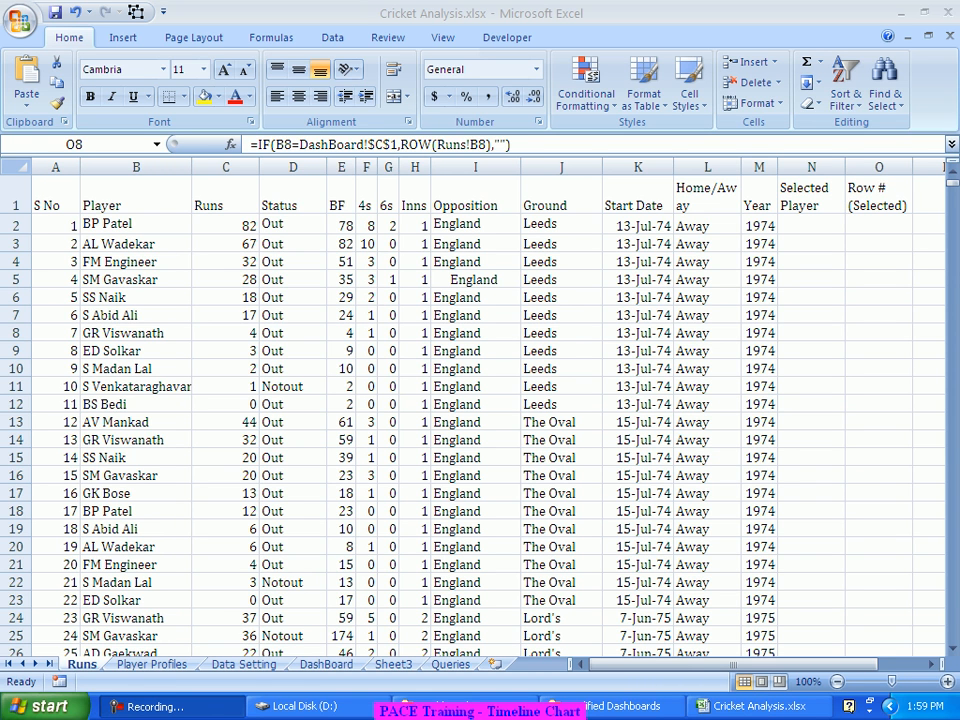
Step: Add the bold heading "Timeline Chart" in cell A49 of the Queries sheet
{"action": "left_click", "coordinate": [450, 664]}
{"action": "scroll", "coordinate": [480, 420], "scroll_direction": "down", "scroll_amount": 3}
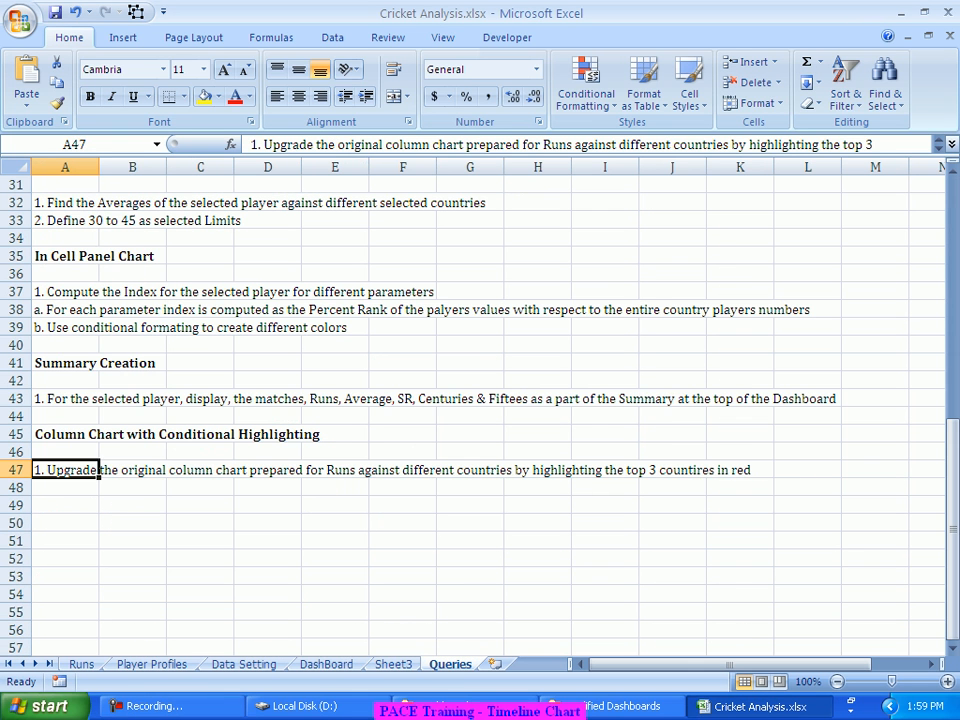
{"action": "left_click", "coordinate": [65, 505]}
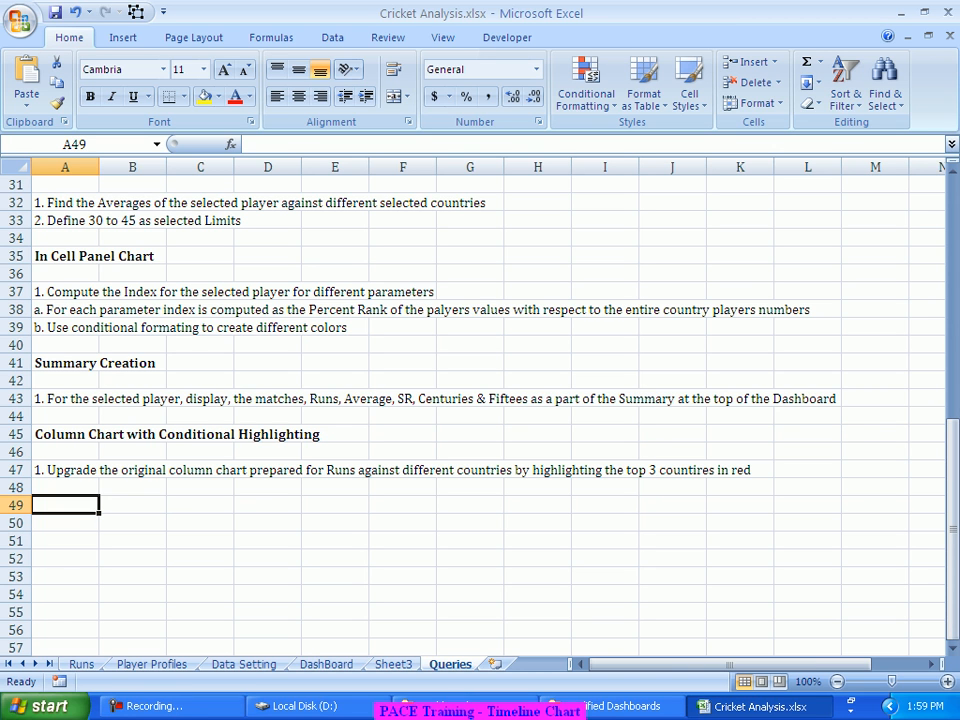
{"action": "key", "text": "ctrl+b"}
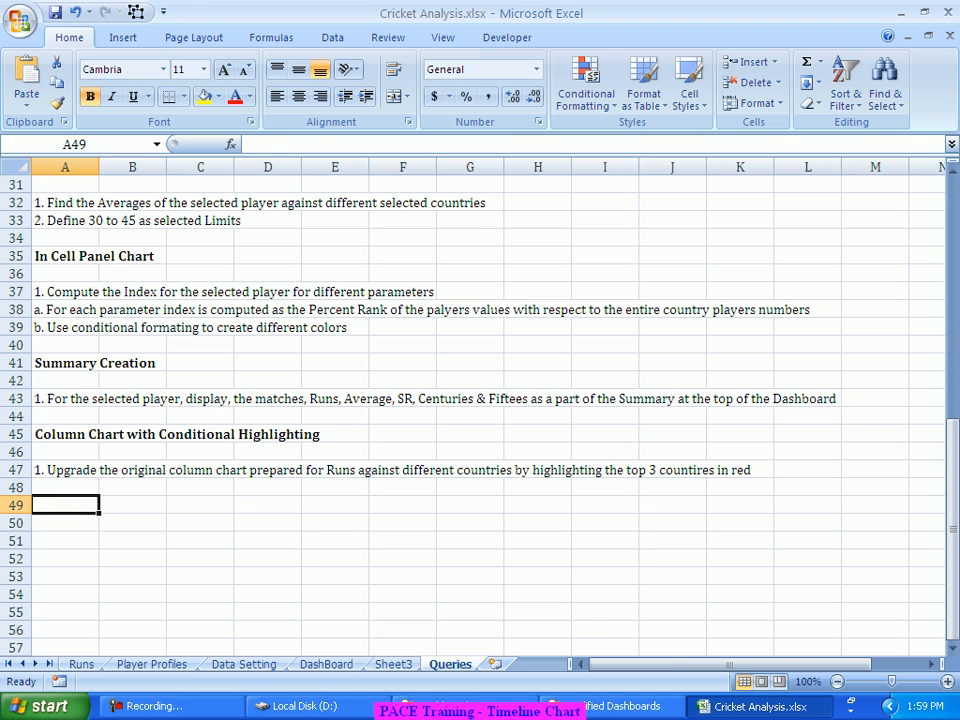
{"action": "type", "text": "Timel"}
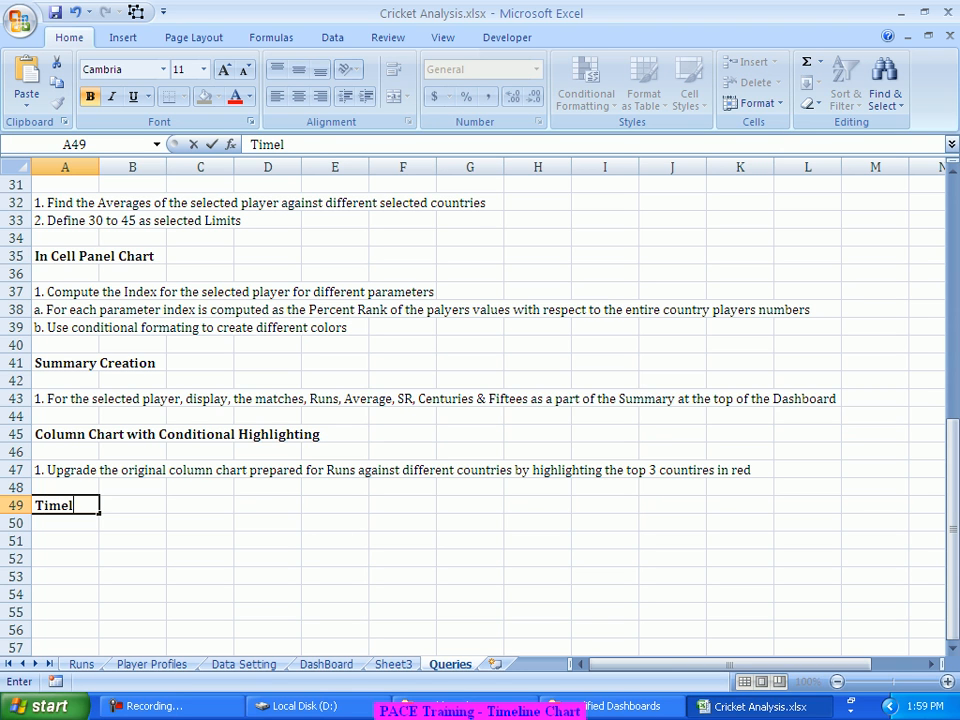
{"action": "type", "text": "ine Chart"}
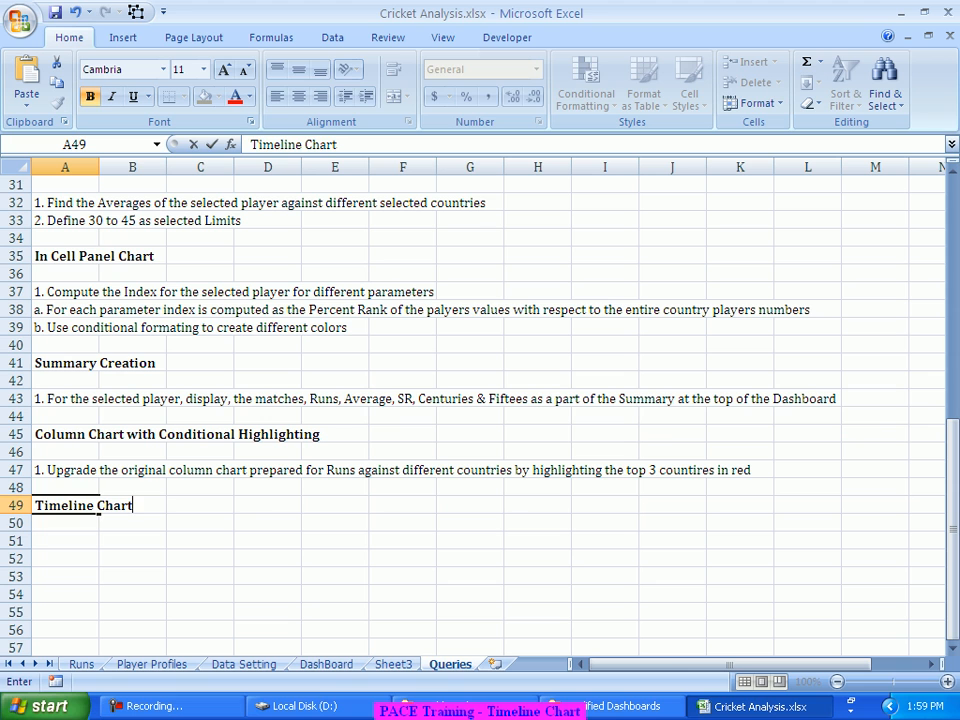
{"action": "key", "text": "Return"}
Step: Enter "1. Create a Timeline for Different Centuries Scored by the selected Player" in cell A51
{"action": "key", "text": "Return"}
{"action": "type", "text": "1."}
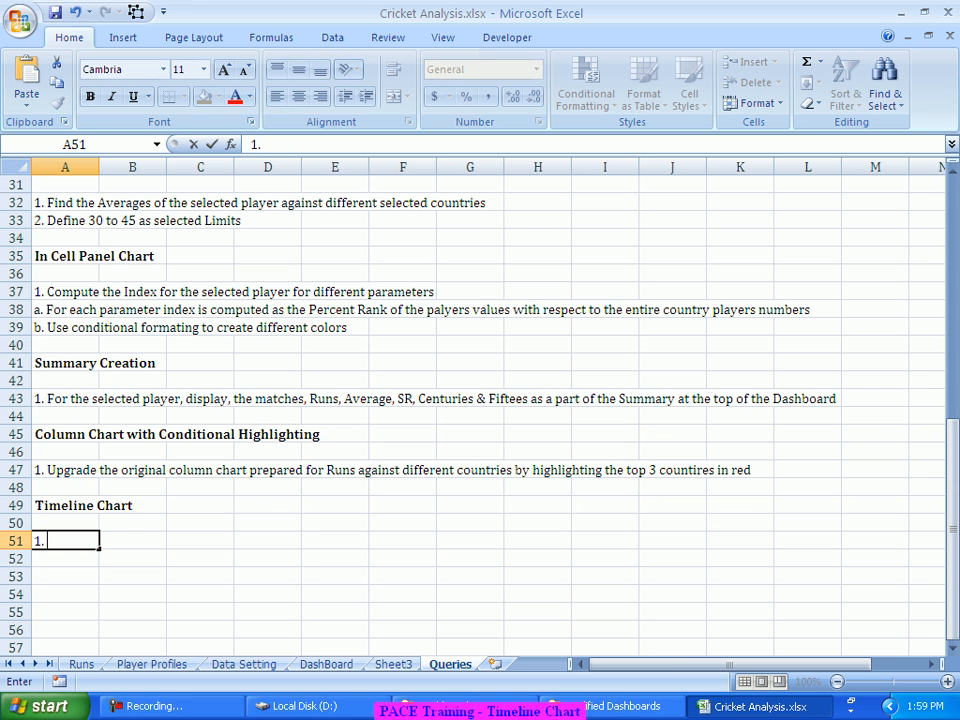
{"action": "type", "text": " Create a Ti"}
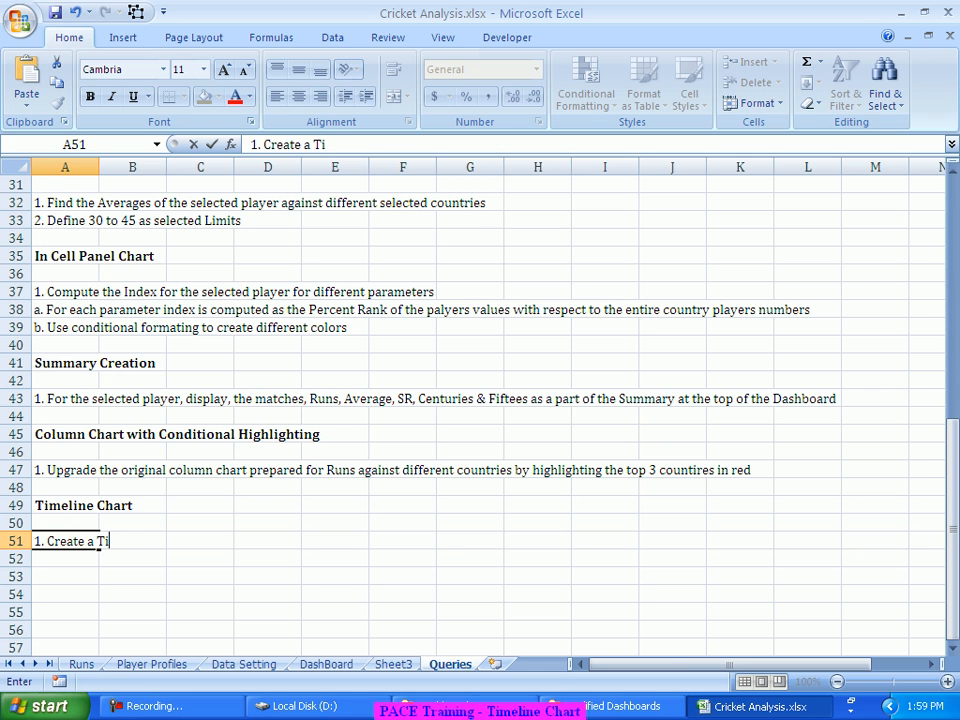
{"action": "type", "text": "meline for "}
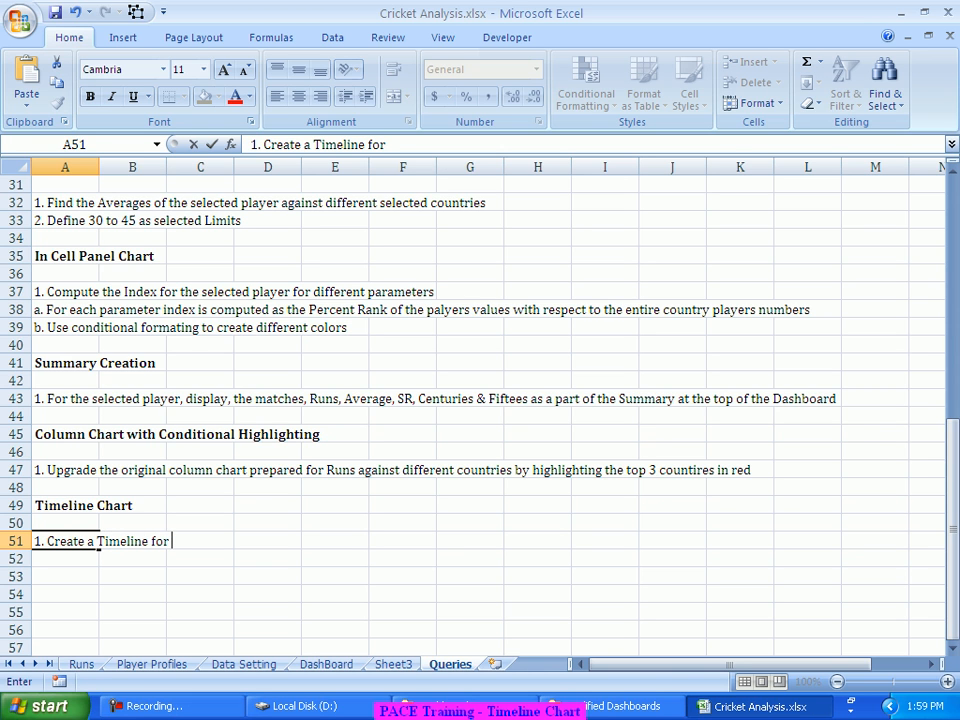
{"action": "type", "text": "Different Centuries Scored by the selected "}
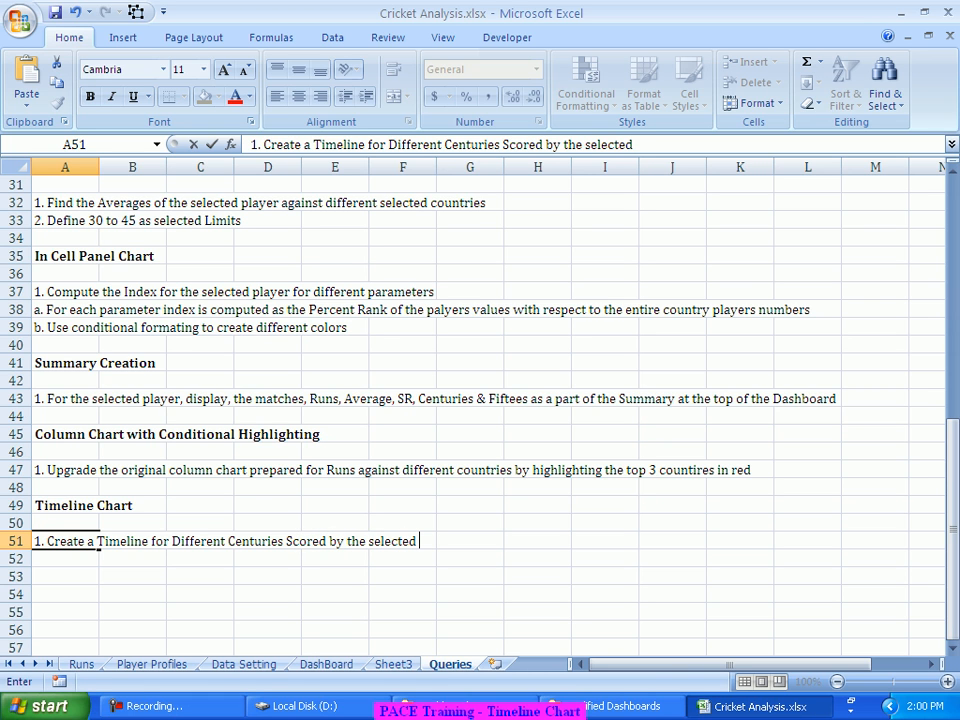
{"action": "type", "text": "Player"}
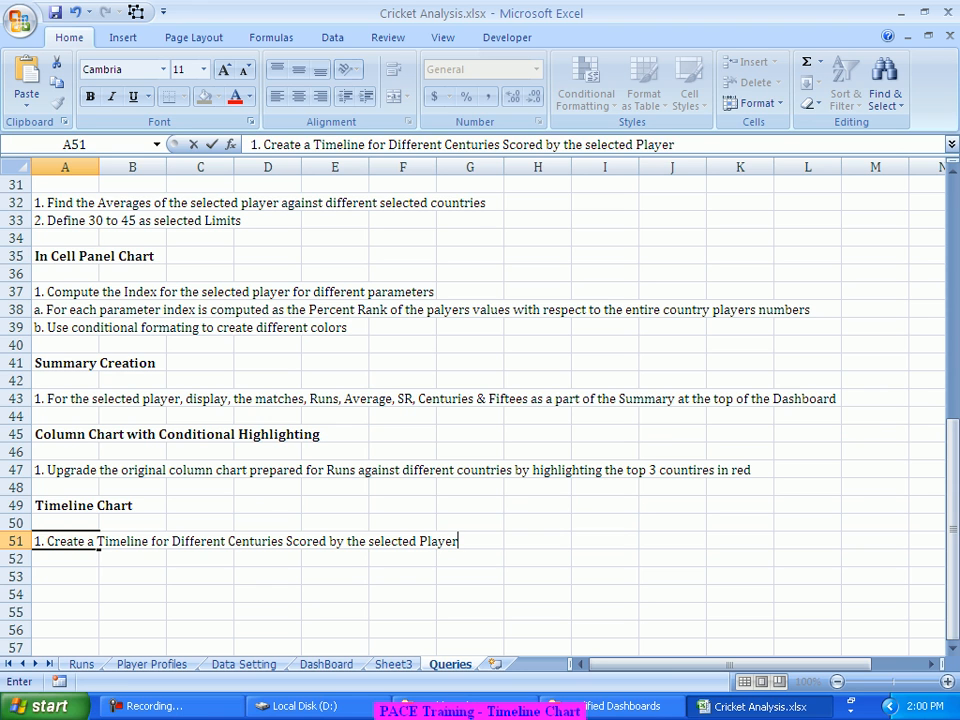
{"action": "key", "text": "Return"}
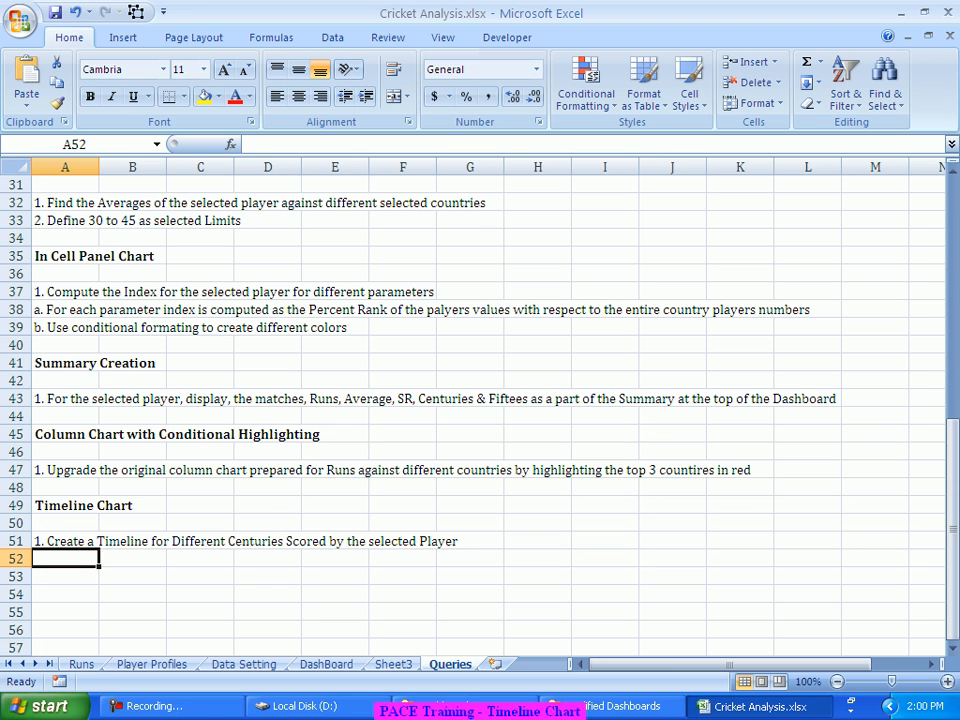
Step: Replace "Different Centuries" with "each 1000" in the text of cell A51
{"action": "left_click", "coordinate": [65, 541]}
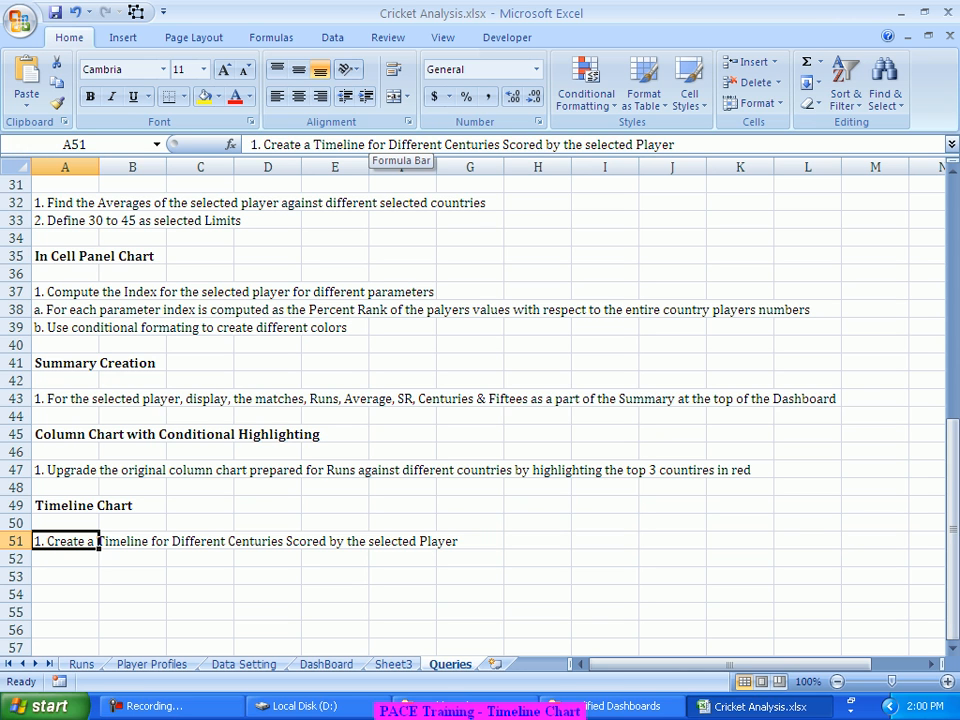
{"action": "left_click_drag", "start_coordinate": [388, 144], "coordinate": [500, 144]}
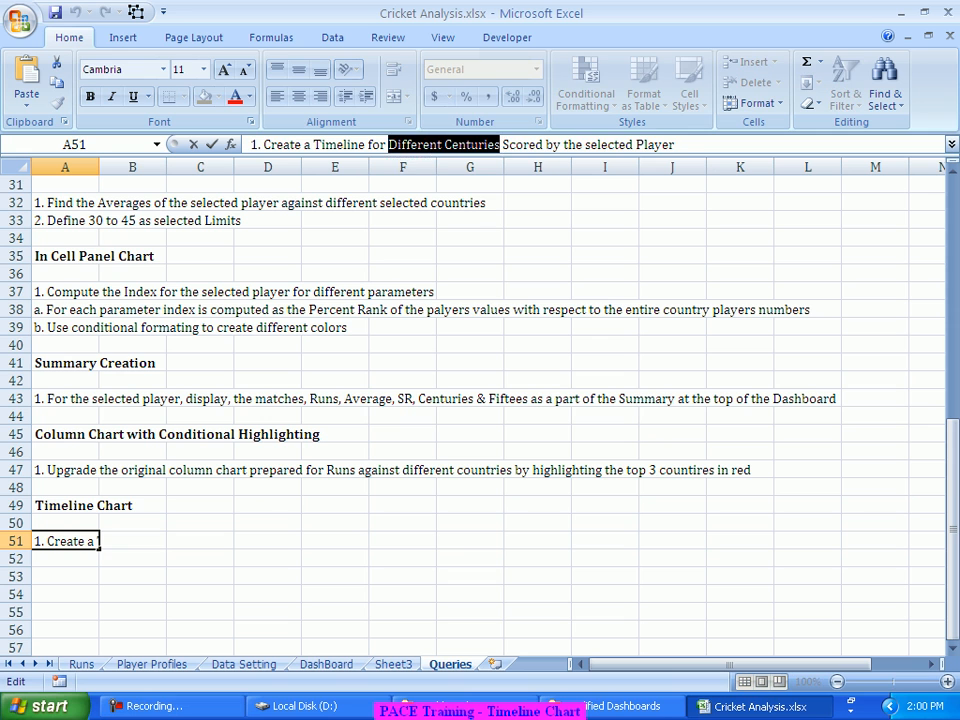
{"action": "type", "text": "each 1000"}
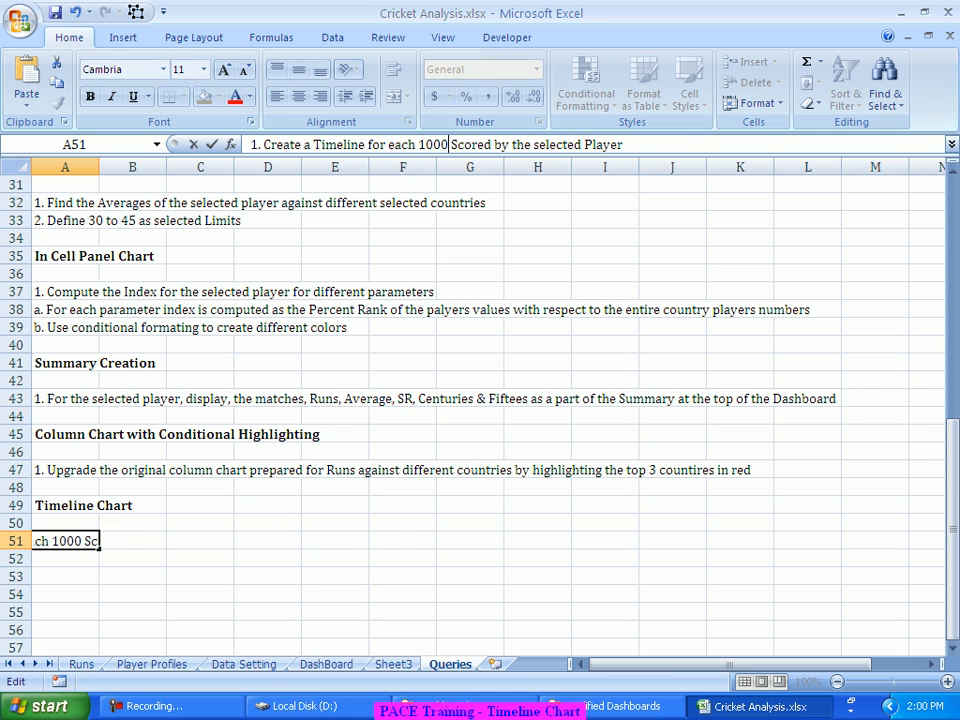
{"action": "key", "text": "Return"}
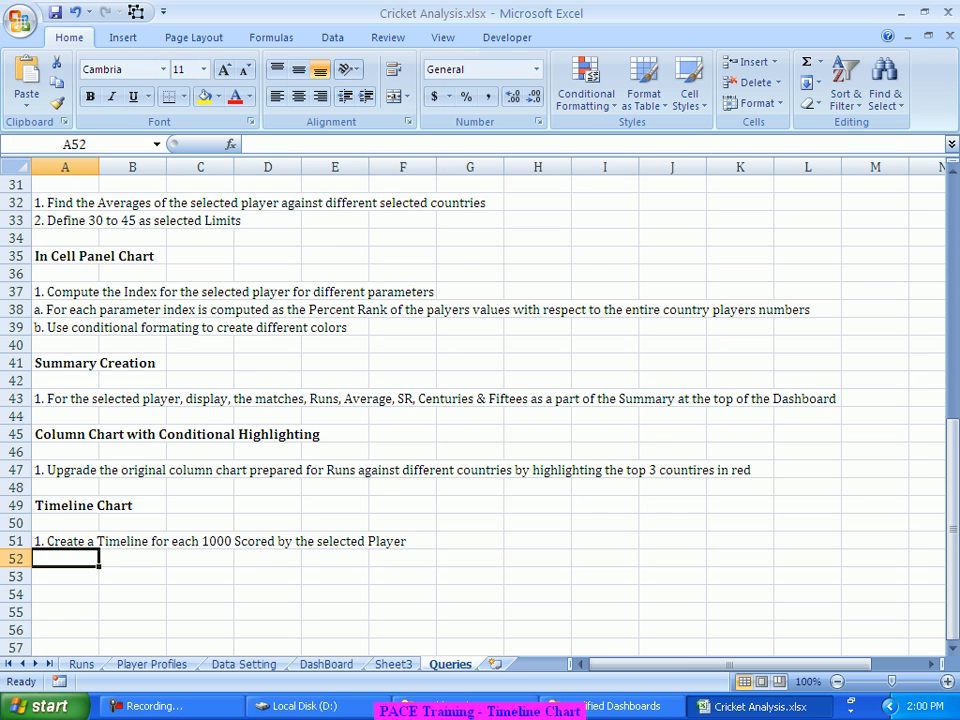
Step: Add the column header "Cumulative" in cell P1 of the Runs sheet
{"action": "scroll", "coordinate": [480, 400], "scroll_direction": "down", "scroll_amount": 2}
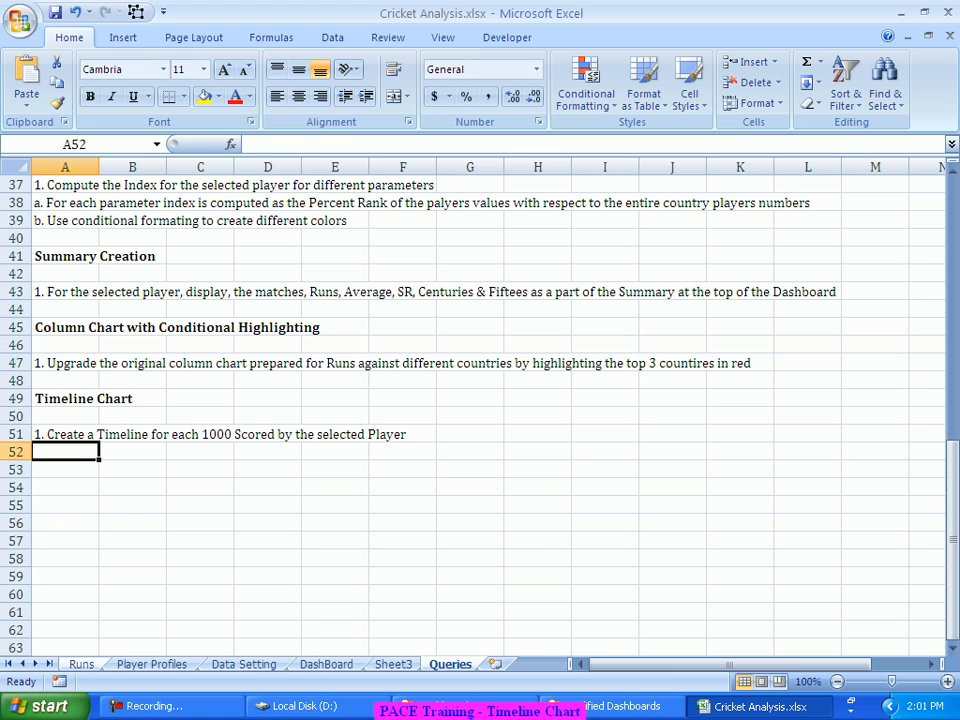
{"action": "left_click", "coordinate": [82, 664]}
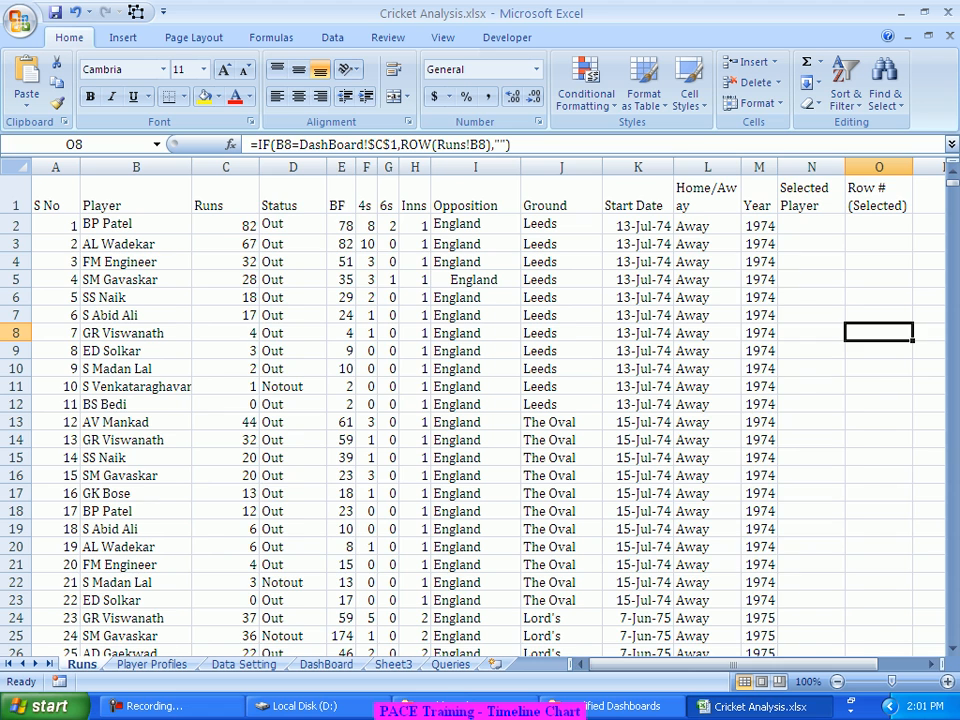
{"action": "left_click", "coordinate": [931, 664]}
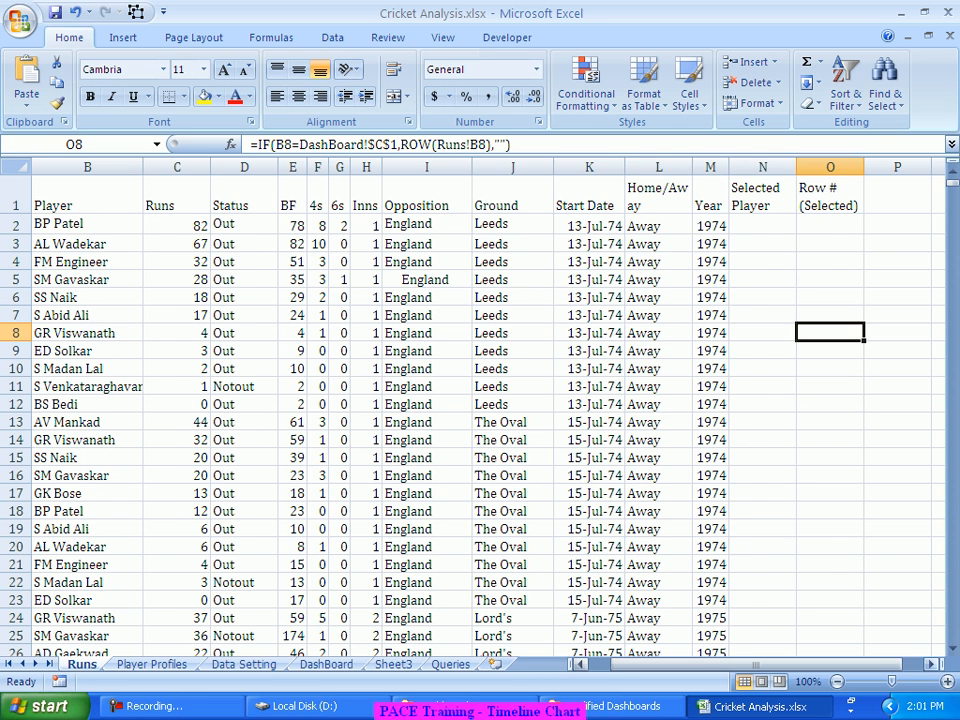
{"action": "scroll", "coordinate": [480, 410], "scroll_direction": "right", "scroll_amount": 1}
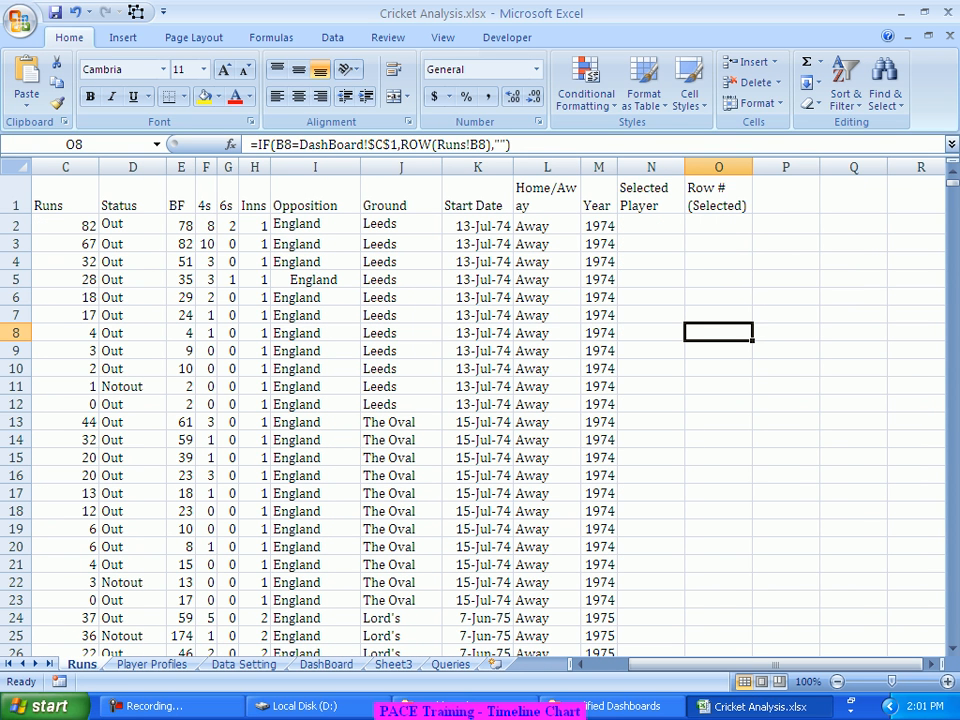
{"action": "left_click", "coordinate": [786, 195]}
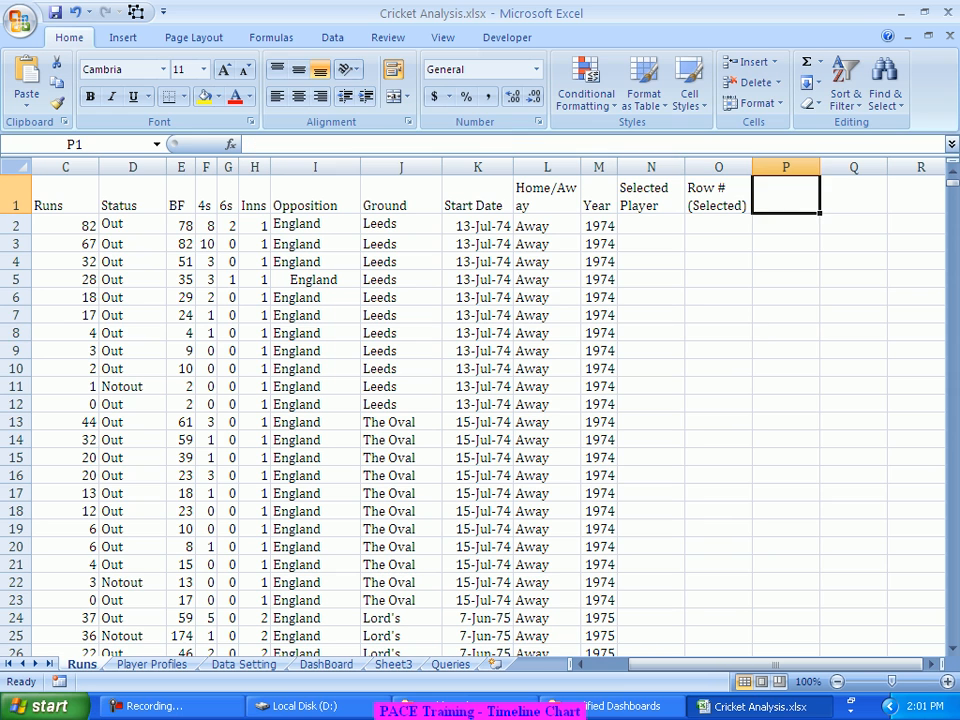
{"action": "type", "text": "Cum"}
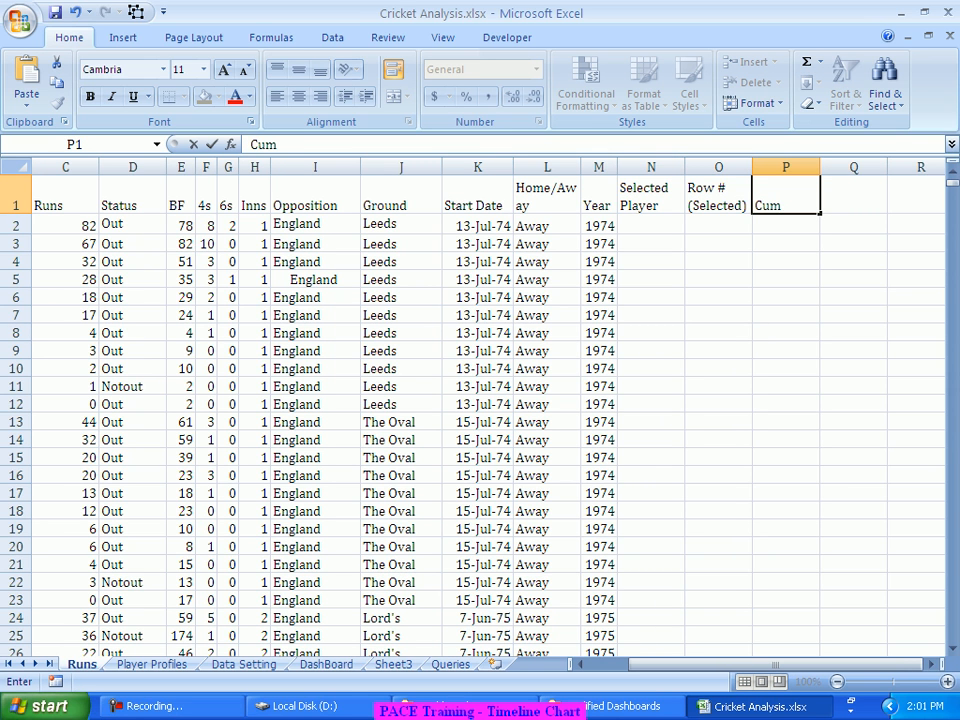
{"action": "type", "text": "ulative"}
{"action": "key", "text": "Return"}
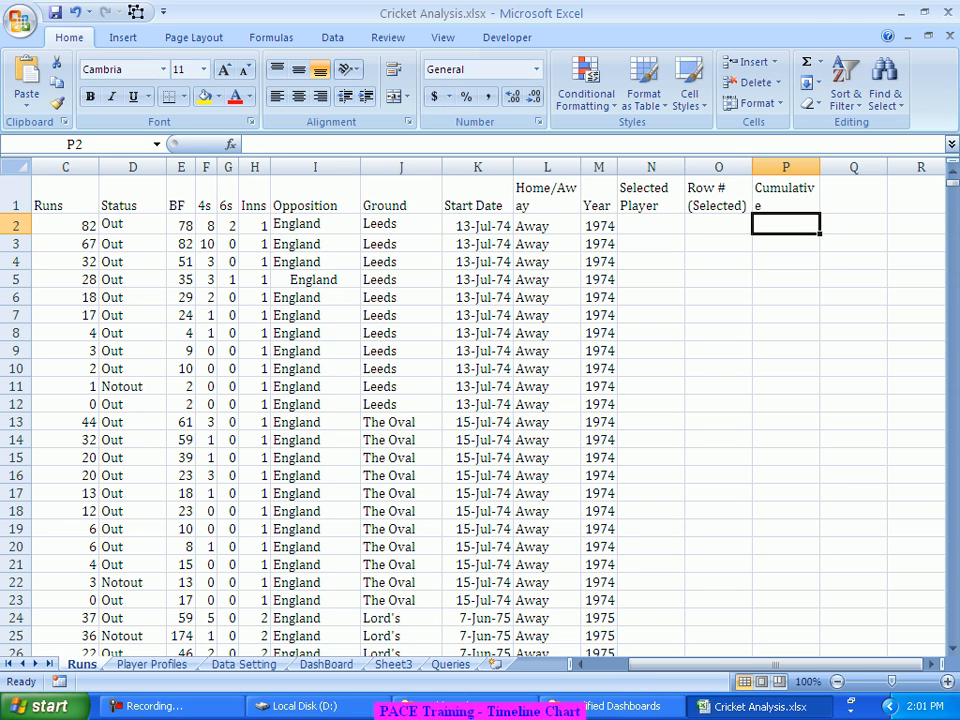
Step: Enter the formula =IF(B2=DashBoard!$C$1,Runs!C2,0) in cell P2 of the Runs sheet
{"action": "type", "text": "=IF("}
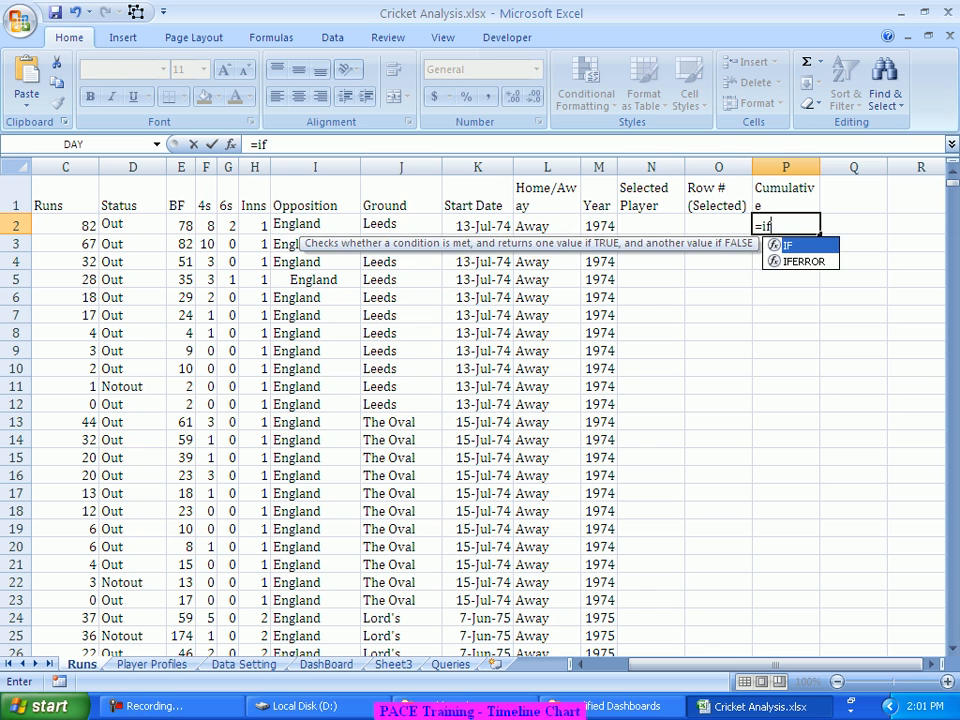
{"action": "left_click_drag", "start_coordinate": [775, 664], "coordinate": [732, 664]}
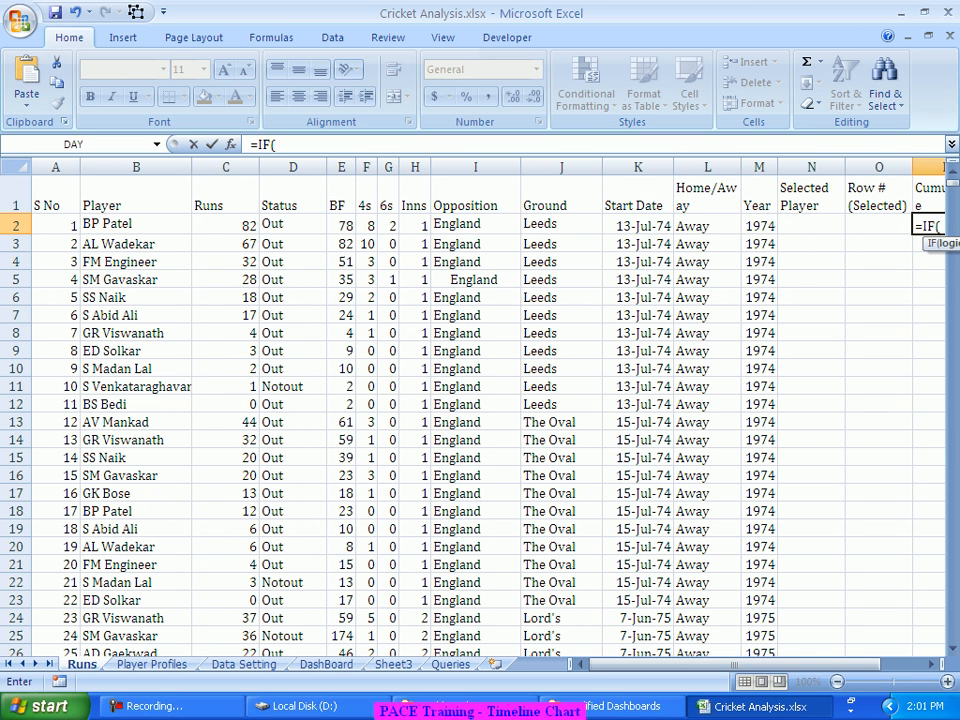
{"action": "left_click", "coordinate": [136, 225]}
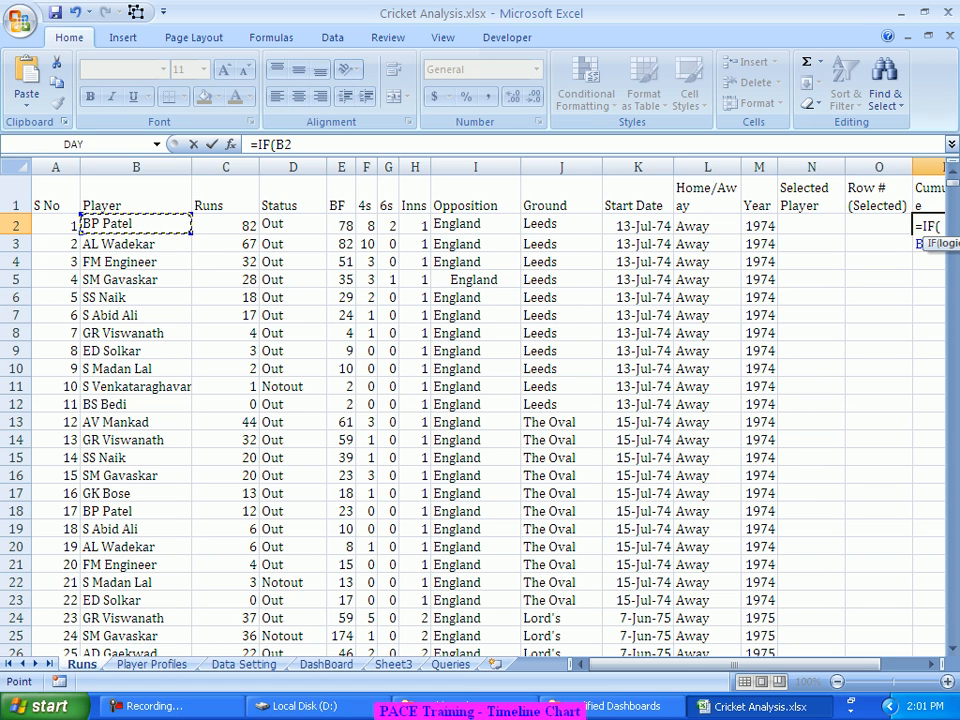
{"action": "type", "text": "="}
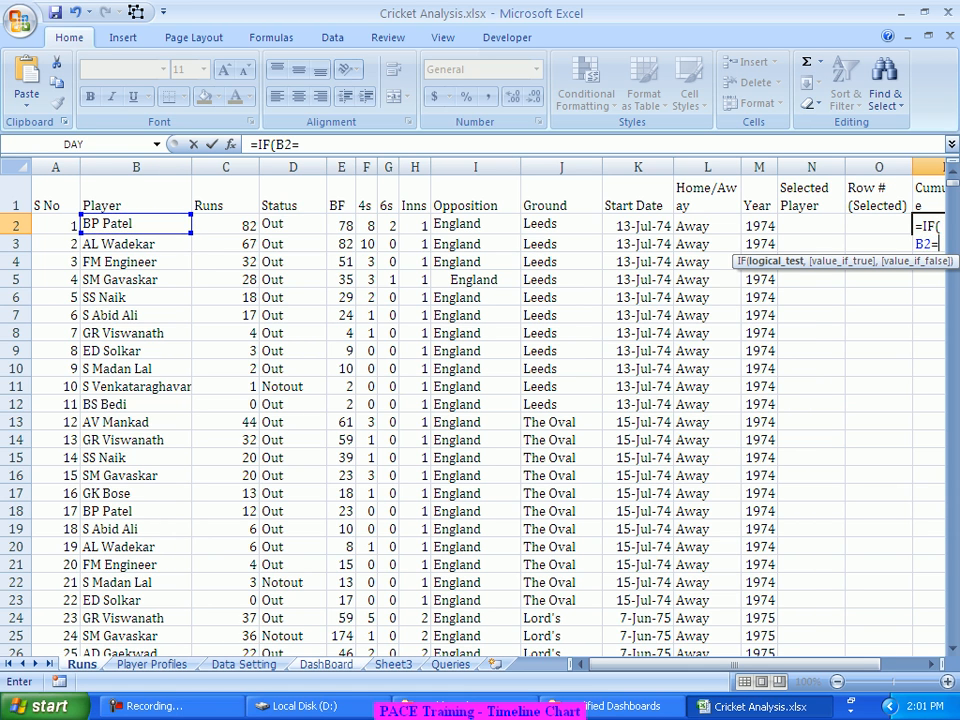
{"action": "left_click", "coordinate": [327, 664]}
{"action": "left_click", "coordinate": [208, 185]}
{"action": "key", "text": "F4"}
{"action": "type", "text": ","}
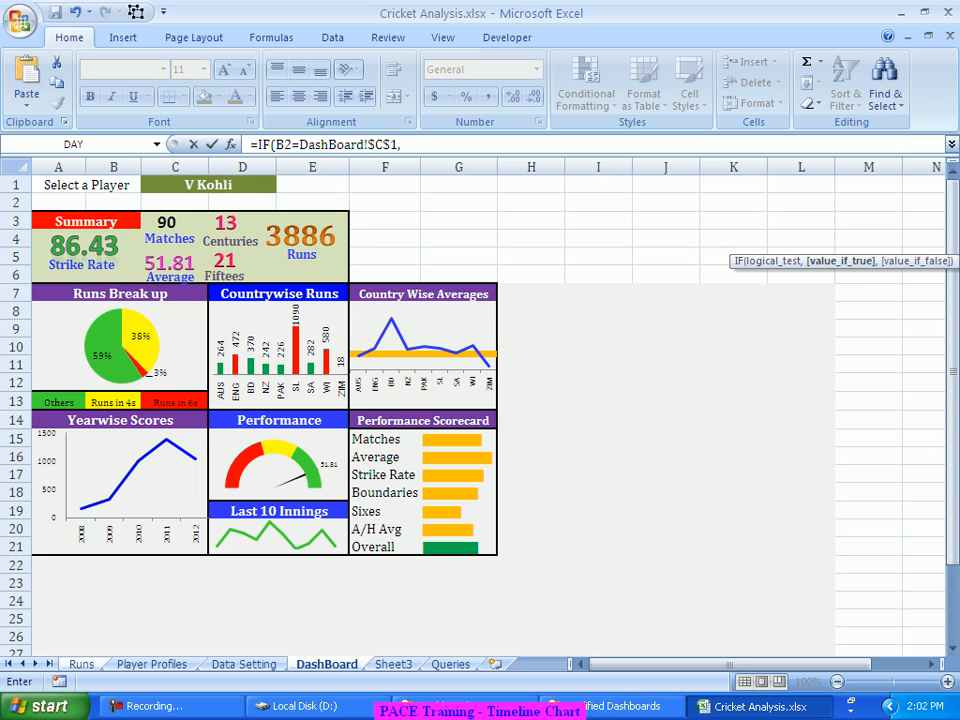
{"action": "left_click", "coordinate": [81, 664]}
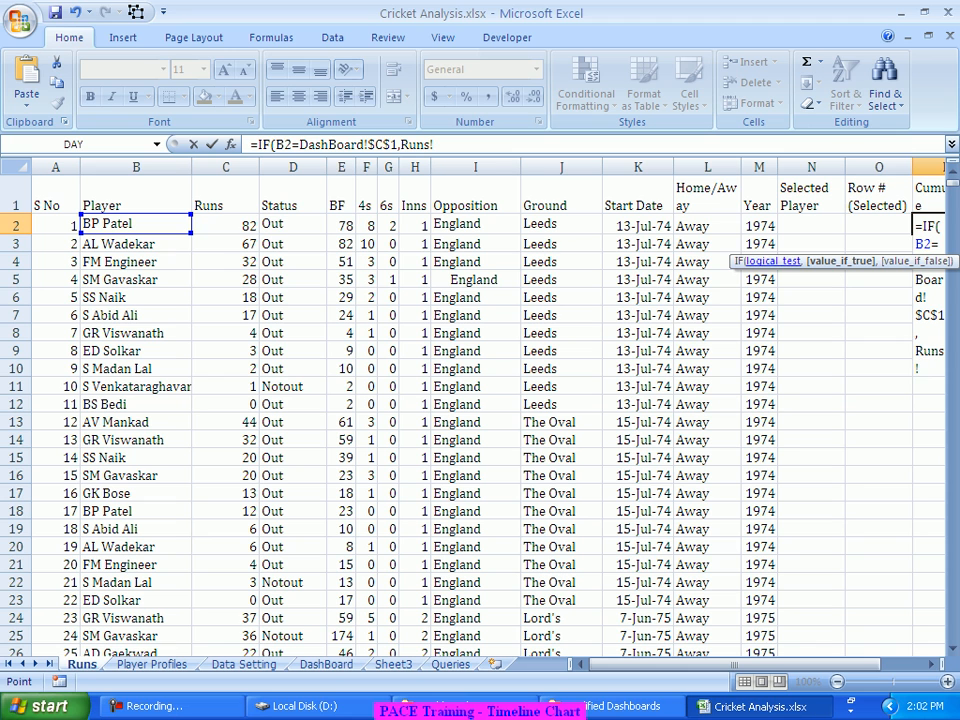
{"action": "left_click", "coordinate": [225, 225]}
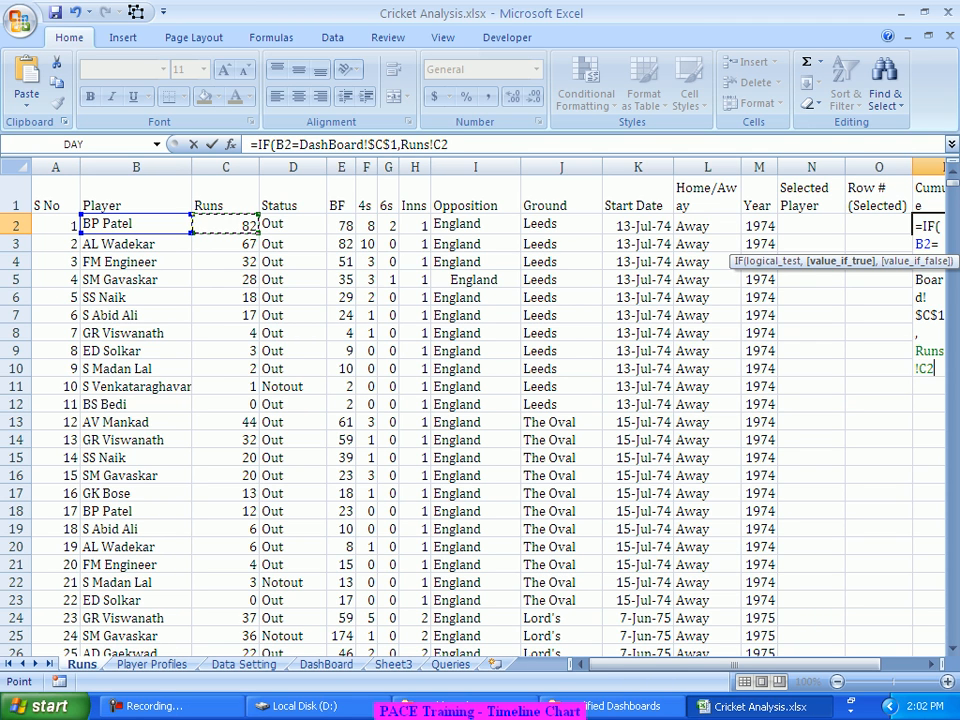
{"action": "type", "text": ","}
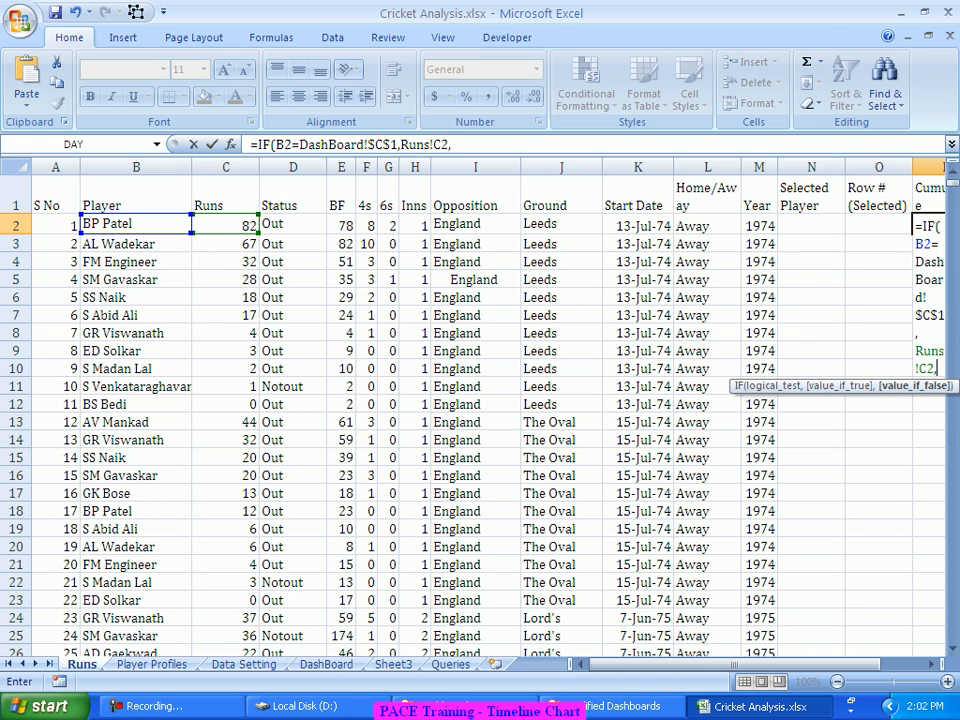
{"action": "type", "text": "0)"}
{"action": "key", "text": "Return"}
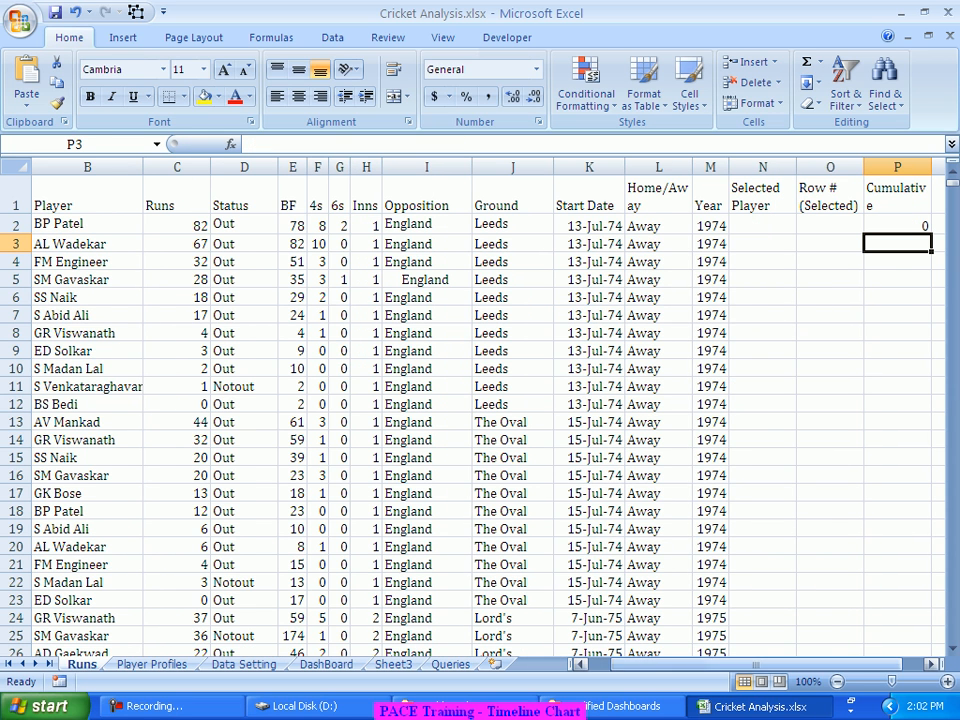
Step: Start an IF formula in cell P3 of the Runs sheet with the condition B3=DashBoard!$C$1
{"action": "left_click", "coordinate": [931, 664]}
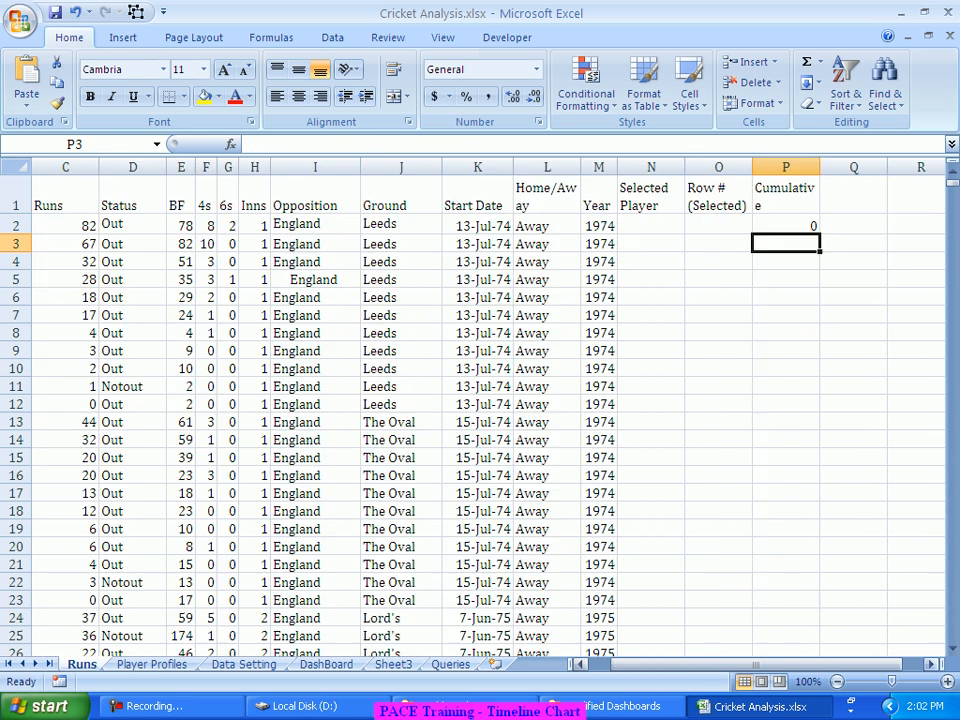
{"action": "type", "text": "=if"}
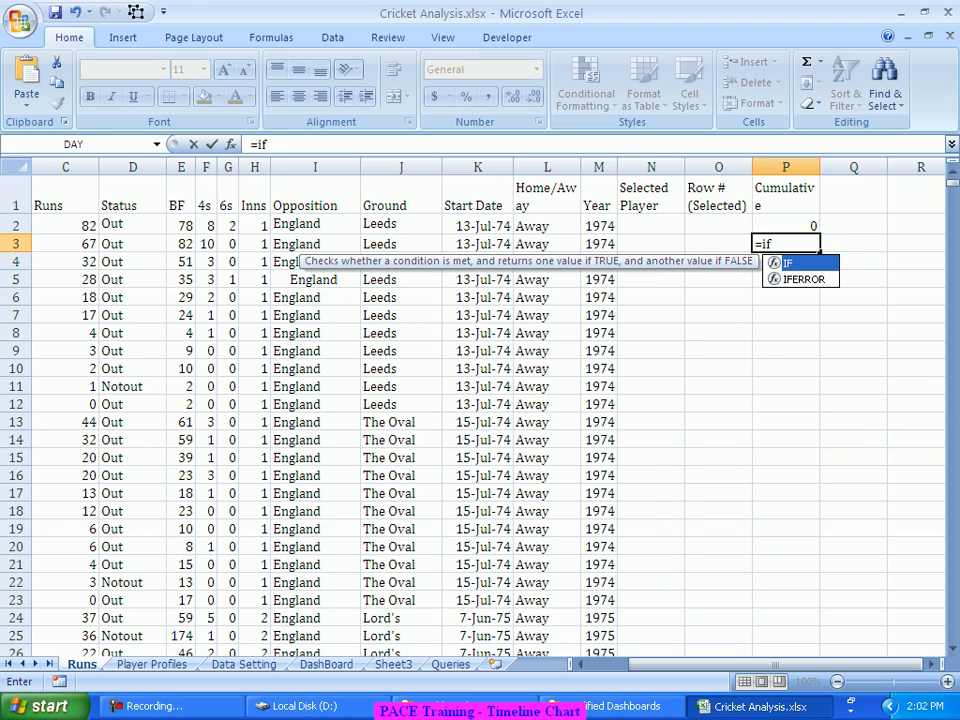
{"action": "key", "text": "Tab"}
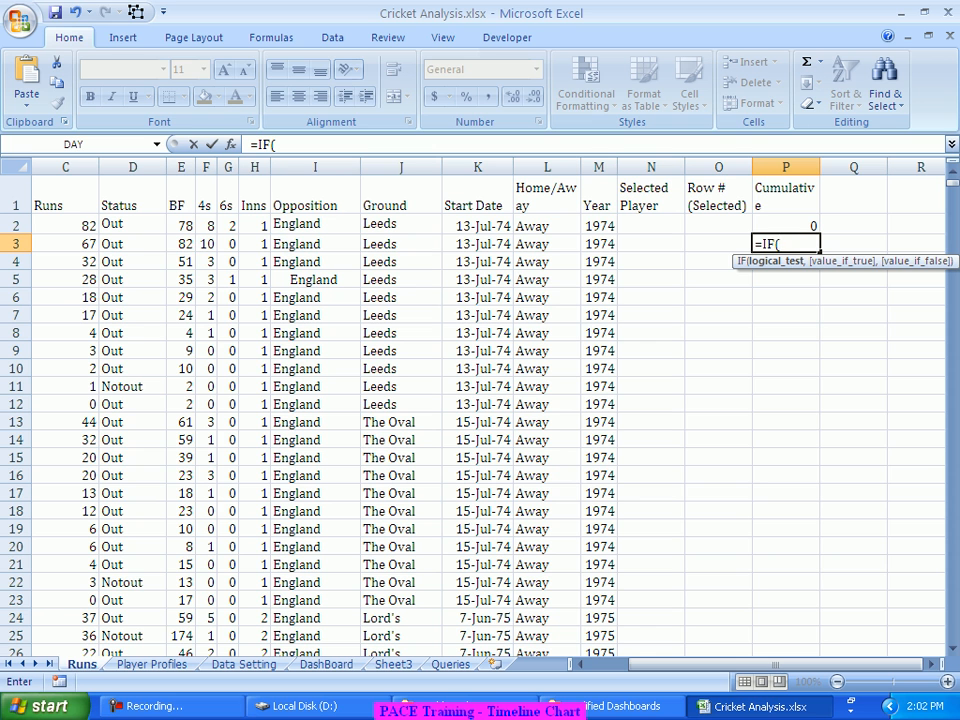
{"action": "left_click_drag", "start_coordinate": [775, 664], "coordinate": [732, 664]}
{"action": "left_click", "coordinate": [136, 243]}
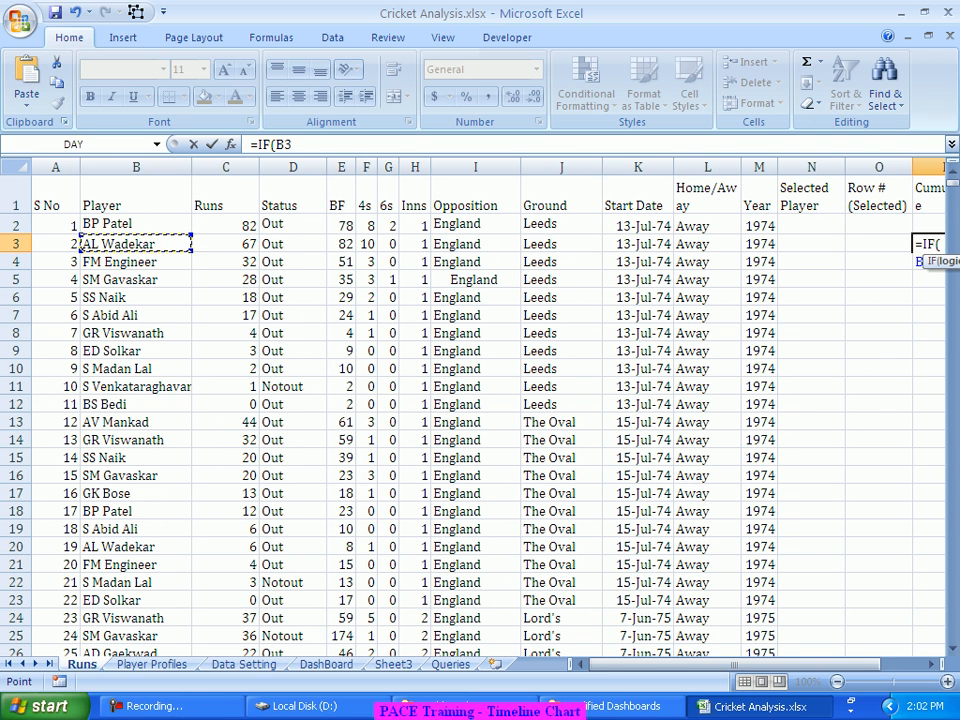
{"action": "type", "text": "="}
{"action": "left_click", "coordinate": [326, 664]}
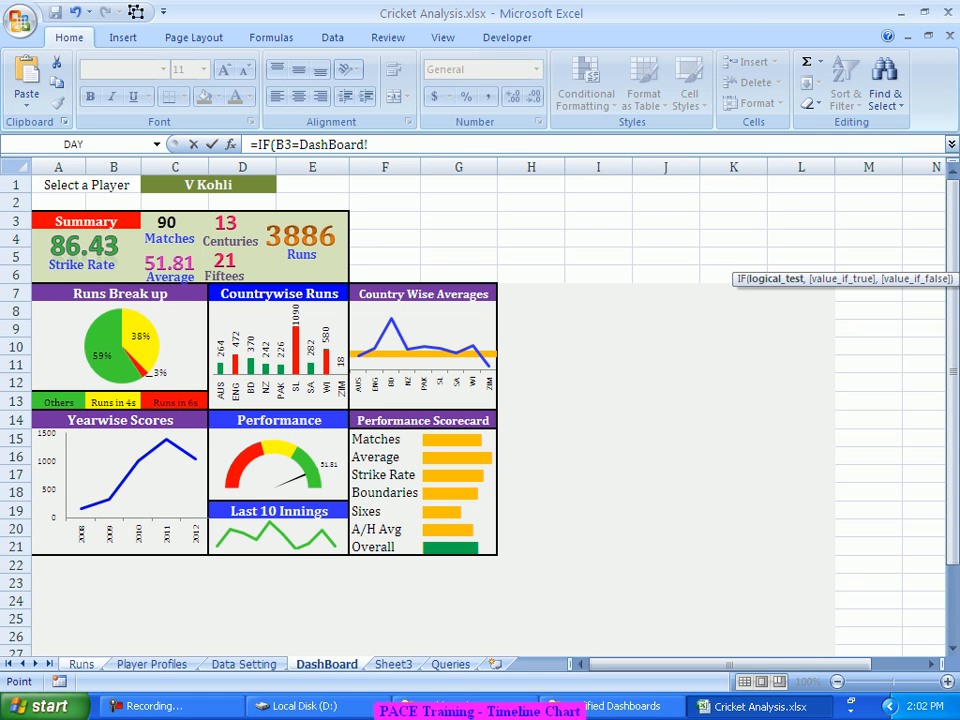
{"action": "left_click", "coordinate": [208, 185]}
{"action": "key", "text": "F4"}
{"action": "type", "text": ","}
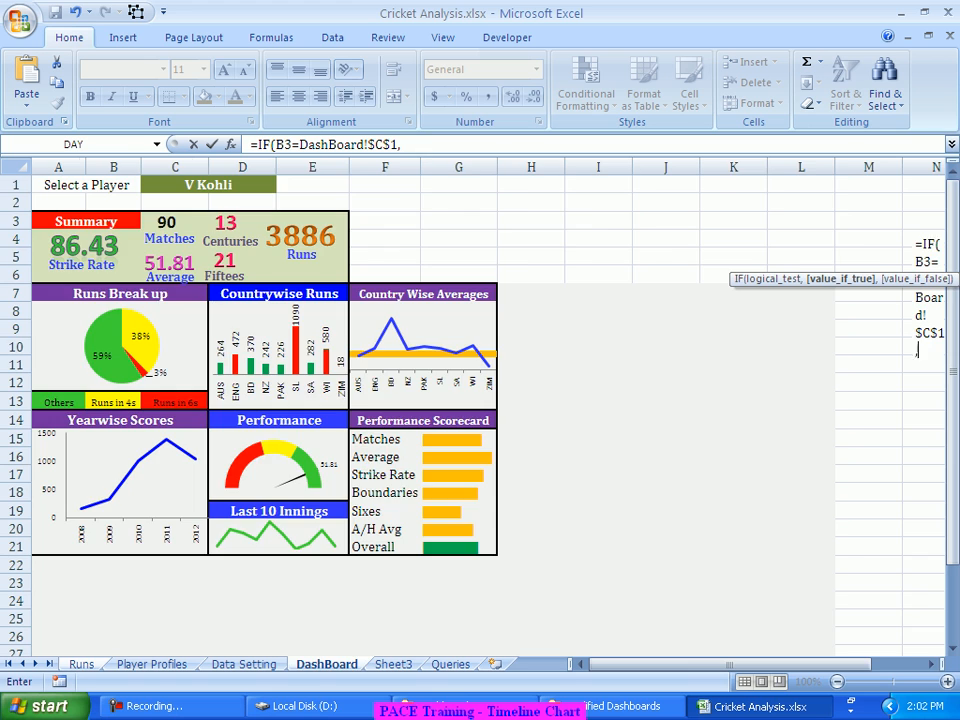
Step: Set the true result of the P3 formula to Runs!P2+Runs!C3
{"action": "left_click", "coordinate": [82, 664]}
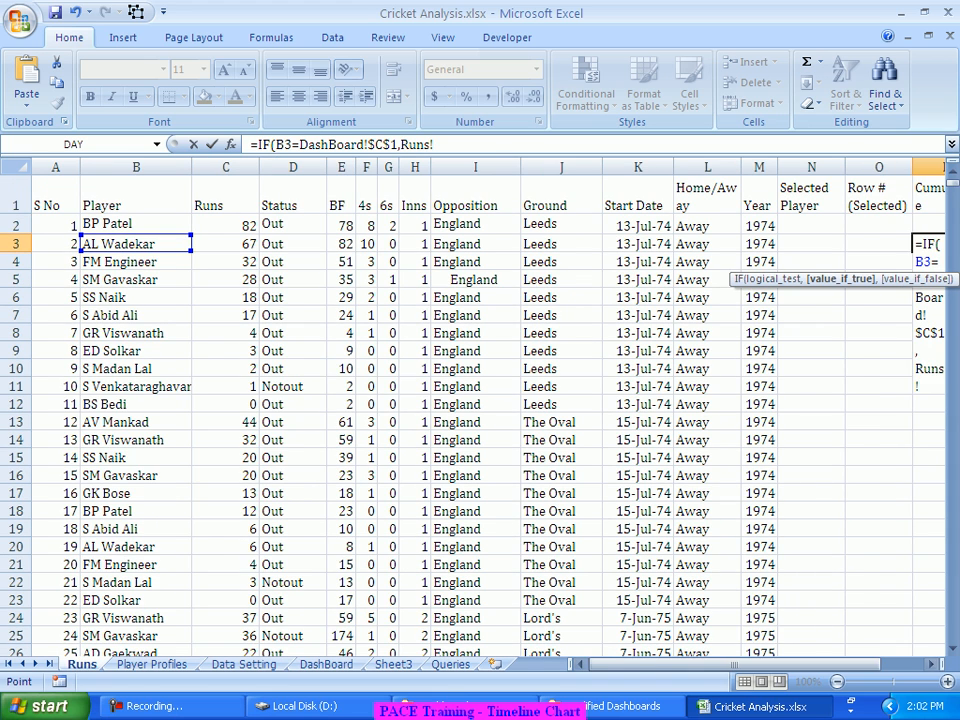
{"action": "left_click", "coordinate": [931, 664]}
{"action": "left_click", "coordinate": [931, 664]}
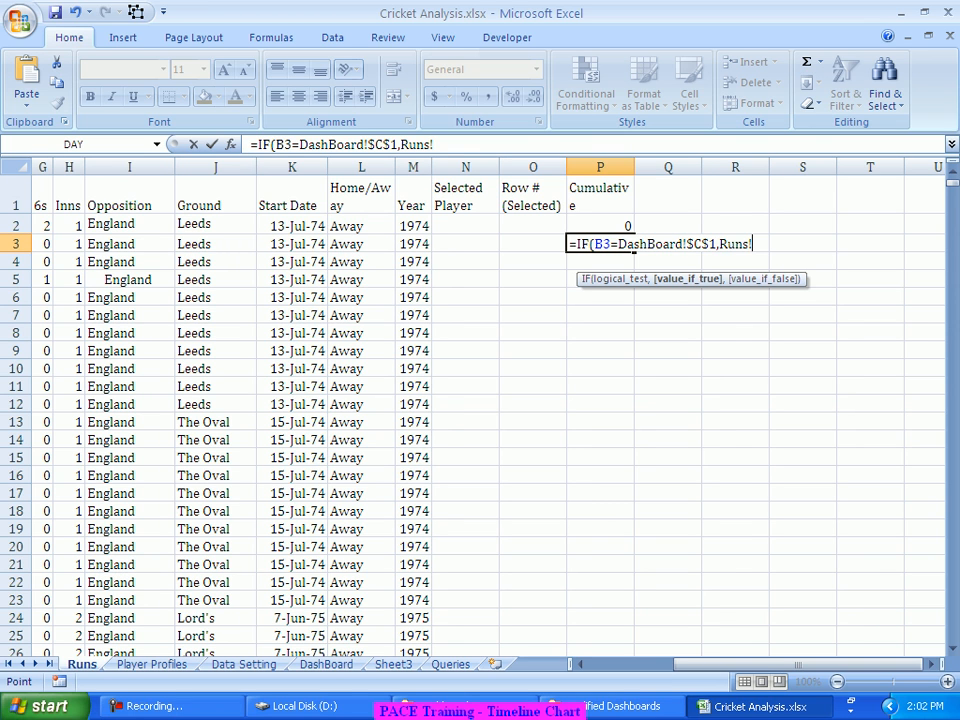
{"action": "key", "text": "BackSpace"}
{"action": "key", "text": "BackSpace"}
{"action": "key", "text": "BackSpace"}
{"action": "key", "text": "BackSpace"}
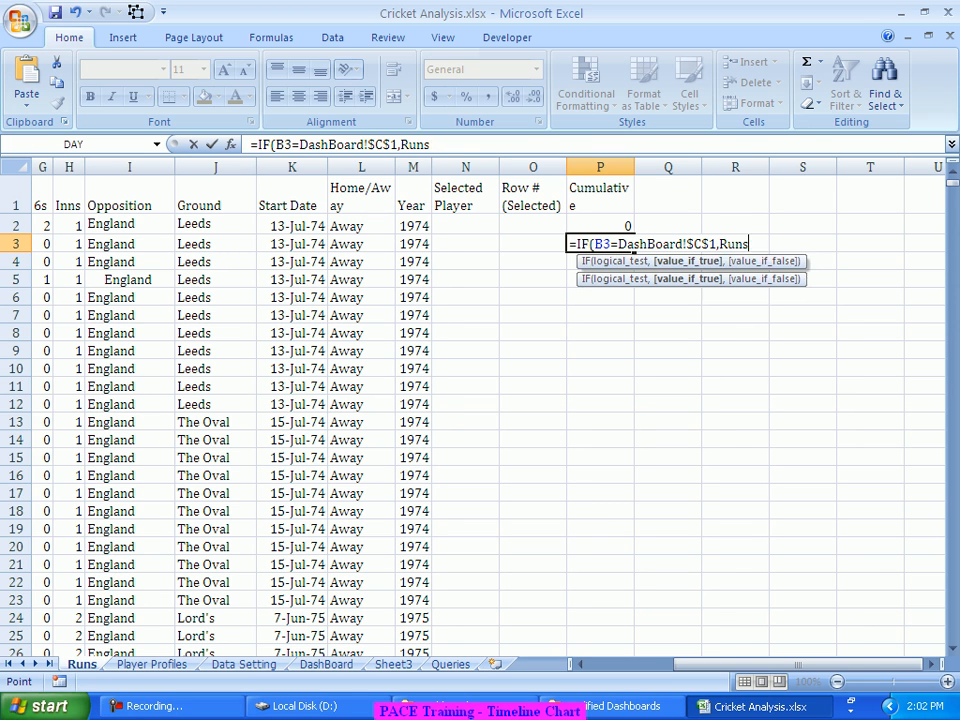
{"action": "key", "text": "BackSpace"}
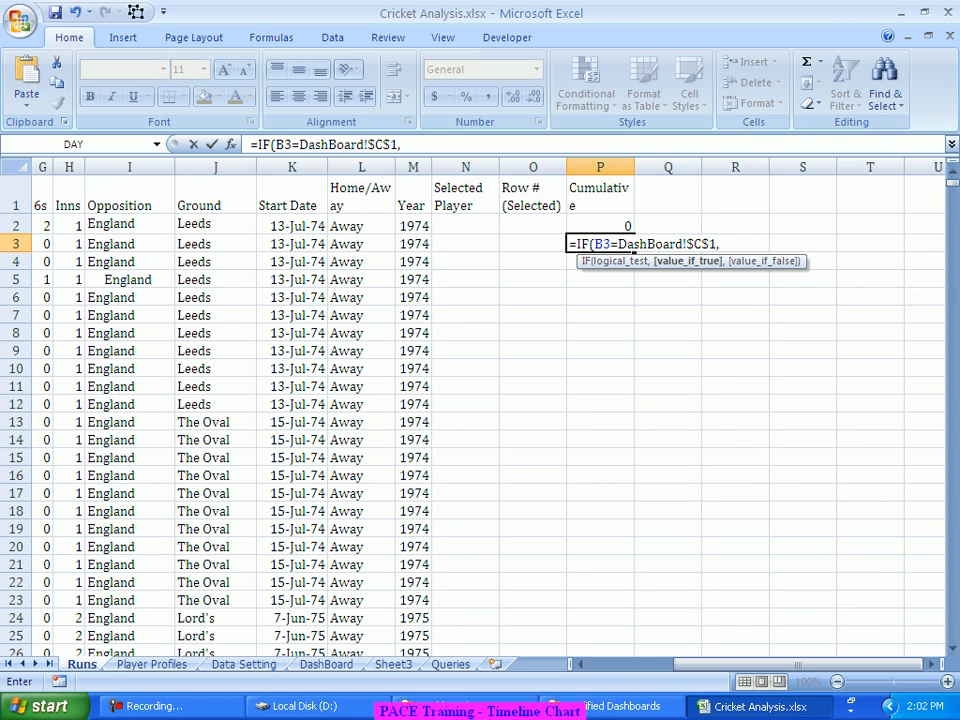
{"action": "left_click", "coordinate": [600, 226]}
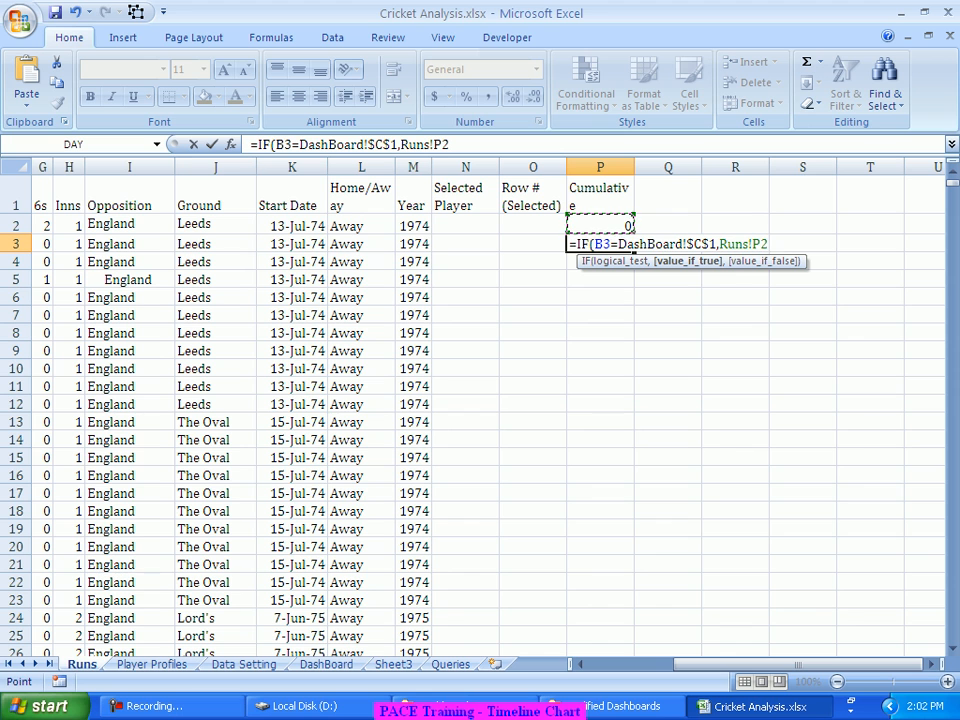
{"action": "type", "text": "+"}
{"action": "left_click_drag", "start_coordinate": [777, 664], "coordinate": [688, 664]}
{"action": "left_click", "coordinate": [226, 244]}
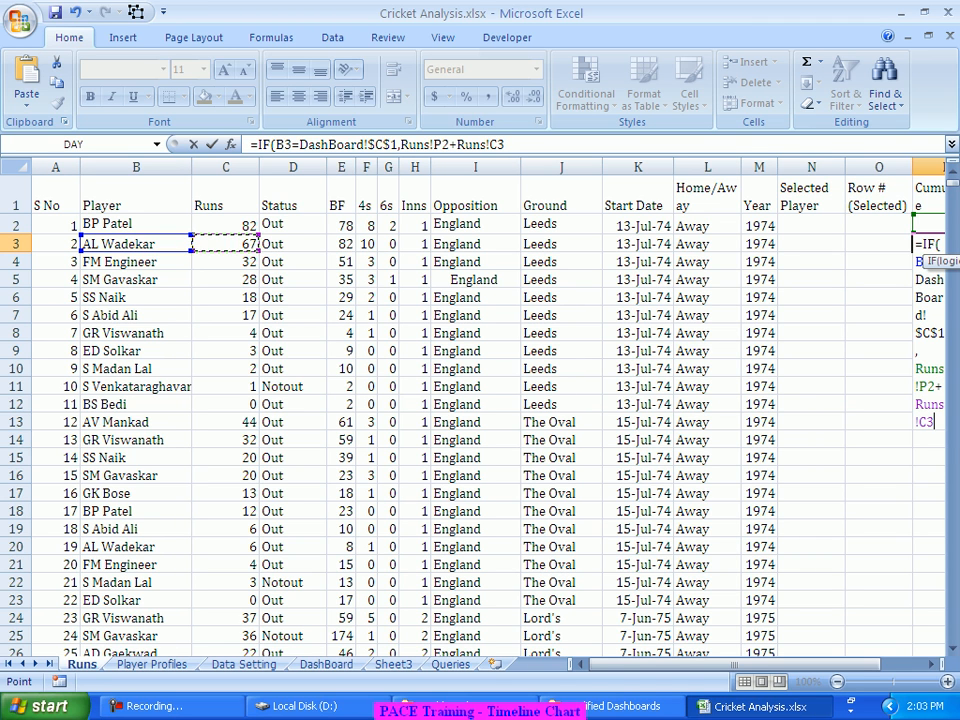
{"action": "type", "text": ","}
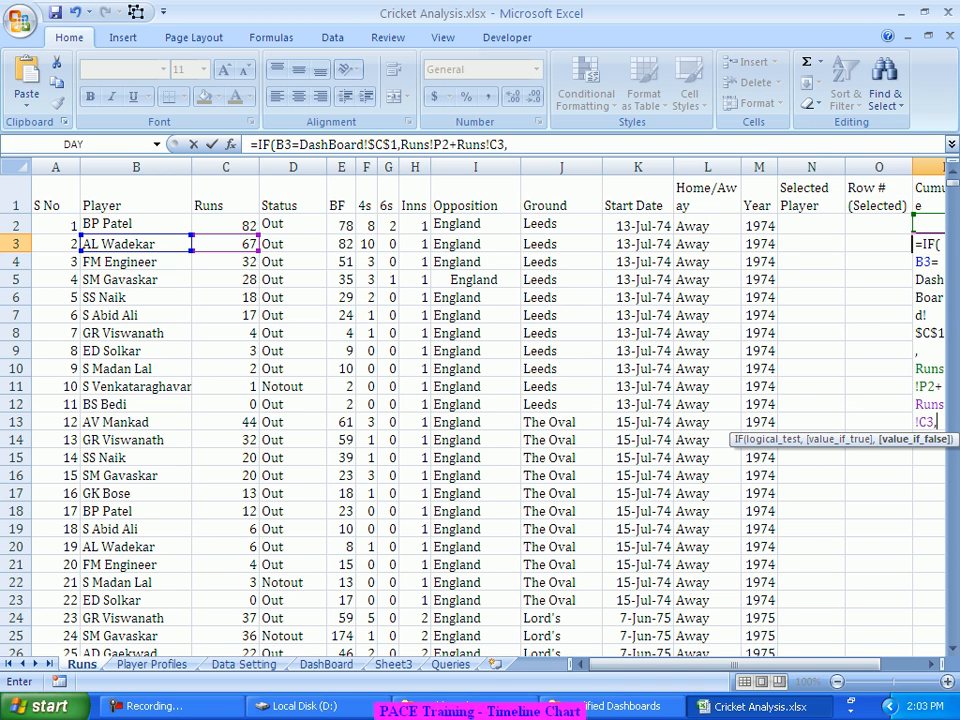
Step: Set the false result of the P3 formula to Runs!P2 and complete the formula
{"action": "left_click_drag", "start_coordinate": [735, 664], "coordinate": [776, 664]}
{"action": "key", "text": "Up"}
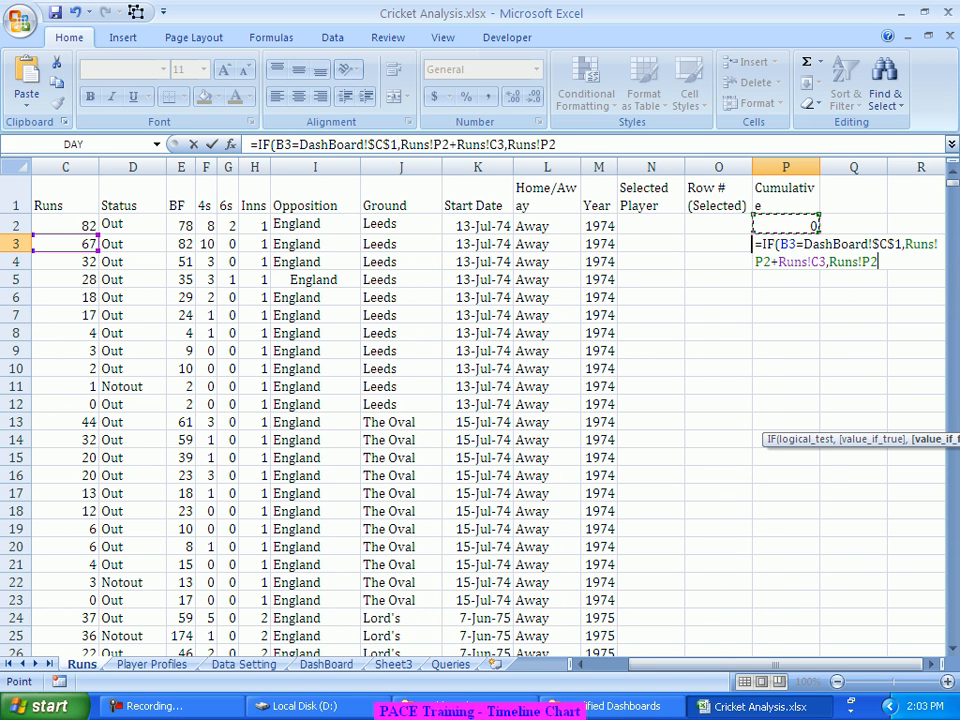
{"action": "type", "text": ")"}
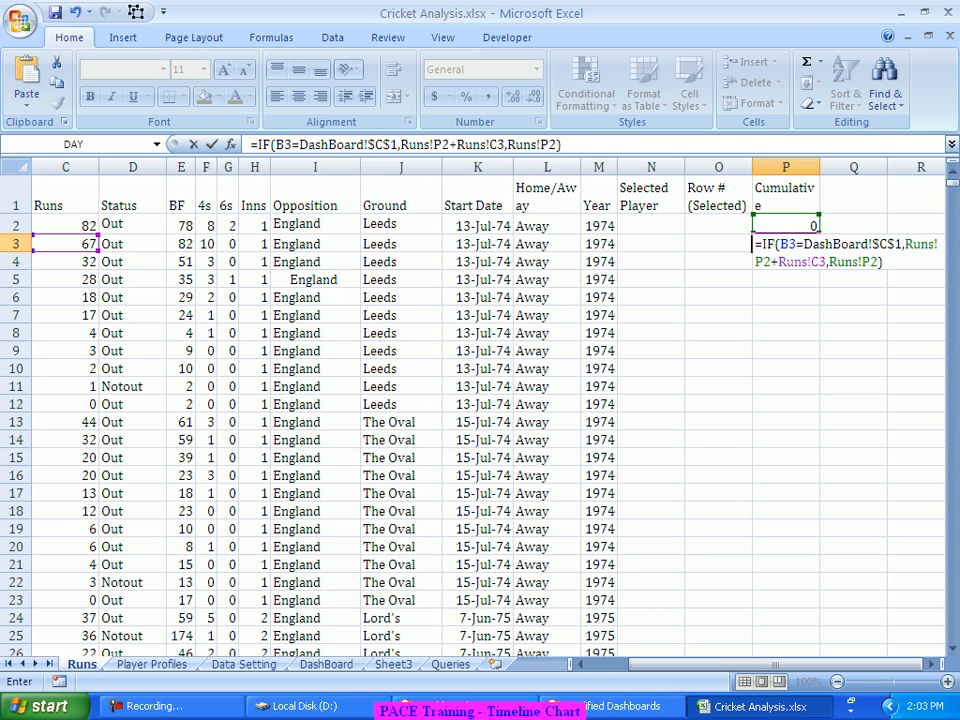
{"action": "key", "text": "Return"}
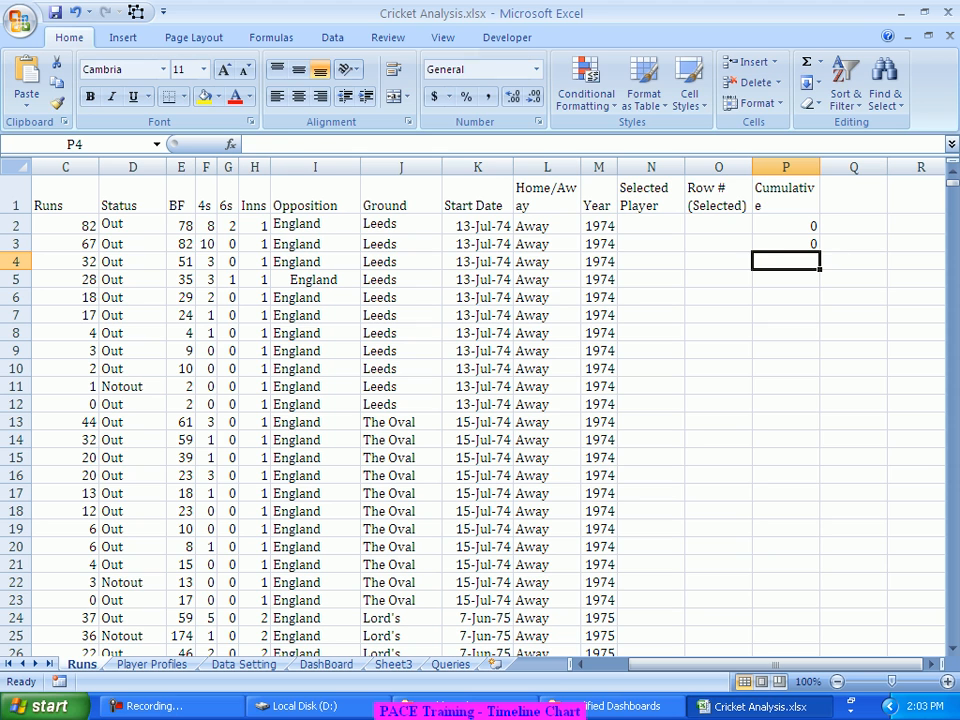
Step: Fill the P3 formula down the Cumulative column through row 8916 and check the last rows
{"action": "key", "text": "Up"}
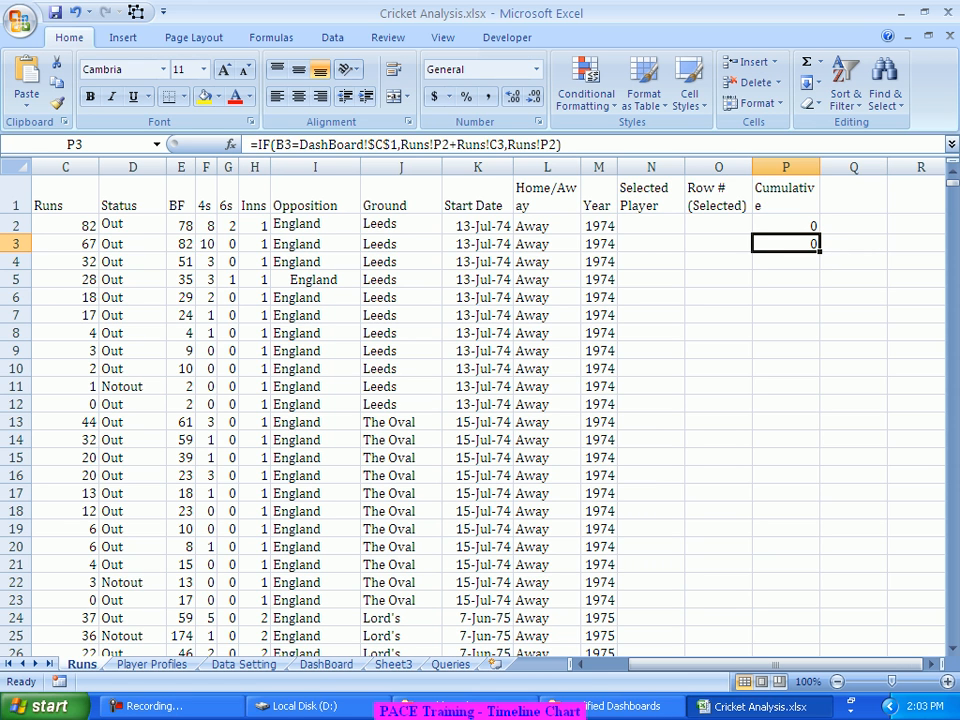
{"action": "double_click", "coordinate": [820, 252]}
{"action": "left_click", "coordinate": [786, 387]}
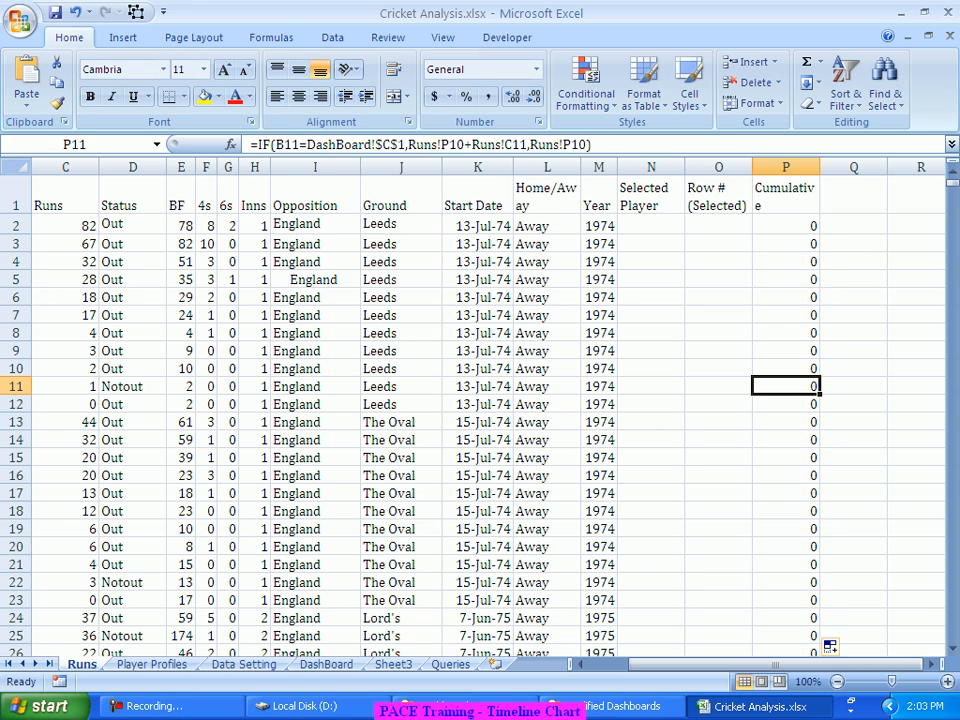
{"action": "key", "text": "ctrl+Down"}
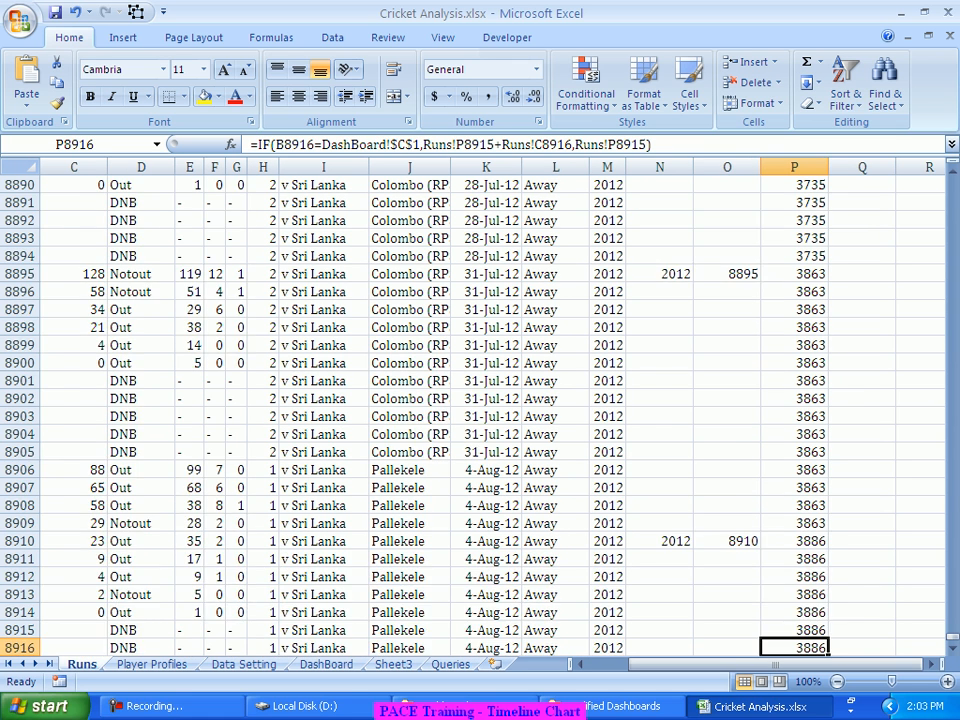
{"action": "scroll", "coordinate": [480, 410], "scroll_direction": "down", "scroll_amount": 2}
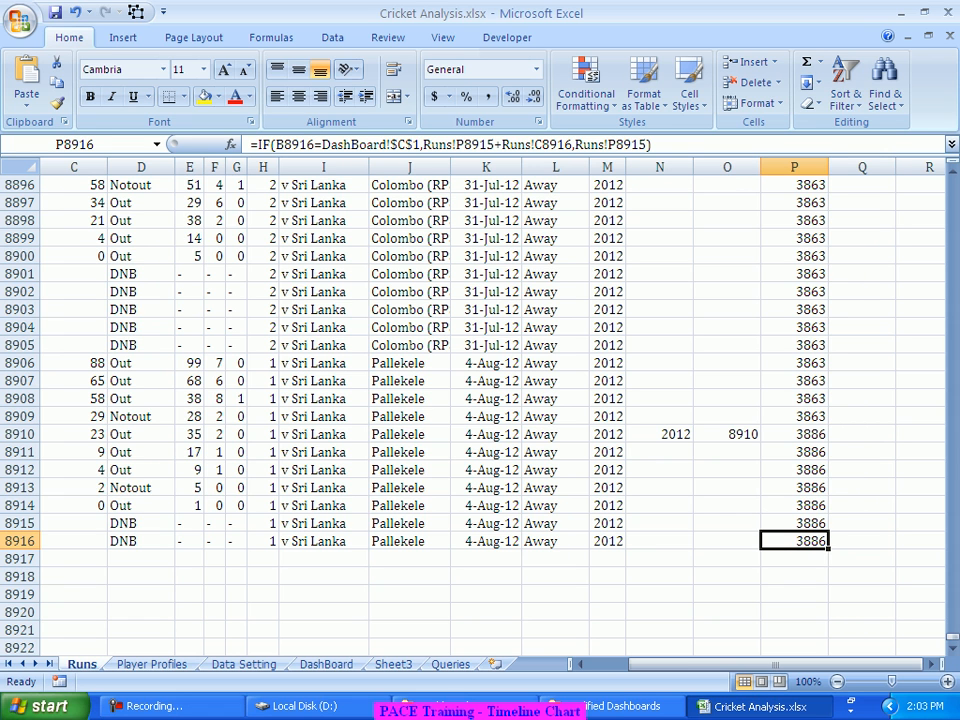
Step: Change the selected player on the DashBoard sheet to SR Tendulkar and check the Cumulative column in the Runs sheet
{"action": "left_click", "coordinate": [326, 664]}
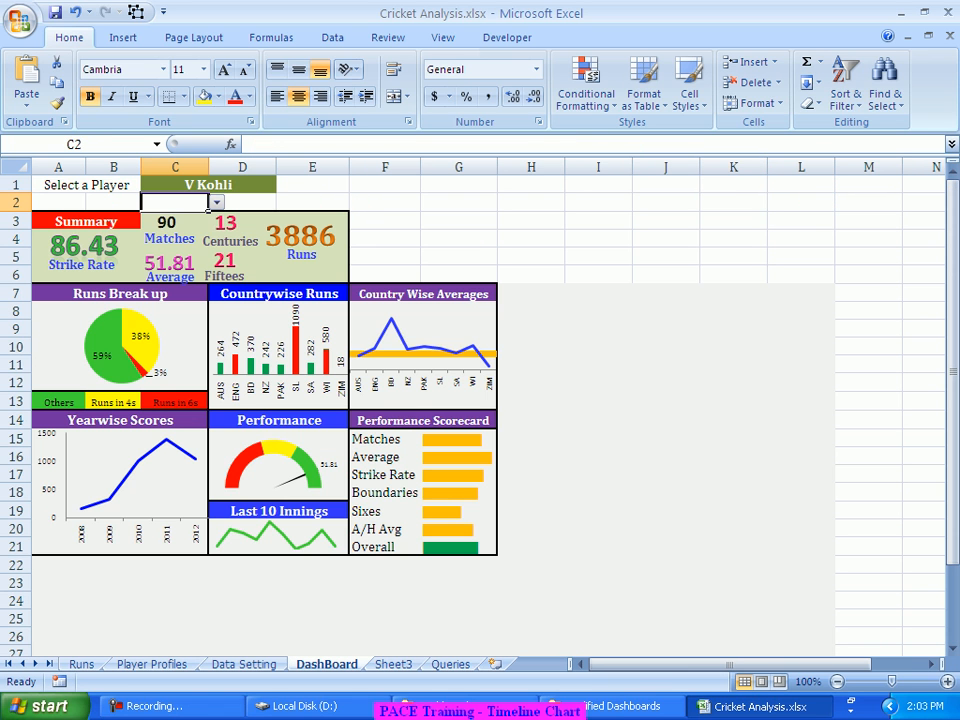
{"action": "key", "text": "Up"}
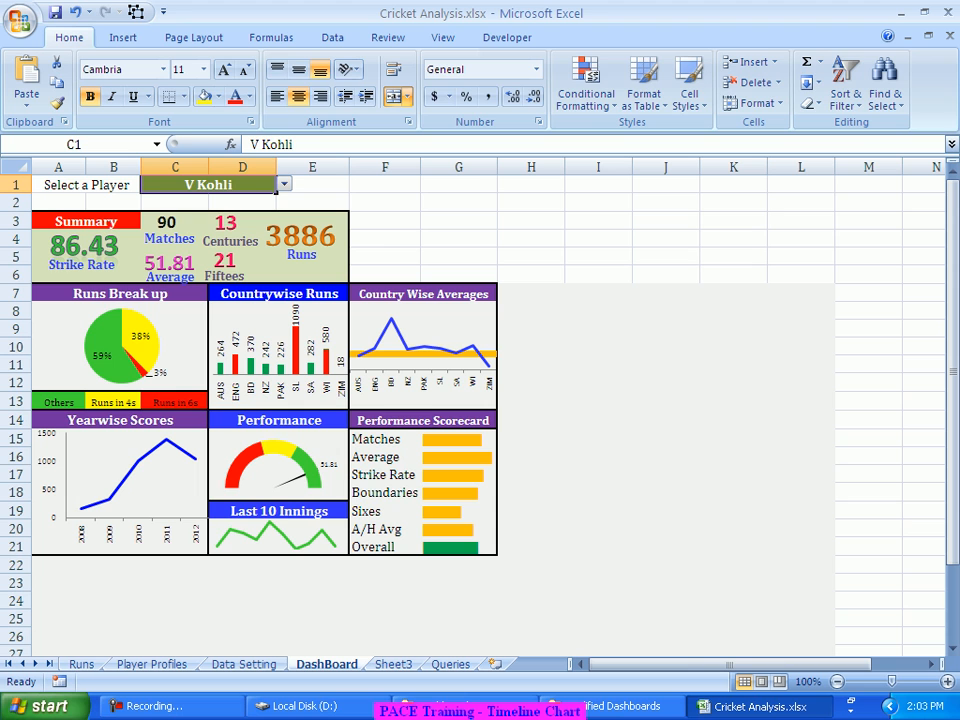
{"action": "type", "text": "SR Tendulkar"}
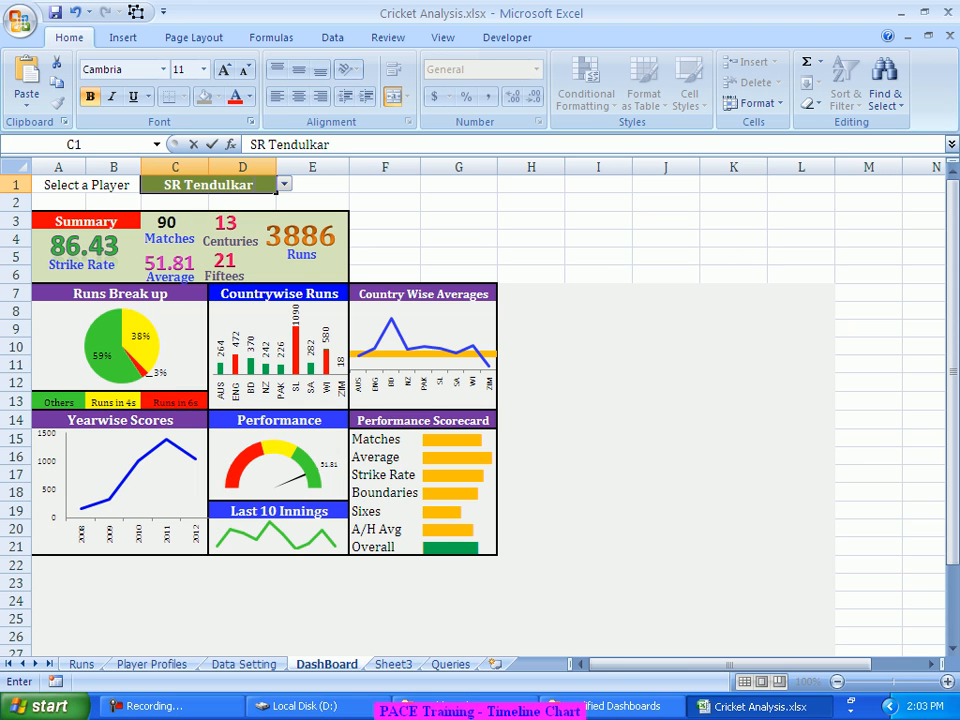
{"action": "key", "text": "Return"}
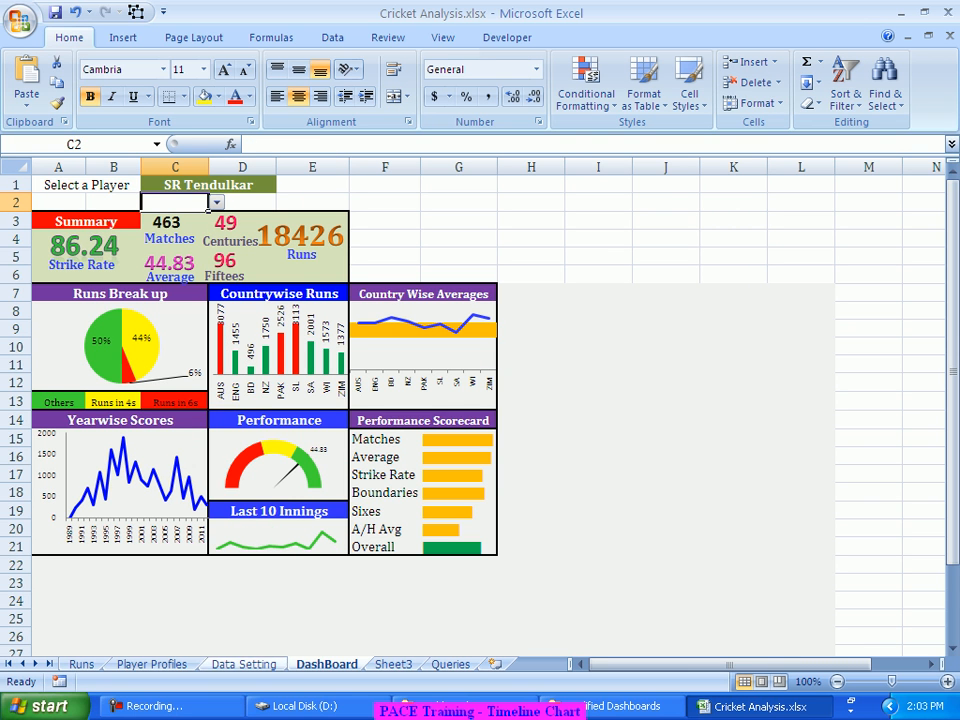
{"action": "left_click", "coordinate": [82, 664]}
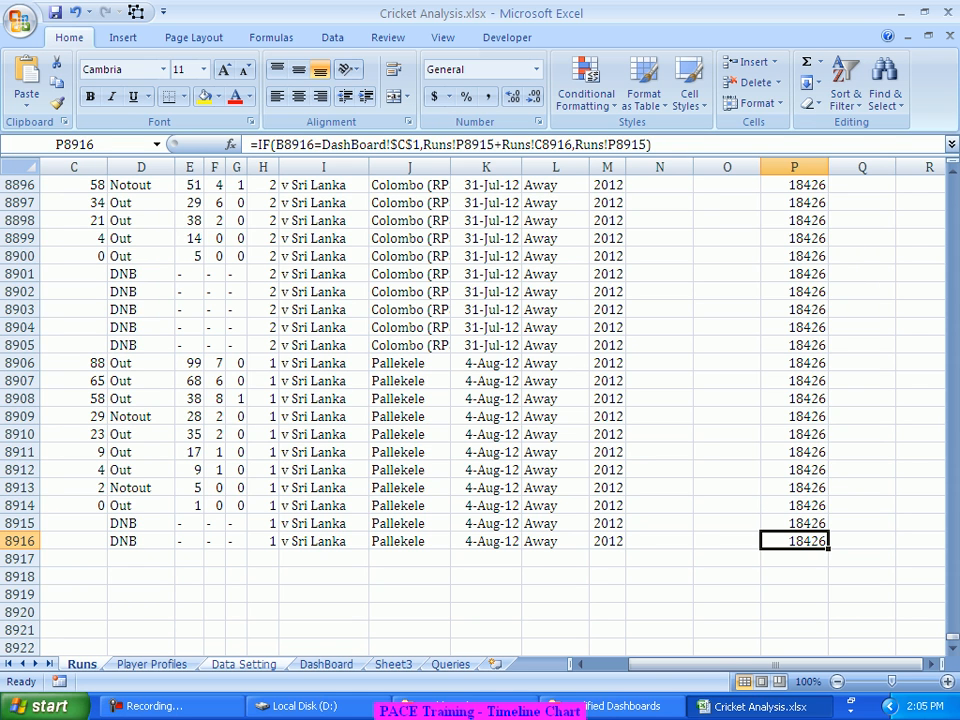
Step: Add the bold heading "Timeline Chart" in cell A123 of the Data Setting sheet
{"action": "left_click", "coordinate": [244, 664]}
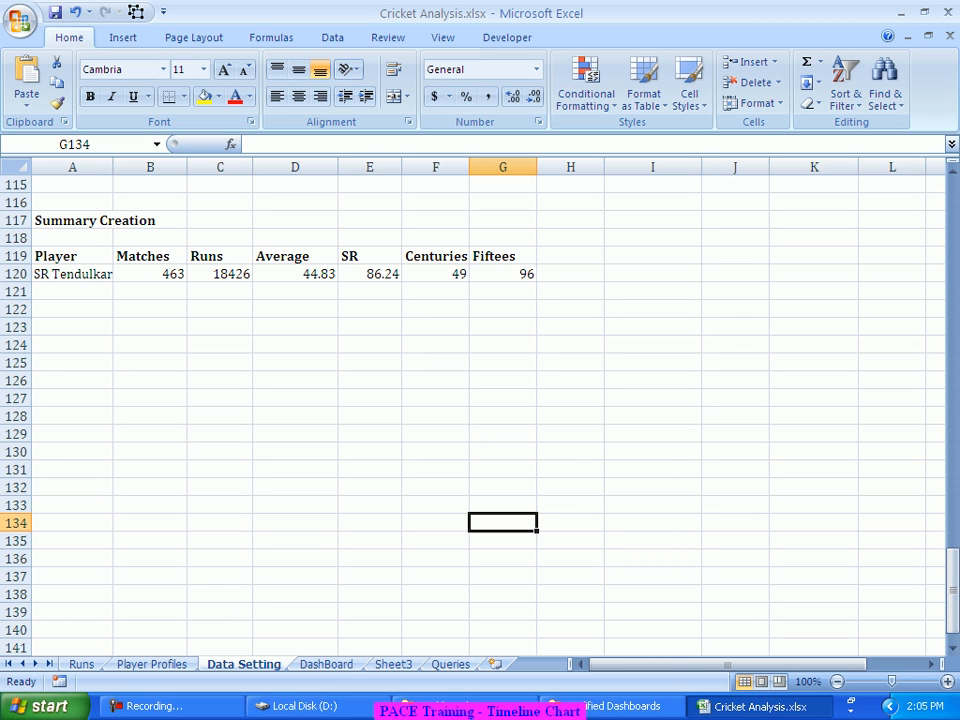
{"action": "left_click", "coordinate": [72, 327]}
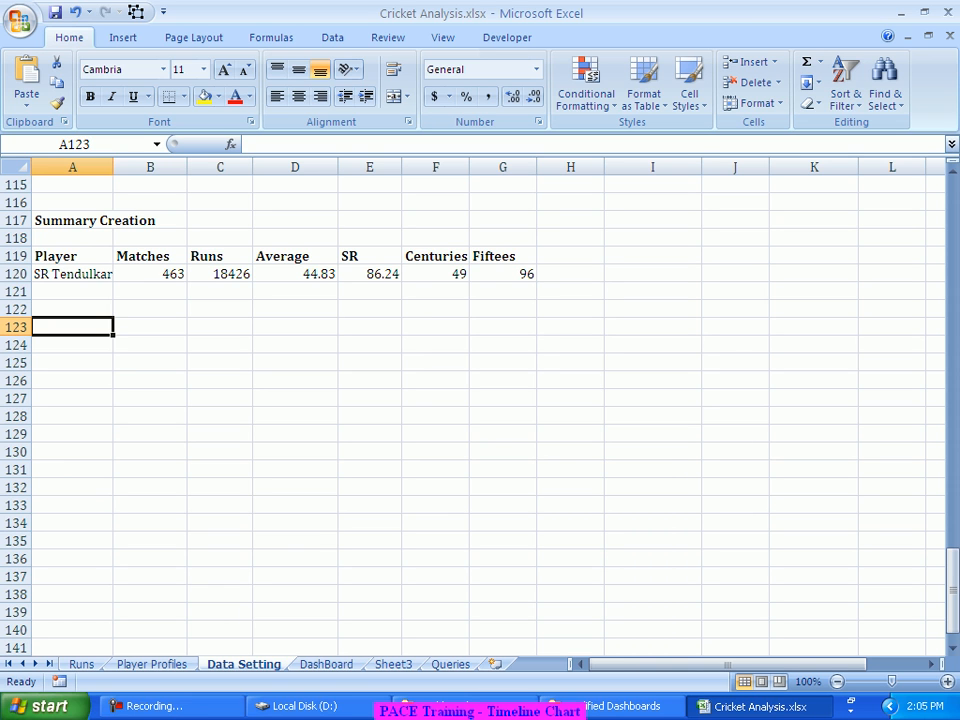
{"action": "key", "text": "ctrl+b"}
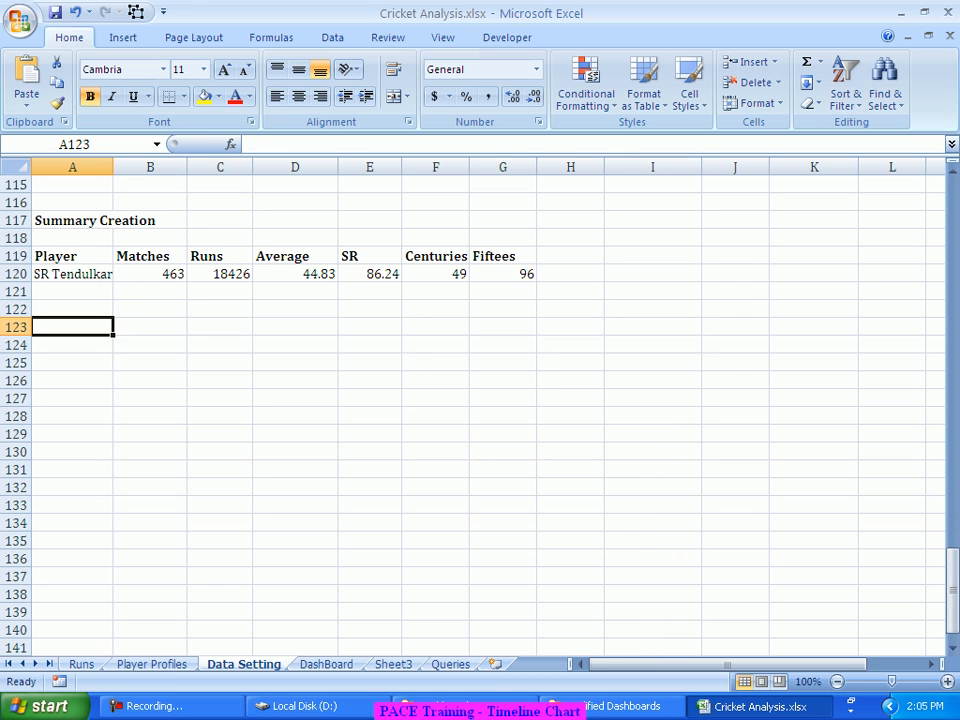
{"action": "type", "text": "Tim"}
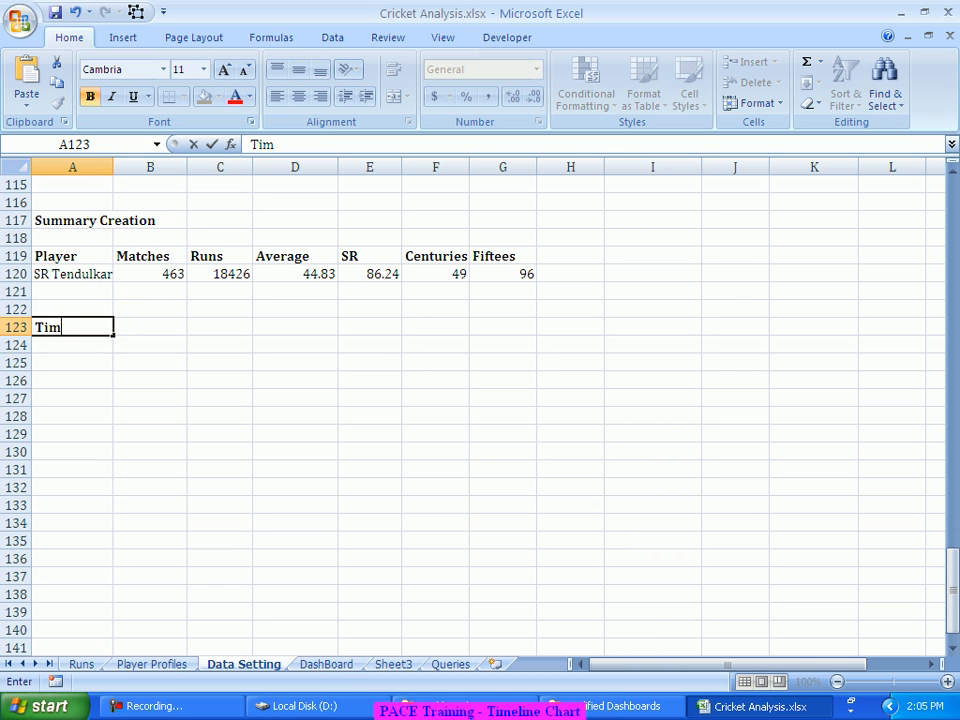
{"action": "type", "text": "eline Chart"}
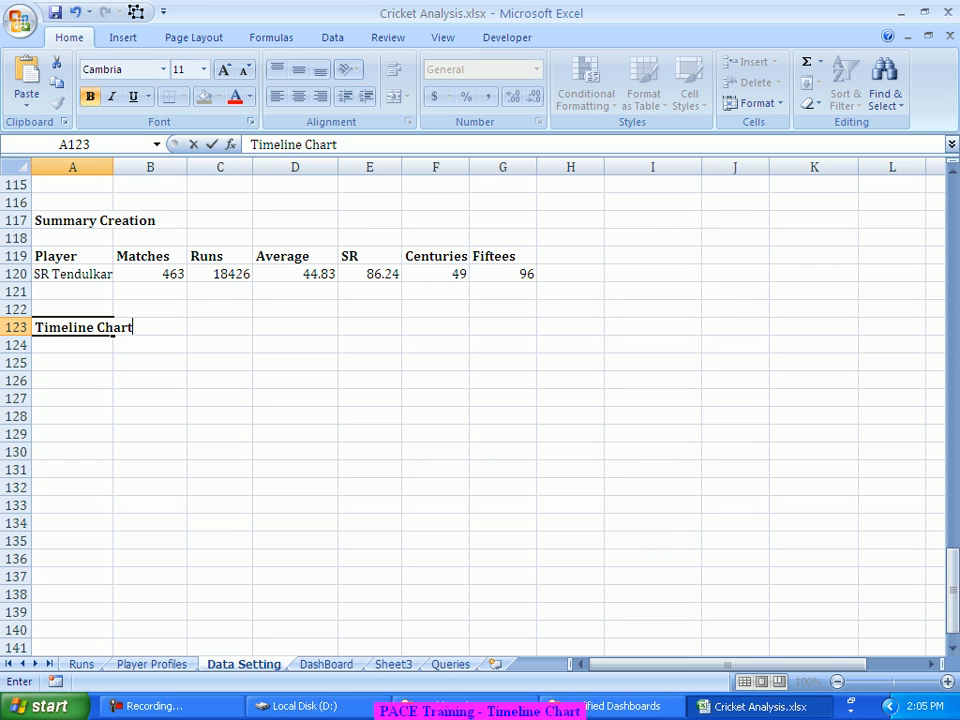
{"action": "key", "text": "Return"}
{"action": "key", "text": "Return"}
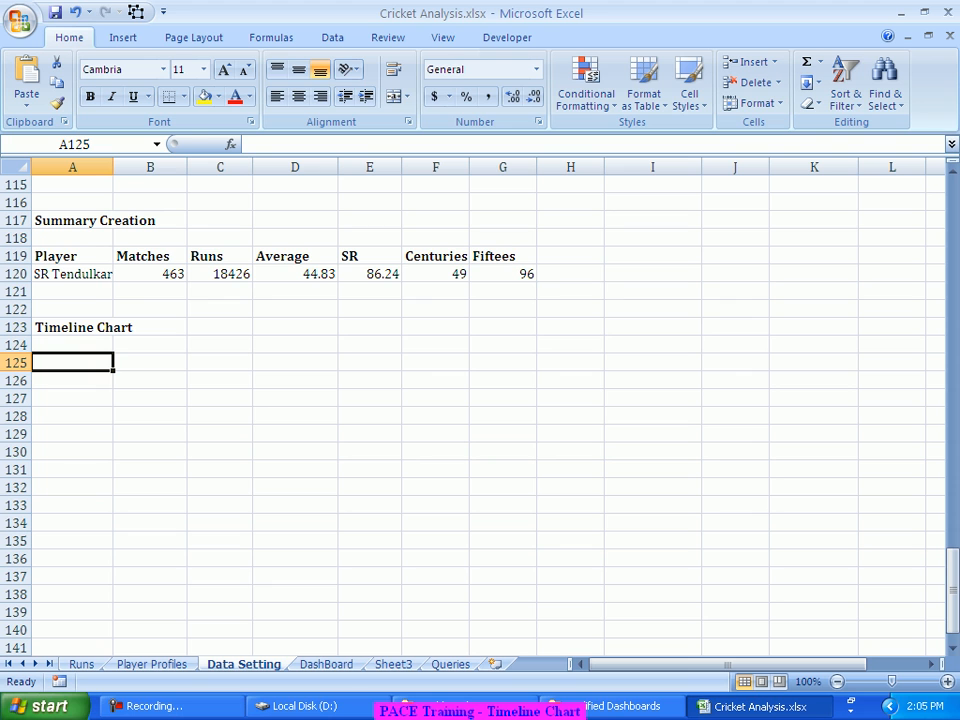
Step: Enter the label "Number of Thousands" in cell A125 of the Data Setting sheet
{"action": "type", "text": "Numbe"}
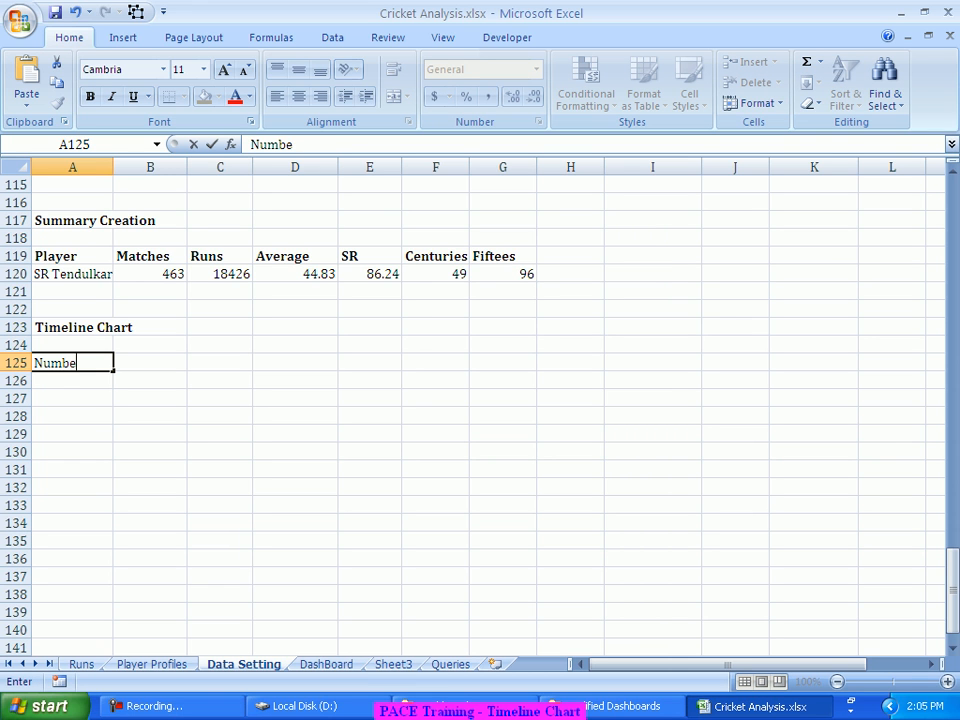
{"action": "type", "text": "r of Thousands"}
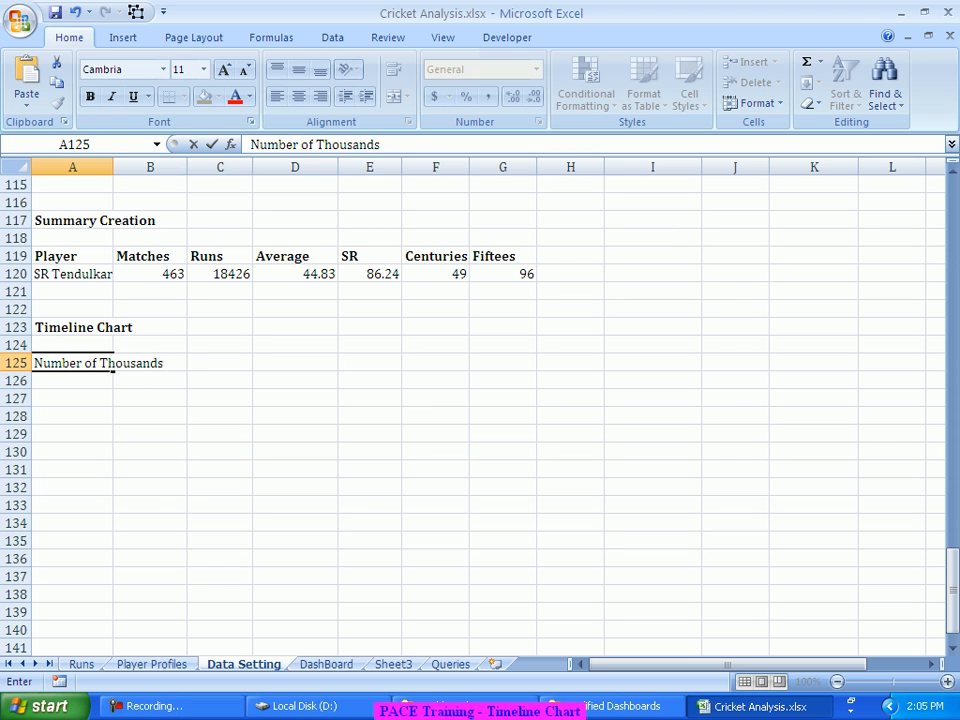
{"action": "key", "text": "Tab"}
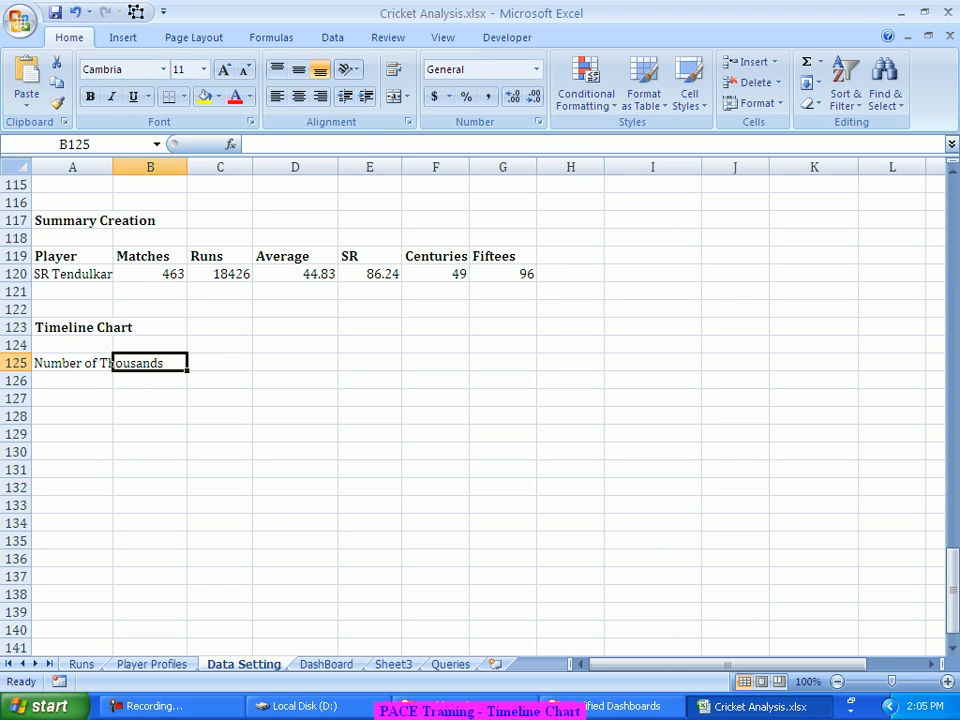
Step: Enter the formula =MAX(Runs!P:P)/1000 in cell B125 beside the Number of Thousands label
{"action": "type", "text": "=Max"}
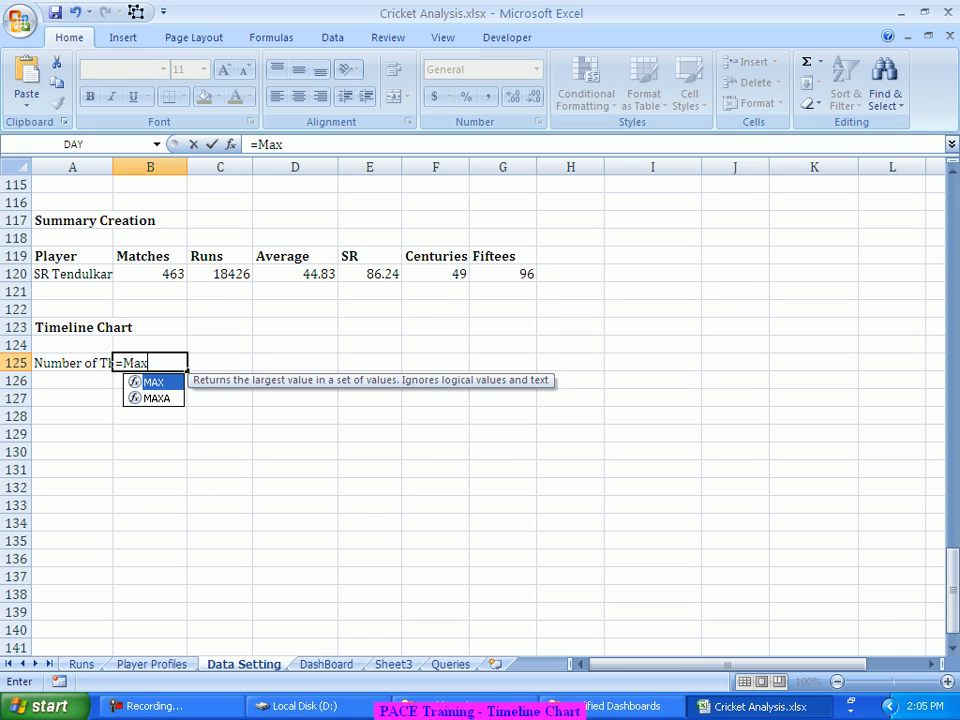
{"action": "key", "text": "Tab"}
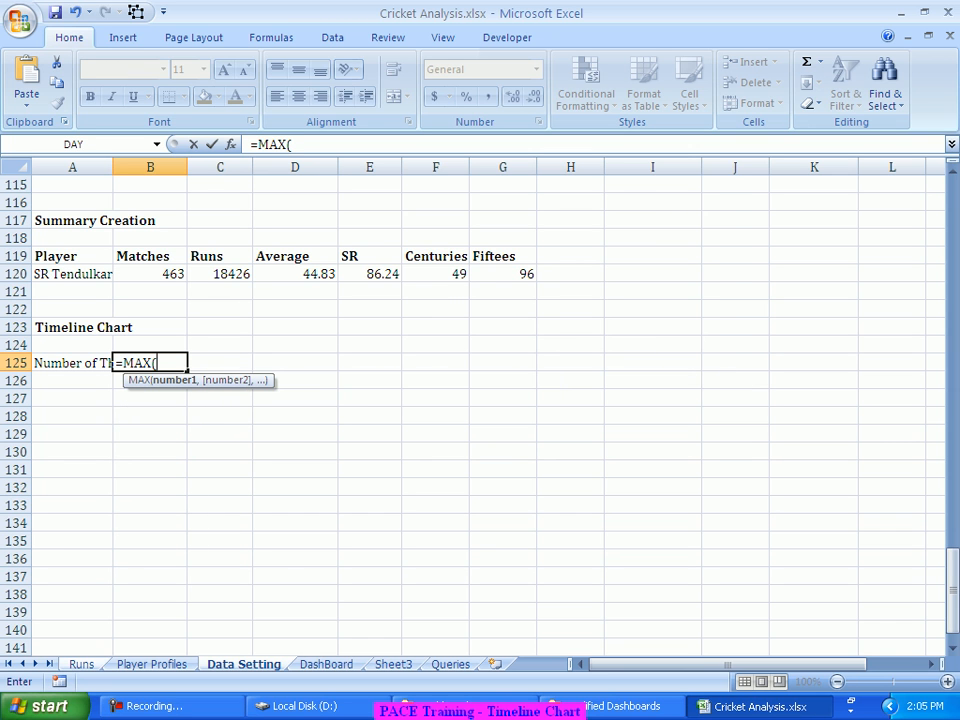
{"action": "key", "text": "ctrl+Page_Up"}
{"action": "key", "text": "ctrl+Page_Up"}
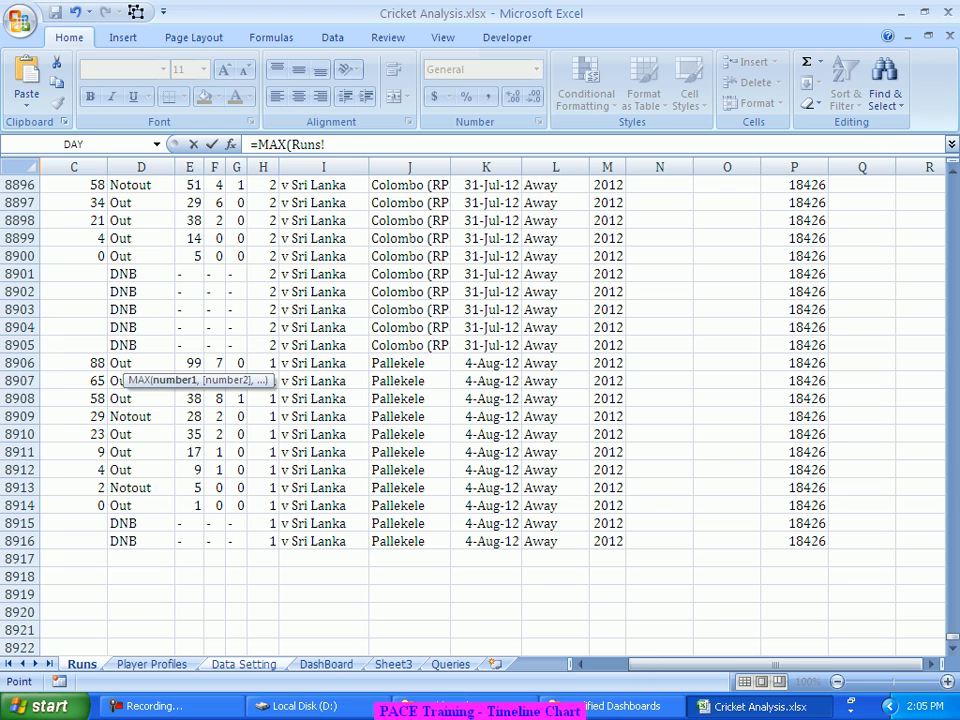
{"action": "left_click", "coordinate": [794, 167]}
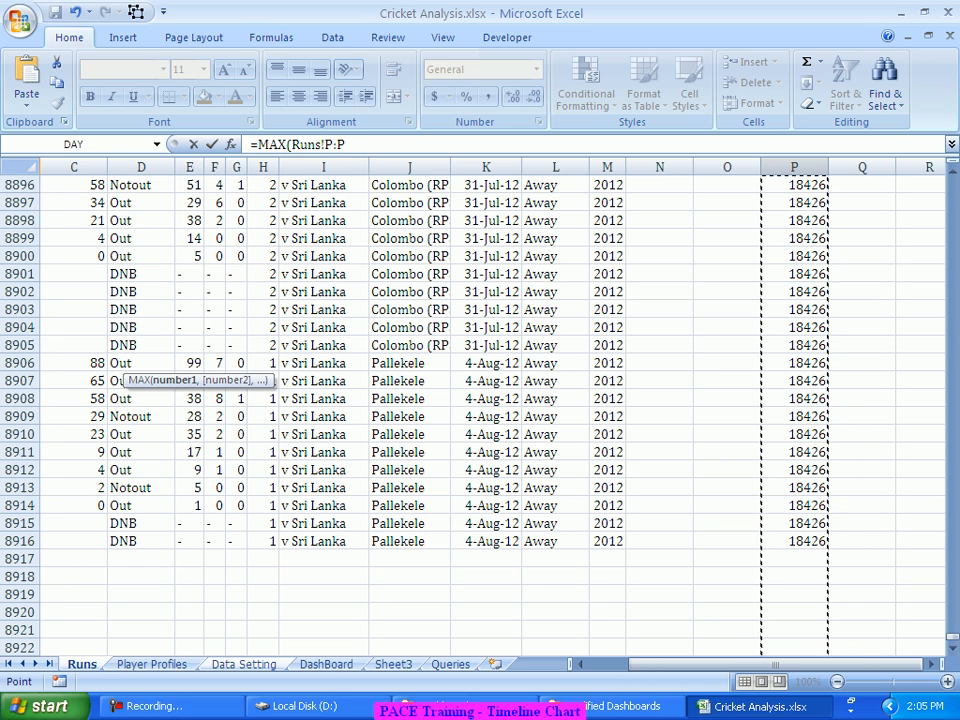
{"action": "type", "text": ")"}
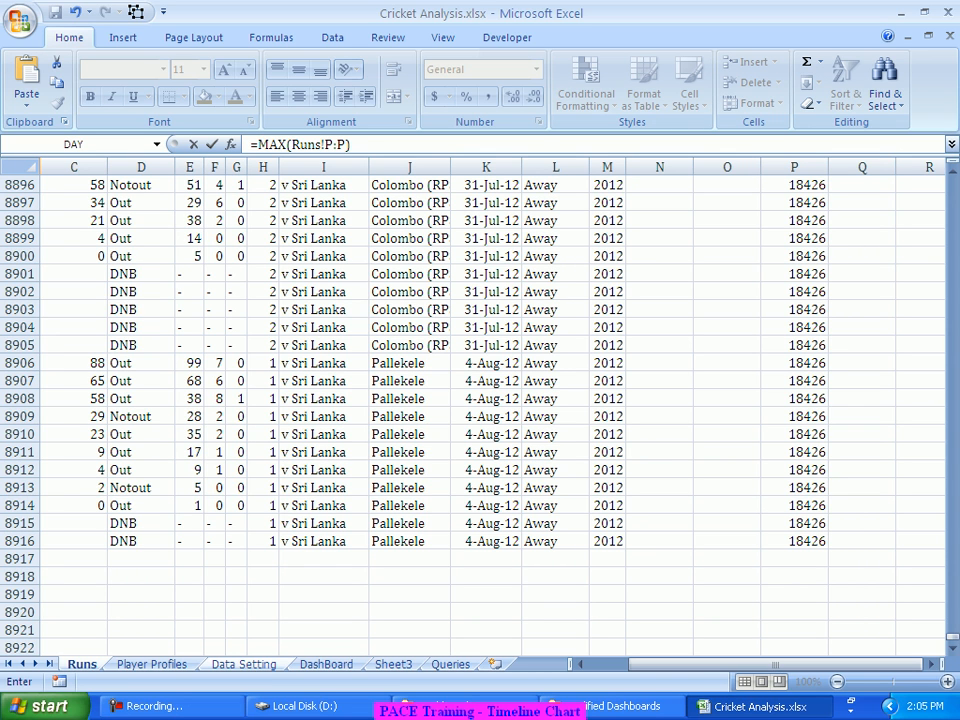
{"action": "key", "text": "F2"}
{"action": "type", "text": "/1000"}
{"action": "key", "text": "Return"}
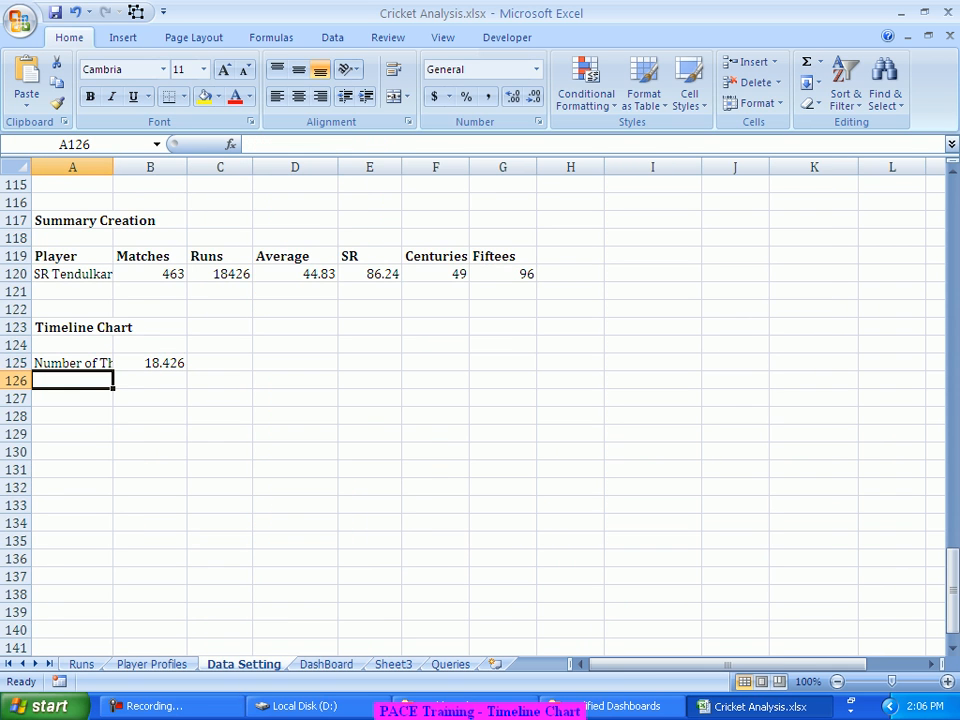
Step: Wrap the B125 formula in INT to make =INT(MAX(Runs!P:P)/1000), and widen column A to fit its label
{"action": "left_click", "coordinate": [150, 363]}
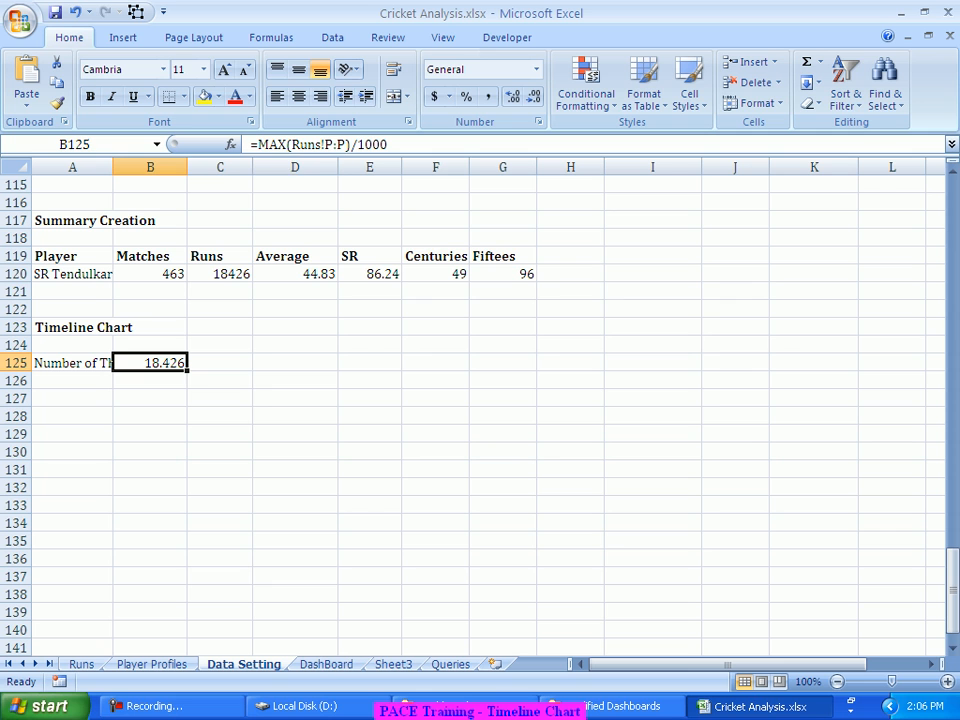
{"action": "left_click", "coordinate": [254, 144]}
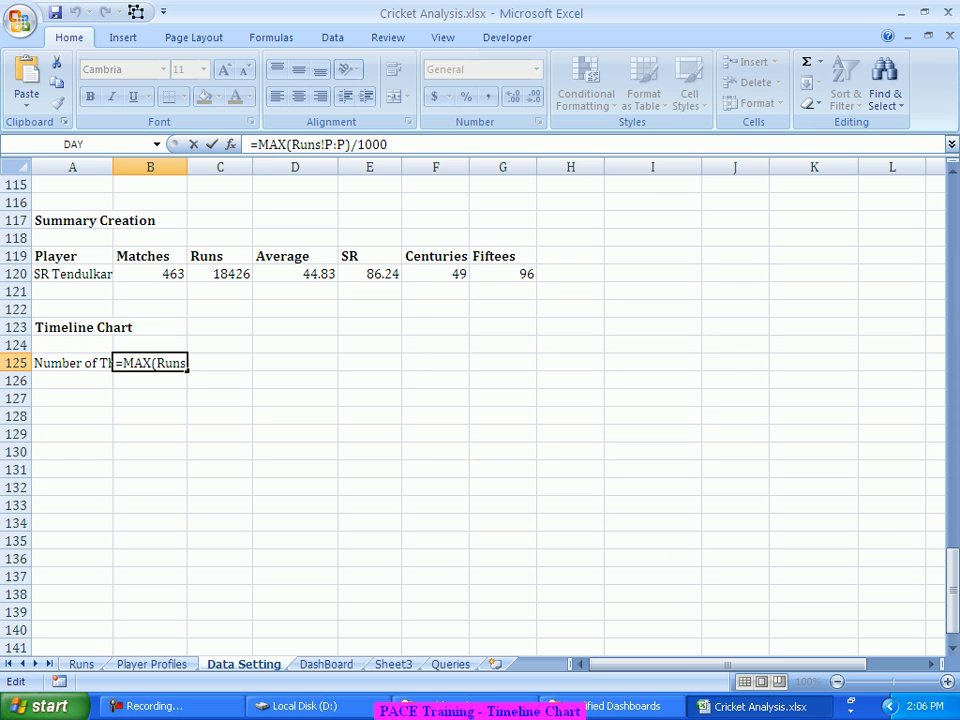
{"action": "type", "text": "Int"}
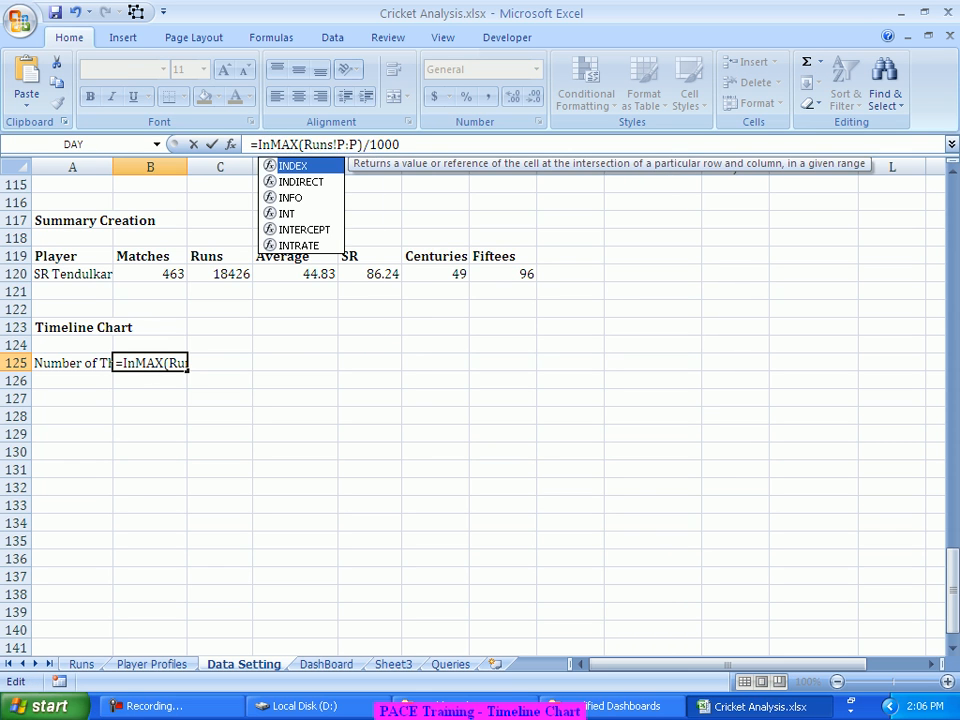
{"action": "key", "text": "Tab"}
{"action": "key", "text": "End"}
{"action": "type", "text": ")"}
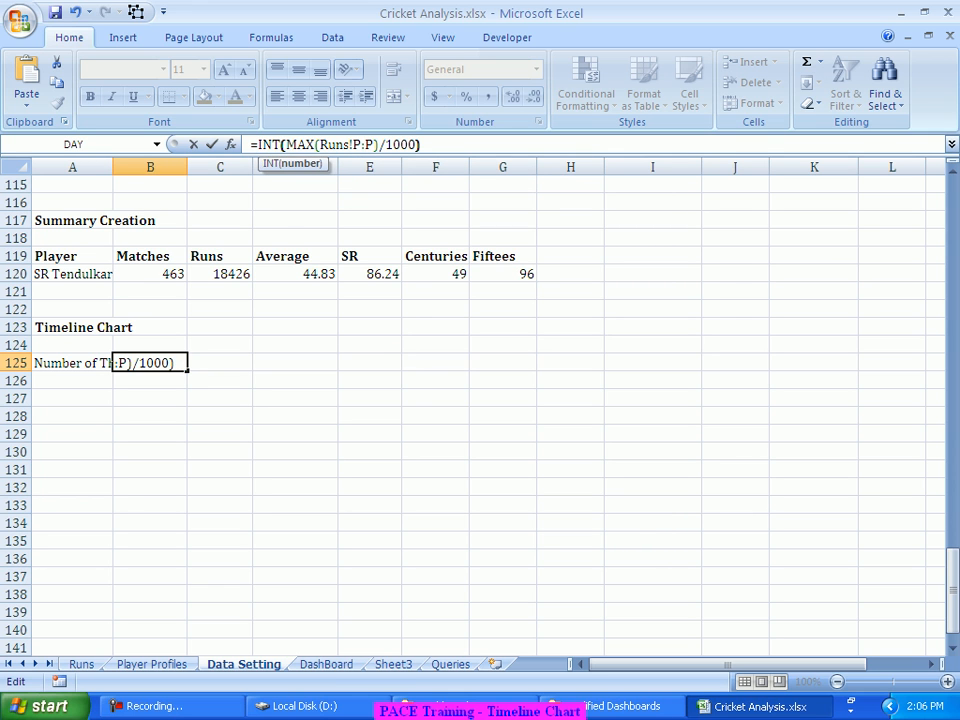
{"action": "key", "text": "Return"}
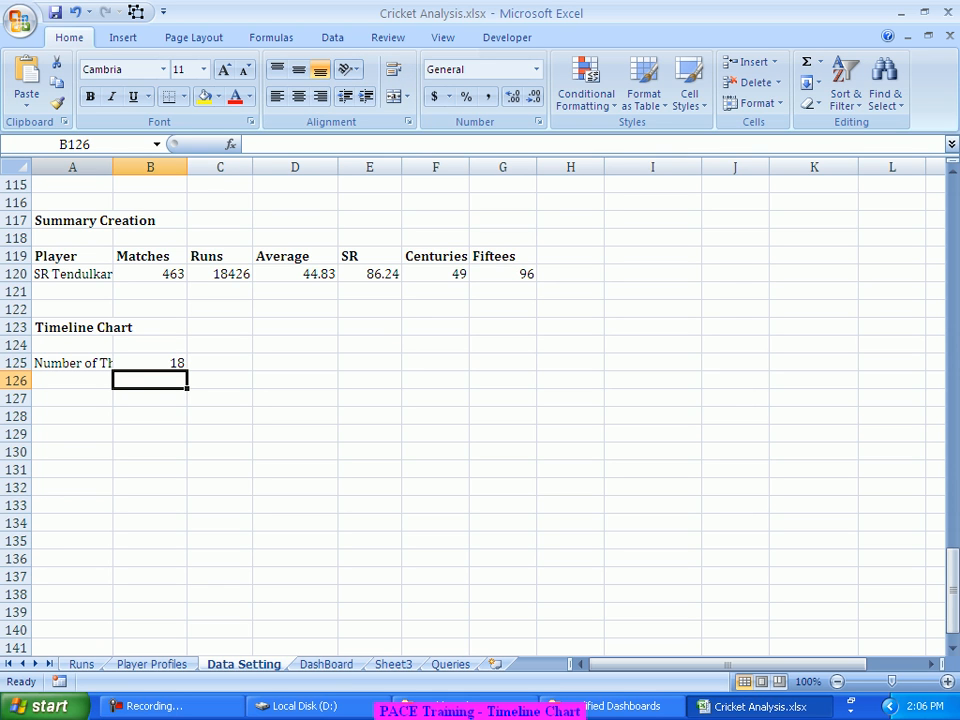
{"action": "left_click_drag", "start_coordinate": [112, 167], "coordinate": [165, 167]}
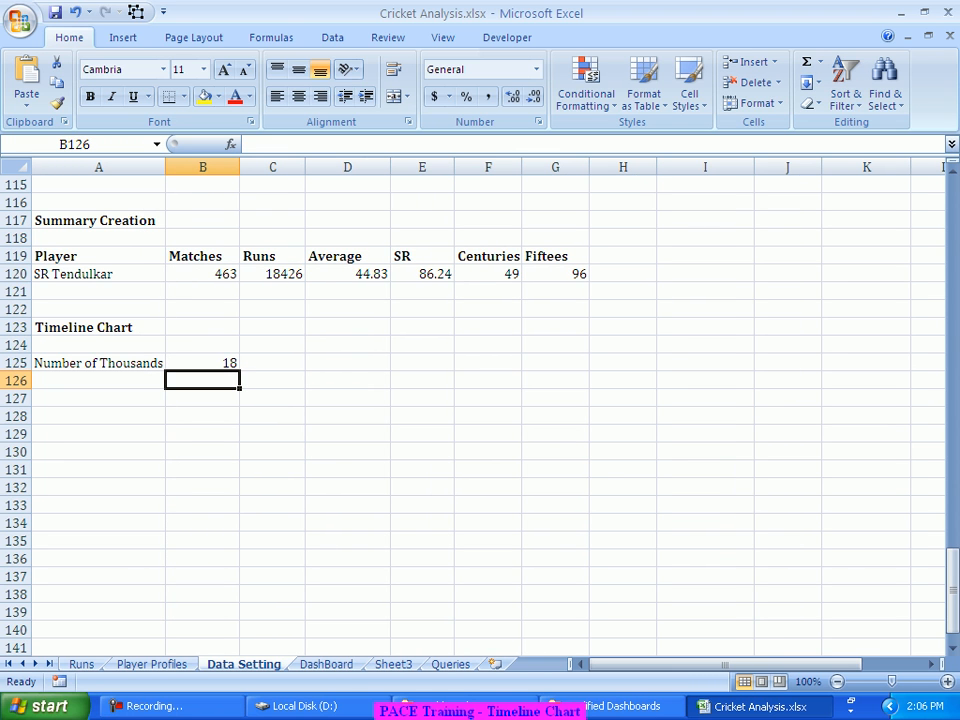
Step: Enter the column headers Runs, Match # and Date in cells A128 to C128
{"action": "left_click", "coordinate": [98, 416]}
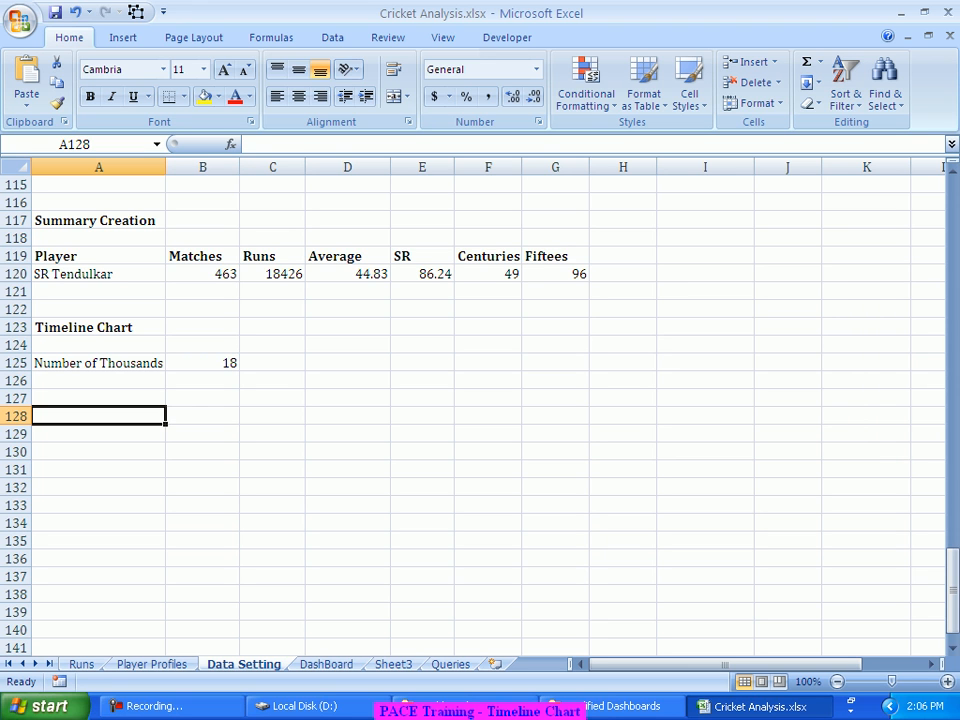
{"action": "type", "text": "Run"}
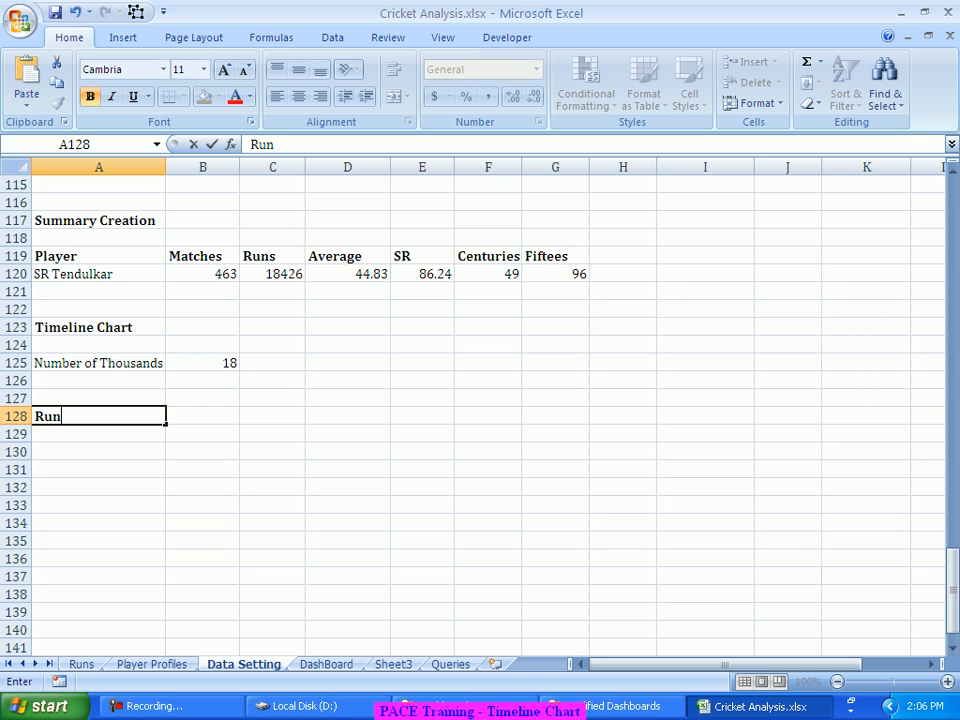
{"action": "type", "text": "s"}
{"action": "key", "text": "Tab"}
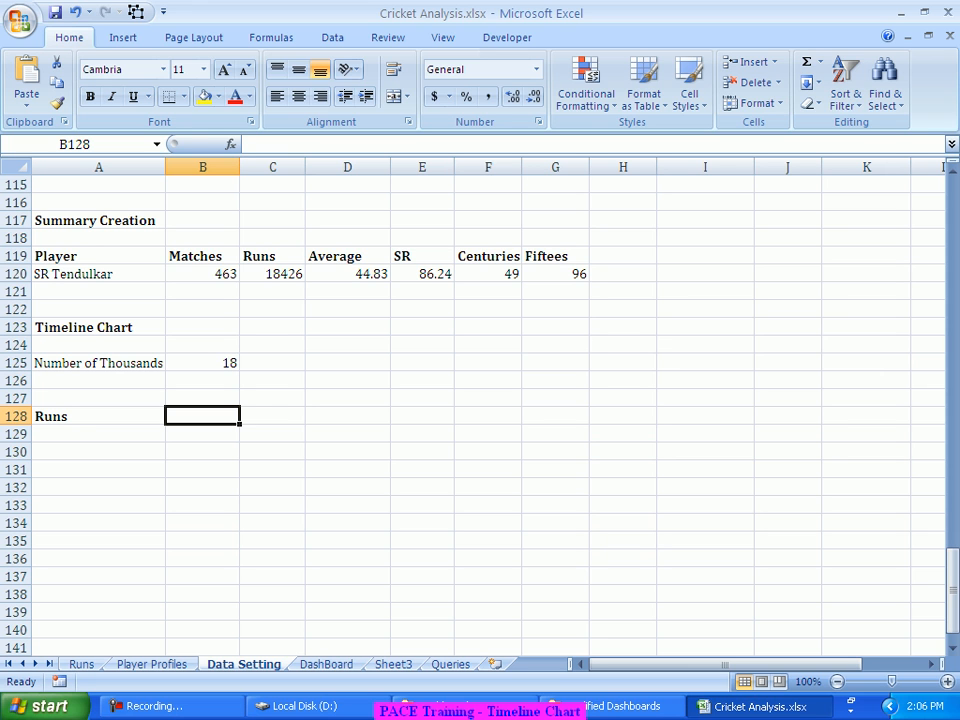
{"action": "type", "text": "Matc"}
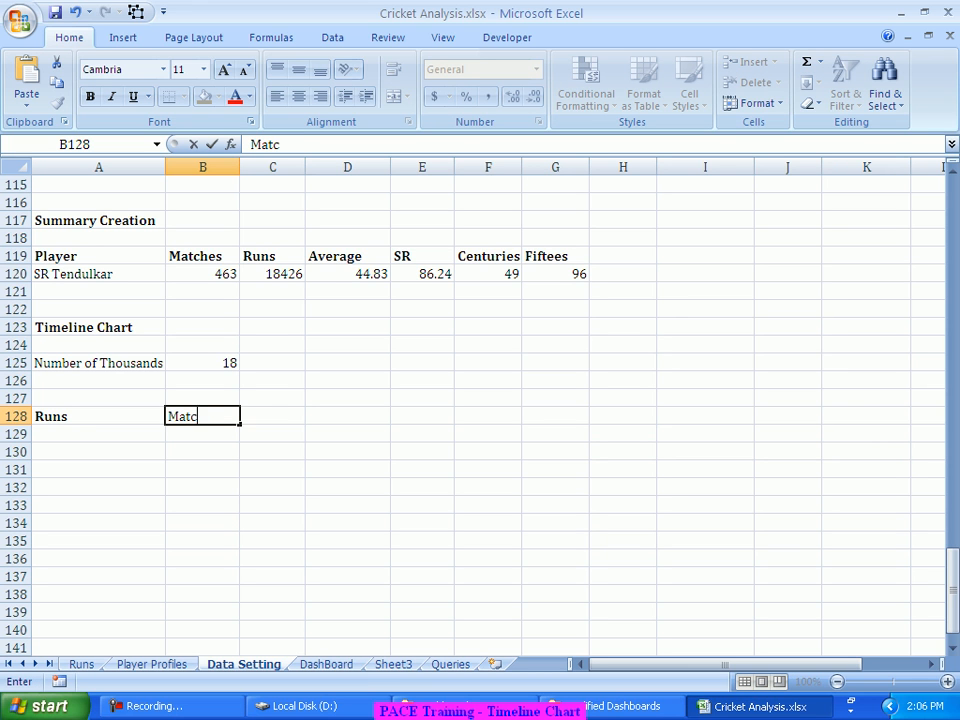
{"action": "type", "text": "h #"}
{"action": "key", "text": "Tab"}
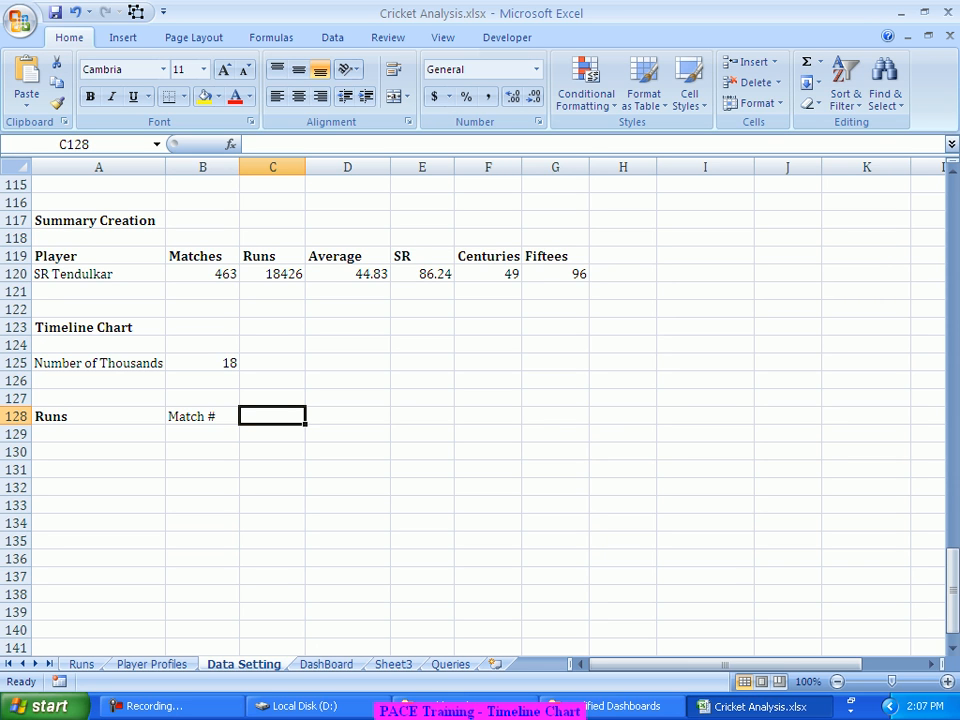
{"action": "type", "text": "Date"}
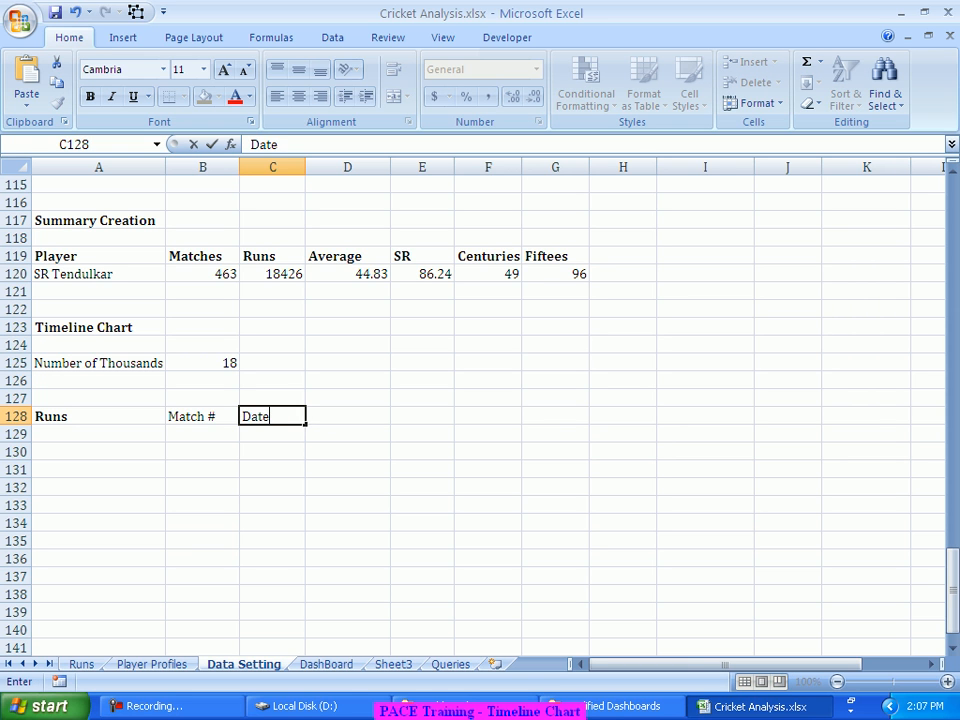
{"action": "key", "text": "Return"}
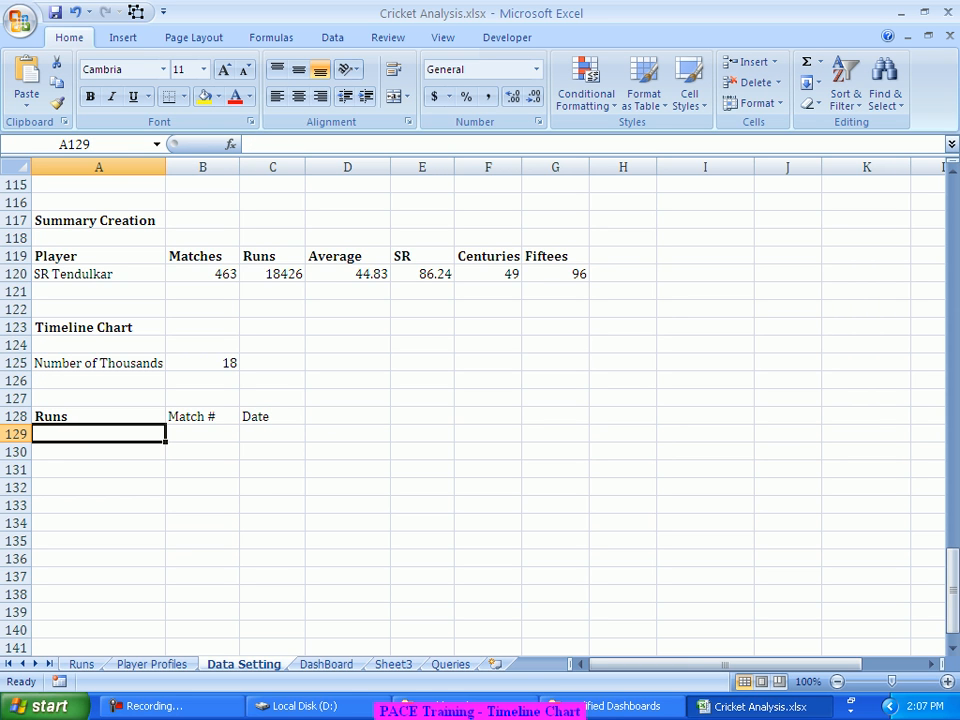
Step: Make the three headers in A128:C128 bold
{"action": "key", "text": "Up"}
{"action": "key", "text": "shift+Right"}
{"action": "key", "text": "shift+Right"}
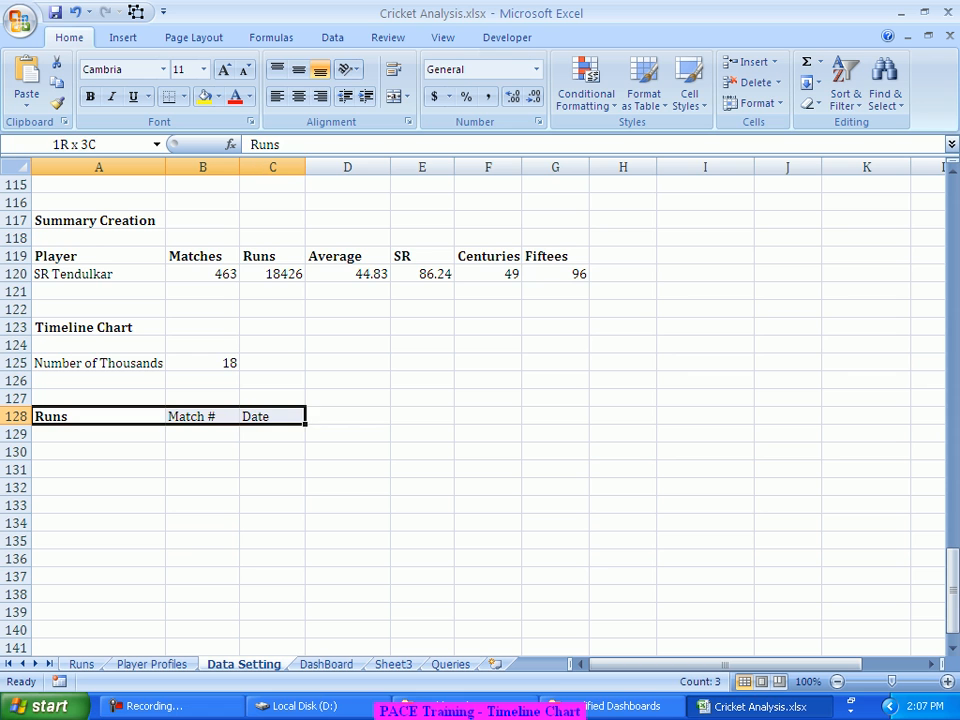
{"action": "key", "text": "ctrl+b"}
{"action": "key", "text": "ctrl+b"}
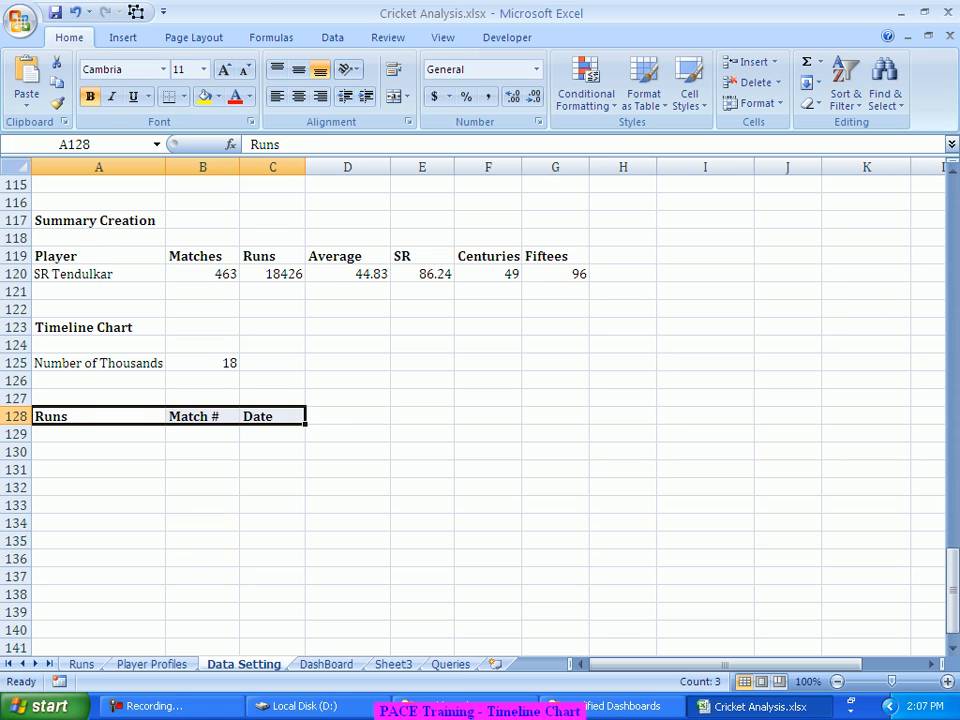
{"action": "left_click", "coordinate": [202, 469]}
Step: Enter the formula =IF(B125>0,1000,"") in cell A129 under the Runs header
{"action": "left_click", "coordinate": [98, 434]}
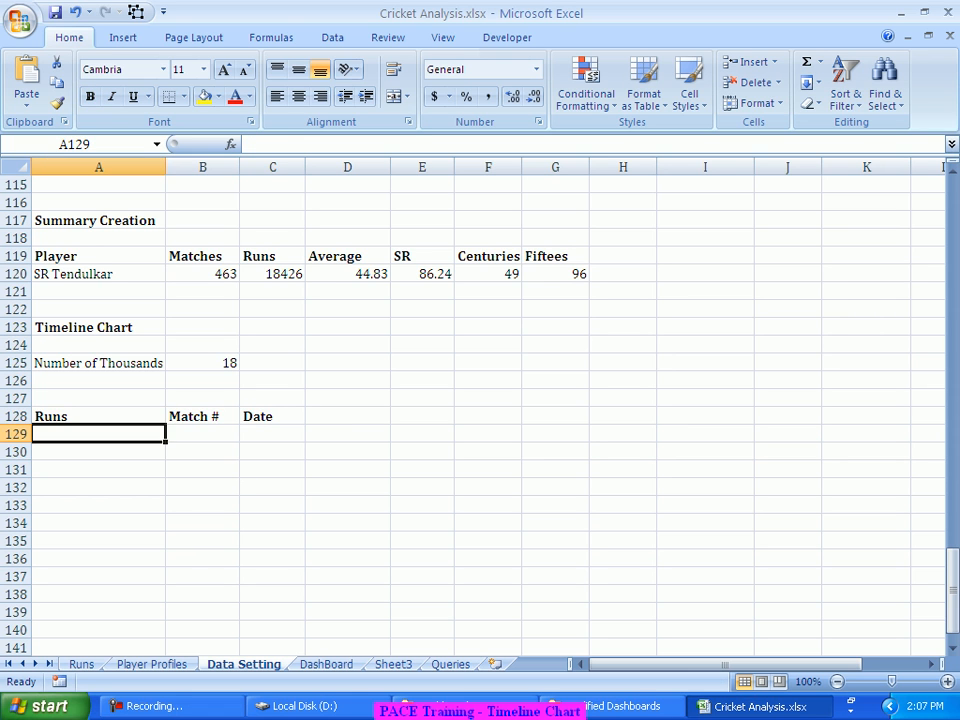
{"action": "scroll", "coordinate": [480, 400], "scroll_direction": "down", "scroll_amount": 2}
{"action": "scroll", "coordinate": [480, 400], "scroll_direction": "up", "scroll_amount": 2}
{"action": "scroll", "coordinate": [480, 400], "scroll_direction": "down", "scroll_amount": 1}
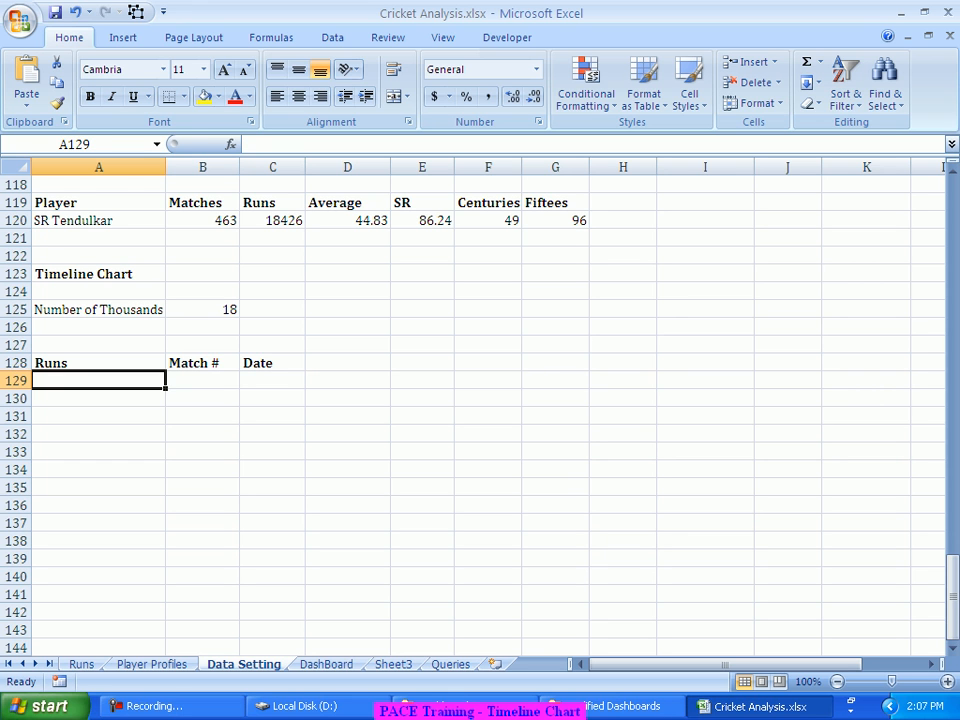
{"action": "type", "text": "=if"}
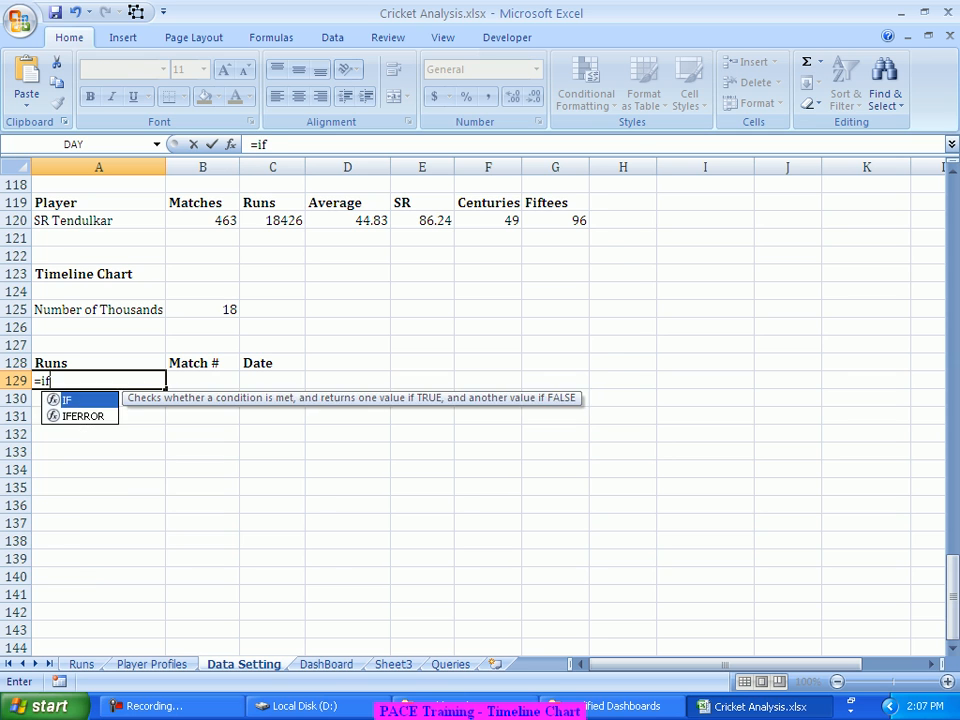
{"action": "key", "text": "Tab"}
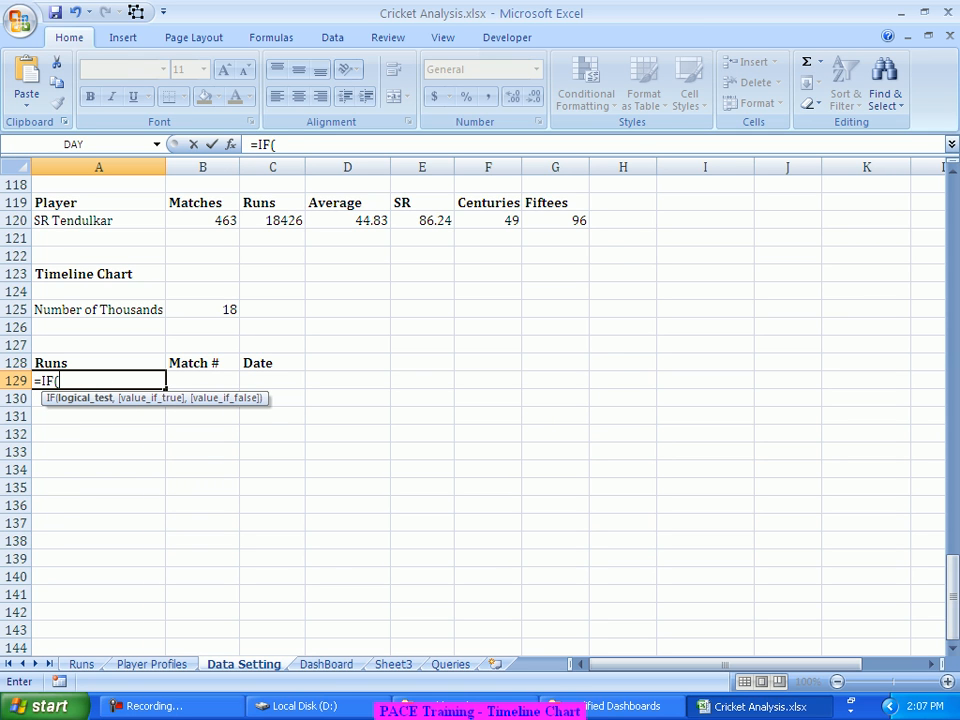
{"action": "left_click", "coordinate": [203, 310]}
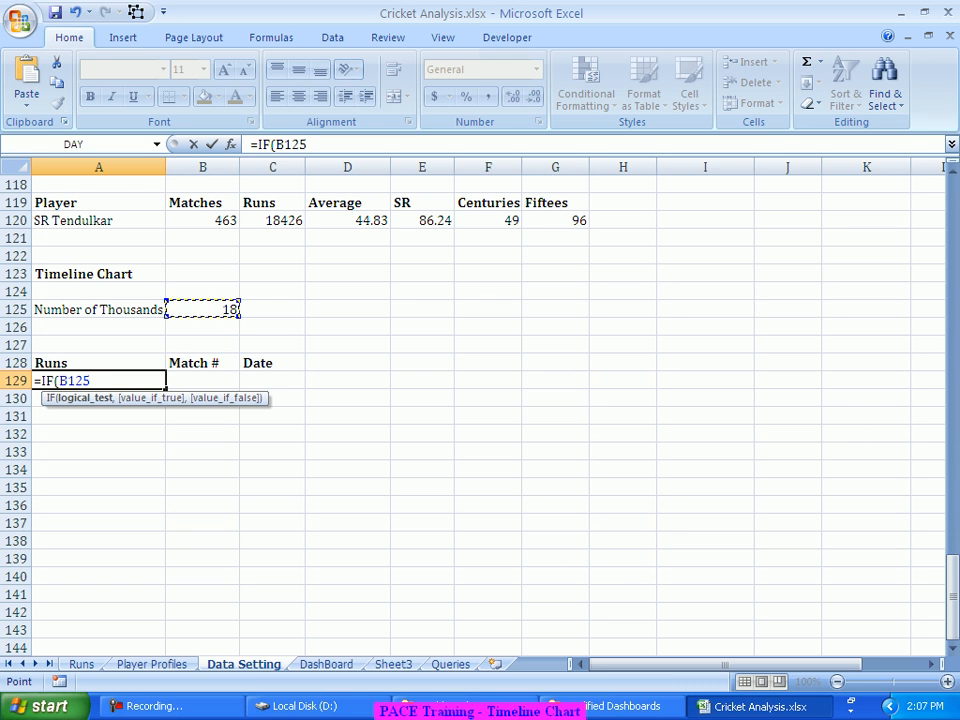
{"action": "type", "text": ">0,"}
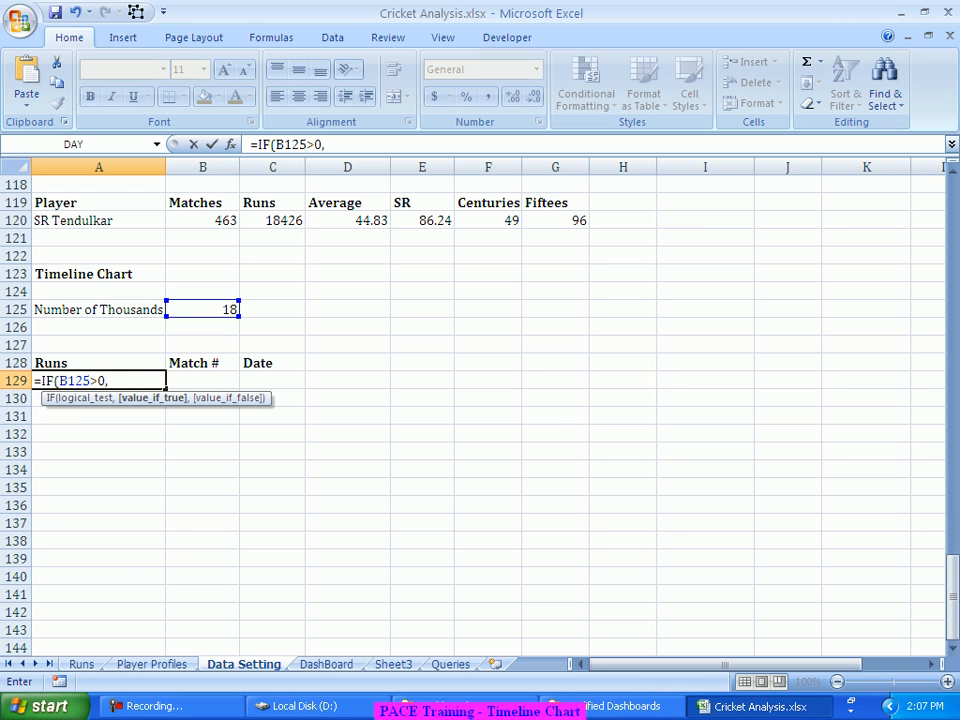
{"action": "type", "text": "1000,"}
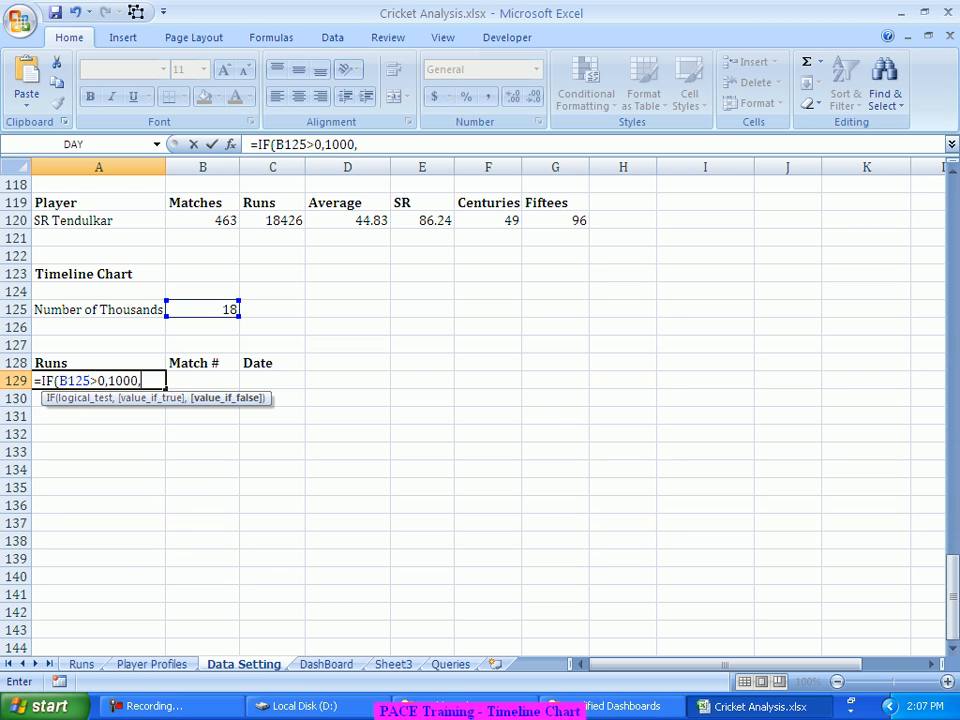
{"action": "type", "text": "\"\")"}
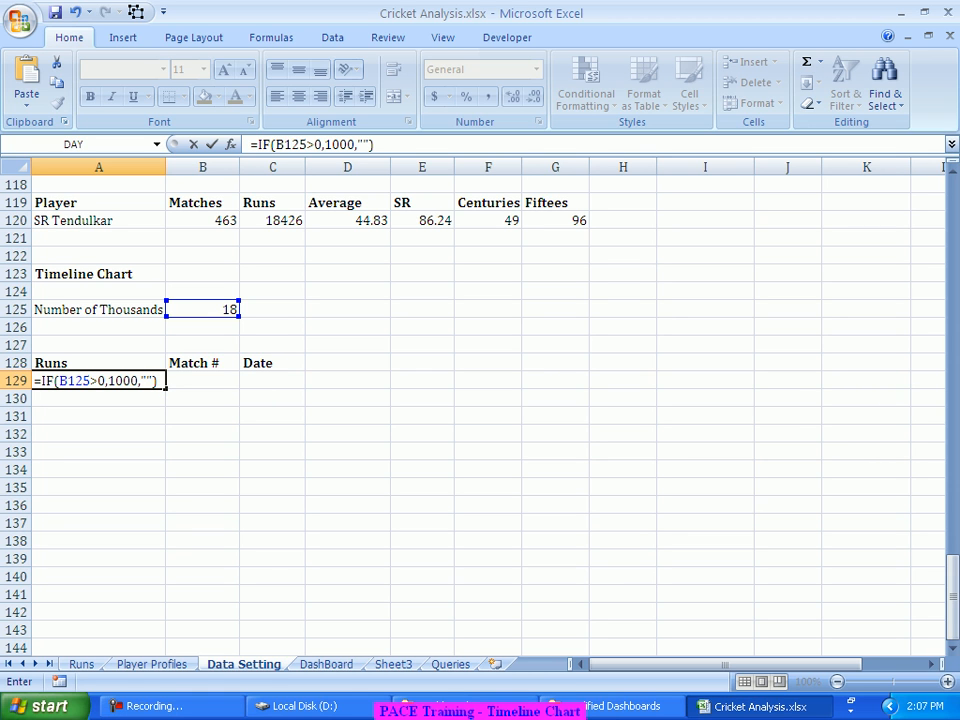
{"action": "key", "text": "Return"}
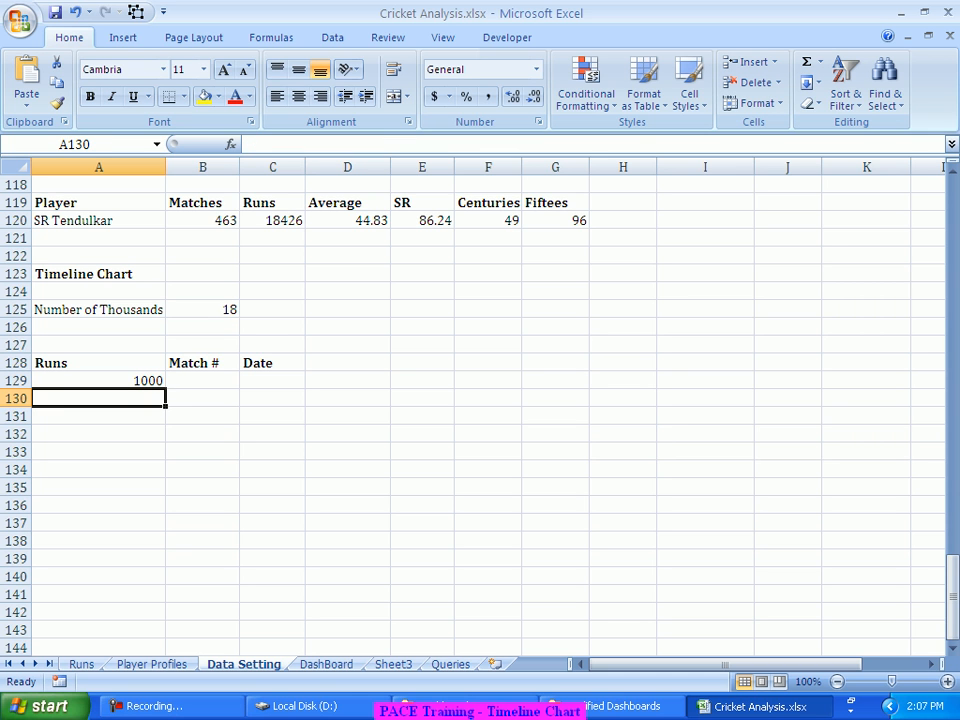
Step: Enter the formula =IF(A129="","",IF(B125*1000>=A129,A129+1000,"")) in cell A130 under the Runs header
{"action": "type", "text": "="}
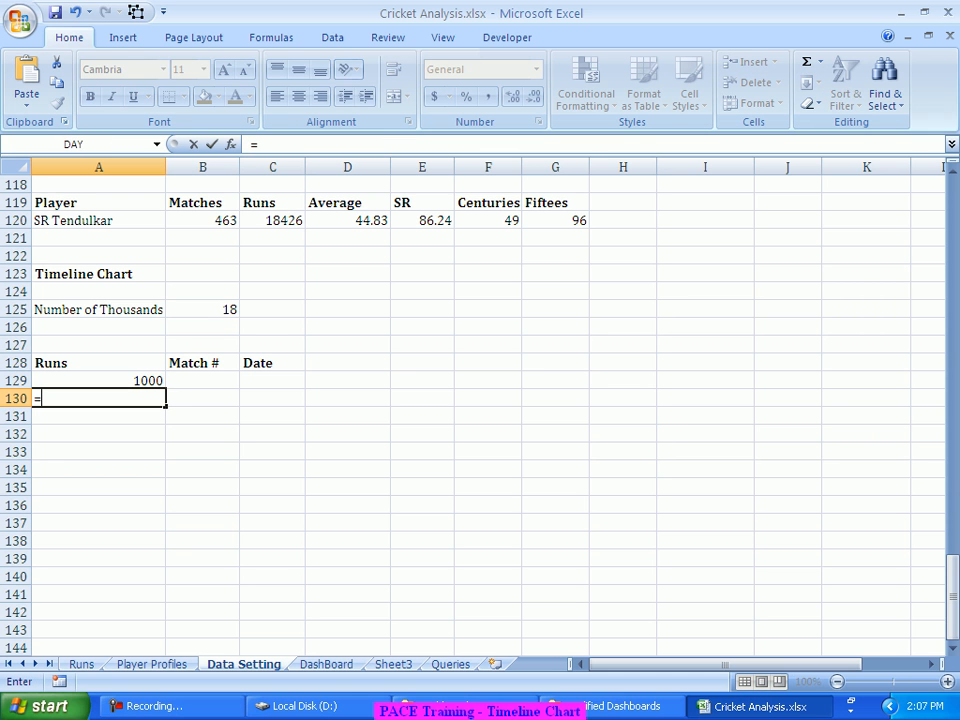
{"action": "type", "text": "if"}
{"action": "key", "text": "Tab"}
{"action": "key", "text": "Up"}
{"action": "type", "text": "=\"\",\"\","}
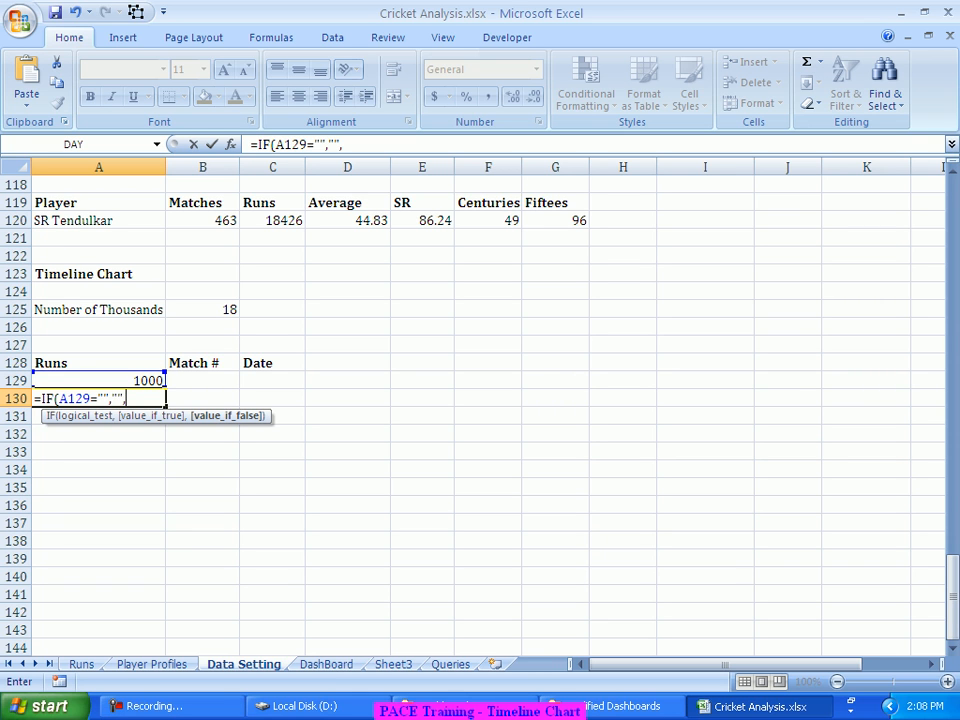
{"action": "type", "text": "if"}
{"action": "key", "text": "Tab"}
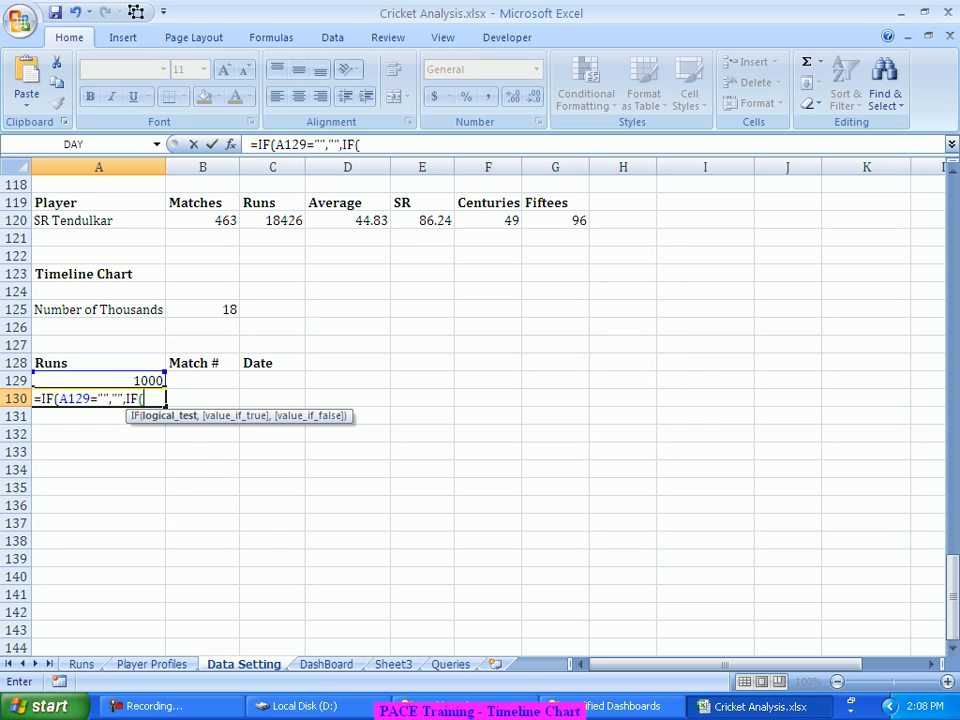
{"action": "left_click", "coordinate": [202, 310]}
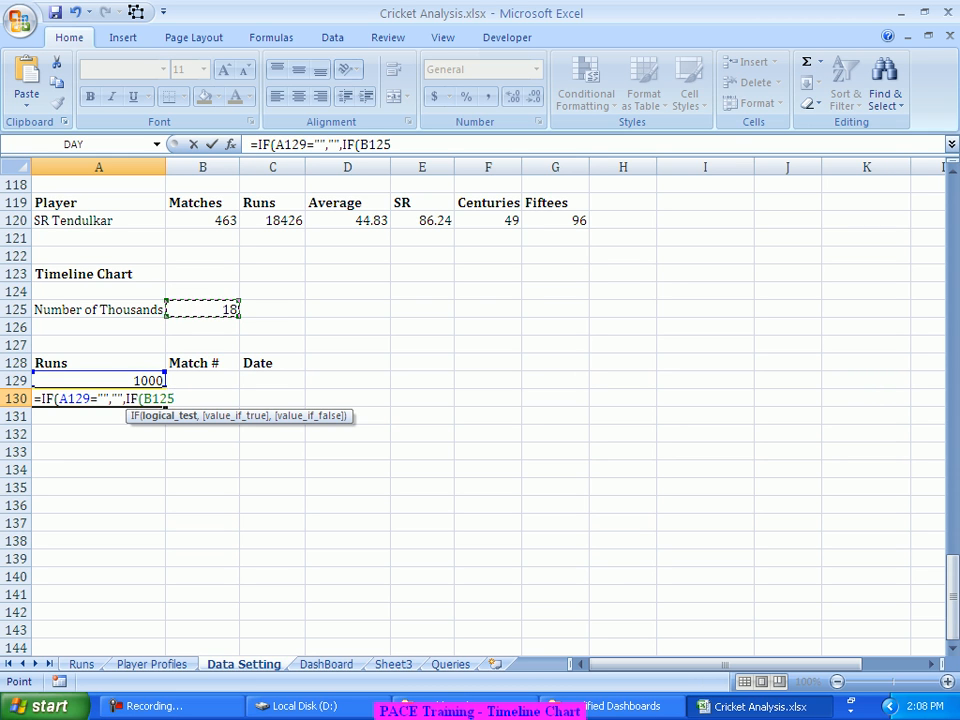
{"action": "type", "text": ">"}
{"action": "key", "text": "BackSpace"}
{"action": "type", "text": "*1000"}
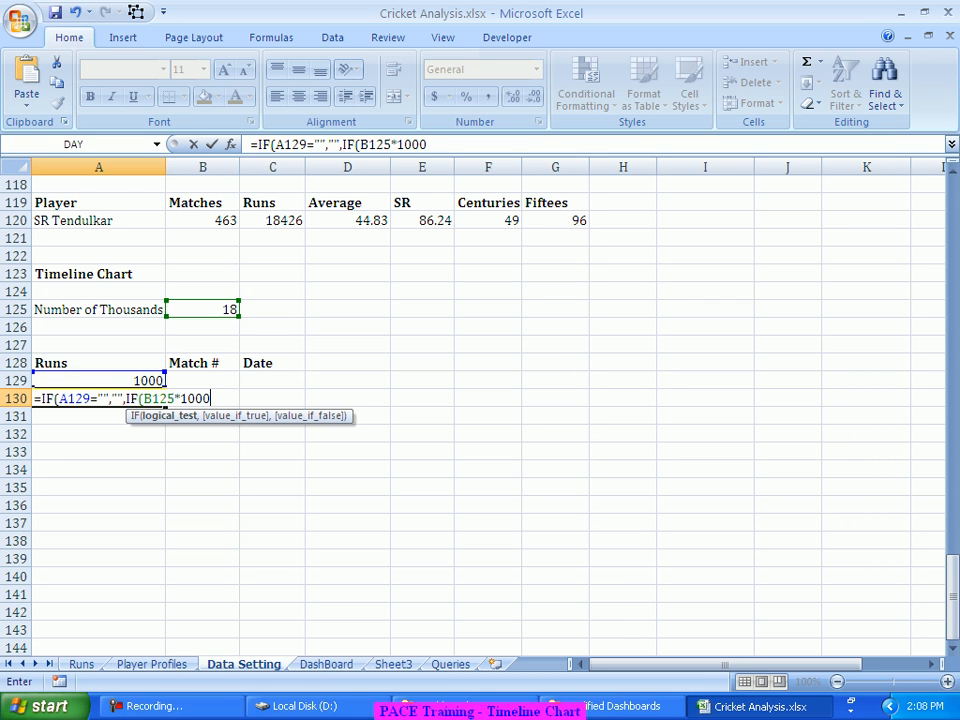
{"action": "type", "text": ">="}
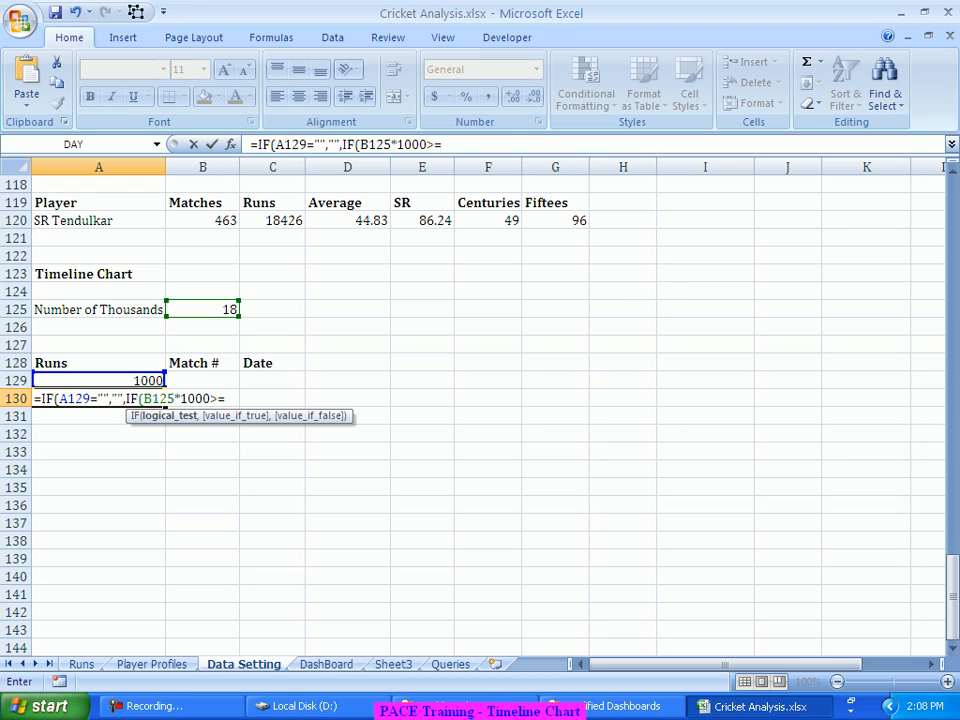
{"action": "key", "text": "Up"}
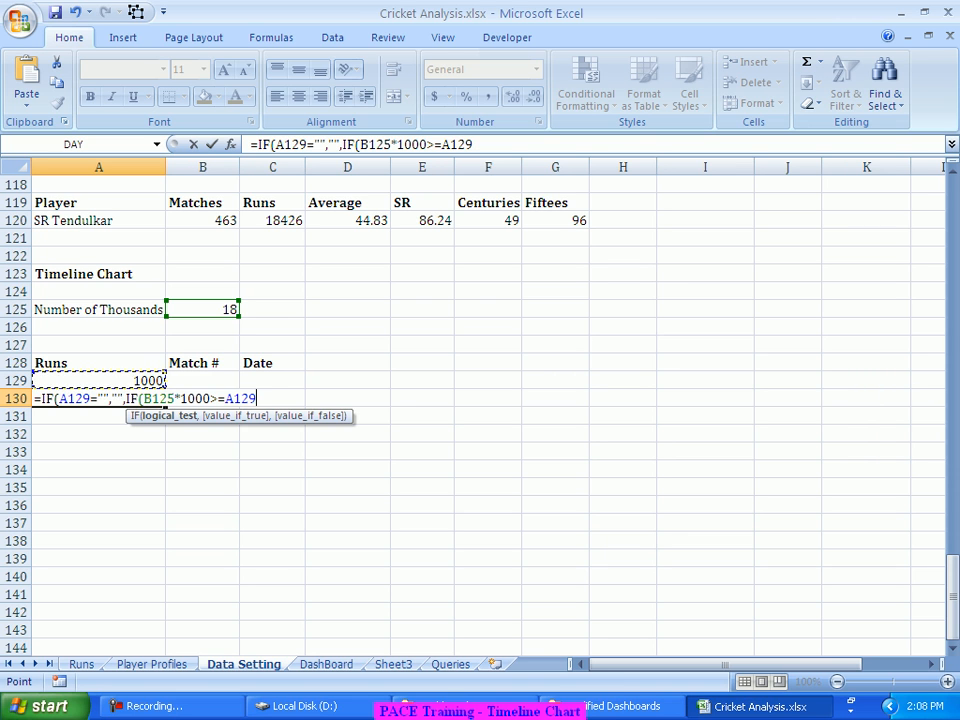
{"action": "type", "text": ","}
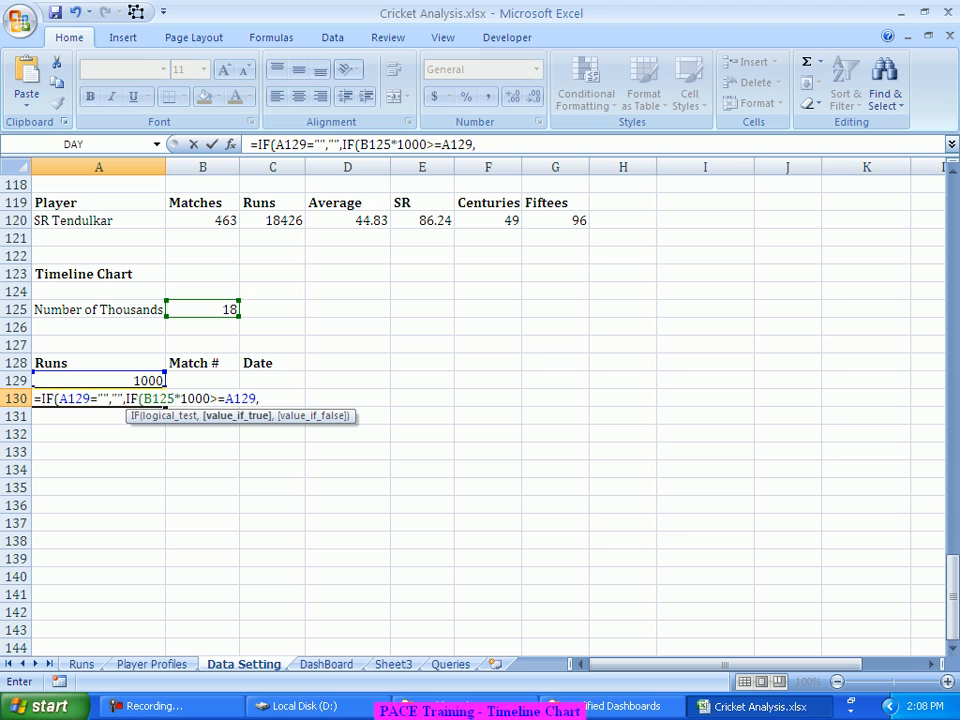
{"action": "key", "text": "Up"}
{"action": "type", "text": "+1000,"}
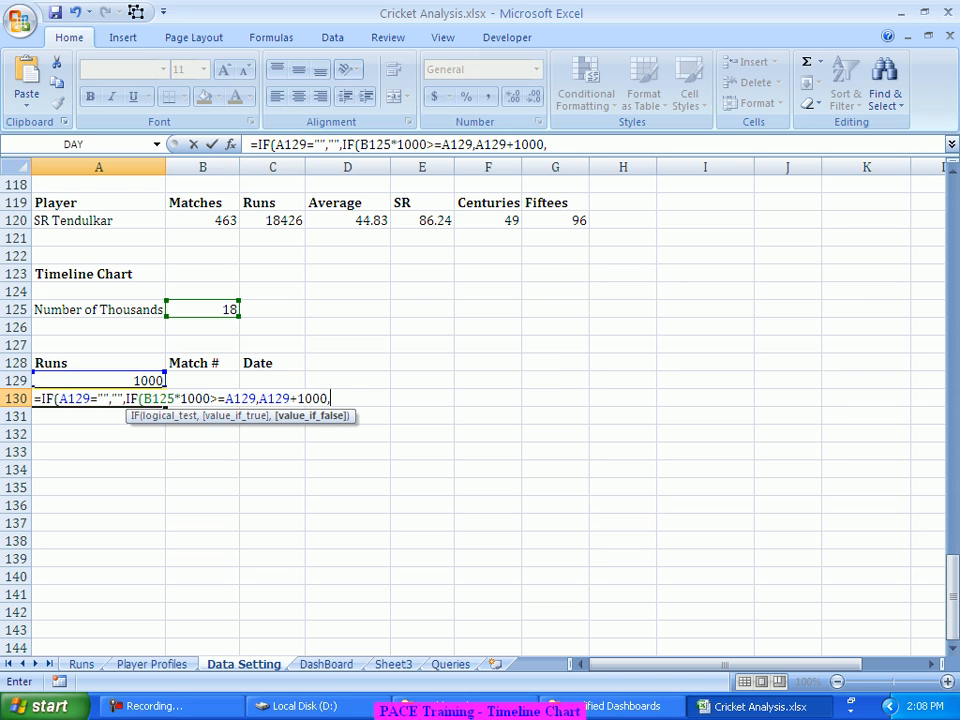
{"action": "type", "text": "\"\")"}
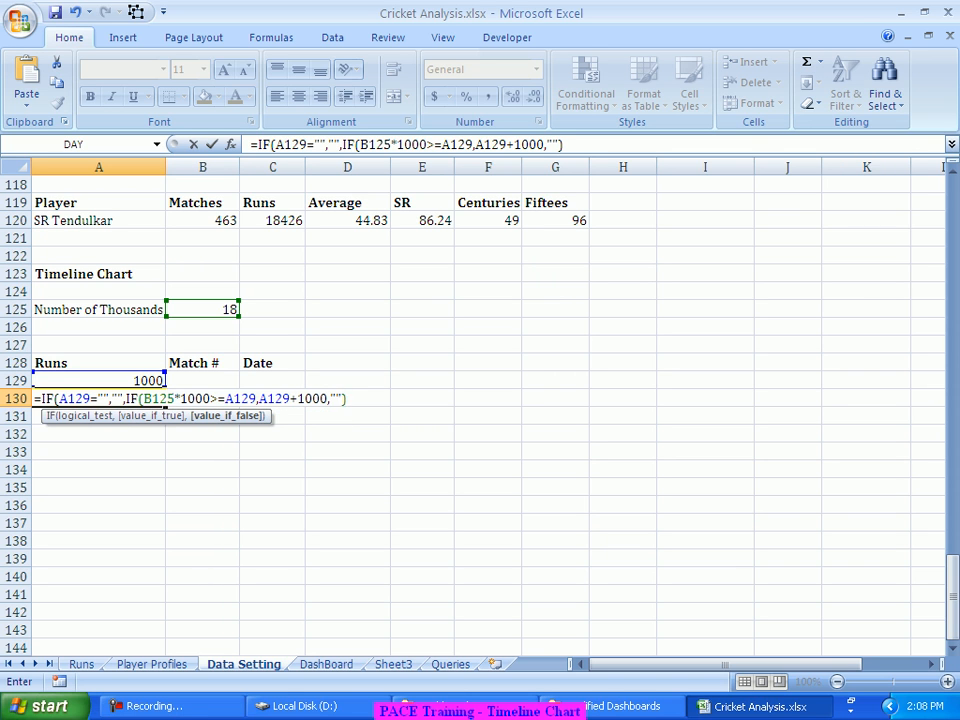
{"action": "type", "text": ")"}
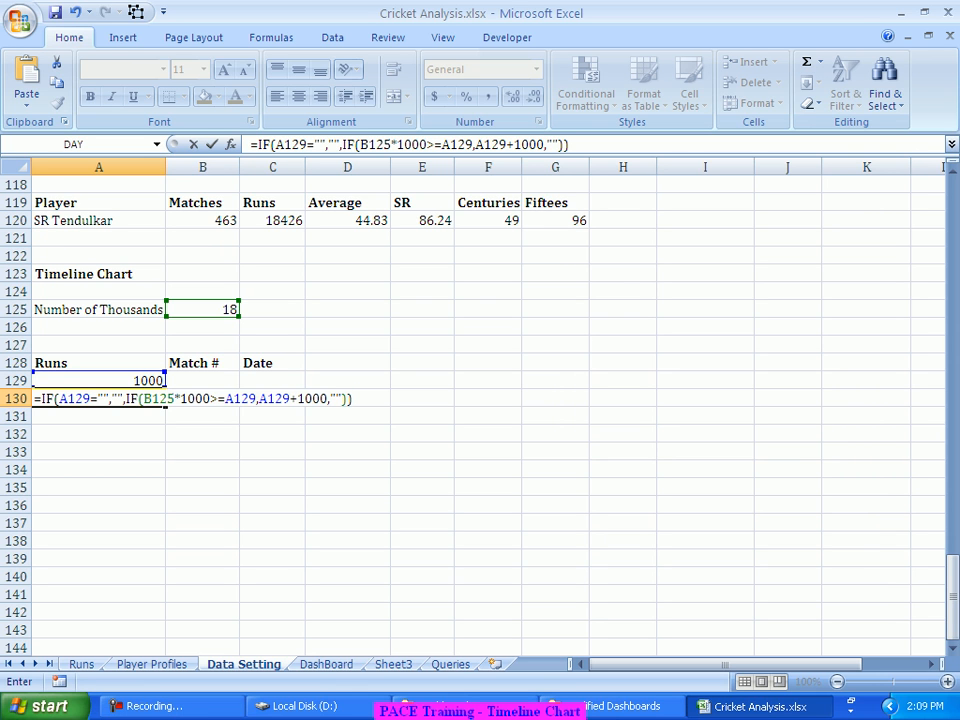
{"action": "key", "text": "Return"}
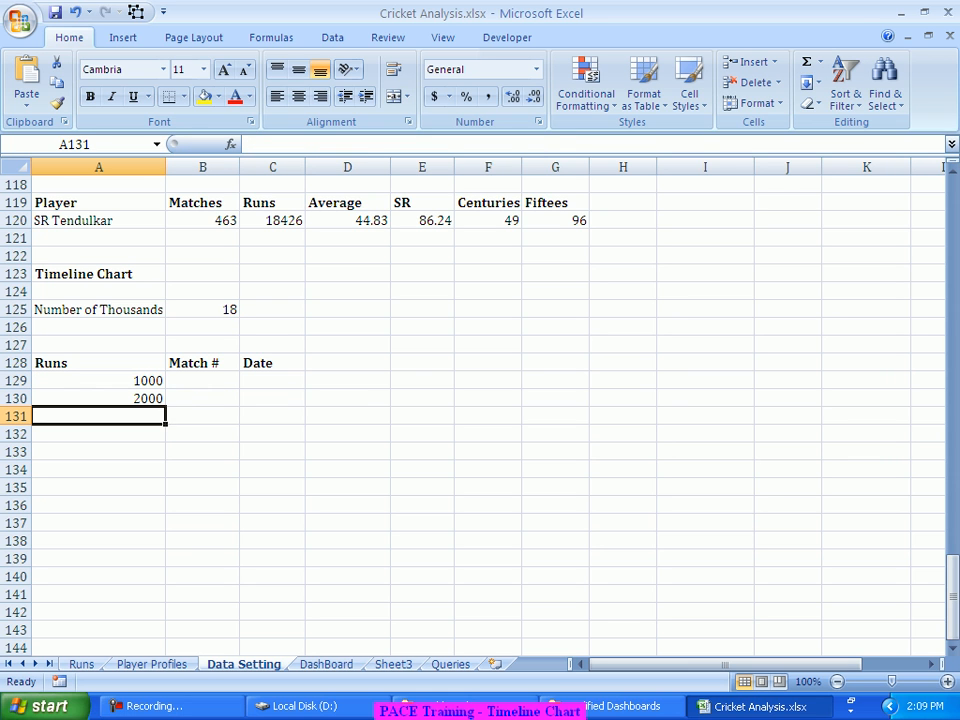
Step: Fill the A130 formula with its relative B125 reference down the Runs column to A147
{"action": "key", "text": "Up"}
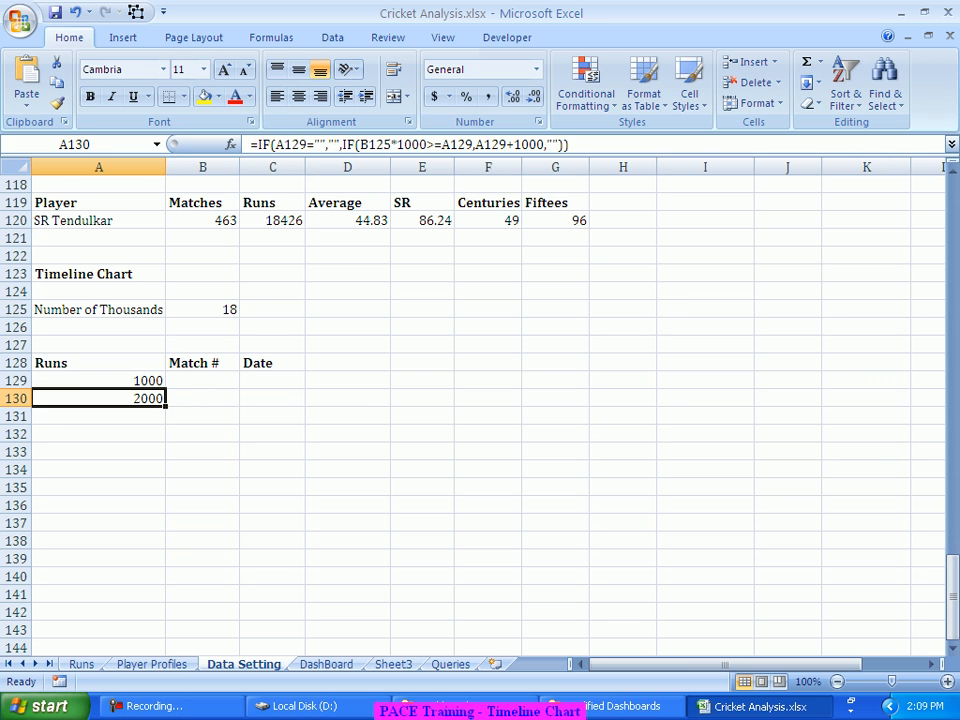
{"action": "left_click_drag", "start_coordinate": [166, 407], "coordinate": [140, 660]}
{"action": "left_click_drag", "start_coordinate": [140, 600], "coordinate": [140, 612]}
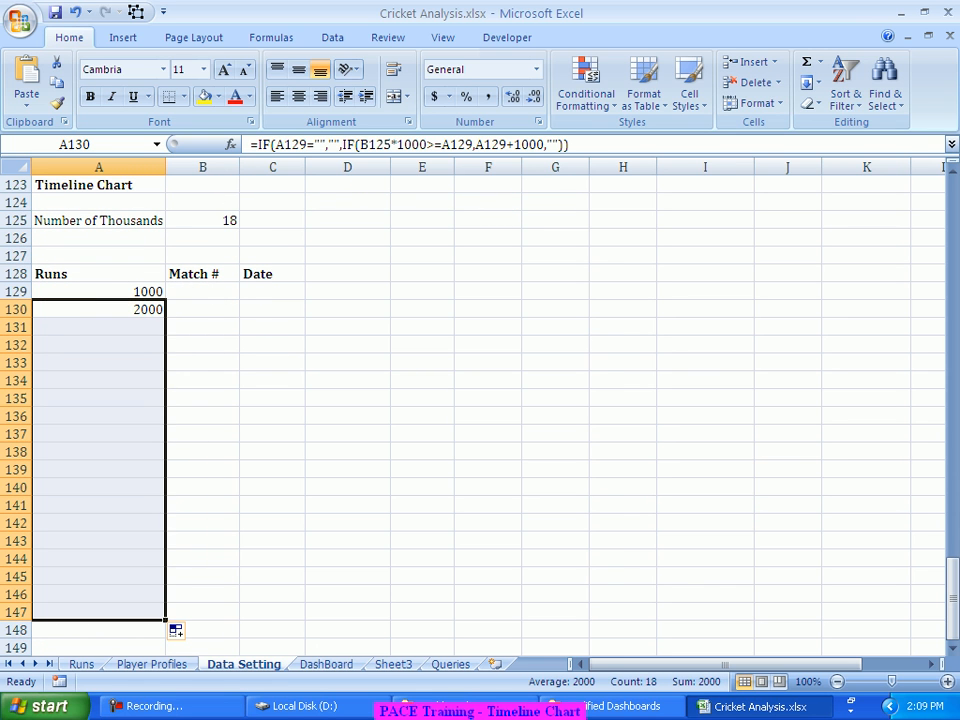
Step: Make the B125 reference in the A130 formula absolute as $B$125
{"action": "left_click", "coordinate": [110, 310]}
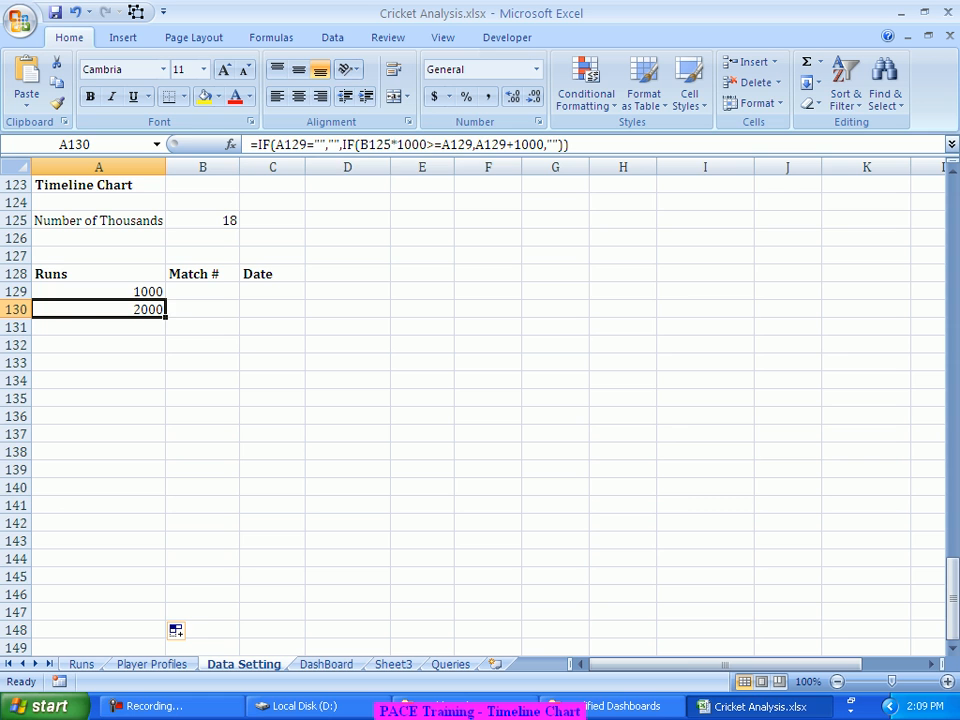
{"action": "left_click", "coordinate": [375, 145]}
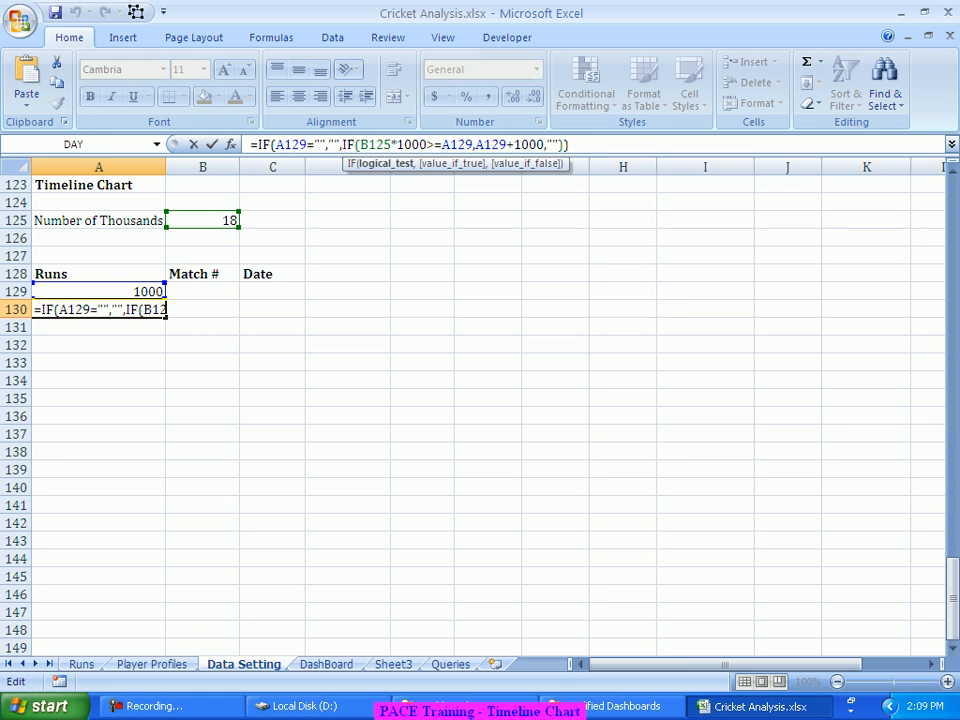
{"action": "key", "text": "F4"}
{"action": "key", "text": "Return"}
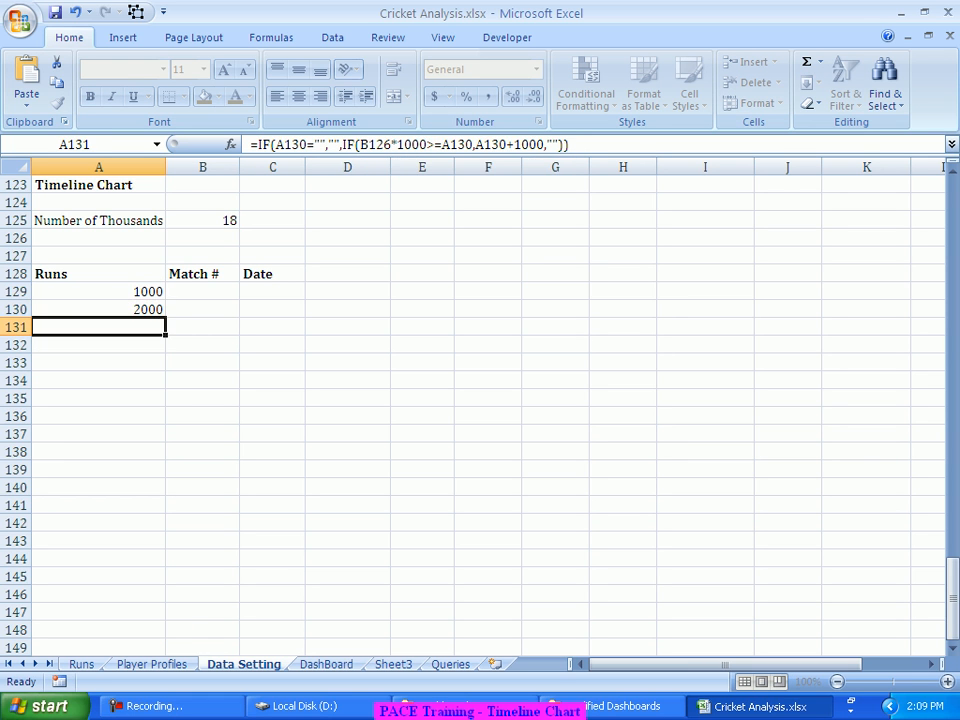
Step: Refill the Runs column from A130 down to A147 with the $B$125 formula and check the end of the list
{"action": "key", "text": "Up"}
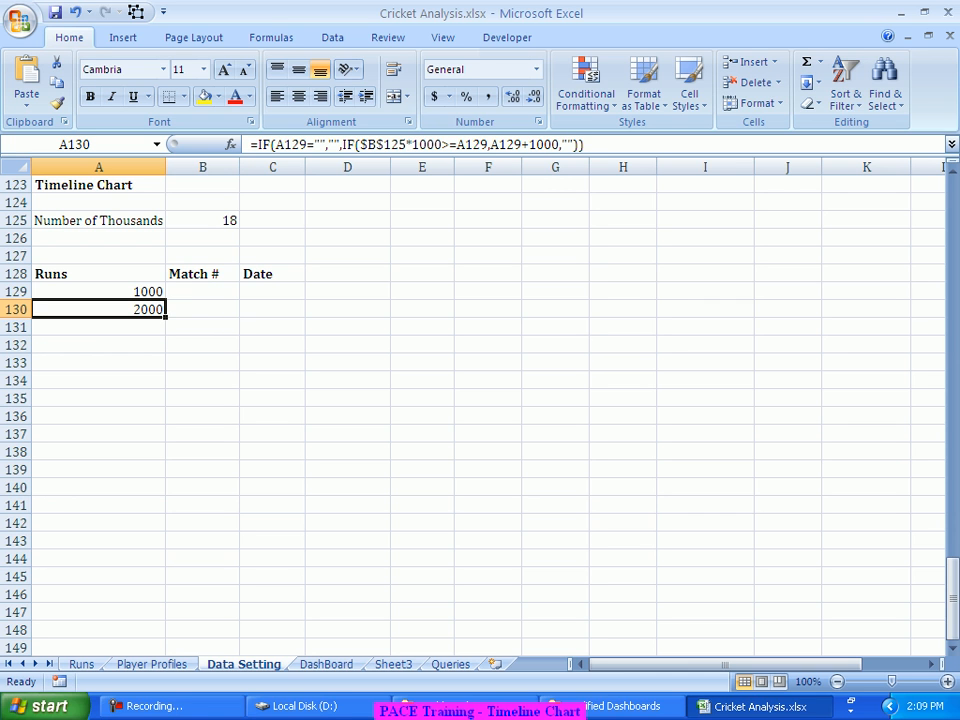
{"action": "left_click_drag", "start_coordinate": [166, 317], "coordinate": [166, 612]}
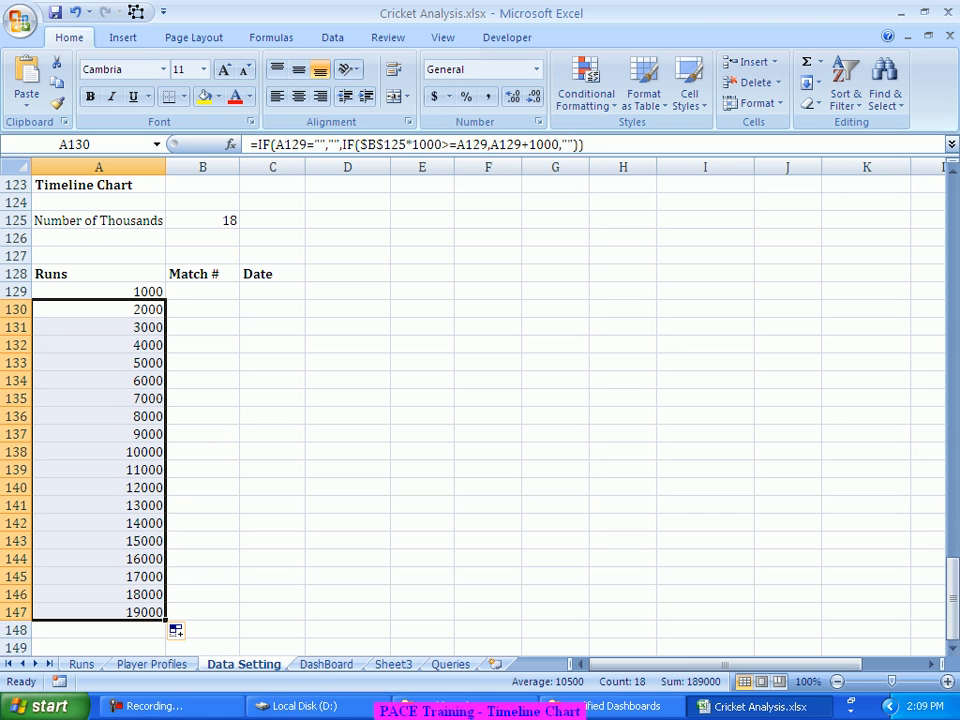
{"action": "scroll", "coordinate": [488, 415], "scroll_direction": "down", "scroll_amount": 2}
{"action": "scroll", "coordinate": [488, 415], "scroll_direction": "up", "scroll_amount": 2}
Step: Change the comparison in the A130 formula from >= to >, making it =IF(A129="","",IF($B$125*1000>A129,A129+1000,""))
{"action": "left_click", "coordinate": [98, 310]}
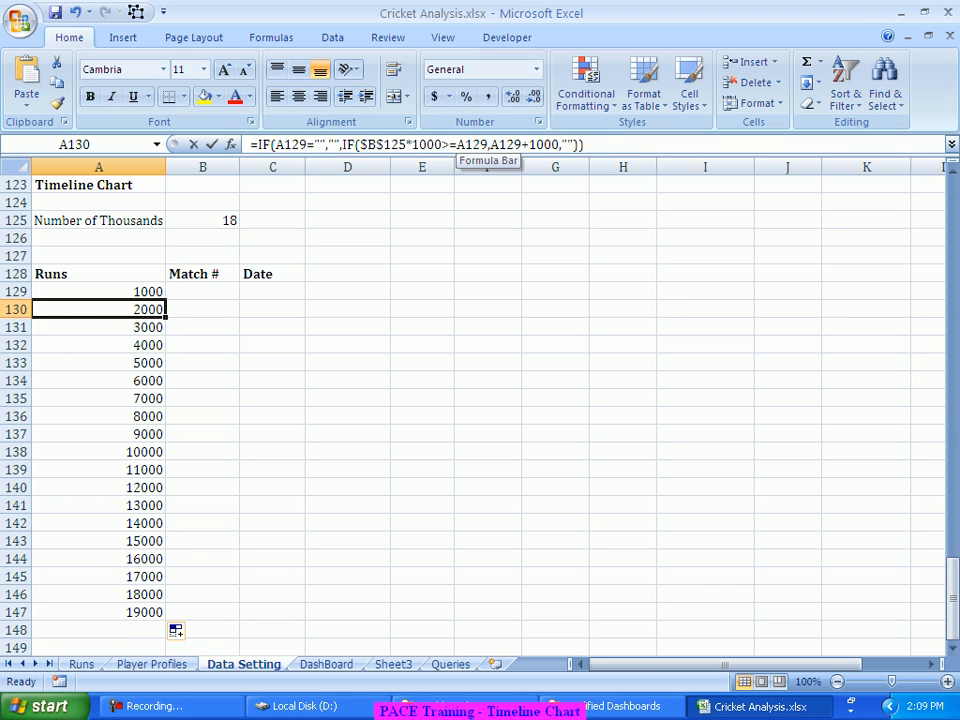
{"action": "left_click", "coordinate": [452, 144]}
{"action": "key", "text": "BackSpace"}
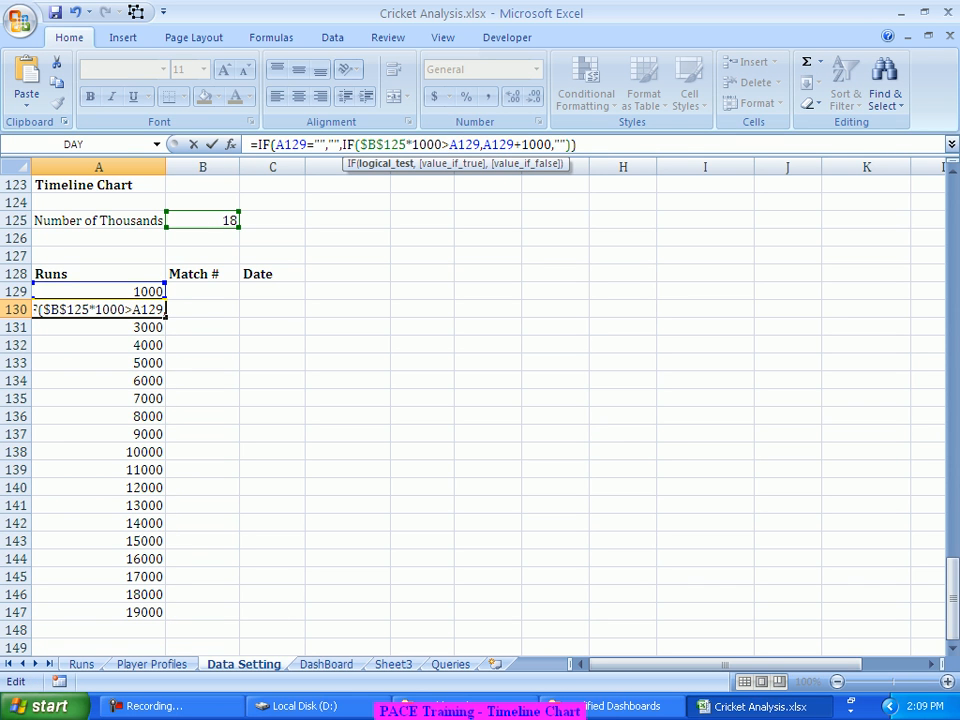
{"action": "key", "text": "Return"}
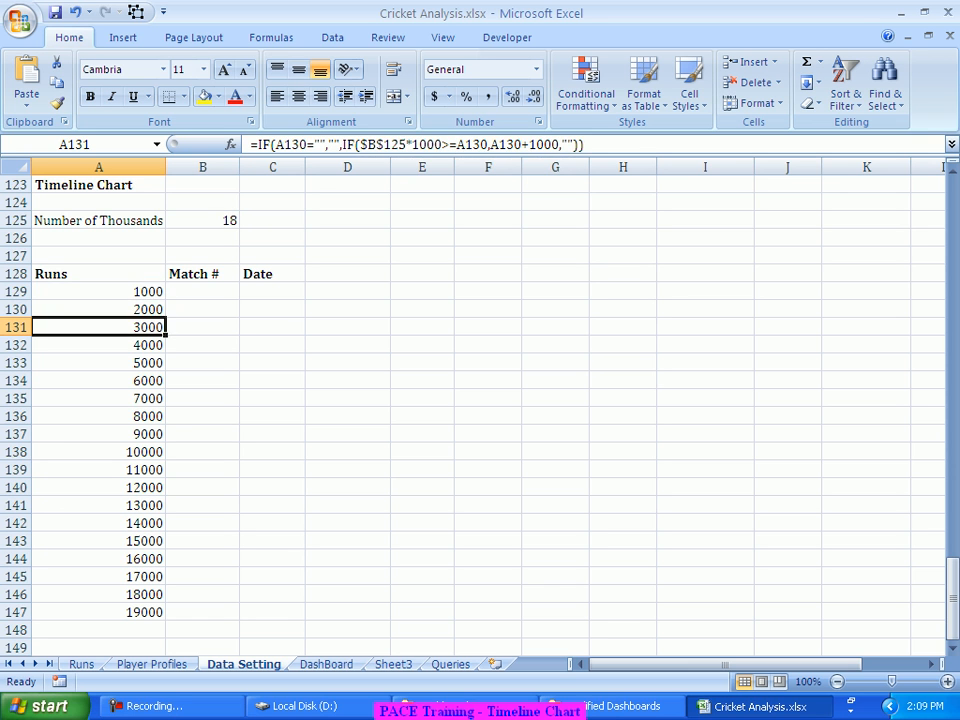
Step: Copy the corrected A130 formula down the Runs column through cell A153
{"action": "left_click", "coordinate": [98, 292]}
{"action": "left_click", "coordinate": [98, 310]}
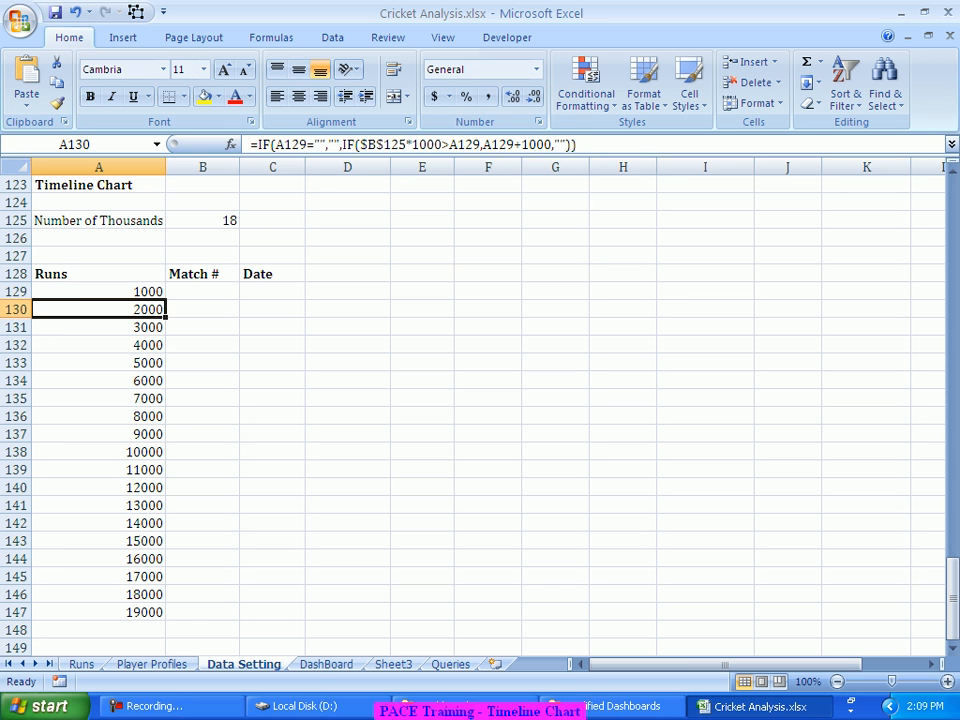
{"action": "left_click_drag", "start_coordinate": [166, 317], "coordinate": [162, 619]}
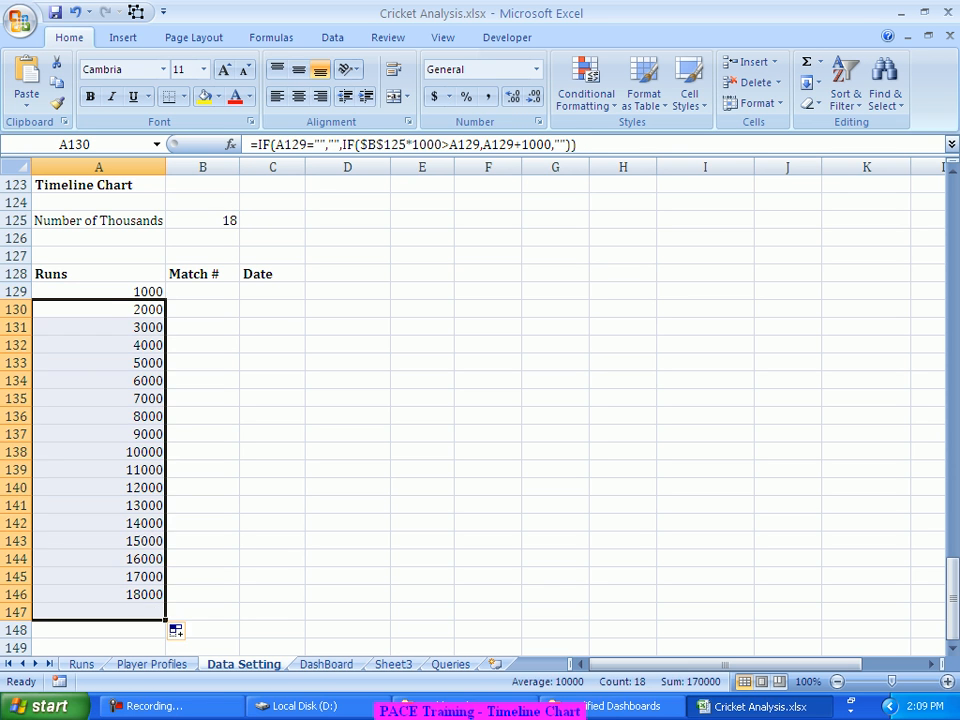
{"action": "scroll", "coordinate": [480, 400], "scroll_direction": "down", "scroll_amount": 2}
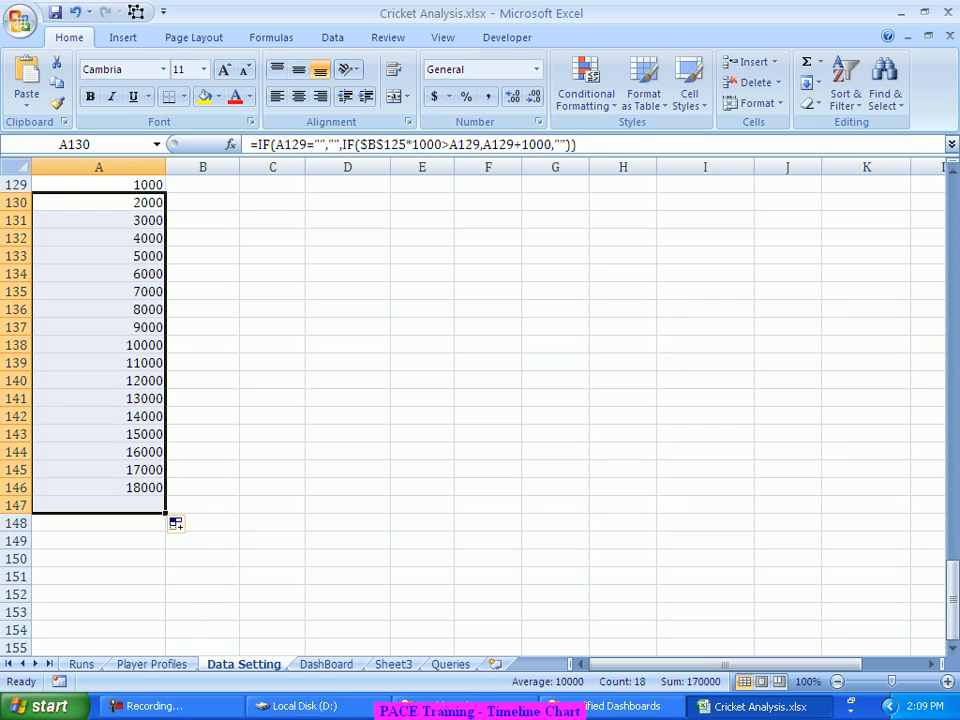
{"action": "left_click_drag", "start_coordinate": [166, 513], "coordinate": [163, 614]}
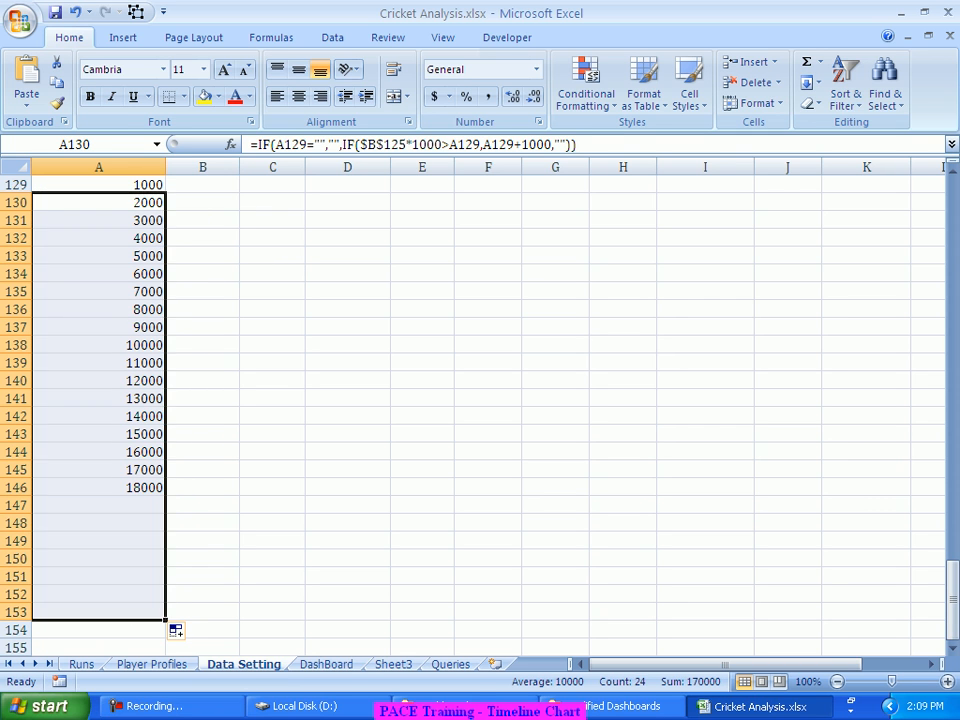
{"action": "left_click", "coordinate": [272, 434]}
{"action": "scroll", "coordinate": [480, 400], "scroll_direction": "up", "scroll_amount": 3}
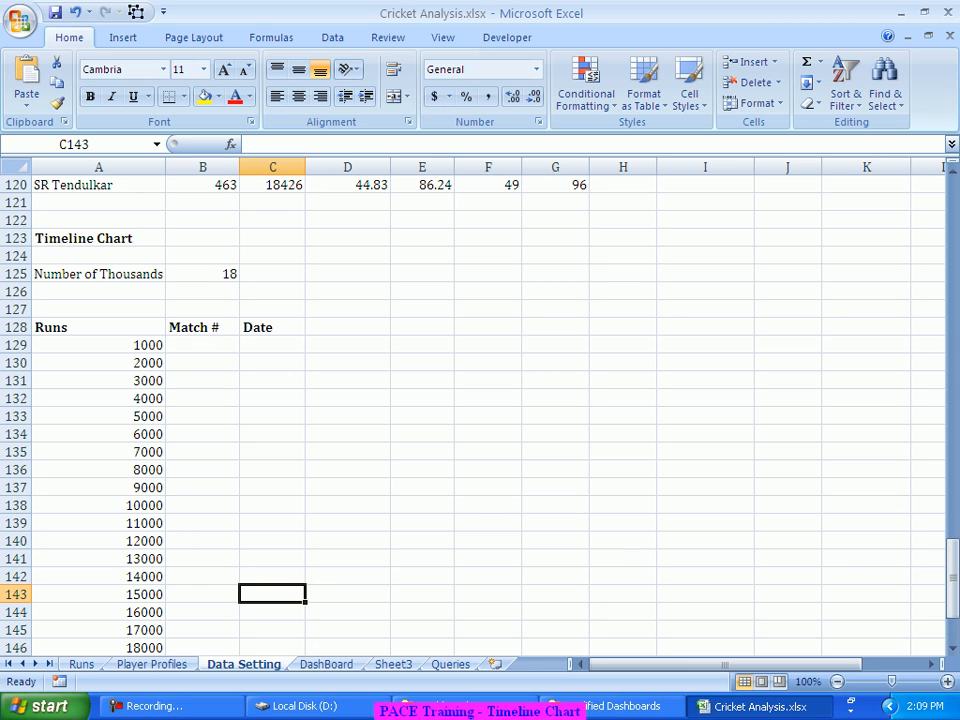
Step: Examine where the cumulative runs in column P of the Runs sheet first cross 1000
{"action": "left_click", "coordinate": [202, 345]}
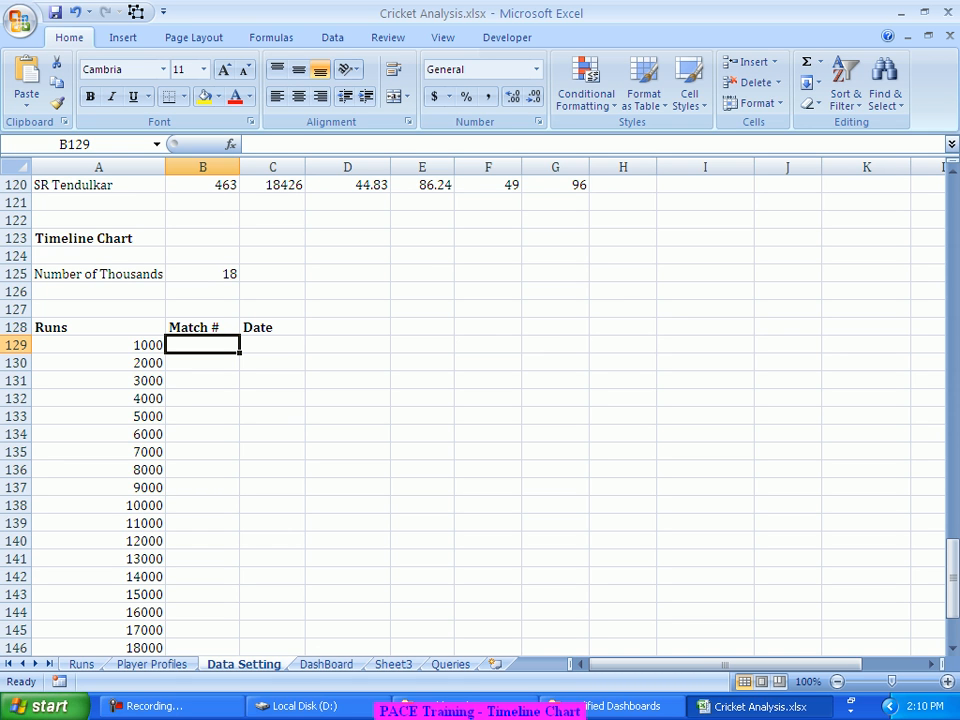
{"action": "left_click", "coordinate": [82, 664]}
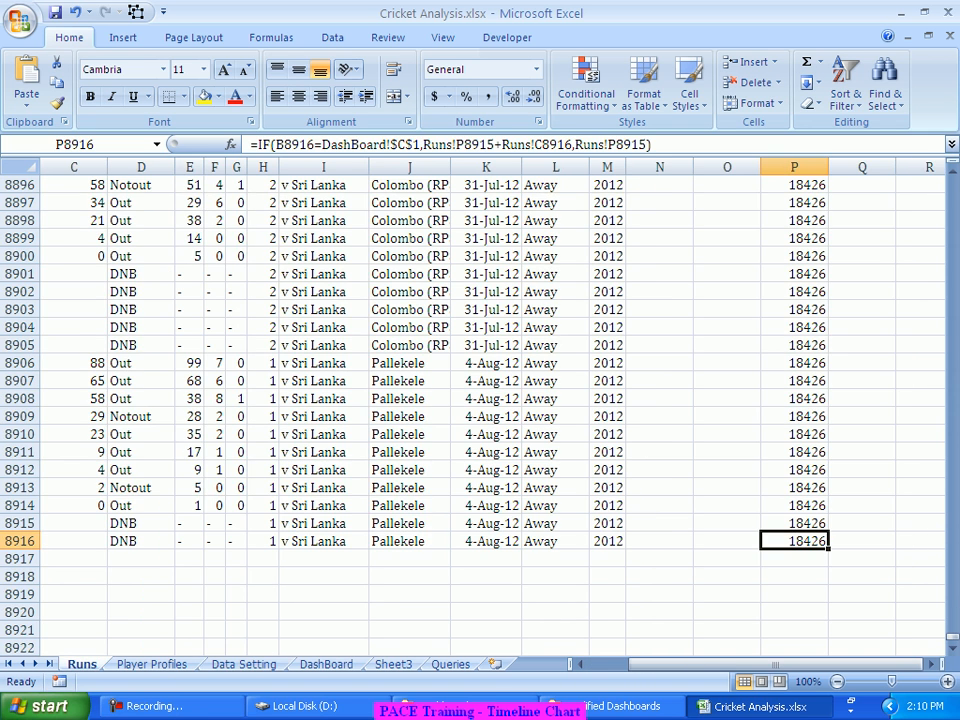
{"action": "left_click_drag", "start_coordinate": [952, 647], "coordinate": [952, 299]}
{"action": "scroll", "coordinate": [490, 415], "scroll_direction": "up", "scroll_amount": 16}
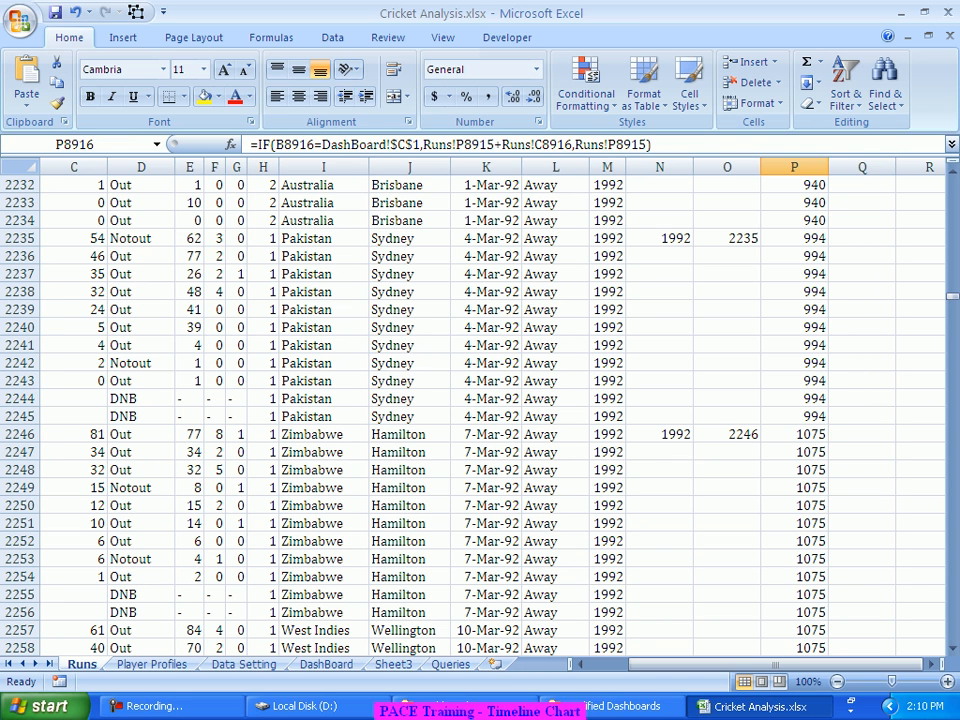
{"action": "left_click", "coordinate": [795, 434]}
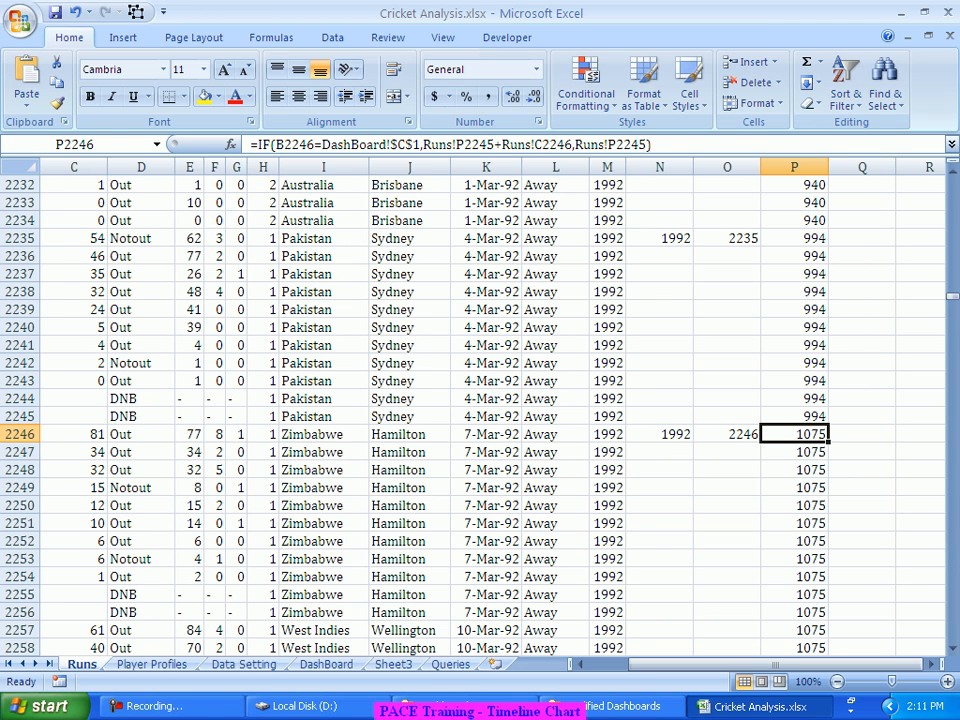
{"action": "left_click", "coordinate": [795, 416]}
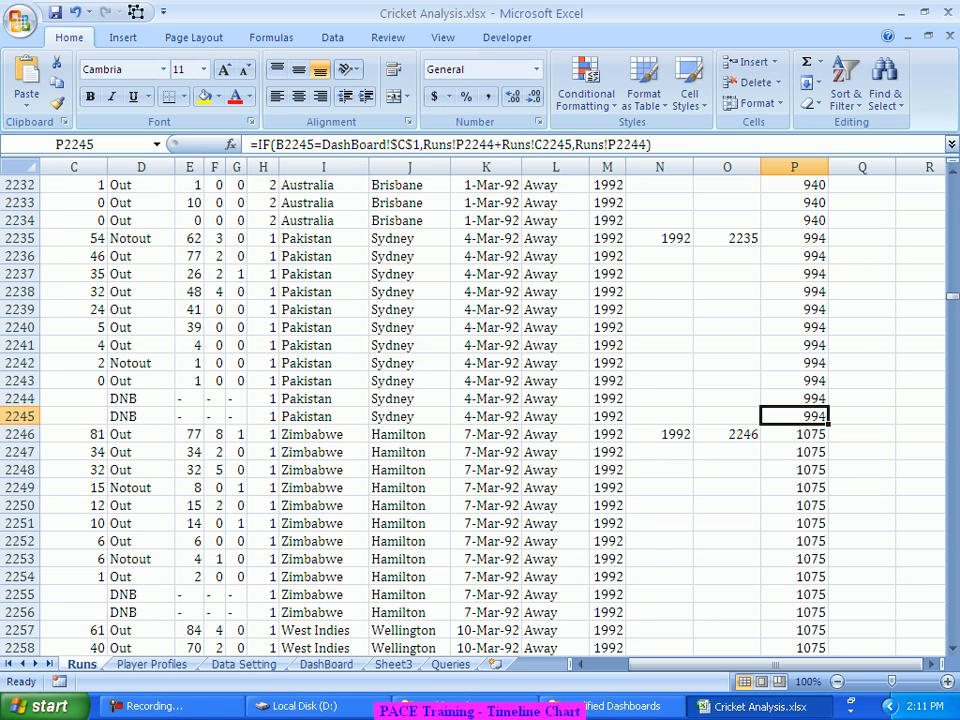
{"action": "left_click", "coordinate": [795, 434]}
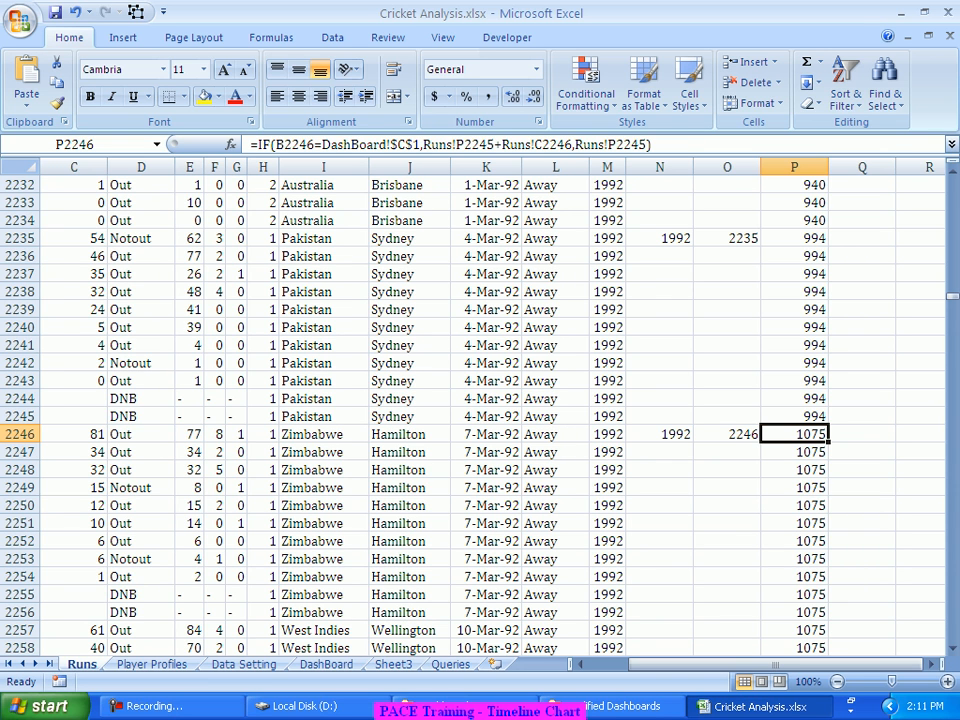
Step: Start a COUNTIFS formula in cell B129 of the Data Setting sheet that matches Runs!B:B against the selected player in DashBoard!C1
{"action": "left_click", "coordinate": [244, 664]}
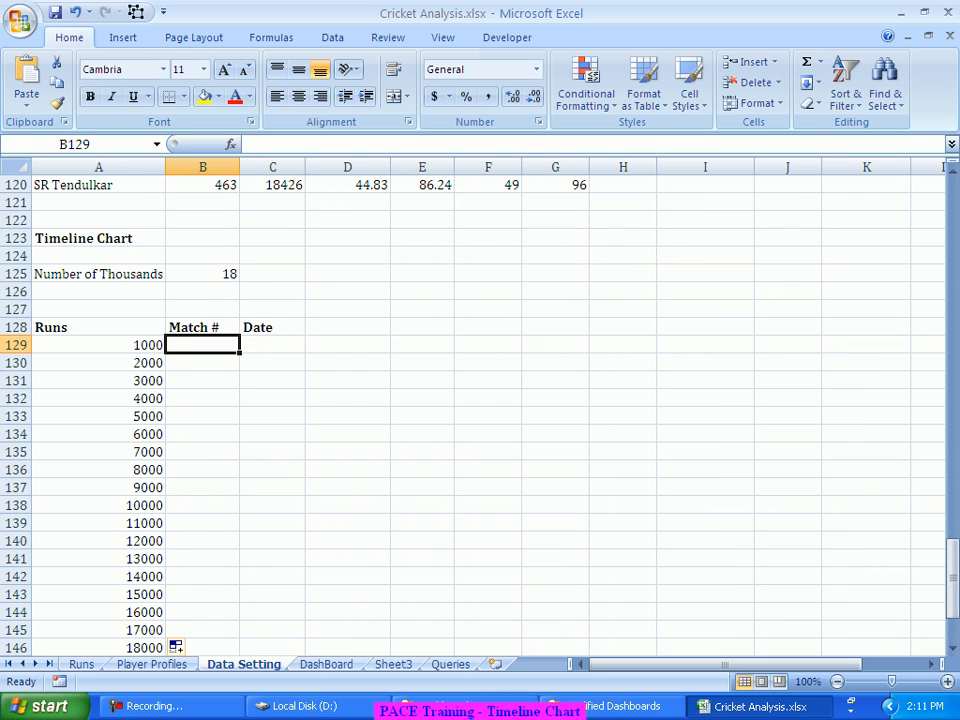
{"action": "type", "text": "="}
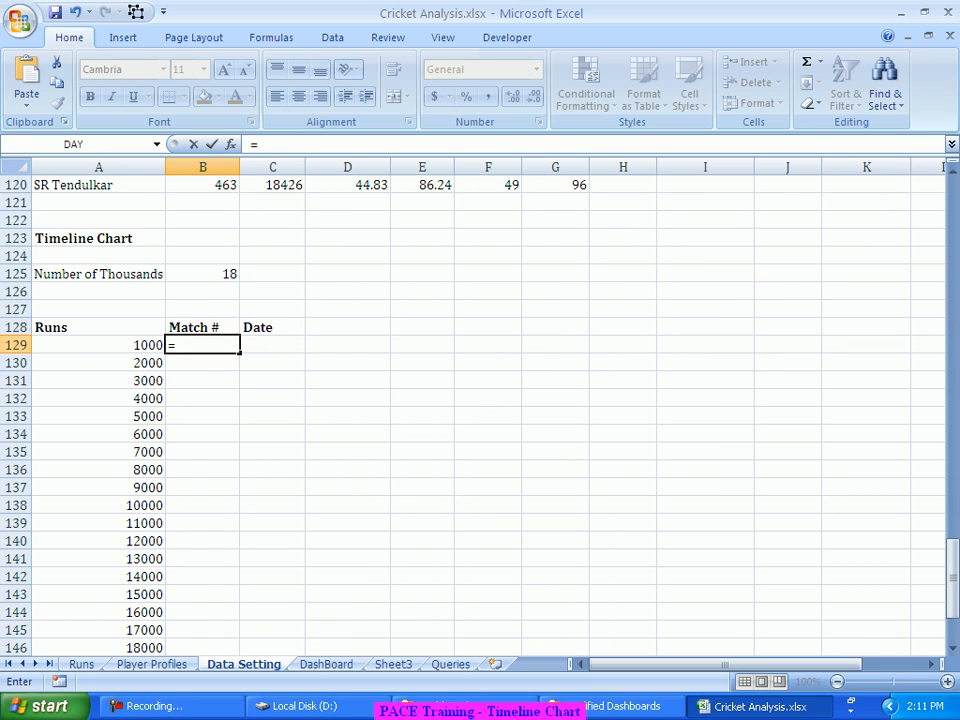
{"action": "type", "text": "countif"}
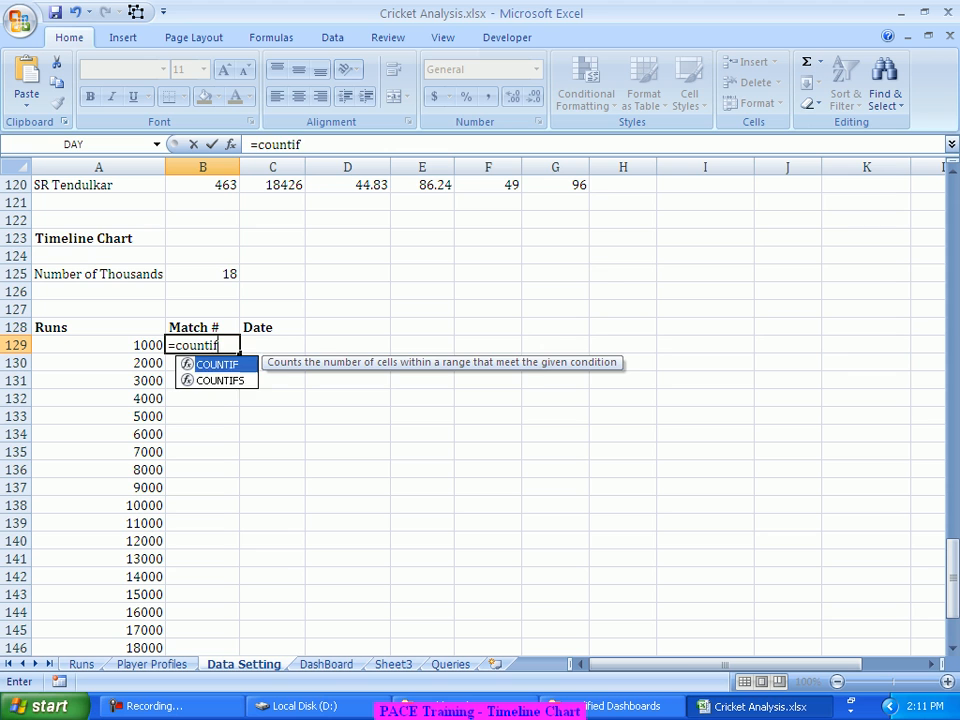
{"action": "key", "text": "Tab"}
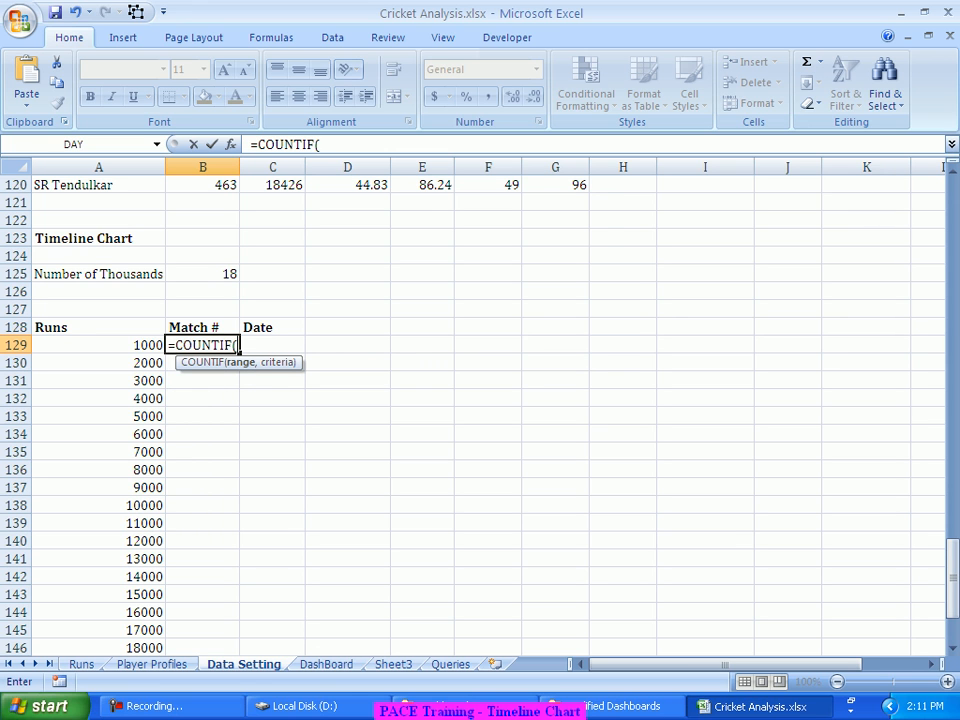
{"action": "key", "text": "BackSpace"}
{"action": "type", "text": "s("}
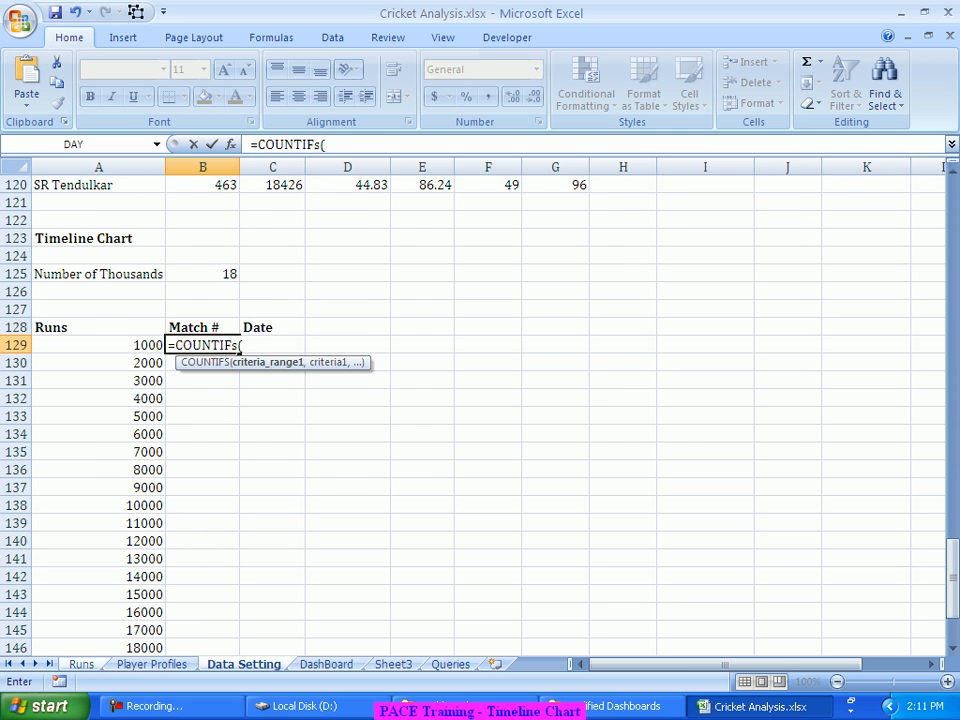
{"action": "left_click", "coordinate": [81, 664]}
{"action": "left_click_drag", "start_coordinate": [772, 664], "coordinate": [728, 664]}
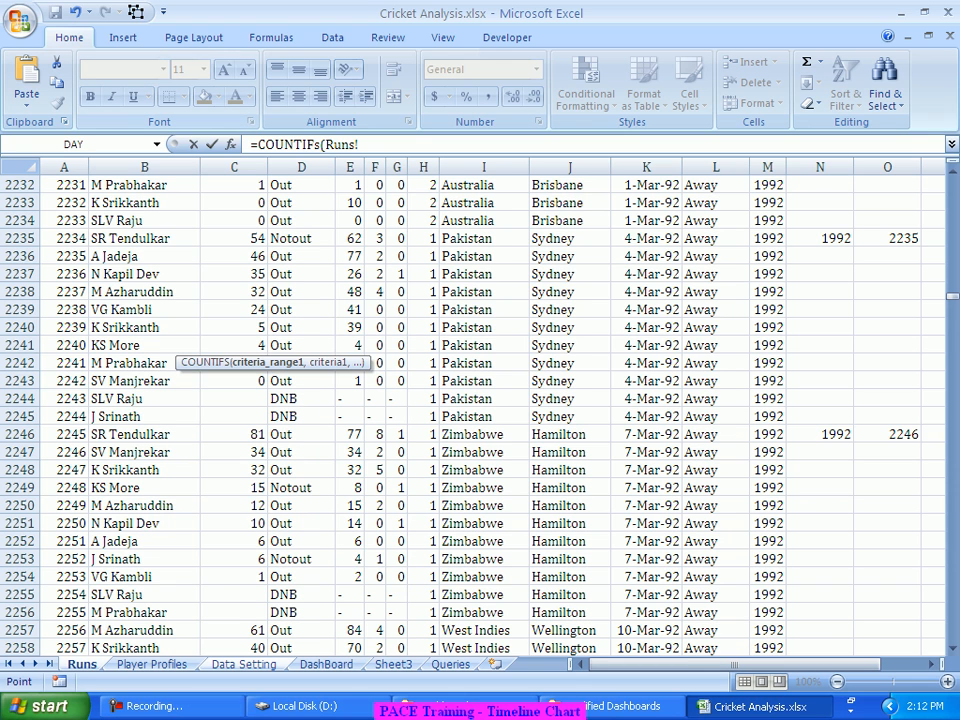
{"action": "left_click", "coordinate": [144, 167]}
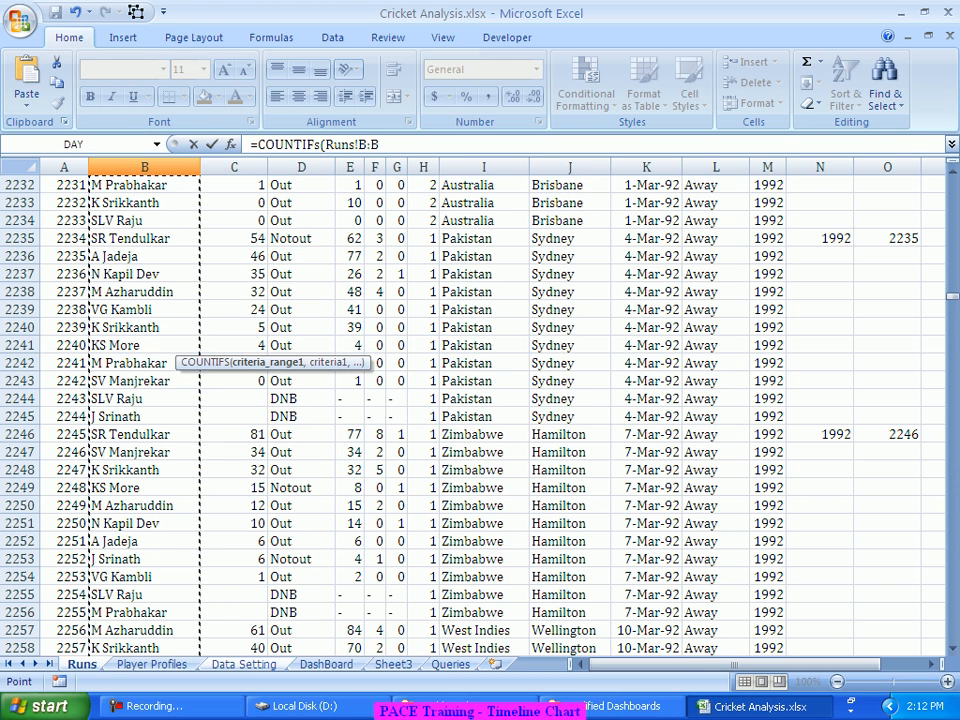
{"action": "type", "text": ","}
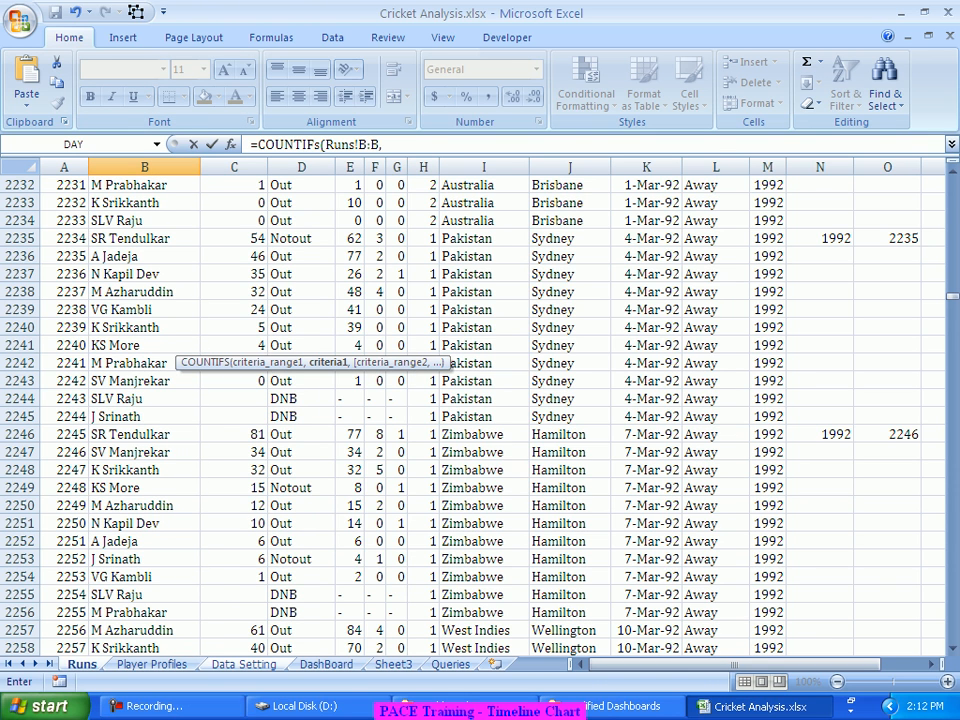
{"action": "left_click", "coordinate": [326, 664]}
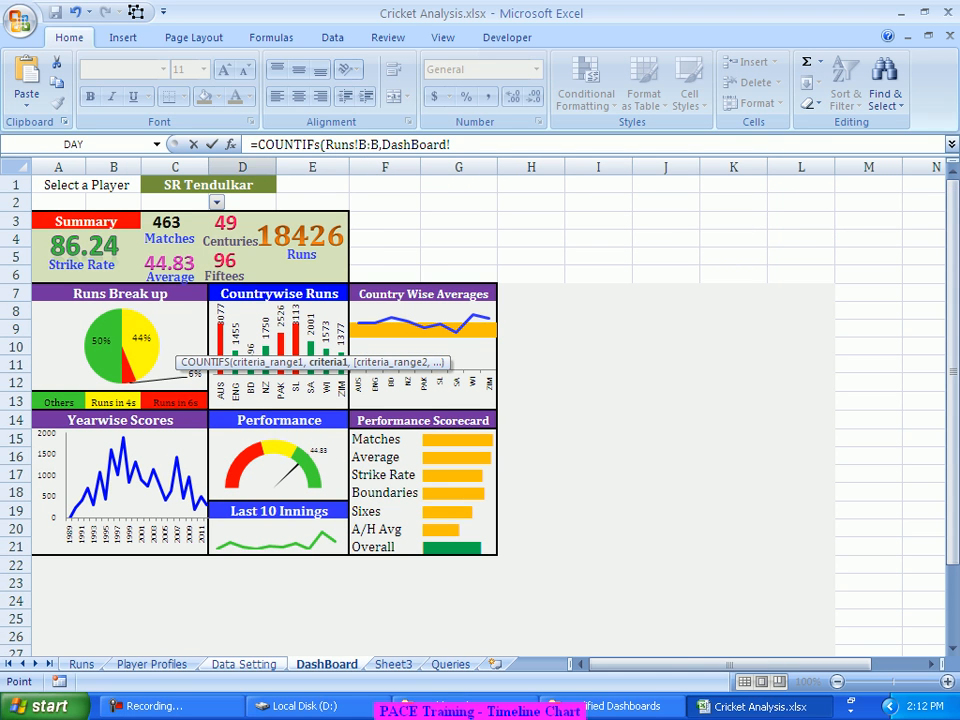
{"action": "left_click", "coordinate": [208, 185]}
{"action": "type", "text": ","}
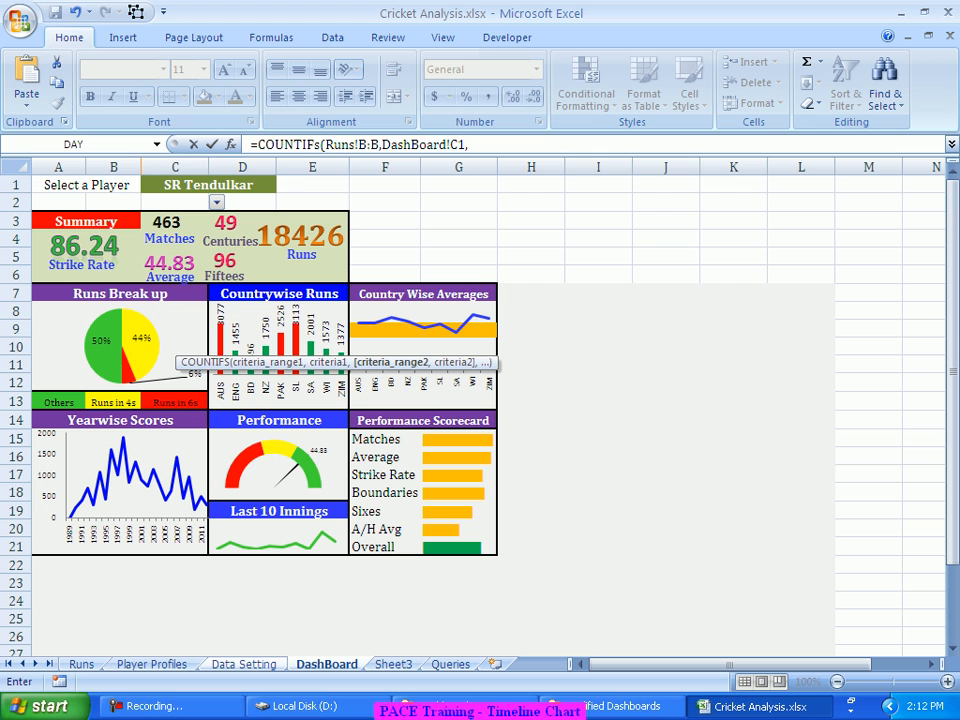
Step: Add a second COUNTIFS condition to the B129 formula: Runs!O:O with the criterion "<"&'Data Setting'!A129
{"action": "left_click", "coordinate": [82, 664]}
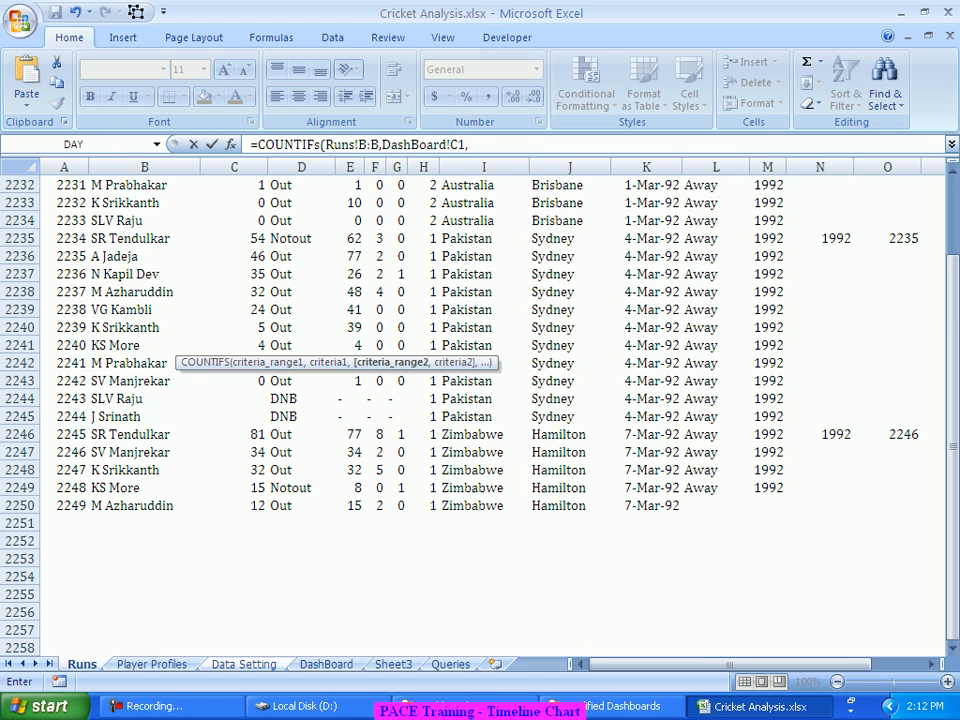
{"action": "left_click", "coordinate": [887, 167]}
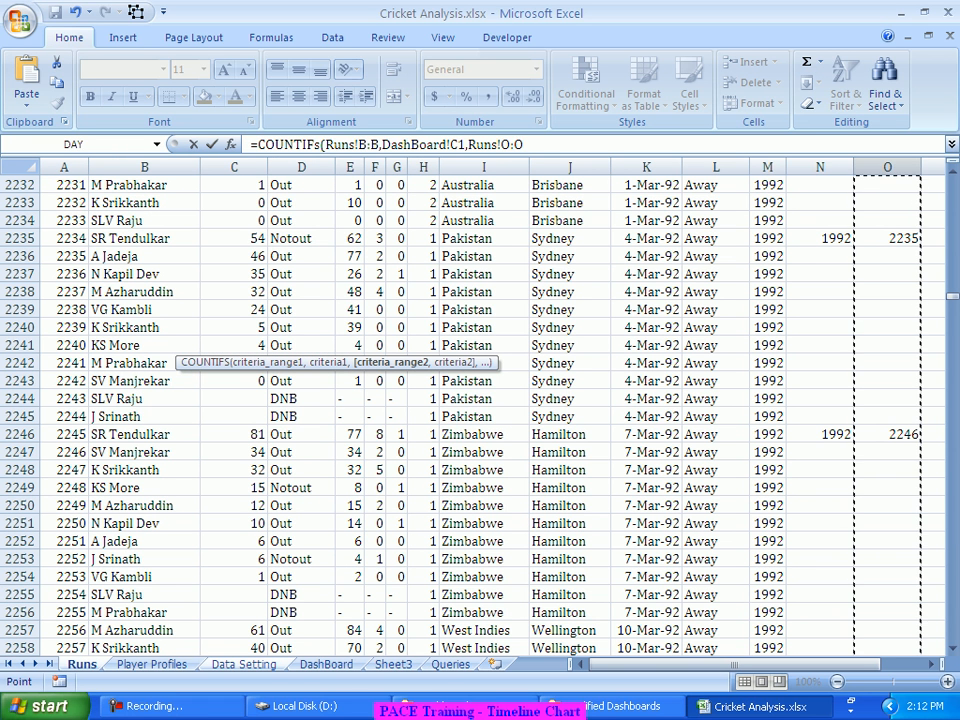
{"action": "type", "text": ","}
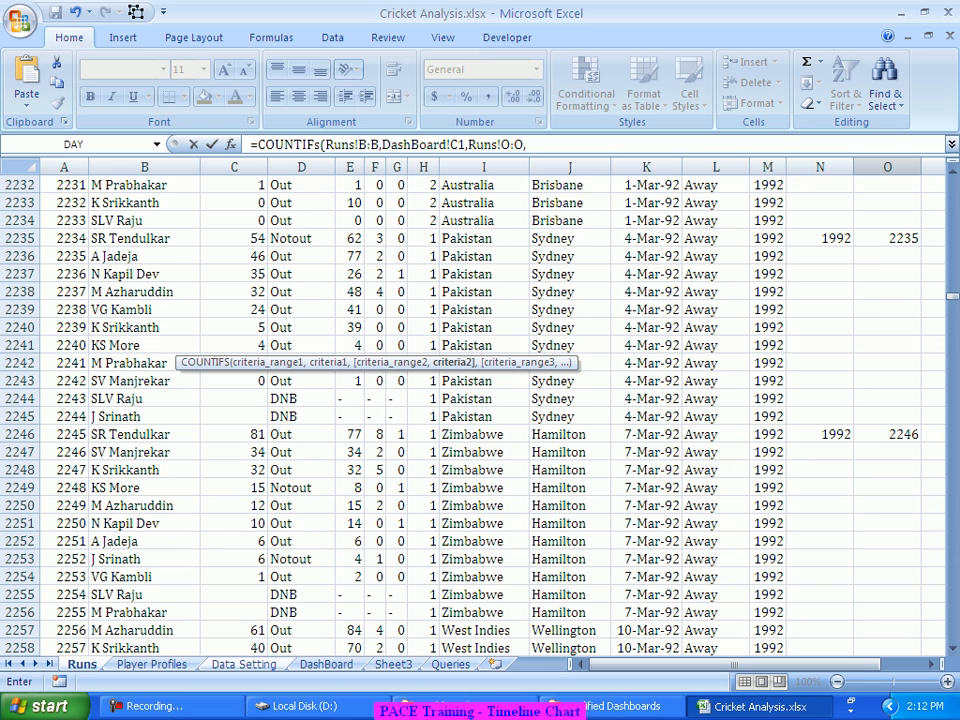
{"action": "type", "text": "\"<\"&"}
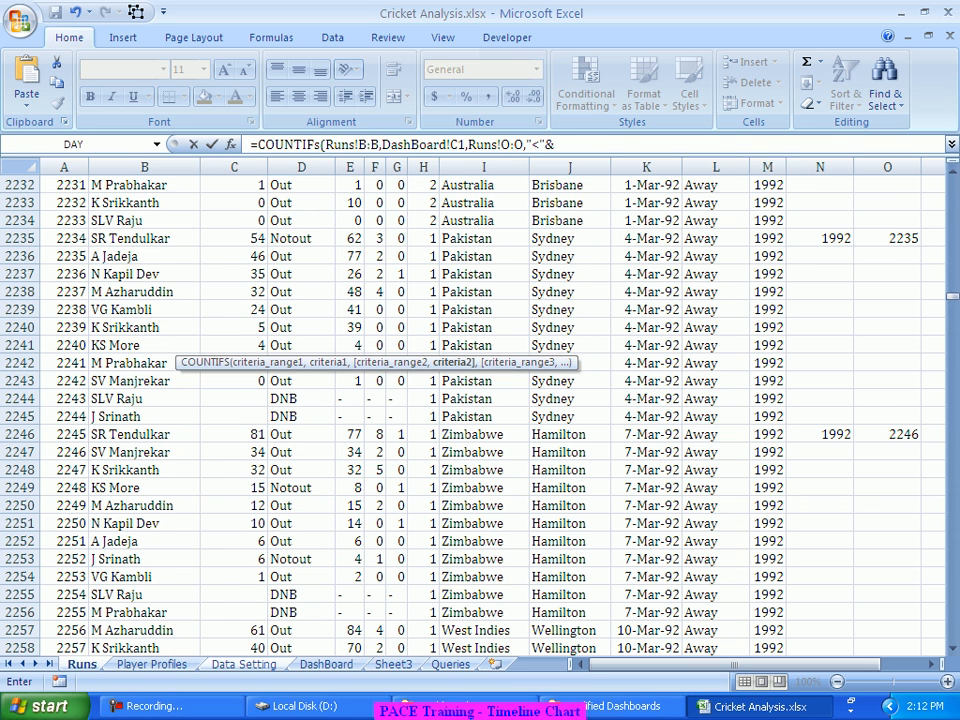
{"action": "key", "text": "ctrl+Page_Down"}
{"action": "key", "text": "ctrl+Page_Down"}
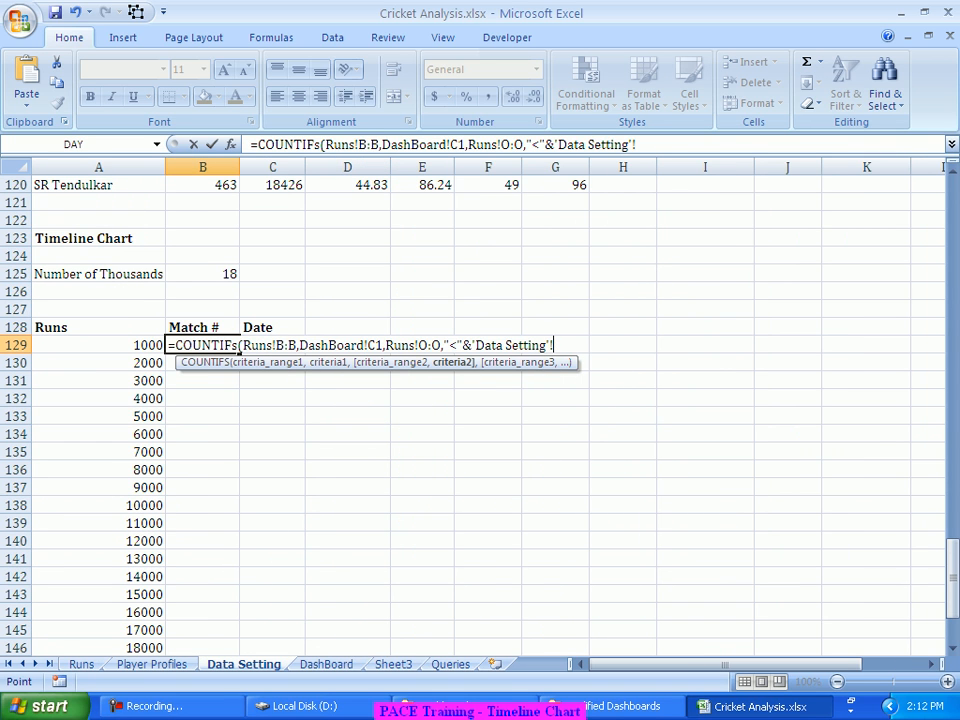
{"action": "left_click", "coordinate": [98, 345]}
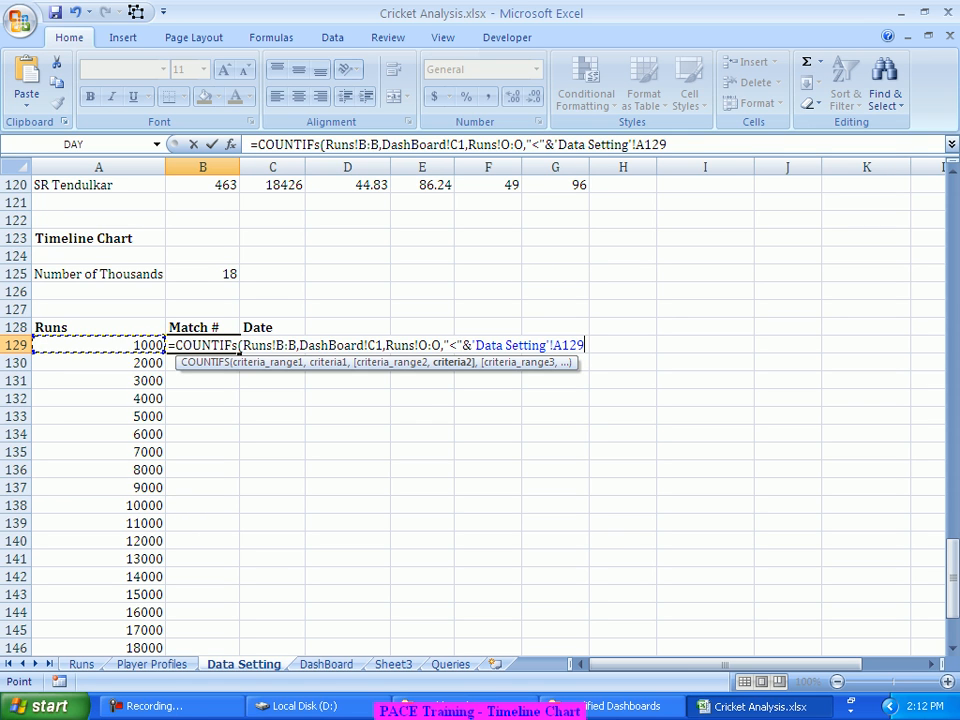
Step: Make the DashBoard!C1 reference absolute as $C$1 and complete the COUNTIFS formula in B129
{"action": "left_click", "coordinate": [376, 345]}
{"action": "key", "text": "F4"}
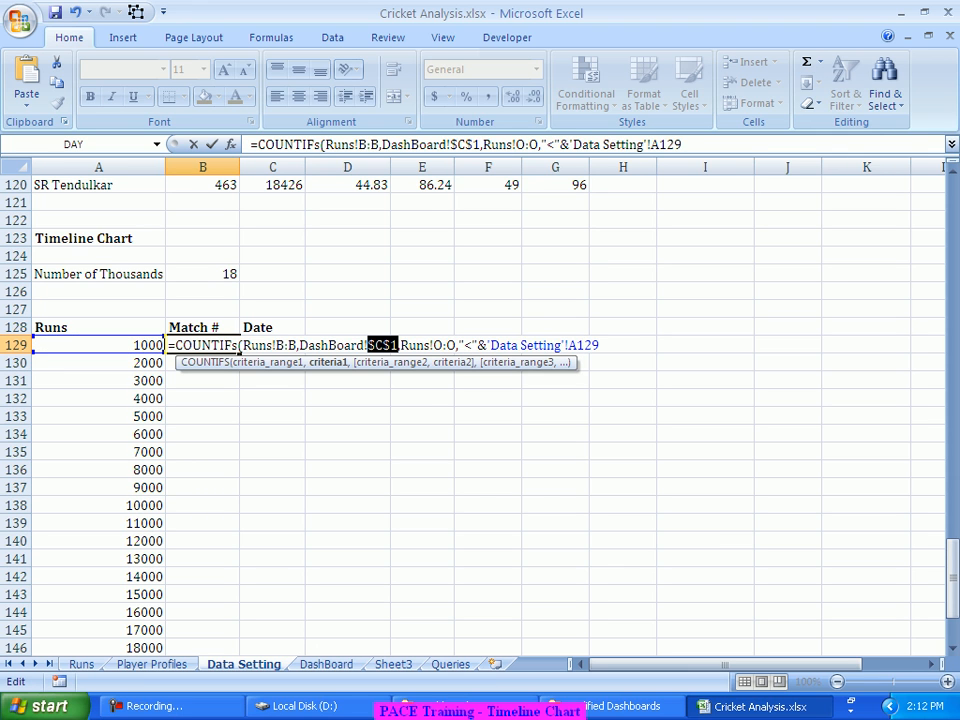
{"action": "key", "text": "Right"}
{"action": "key", "text": "End"}
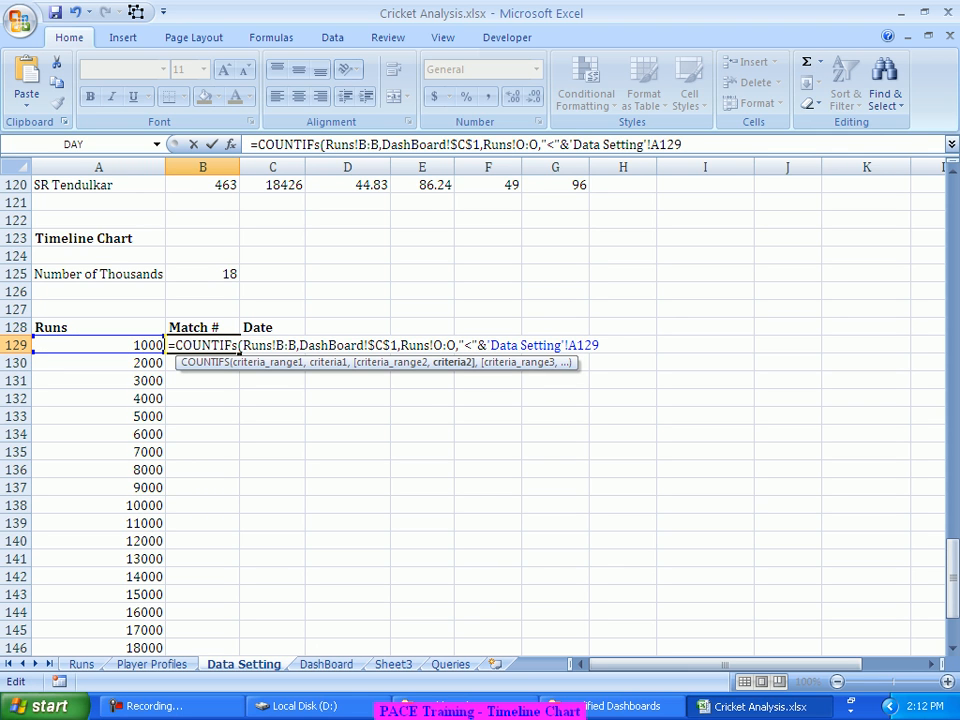
{"action": "type", "text": ")"}
{"action": "key", "text": "Return"}
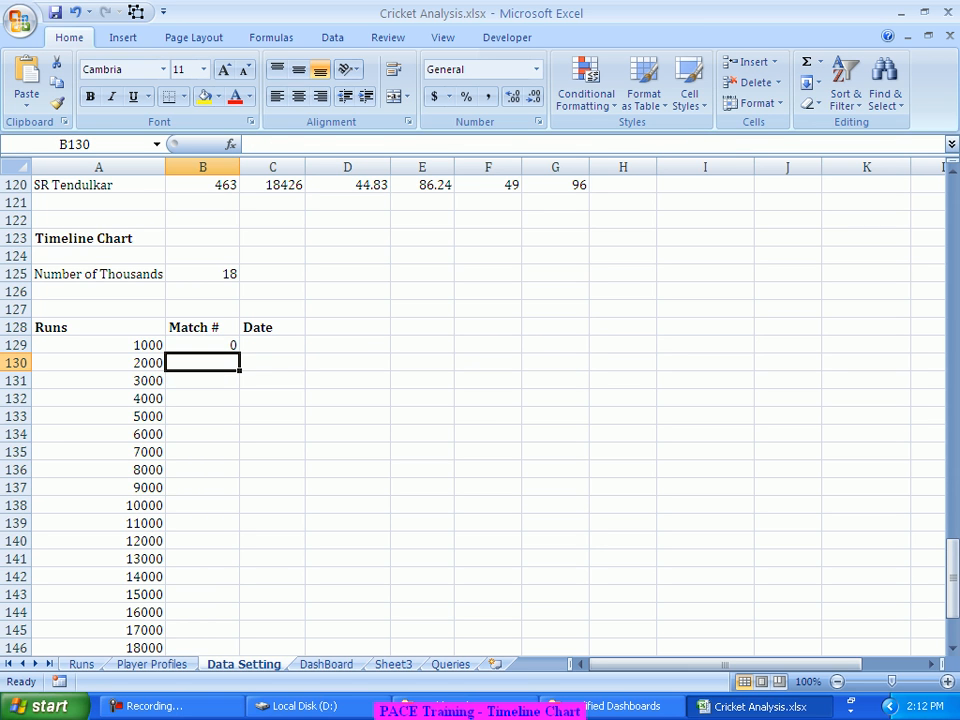
Step: Change the second criteria range of the B129 COUNTIFS formula to the cumulative runs column, Runs!P:P
{"action": "key", "text": "Up"}
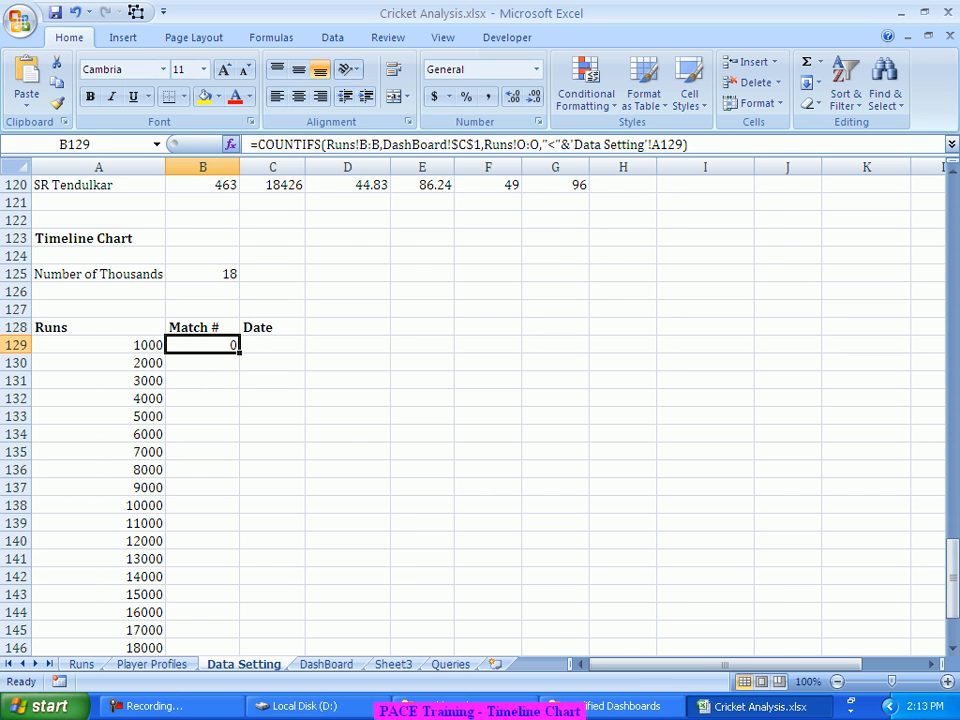
{"action": "left_click", "coordinate": [230, 144]}
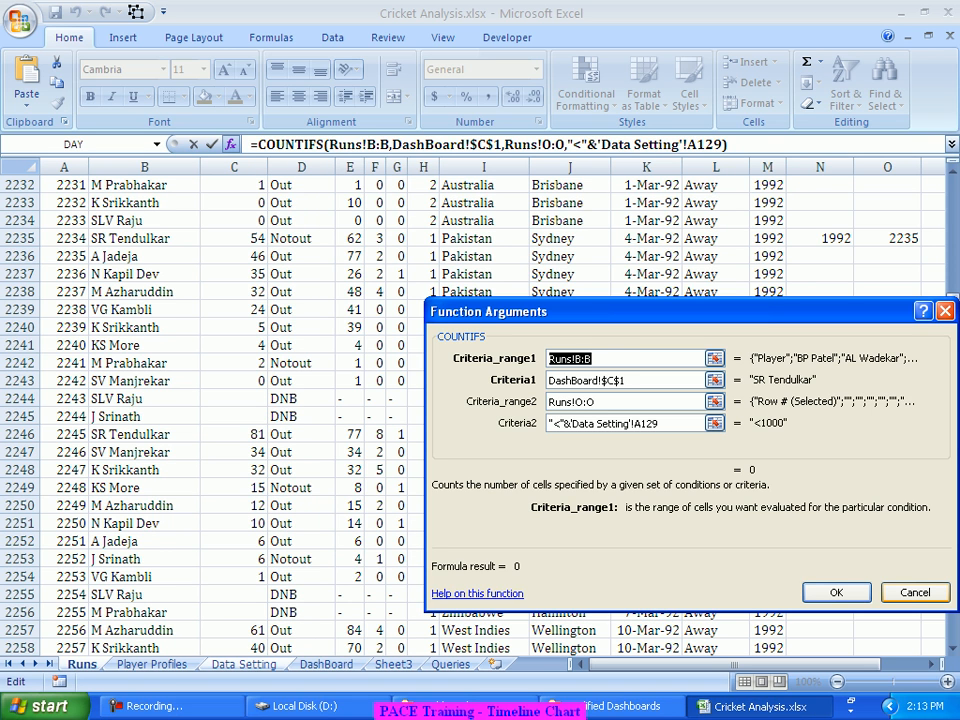
{"action": "key", "text": "Tab"}
{"action": "key", "text": "Tab"}
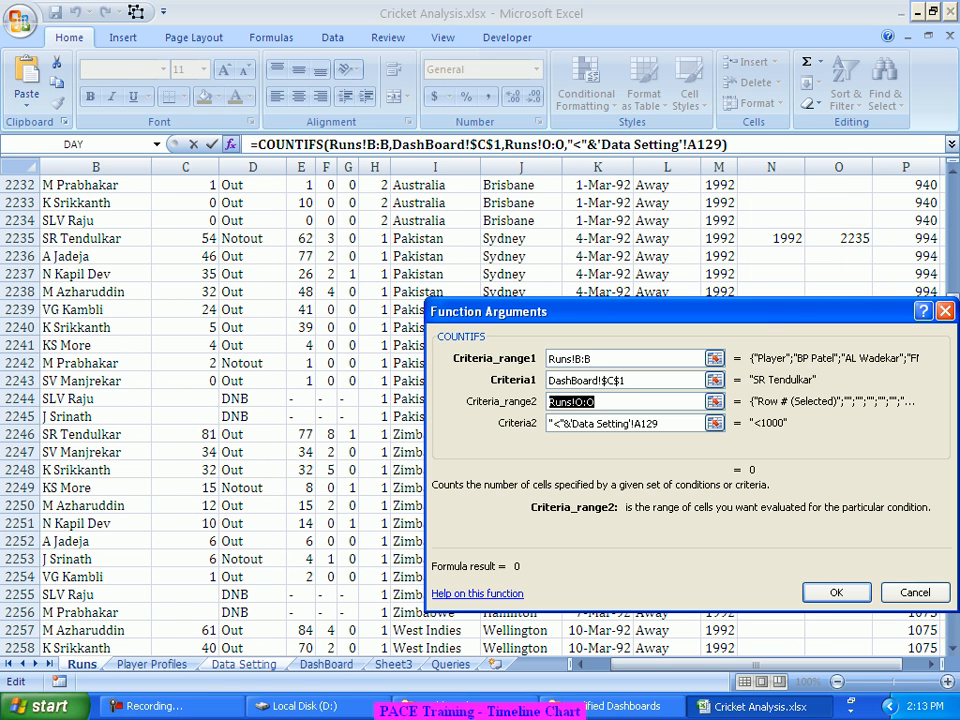
{"action": "left_click", "coordinate": [906, 167]}
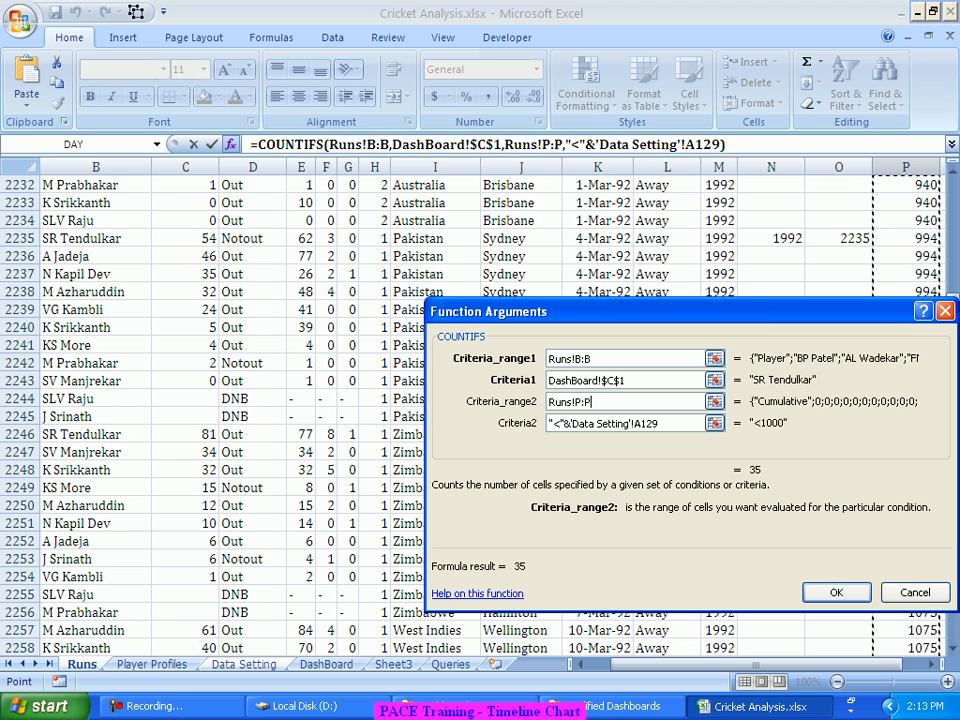
{"action": "key", "text": "Return"}
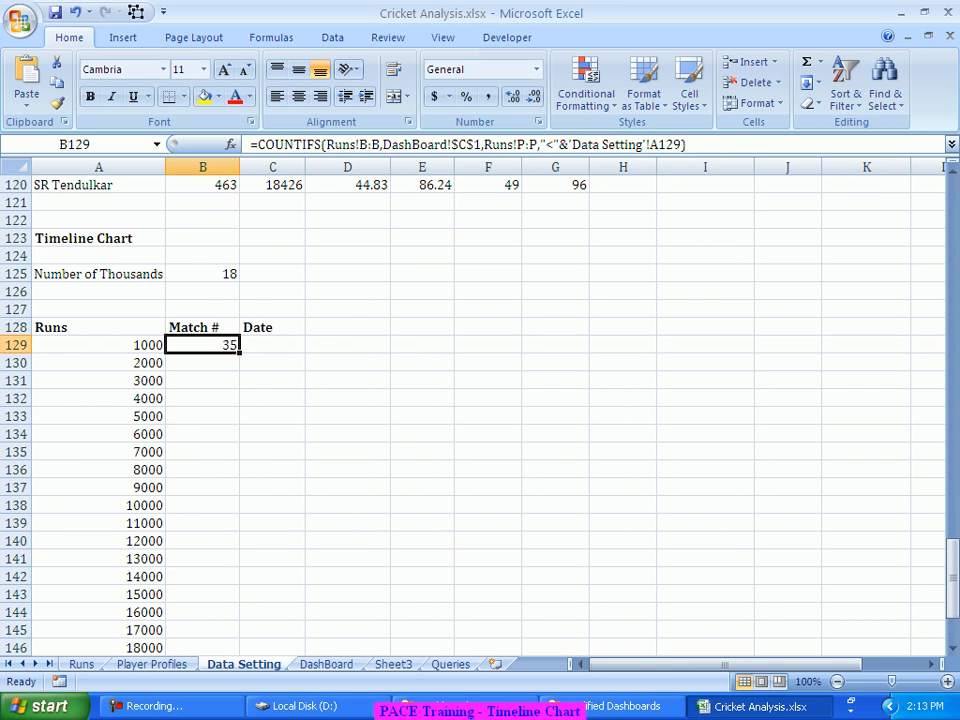
Step: Copy the B129 formula down the Match # column through B153 and check the end of the list
{"action": "scroll", "coordinate": [480, 400], "scroll_direction": "down", "scroll_amount": 1}
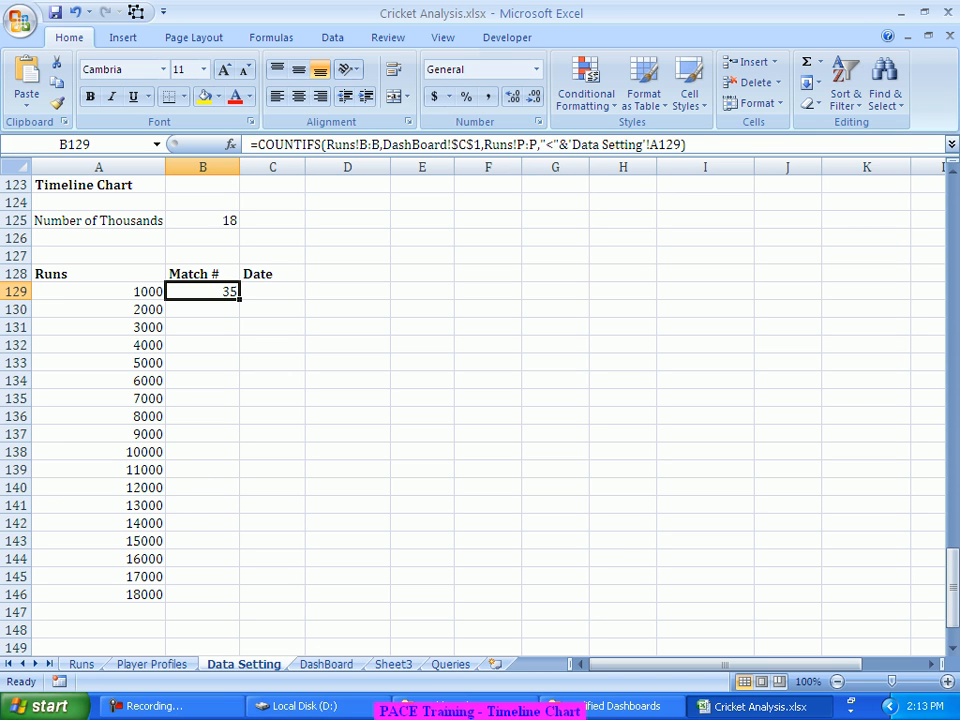
{"action": "left_click_drag", "start_coordinate": [239, 299], "coordinate": [239, 647]}
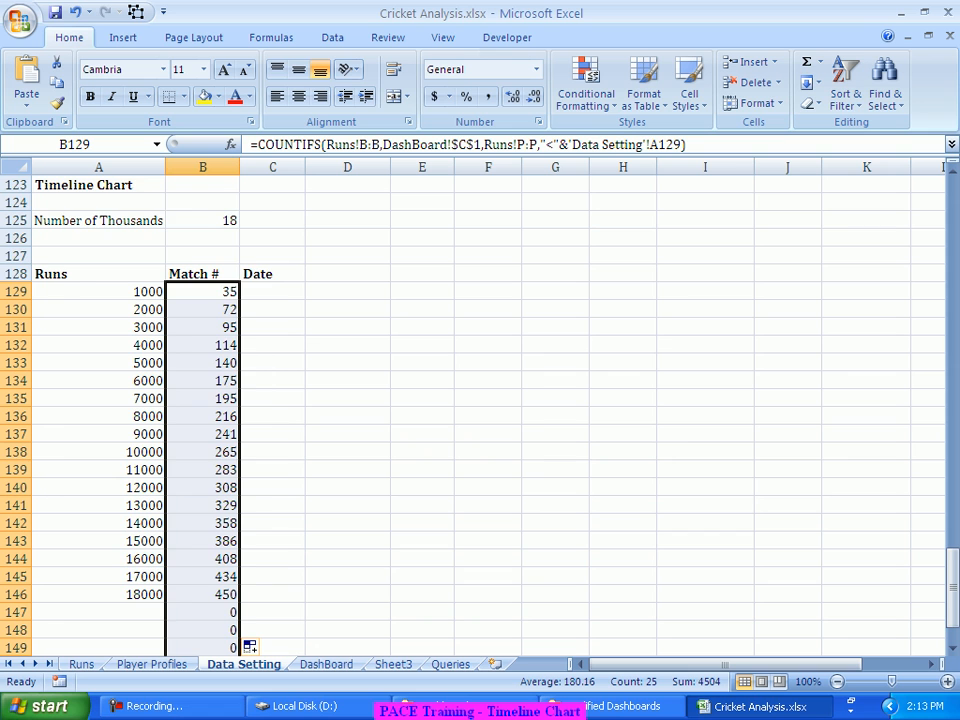
{"action": "scroll", "coordinate": [480, 410], "scroll_direction": "down", "scroll_amount": 1}
{"action": "scroll", "coordinate": [480, 410], "scroll_direction": "down", "scroll_amount": 1}
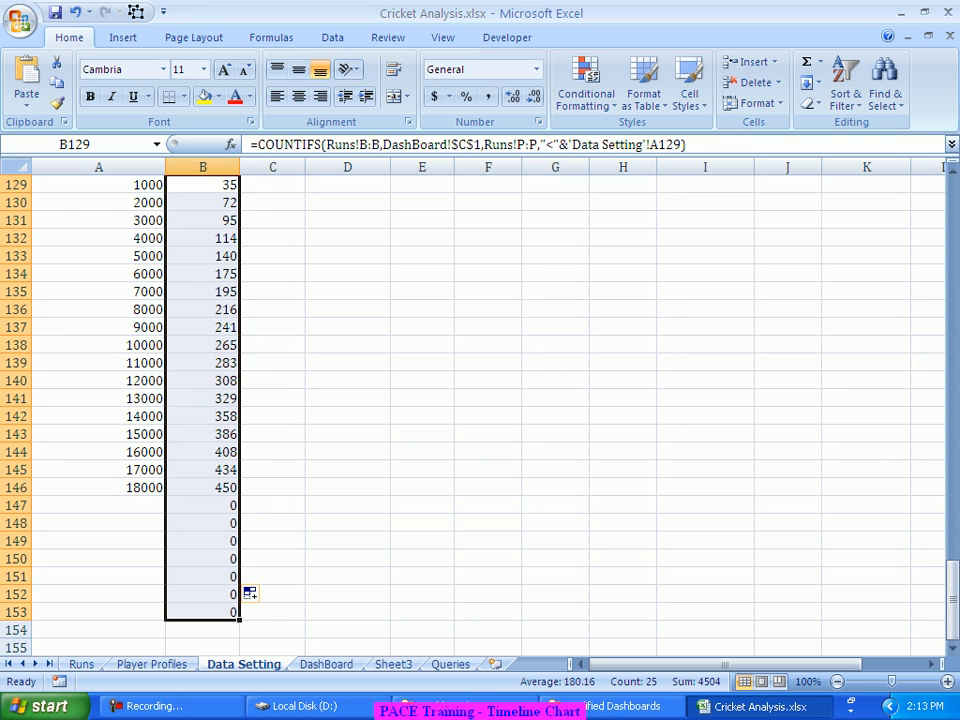
{"action": "scroll", "coordinate": [480, 410], "scroll_direction": "up", "scroll_amount": 1}
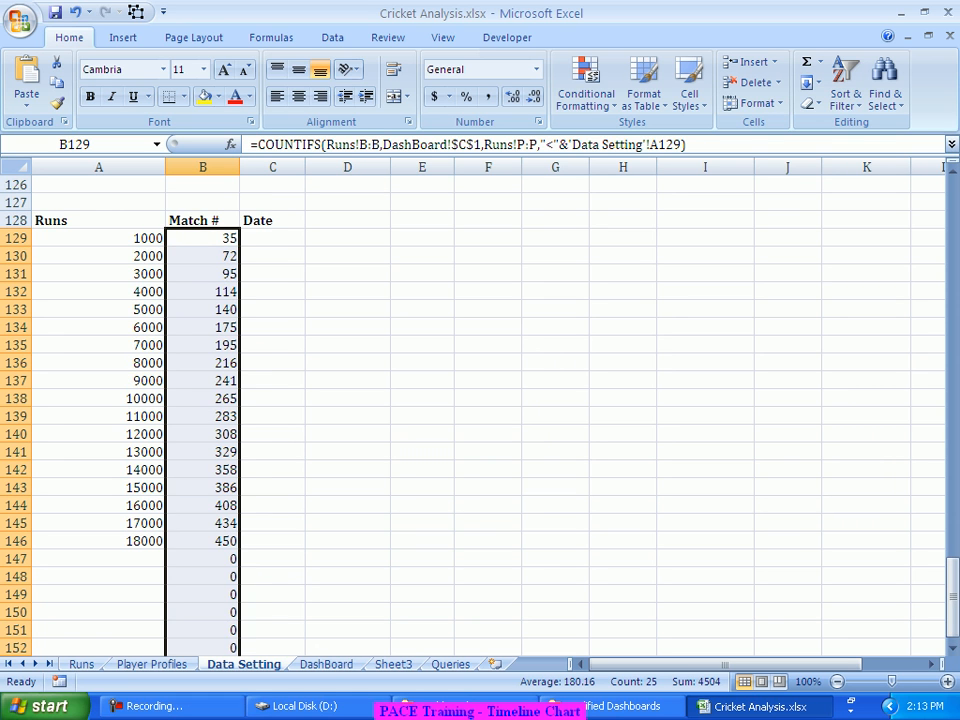
Step: Wrap the B129 COUNTIFS formula in IF(A129="","",...) so that it returns a blank when the Runs cell is empty
{"action": "left_click", "coordinate": [203, 256]}
{"action": "left_click", "coordinate": [203, 220]}
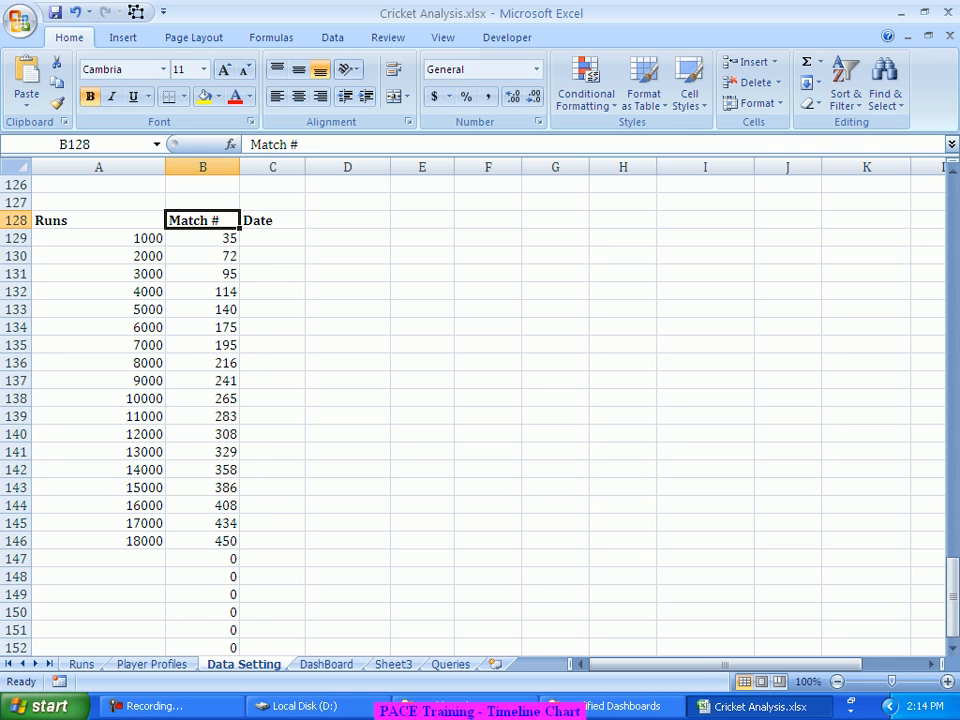
{"action": "left_click", "coordinate": [203, 238]}
{"action": "left_click", "coordinate": [258, 145]}
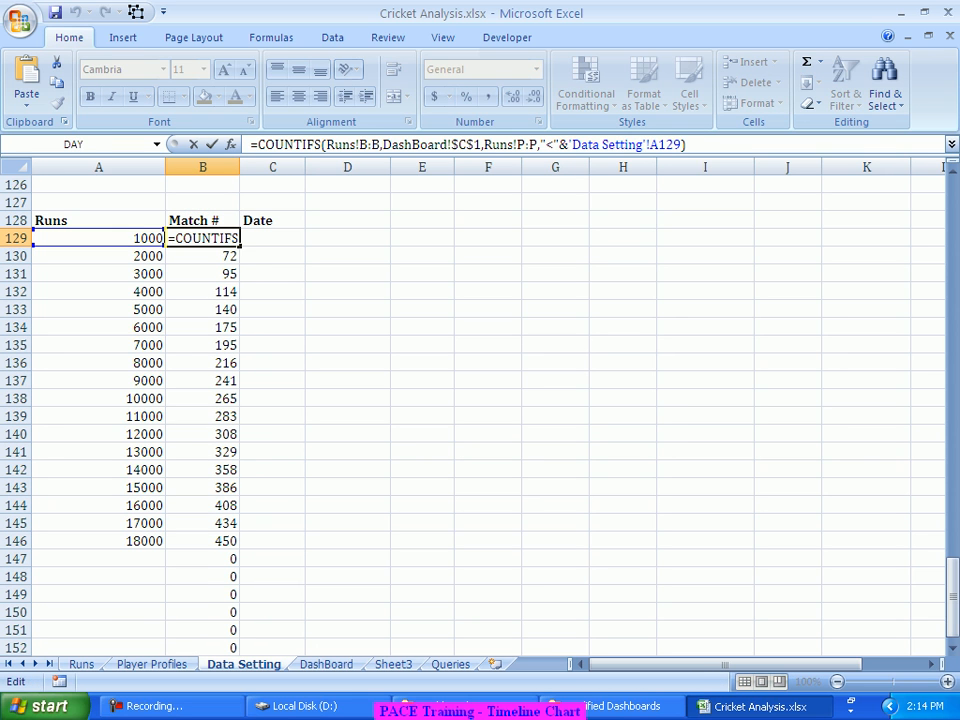
{"action": "type", "text": "IF("}
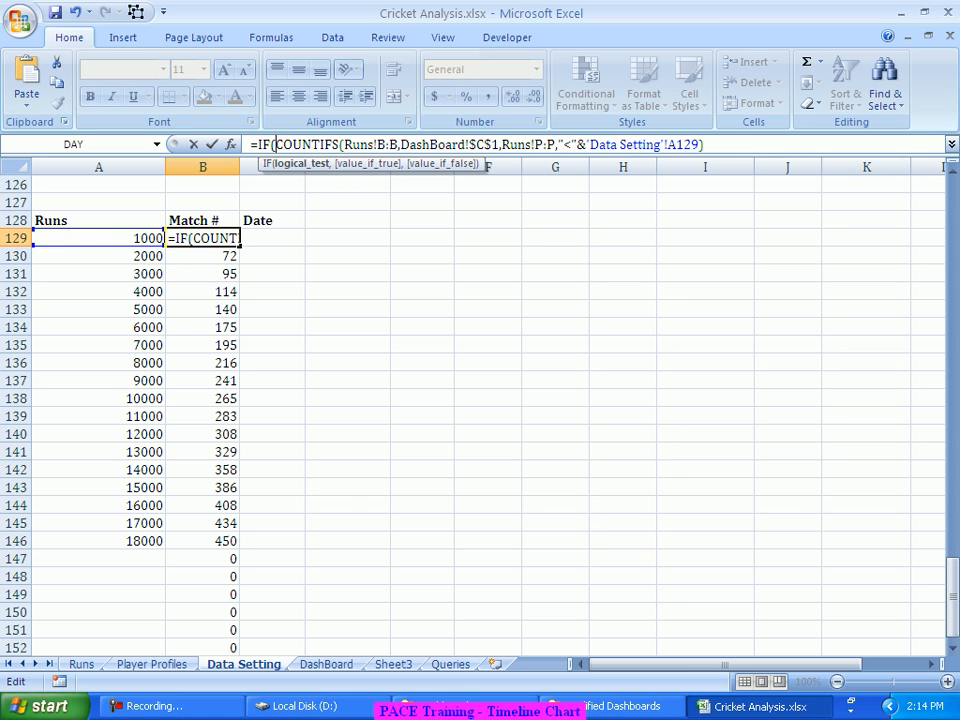
{"action": "type", "text": "A129=\"\",\"\""}
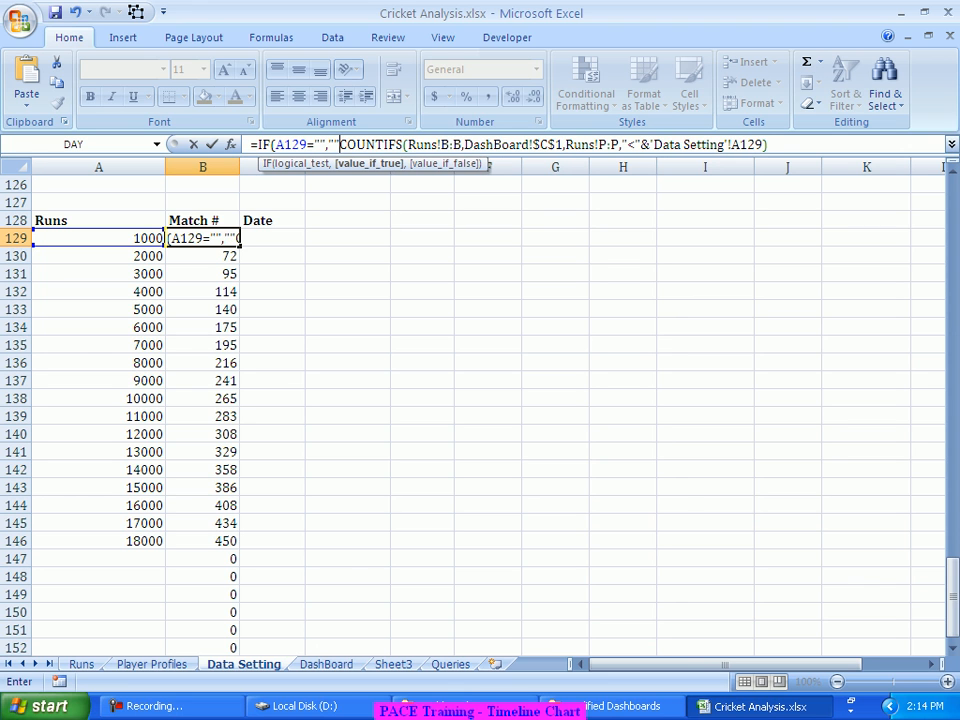
{"action": "type", "text": ","}
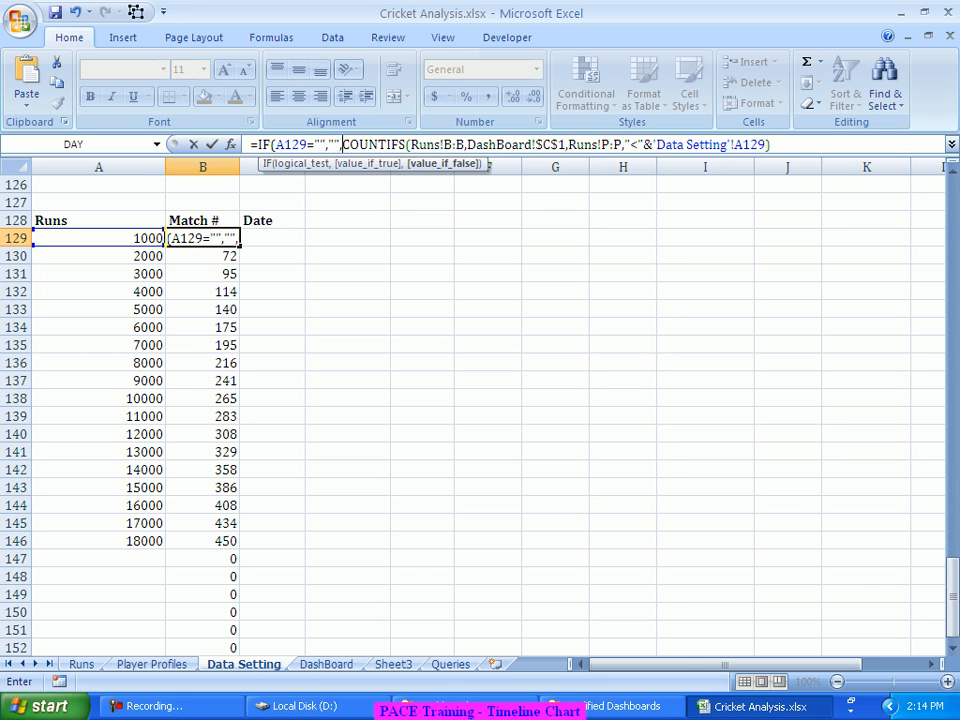
{"action": "left_click", "coordinate": [772, 145]}
{"action": "type", "text": ")"}
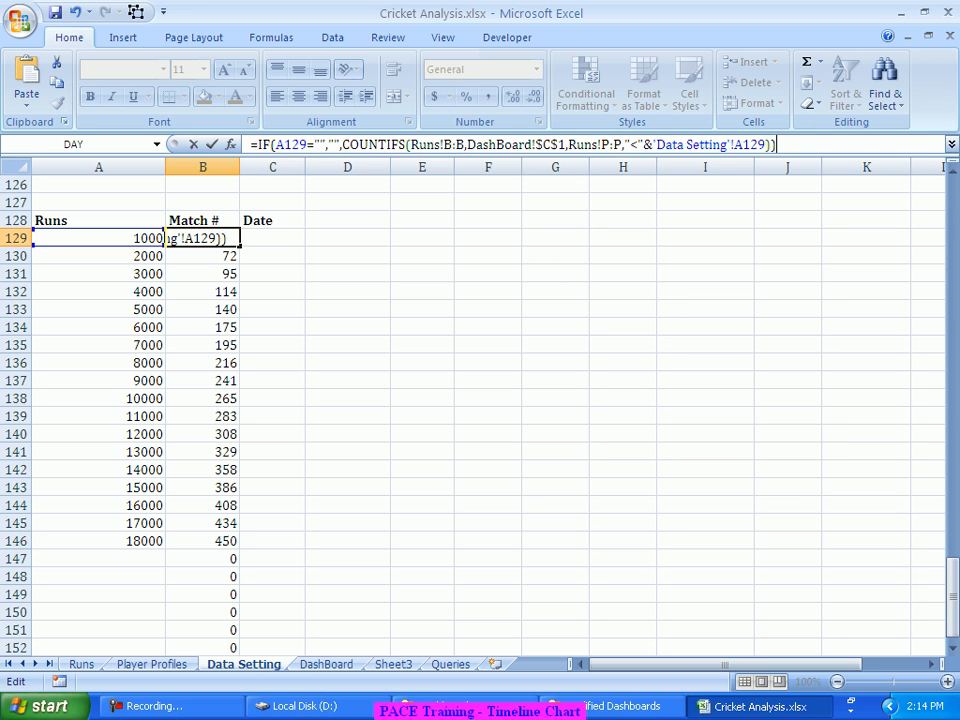
{"action": "key", "text": "Return"}
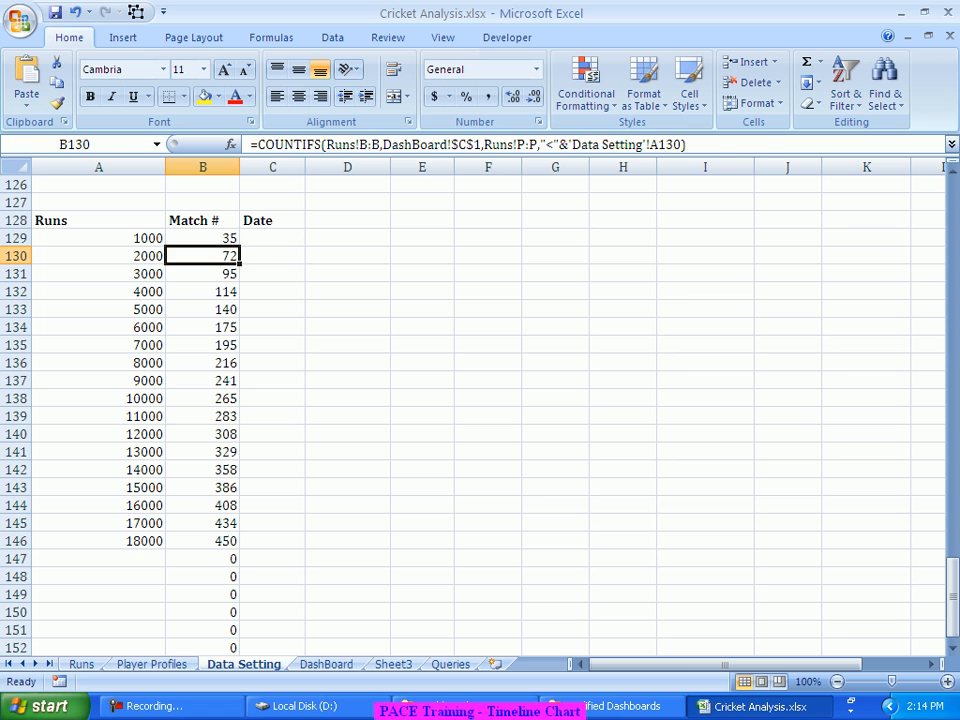
Step: Copy the IF-wrapped COUNTIFS formula from B129 down the Match # column through B153
{"action": "left_click", "coordinate": [202, 238]}
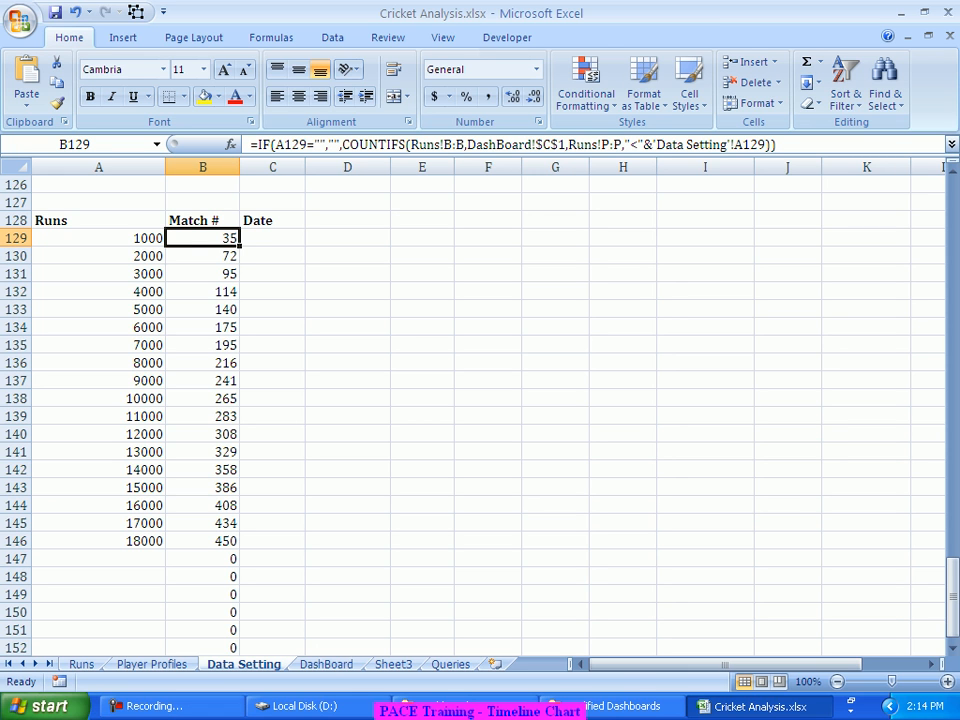
{"action": "double_click", "coordinate": [239, 246]}
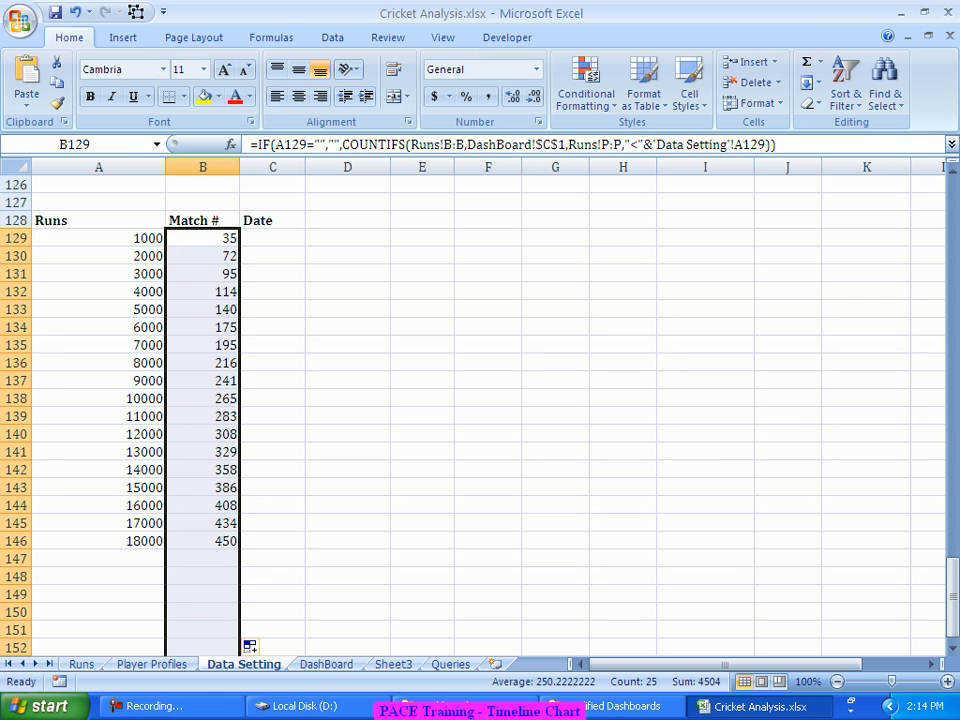
{"action": "left_click", "coordinate": [347, 381]}
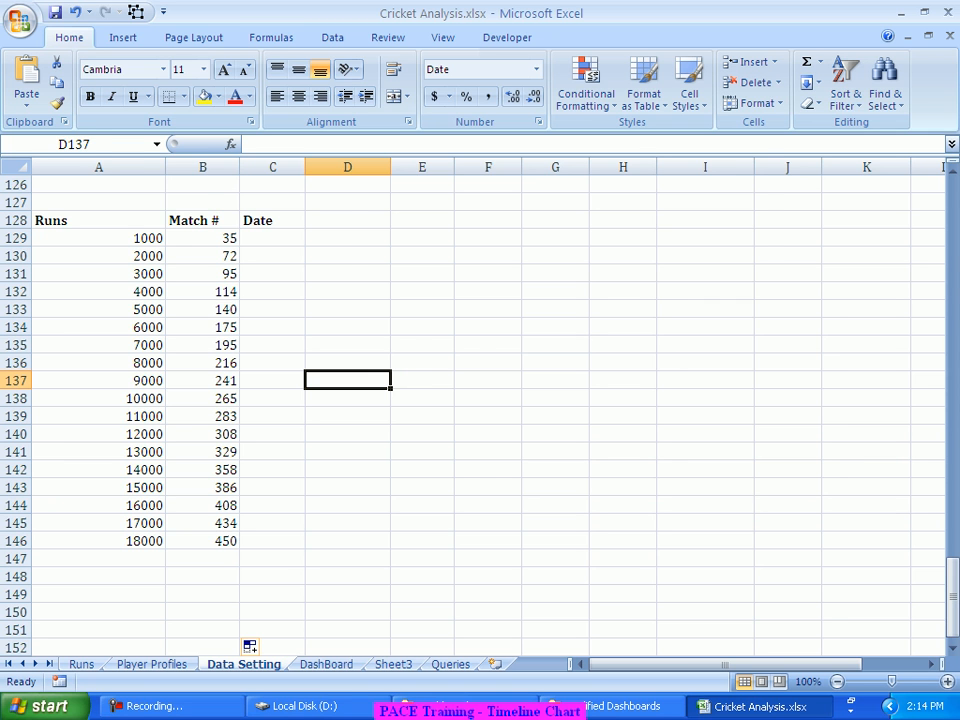
Step: Change the selected player on the DashBoard sheet to SC Ganguly and return to the Data Setting sheet to check the Match # list
{"action": "left_click", "coordinate": [326, 664]}
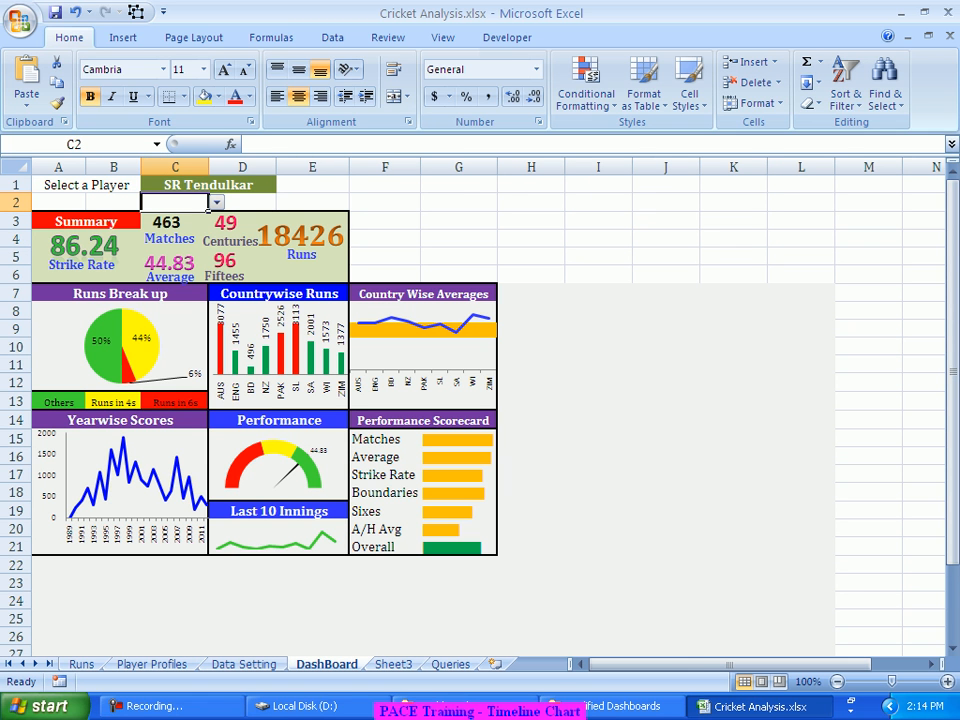
{"action": "left_click", "coordinate": [208, 185]}
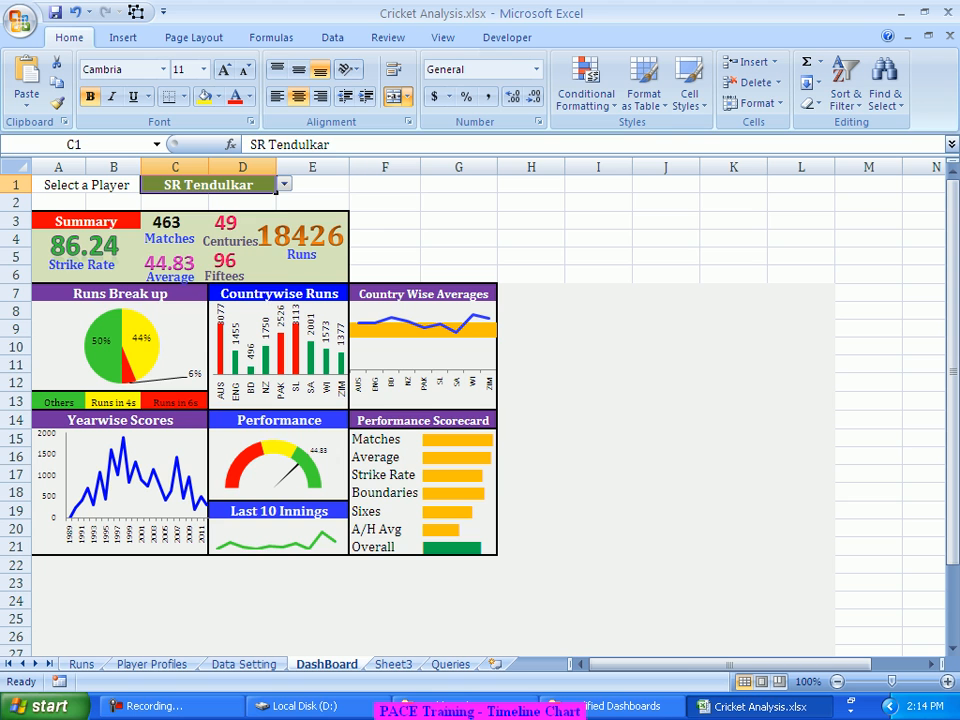
{"action": "left_click", "coordinate": [285, 184]}
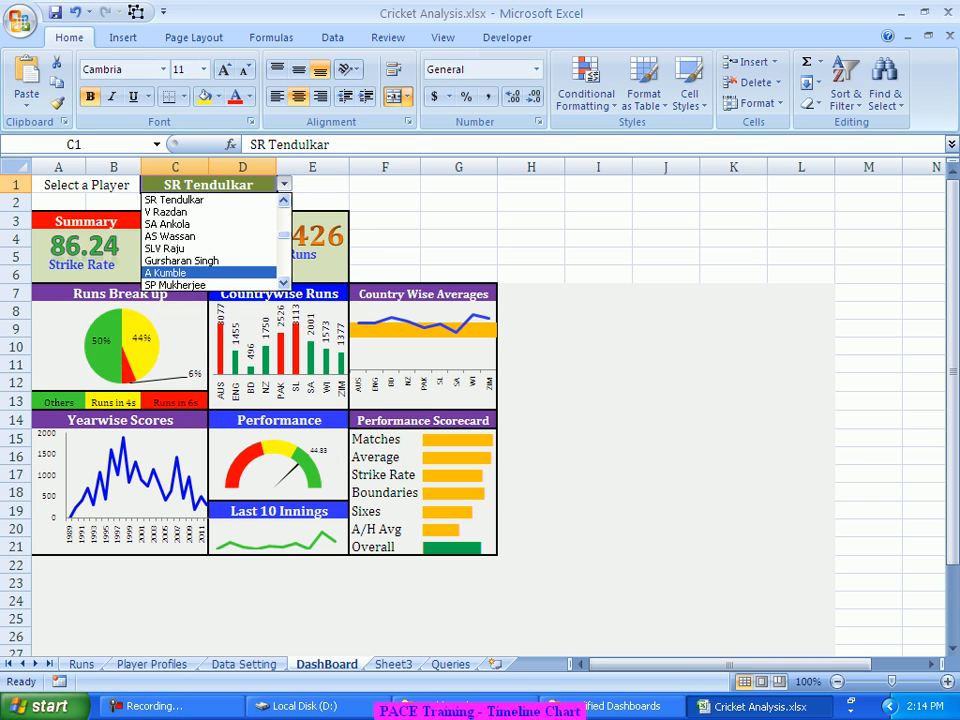
{"action": "left_click", "coordinate": [284, 283]}
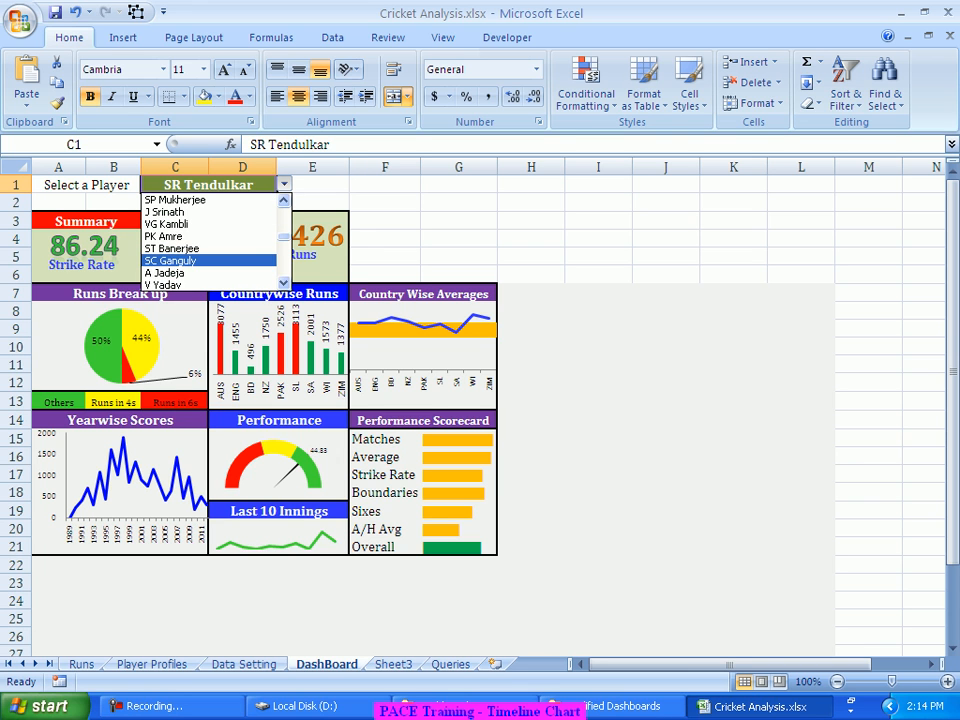
{"action": "left_click", "coordinate": [209, 261]}
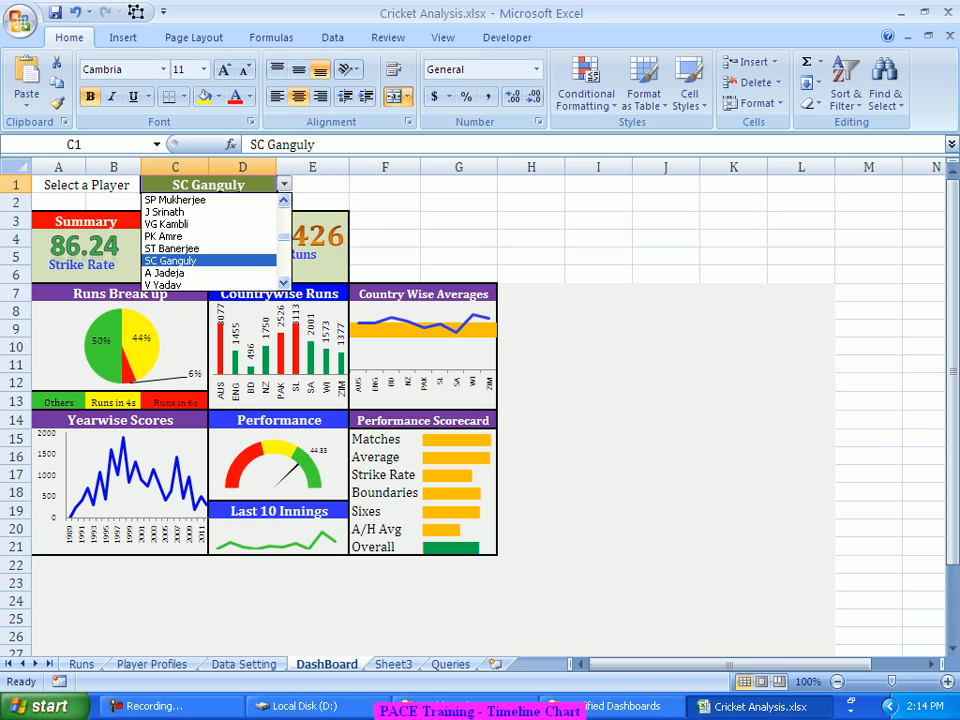
{"action": "left_click", "coordinate": [385, 239]}
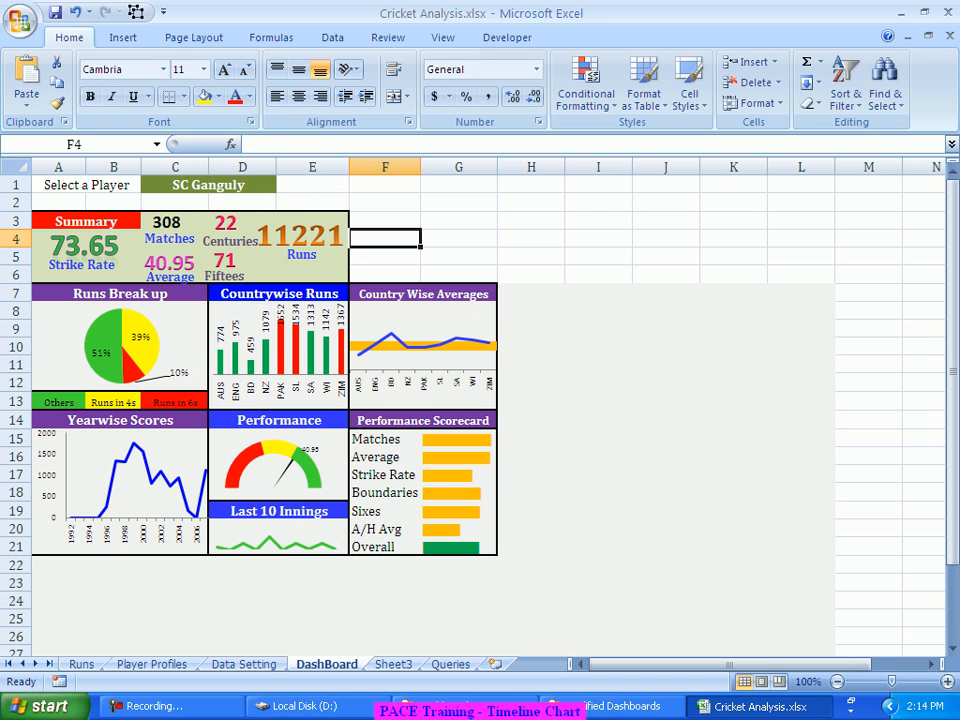
{"action": "key", "text": "ctrl+Page_Up"}
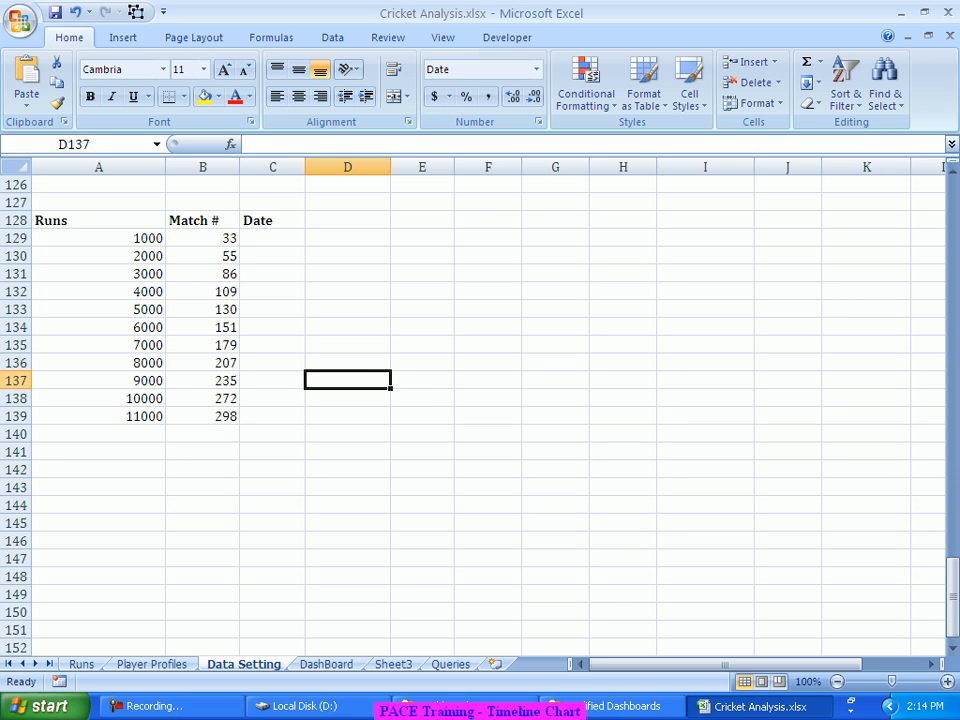
Step: Add +1 after the COUNTIFS part of the B129 formula and copy the updated formula down the Match # column through B153
{"action": "left_click", "coordinate": [272, 238]}
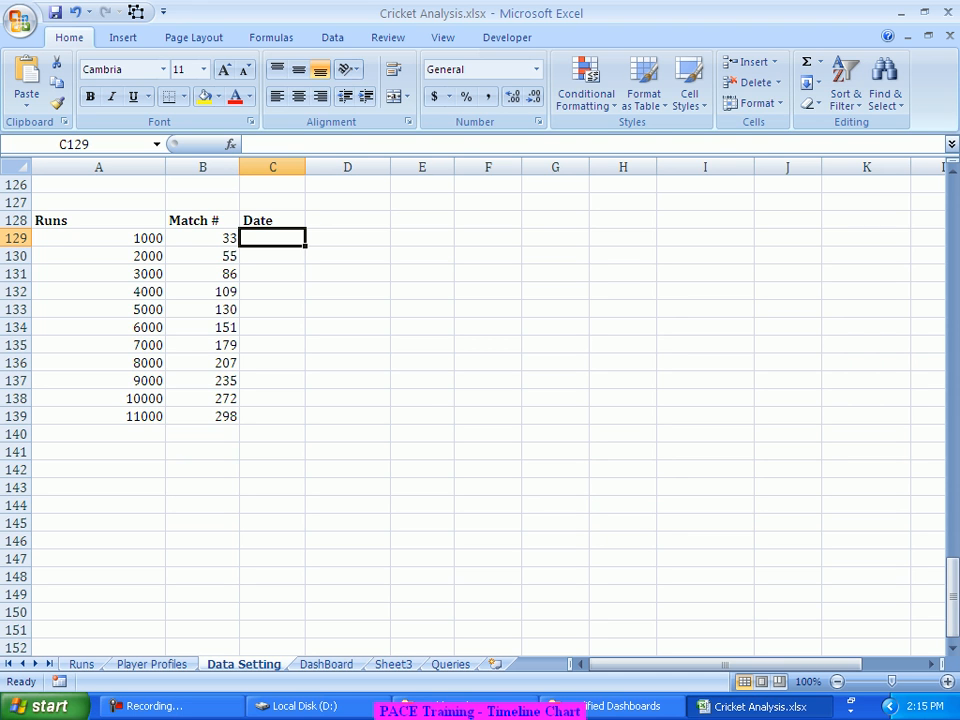
{"action": "left_click", "coordinate": [202, 238]}
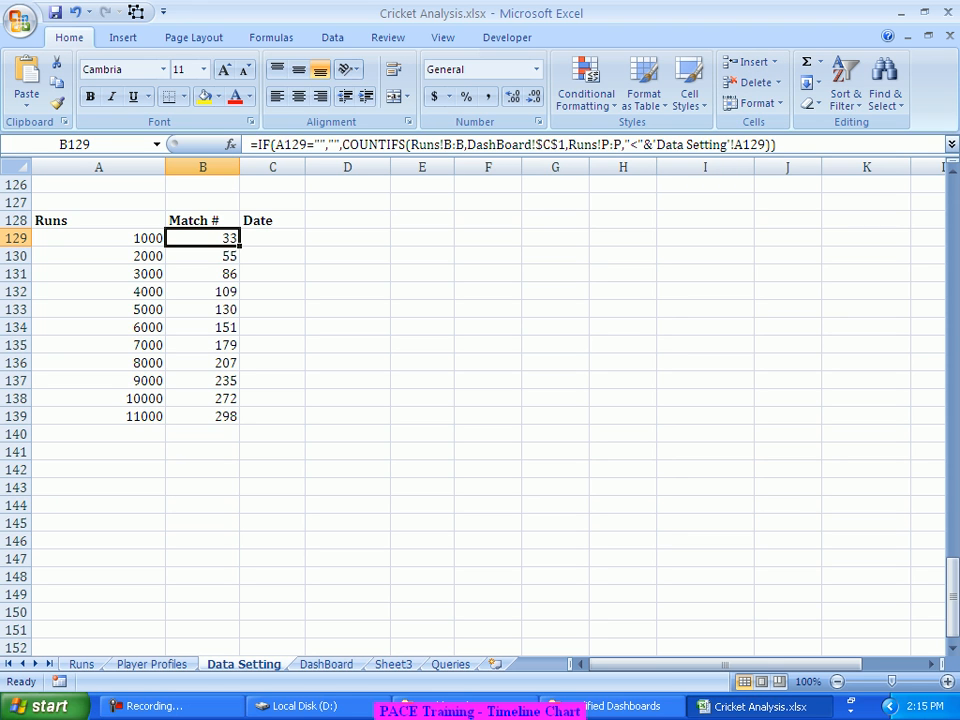
{"action": "left_click", "coordinate": [782, 145]}
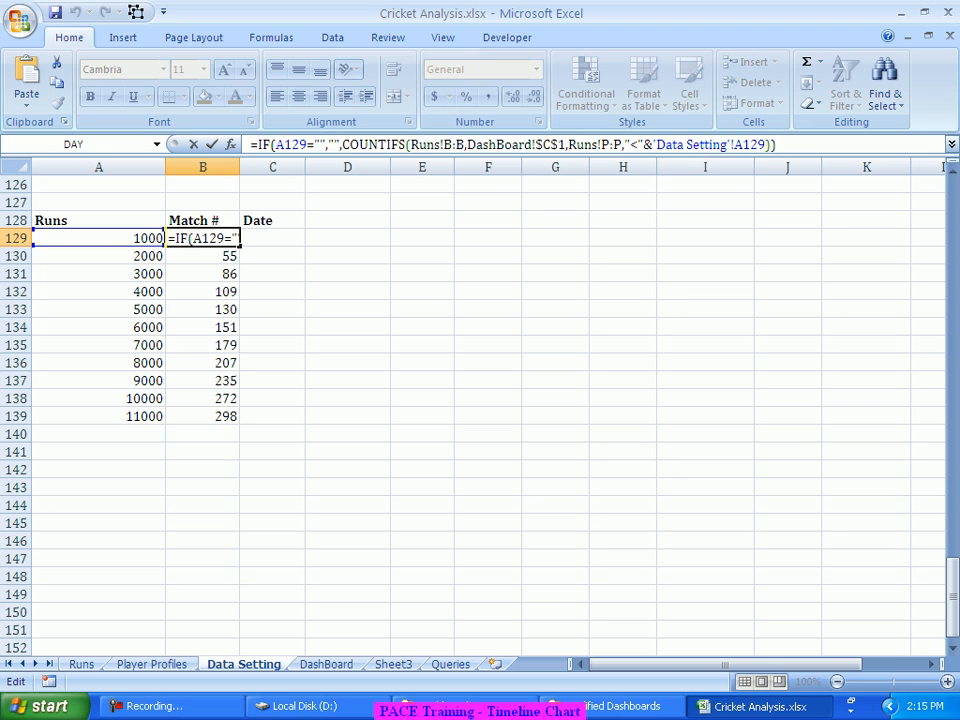
{"action": "key", "text": "Left"}
{"action": "type", "text": "+1"}
{"action": "key", "text": "Return"}
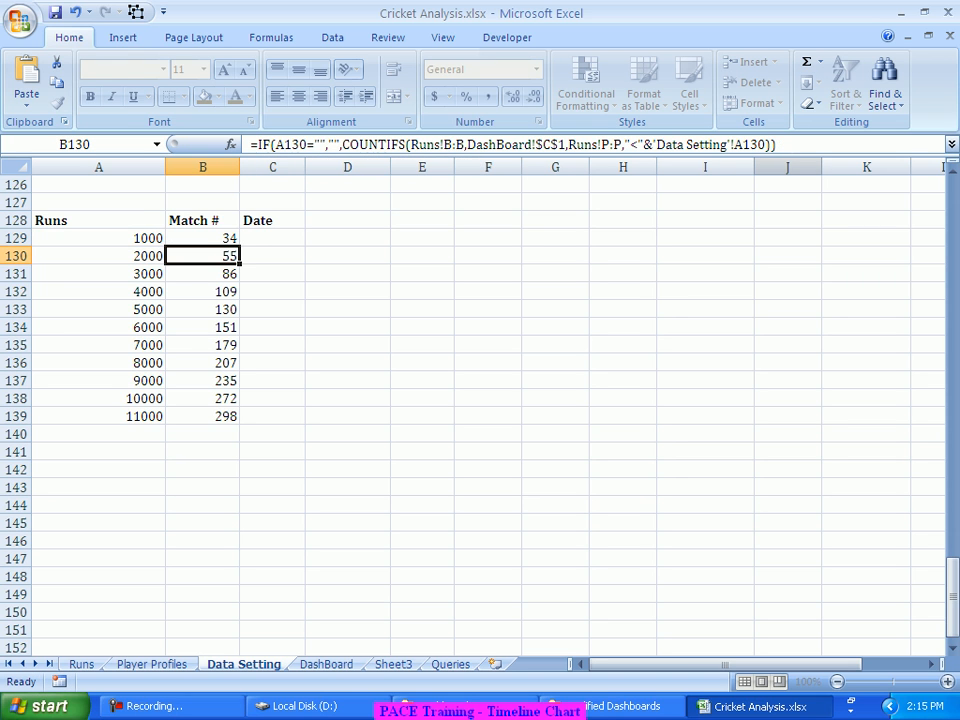
{"action": "key", "text": "Up"}
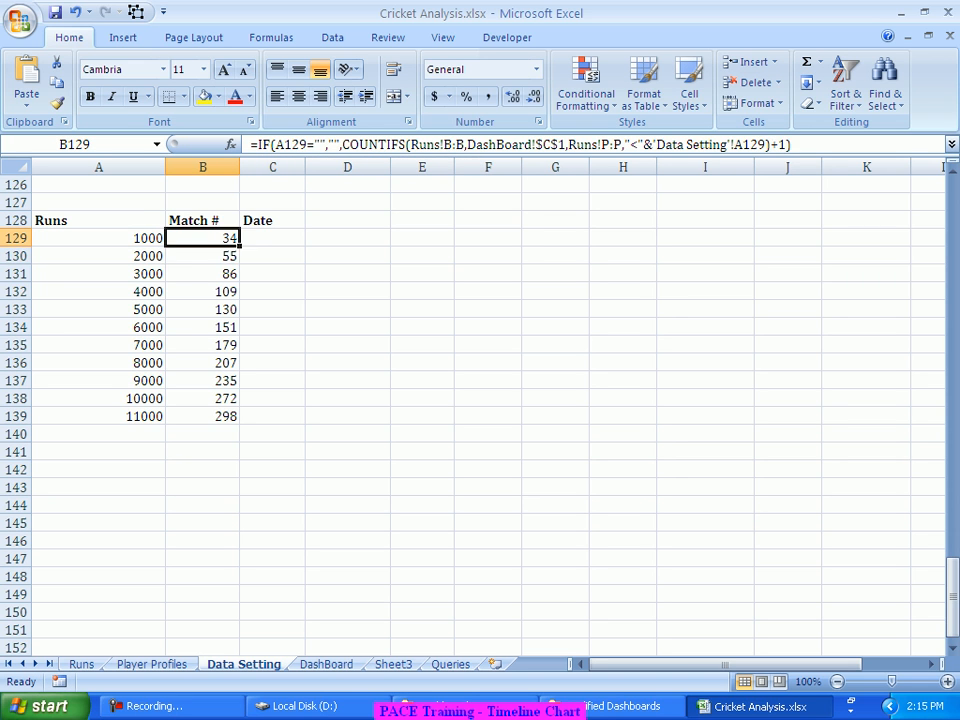
{"action": "double_click", "coordinate": [240, 246]}
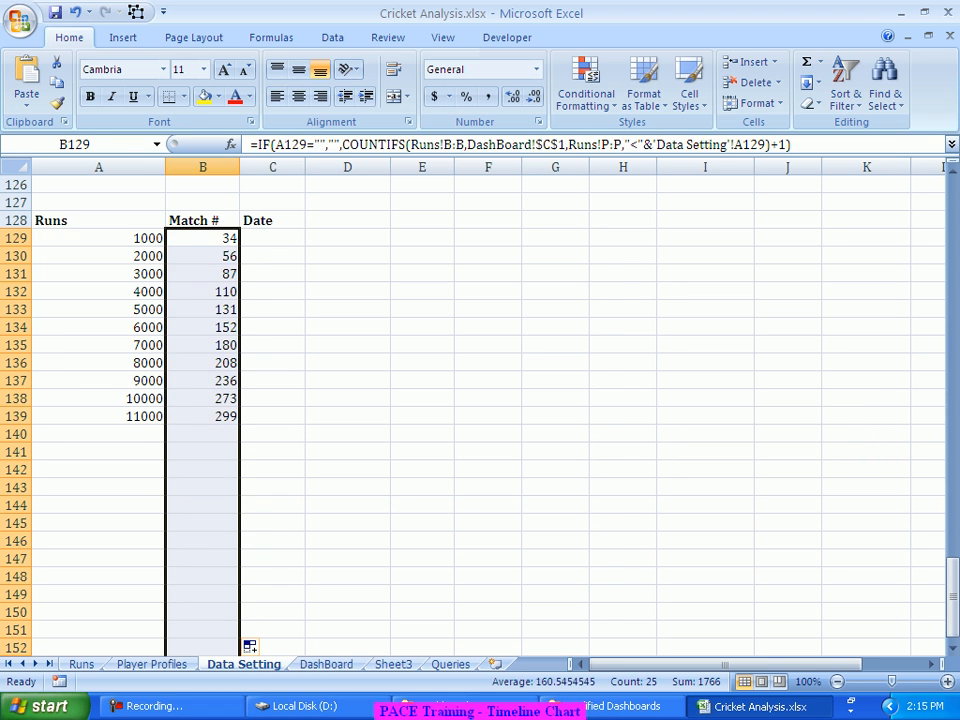
{"action": "left_click", "coordinate": [272, 398]}
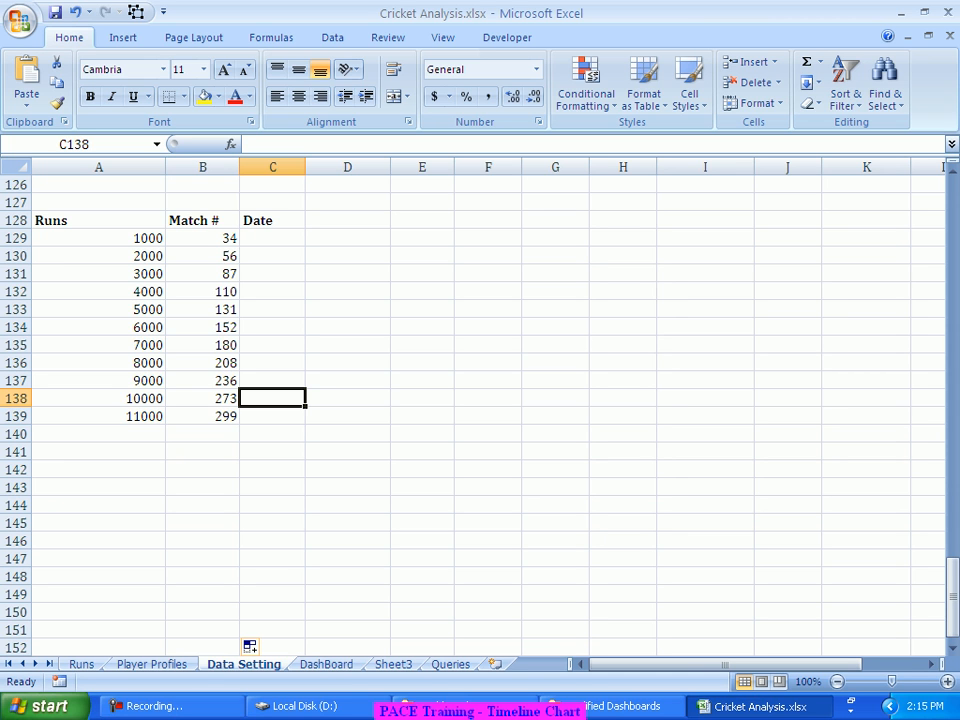
Step: Enter the heading Row # in D128, beside the Date heading
{"action": "left_click", "coordinate": [347, 220]}
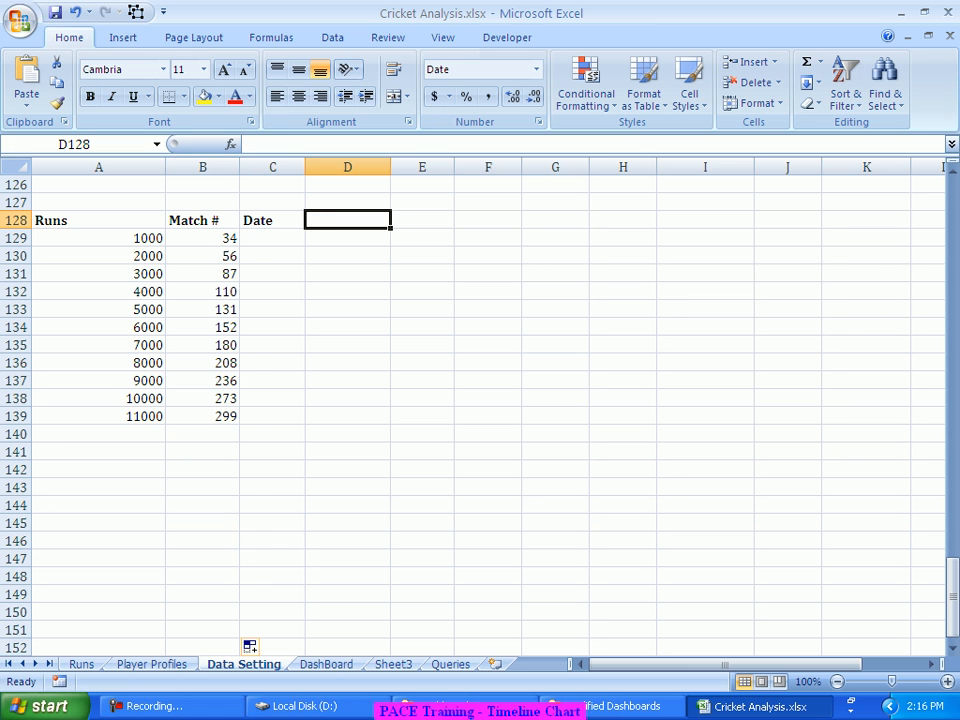
{"action": "type", "text": "Match"}
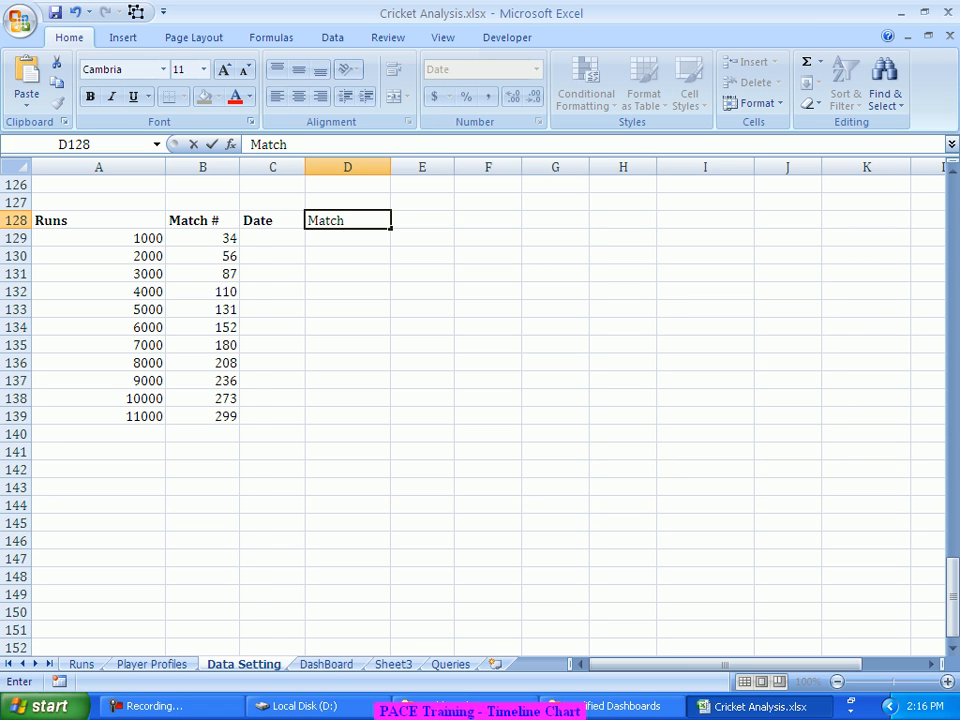
{"action": "key", "text": "Return"}
{"action": "key", "text": "Up"}
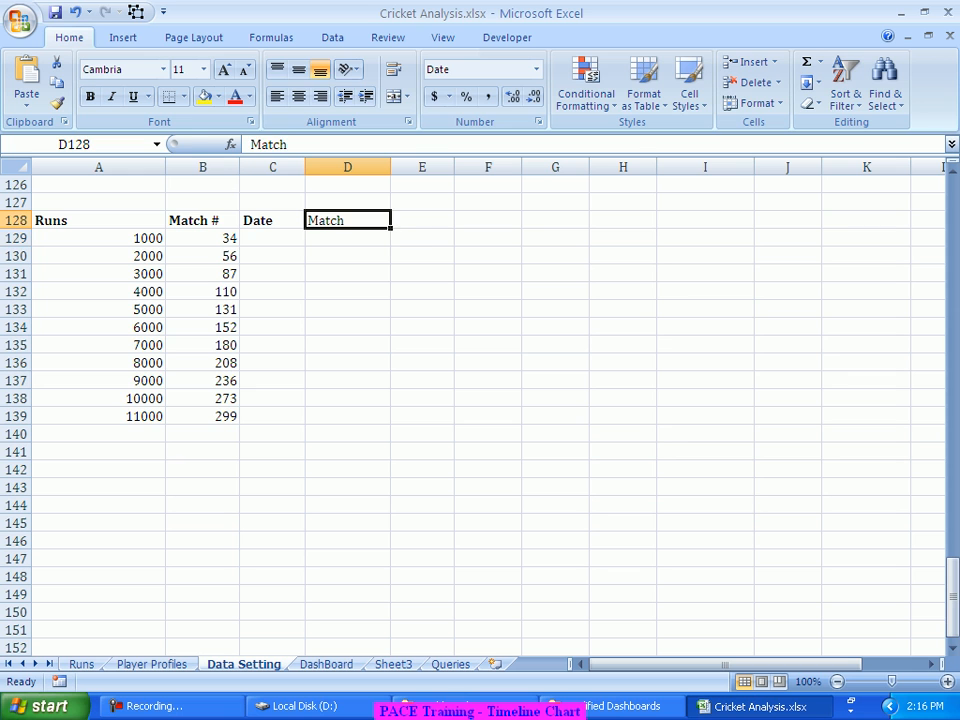
{"action": "type", "text": "Row"}
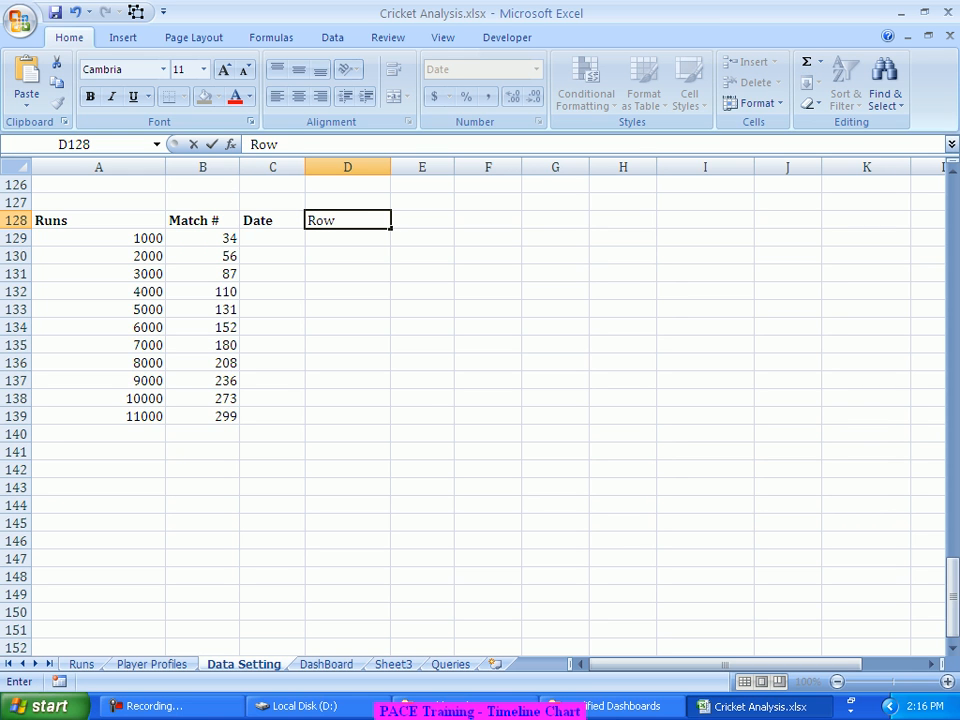
{"action": "type", "text": " #"}
{"action": "key", "text": "Return"}
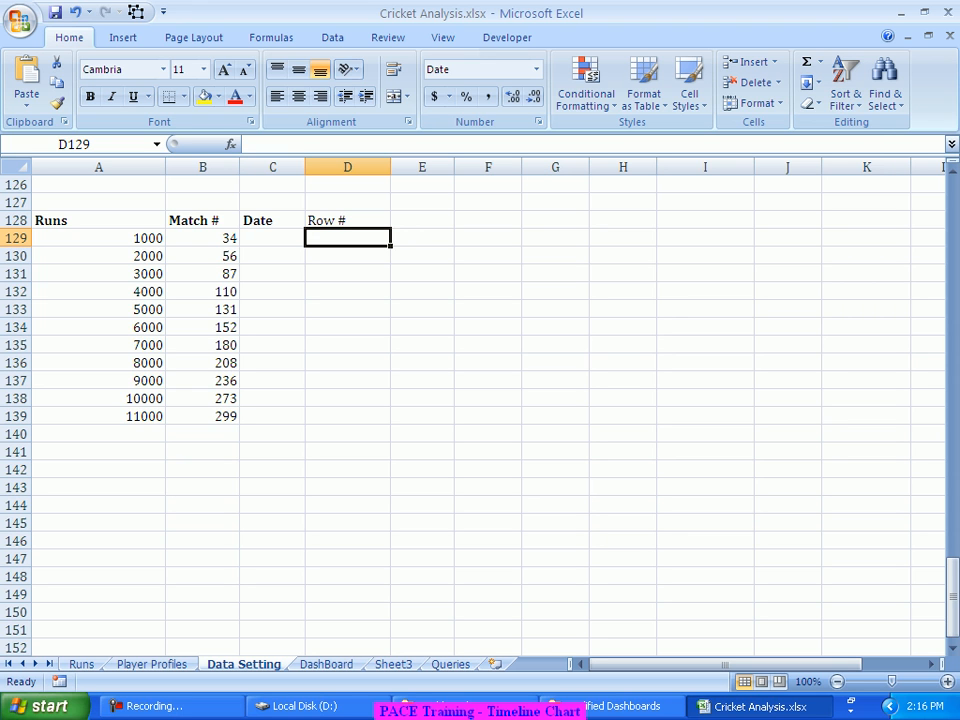
Step: Enter =MATCH(A129,Runs!P:P,1) in D129 to look up the Runs value in the cumulative runs column
{"action": "type", "text": "="}
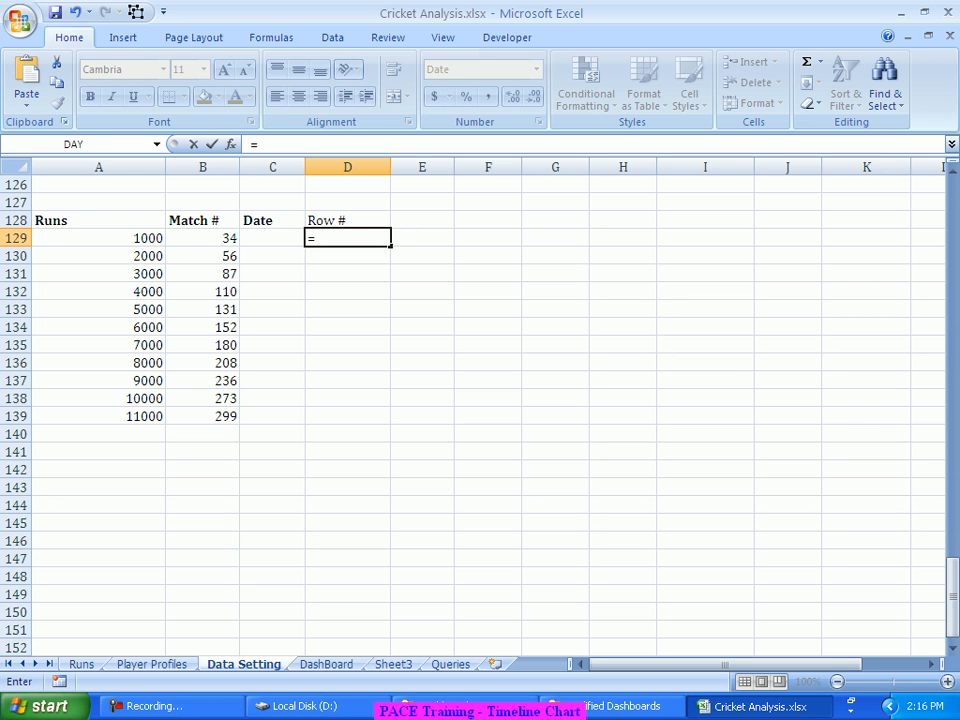
{"action": "type", "text": "Mat"}
{"action": "key", "text": "Tab"}
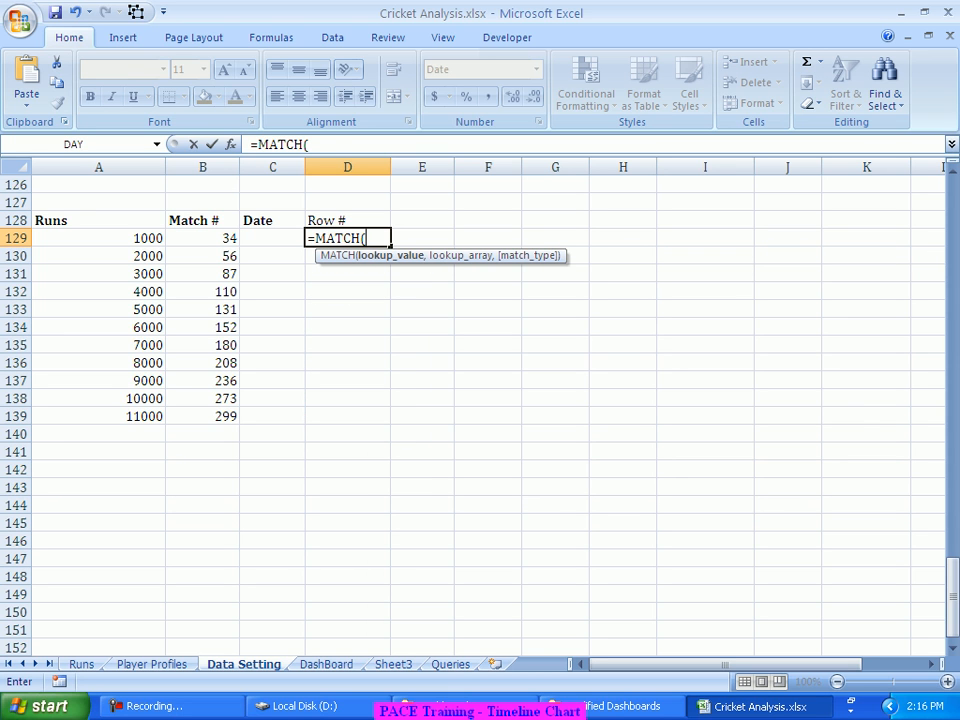
{"action": "left_click", "coordinate": [99, 238]}
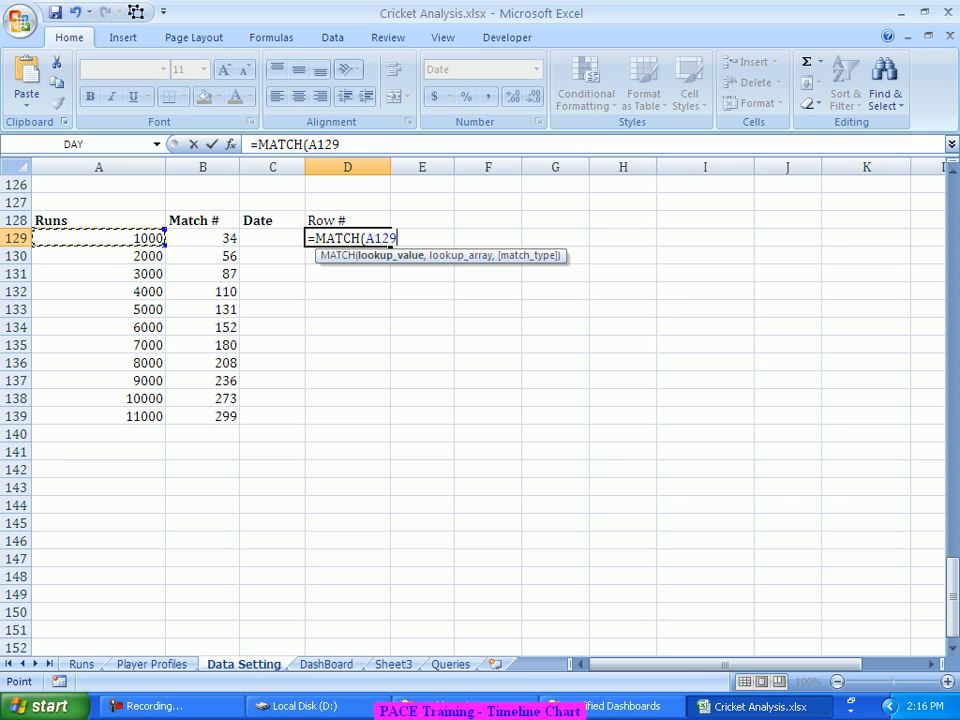
{"action": "type", "text": ","}
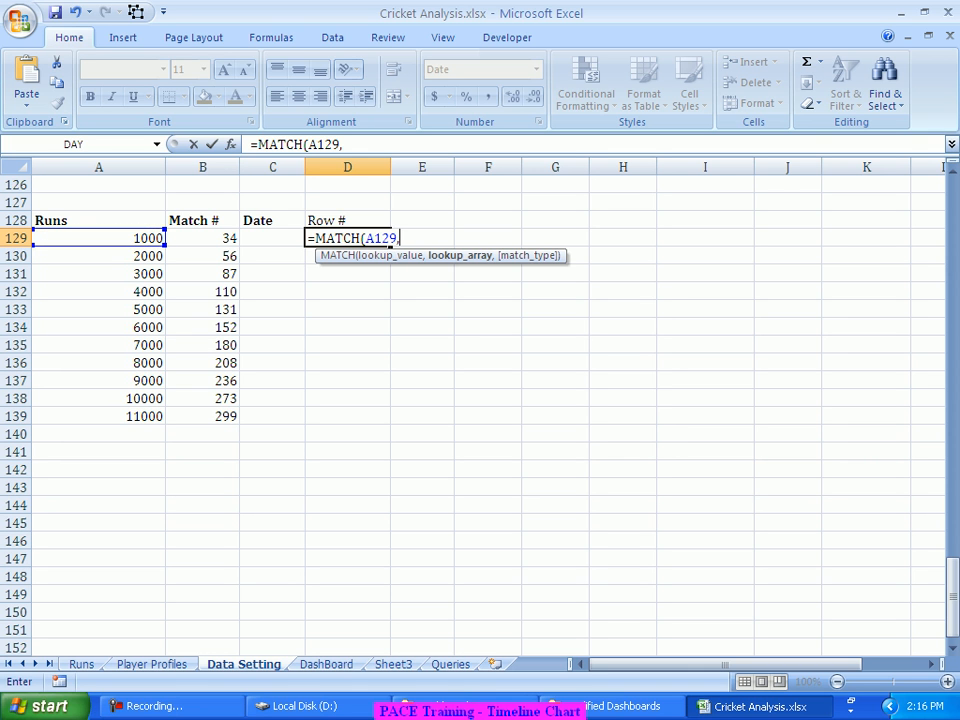
{"action": "left_click", "coordinate": [82, 664]}
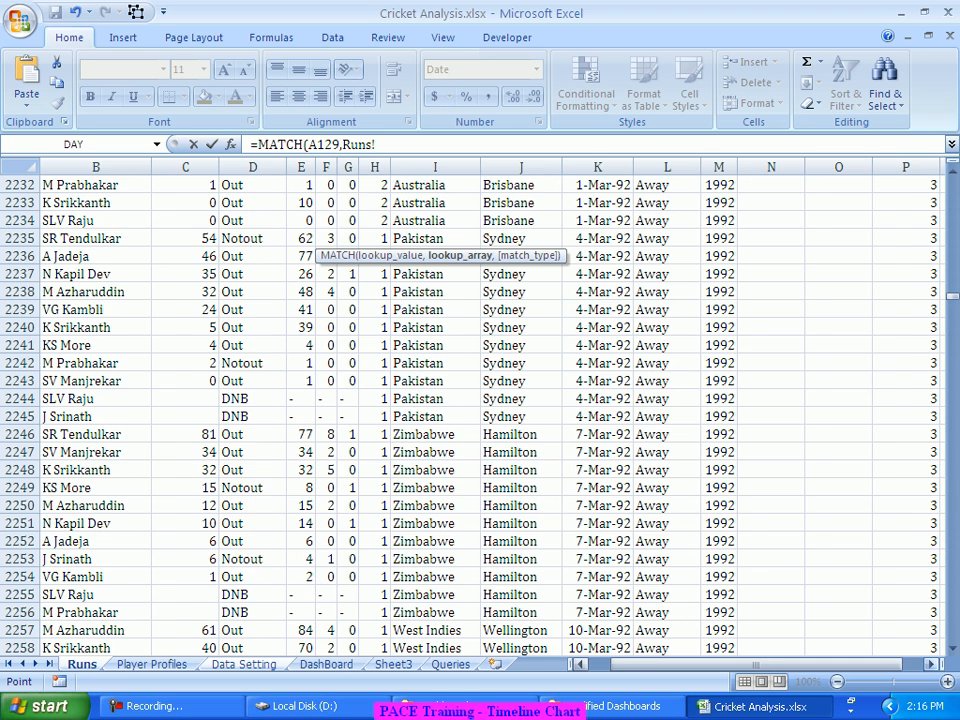
{"action": "left_click", "coordinate": [931, 664]}
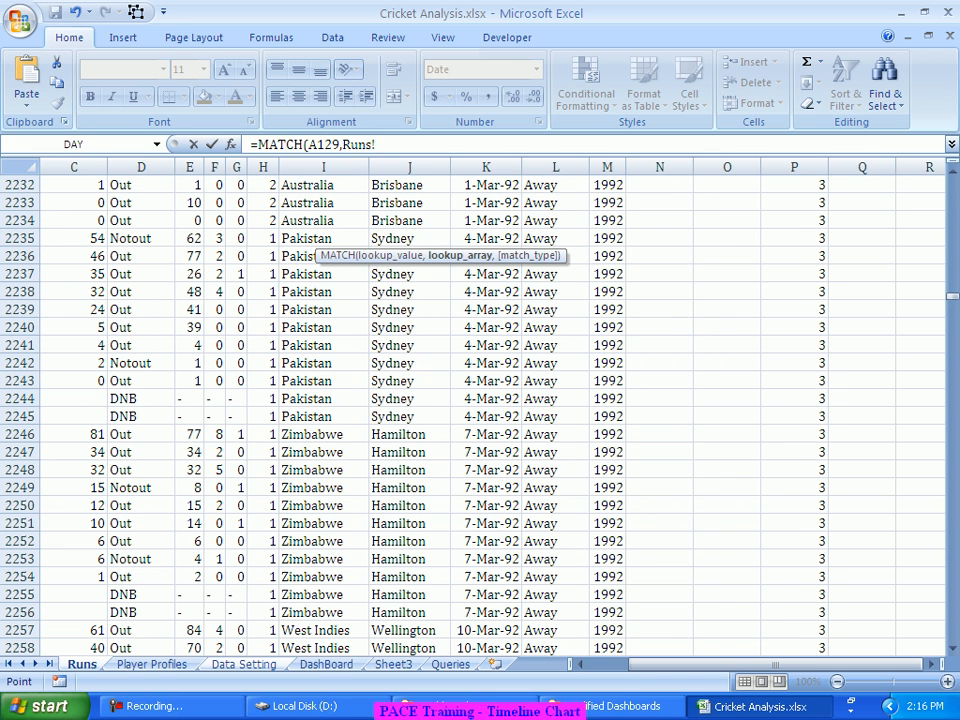
{"action": "left_click", "coordinate": [794, 167]}
{"action": "type", "text": ","}
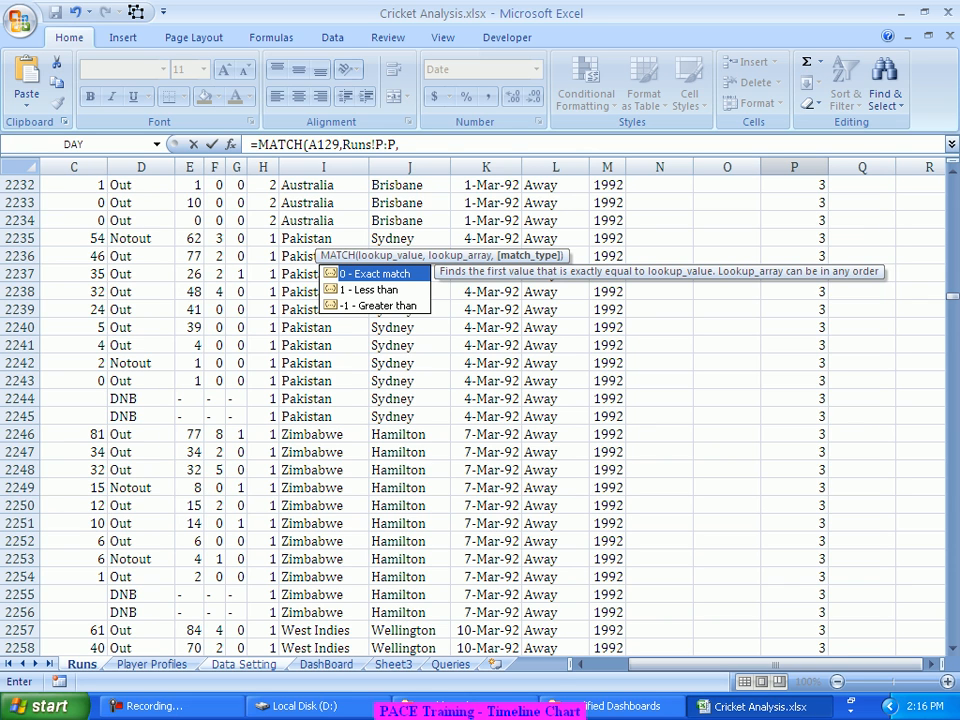
{"action": "type", "text": "1)"}
{"action": "key", "text": "Return"}
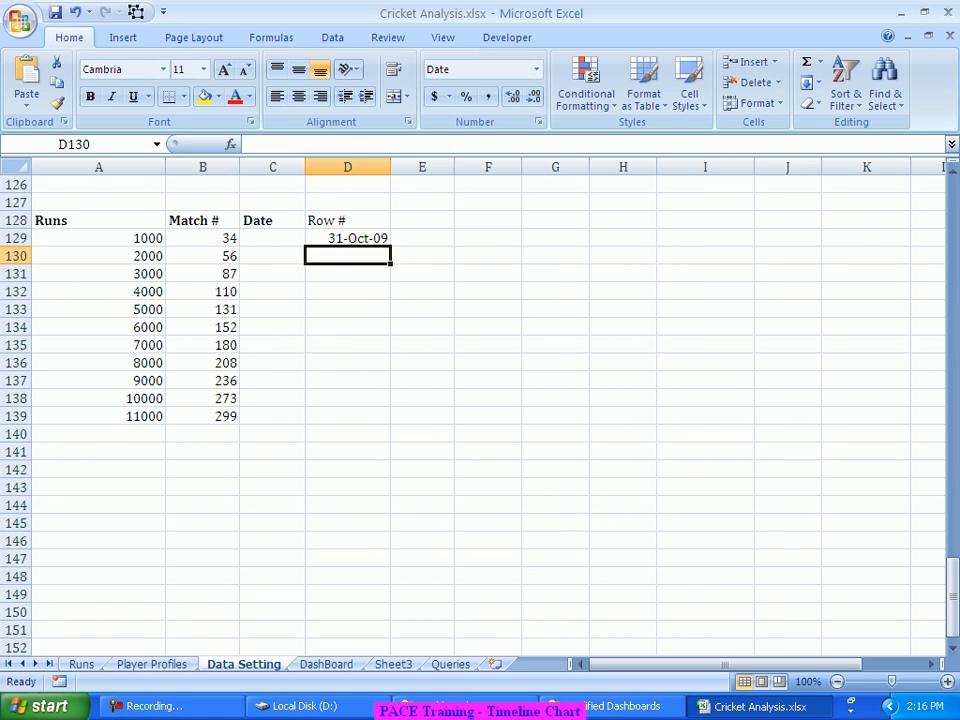
Step: Change the number format of D129 to General
{"action": "key", "text": "Up"}
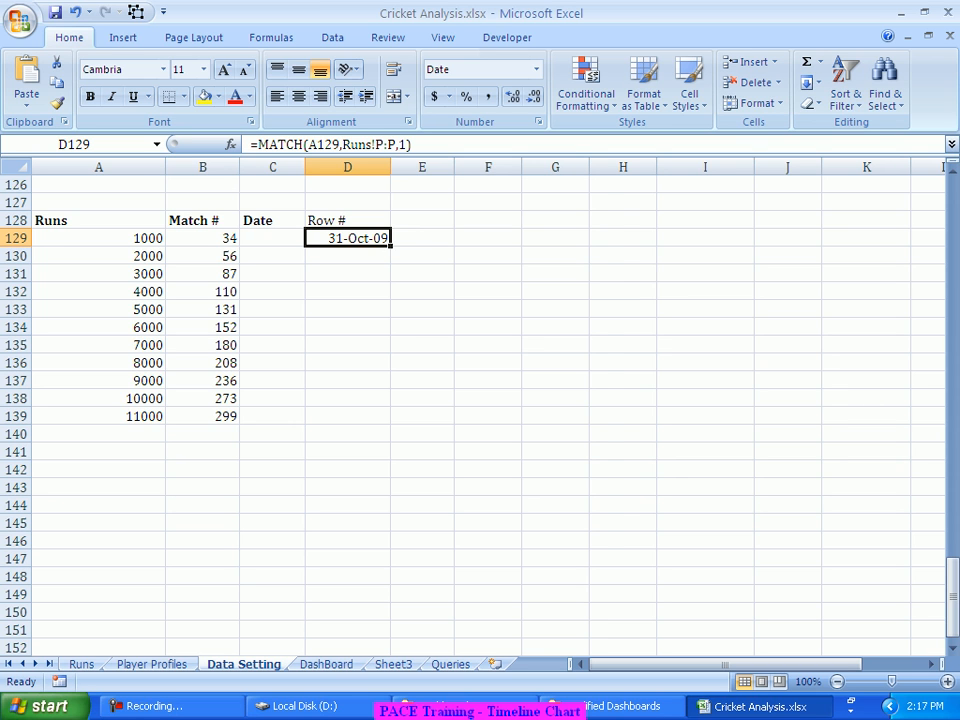
{"action": "right_click", "coordinate": [371, 242]}
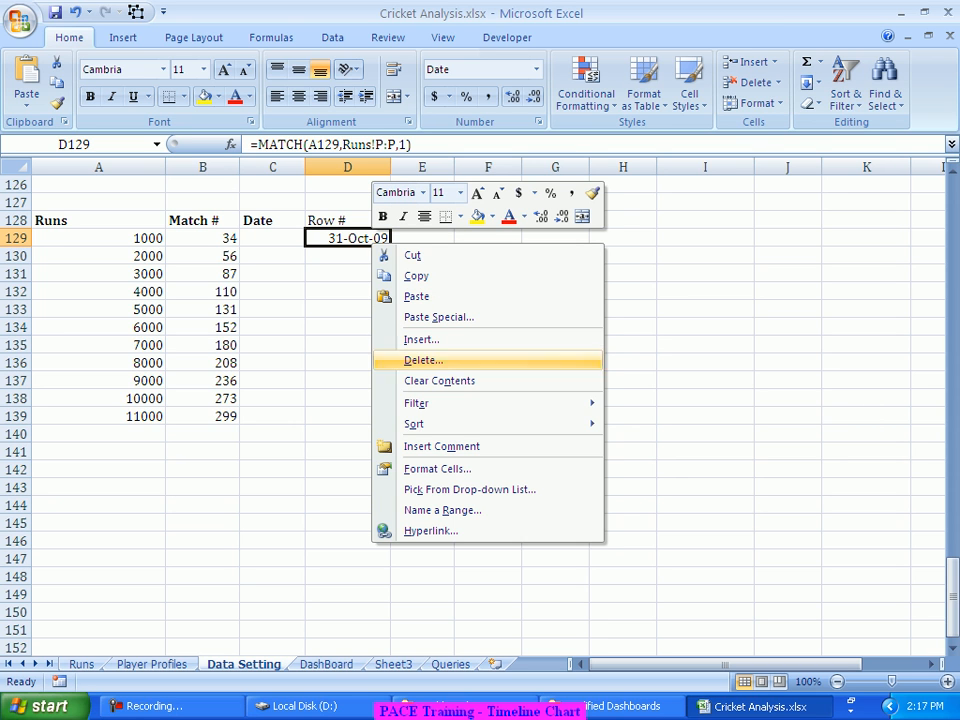
{"action": "left_click", "coordinate": [437, 468]}
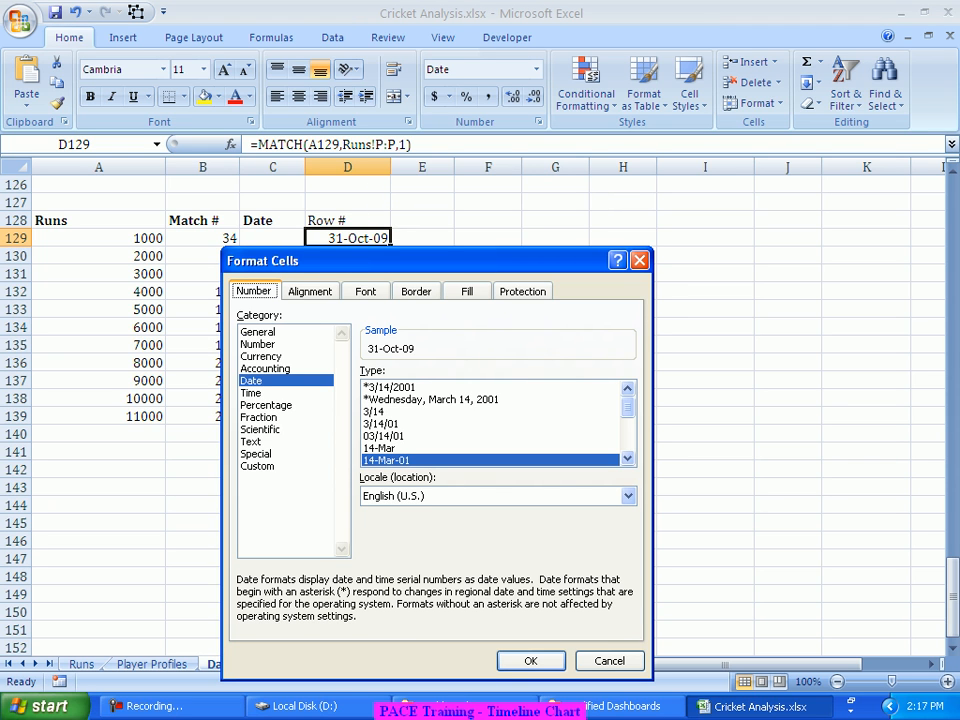
{"action": "left_click", "coordinate": [258, 332]}
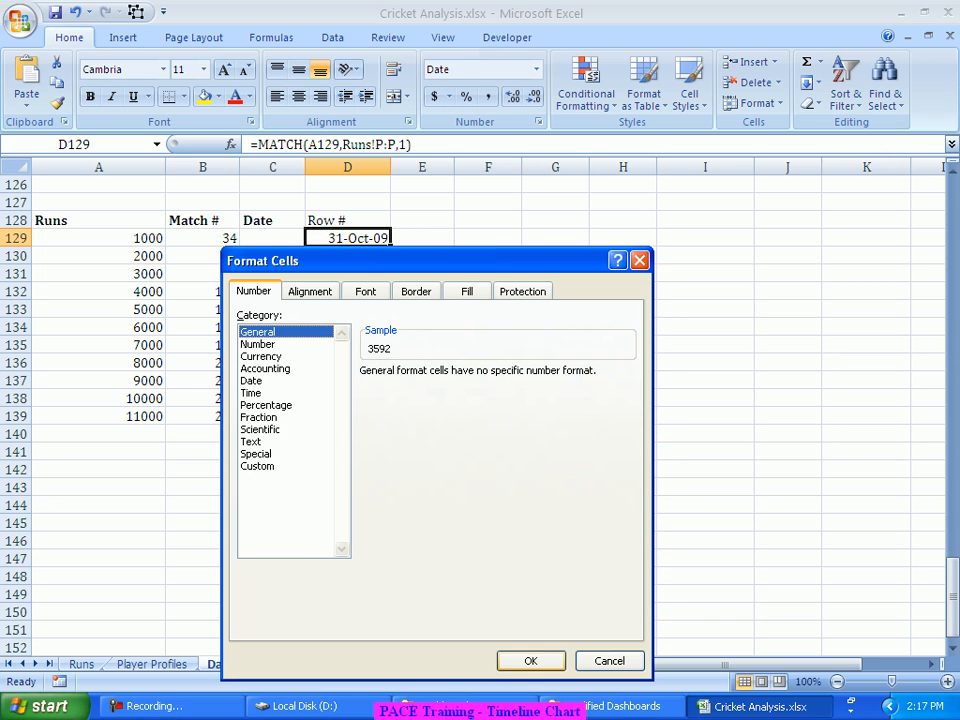
{"action": "left_click", "coordinate": [531, 661]}
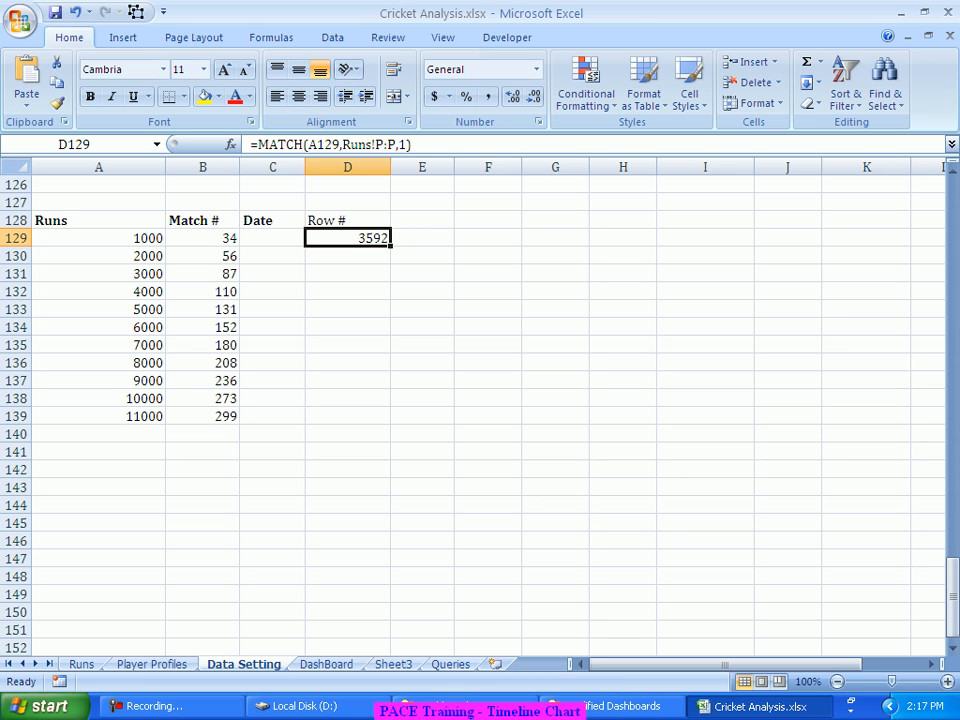
Step: Copy the MATCH formula in D129 down the Row # column through D149
{"action": "left_click_drag", "start_coordinate": [391, 245], "coordinate": [391, 567]}
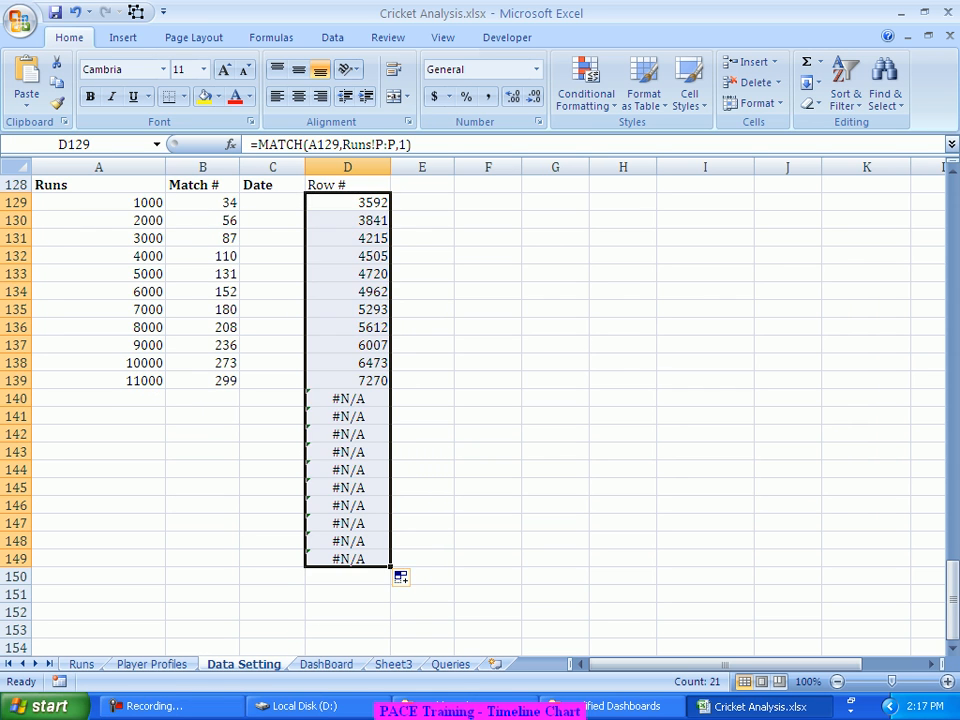
{"action": "scroll", "coordinate": [480, 400], "scroll_direction": "up", "scroll_amount": 2}
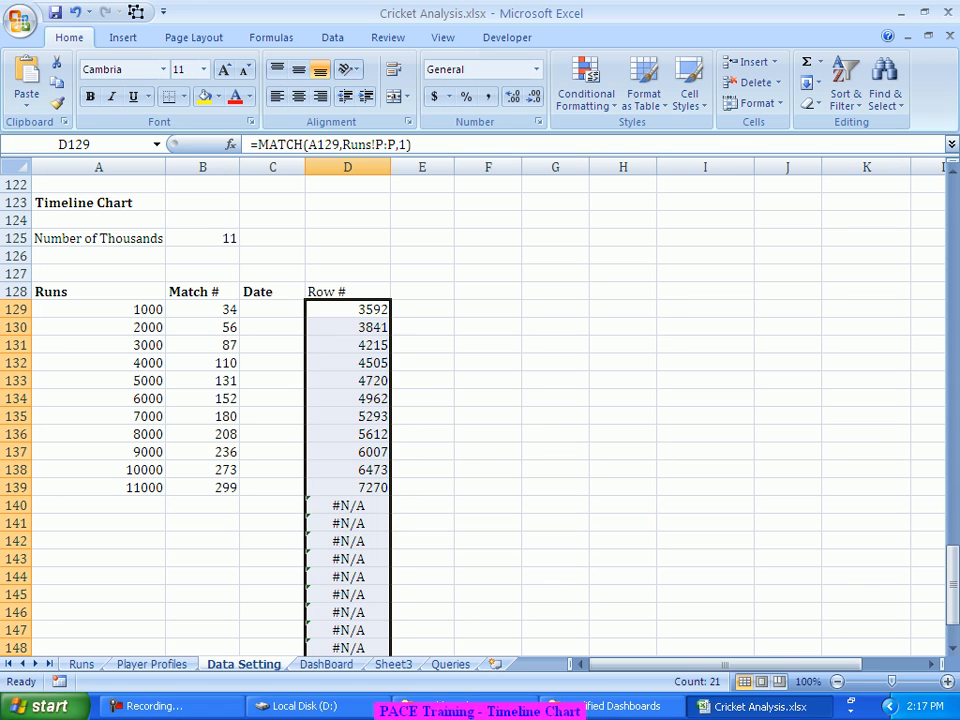
Step: Wrap the MATCH formula in D129 as =IF(A129="","",MATCH(A129,Runs!P:P,1)) to leave it blank when Runs is empty
{"action": "left_click", "coordinate": [348, 310]}
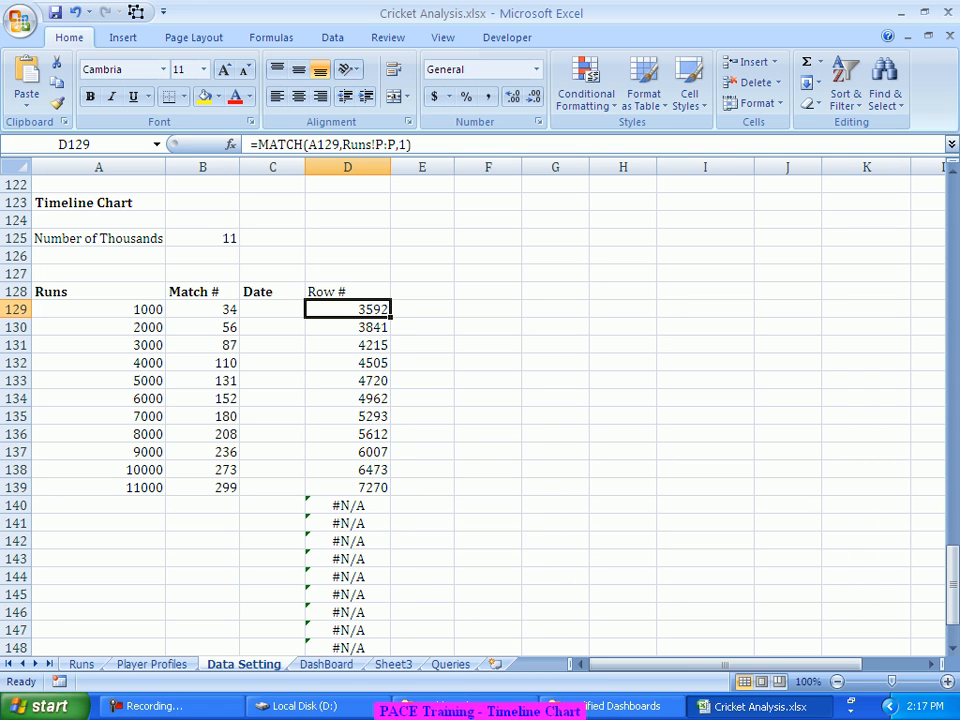
{"action": "key", "text": "F2"}
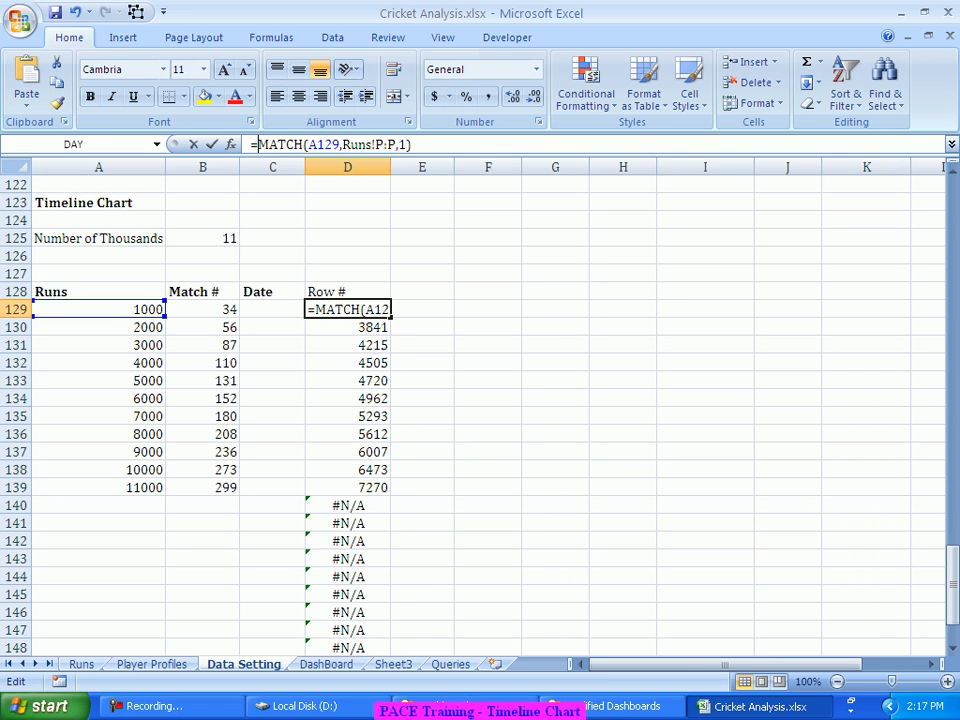
{"action": "type", "text": "IF("}
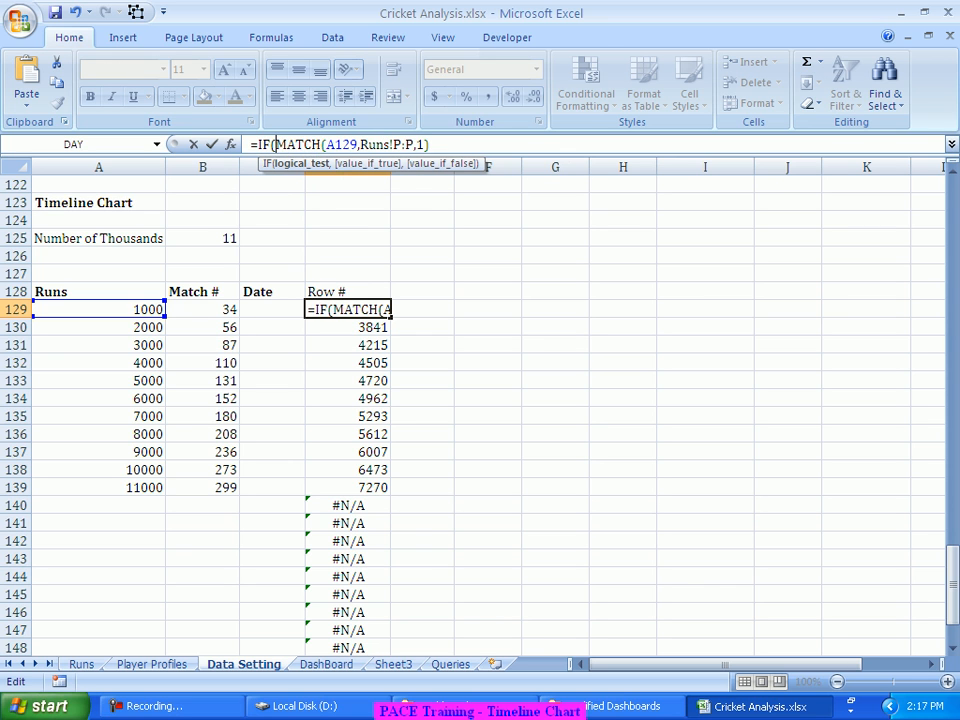
{"action": "left_click", "coordinate": [99, 310]}
{"action": "type", "text": "=\""}
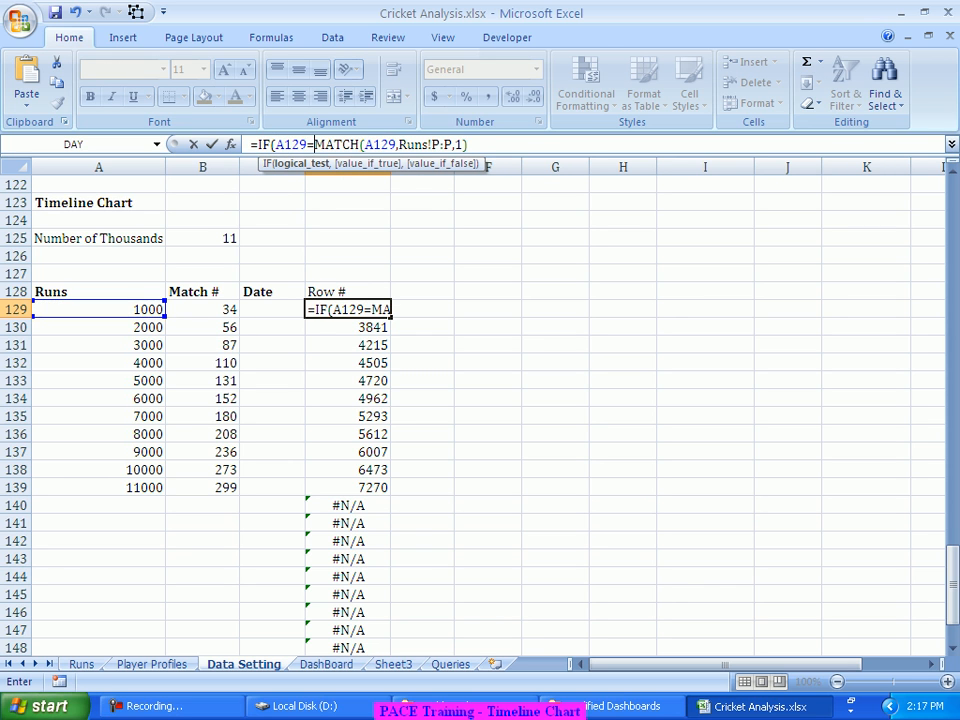
{"action": "type", "text": "\","}
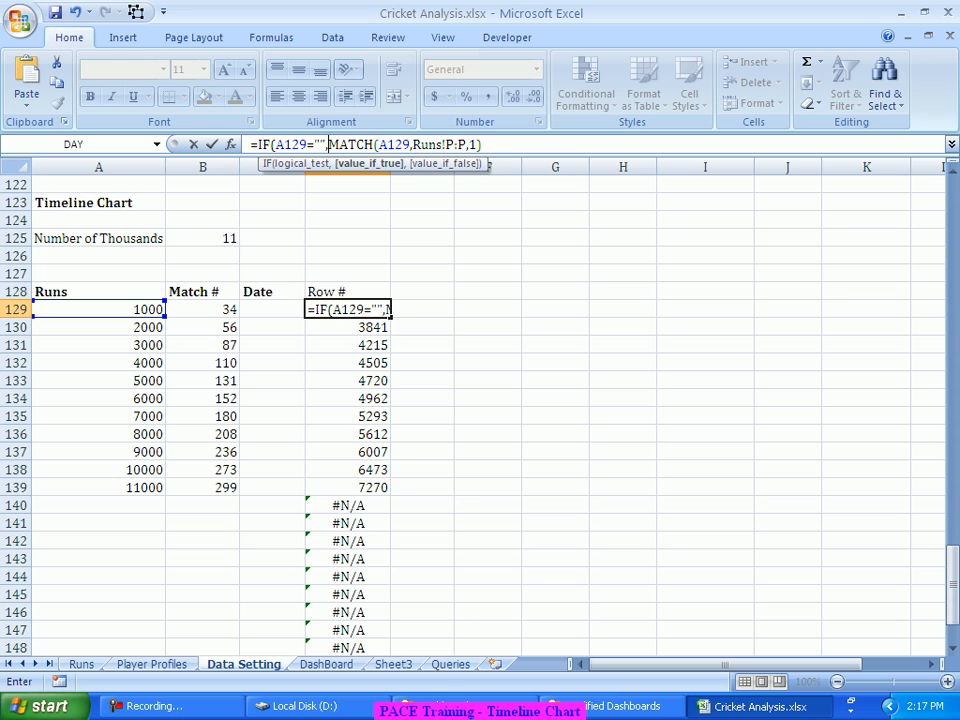
{"action": "type", "text": "\"\","}
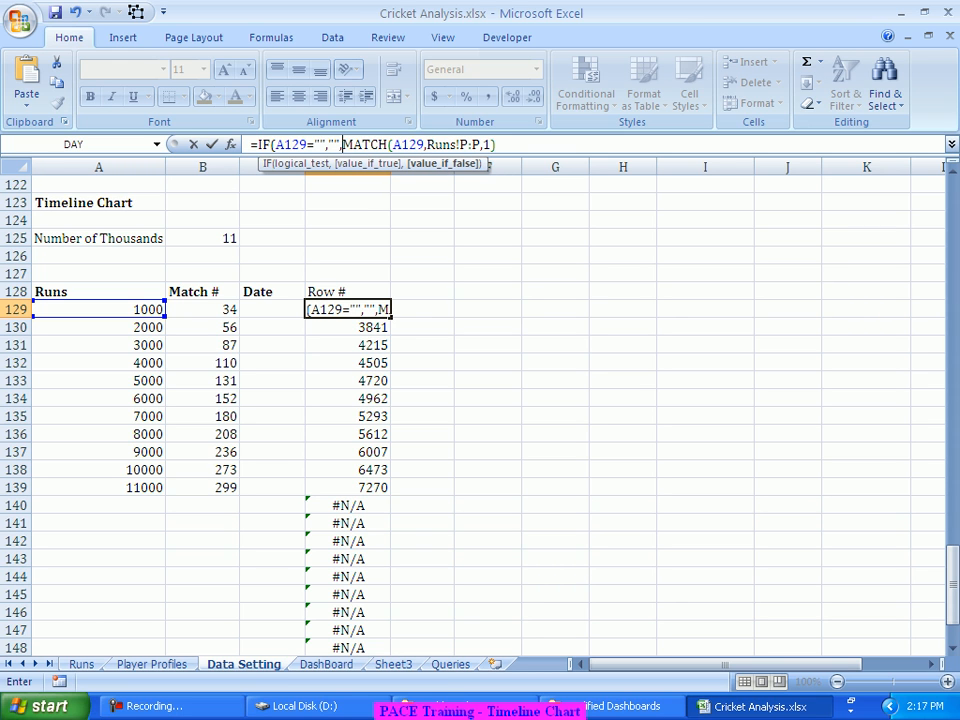
{"action": "left_click", "coordinate": [497, 145]}
{"action": "type", "text": ")"}
{"action": "key", "text": "Return"}
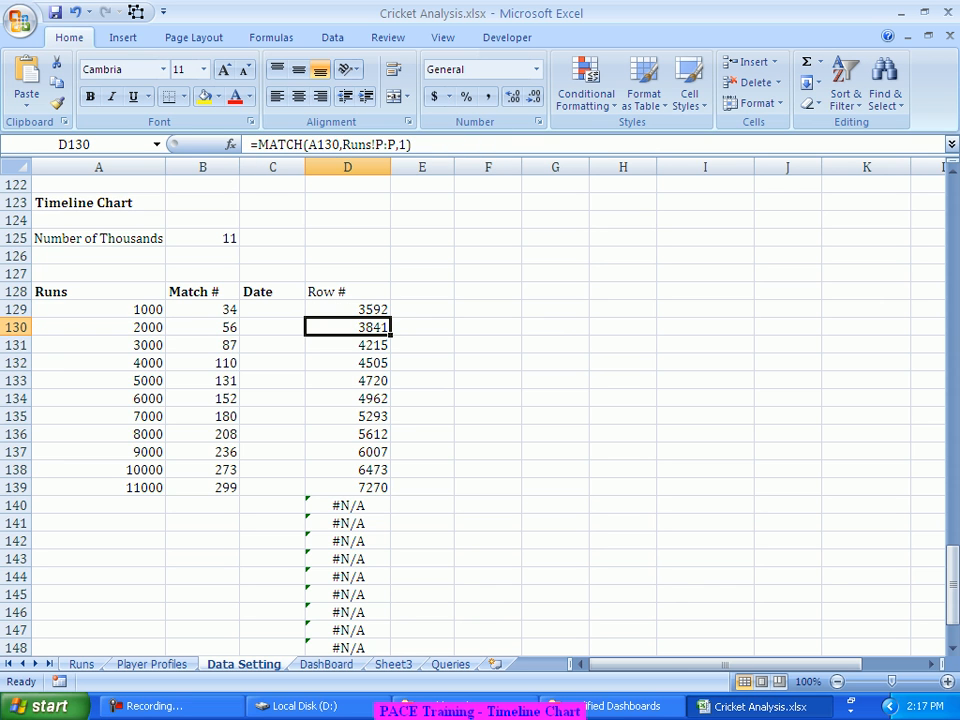
Step: Copy the IF-wrapped formula in D129 down the Row # column through D149
{"action": "left_click", "coordinate": [348, 309]}
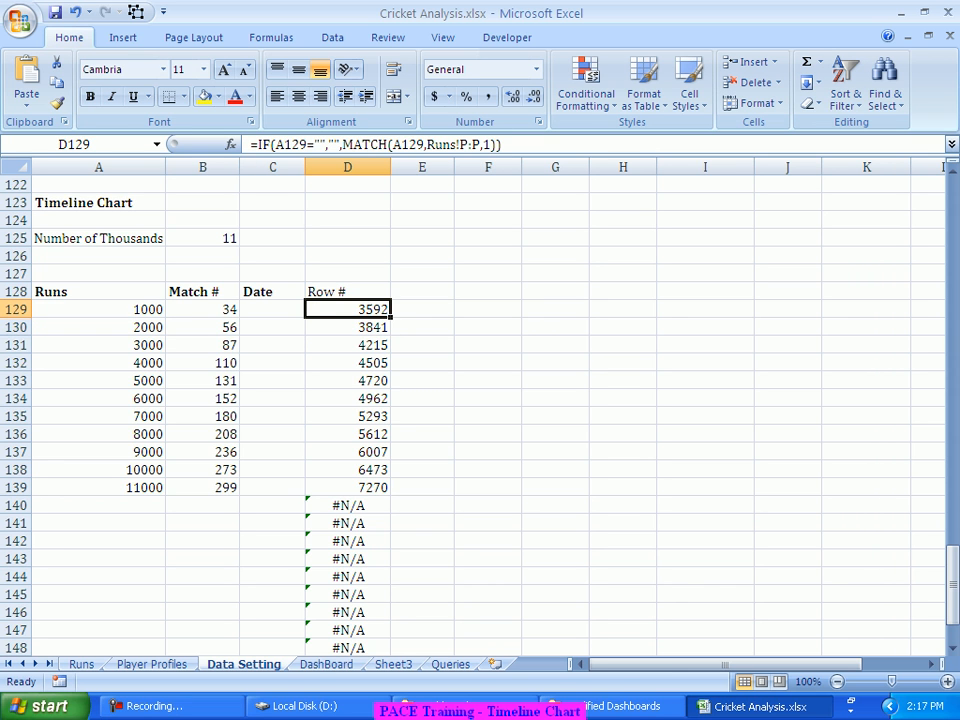
{"action": "double_click", "coordinate": [390, 318]}
{"action": "scroll", "coordinate": [390, 318], "scroll_direction": "down", "scroll_amount": 3}
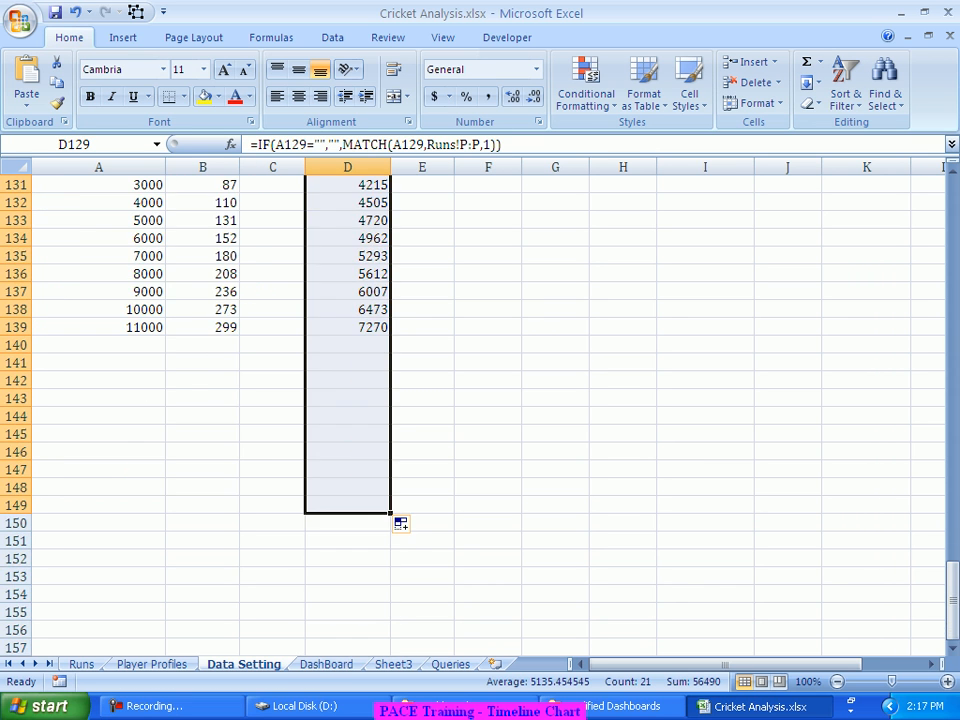
{"action": "left_click", "coordinate": [422, 327]}
{"action": "scroll", "coordinate": [422, 327], "scroll_direction": "up", "scroll_amount": 2}
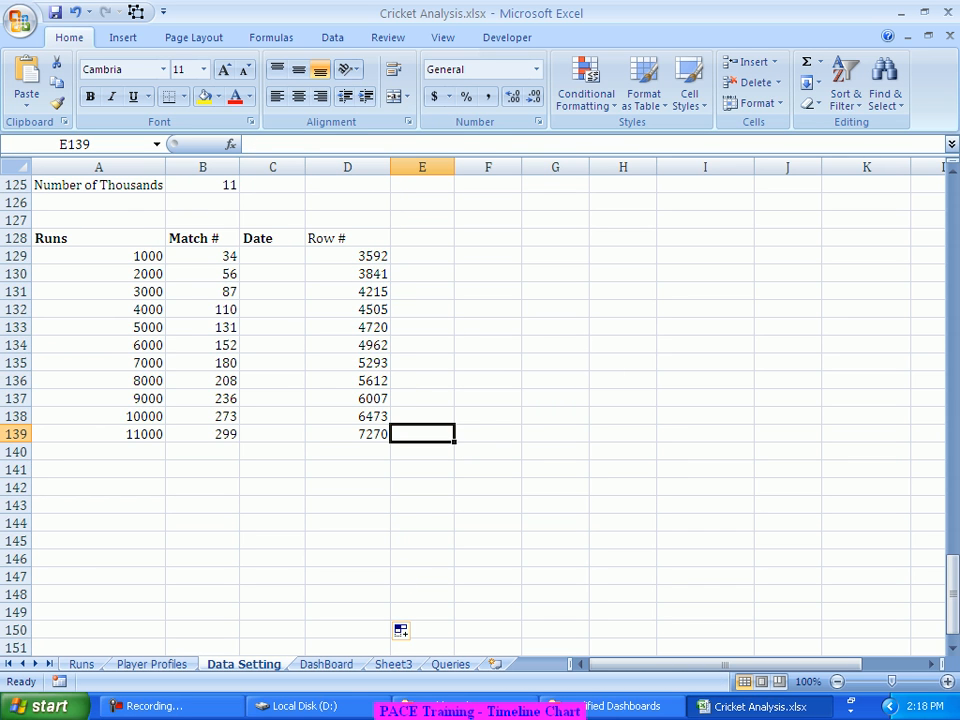
Step: Go to A3592 on the Runs sheet and examine the player names and column P cumulative runs around that row
{"action": "left_click", "coordinate": [348, 256]}
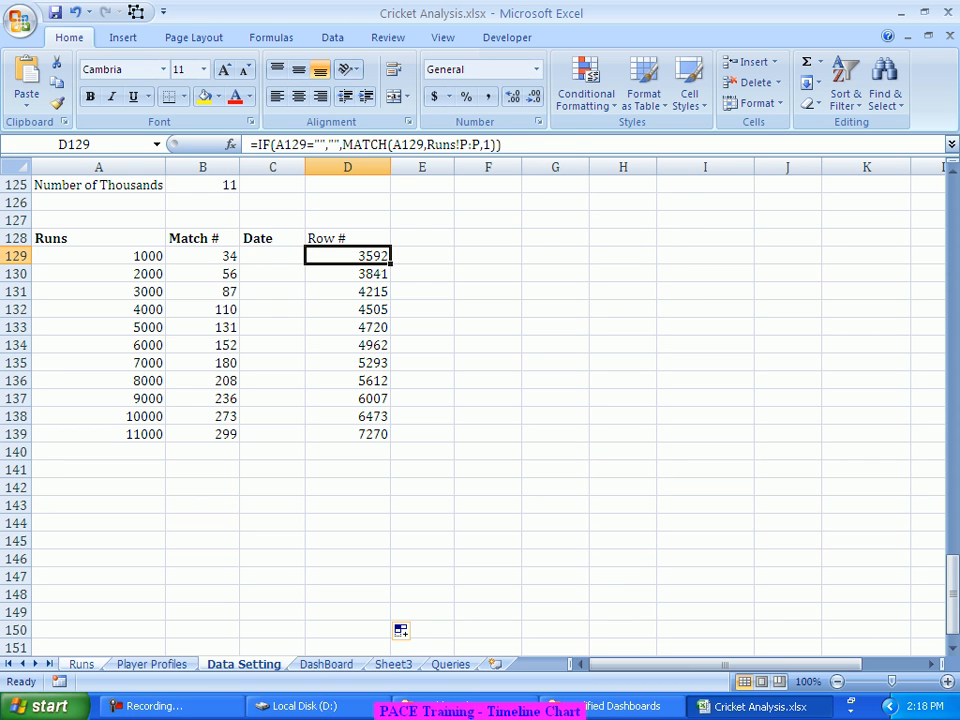
{"action": "left_click", "coordinate": [81, 664]}
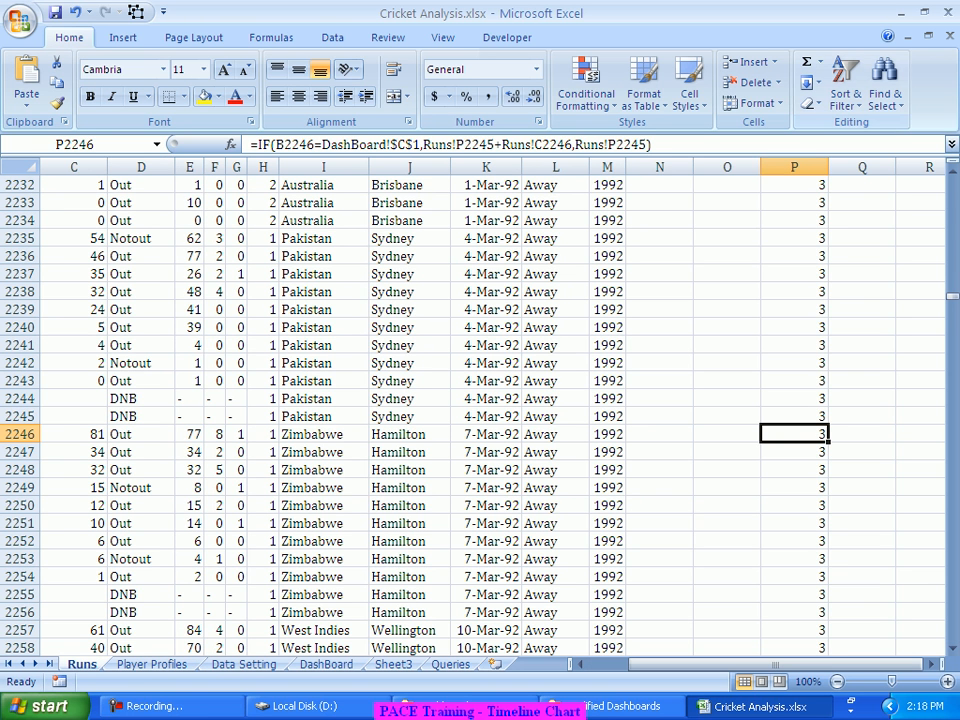
{"action": "left_click", "coordinate": [884, 95]}
{"action": "left_click", "coordinate": [838, 165]}
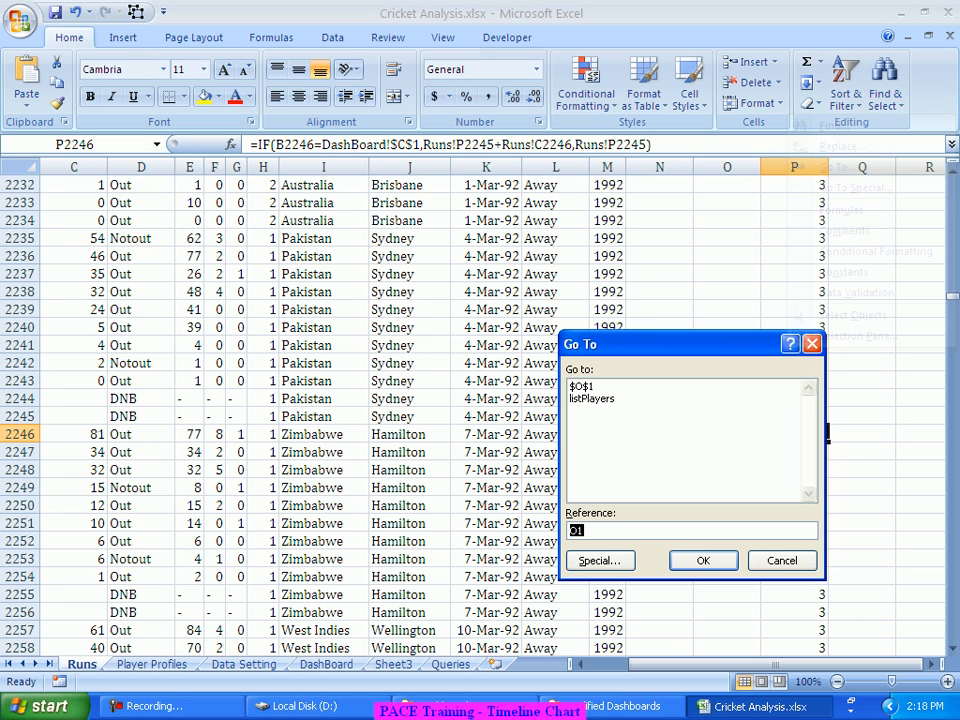
{"action": "type", "text": "A"}
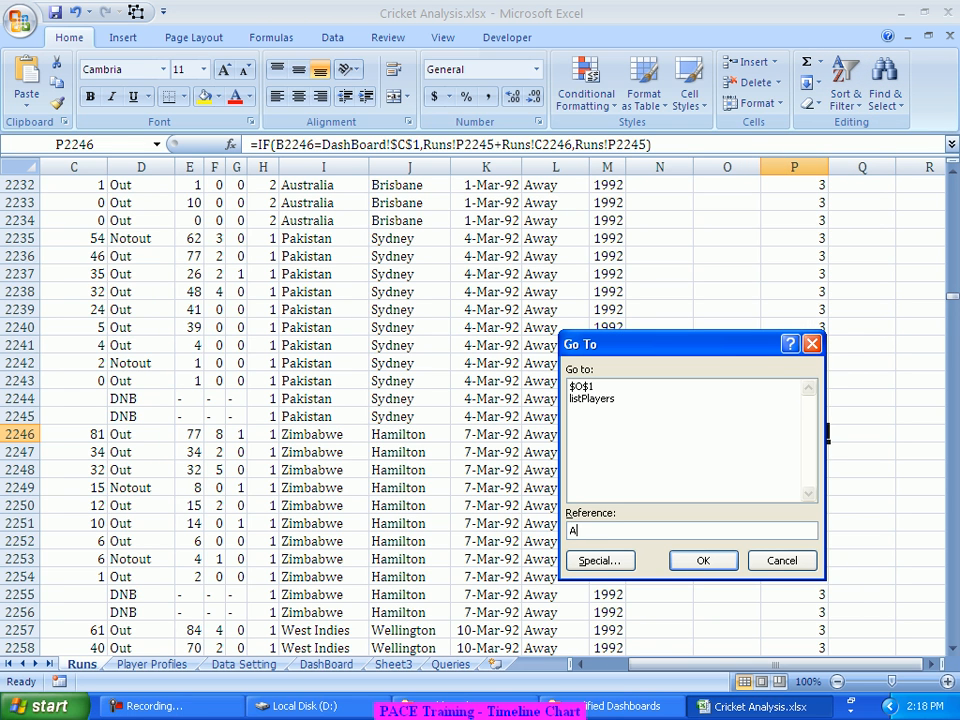
{"action": "type", "text": "35"}
{"action": "type", "text": "2"}
{"action": "key", "text": "Return"}
{"action": "scroll", "coordinate": [480, 410], "scroll_direction": "down", "scroll_amount": 2}
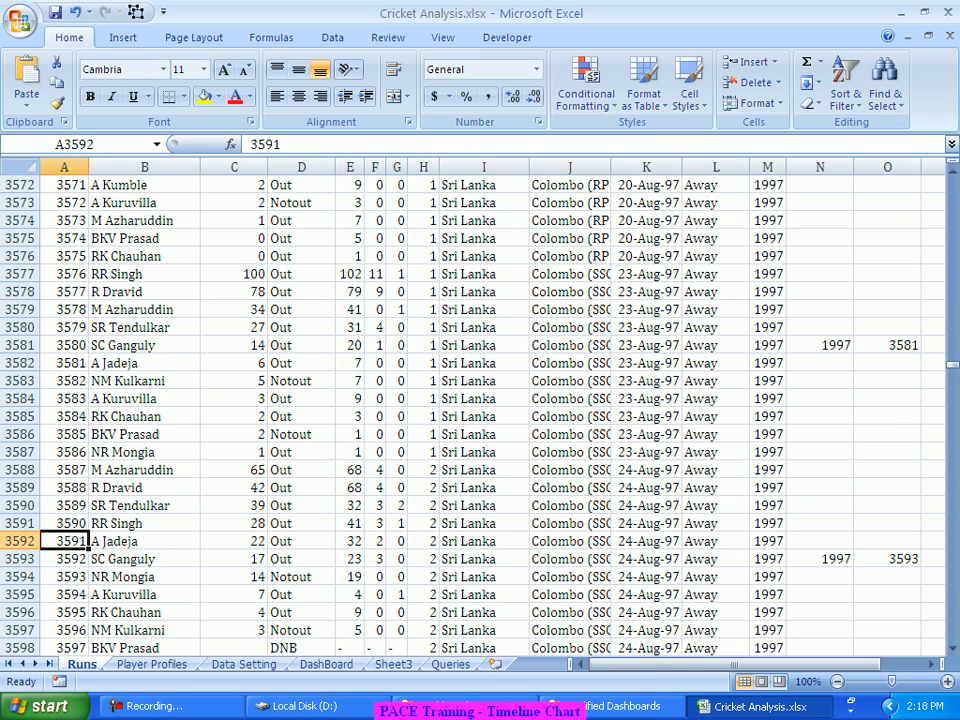
{"action": "left_click", "coordinate": [144, 559]}
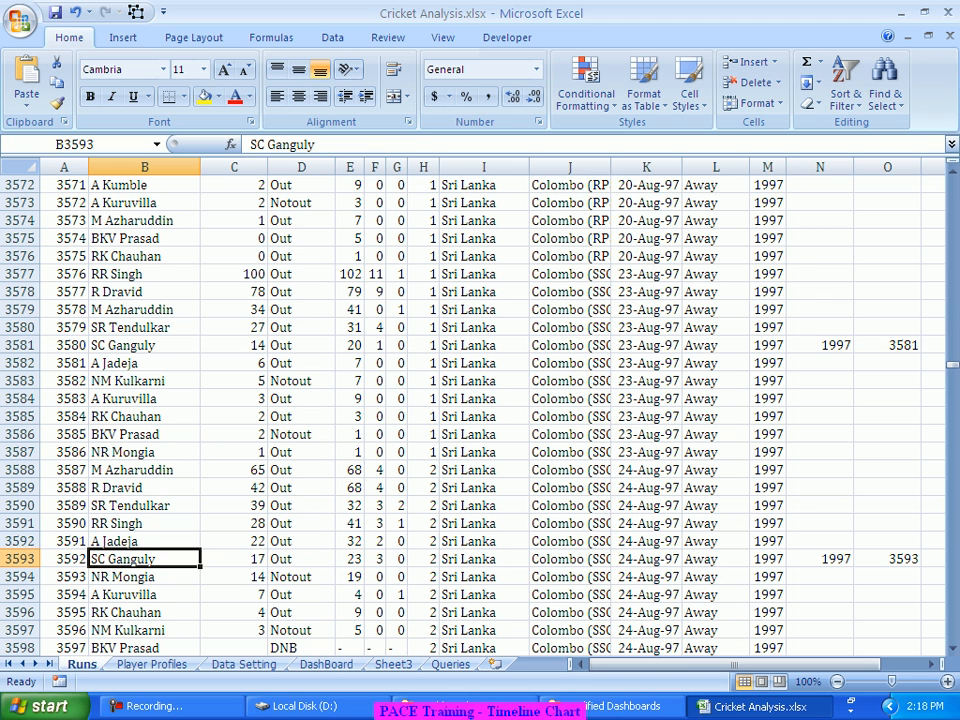
{"action": "left_click", "coordinate": [64, 559]}
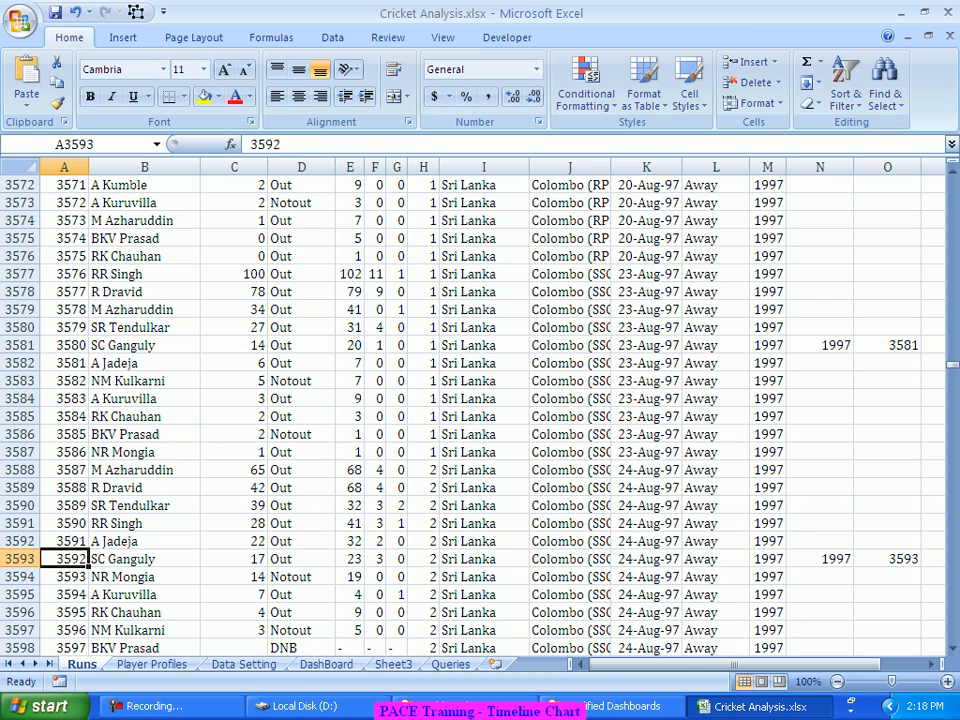
{"action": "left_click_drag", "start_coordinate": [602, 664], "coordinate": [608, 664]}
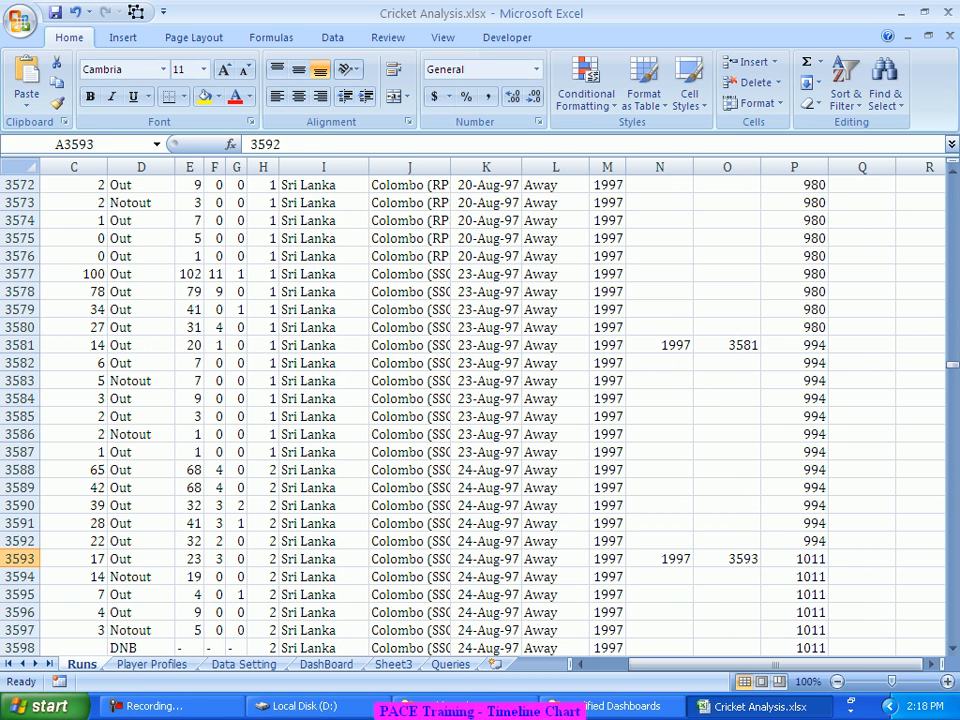
{"action": "left_click", "coordinate": [794, 559]}
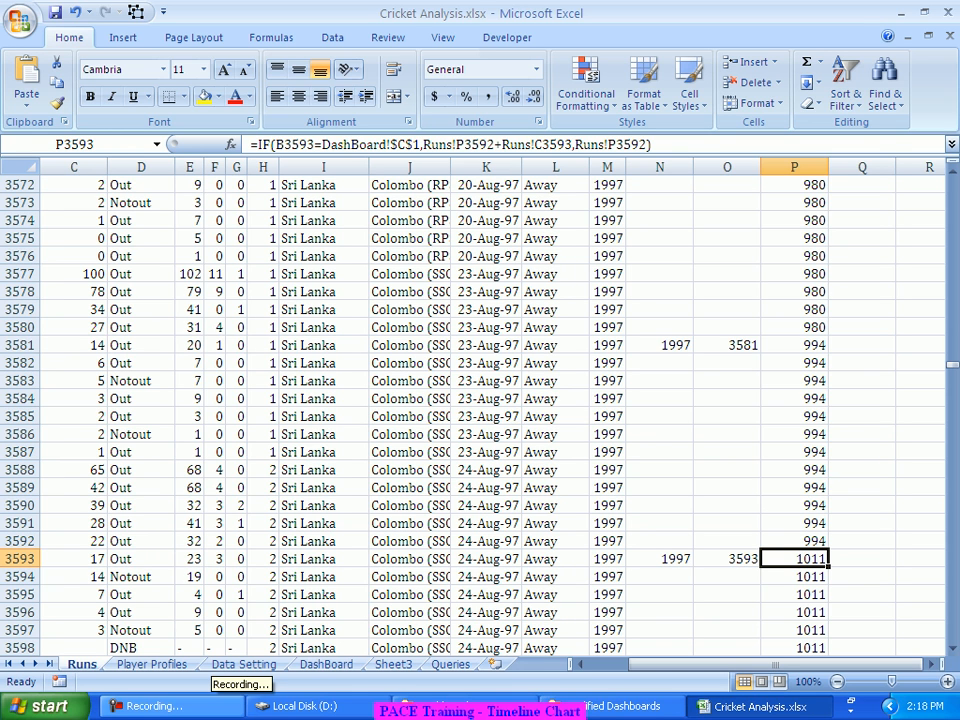
Step: Add +1 after the MATCH part of the D129 formula on the Data Setting sheet and copy it down through D149
{"action": "left_click", "coordinate": [244, 664]}
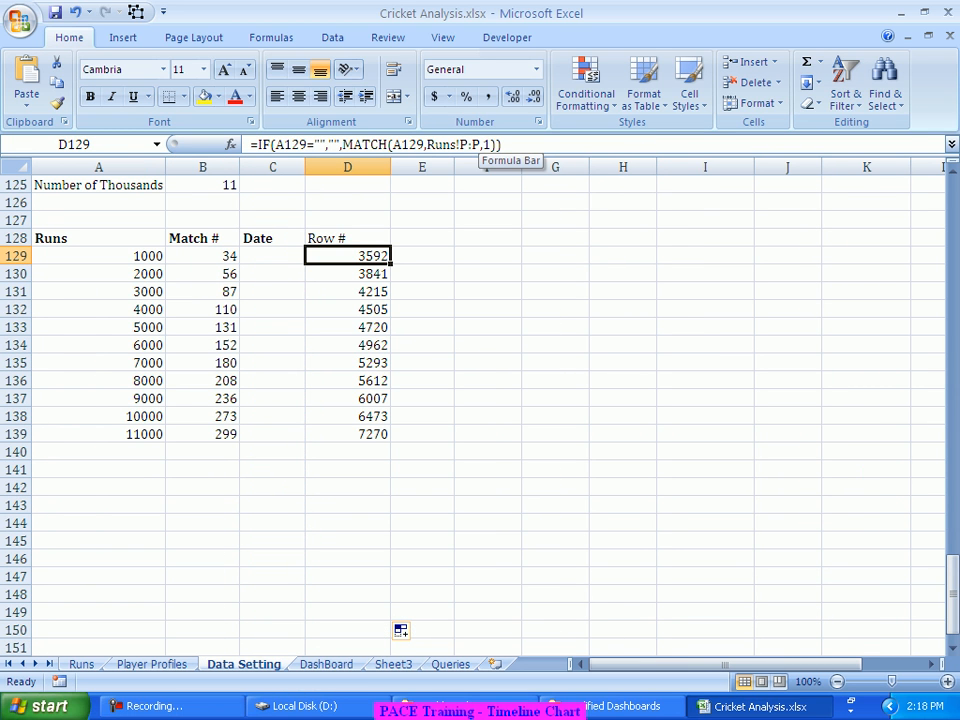
{"action": "left_click", "coordinate": [497, 144]}
{"action": "type", "text": "+1"}
{"action": "key", "text": "Return"}
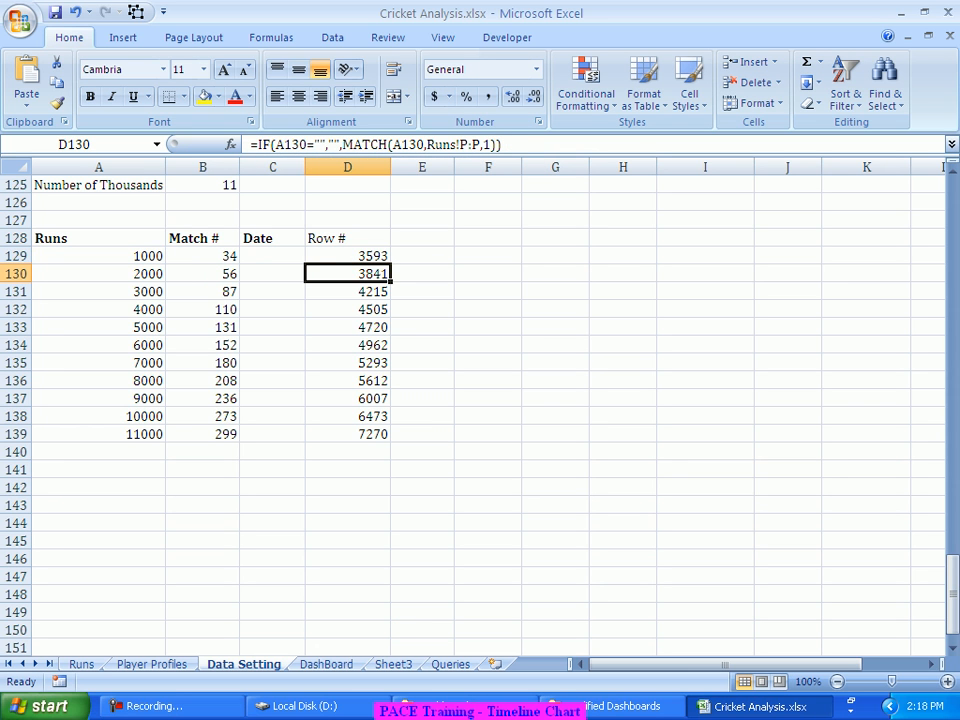
{"action": "key", "text": "Up"}
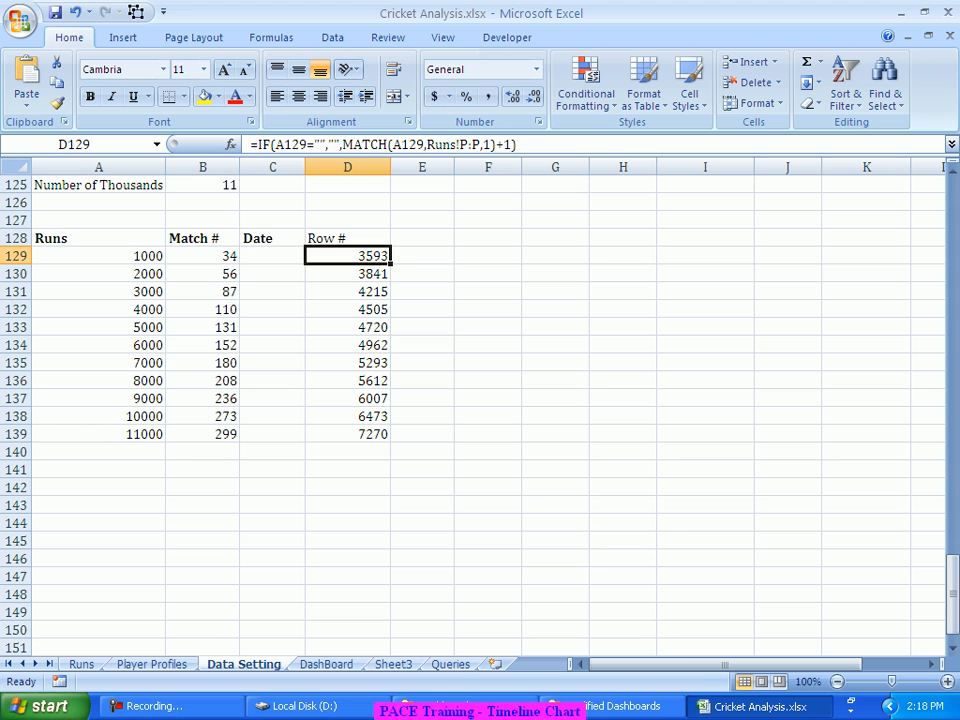
{"action": "left_click_drag", "start_coordinate": [390, 263], "coordinate": [390, 619]}
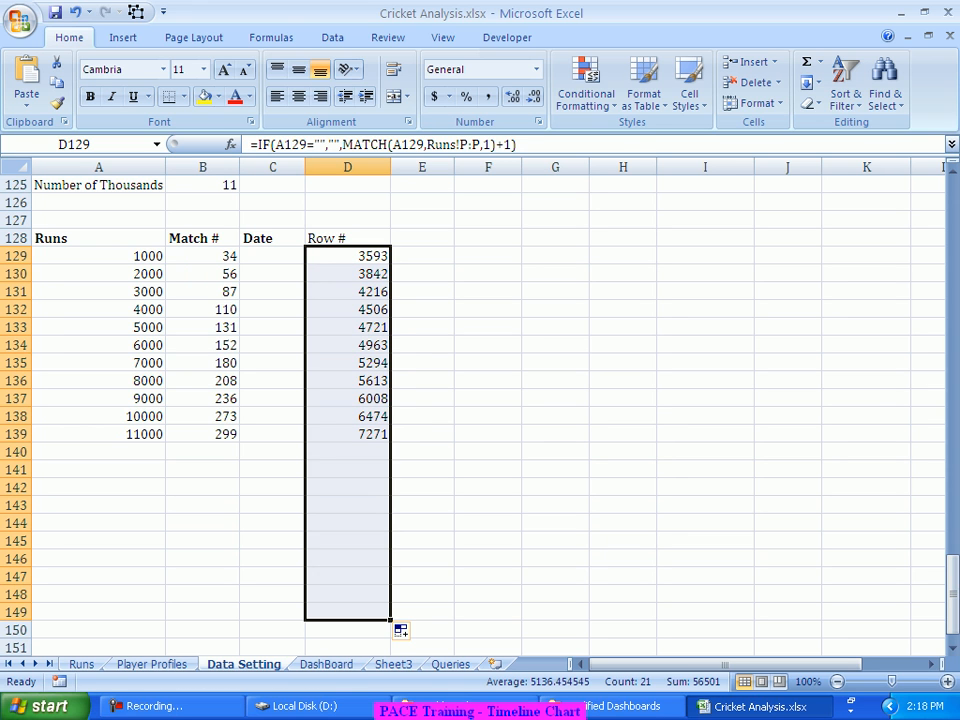
{"action": "left_click", "coordinate": [422, 327]}
Step: Enter =INDEX(Runs!K:K,'Data Setting'!D129) in C129 to retrieve the date for the 1000-run row
{"action": "left_click", "coordinate": [272, 256]}
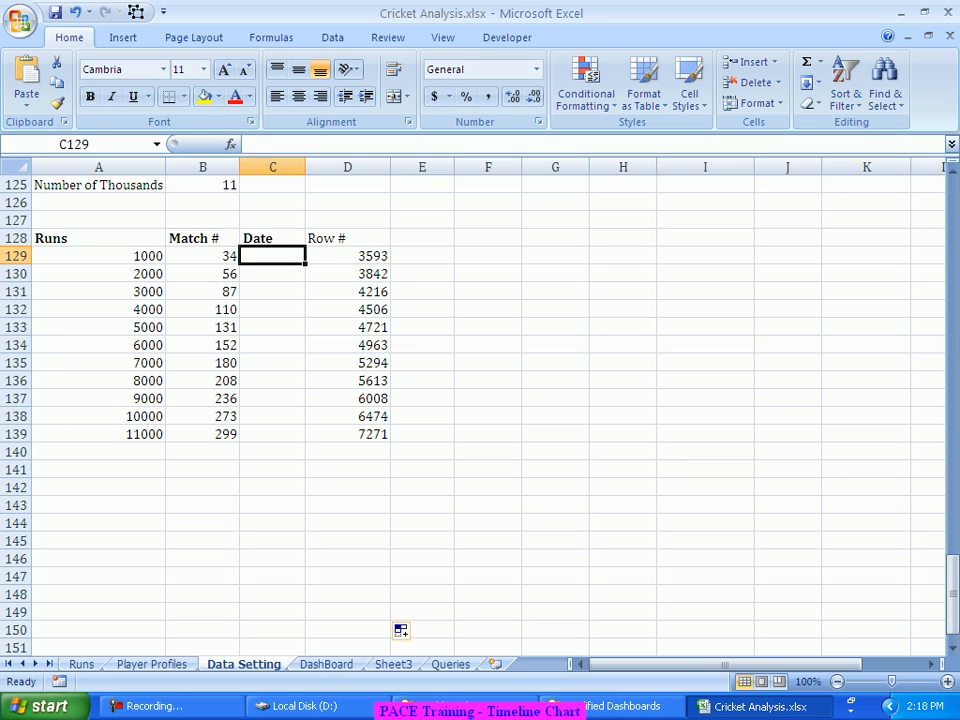
{"action": "type", "text": "=index"}
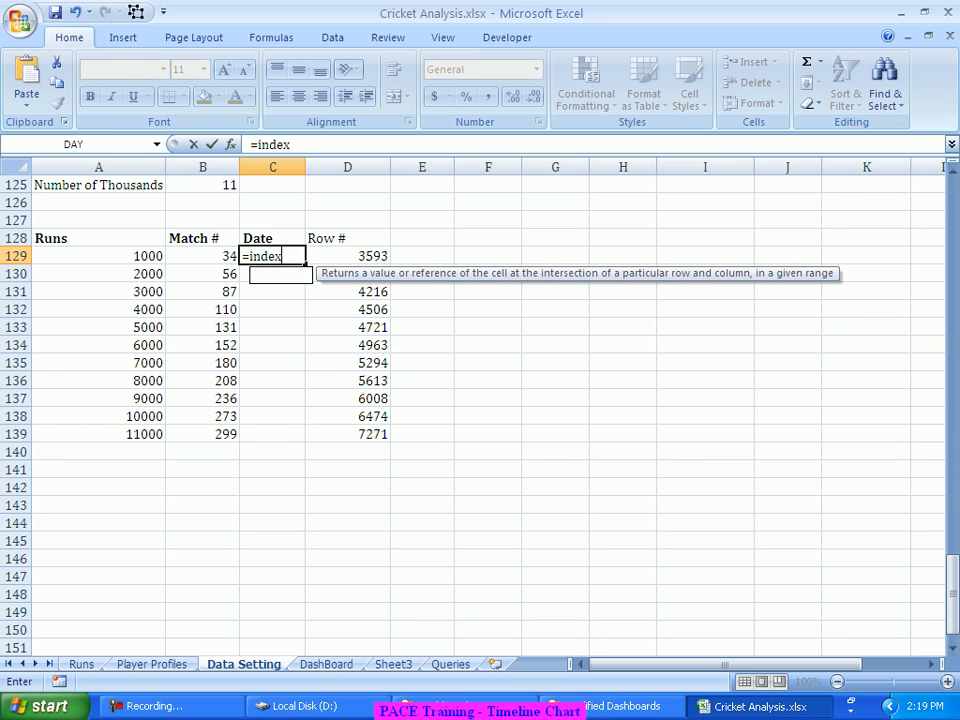
{"action": "key", "text": "Tab"}
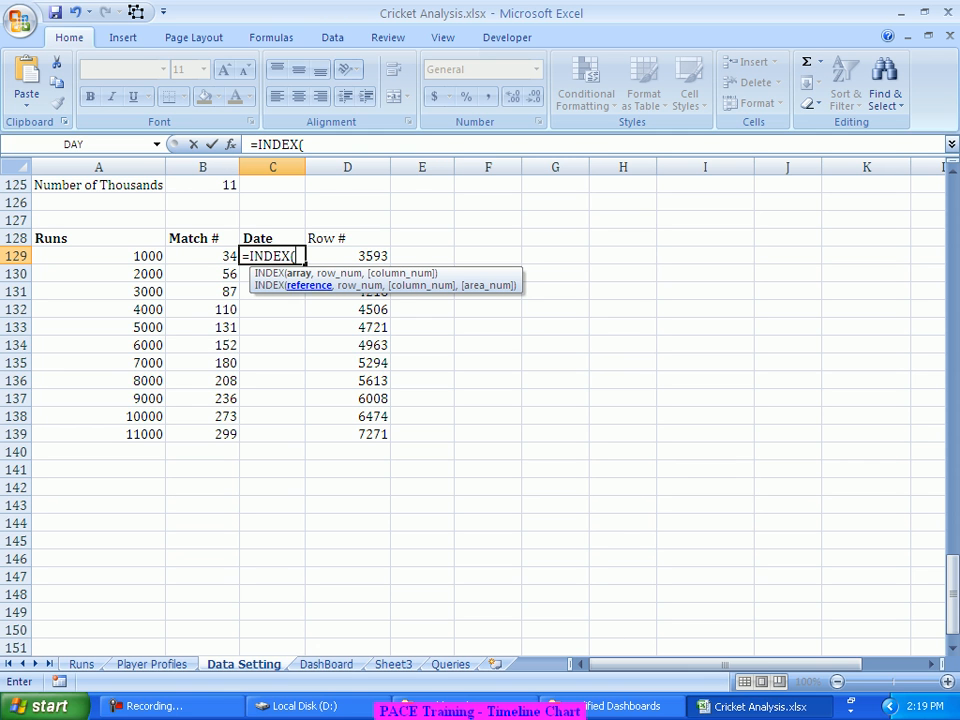
{"action": "left_click", "coordinate": [81, 664]}
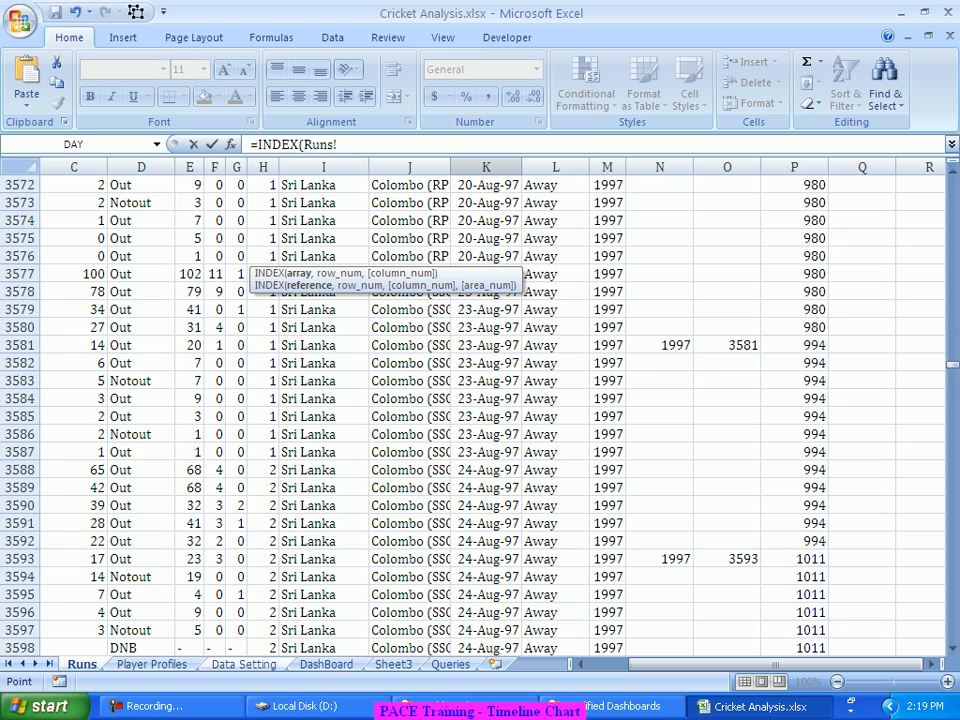
{"action": "left_click", "coordinate": [485, 167]}
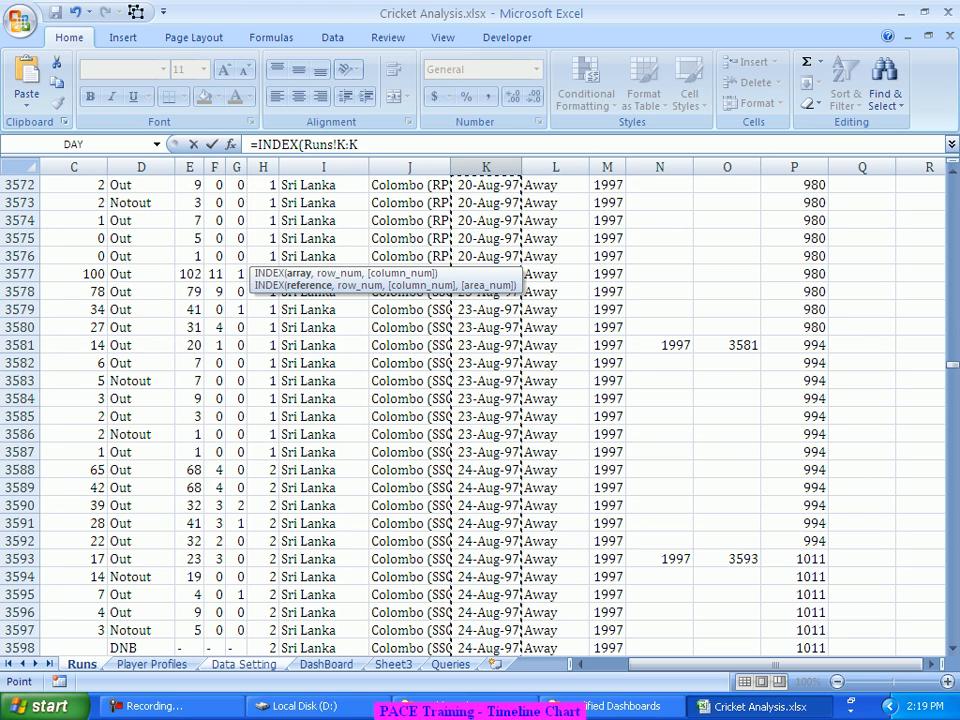
{"action": "type", "text": ","}
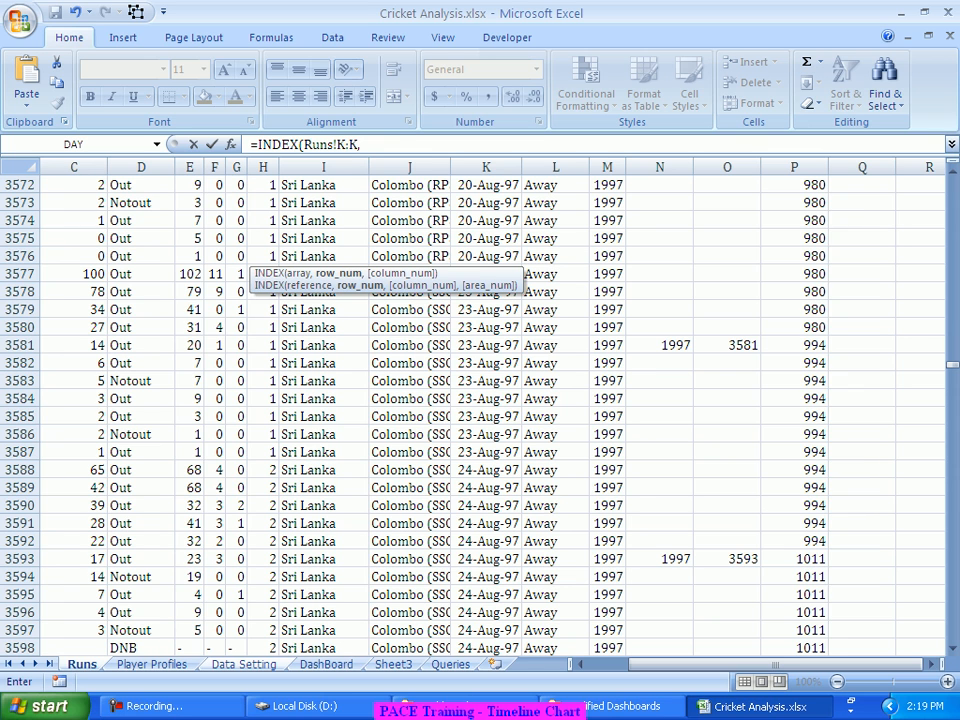
{"action": "left_click", "coordinate": [244, 664]}
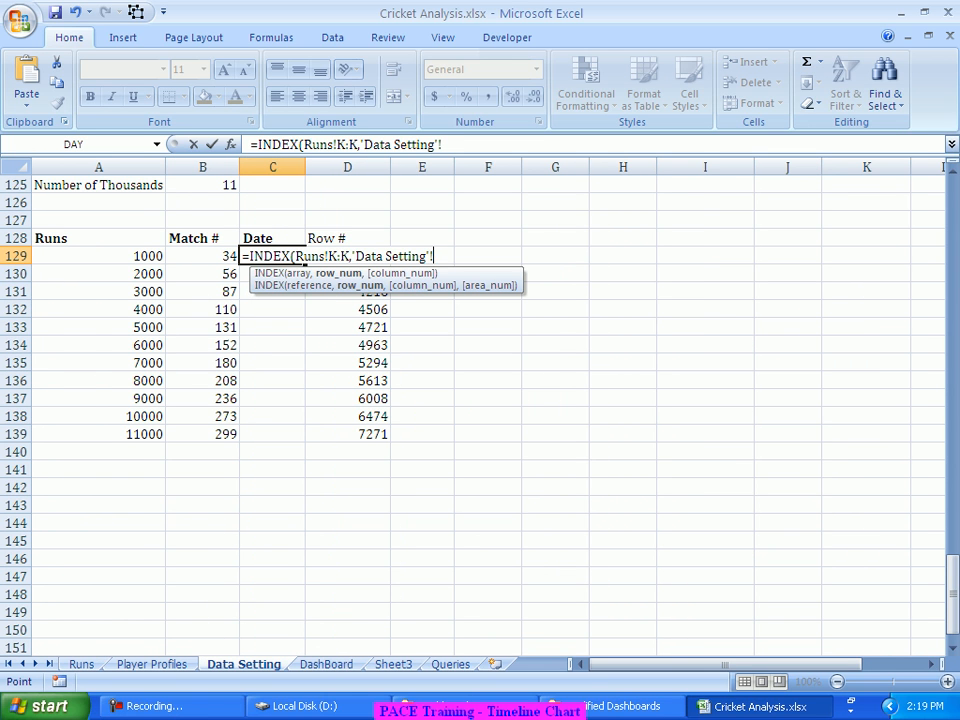
{"action": "left_click", "coordinate": [348, 310]}
{"action": "key", "text": "Up"}
{"action": "key", "text": "Up"}
{"action": "key", "text": "Up"}
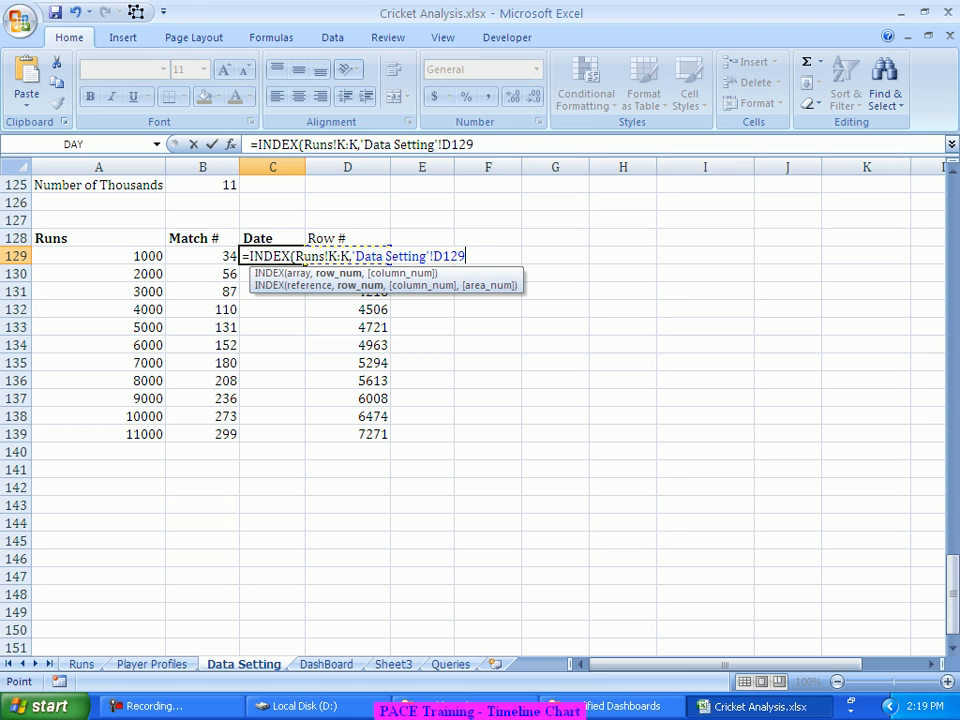
{"action": "type", "text": ")"}
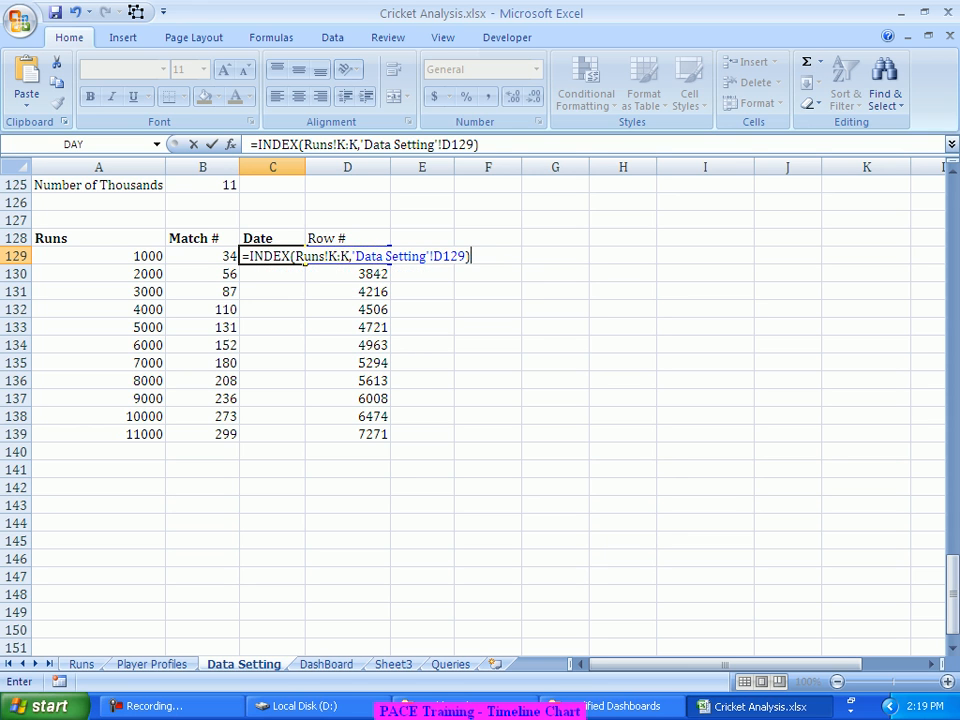
{"action": "key", "text": "Return"}
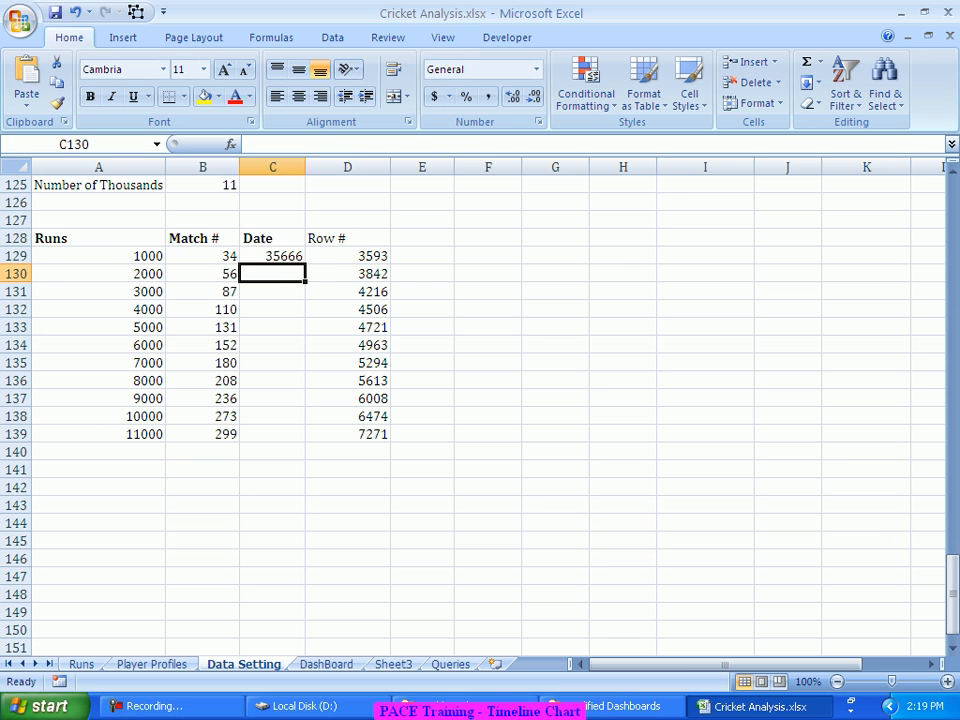
Step: Format cell C129 as a date with the 14-Mar-01 type
{"action": "left_click", "coordinate": [272, 256]}
{"action": "right_click", "coordinate": [273, 257]}
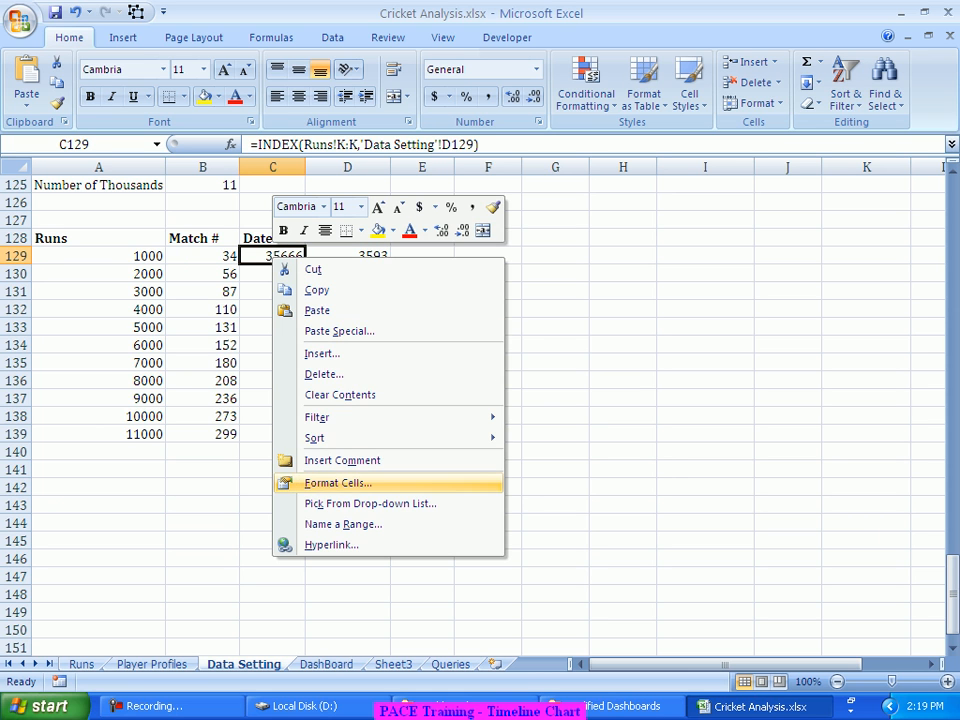
{"action": "left_click", "coordinate": [338, 483]}
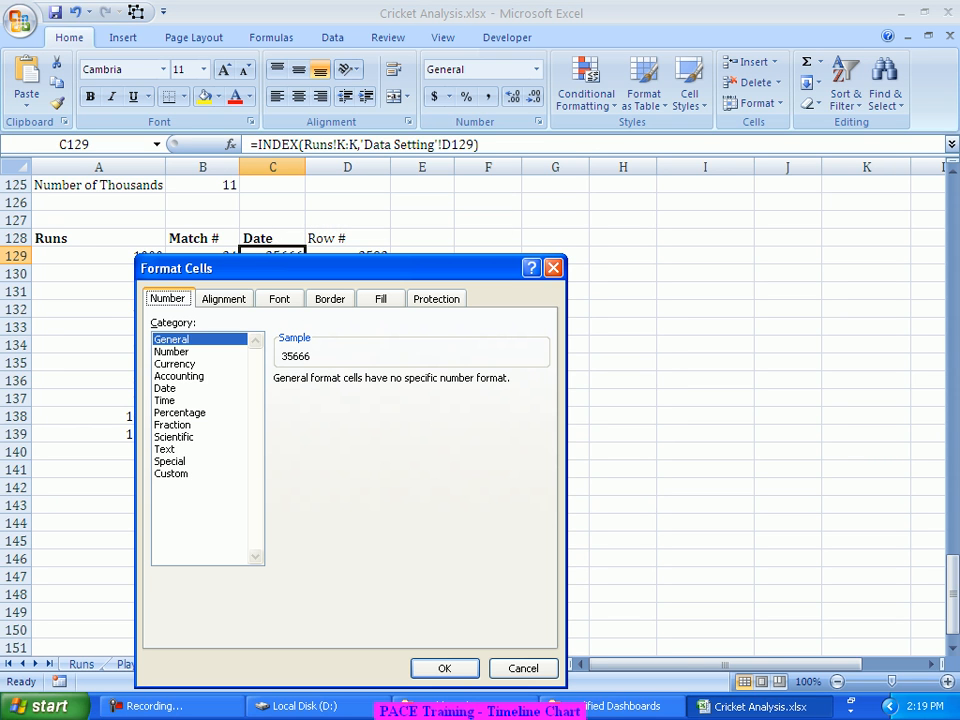
{"action": "left_click", "coordinate": [165, 388]}
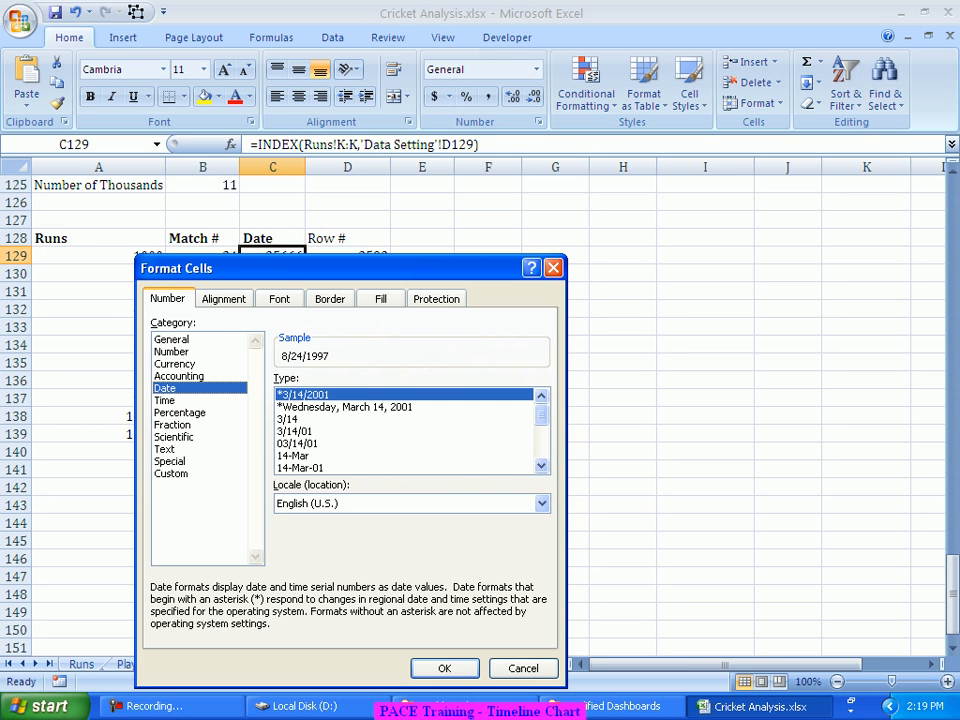
{"action": "left_click", "coordinate": [301, 468]}
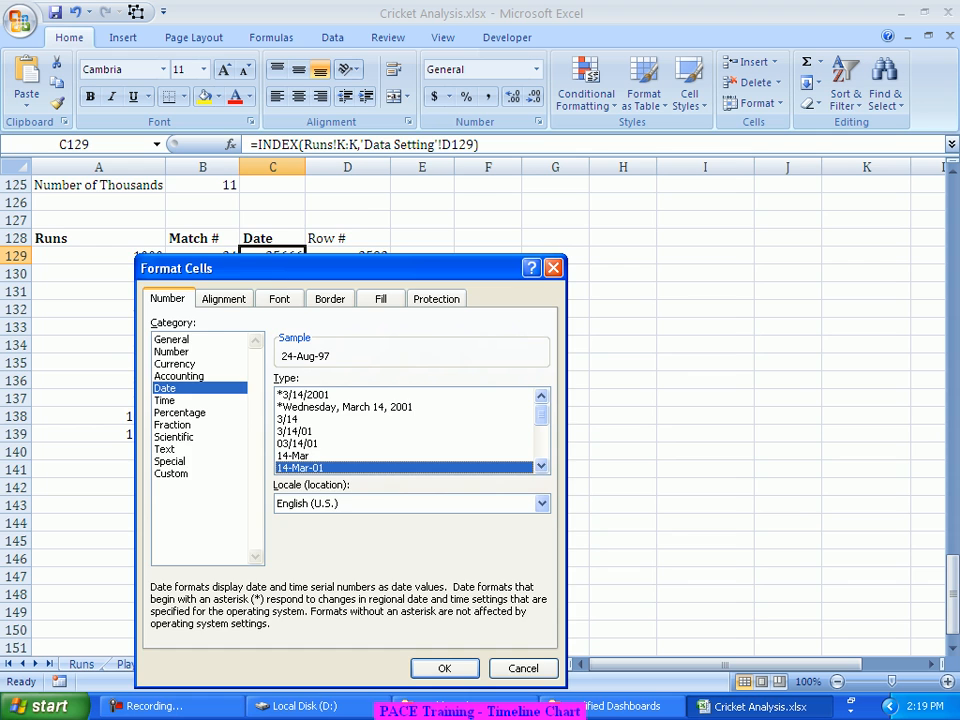
{"action": "key", "text": "Return"}
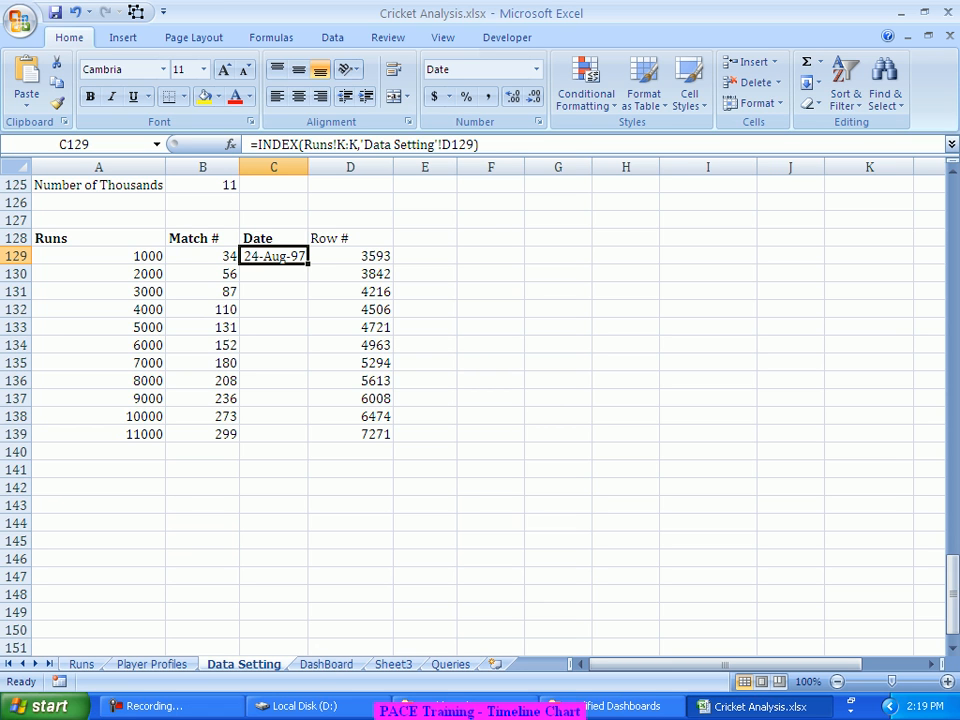
Step: Copy the INDEX formula in C129 down the Date column through C153
{"action": "left_click_drag", "start_coordinate": [307, 263], "coordinate": [290, 652]}
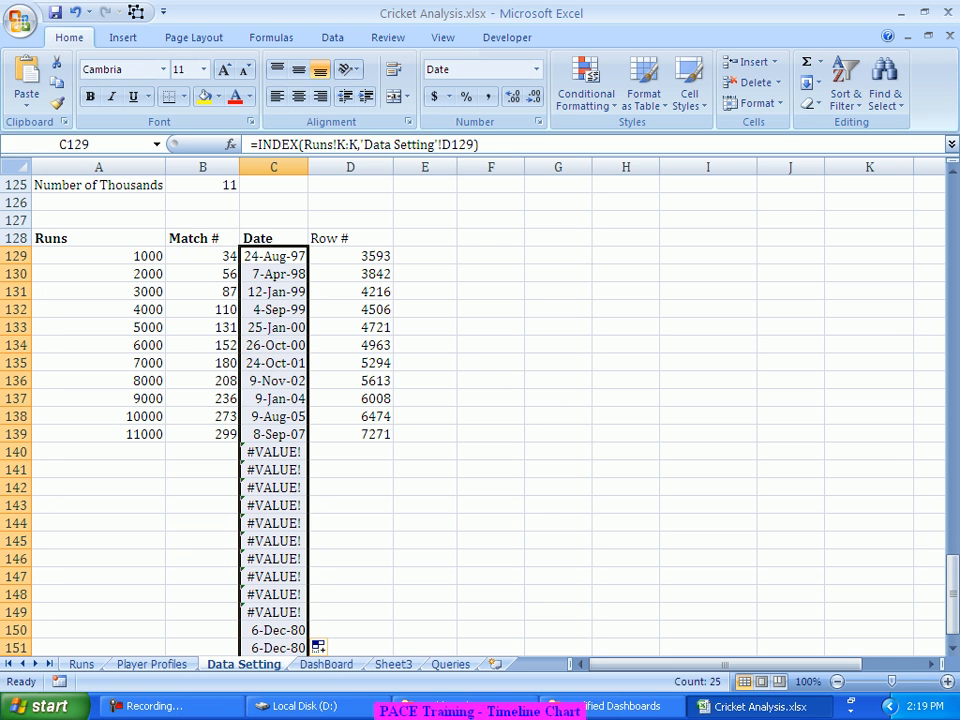
{"action": "scroll", "coordinate": [480, 400], "scroll_direction": "down", "scroll_amount": 2}
{"action": "scroll", "coordinate": [480, 400], "scroll_direction": "up", "scroll_amount": 2}
Step: Wrap the C129 formula in an IF that leaves blank Runs rows empty: =IF(A129="","",INDEX(Runs!K:K,'Data Setting'!D129))
{"action": "left_click", "coordinate": [273, 256]}
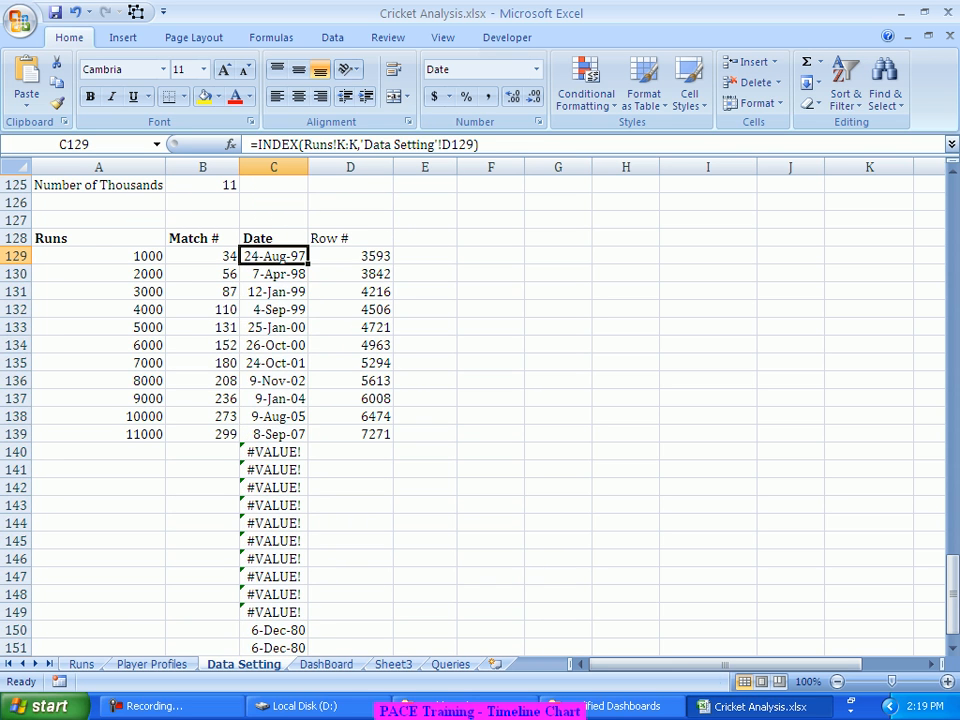
{"action": "left_click", "coordinate": [258, 145]}
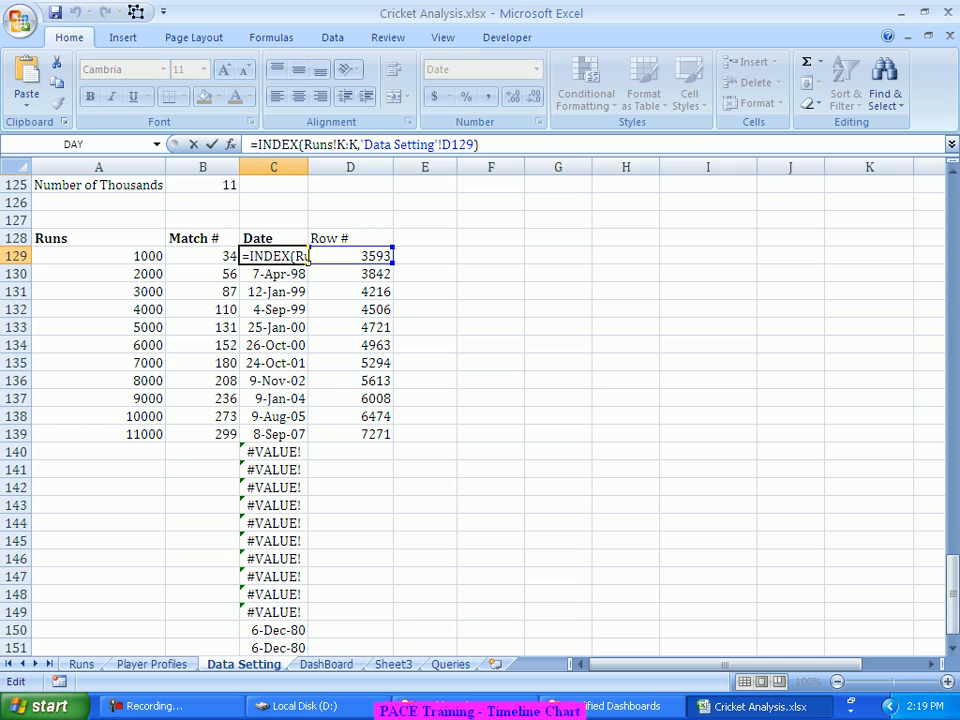
{"action": "type", "text": "IF("}
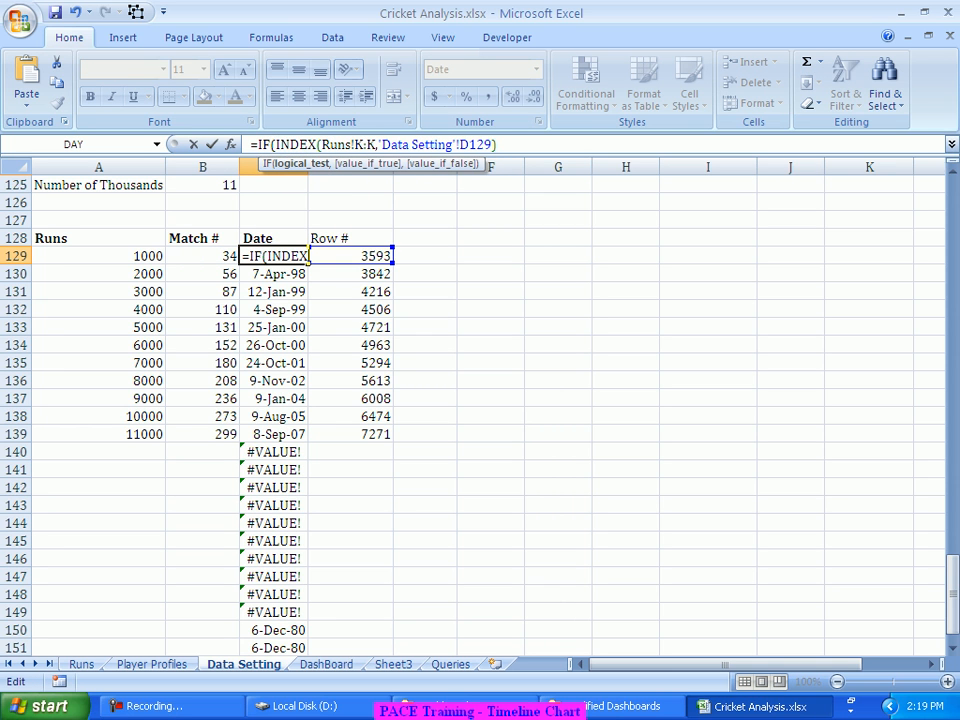
{"action": "left_click", "coordinate": [98, 256]}
{"action": "type", "text": "=\"\","}
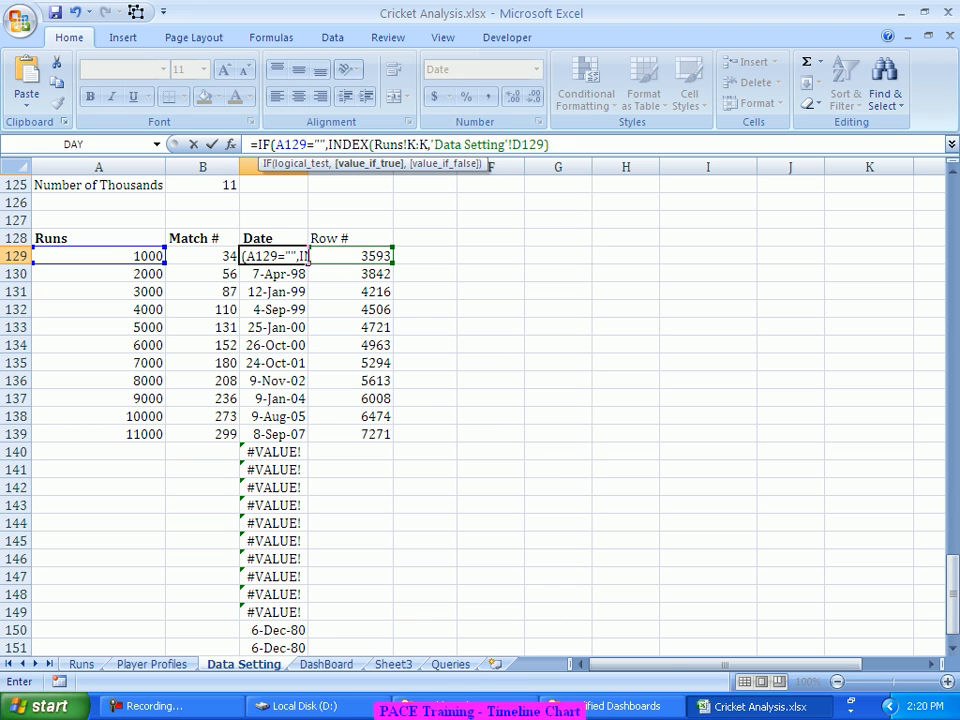
{"action": "type", "text": "\"\","}
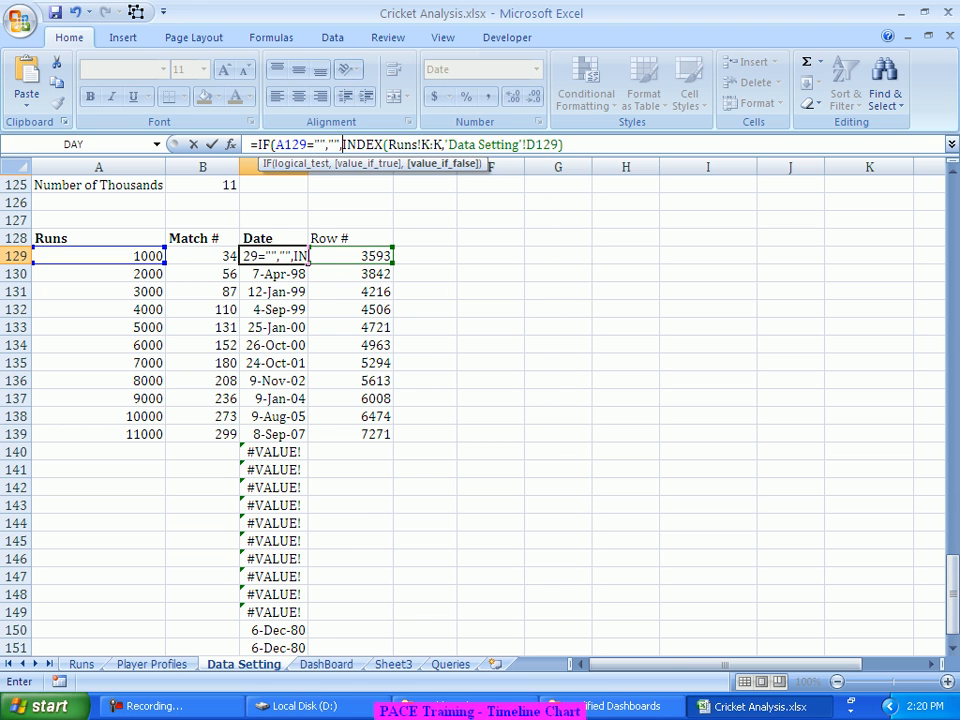
{"action": "left_click", "coordinate": [565, 144]}
{"action": "type", "text": "))"}
{"action": "key", "text": "Return"}
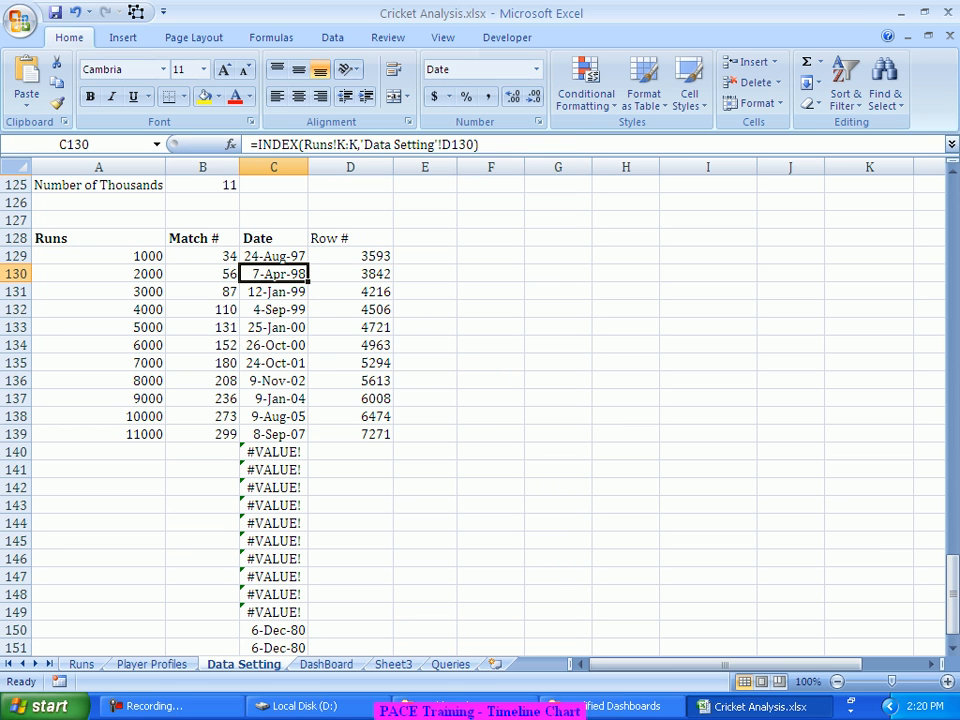
Step: Copy the IF-wrapped date formula in C129 down the Date column through C153
{"action": "left_click", "coordinate": [274, 256]}
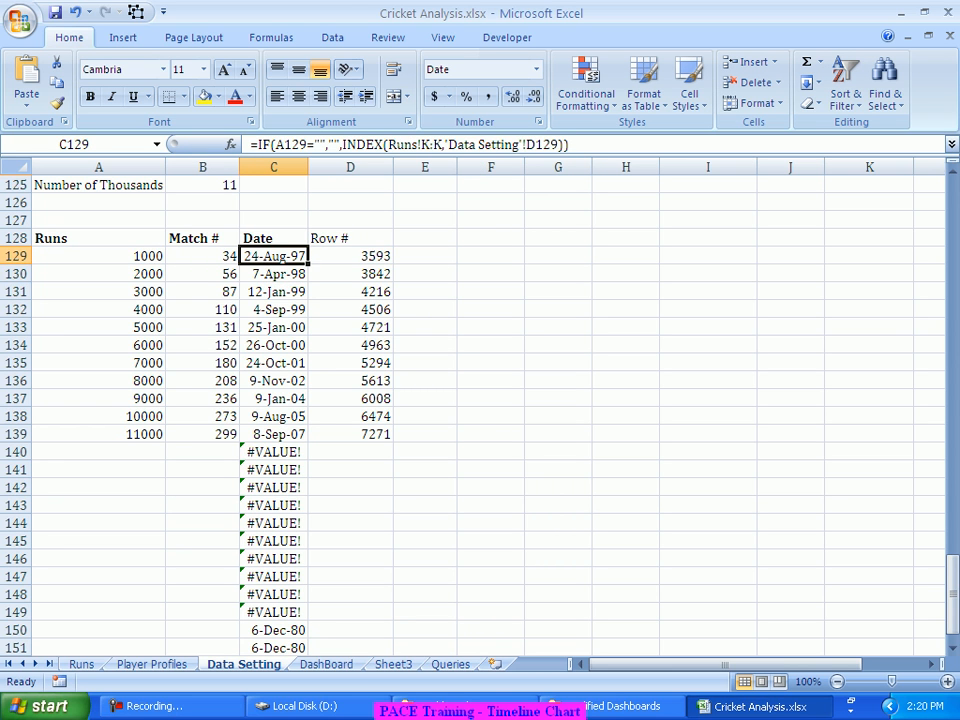
{"action": "left_click_drag", "start_coordinate": [307, 264], "coordinate": [305, 645]}
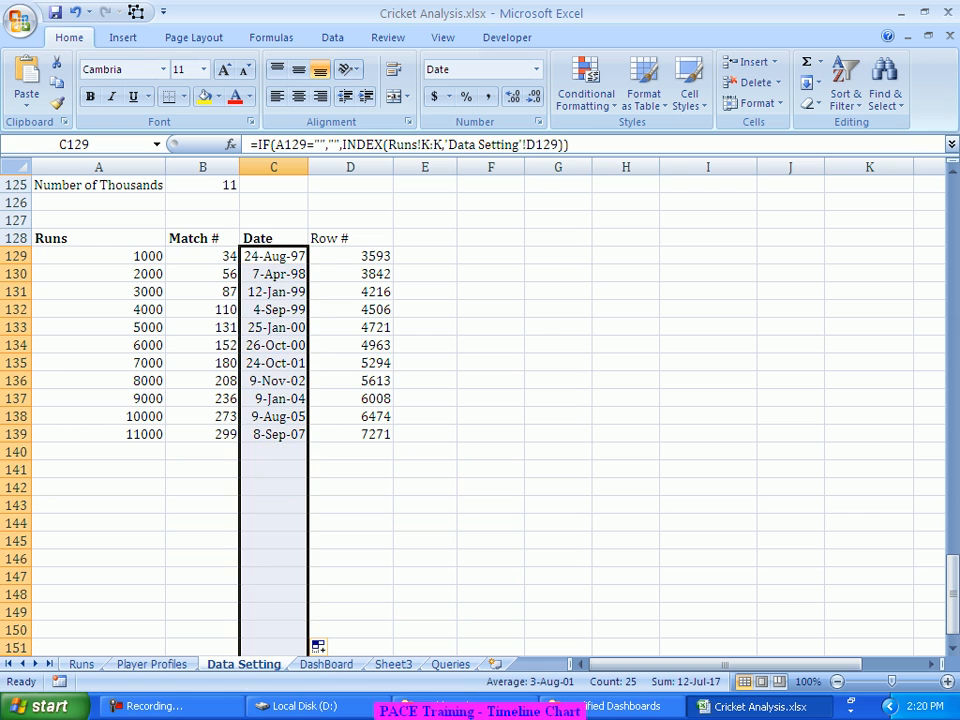
{"action": "left_click", "coordinate": [350, 523]}
{"action": "scroll", "coordinate": [350, 523], "scroll_direction": "down", "scroll_amount": 2}
{"action": "scroll", "coordinate": [350, 523], "scroll_direction": "up", "scroll_amount": 3}
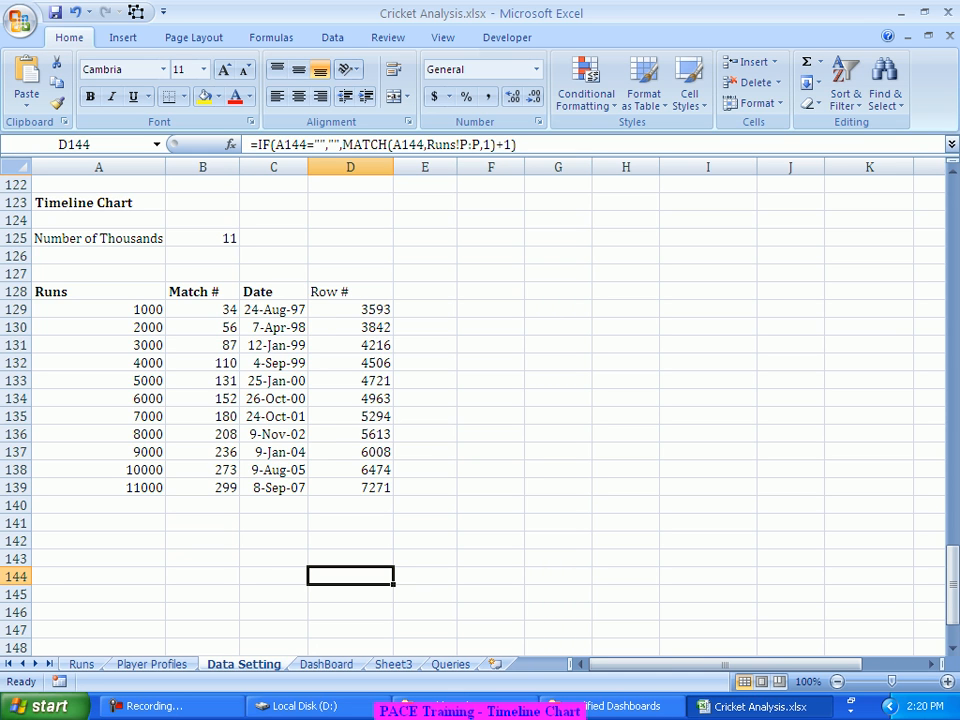
Step: Add the header Country in E128, beside the Row # header
{"action": "left_click", "coordinate": [425, 292]}
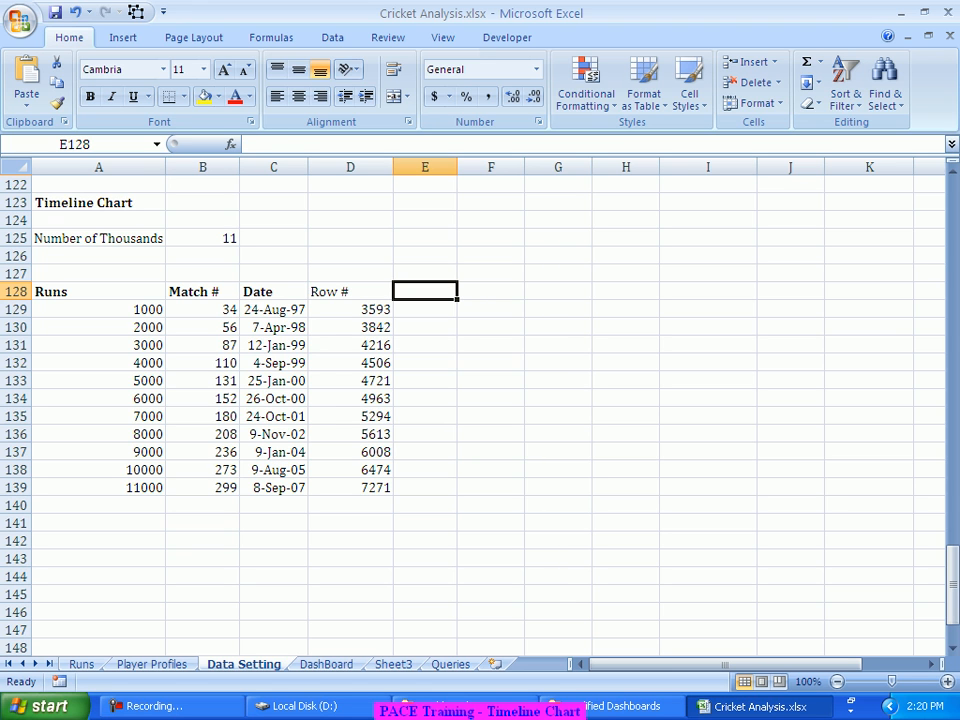
{"action": "type", "text": "Country"}
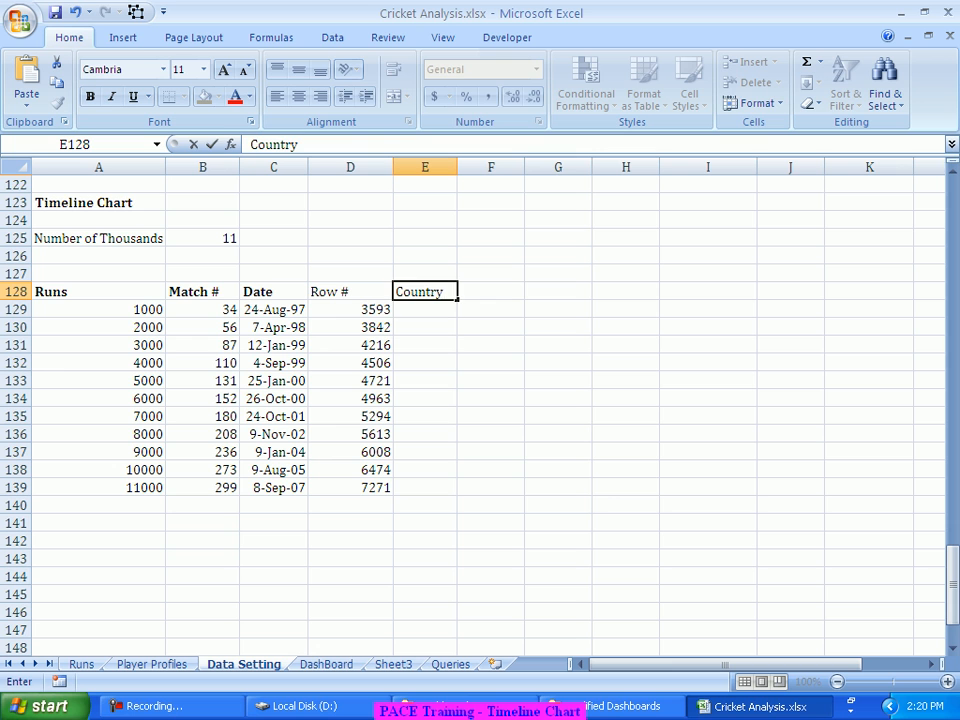
{"action": "key", "text": "Return"}
Step: Enter =INDEX(Runs!I:I,'Data Setting'!D129) in E129 and copy it down the Country column through E149
{"action": "type", "text": "=Index"}
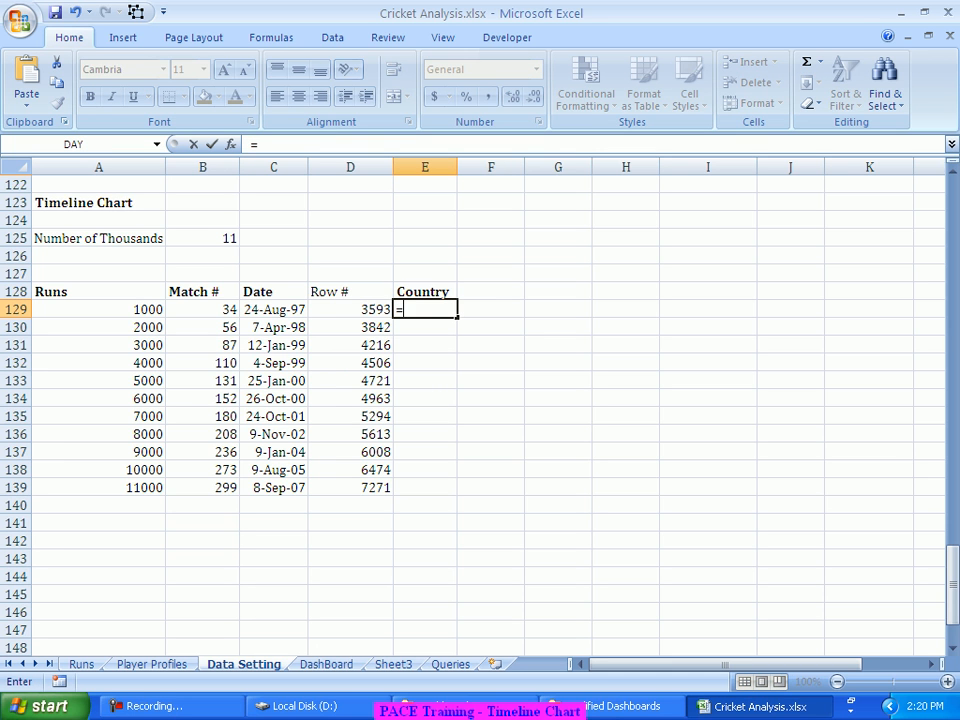
{"action": "key", "text": "Tab"}
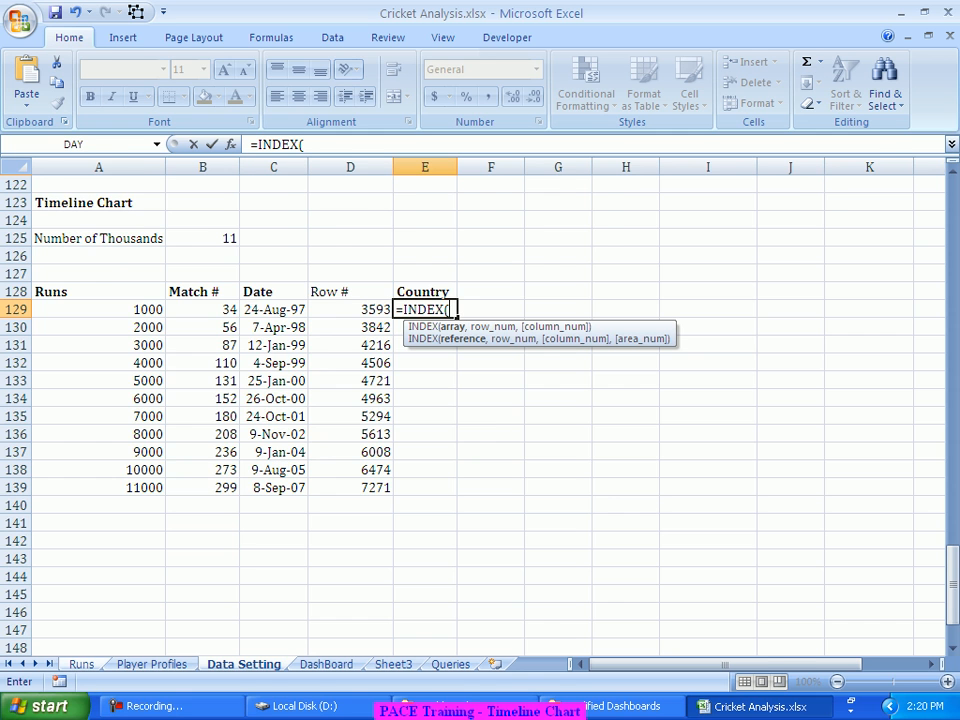
{"action": "left_click", "coordinate": [81, 664]}
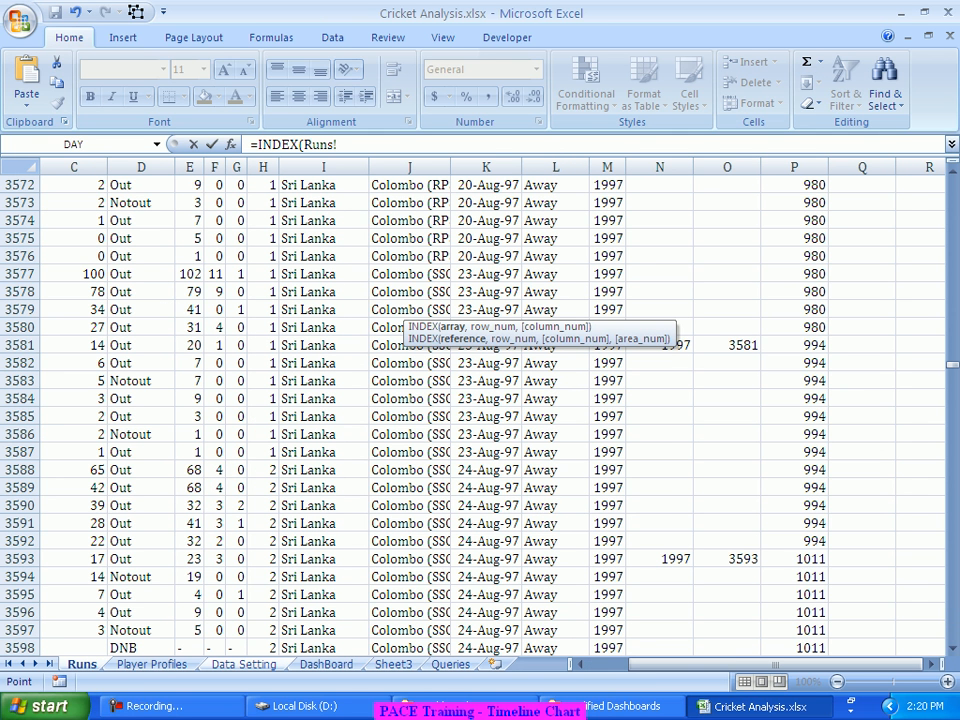
{"action": "left_click", "coordinate": [323, 167]}
{"action": "type", "text": ","}
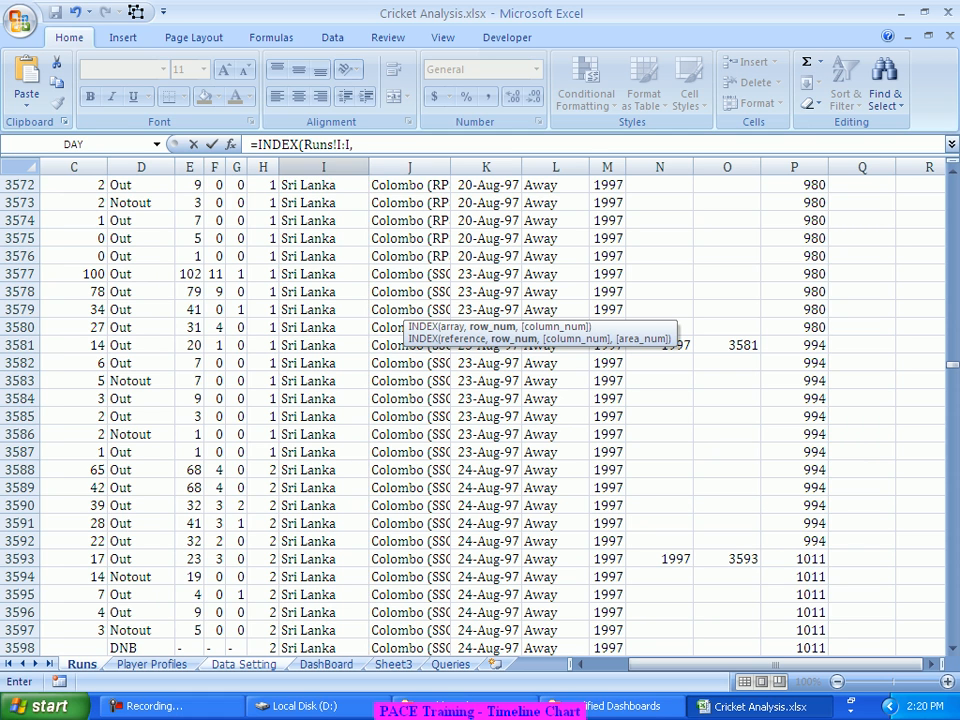
{"action": "left_click", "coordinate": [244, 664]}
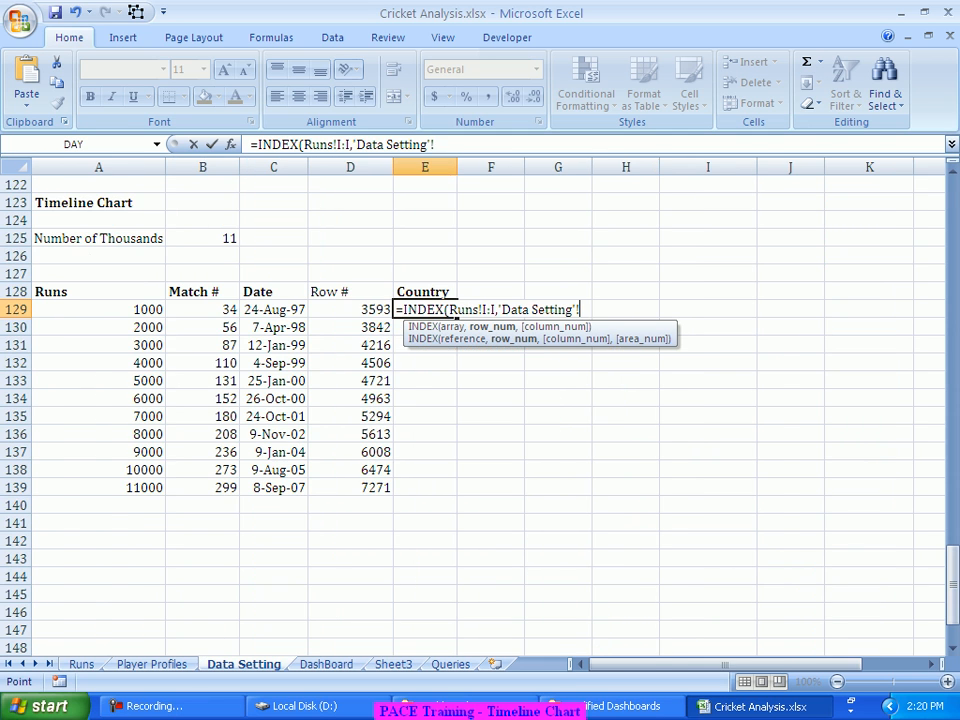
{"action": "left_click", "coordinate": [350, 310]}
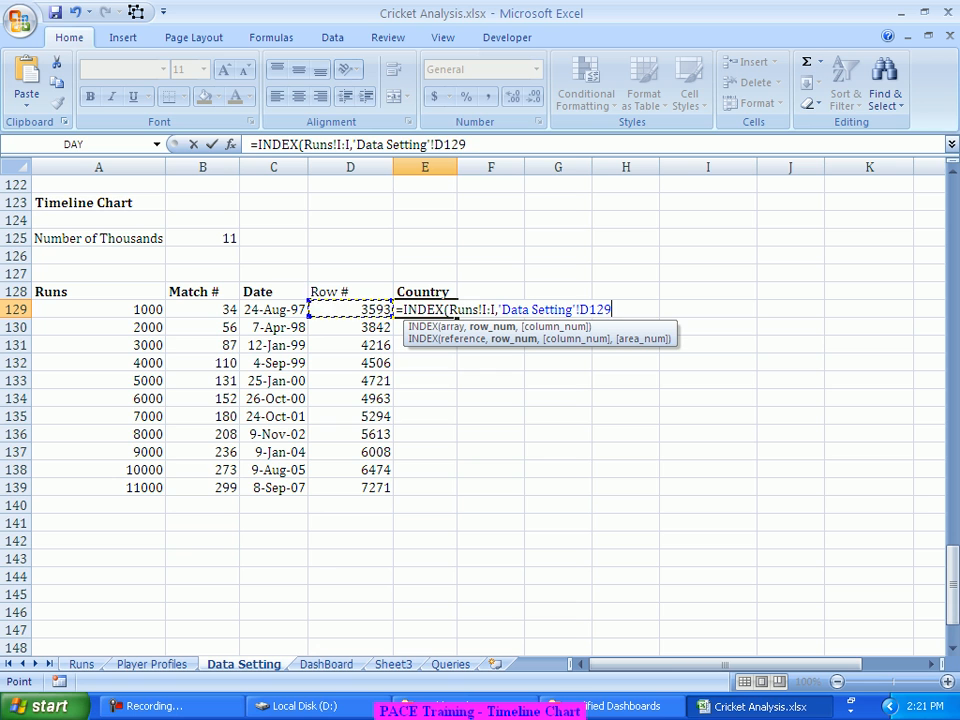
{"action": "type", "text": ")"}
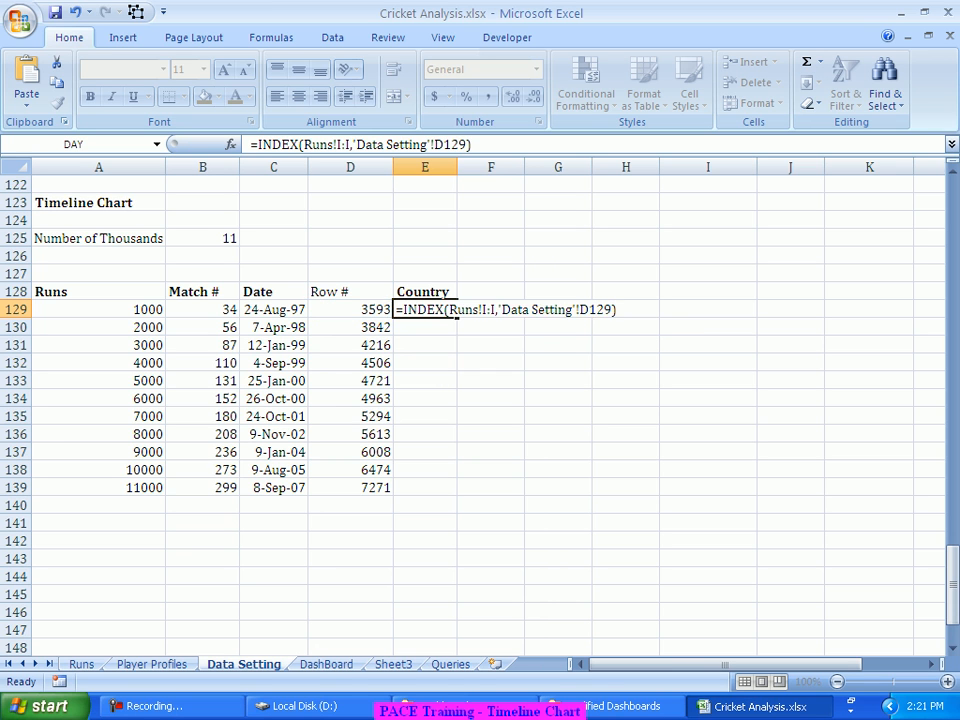
{"action": "key", "text": "Return"}
{"action": "left_click", "coordinate": [425, 310]}
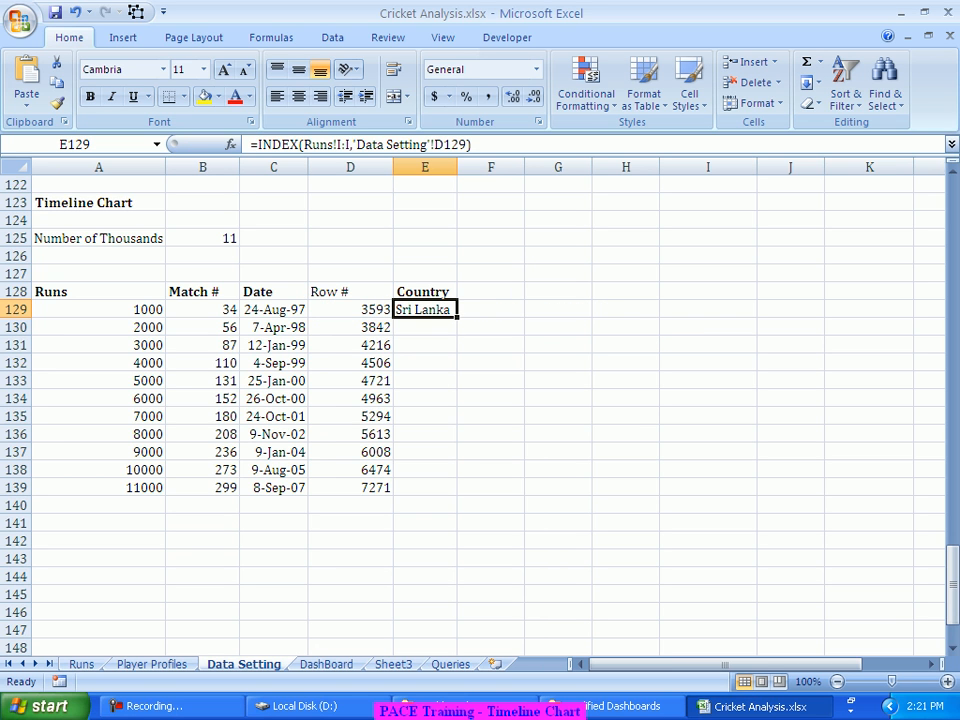
{"action": "left_click_drag", "start_coordinate": [457, 318], "coordinate": [430, 652]}
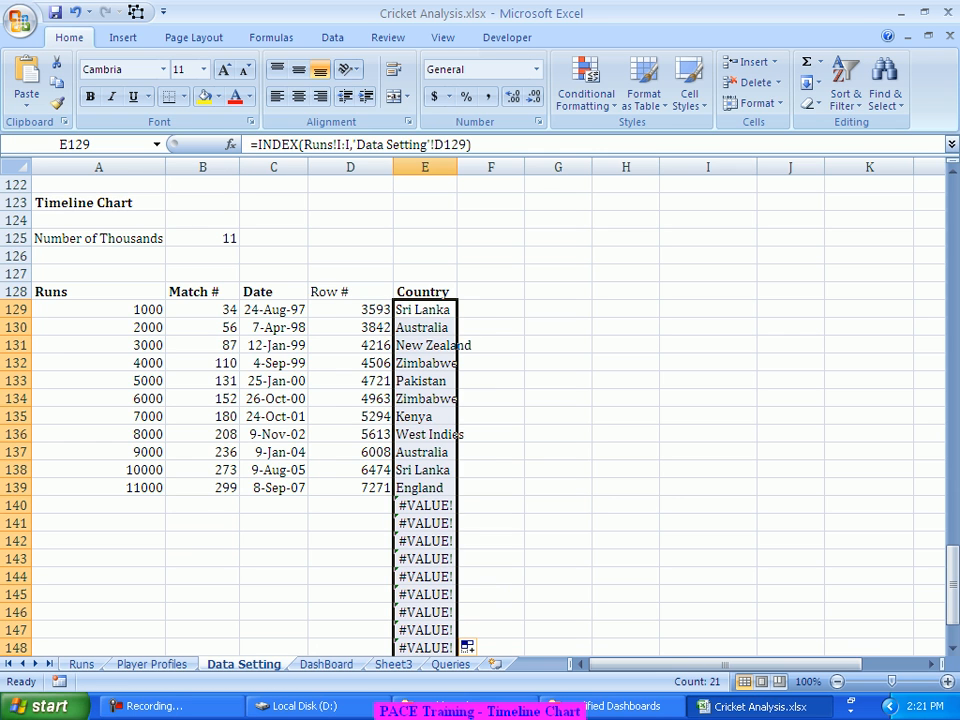
Step: Wrap the E129 formula in an IF that leaves blank Runs rows empty: =IF(A129="","",INDEX(Runs!I:I,'Data Setting'!D129))
{"action": "left_click", "coordinate": [425, 310]}
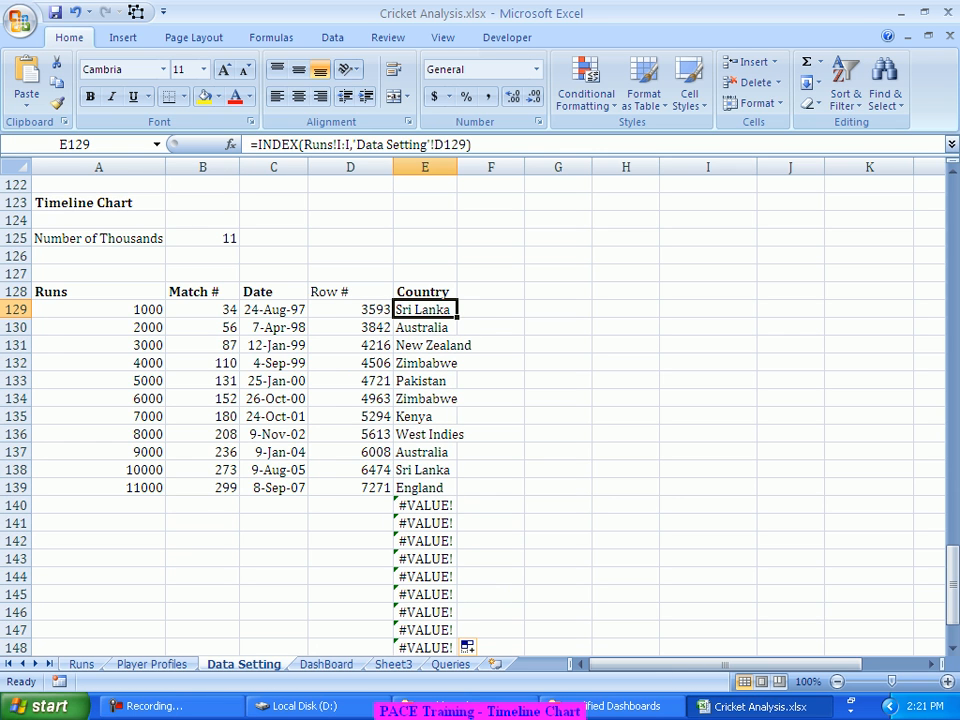
{"action": "left_click", "coordinate": [253, 144]}
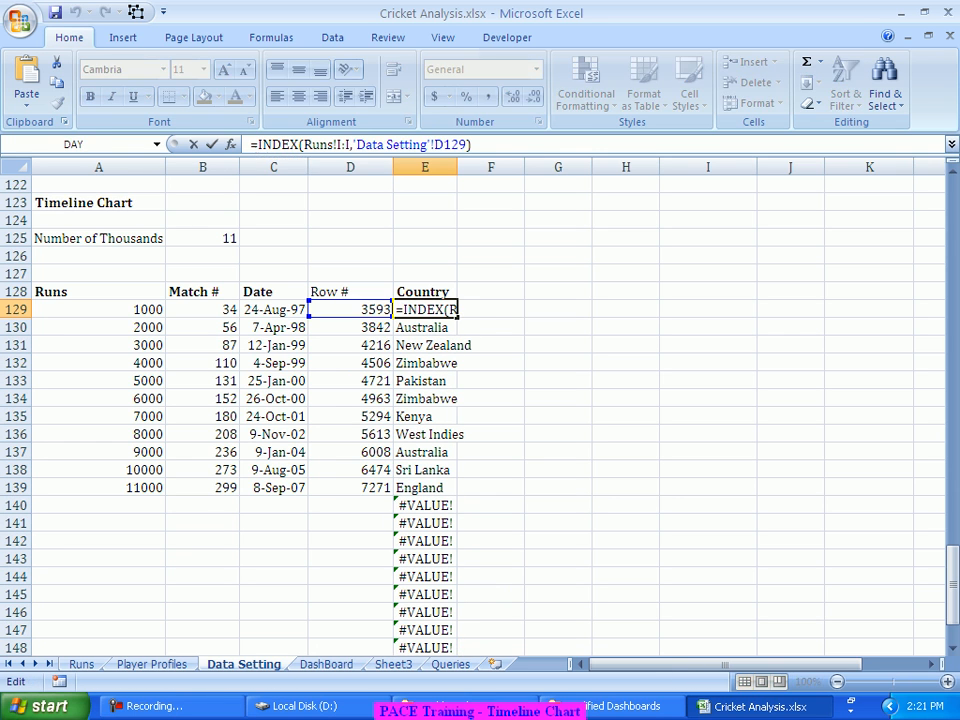
{"action": "type", "text": "If"}
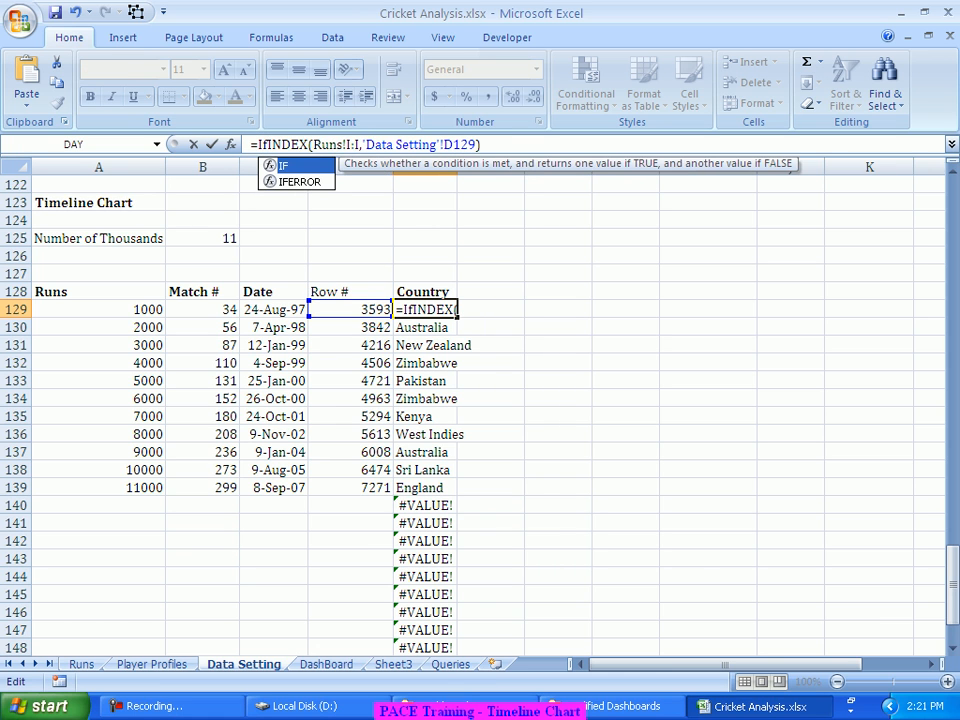
{"action": "type", "text": "("}
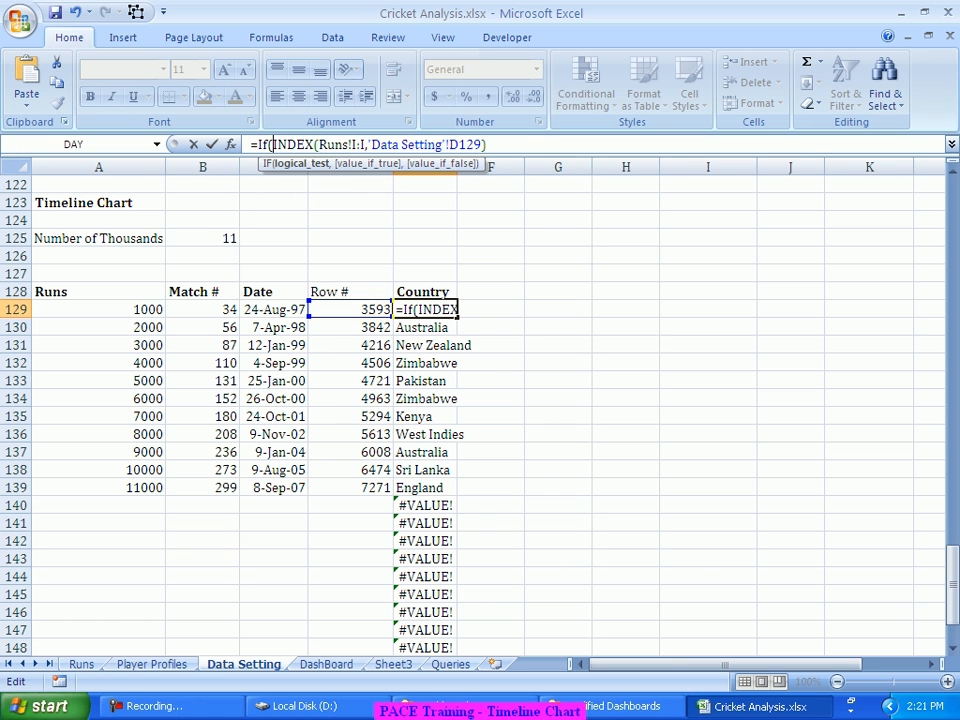
{"action": "left_click", "coordinate": [98, 309]}
{"action": "type", "text": "=\""}
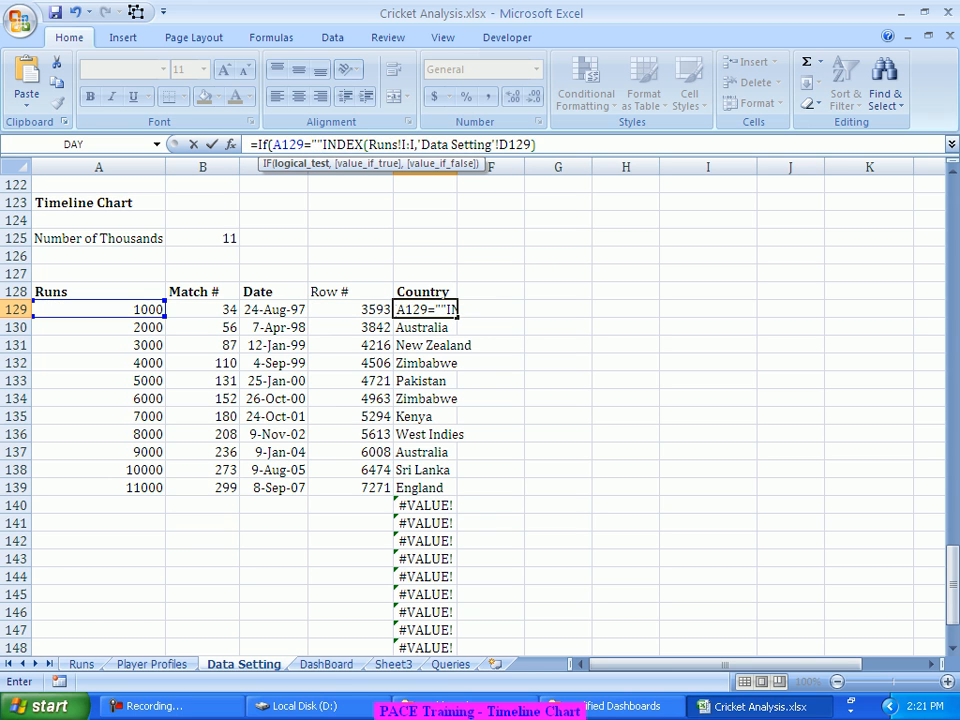
{"action": "type", "text": "\",\"\","}
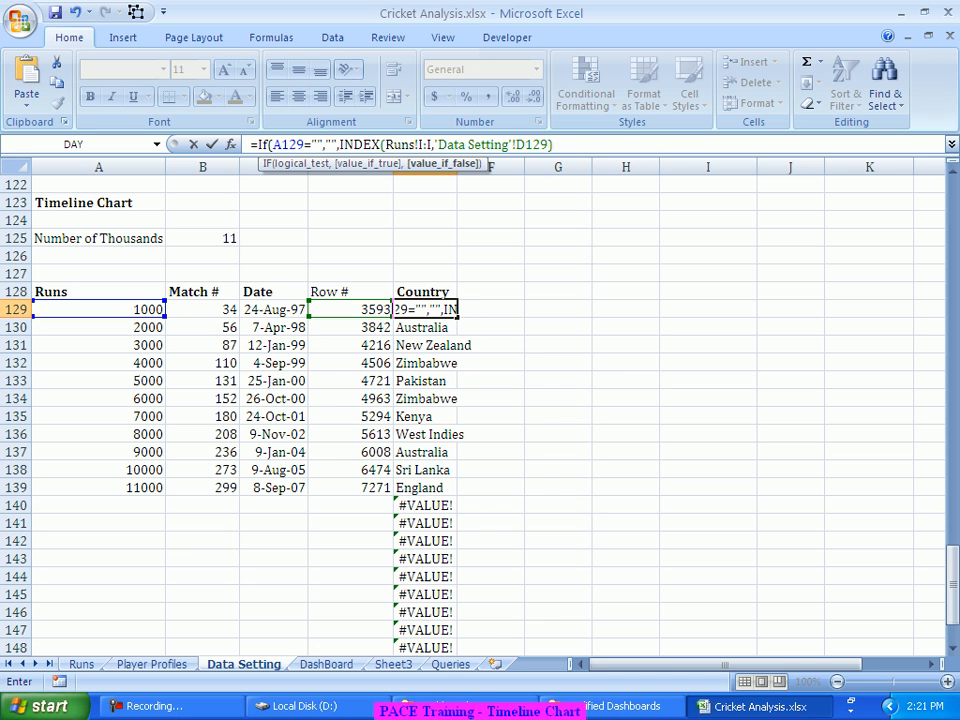
{"action": "type", "text": ")"}
{"action": "key", "text": "Return"}
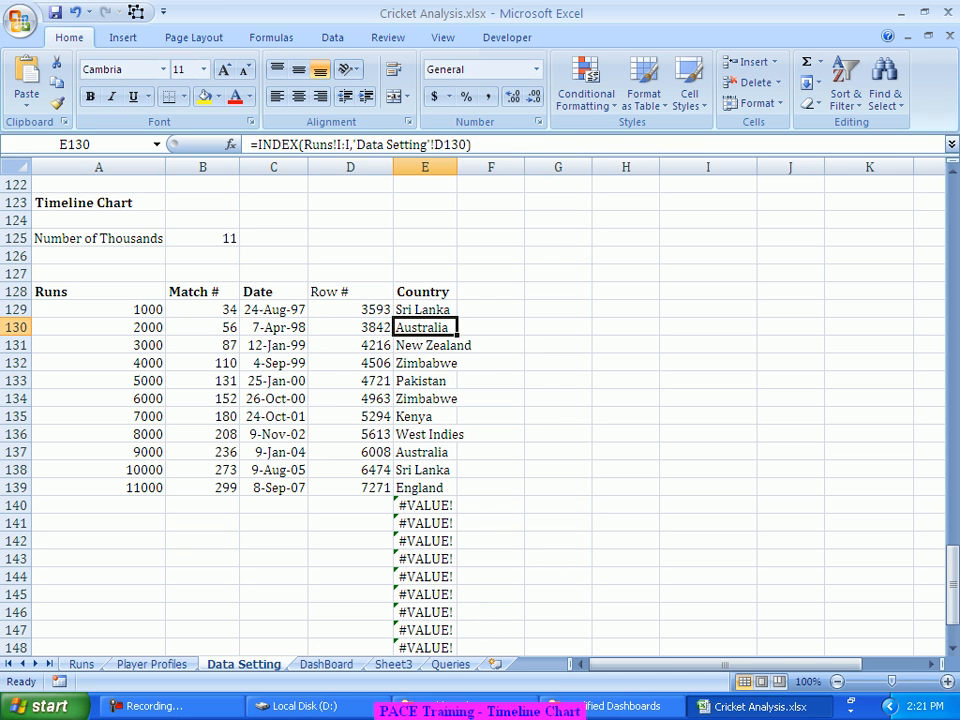
Step: Copy the IF-wrapped country formula in E129 down the Country column through E149
{"action": "key", "text": "Up"}
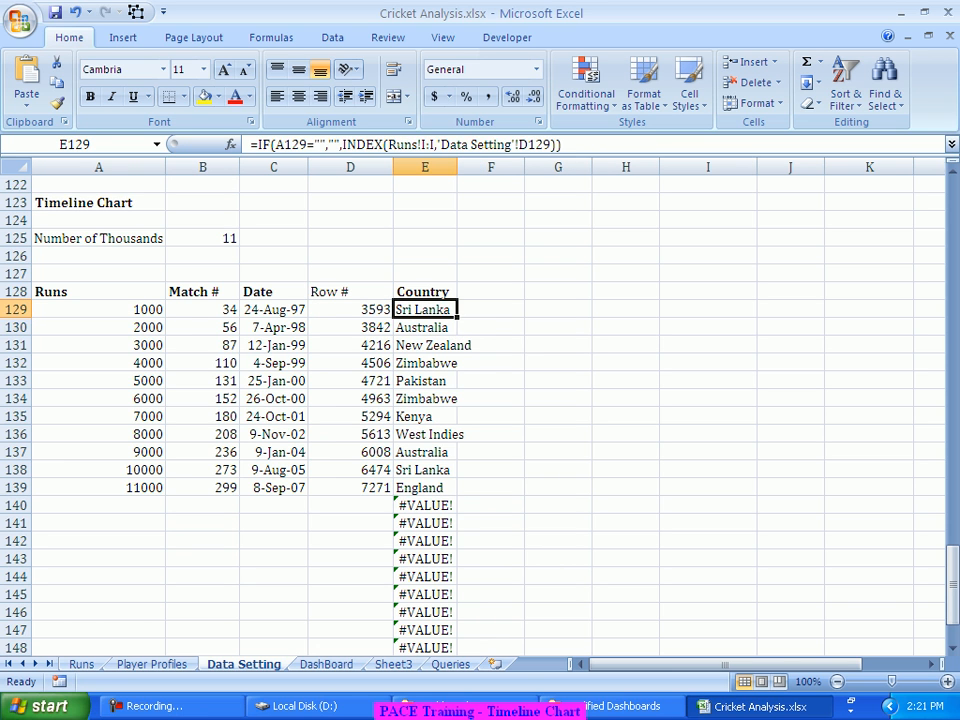
{"action": "double_click", "coordinate": [457, 318]}
{"action": "left_click", "coordinate": [626, 381]}
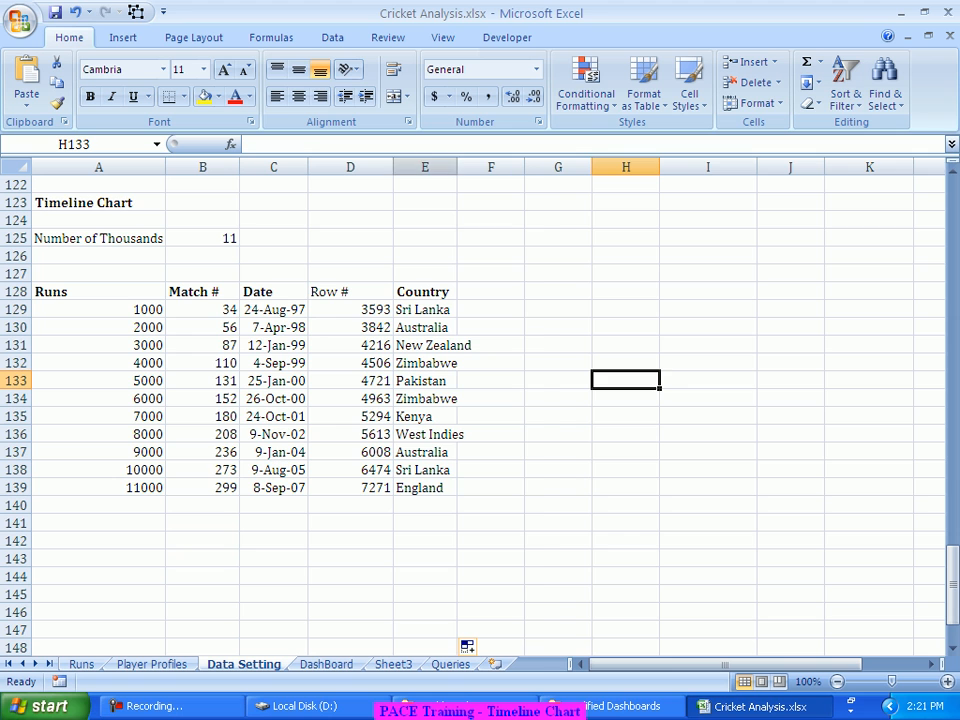
Step: Autofit the Country column's width and add the header Text in F128
{"action": "double_click", "coordinate": [457, 167]}
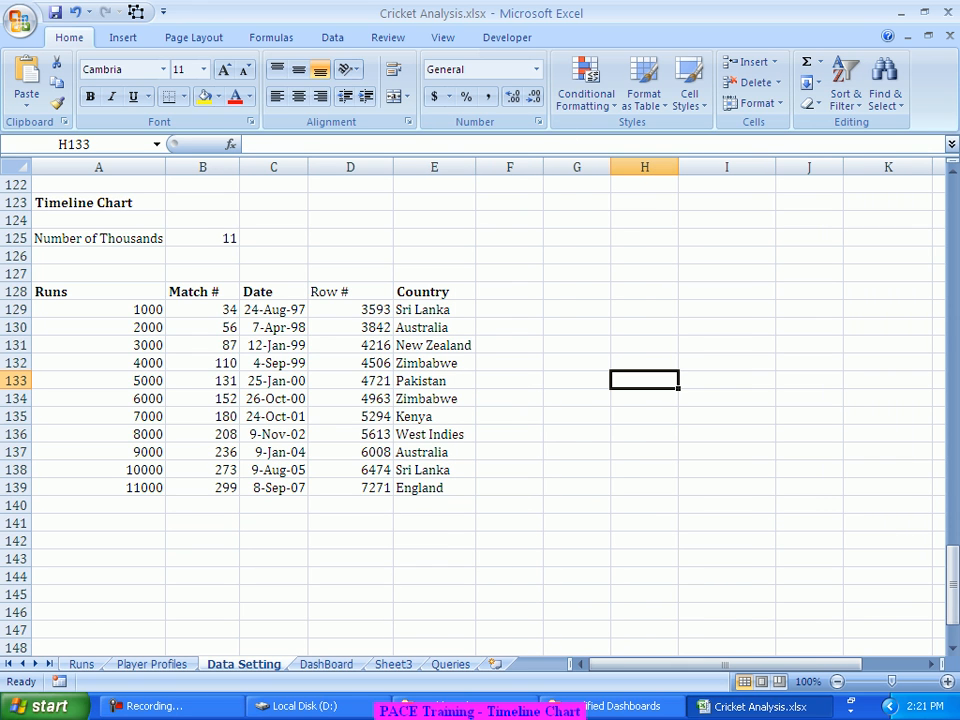
{"action": "left_click", "coordinate": [509, 291]}
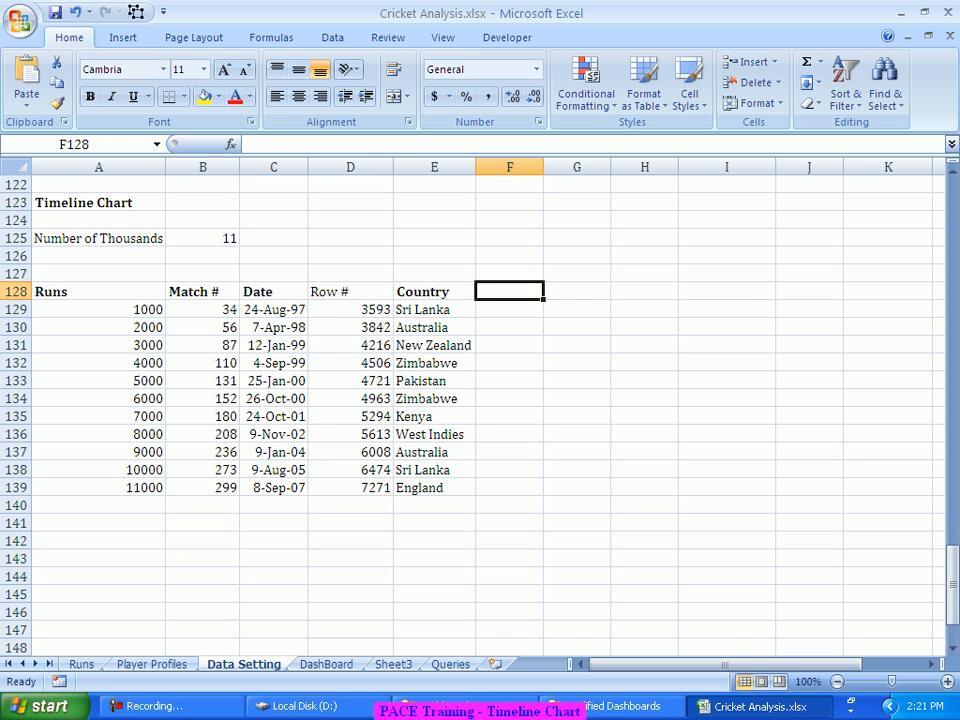
{"action": "type", "text": "Text"}
{"action": "key", "text": "Return"}
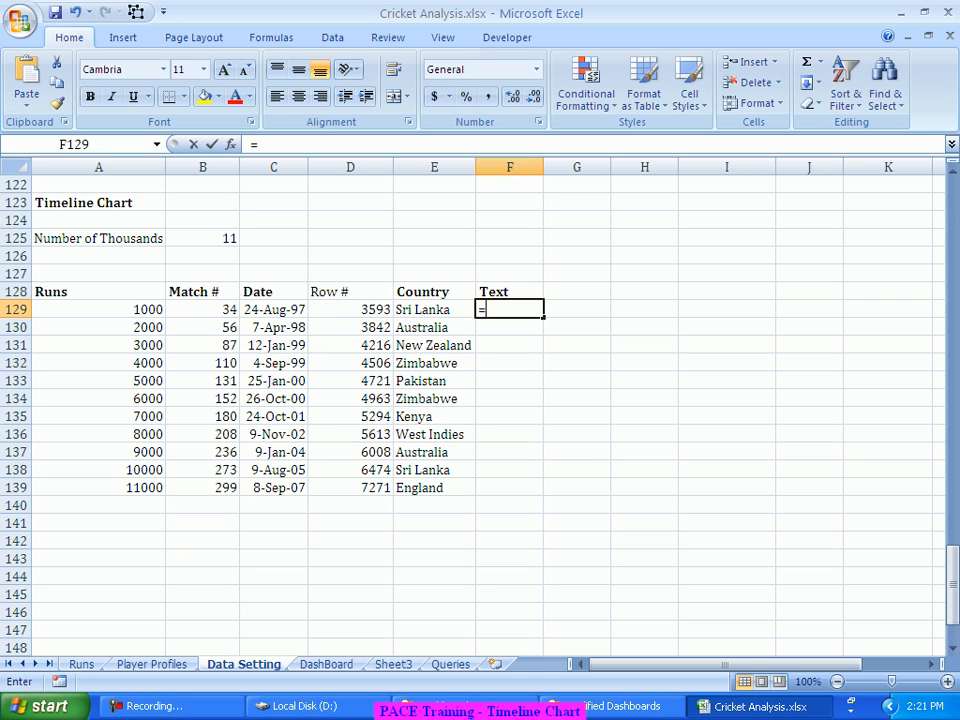
Step: Enter =CONCATENATE(A129," against ",E129, " in Match # ",B129) in F129 and copy it down the Text column through F149
{"action": "type", "text": "=Conc"}
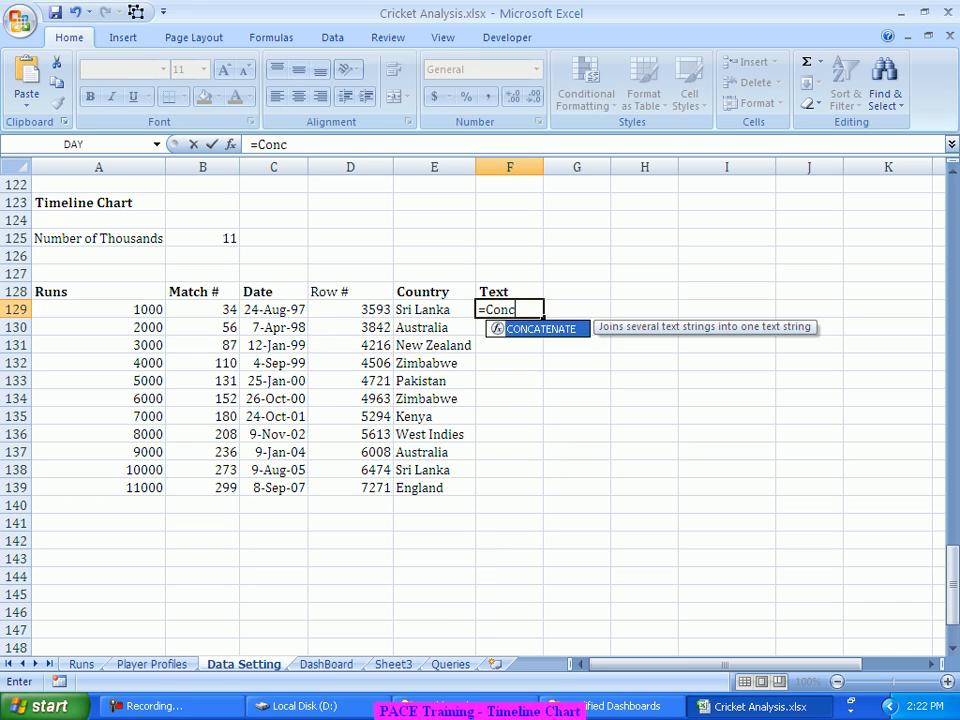
{"action": "key", "text": "Tab"}
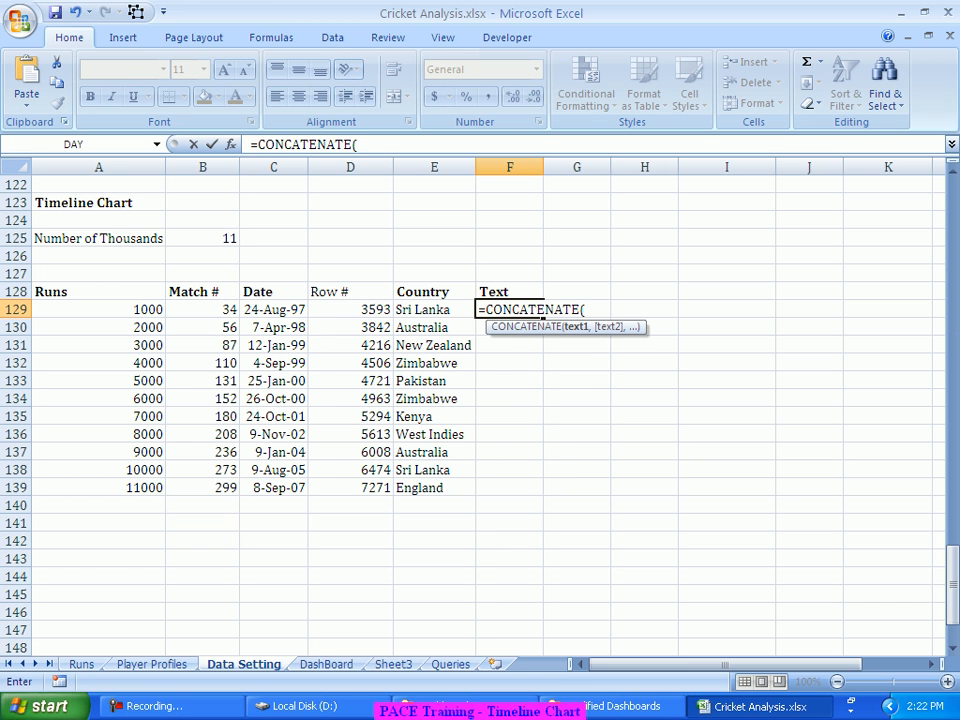
{"action": "left_click", "coordinate": [98, 310]}
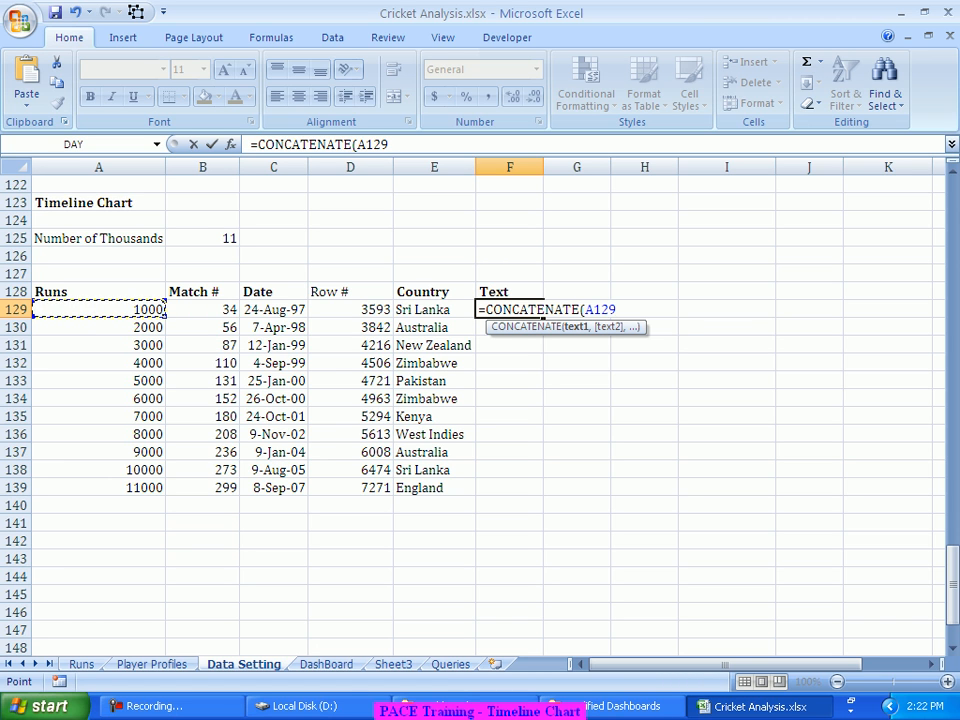
{"action": "type", "text": ","}
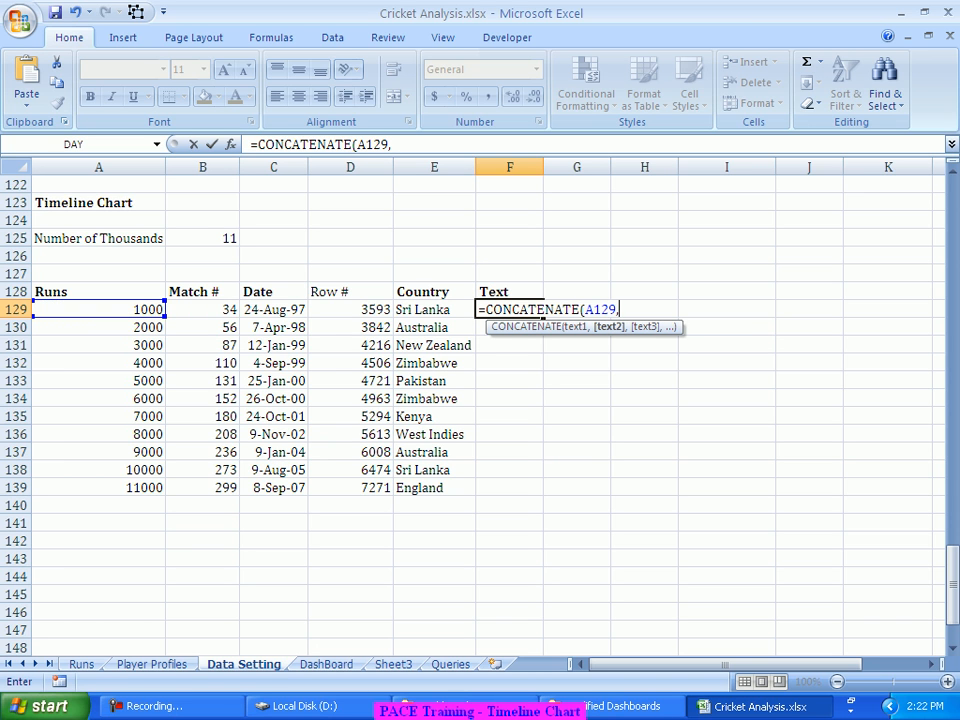
{"action": "type", "text": "\" against"}
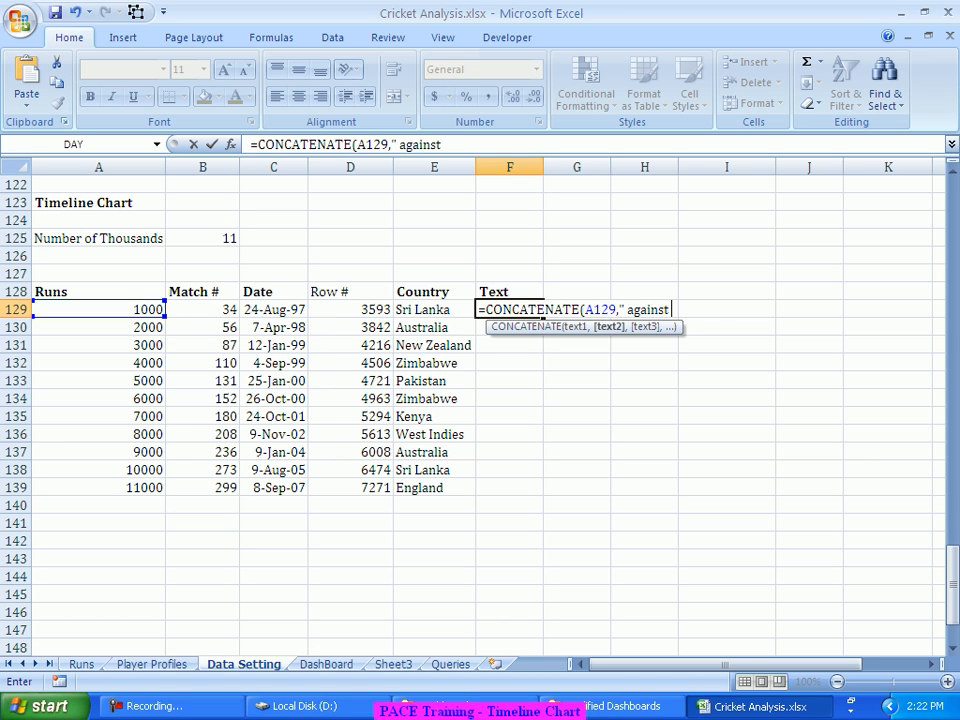
{"action": "type", "text": " \","}
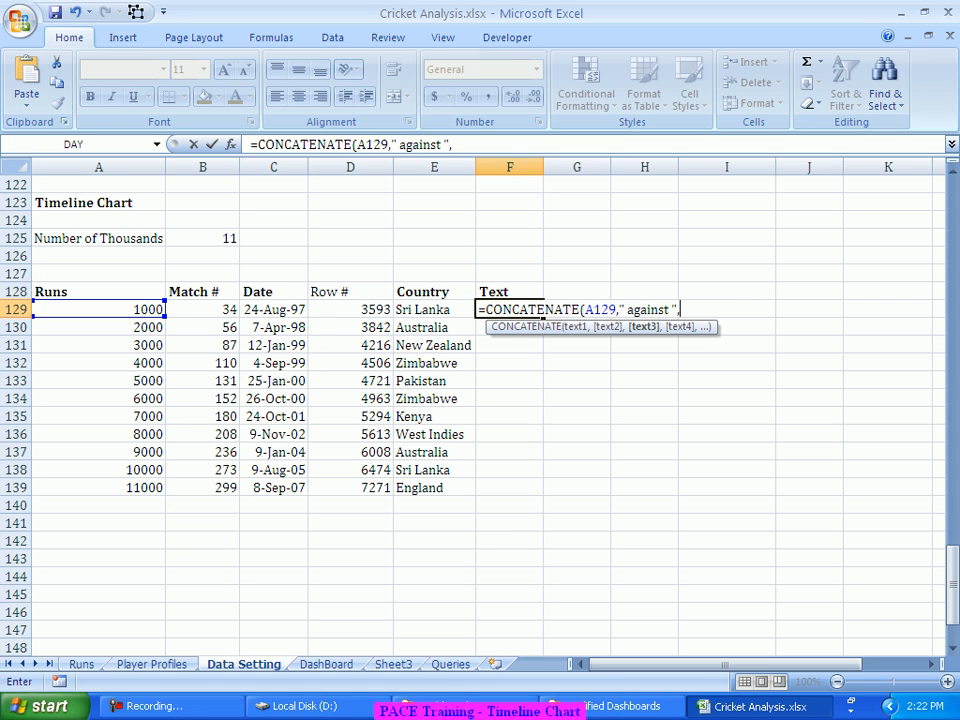
{"action": "key", "text": "Left"}
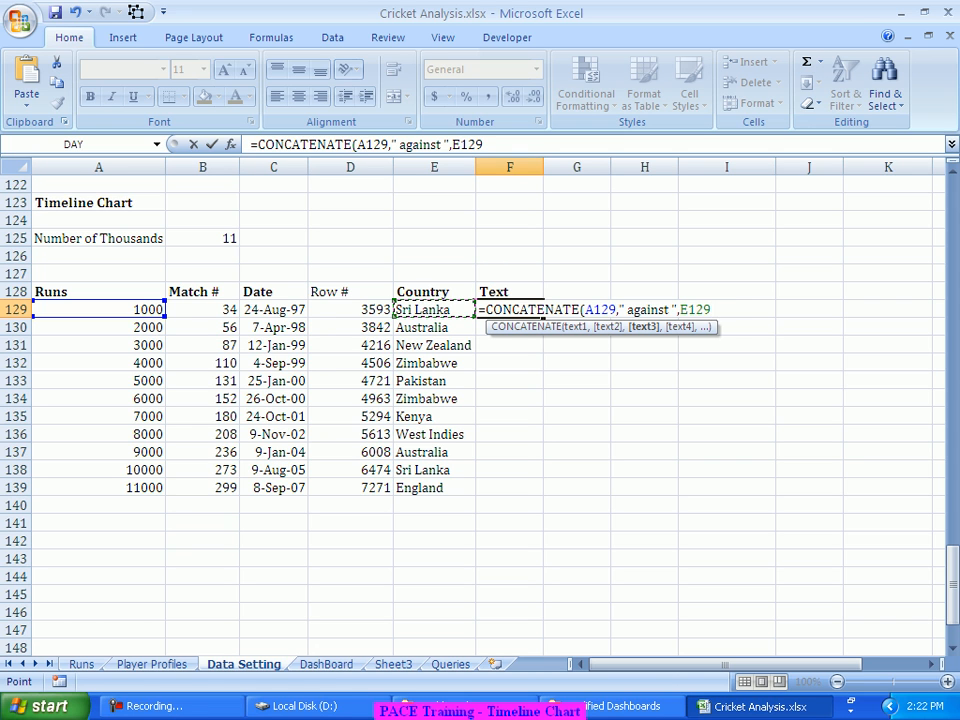
{"action": "type", "text": ","}
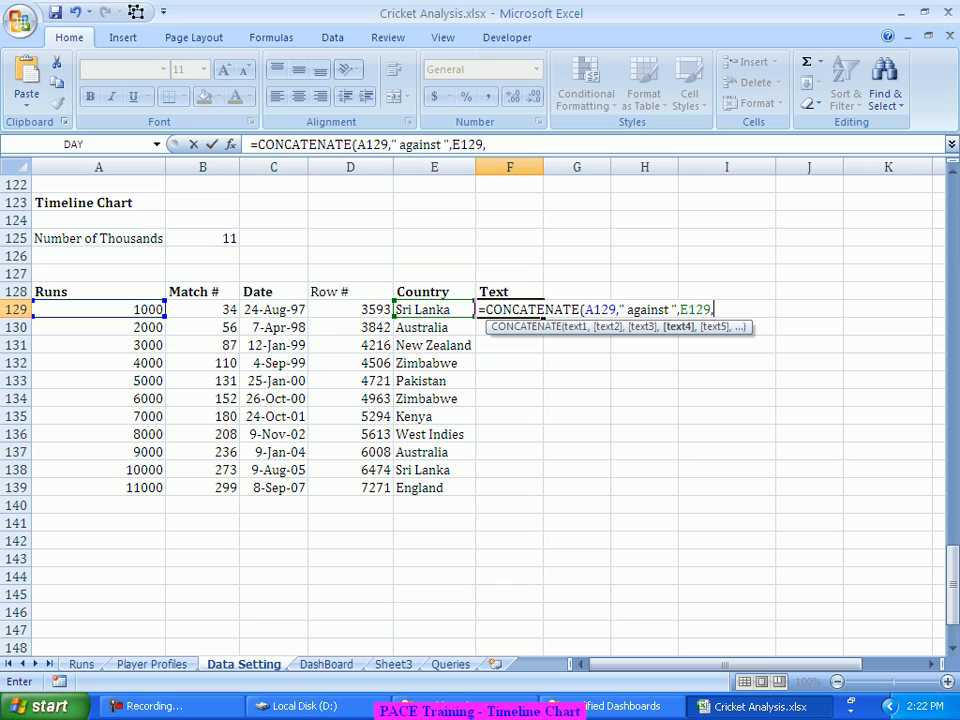
{"action": "type", "text": " \"in"}
{"action": "key", "text": "BackSpace"}
{"action": "key", "text": "BackSpace"}
{"action": "type", "text": "in Match # \""}
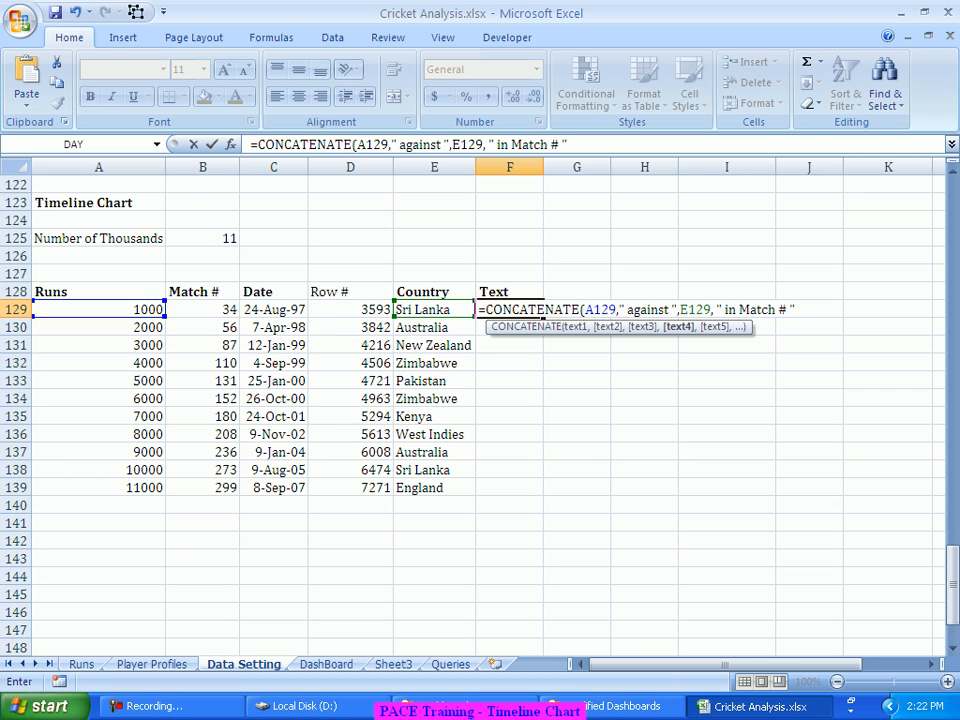
{"action": "type", "text": ","}
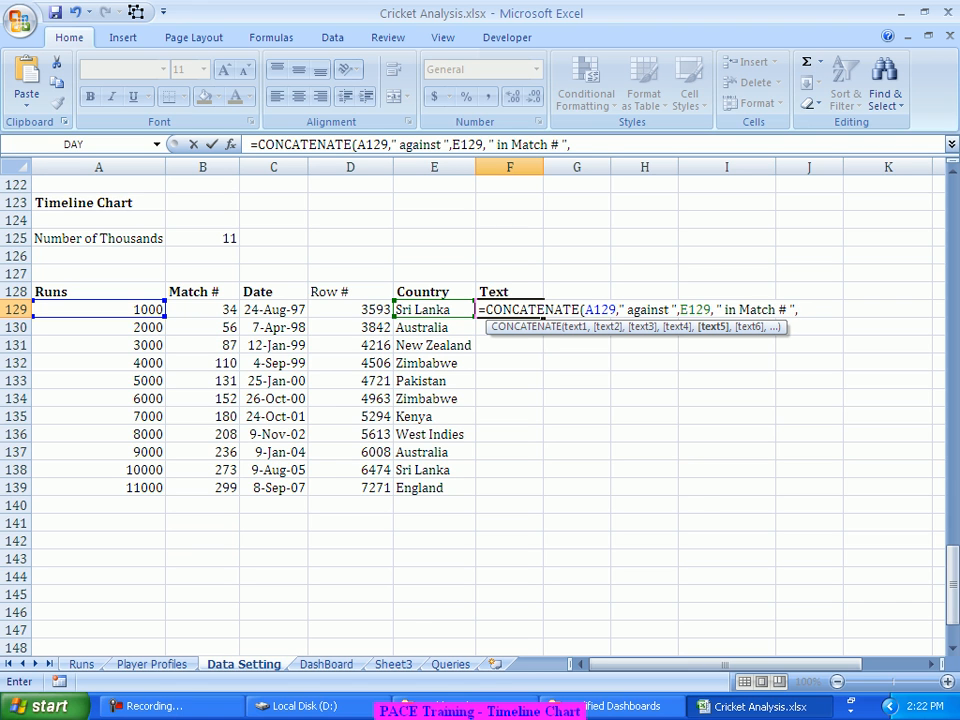
{"action": "left_click", "coordinate": [203, 310]}
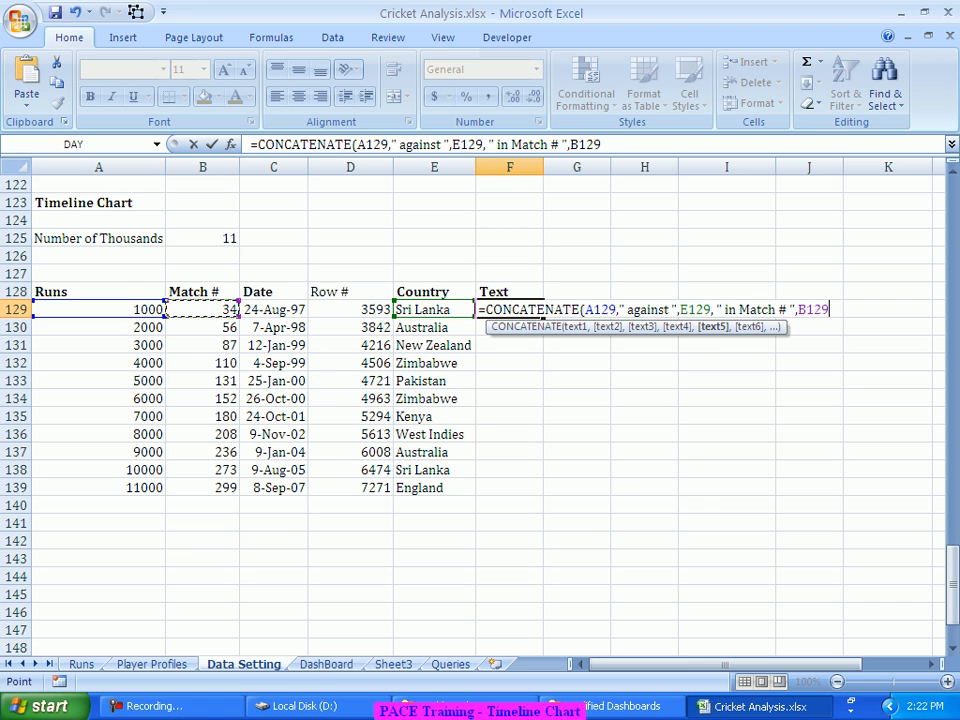
{"action": "type", "text": ")"}
{"action": "key", "text": "Return"}
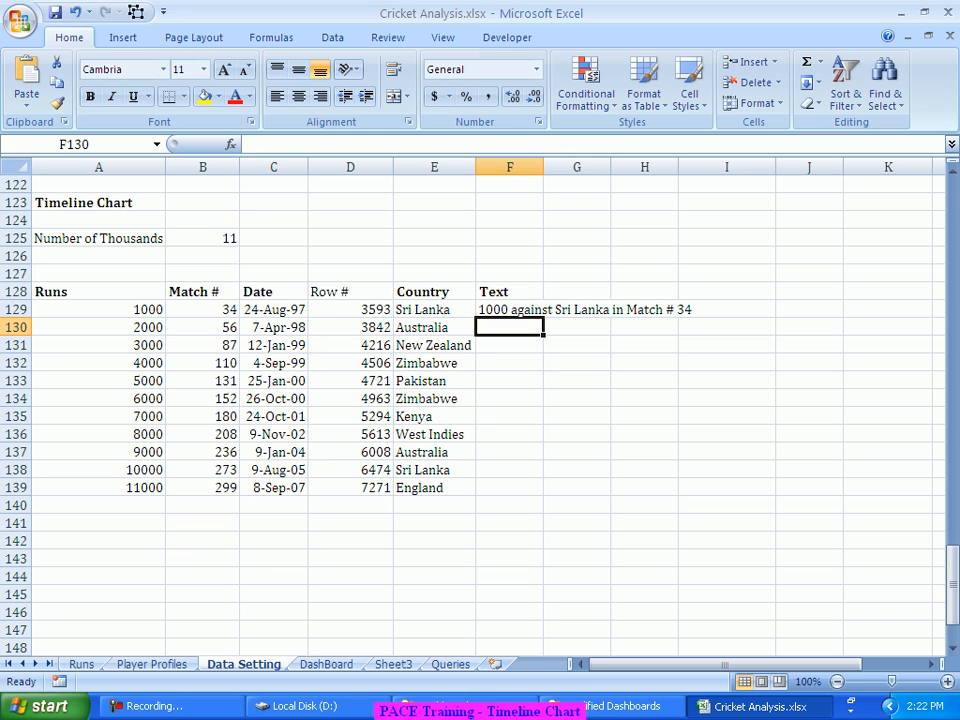
{"action": "left_click", "coordinate": [510, 310]}
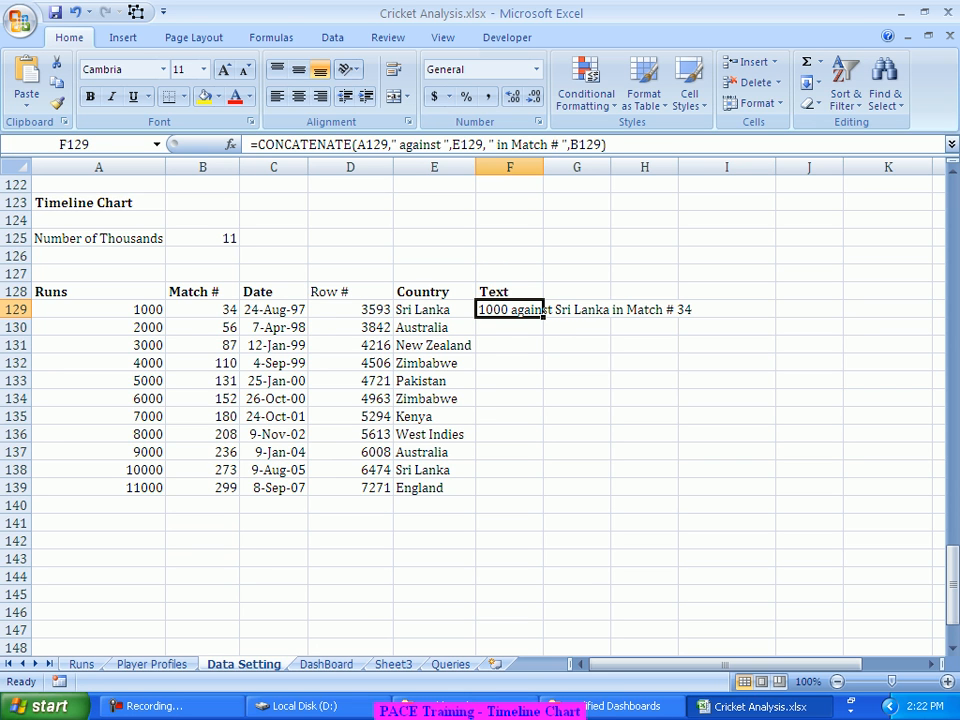
{"action": "left_click_drag", "start_coordinate": [543, 317], "coordinate": [550, 648]}
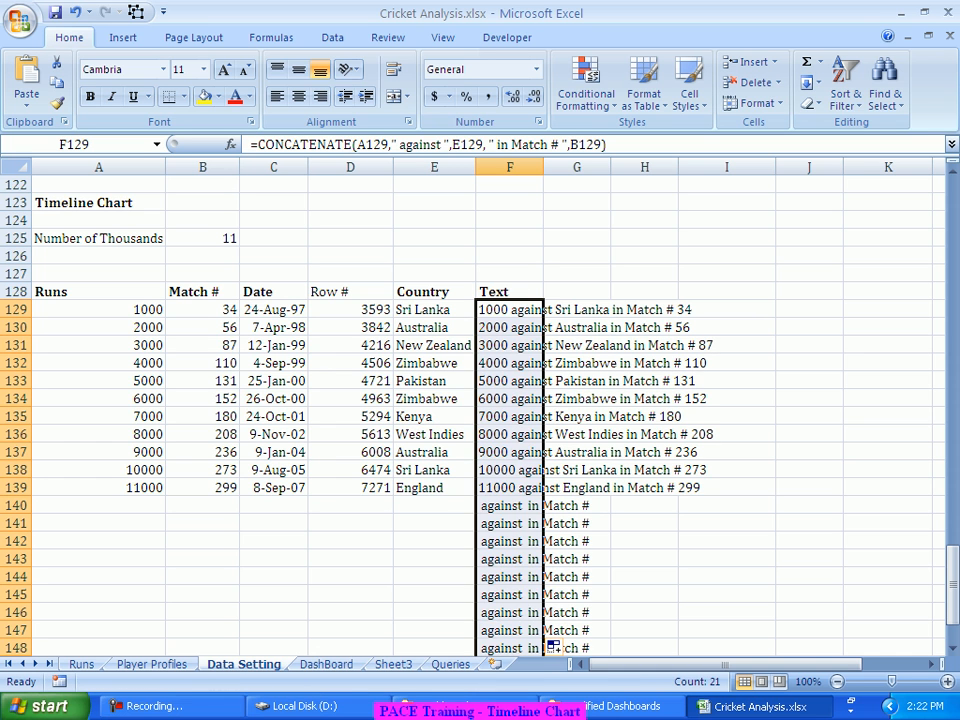
Step: Wrap the F129 formula in an IF that leaves blank Runs rows empty: =IF(A129="","",CONCATENATE(A129," against ",E129, " in Match # ",B129))
{"action": "left_click", "coordinate": [510, 310]}
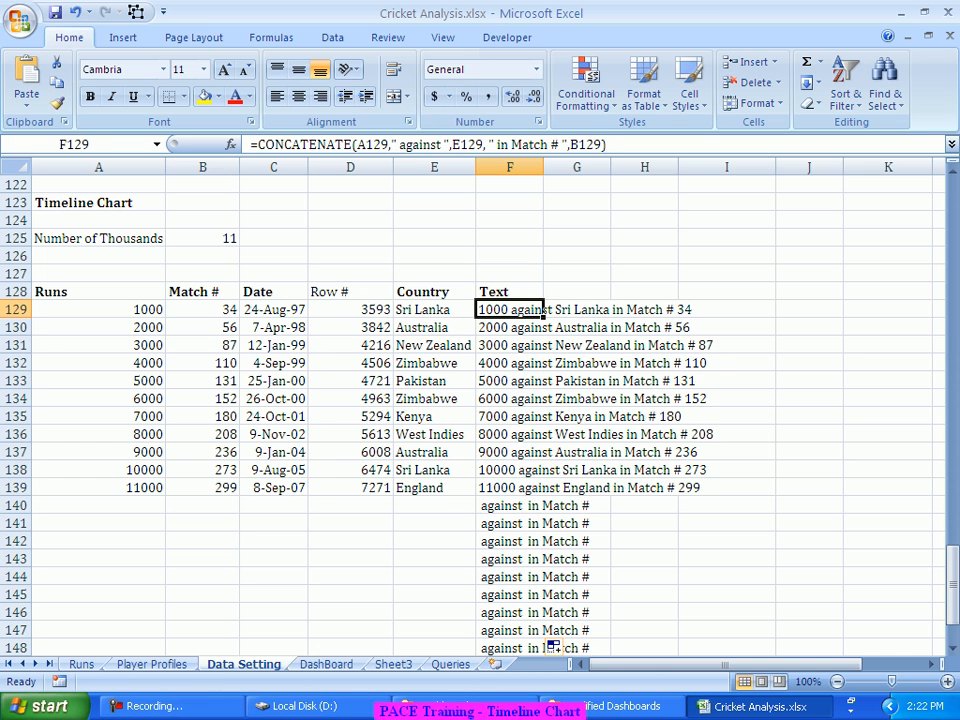
{"action": "left_click", "coordinate": [258, 145]}
{"action": "type", "text": "IF("}
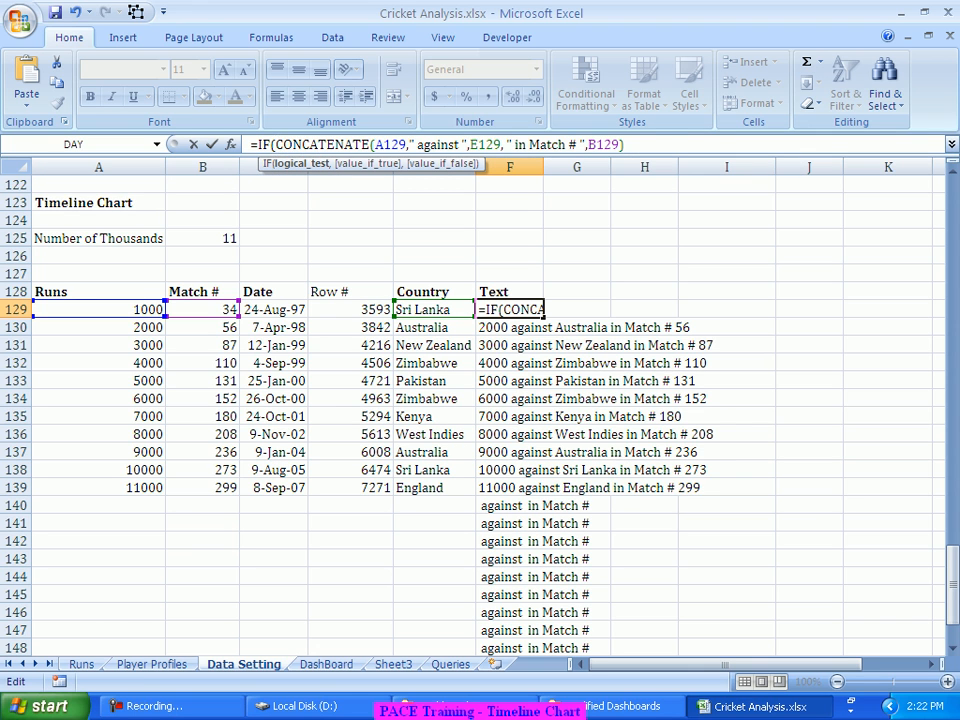
{"action": "left_click", "coordinate": [100, 309]}
{"action": "type", "text": "="}
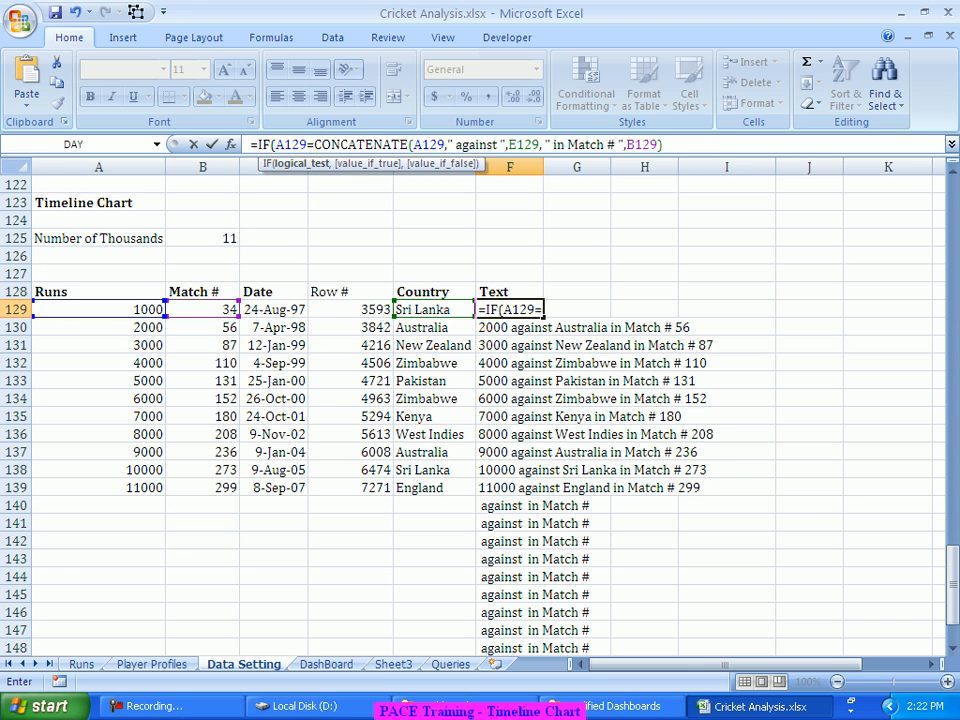
{"action": "type", "text": "\"\",\"\""}
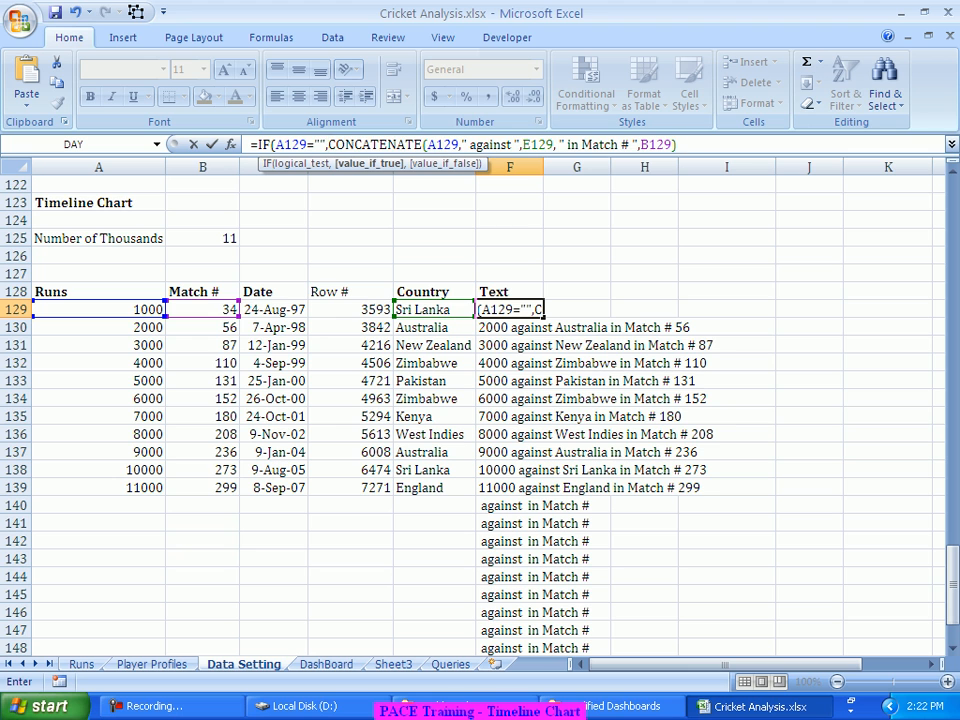
{"action": "type", "text": ","}
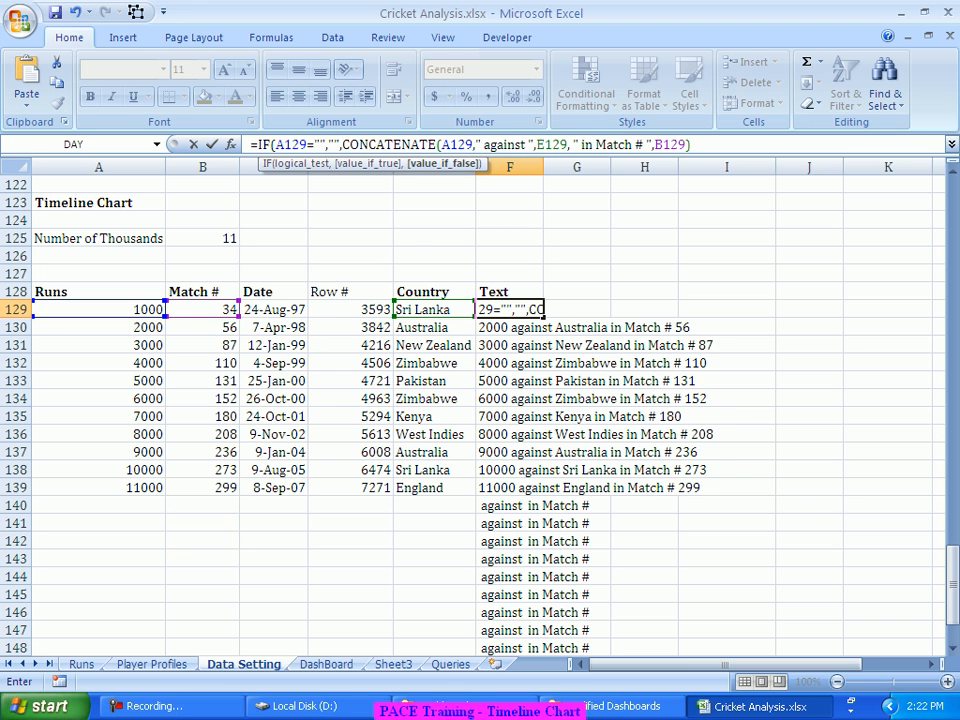
{"action": "key", "text": "End"}
{"action": "type", "text": ")"}
{"action": "key", "text": "Return"}
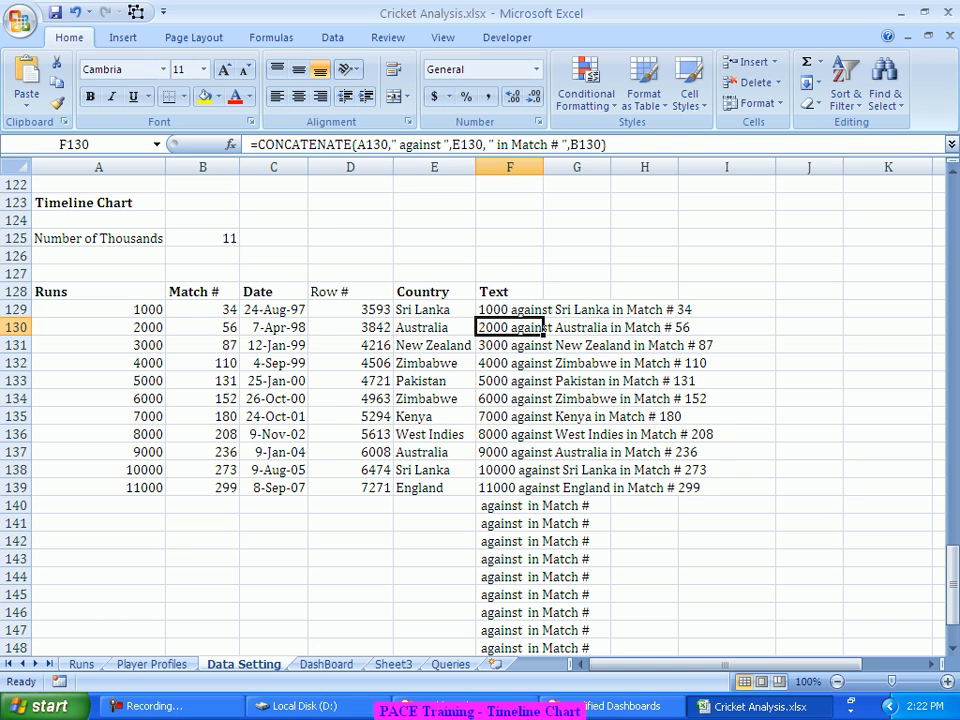
Step: Copy the IF-wrapped text formula in F129 down through F149 and autofit the Text column's width
{"action": "key", "text": "Up"}
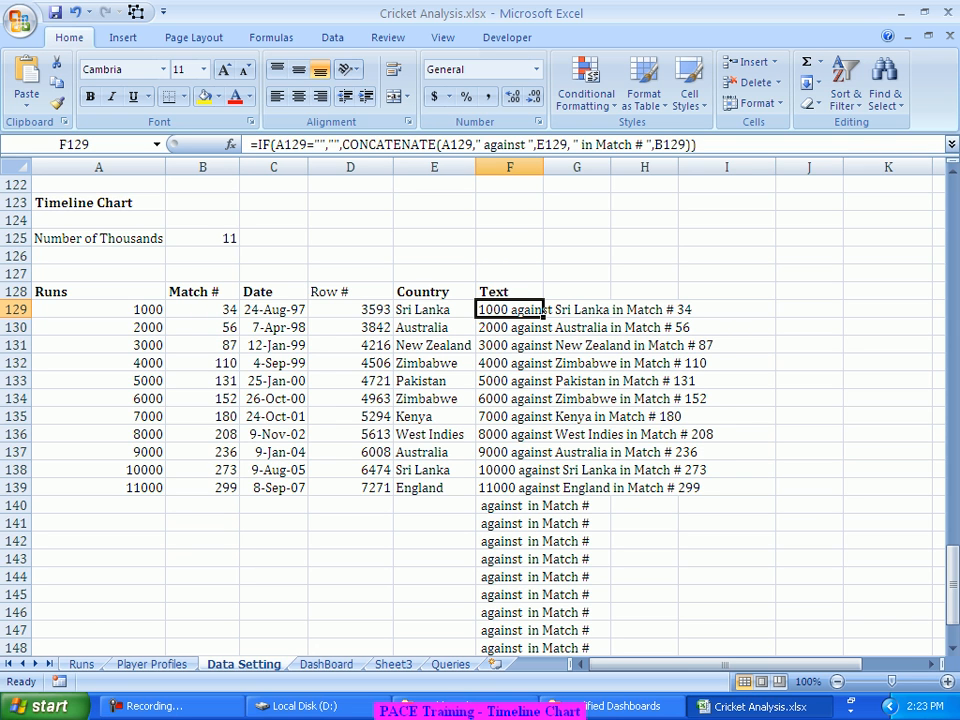
{"action": "left_click_drag", "start_coordinate": [543, 318], "coordinate": [543, 652]}
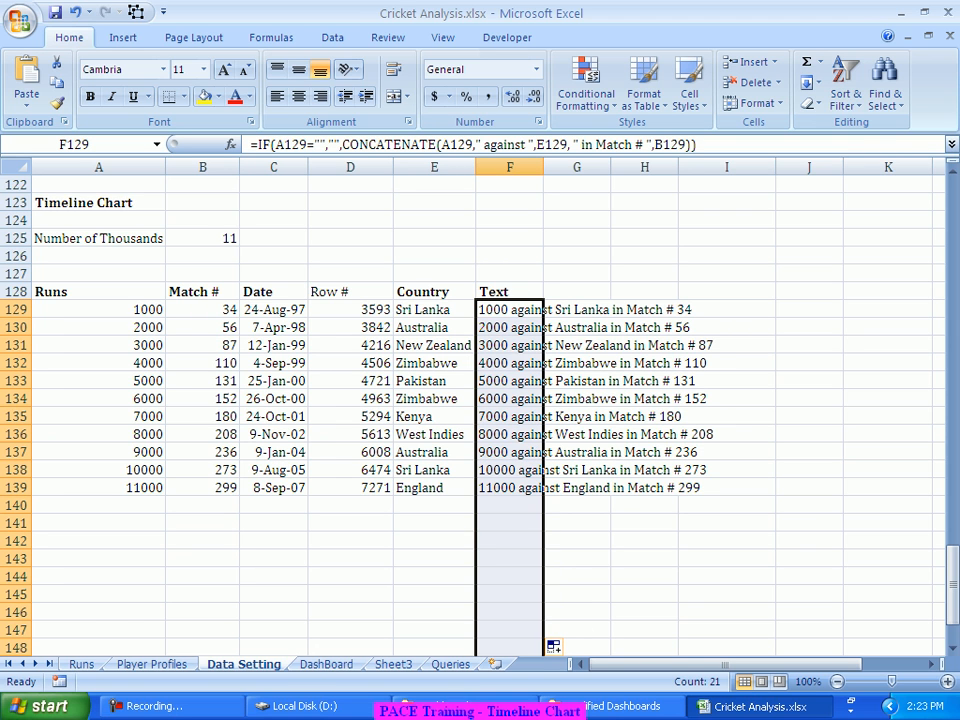
{"action": "left_click", "coordinate": [644, 541]}
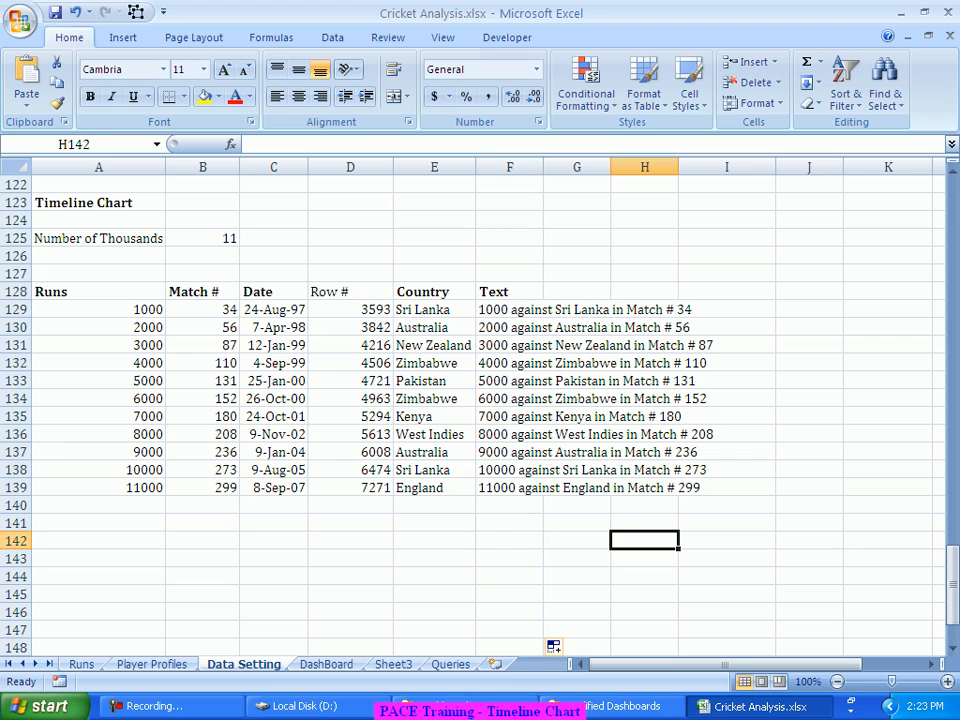
{"action": "double_click", "coordinate": [543, 167]}
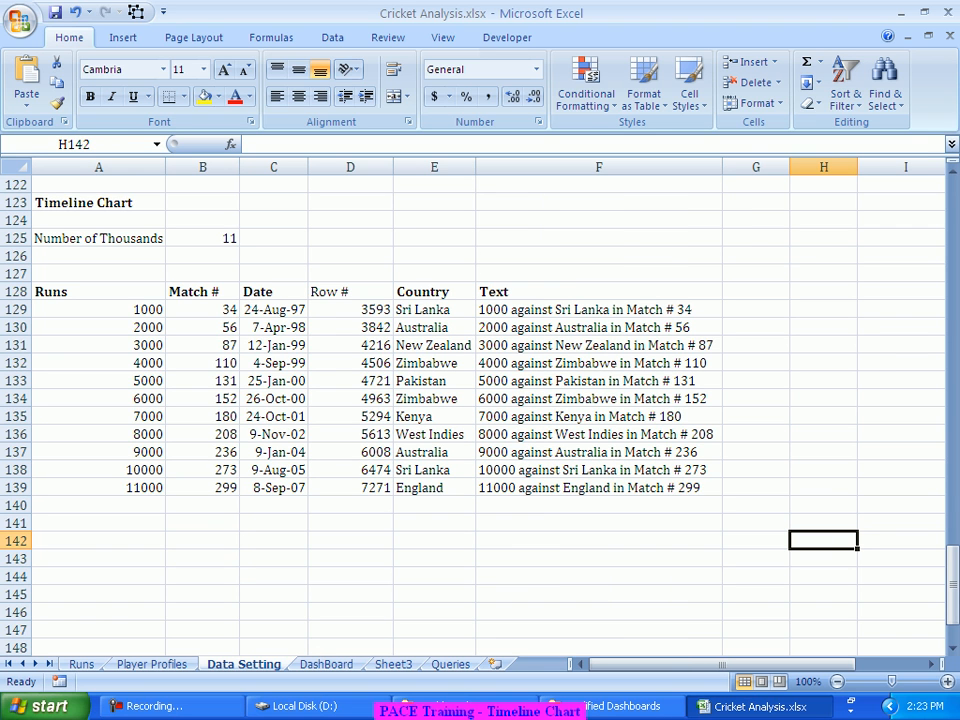
Step: Add the header Dummy in G128, beside the Text header
{"action": "left_click", "coordinate": [756, 291]}
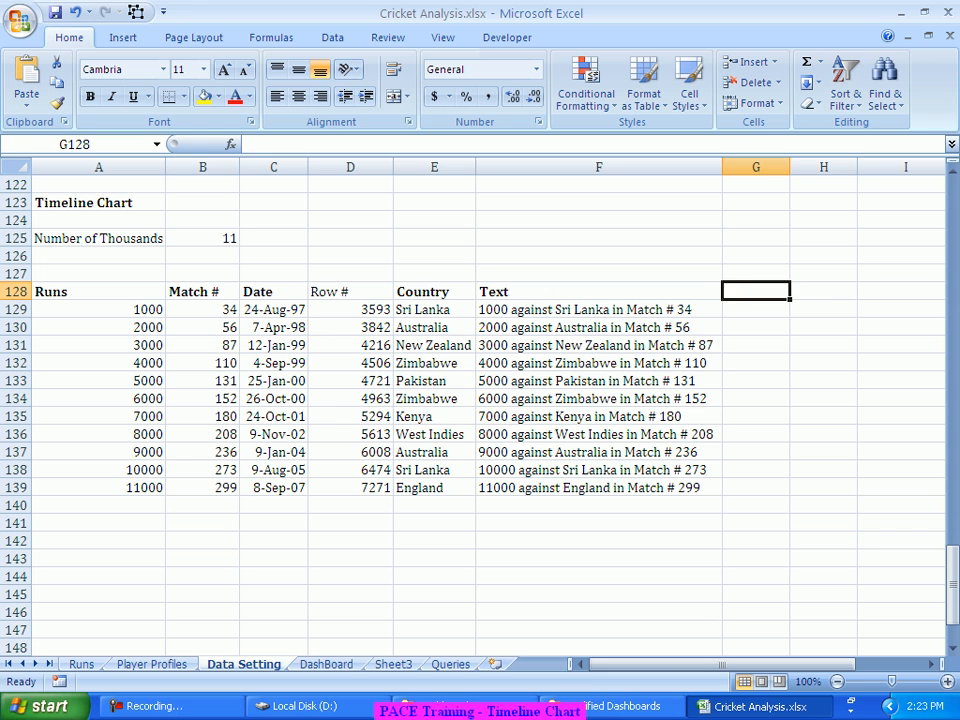
{"action": "type", "text": "Dummy"}
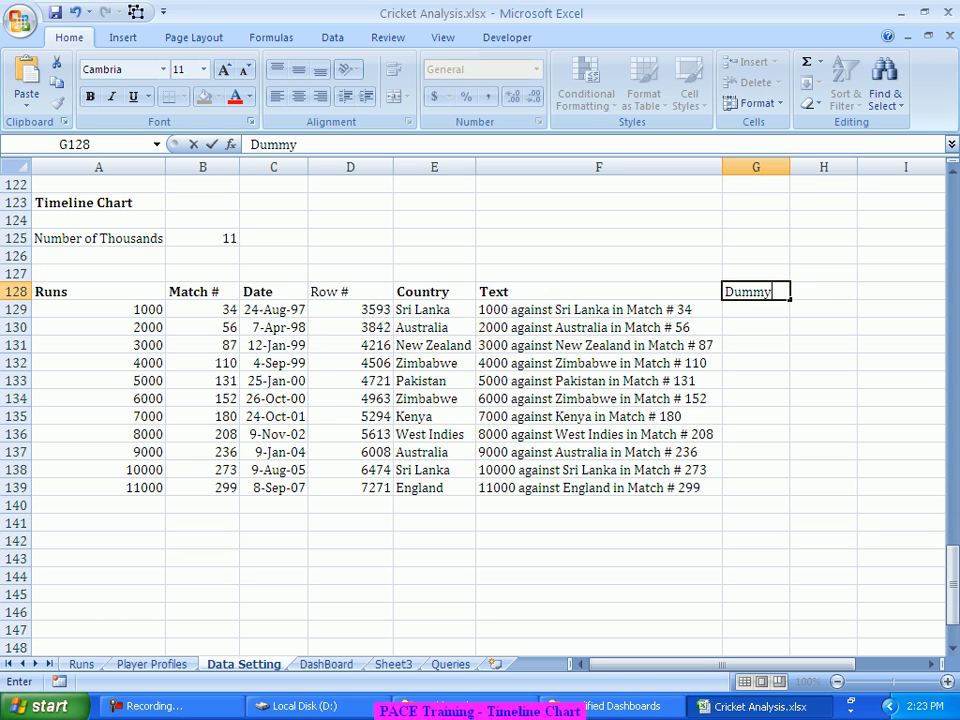
{"action": "key", "text": "Return"}
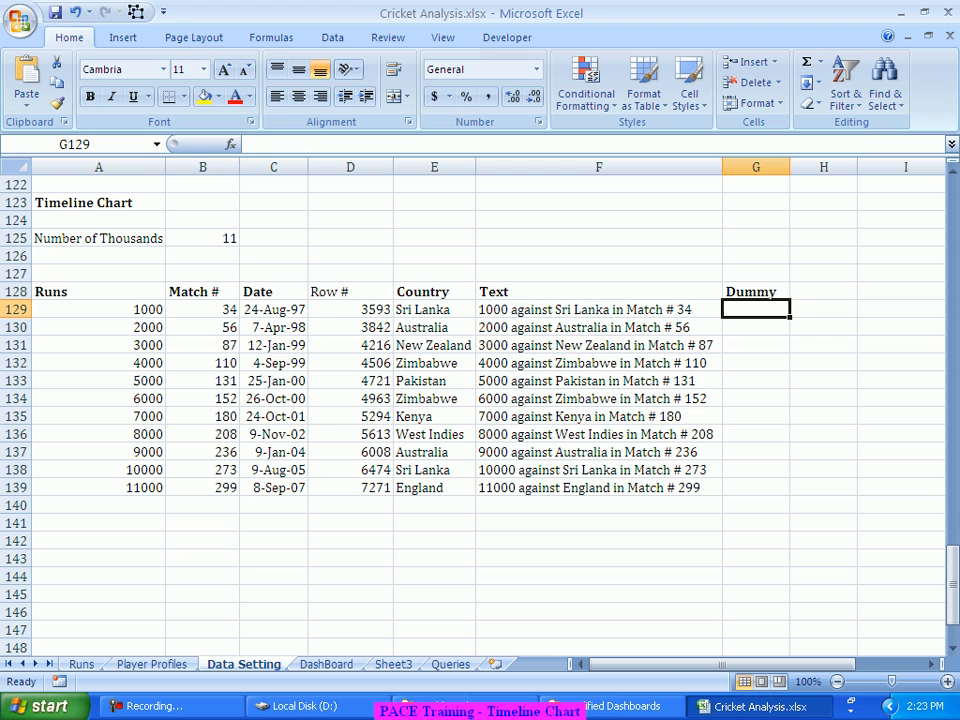
Step: Enter =IF(A129="","",0) in G129 and copy it down the Dummy column through G149
{"action": "type", "text": "="}
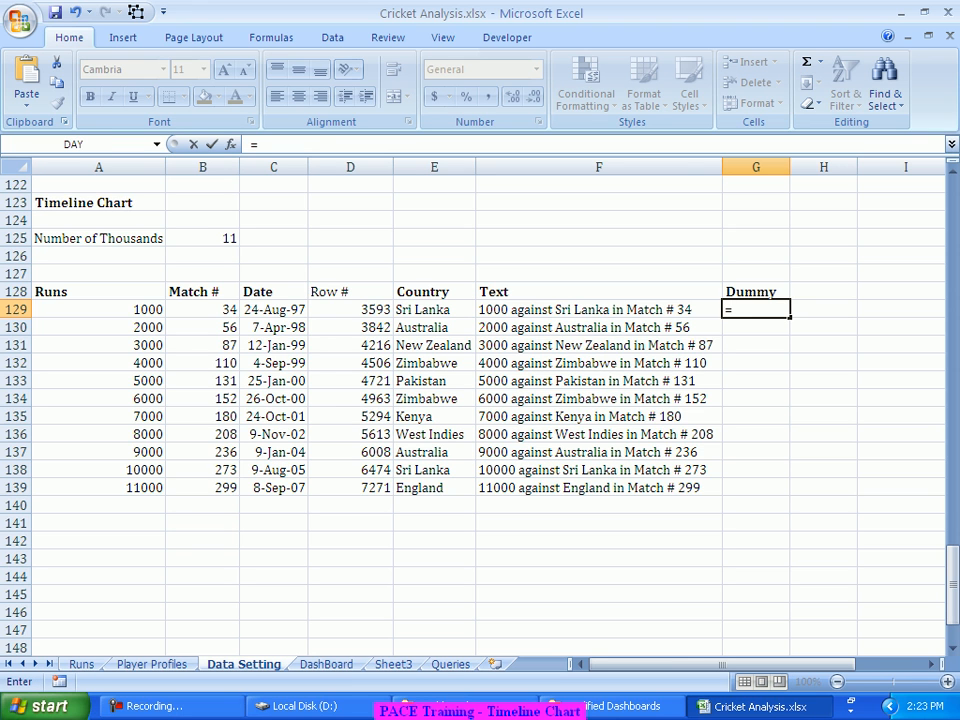
{"action": "type", "text": "if"}
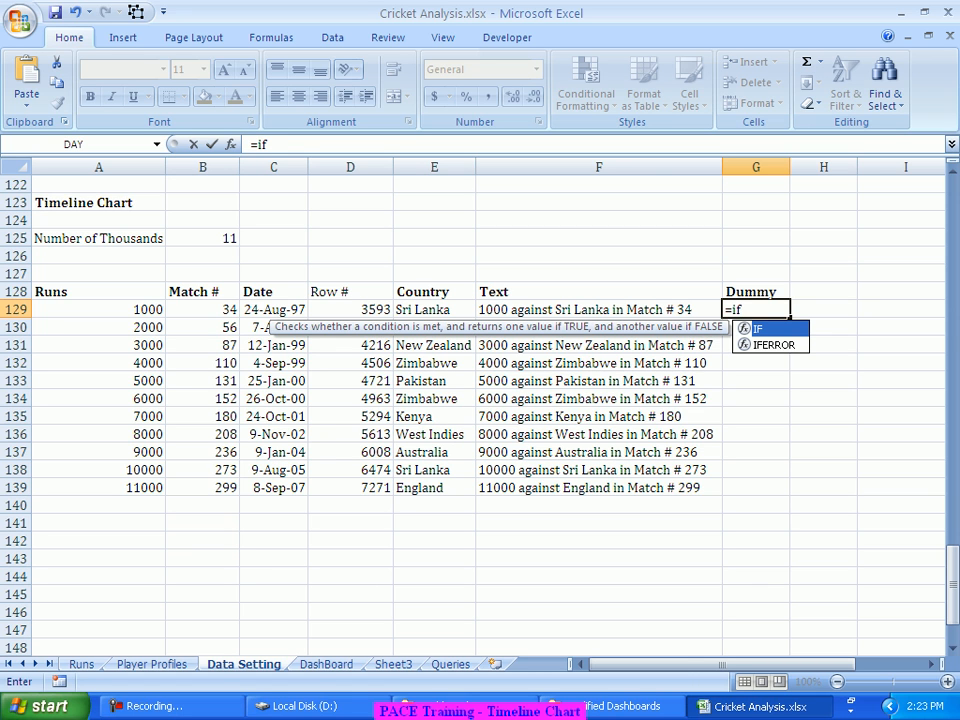
{"action": "key", "text": "Tab"}
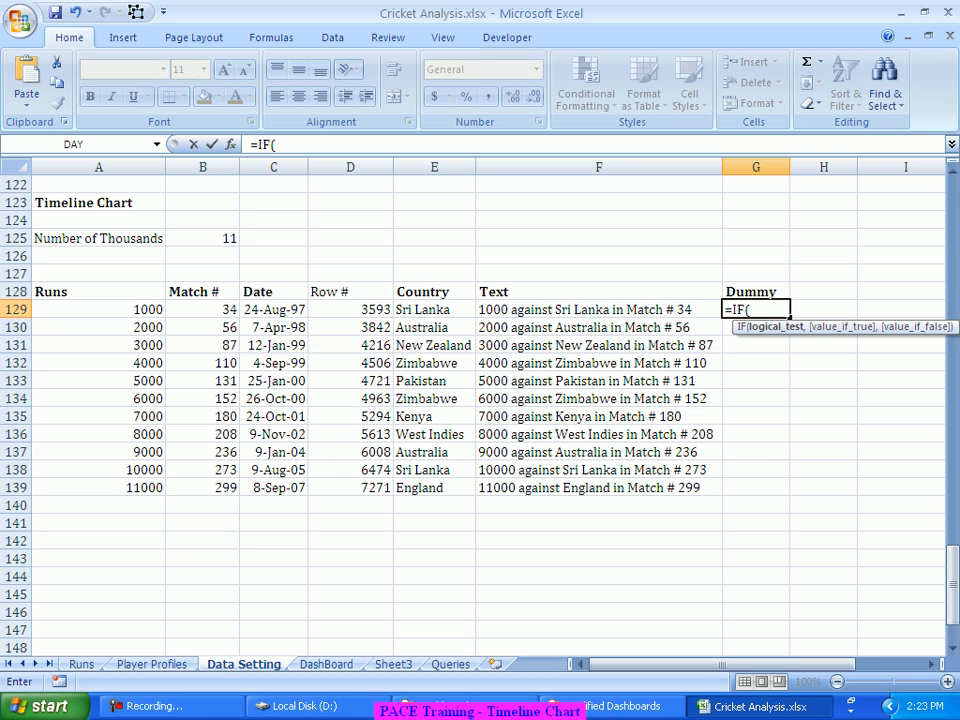
{"action": "left_click", "coordinate": [98, 310]}
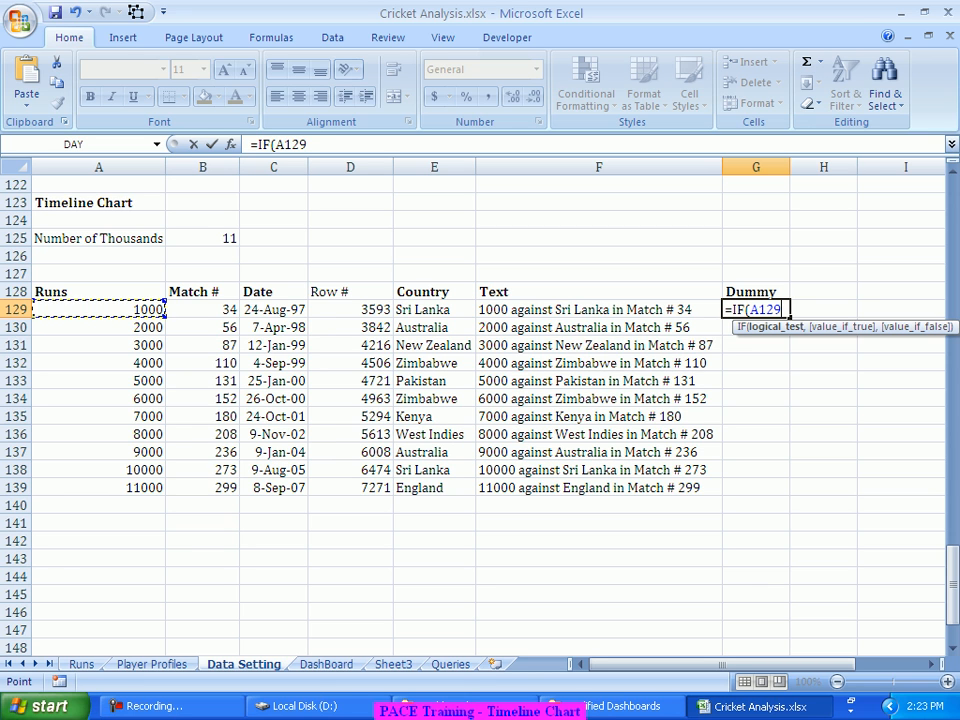
{"action": "type", "text": "=\"\",\"\",0)"}
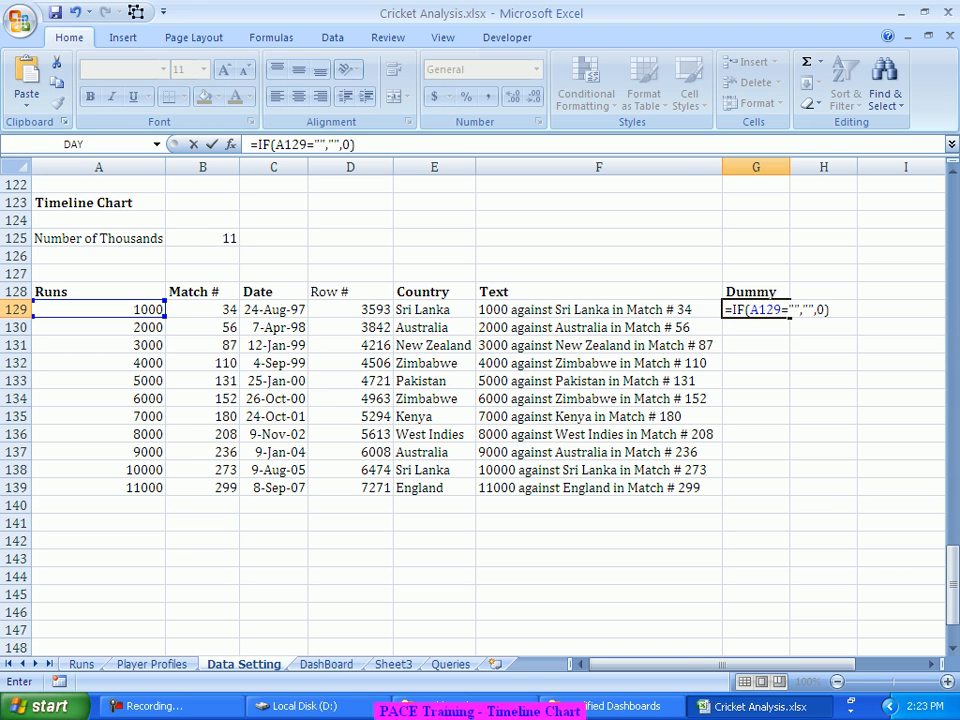
{"action": "key", "text": "Return"}
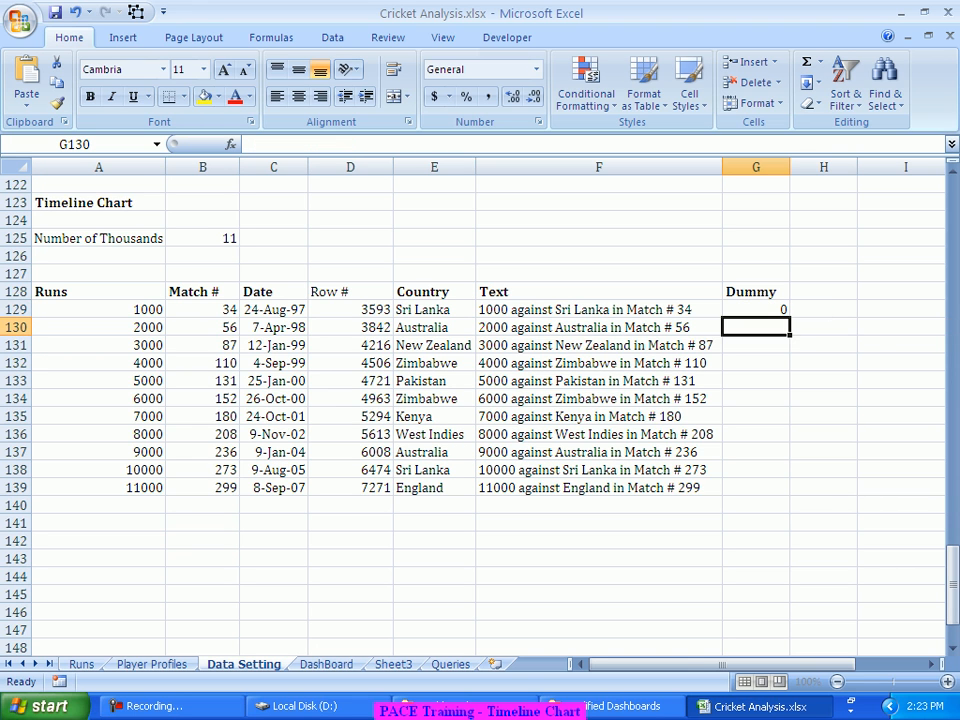
{"action": "key", "text": "Up"}
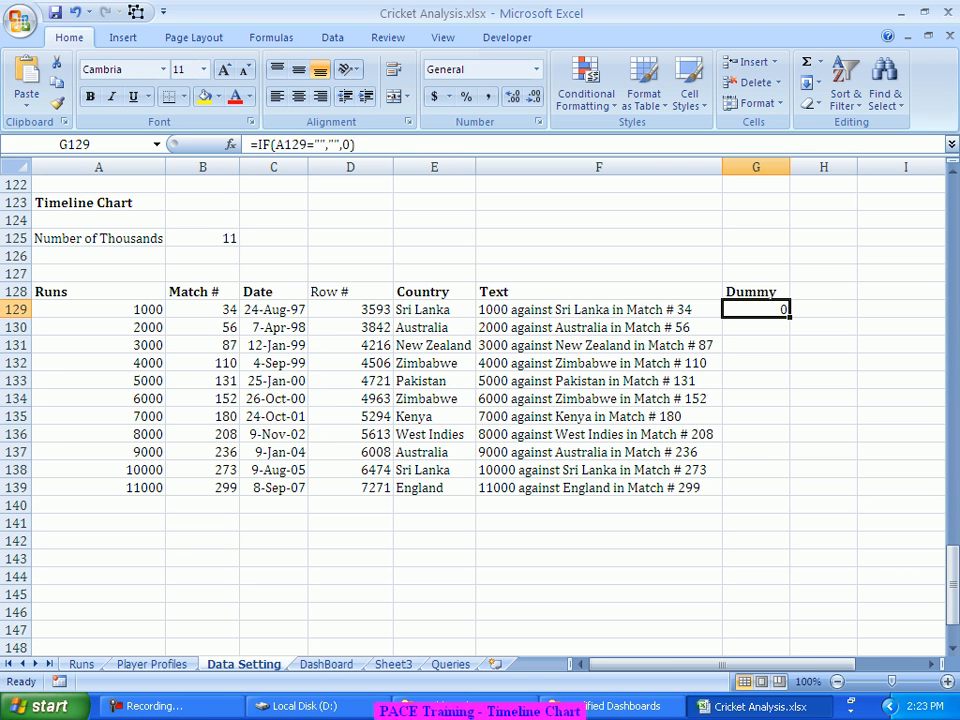
{"action": "double_click", "coordinate": [790, 317]}
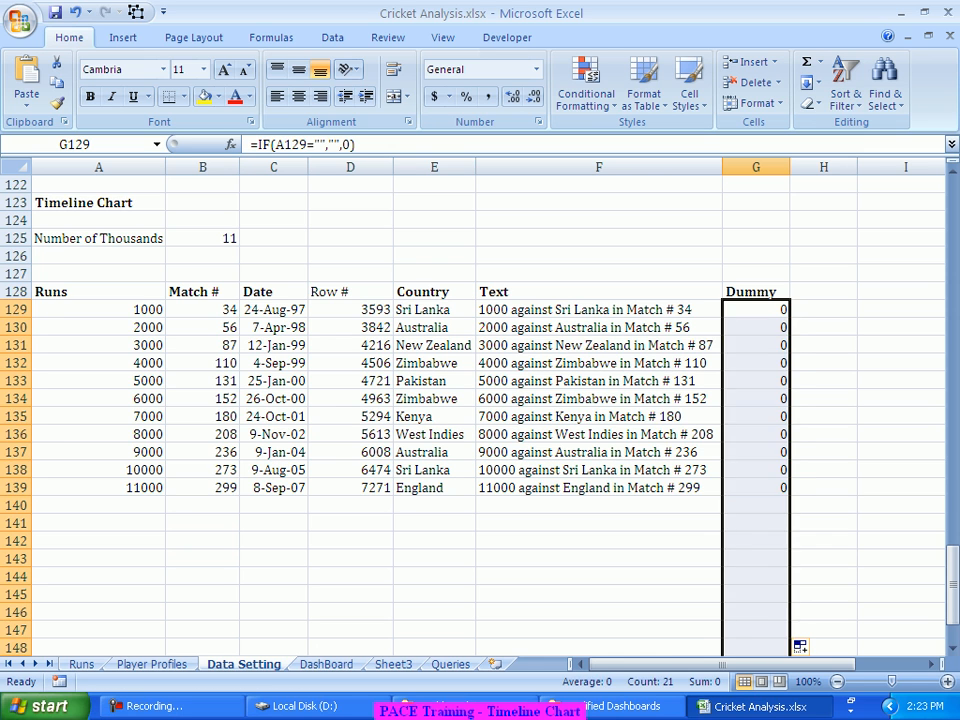
{"action": "left_click", "coordinate": [756, 470]}
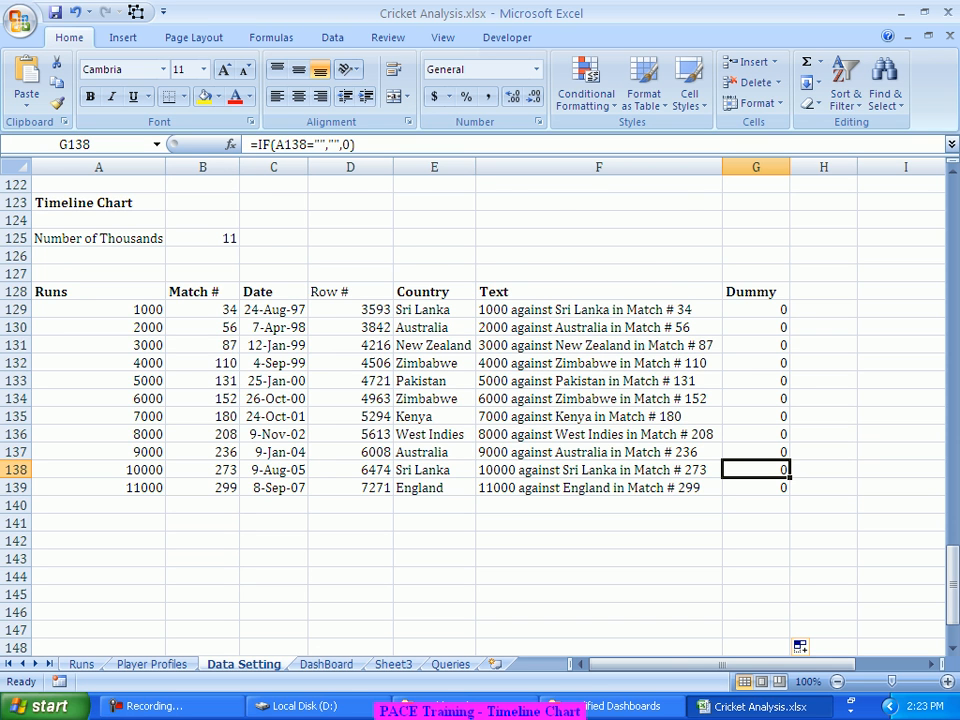
Step: Fill the Date range C128:C154 and the Dummy range G128:G154 with yellow
{"action": "scroll", "coordinate": [800, 647], "scroll_direction": "down", "scroll_amount": 2}
{"action": "scroll", "coordinate": [797, 574], "scroll_direction": "up", "scroll_amount": 2}
{"action": "left_click_drag", "start_coordinate": [273, 291], "coordinate": [273, 650]}
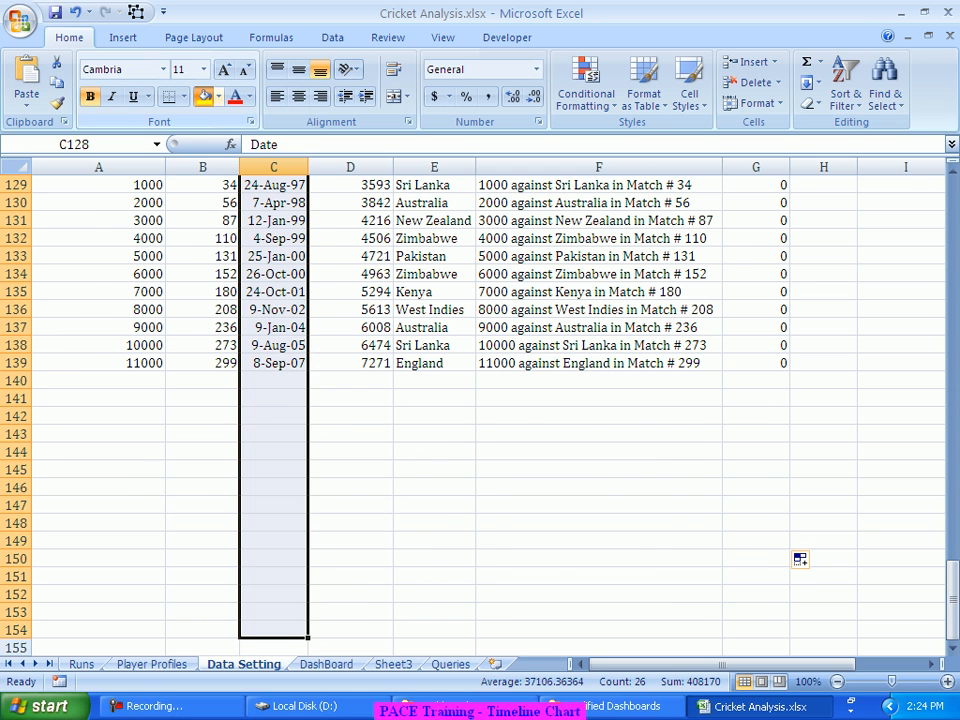
{"action": "left_click", "coordinate": [204, 96]}
{"action": "left_click_drag", "start_coordinate": [755, 416], "coordinate": [755, 640]}
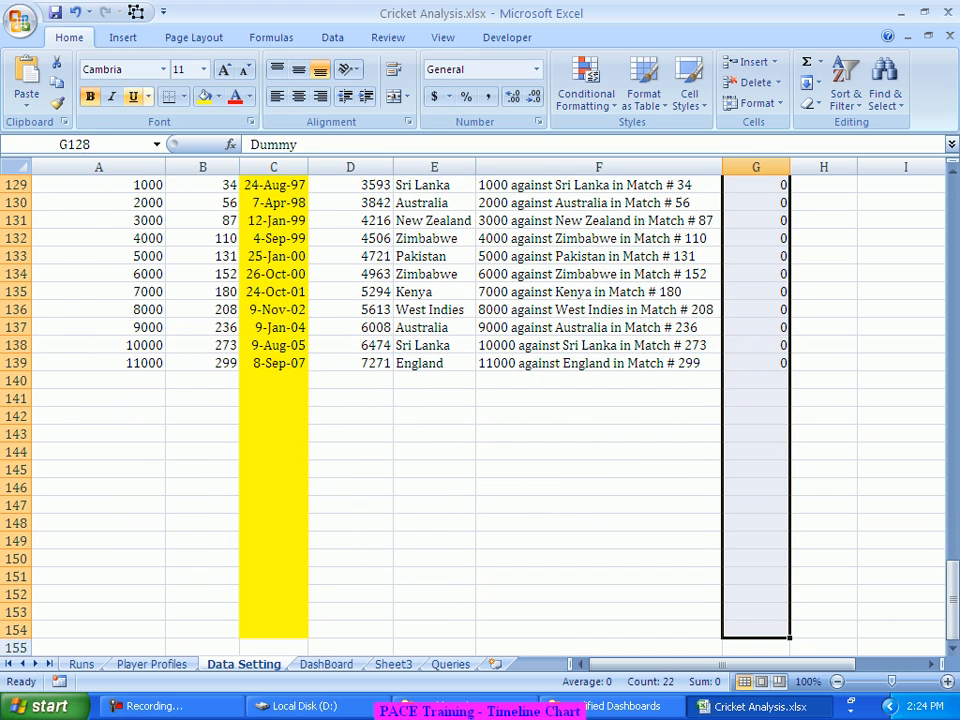
{"action": "left_click", "coordinate": [204, 97]}
{"action": "scroll", "coordinate": [480, 400], "scroll_direction": "down", "scroll_amount": 1}
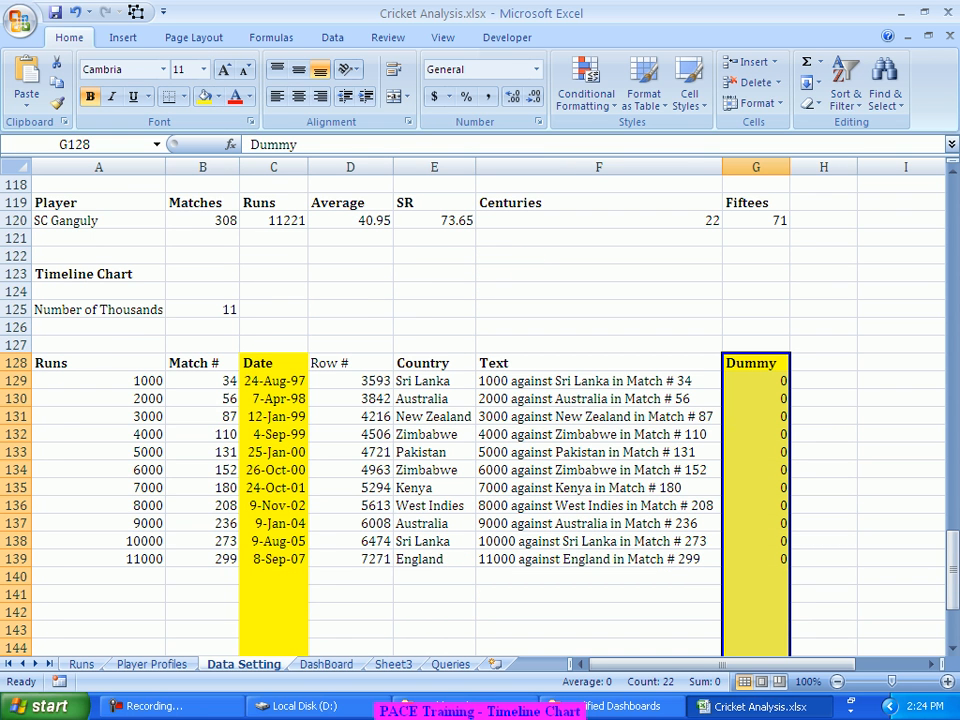
Step: Add the header Height in H128, beside the Dummy header
{"action": "key", "text": "Right"}
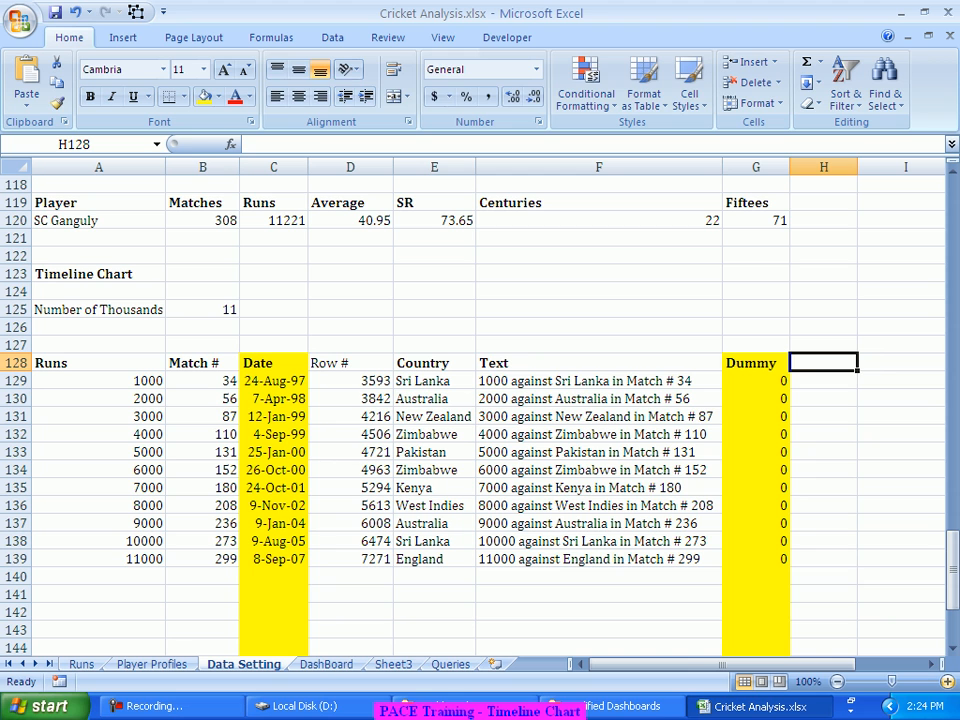
{"action": "type", "text": "Height"}
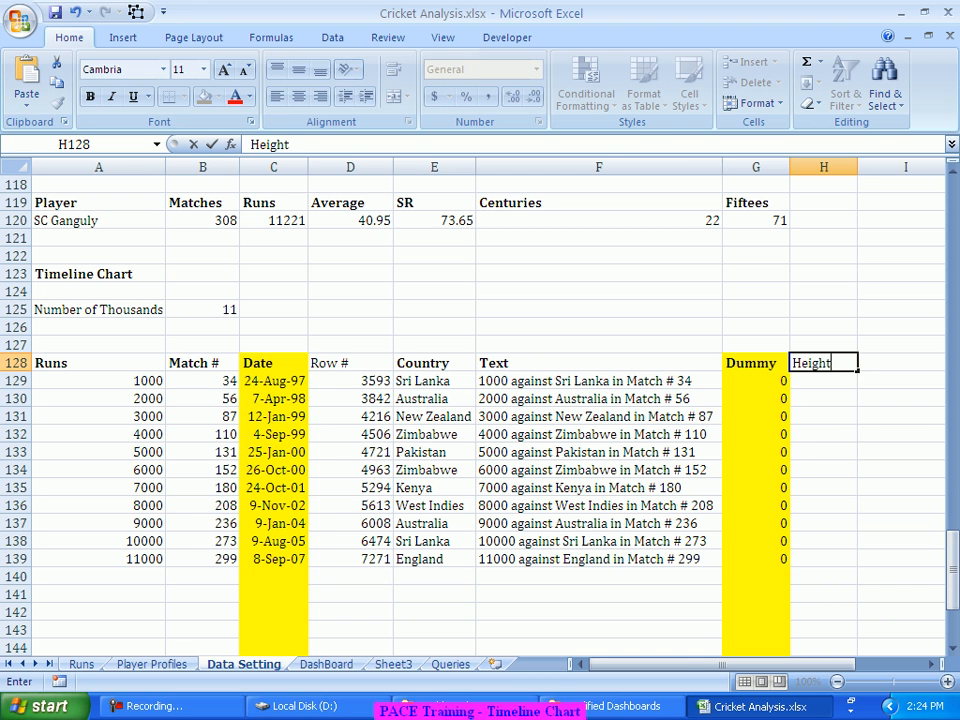
{"action": "key", "text": "Return"}
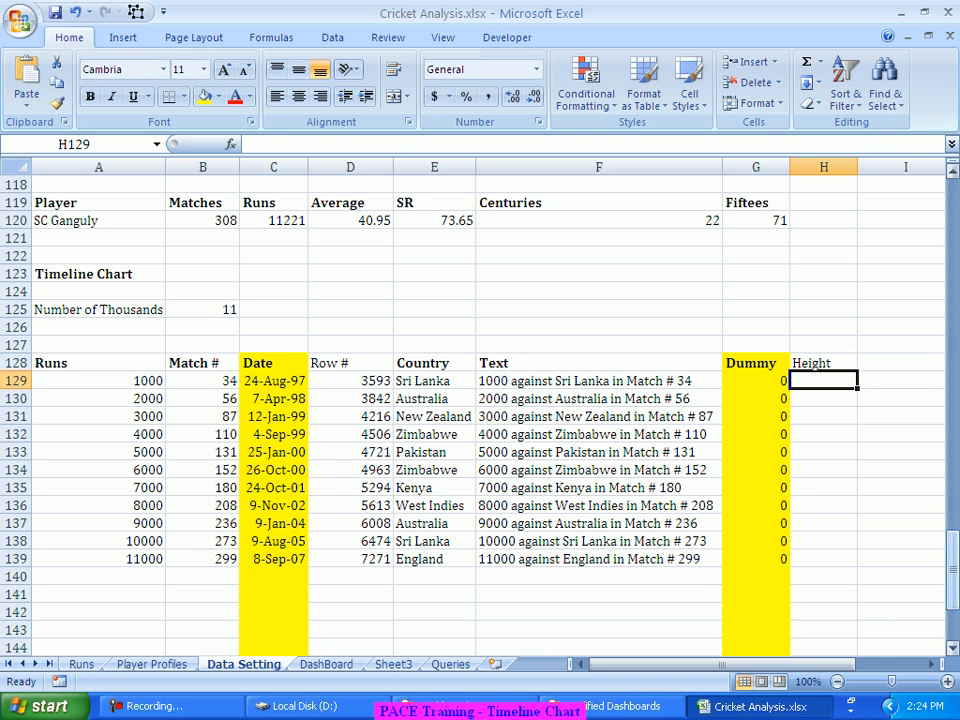
Step: Enter =MOD(A129/1000,4) in H129, the first cell of the Height column
{"action": "left_click", "coordinate": [755, 363]}
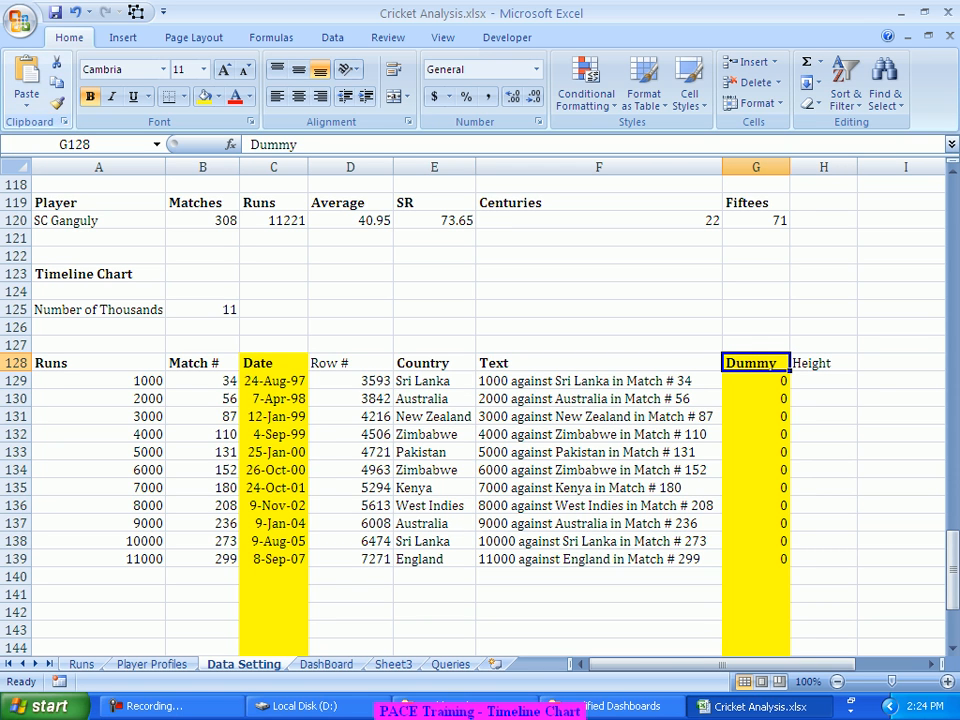
{"action": "left_click", "coordinate": [824, 381]}
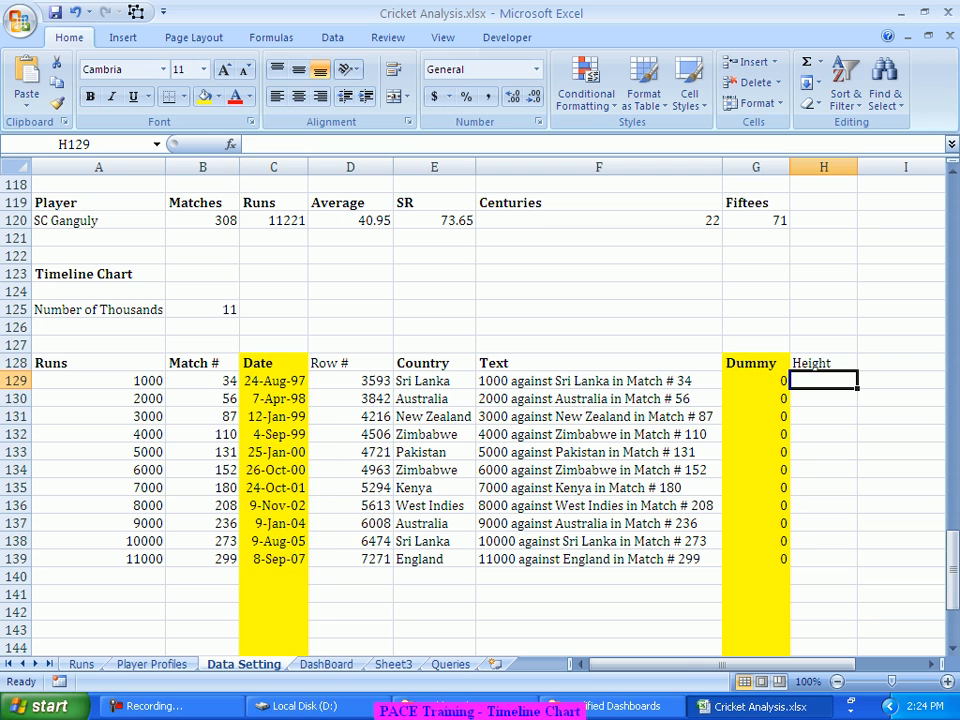
{"action": "type", "text": "="}
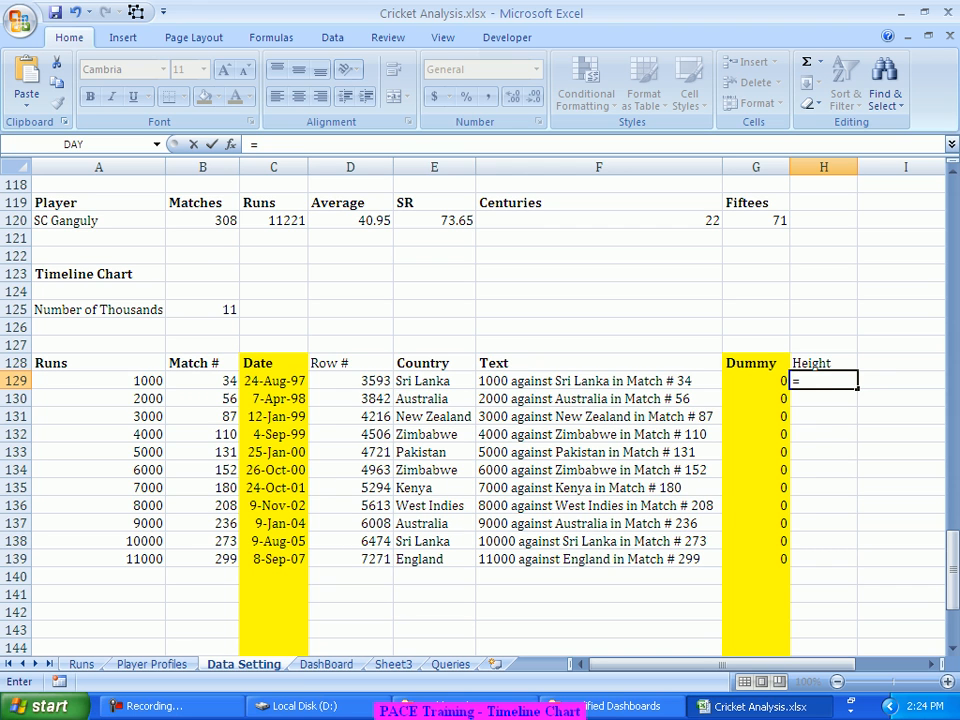
{"action": "type", "text": "Mod"}
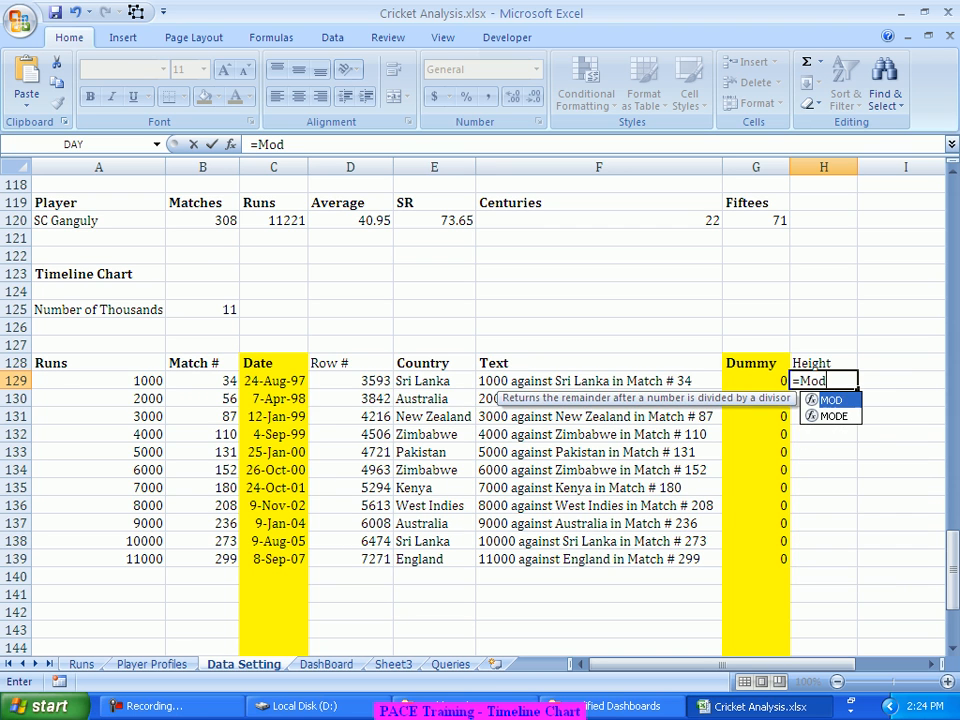
{"action": "key", "text": "Tab"}
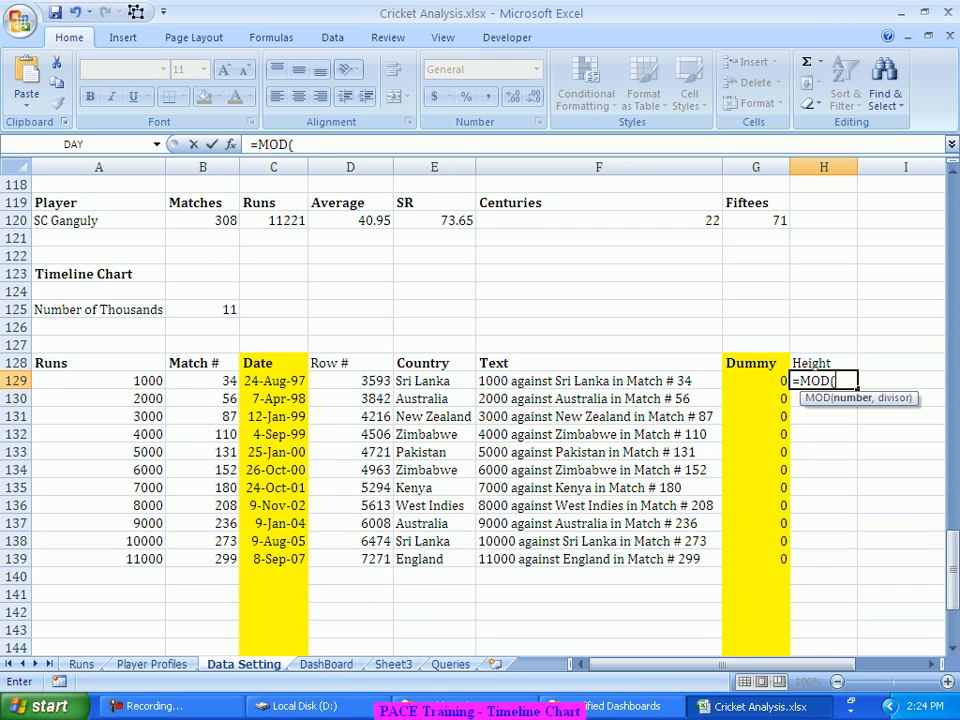
{"action": "left_click", "coordinate": [98, 381]}
{"action": "type", "text": "/1000"}
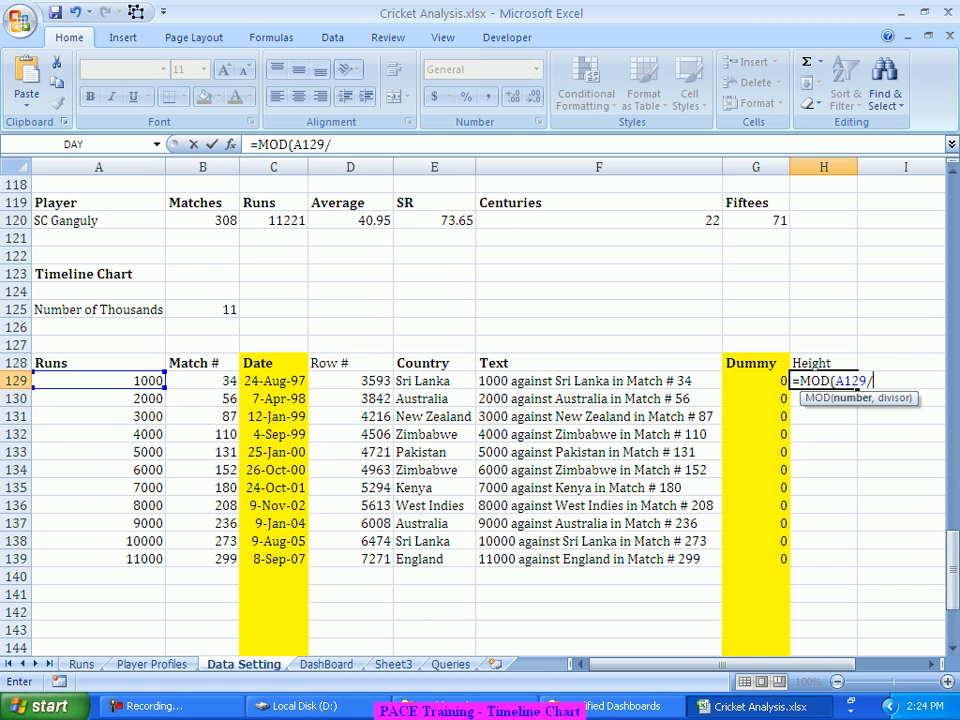
{"action": "type", "text": ",4)"}
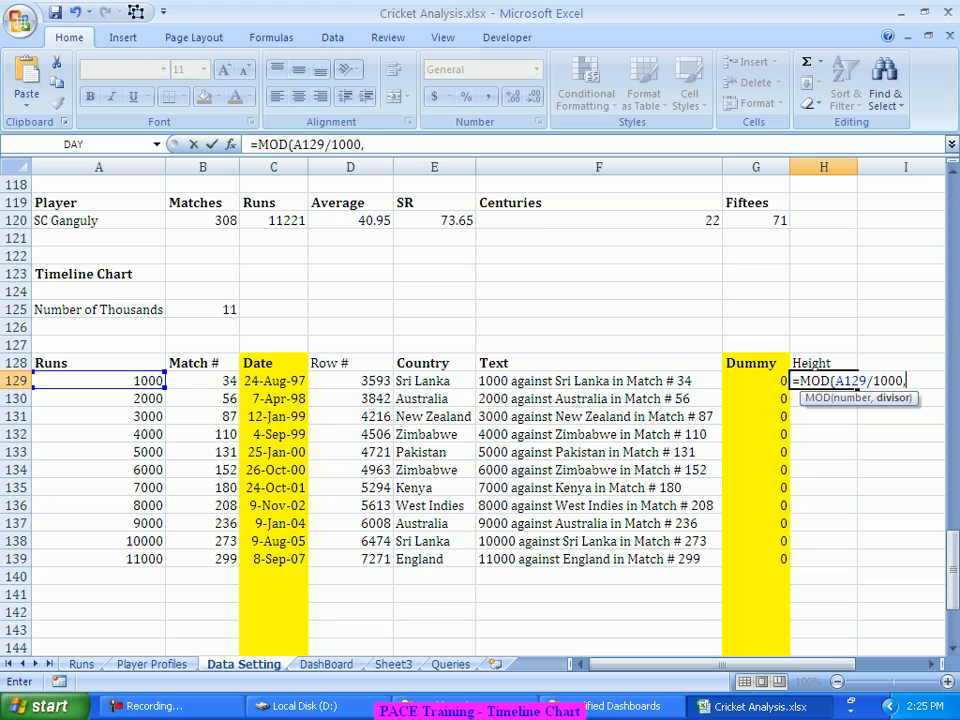
{"action": "key", "text": "Return"}
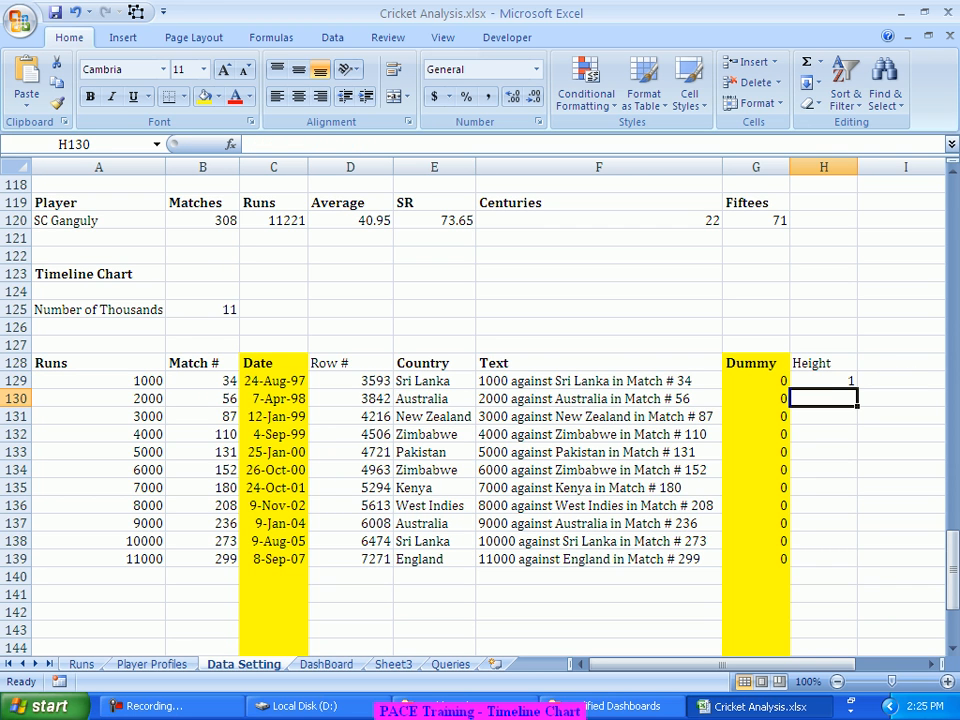
{"action": "key", "text": "Up"}
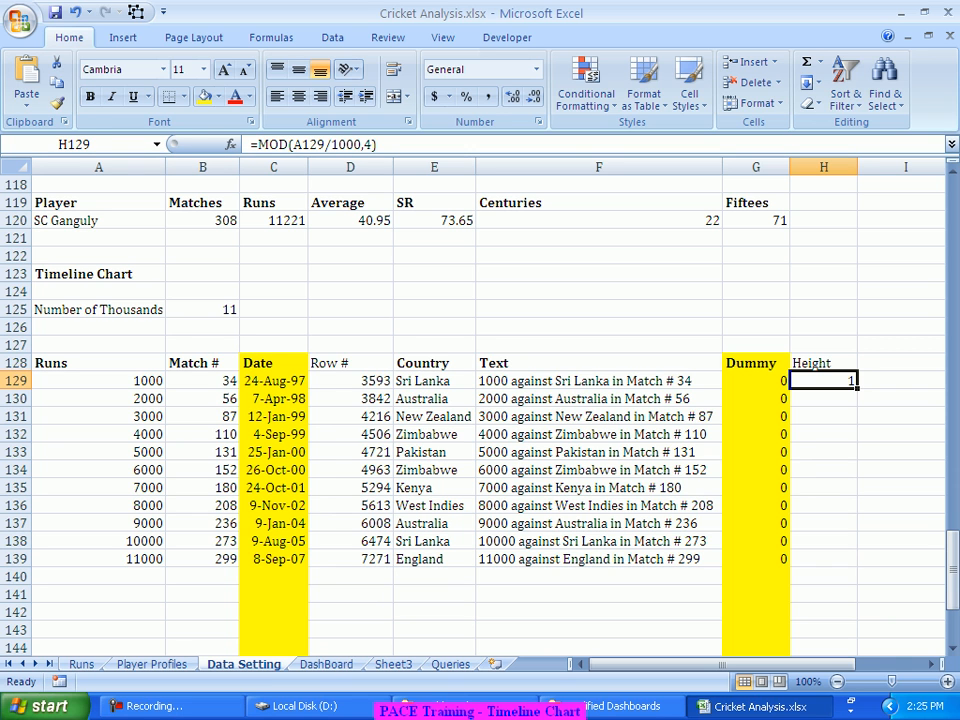
Step: Wrap the H129 formula in an IF for blank Runs, =IF(A129="","",MOD(A129/1000,4)), and copy it down the Height column
{"action": "left_click", "coordinate": [255, 144]}
{"action": "type", "text": "if("}
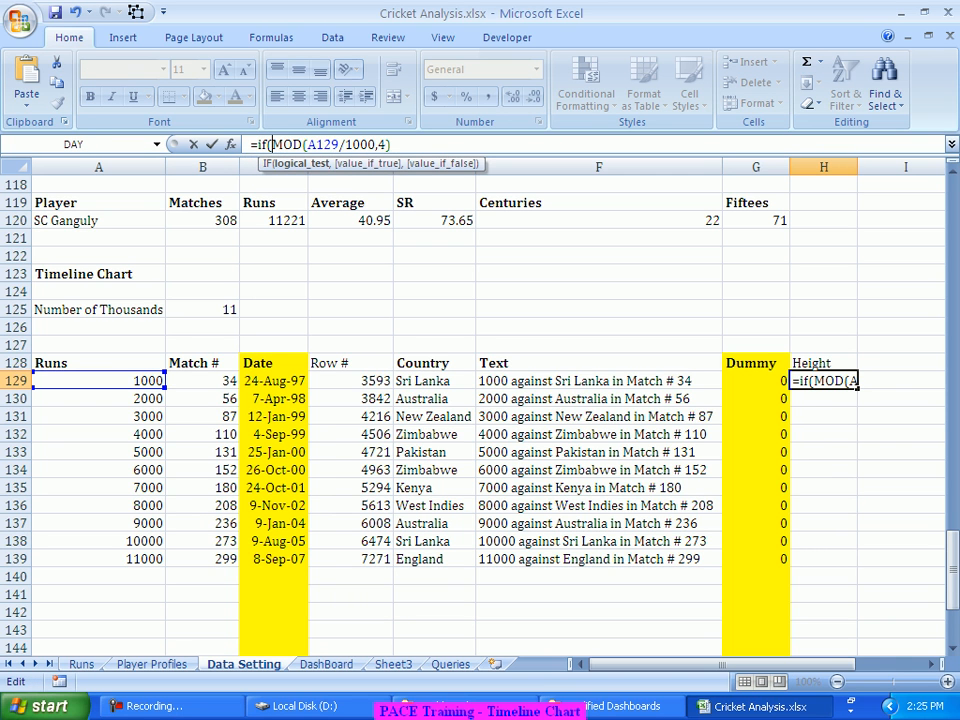
{"action": "left_click", "coordinate": [98, 381]}
{"action": "type", "text": "=\"\","}
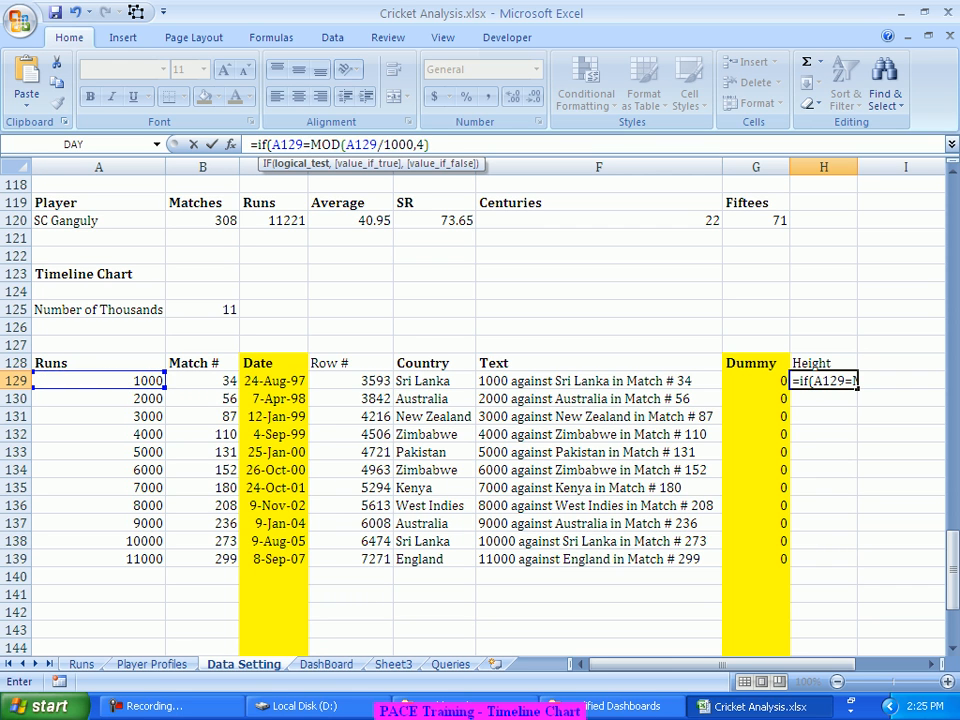
{"action": "type", "text": "\"\","}
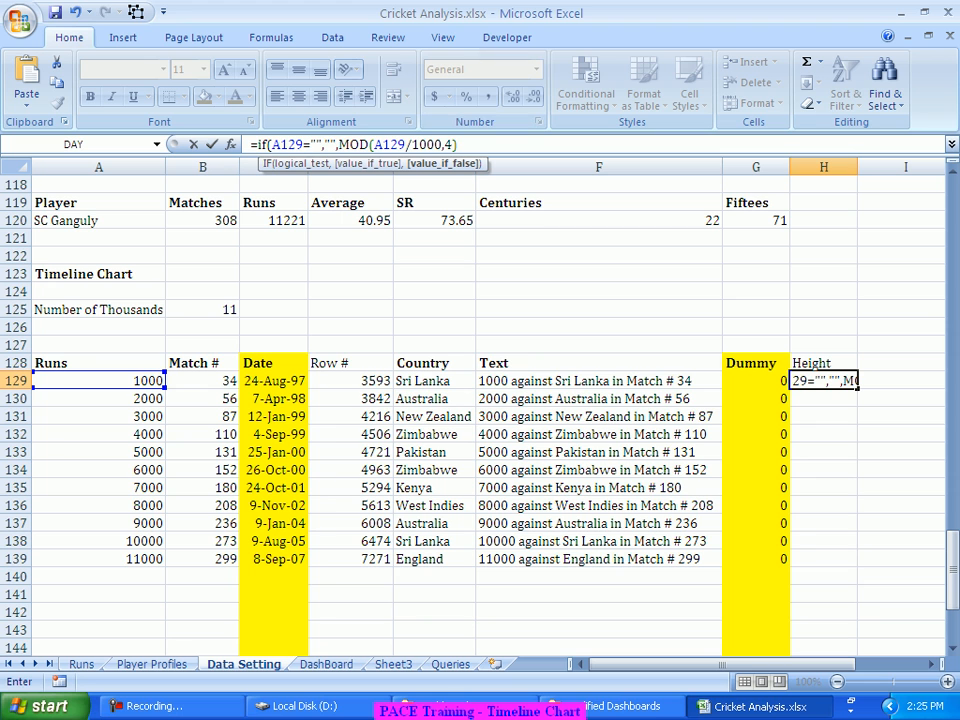
{"action": "type", "text": "))"}
{"action": "key", "text": "Return"}
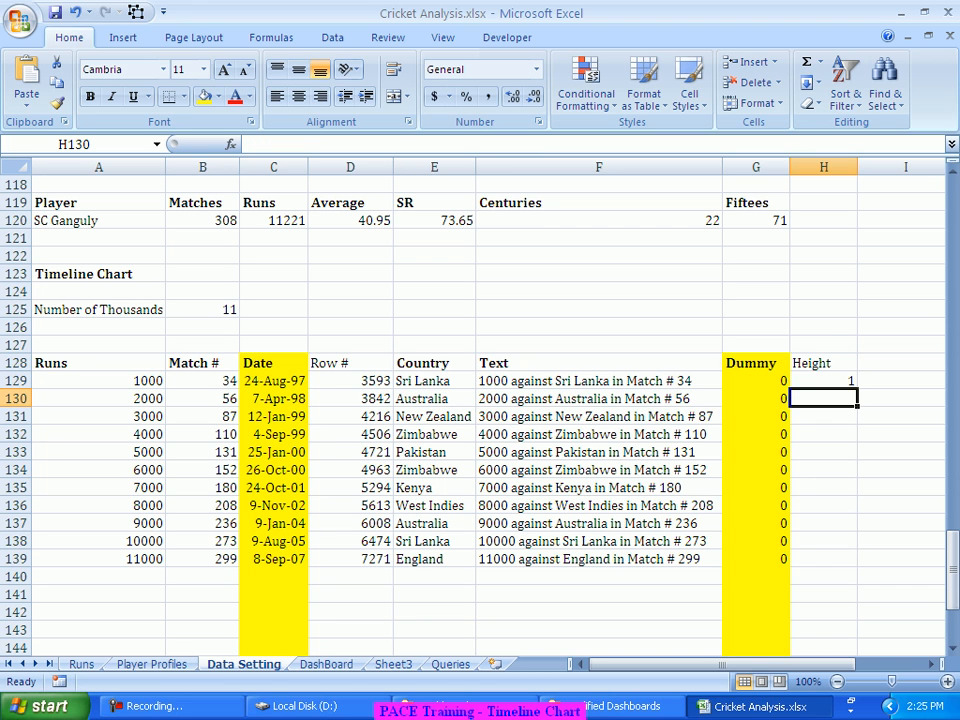
{"action": "left_click", "coordinate": [824, 381]}
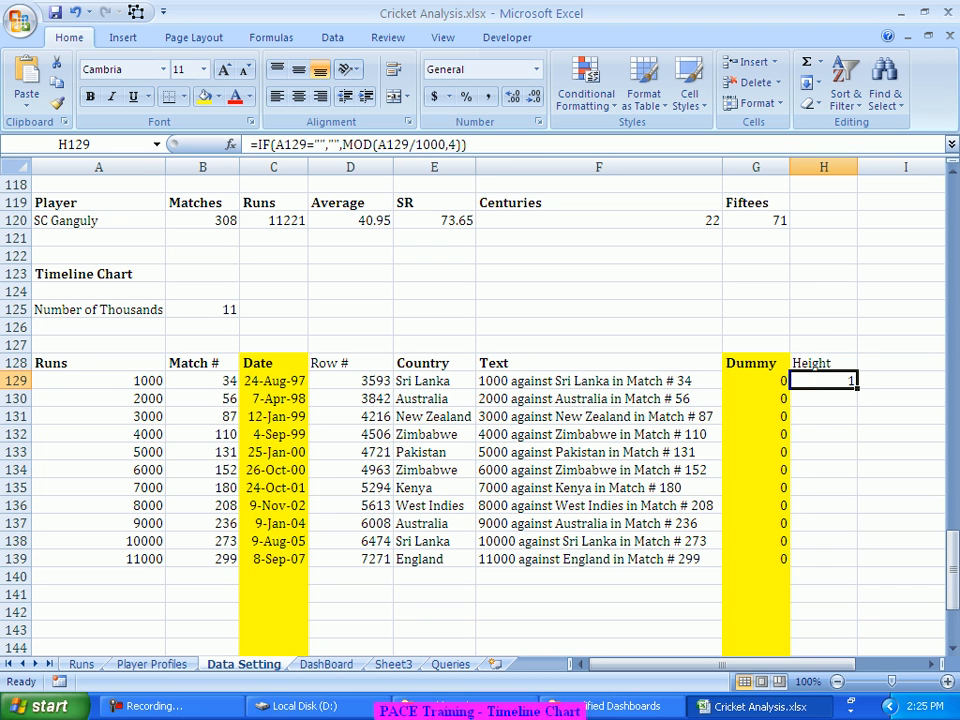
{"action": "double_click", "coordinate": [858, 389]}
{"action": "left_click", "coordinate": [824, 470]}
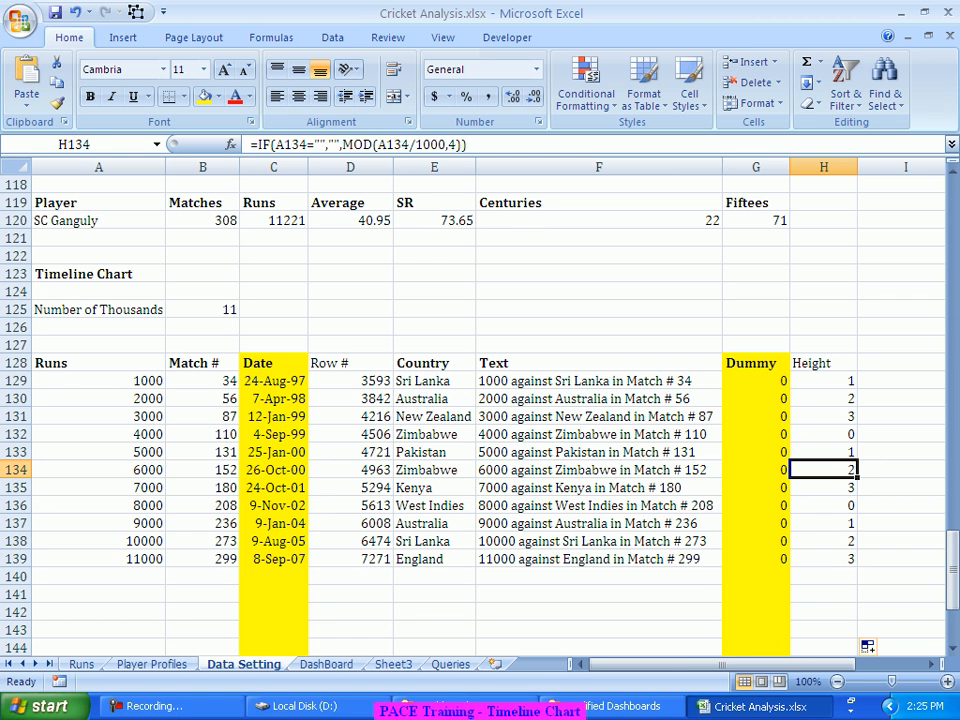
{"action": "left_click", "coordinate": [824, 381]}
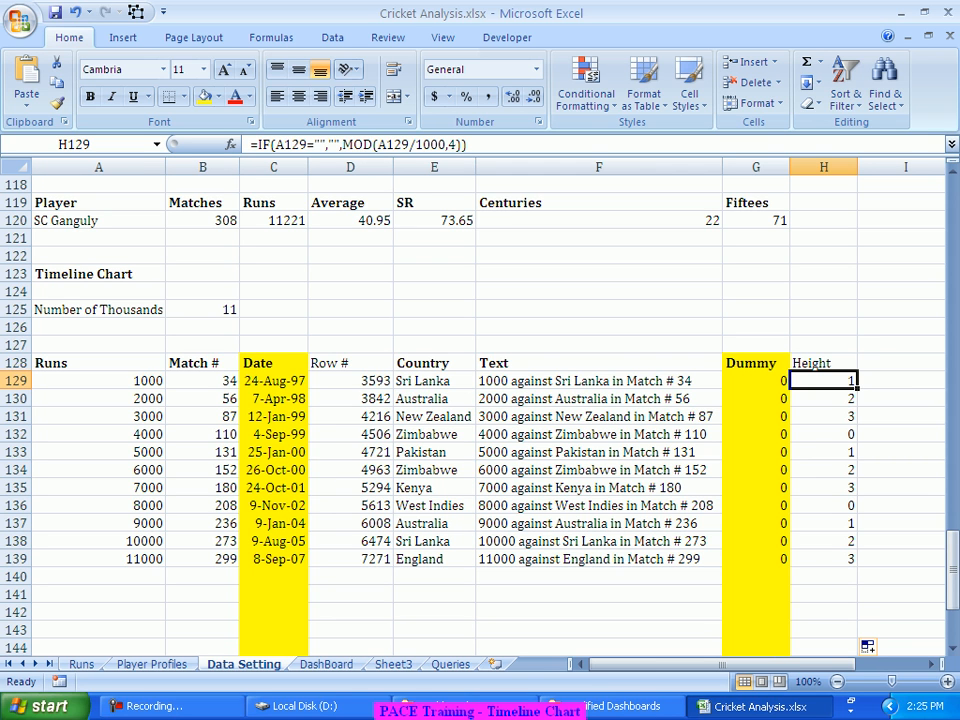
Step: Add 1 to the MOD result in H132, making the formula =IF(A132="","",MOD(A132/1000,4)+1)
{"action": "left_click", "coordinate": [824, 434]}
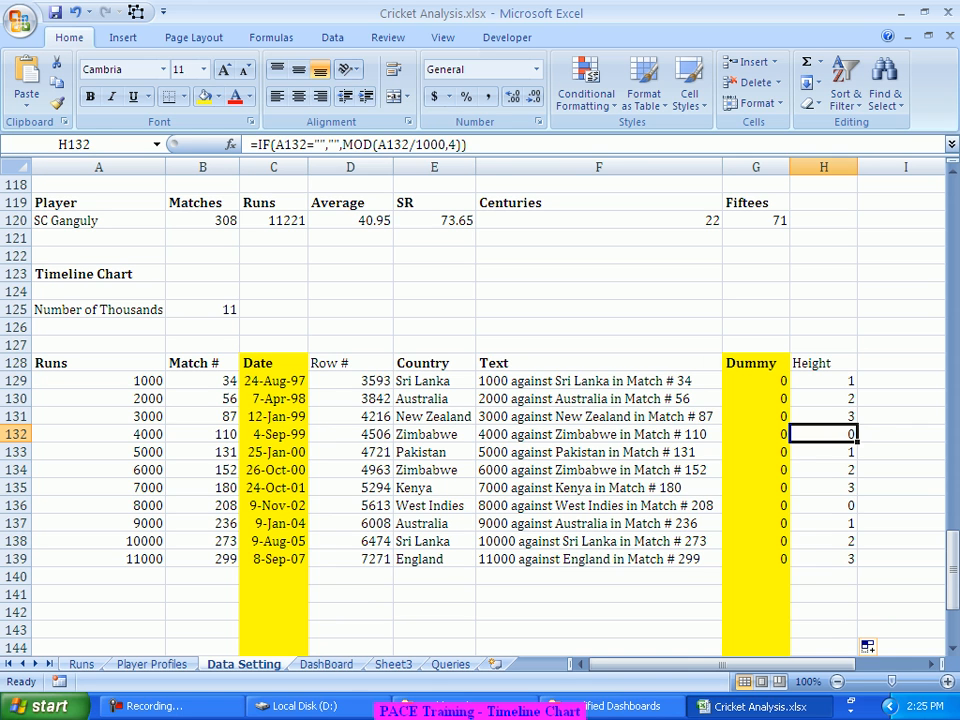
{"action": "left_click", "coordinate": [463, 145]}
{"action": "type", "text": "+1"}
{"action": "key", "text": "Return"}
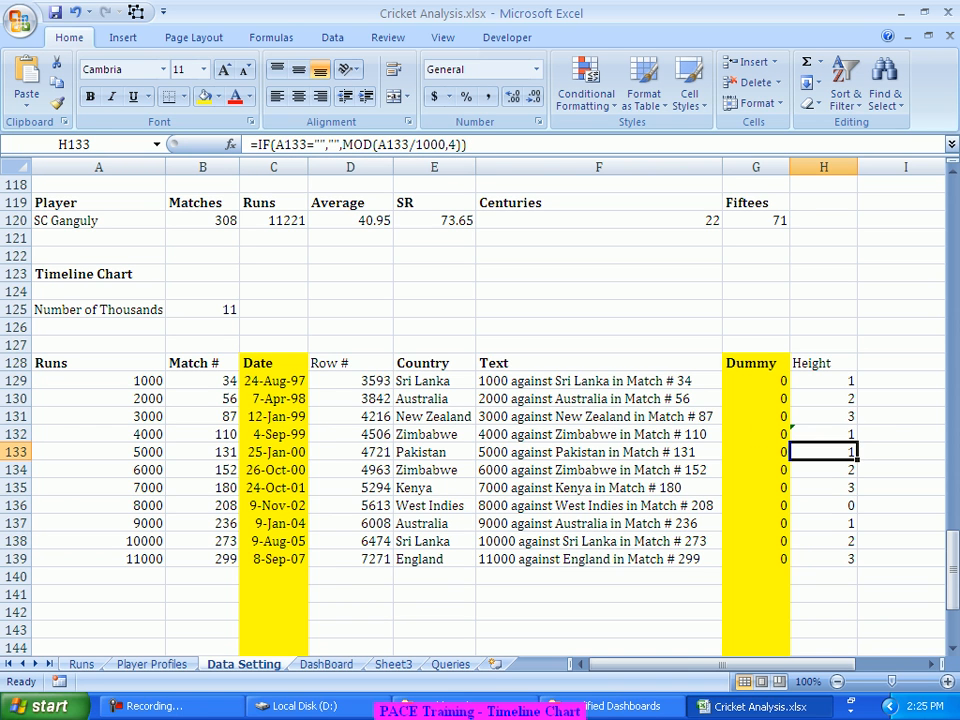
Step: Copy the +1 height formula from H132 up to H129 and down the rest of the Height column
{"action": "left_click", "coordinate": [823, 434]}
{"action": "left_click_drag", "start_coordinate": [856, 442], "coordinate": [856, 382]}
{"action": "left_click_drag", "start_coordinate": [856, 442], "coordinate": [856, 612]}
{"action": "double_click", "coordinate": [857, 620]}
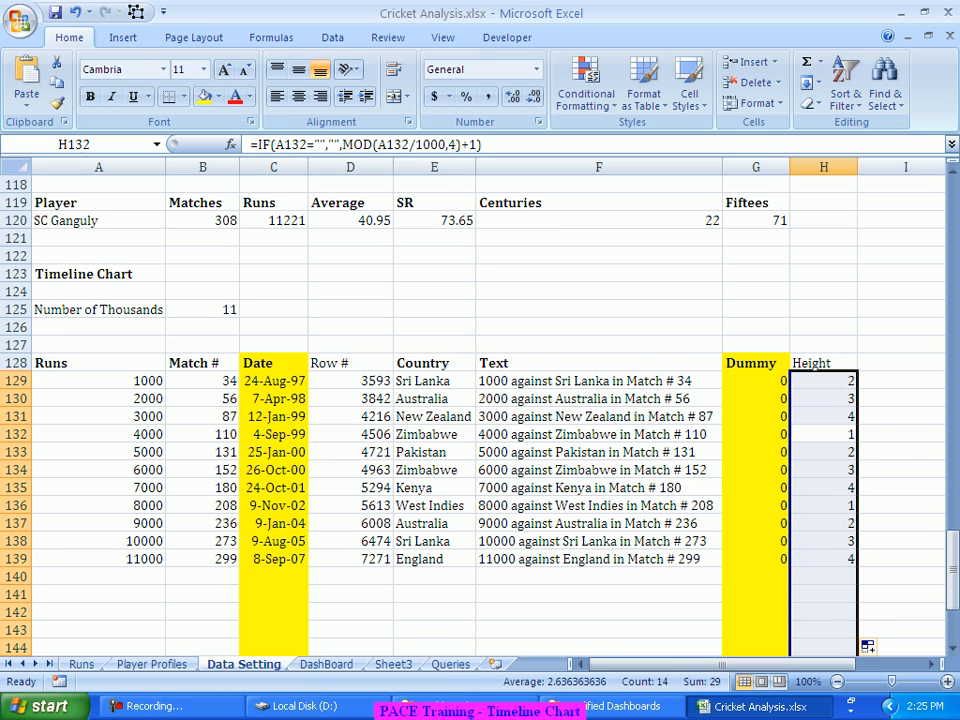
{"action": "left_click", "coordinate": [826, 541]}
{"action": "scroll", "coordinate": [826, 541], "scroll_direction": "down", "scroll_amount": 4}
{"action": "scroll", "coordinate": [480, 400], "scroll_direction": "up", "scroll_amount": 4}
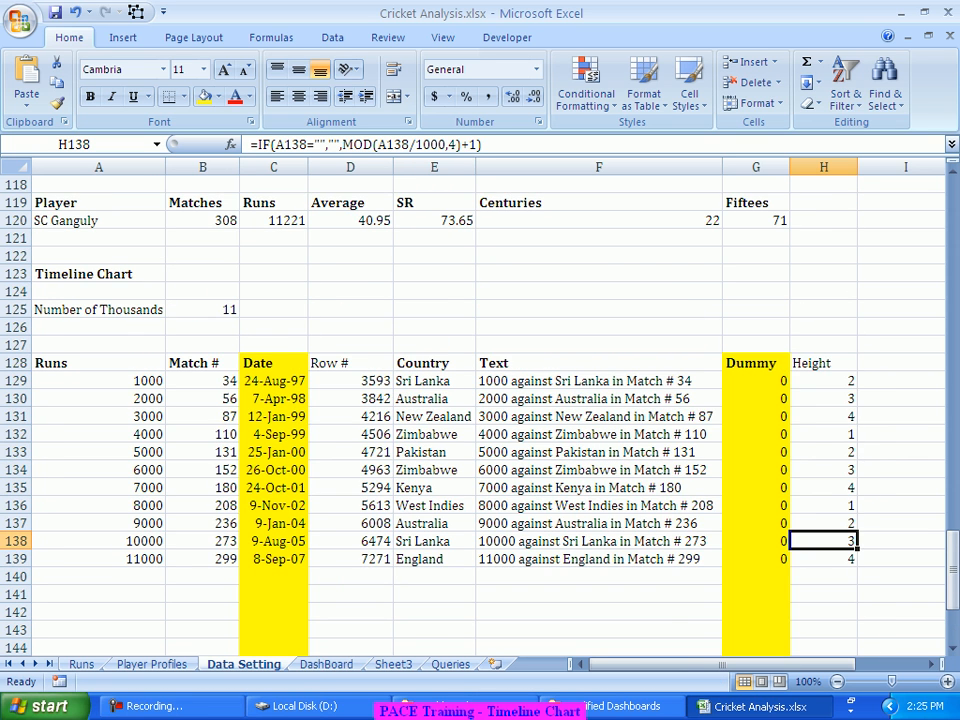
Step: Fill the Height column, H128:H154, with yellow to match the other highlighted columns
{"action": "left_click", "coordinate": [824, 381]}
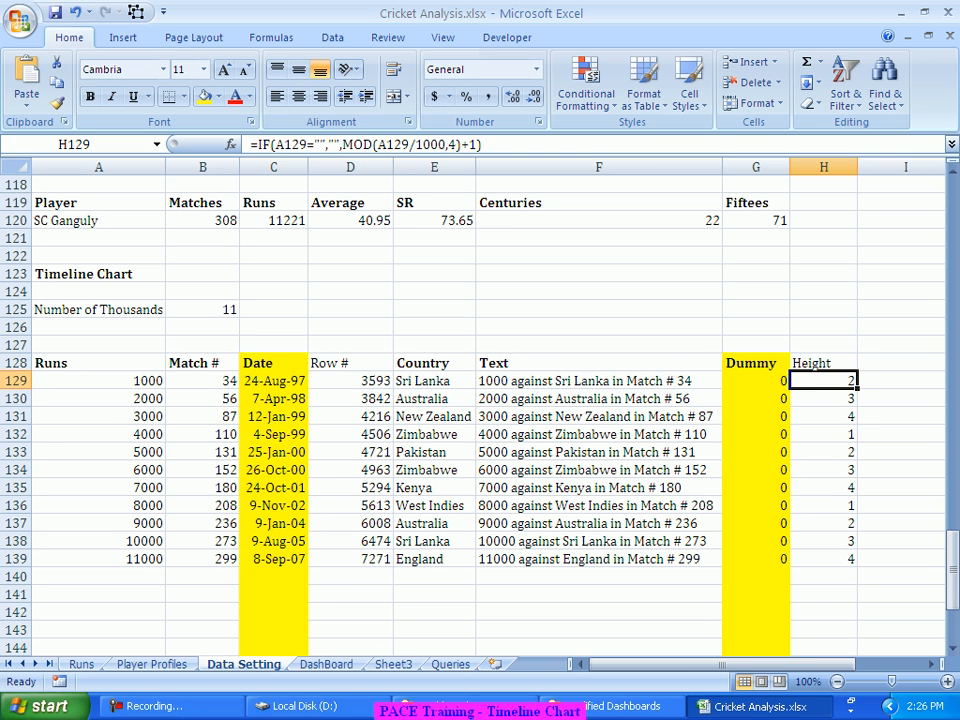
{"action": "left_click_drag", "start_coordinate": [811, 363], "coordinate": [867, 559]}
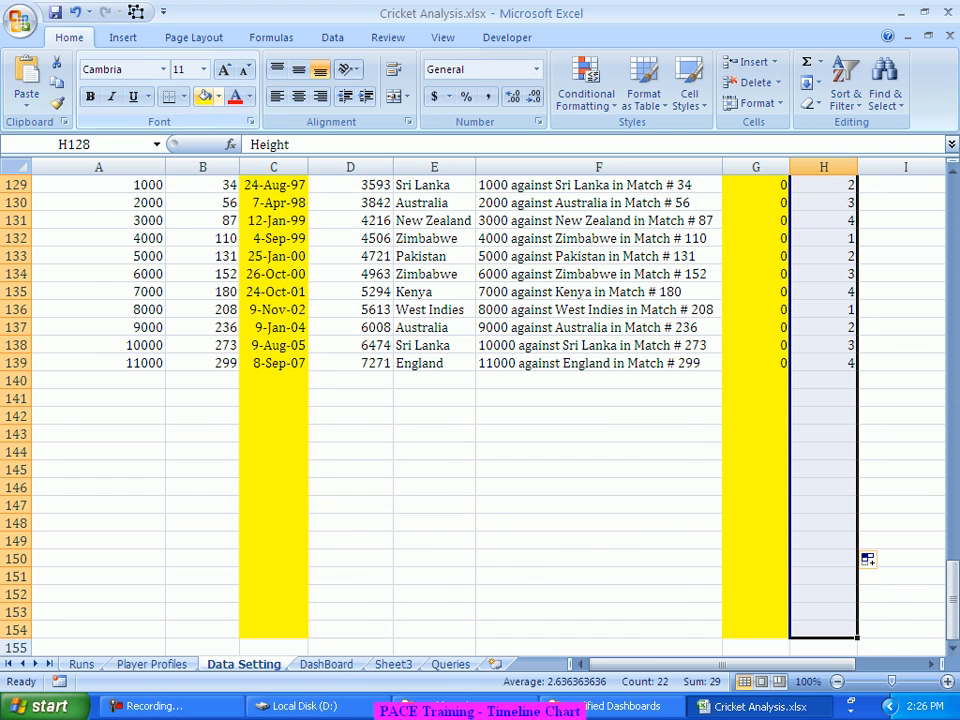
{"action": "left_click", "coordinate": [205, 97]}
{"action": "left_click", "coordinate": [434, 345]}
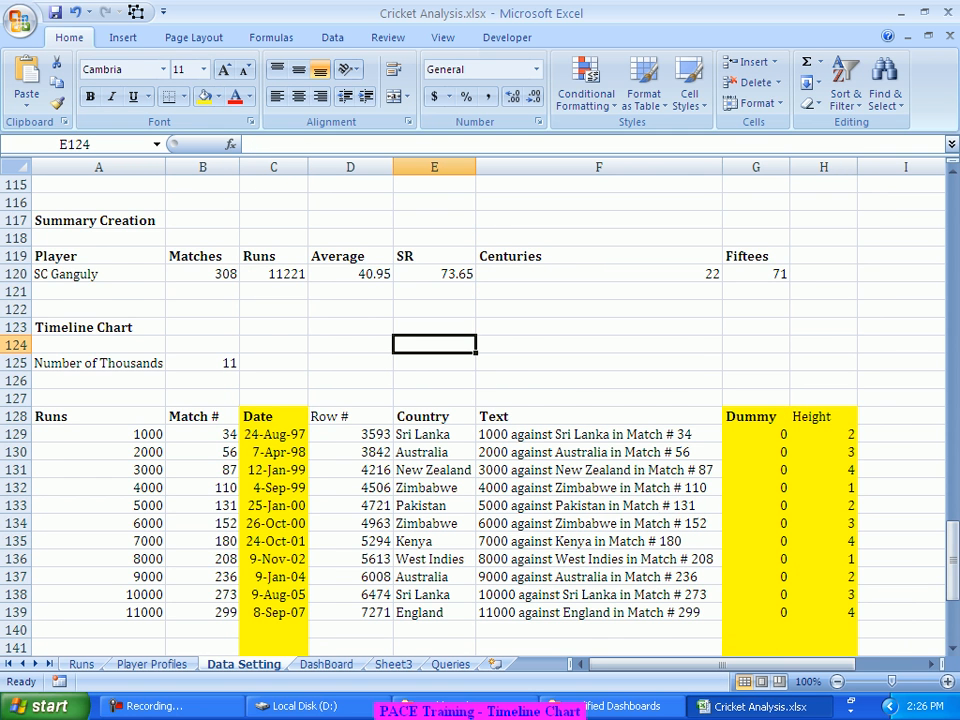
Step: Apply the yellow fill to the Text column, F128:F154
{"action": "scroll", "coordinate": [480, 400], "scroll_direction": "down", "scroll_amount": 2}
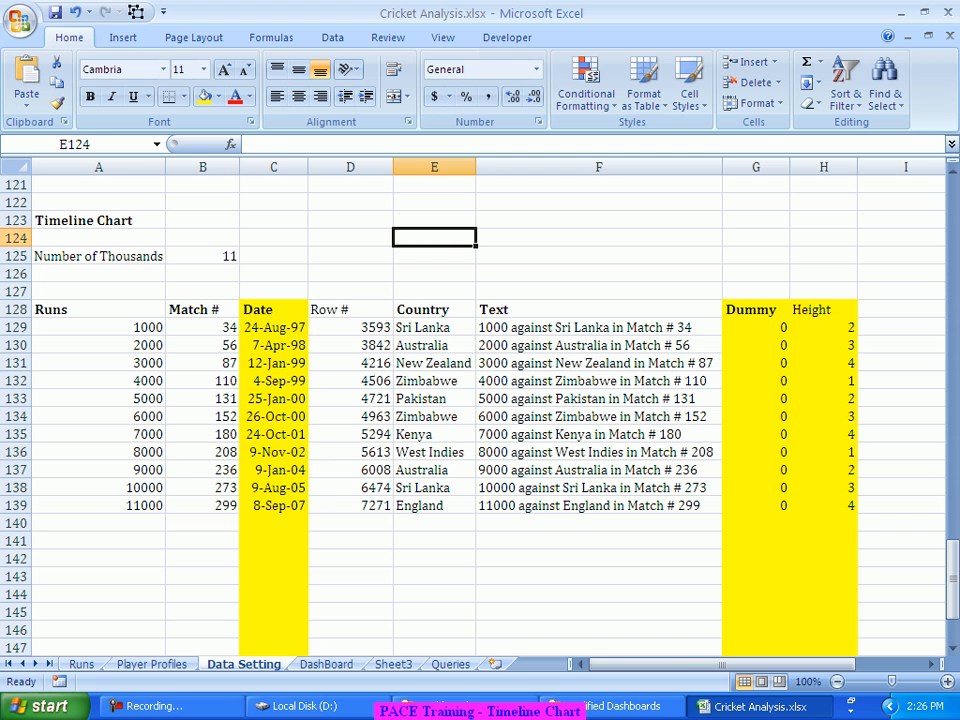
{"action": "left_click_drag", "start_coordinate": [599, 309], "coordinate": [720, 612]}
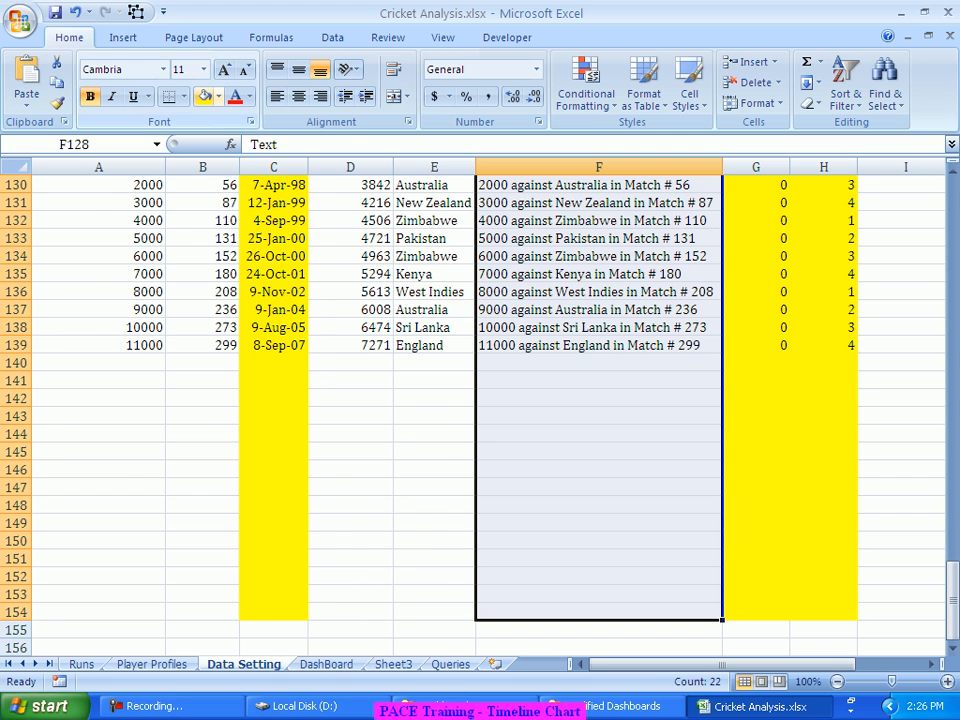
{"action": "left_click", "coordinate": [205, 97]}
{"action": "left_click", "coordinate": [434, 345]}
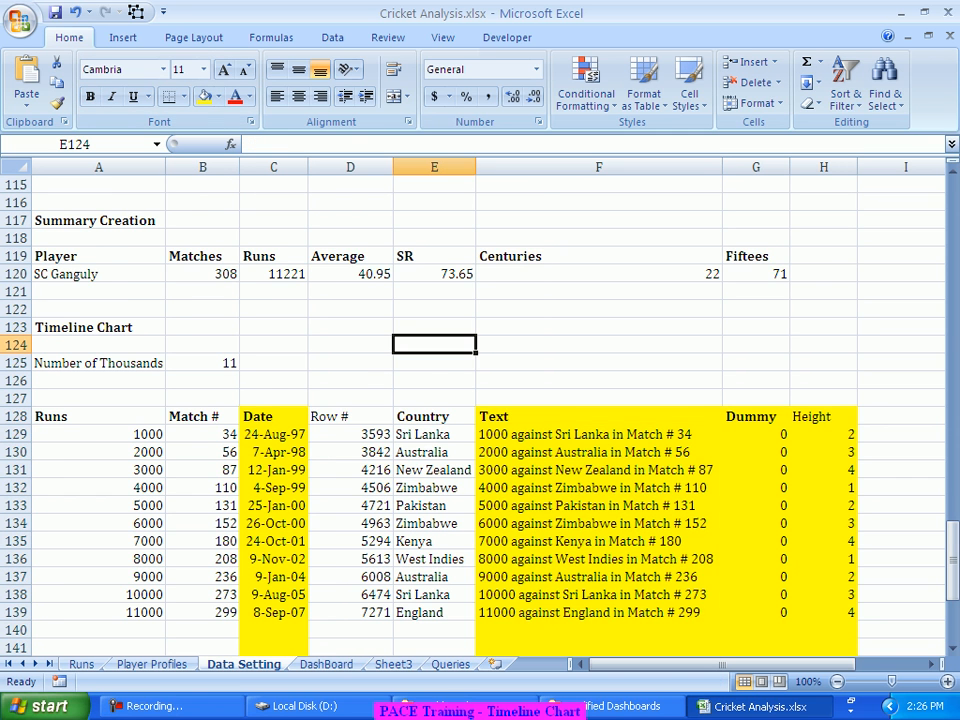
{"action": "scroll", "coordinate": [480, 400], "scroll_direction": "down", "scroll_amount": 3}
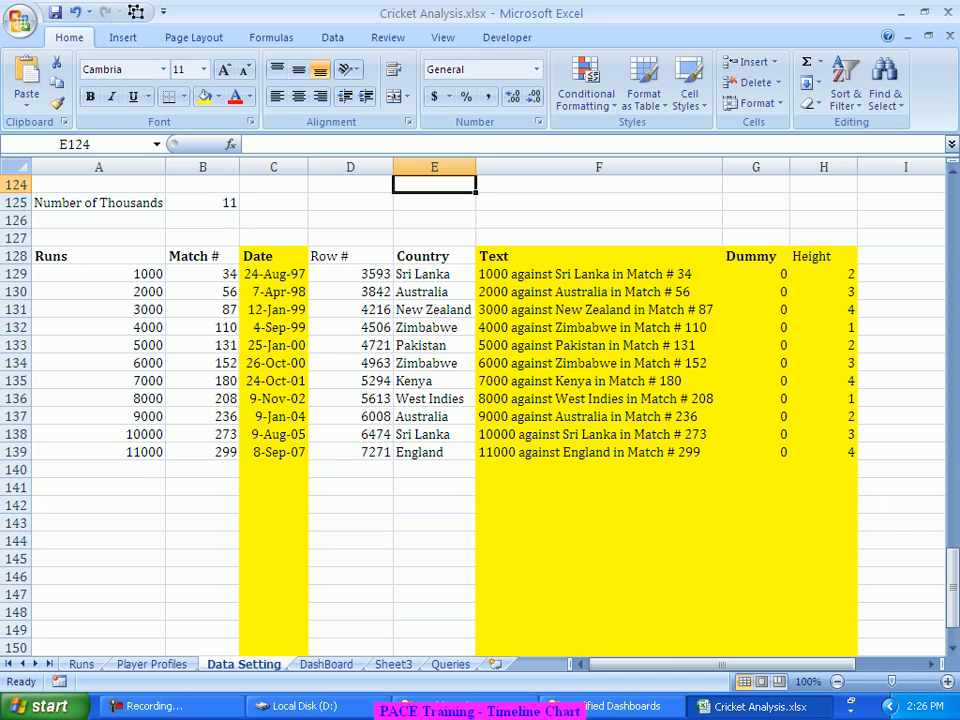
{"action": "scroll", "coordinate": [480, 400], "scroll_direction": "up", "scroll_amount": 2}
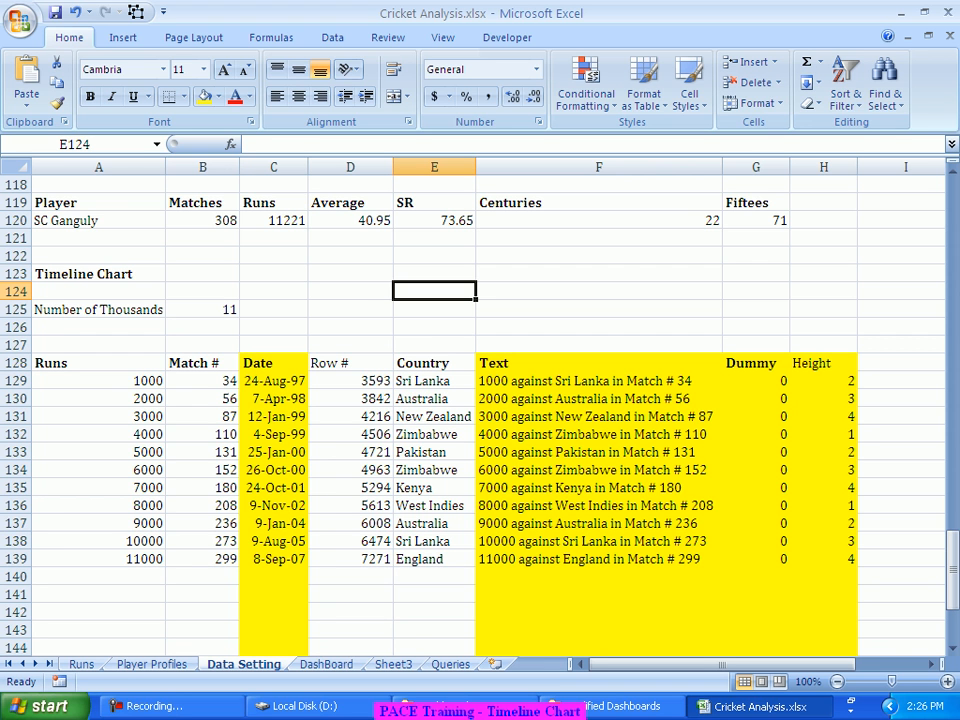
{"action": "scroll", "coordinate": [480, 400], "scroll_direction": "down", "scroll_amount": 3}
{"action": "scroll", "coordinate": [480, 400], "scroll_direction": "up", "scroll_amount": 3}
{"action": "scroll", "coordinate": [480, 400], "scroll_direction": "down", "scroll_amount": 3}
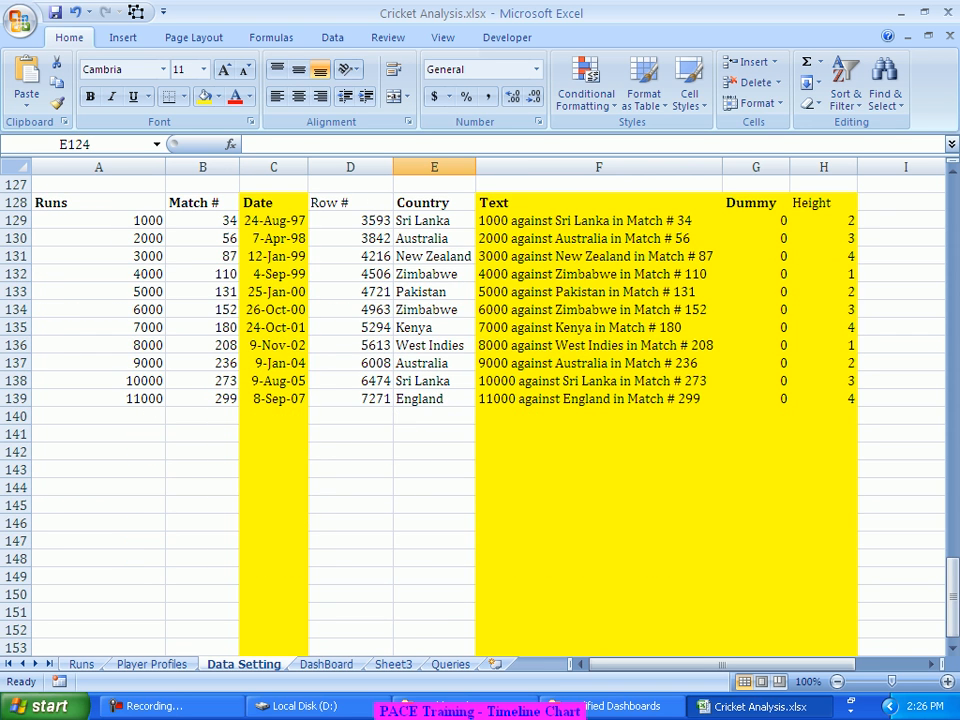
{"action": "scroll", "coordinate": [480, 400], "scroll_direction": "up", "scroll_amount": 2}
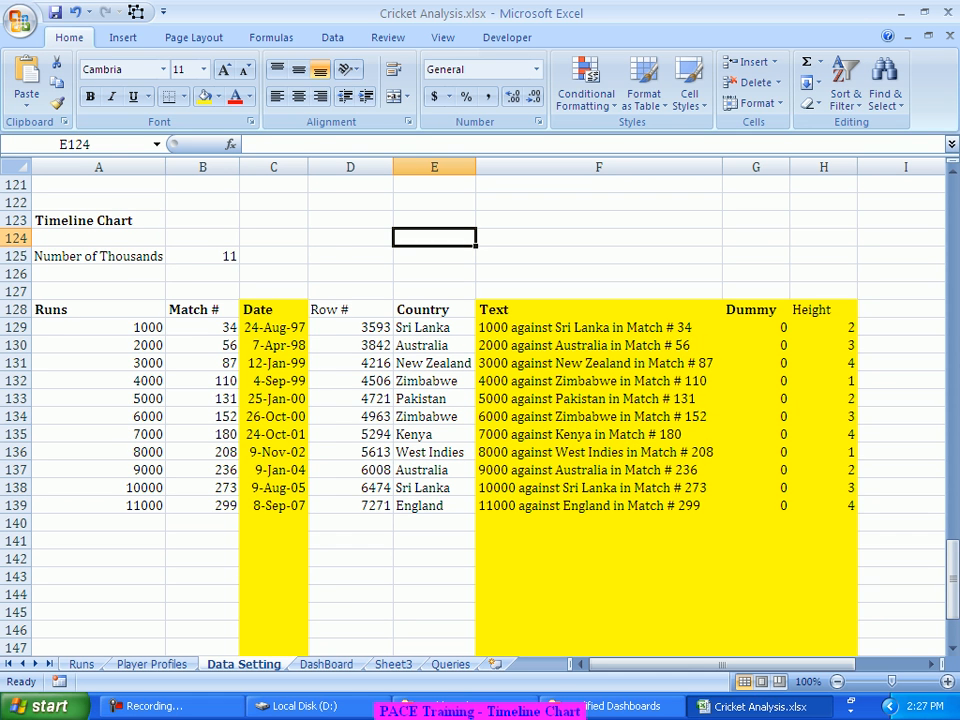
Step: Start a new workbook-scoped defined name called TimeLine_Date
{"action": "left_click", "coordinate": [350, 291]}
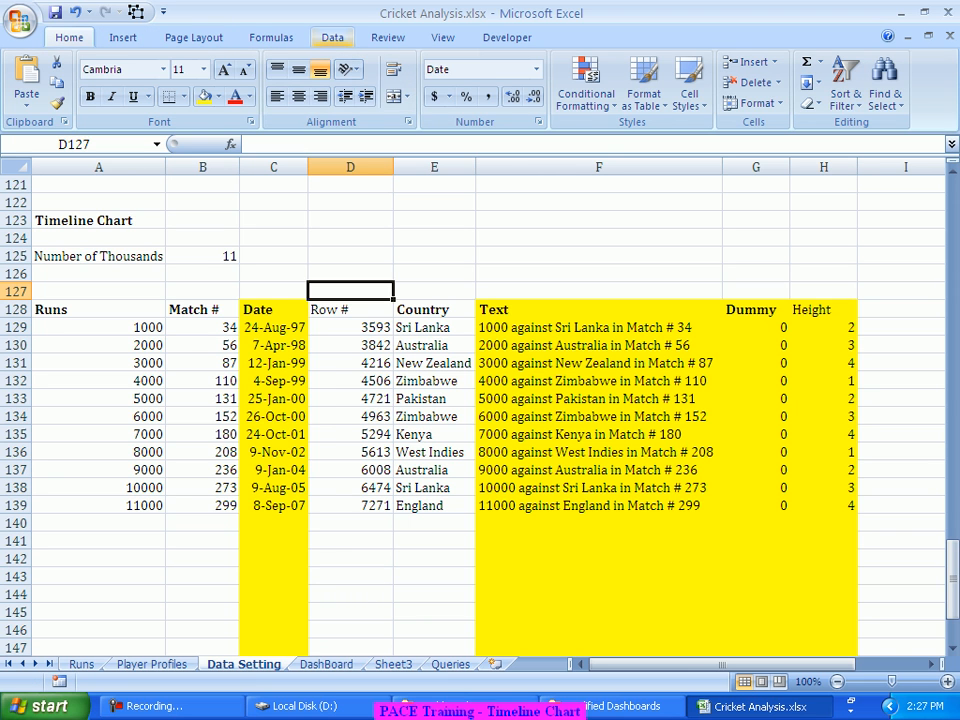
{"action": "left_click", "coordinate": [332, 37]}
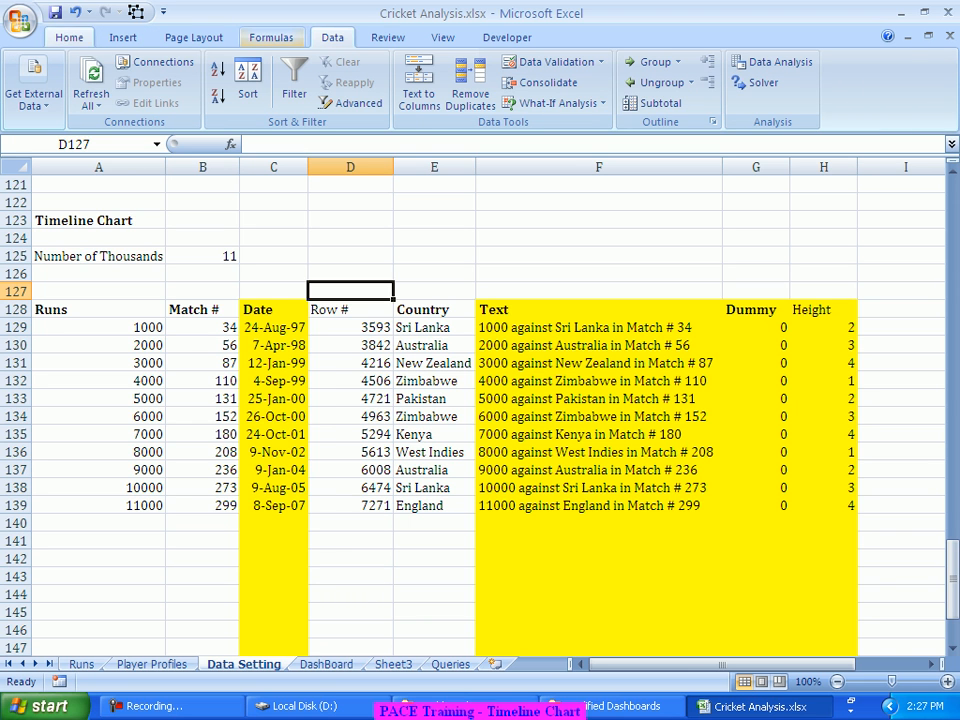
{"action": "left_click", "coordinate": [271, 37]}
{"action": "left_click", "coordinate": [480, 61]}
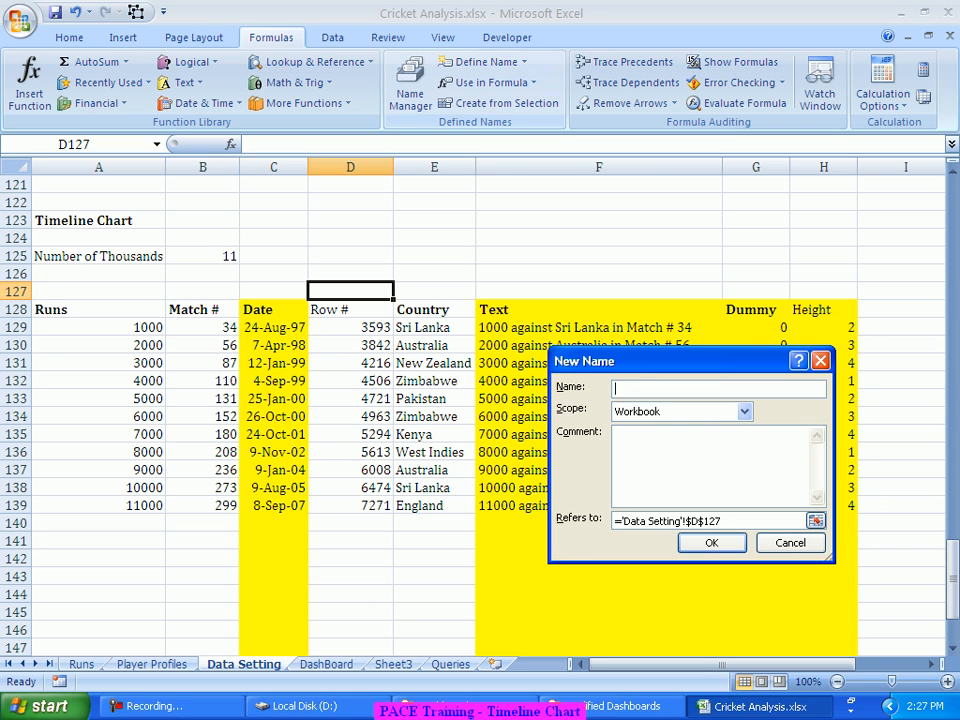
{"action": "type", "text": "TimeLine_Date"}
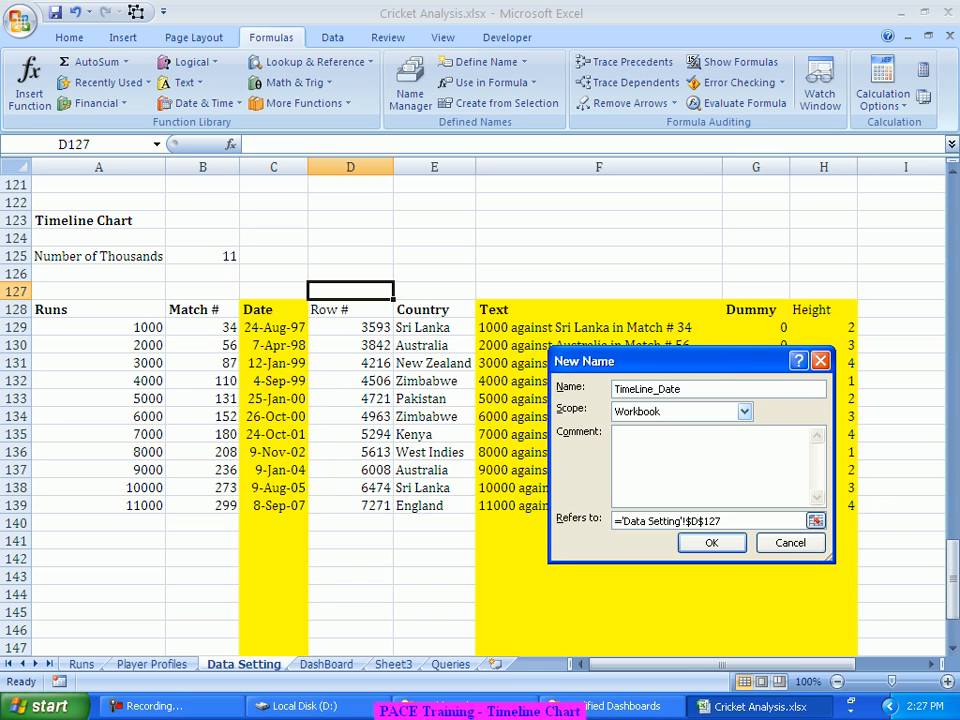
Step: Make TimeLine_Date refer to =Offset('Data Setting'!$C$128,1,0,'Data Setting'!$B$125,1) and save the name
{"action": "left_click_drag", "start_coordinate": [726, 521], "coordinate": [612, 521]}
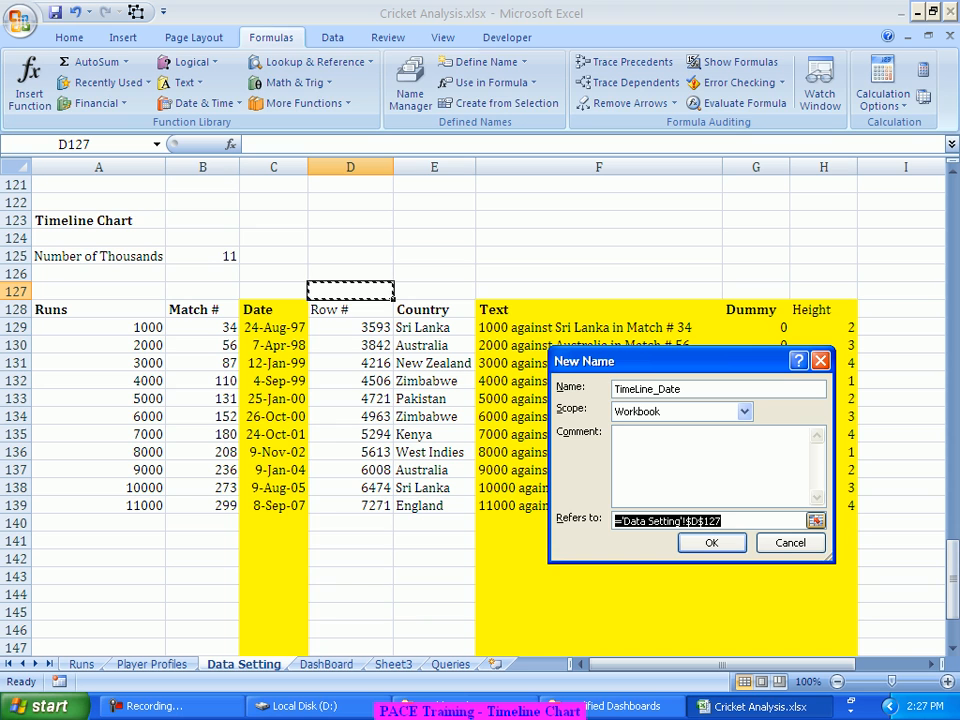
{"action": "type", "text": "="}
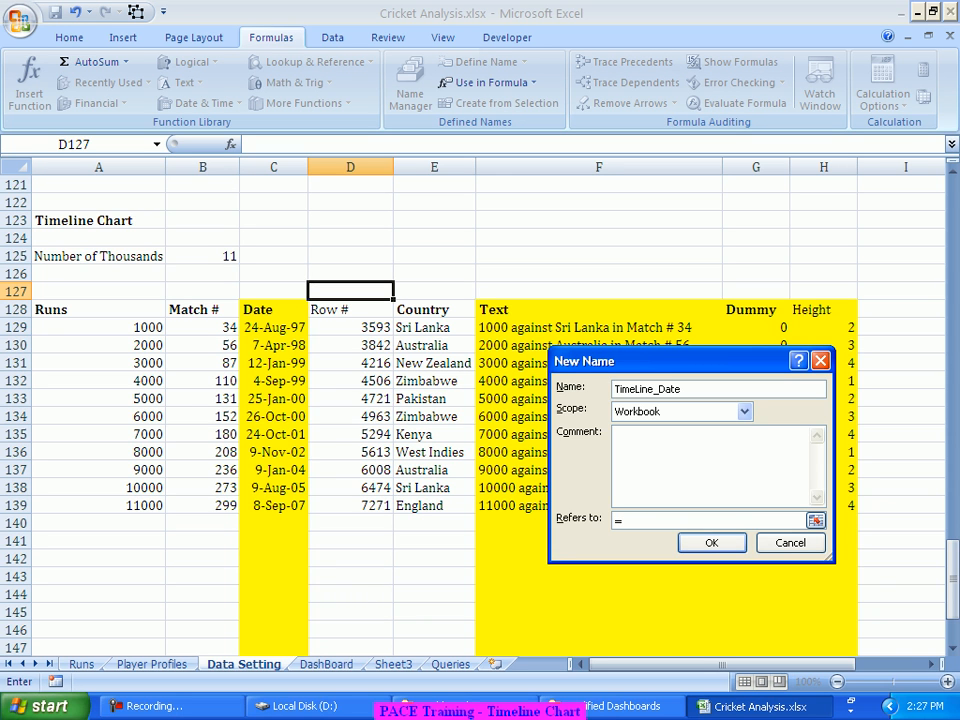
{"action": "type", "text": "Offset("}
{"action": "left_click", "coordinate": [273, 310]}
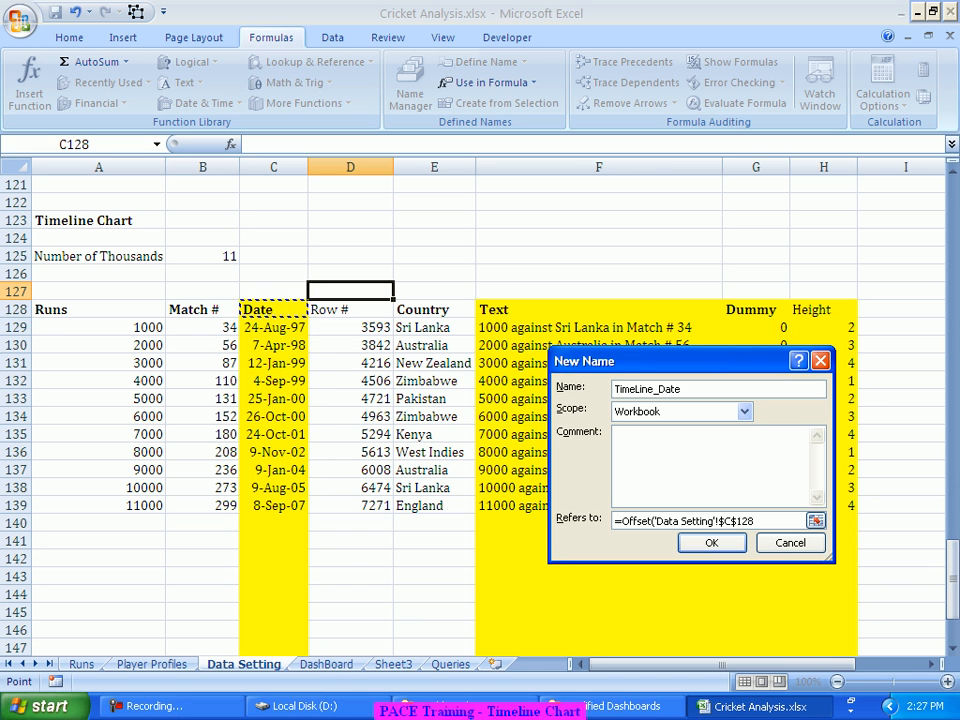
{"action": "type", "text": ",0,0,"}
{"action": "left_click_drag", "start_coordinate": [754, 521], "coordinate": [764, 521]}
{"action": "type", "text": "1"}
{"action": "left_click", "coordinate": [203, 256]}
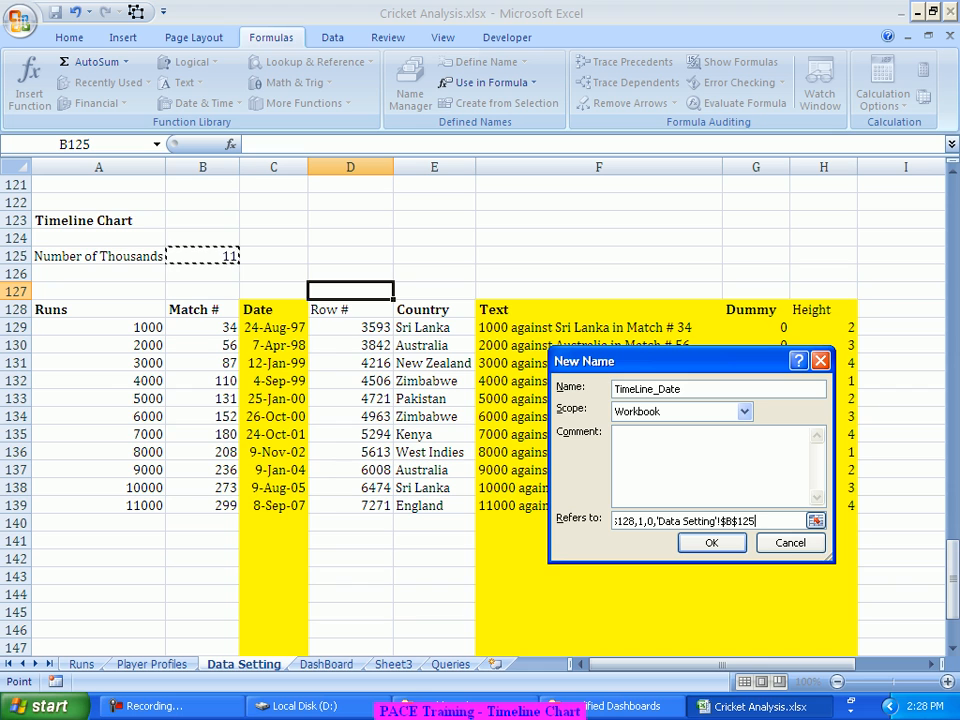
{"action": "type", "text": ",1)"}
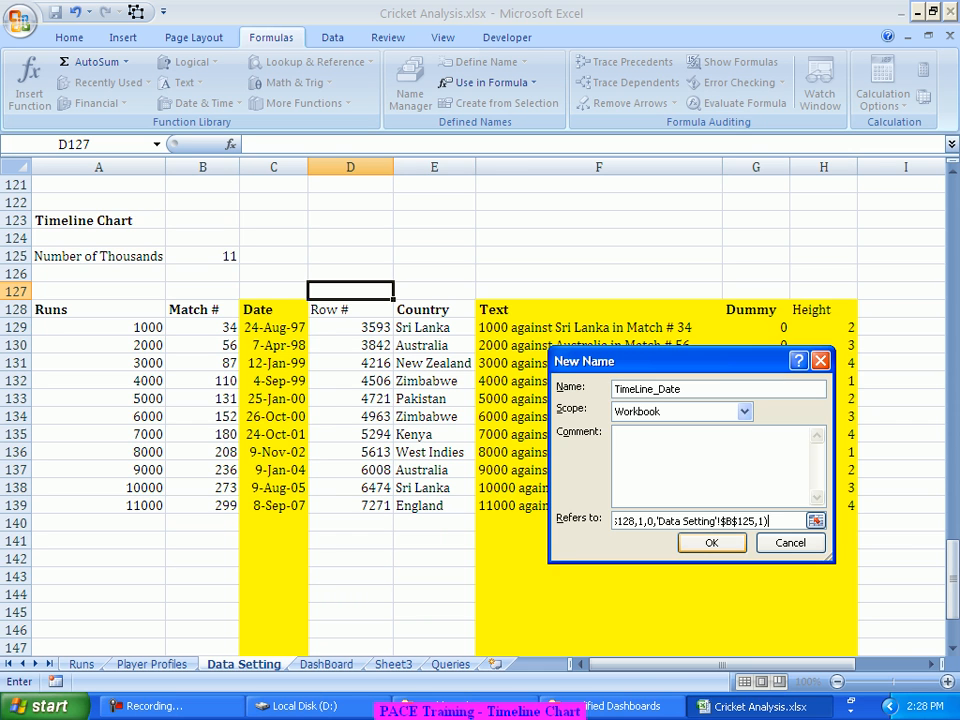
{"action": "key", "text": "Return"}
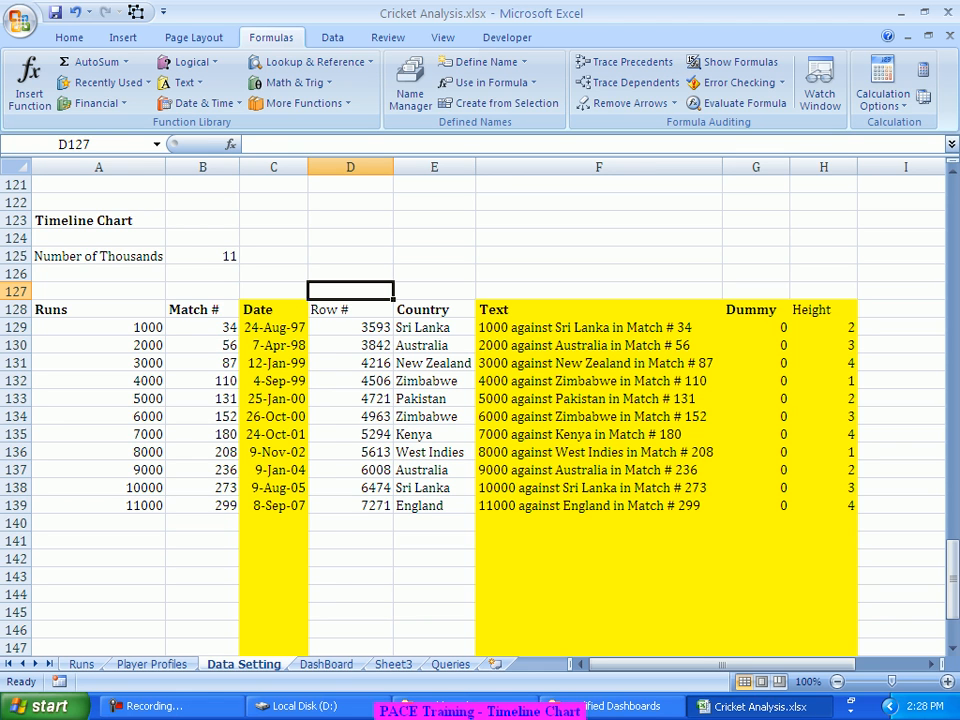
Step: Start a new defined name from the Text header cell, F128
{"action": "left_click", "coordinate": [545, 310]}
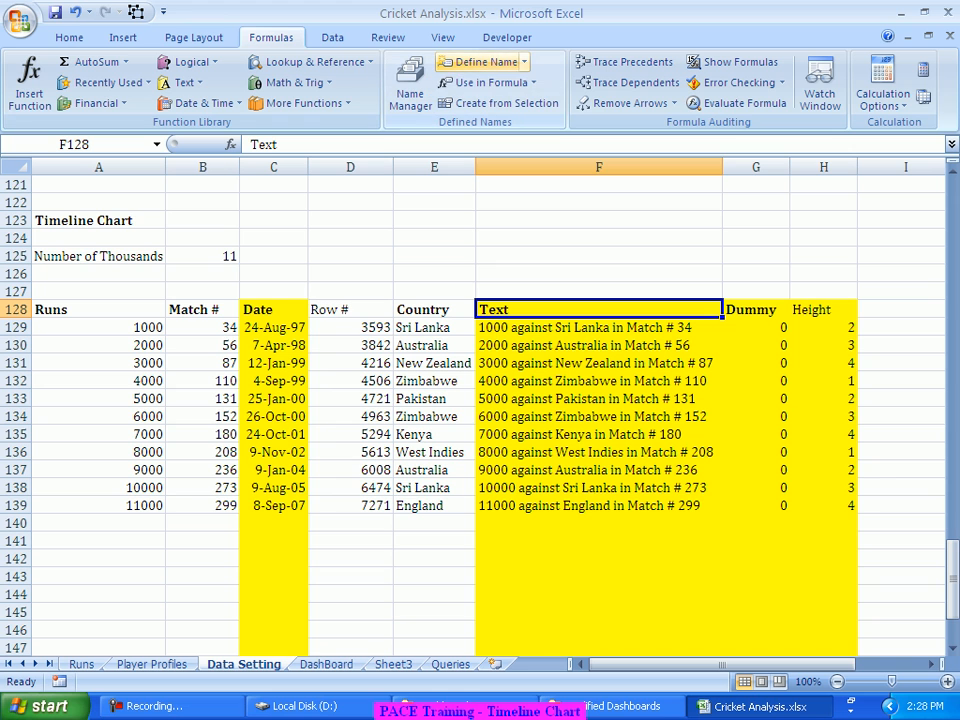
{"action": "left_click", "coordinate": [480, 62]}
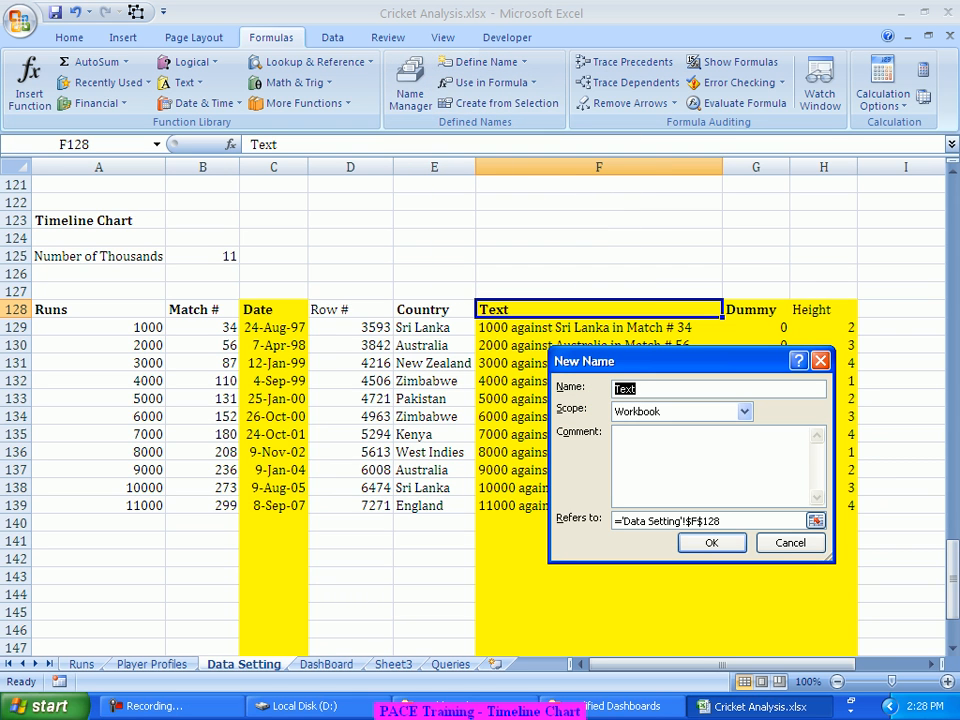
Step: Define the workbook name TimeLine_Text as =OFFSET('Data Setting'!$F$128,1,0,'Data Setting'!$B$125,1)
{"action": "type", "text": "TimeLine_Text"}
{"action": "key", "text": "Tab"}
{"action": "key", "text": "Tab"}
{"action": "key", "text": "Tab"}
{"action": "type", "text": "=Offset"}
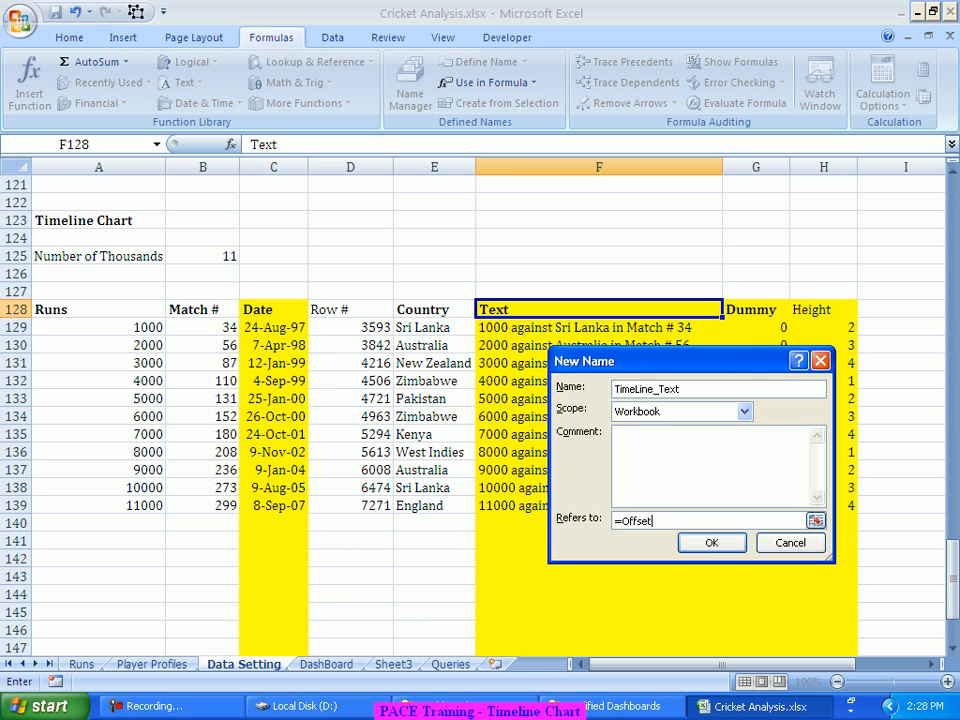
{"action": "type", "text": "("}
{"action": "left_click", "coordinate": [598, 310]}
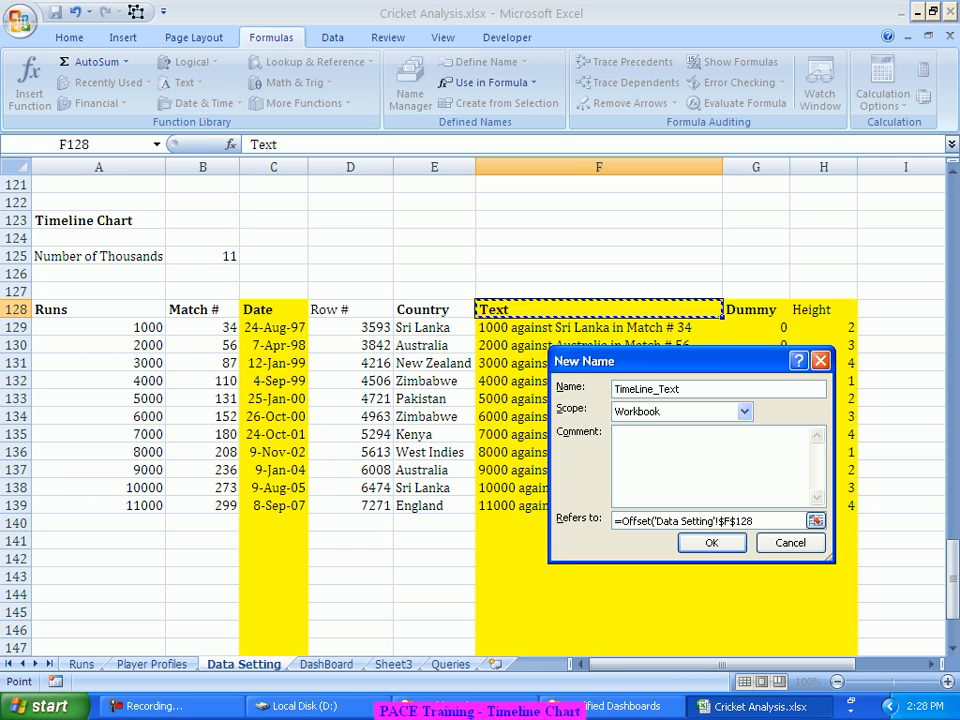
{"action": "type", "text": ",1,0,"}
{"action": "left_click", "coordinate": [203, 256]}
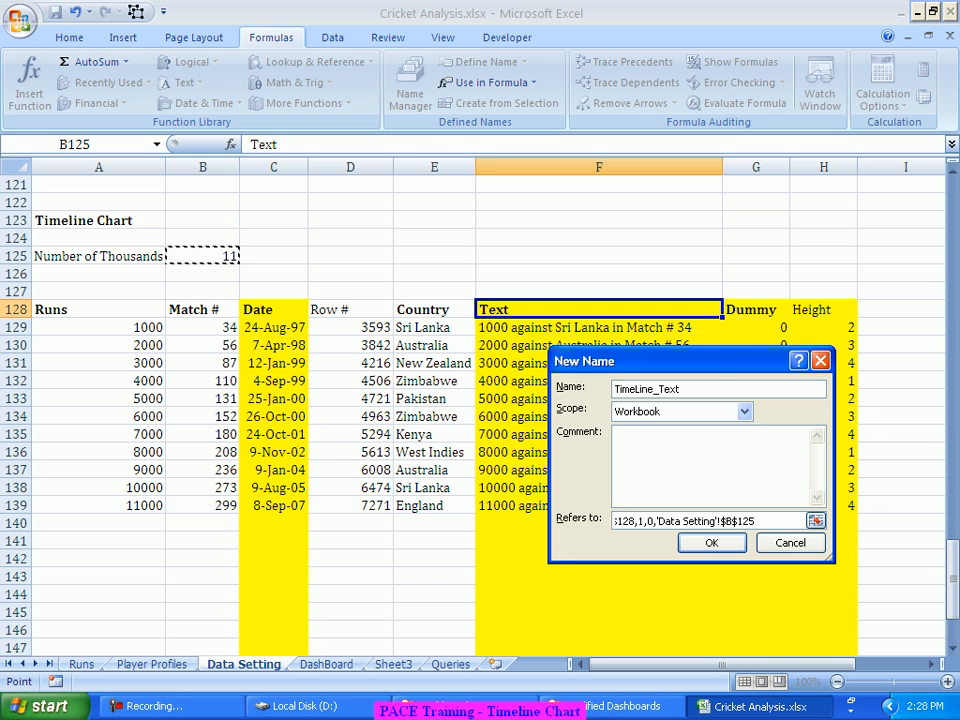
{"action": "type", "text": ","}
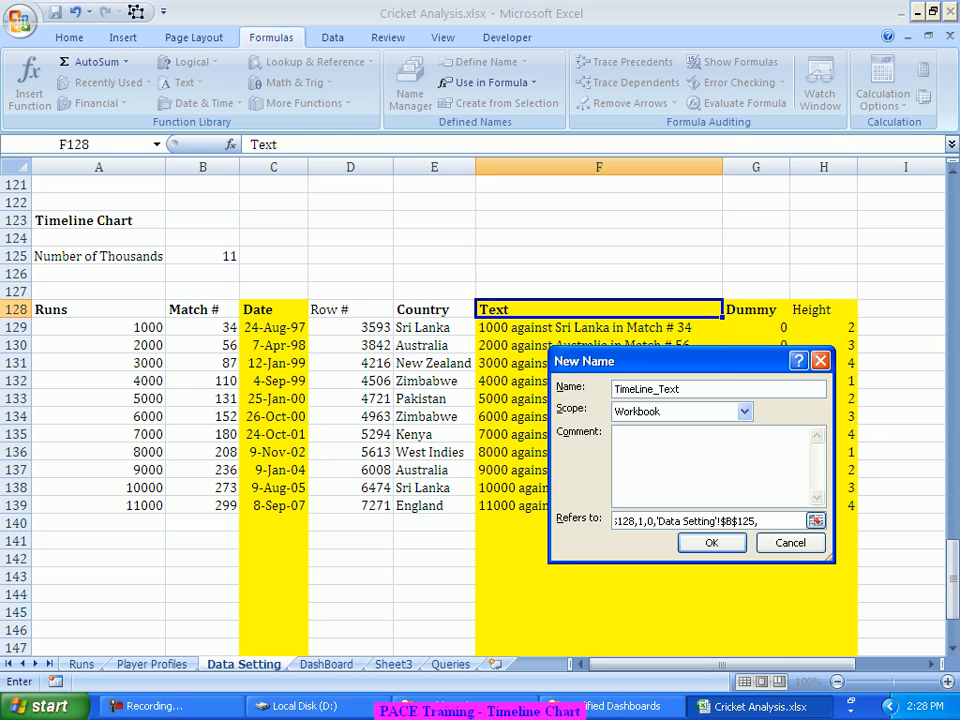
{"action": "type", "text": "0)"}
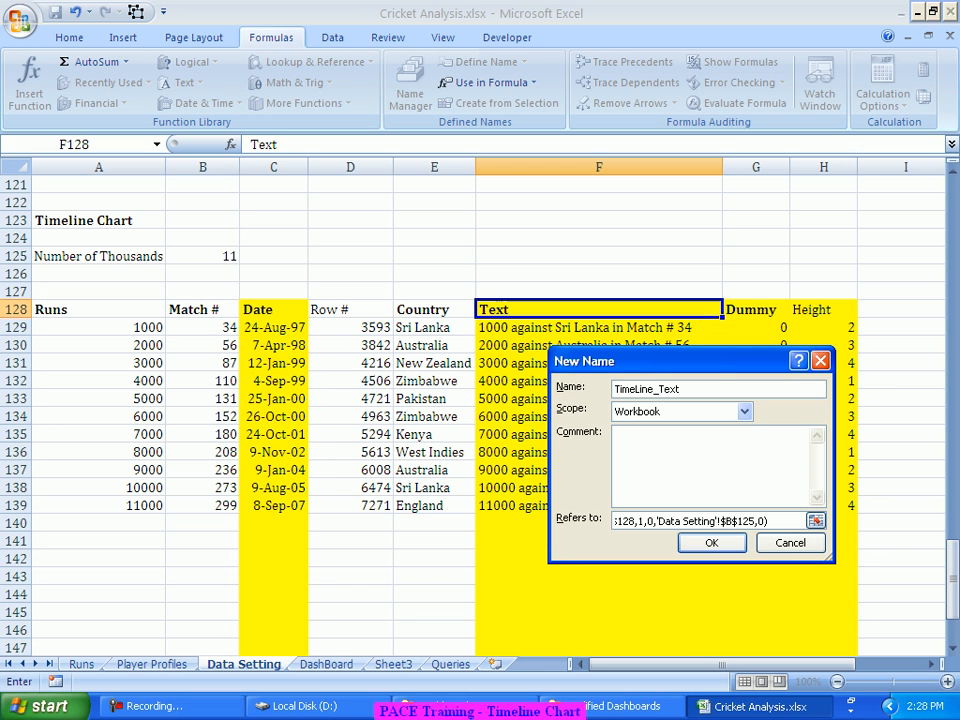
{"action": "key", "text": "BackSpace"}
{"action": "key", "text": "BackSpace"}
{"action": "type", "text": "1)"}
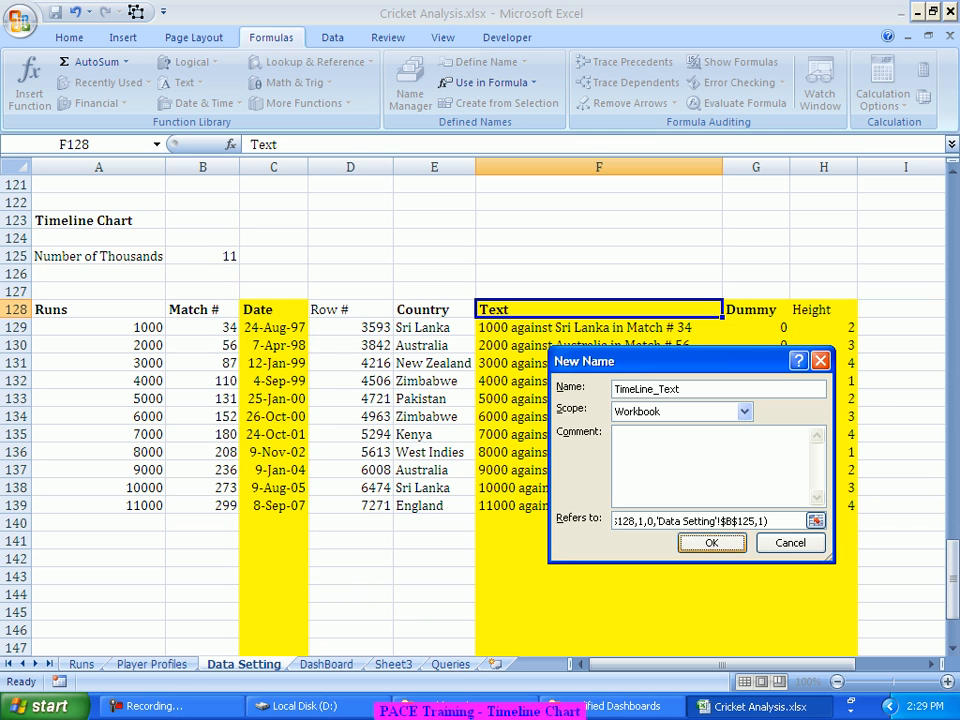
{"action": "key", "text": "Return"}
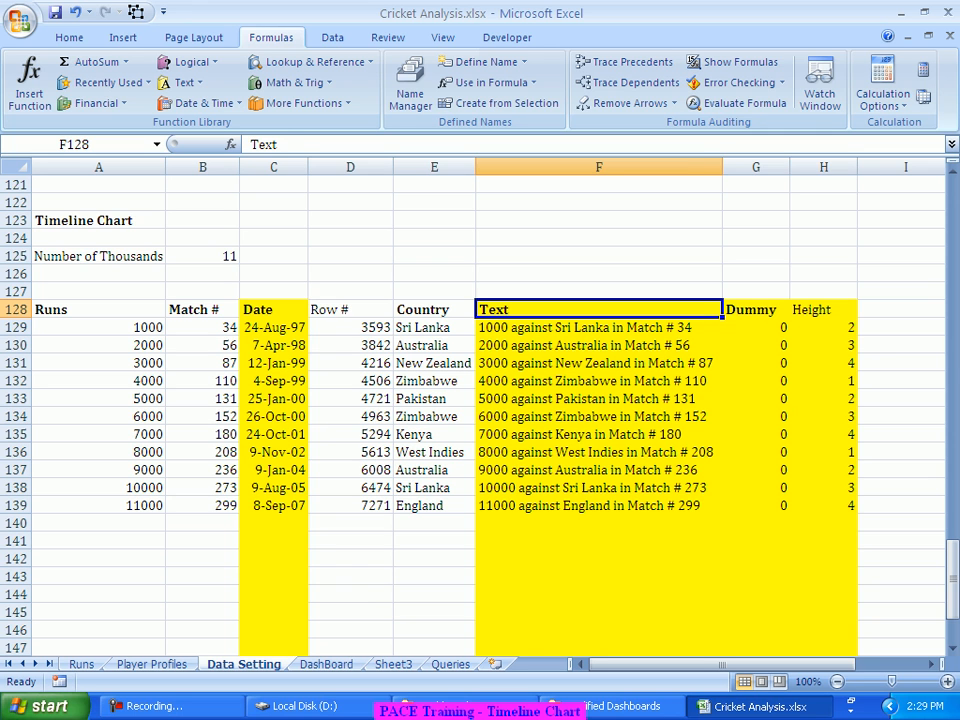
Step: Define the workbook name TimeLine_Dummy for the Dummy column as =OFFSET('Data Setting'!$G$128,1,0,'Data Setting'!$B$125,1)
{"action": "left_click", "coordinate": [756, 310]}
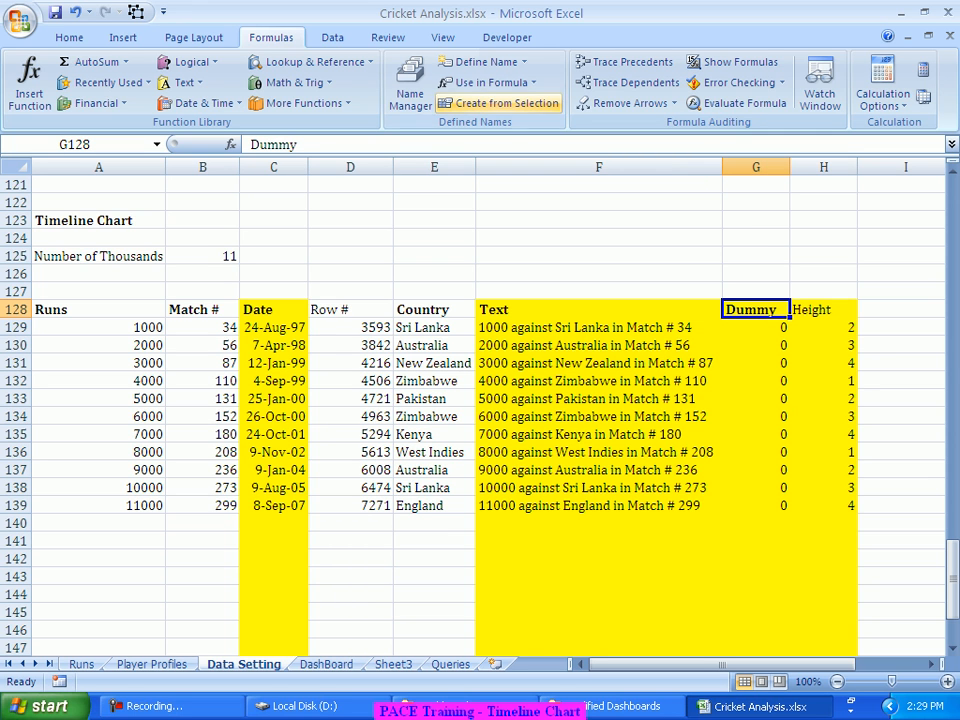
{"action": "left_click", "coordinate": [480, 61]}
{"action": "type", "text": "TimeLine_Dummy"}
{"action": "key", "text": "Tab"}
{"action": "key", "text": "Tab"}
{"action": "key", "text": "Tab"}
{"action": "type", "text": "=Offset("}
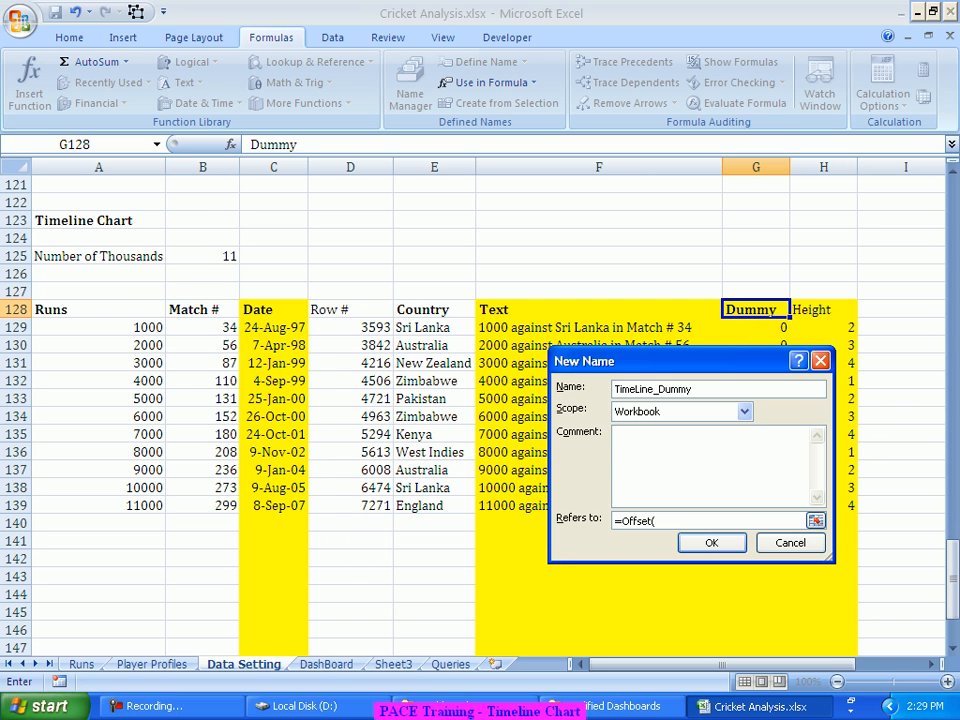
{"action": "left_click", "coordinate": [756, 310]}
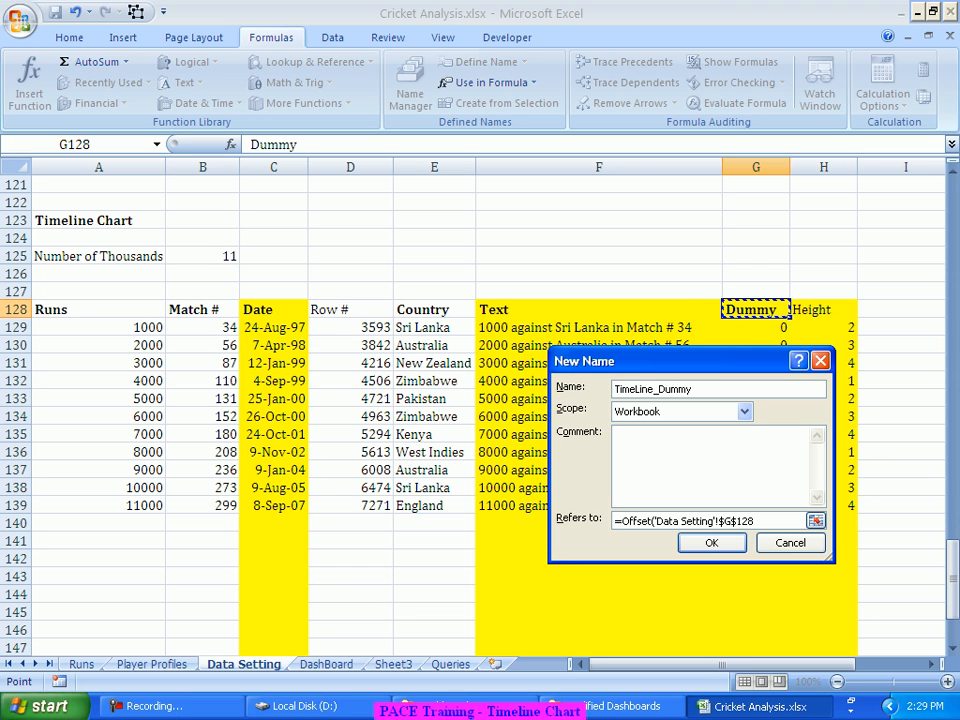
{"action": "type", "text": ",1,0,"}
{"action": "left_click", "coordinate": [203, 256]}
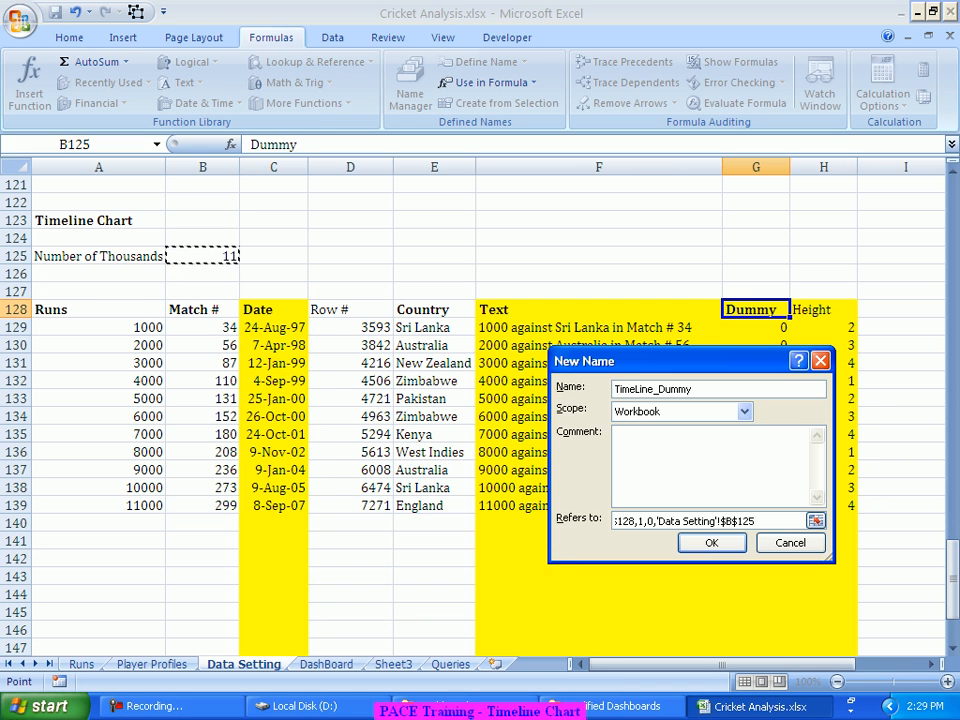
{"action": "type", "text": ",1)"}
{"action": "key", "text": "Return"}
Step: Define the workbook name Timeline_Height for the Height column as =OFFSET('Data Setting'!$H$128,1,0,'Data Setting'!$B$125,1)
{"action": "left_click", "coordinate": [824, 310]}
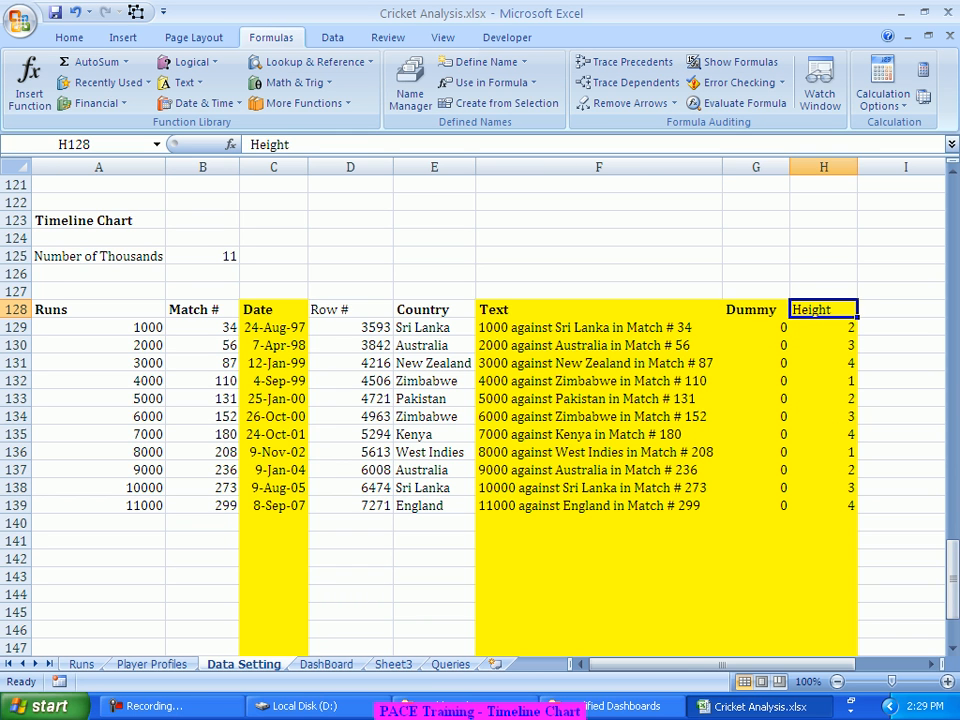
{"action": "left_click", "coordinate": [480, 62]}
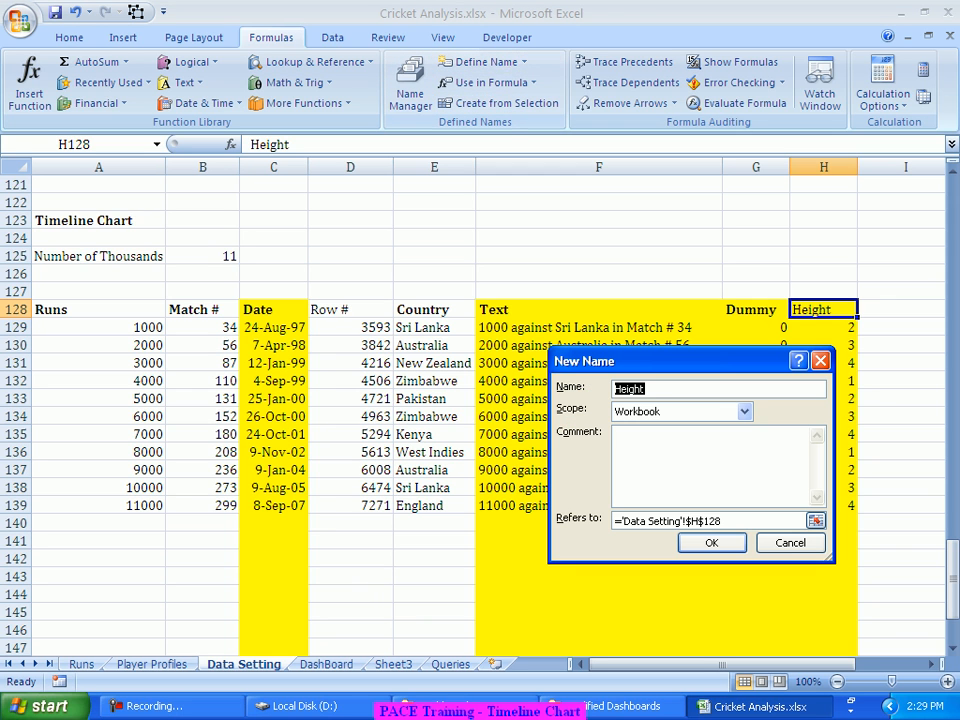
{"action": "type", "text": "Time"}
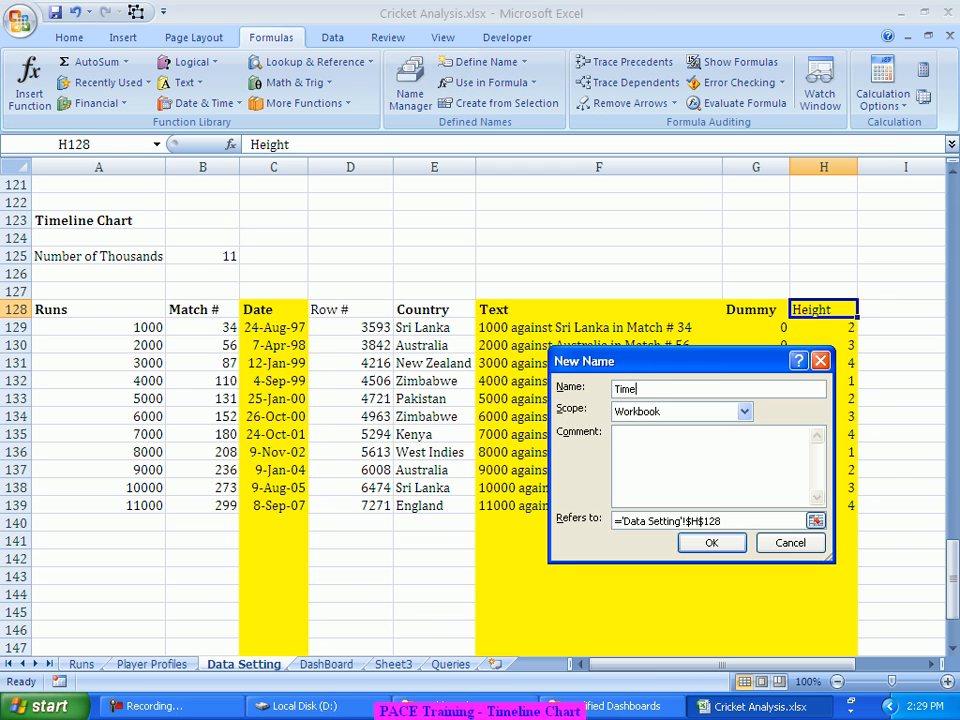
{"action": "type", "text": "line_Height"}
{"action": "key", "text": "Tab"}
{"action": "key", "text": "Tab"}
{"action": "key", "text": "Tab"}
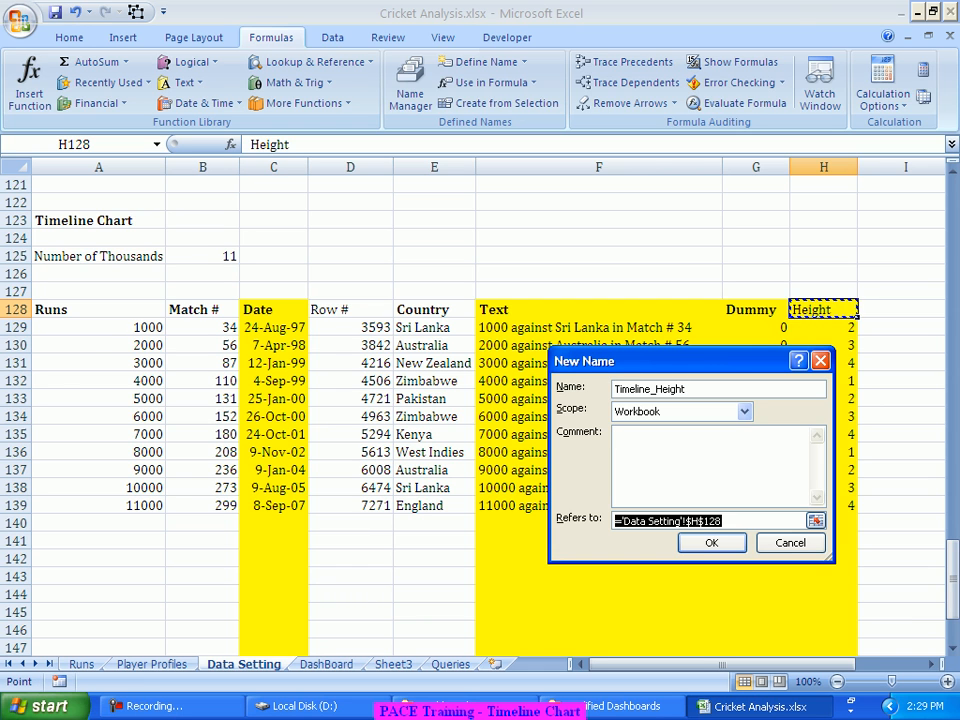
{"action": "type", "text": "=Off"}
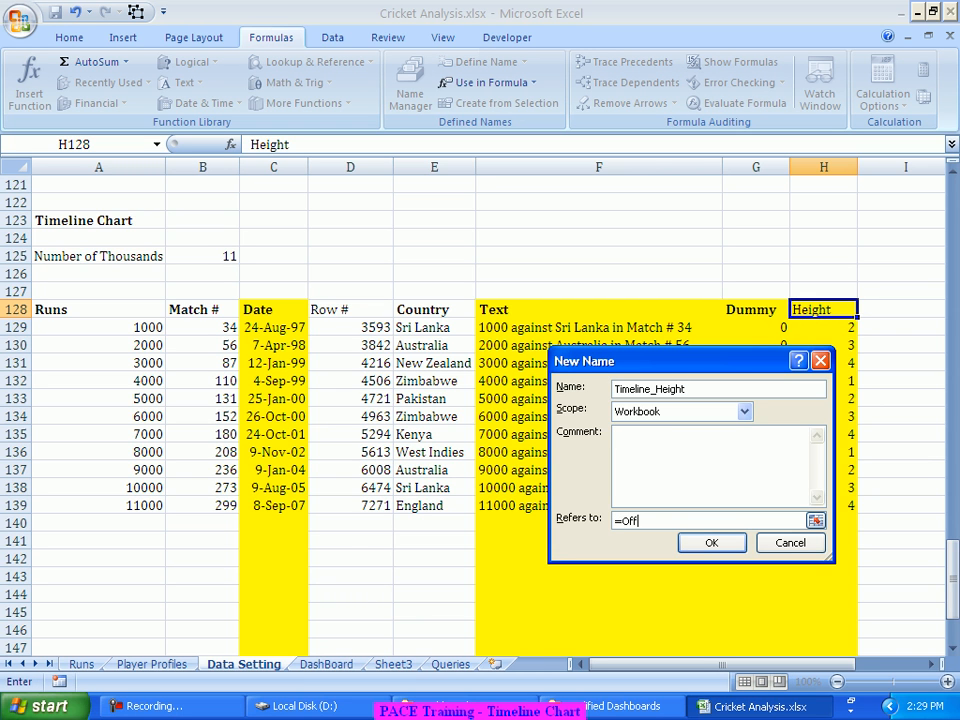
{"action": "type", "text": "set("}
{"action": "left_click", "coordinate": [823, 310]}
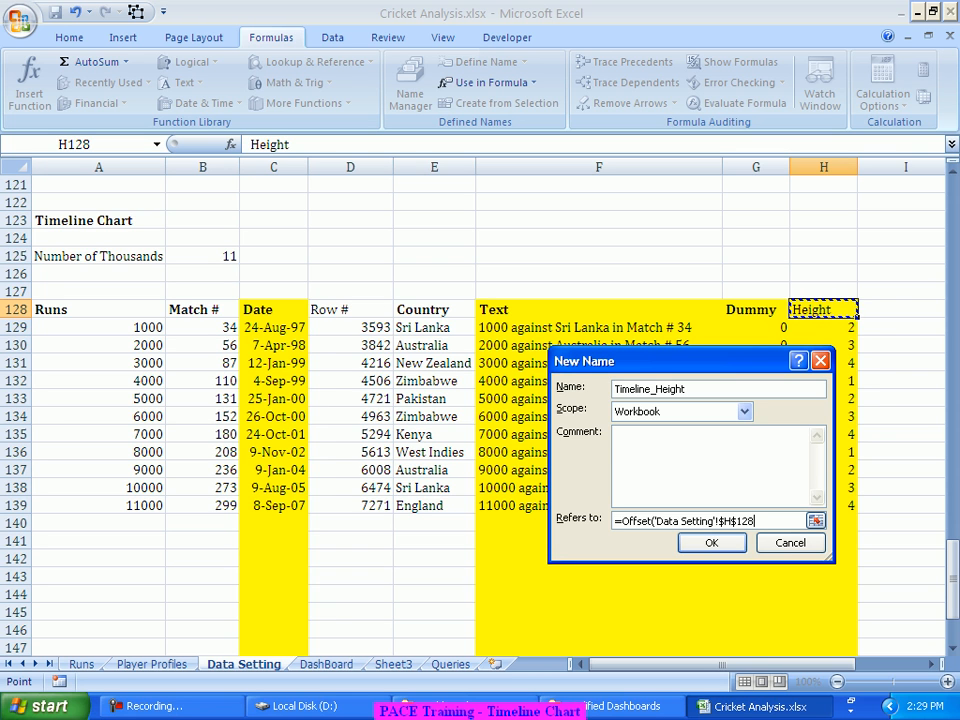
{"action": "type", "text": ",1,0,"}
{"action": "left_click", "coordinate": [203, 256]}
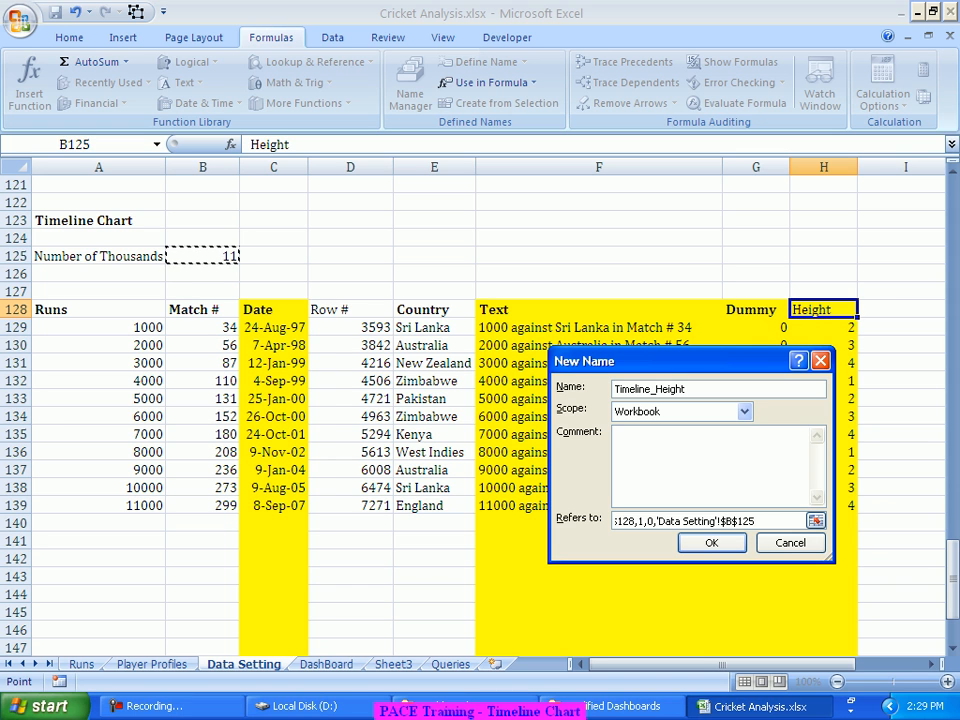
{"action": "type", "text": ",1)"}
{"action": "left_click", "coordinate": [712, 543]}
Step: Review the workbook's defined names and check which cells TimeLine_Date refers to
{"action": "left_click", "coordinate": [640, 488]}
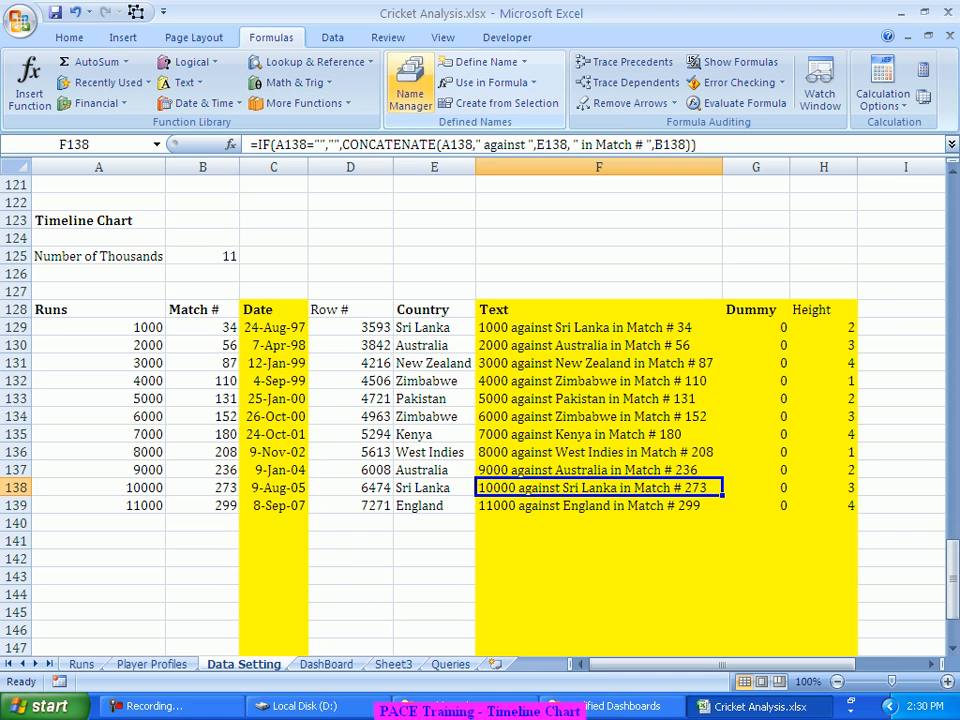
{"action": "left_click", "coordinate": [409, 85]}
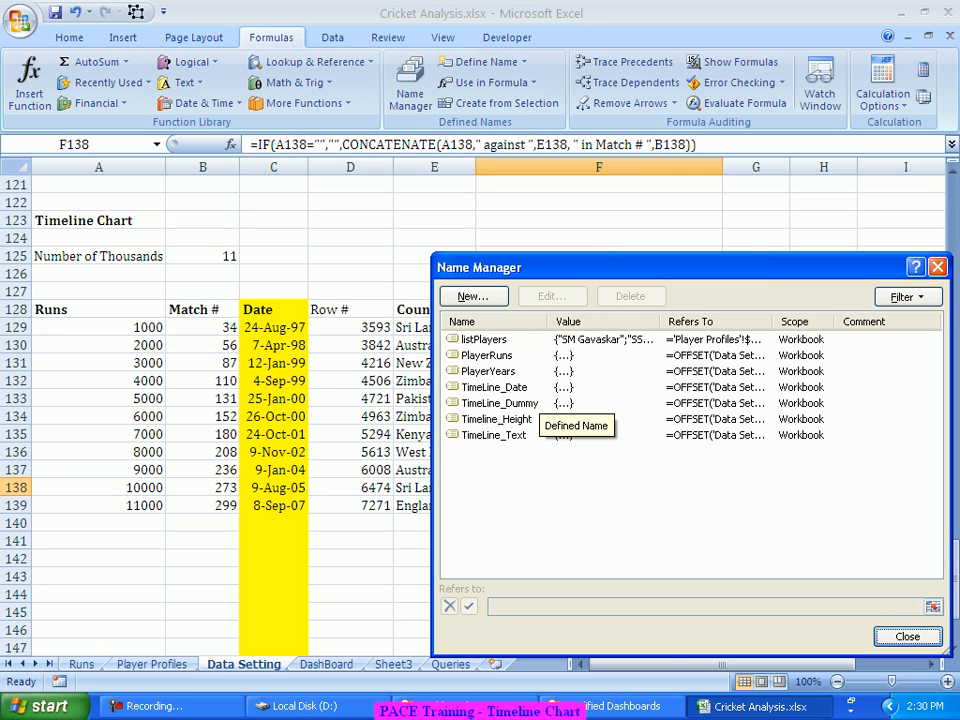
{"action": "left_click", "coordinate": [530, 388]}
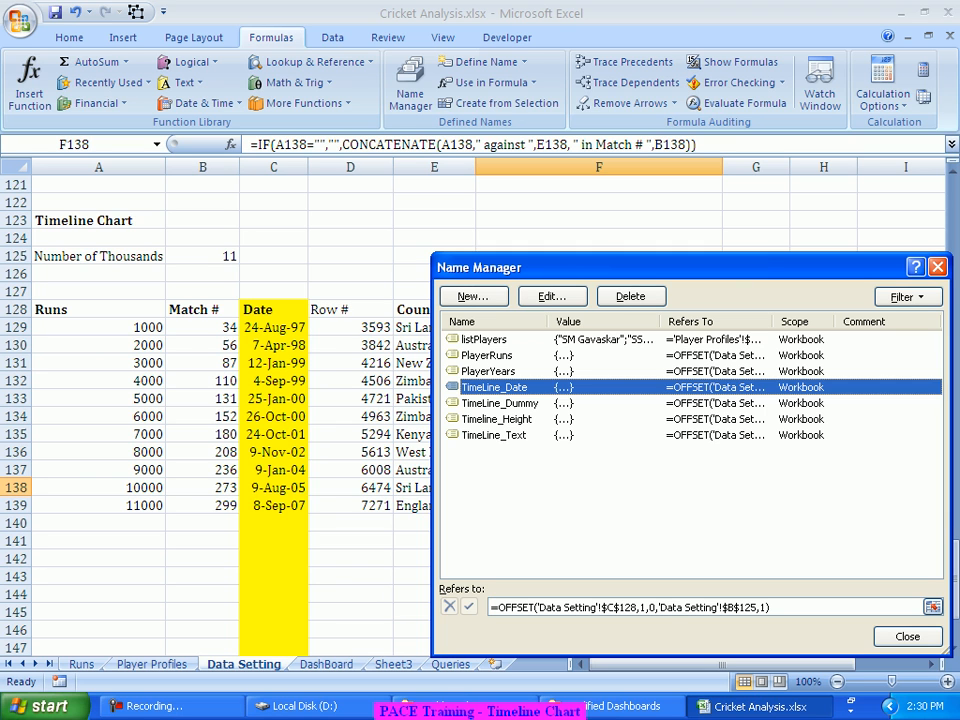
{"action": "left_click", "coordinate": [680, 607]}
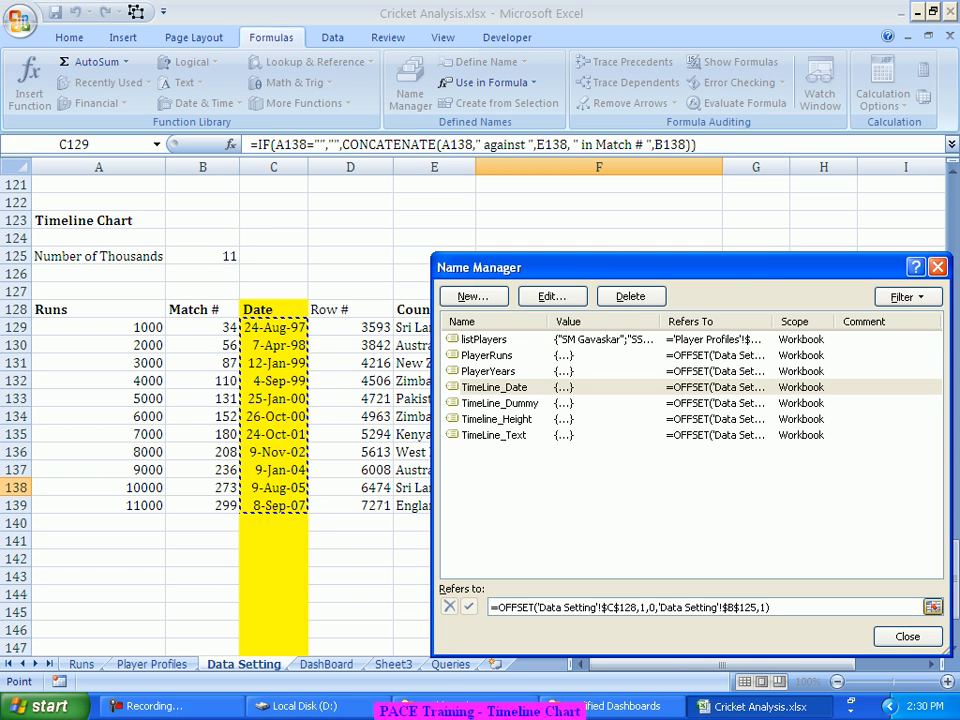
{"action": "left_click", "coordinate": [908, 637]}
{"action": "left_click", "coordinate": [599, 559]}
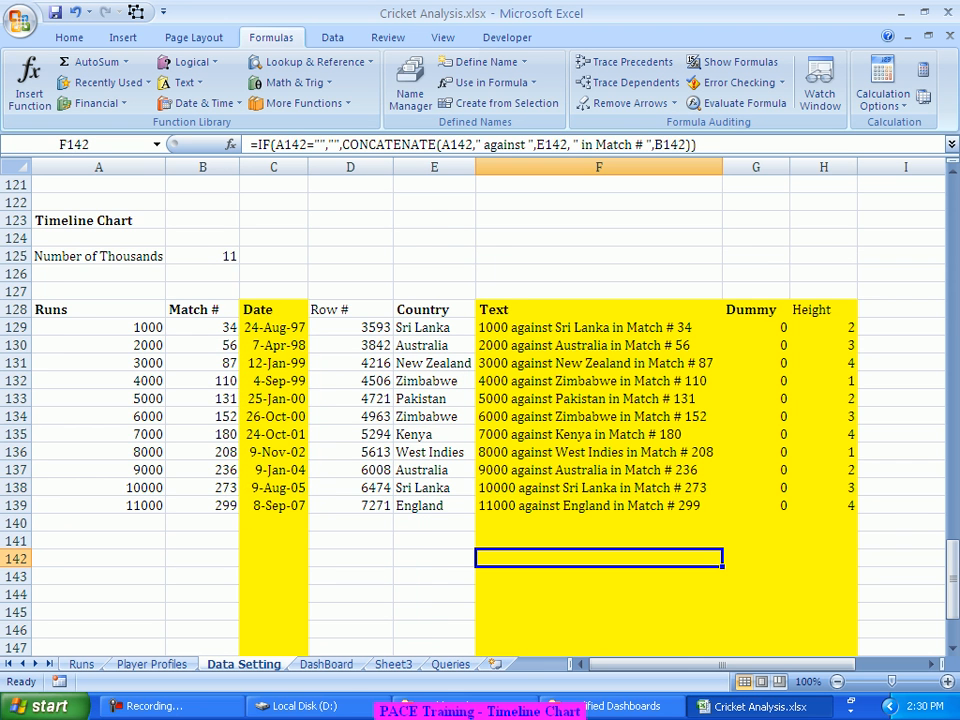
{"action": "scroll", "coordinate": [480, 400], "scroll_direction": "down", "scroll_amount": 2}
{"action": "scroll", "coordinate": [480, 400], "scroll_direction": "up", "scroll_amount": 1}
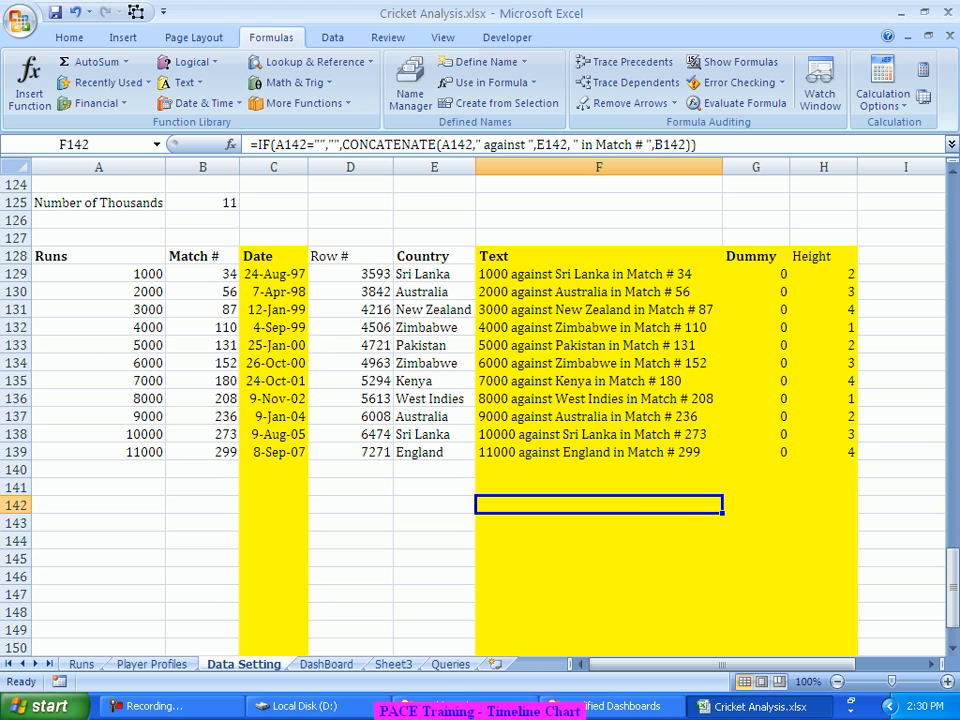
{"action": "left_click_drag", "start_coordinate": [273, 256], "coordinate": [273, 523]}
{"action": "left_click_drag", "start_coordinate": [756, 256], "coordinate": [756, 594]}
Step: Insert a plain 2-D line chart on the Data Setting sheet, starting from empty cell F147
{"action": "left_click", "coordinate": [650, 594]}
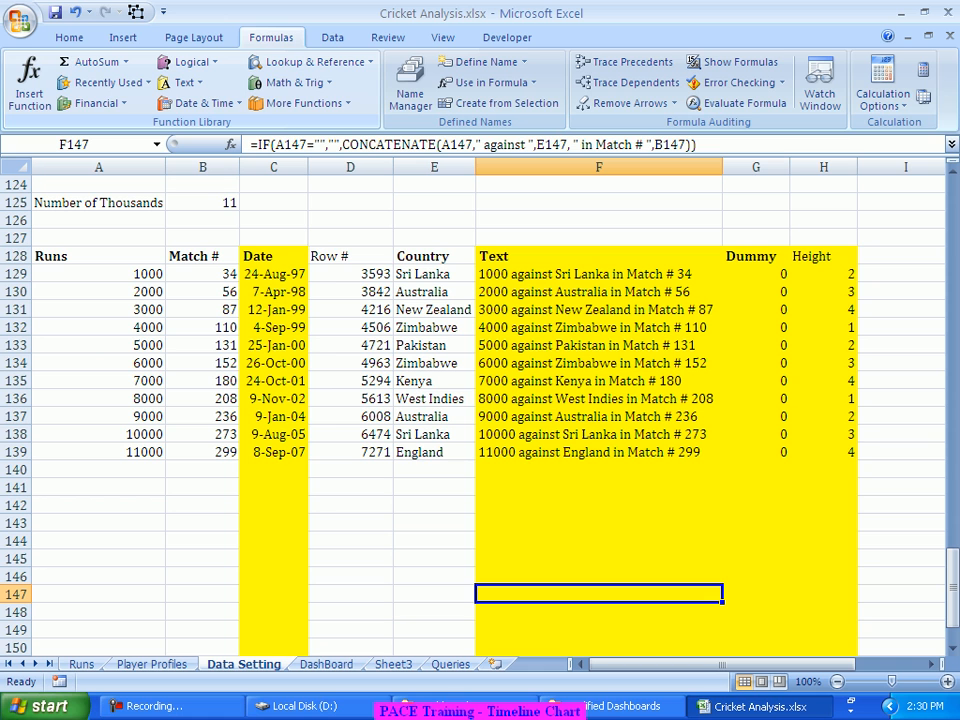
{"action": "left_click", "coordinate": [118, 37]}
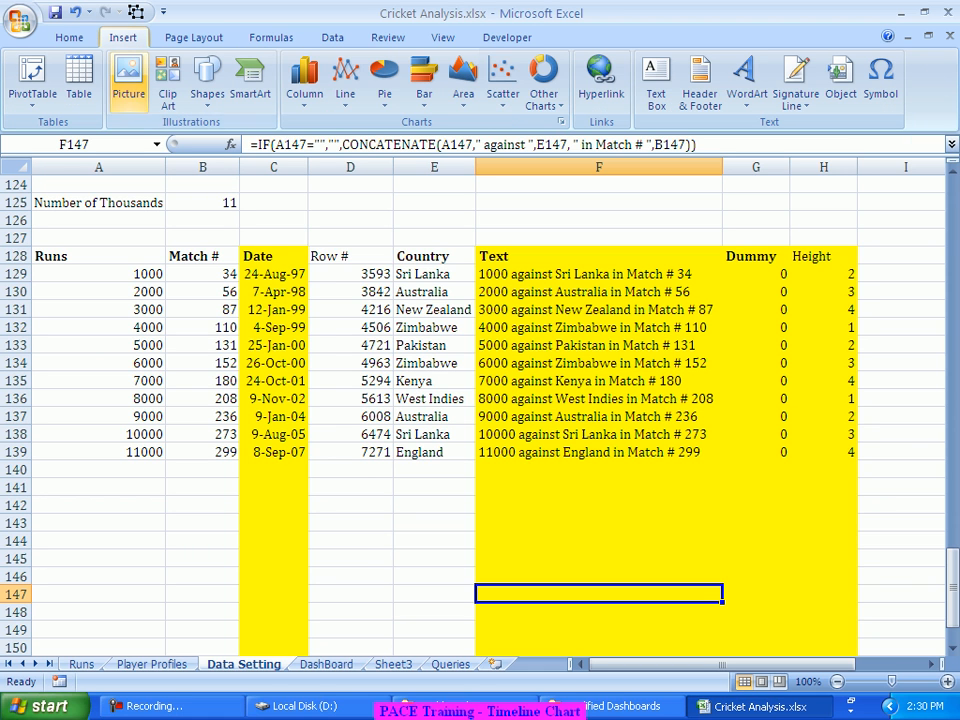
{"action": "left_click", "coordinate": [345, 80]}
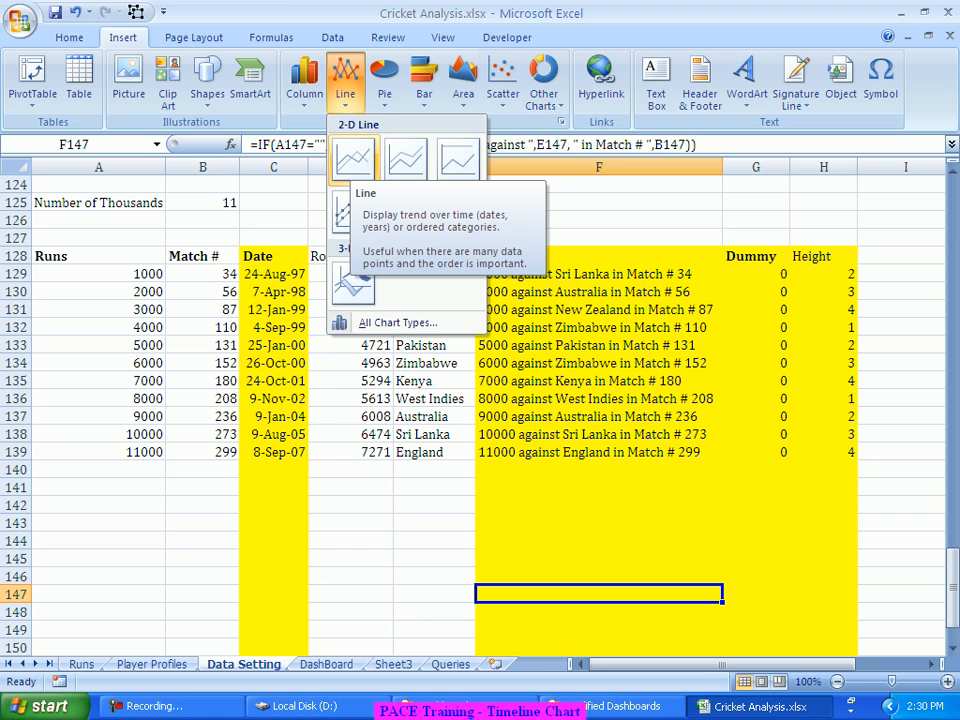
{"action": "left_click", "coordinate": [353, 158]}
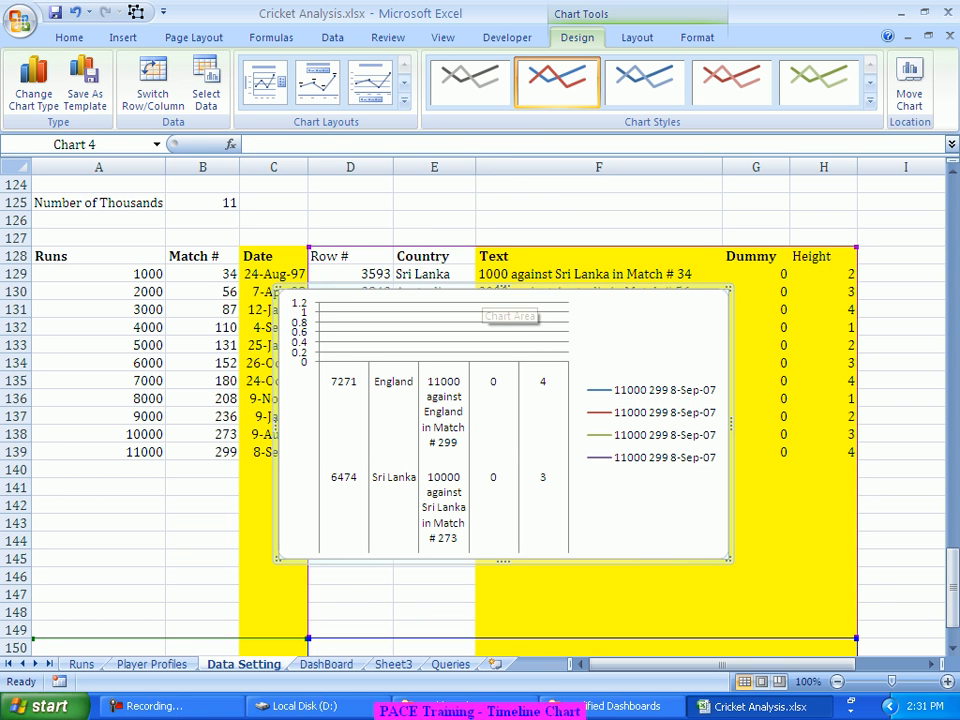
Step: Remove all automatically added series from the new line chart's data source
{"action": "right_click", "coordinate": [650, 342]}
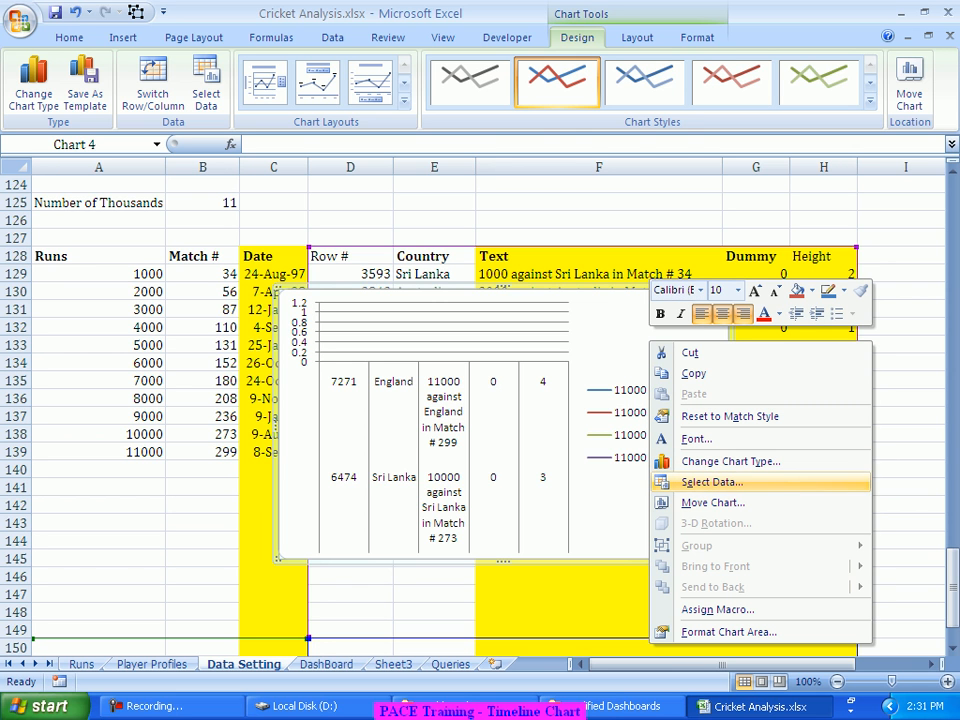
{"action": "left_click", "coordinate": [711, 482]}
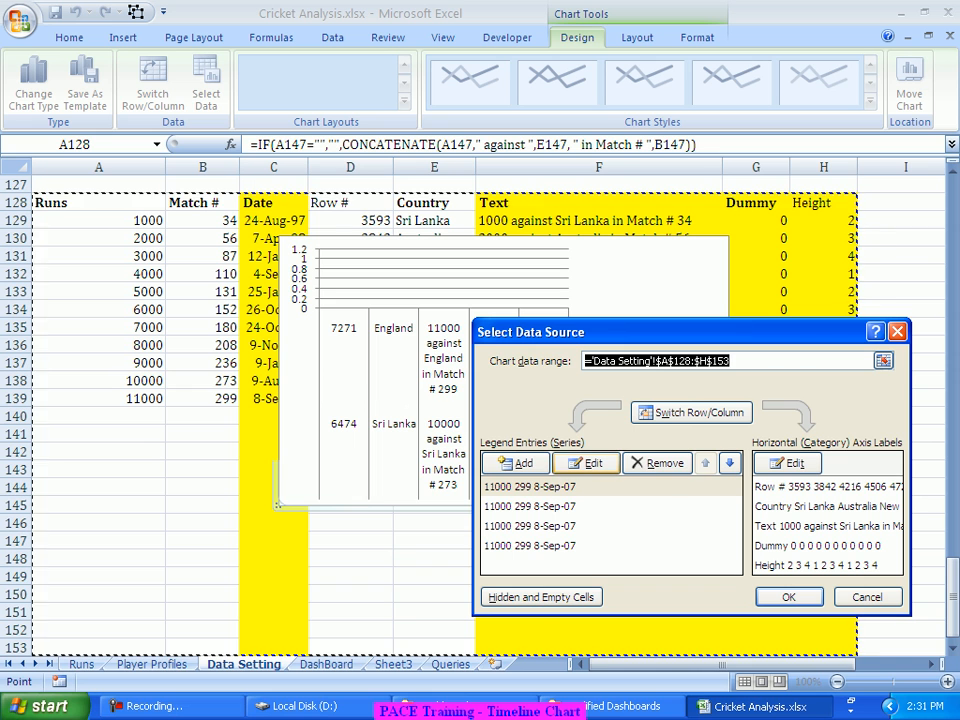
{"action": "left_click", "coordinate": [657, 462]}
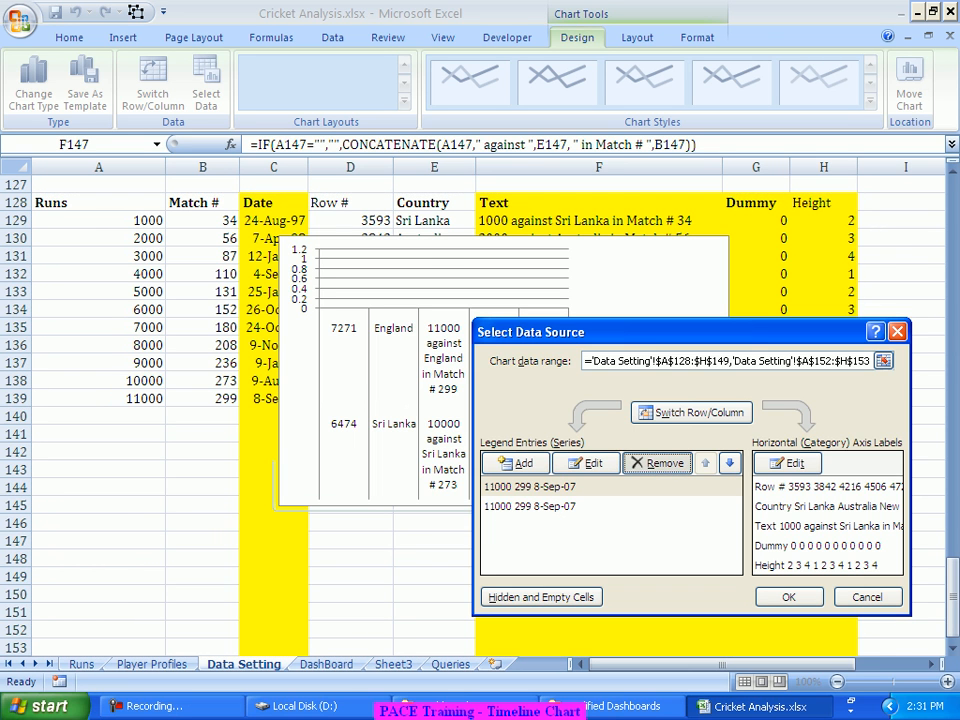
{"action": "left_click", "coordinate": [657, 462]}
{"action": "left_click", "coordinate": [657, 462]}
{"action": "left_click", "coordinate": [657, 462]}
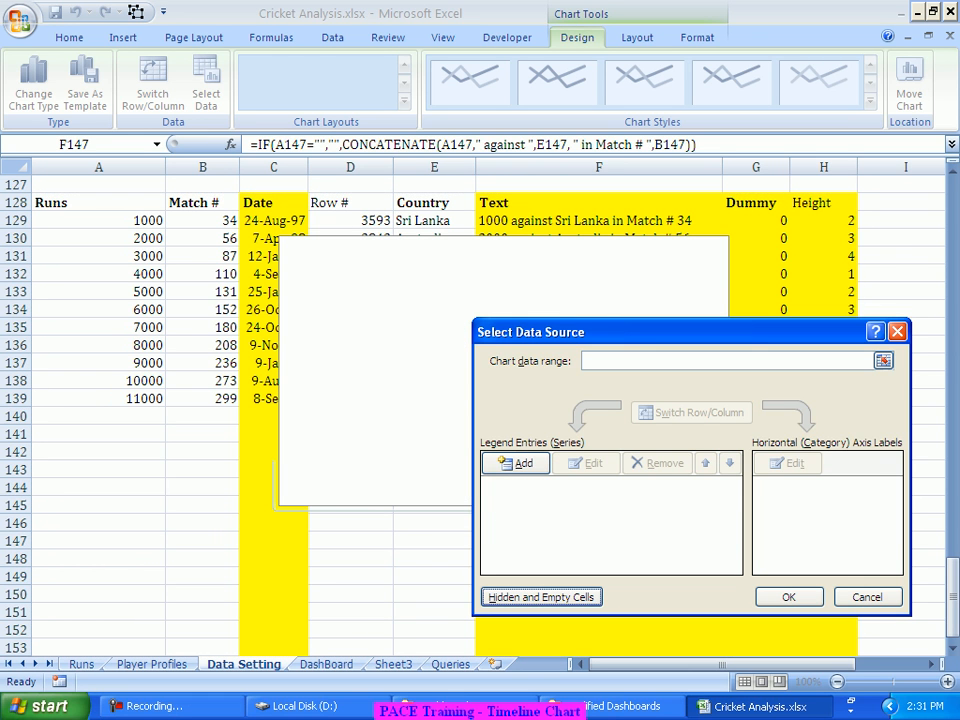
Step: Add a chart series named from header cell G128, with values ='cricket Analysis.xlsx'!timeLine_Dummy
{"action": "left_click_drag", "start_coordinate": [657, 332], "coordinate": [658, 366]}
{"action": "left_click", "coordinate": [517, 497]}
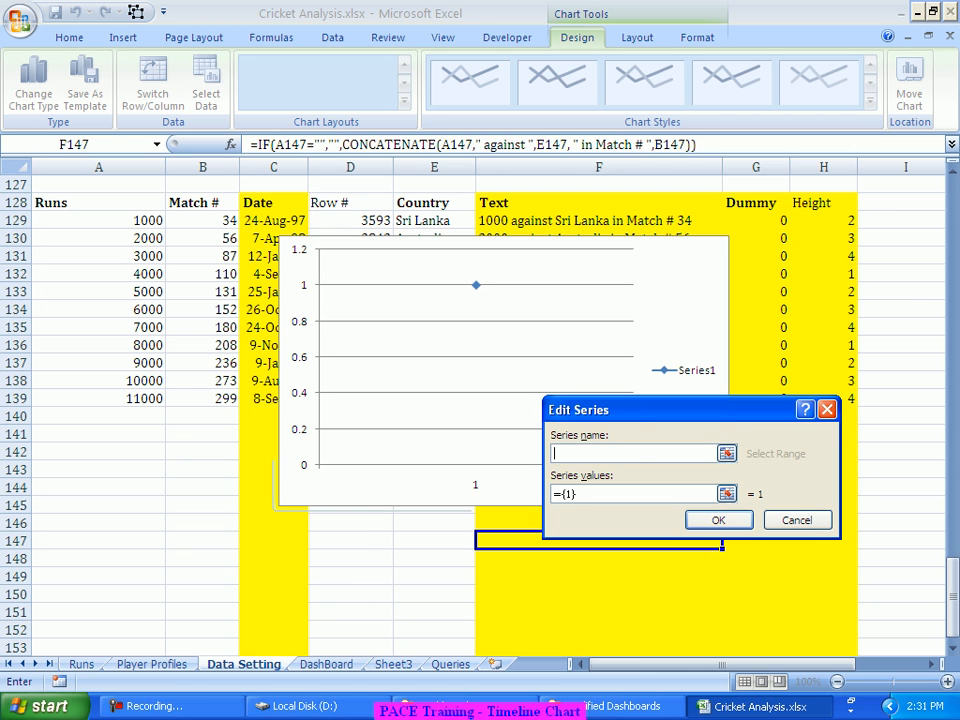
{"action": "left_click", "coordinate": [756, 203]}
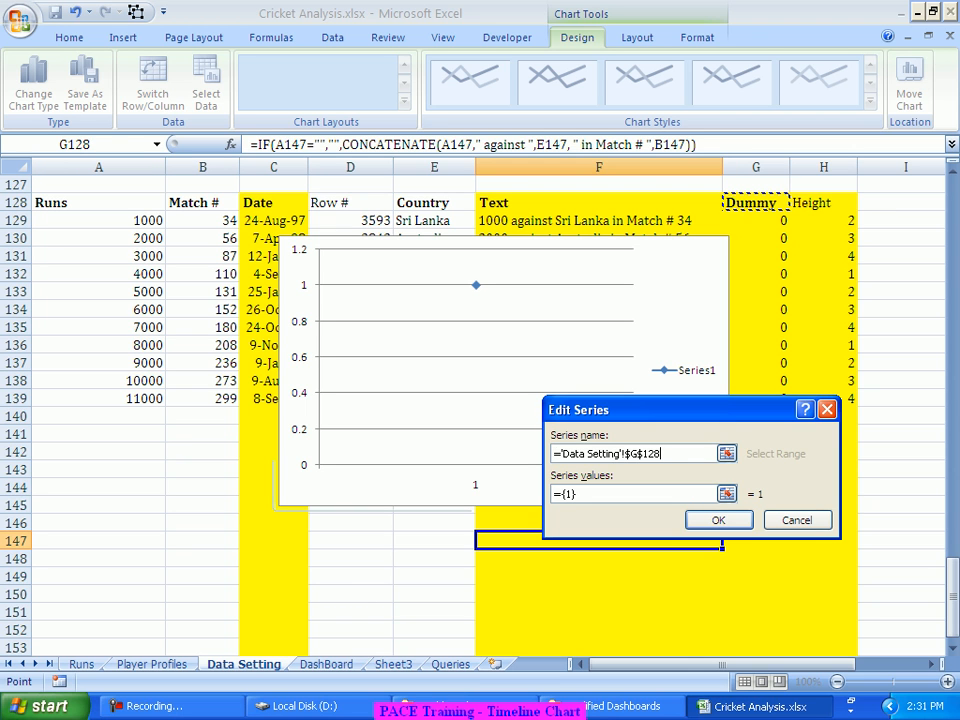
{"action": "key", "text": "Tab"}
{"action": "key", "text": "BackSpace"}
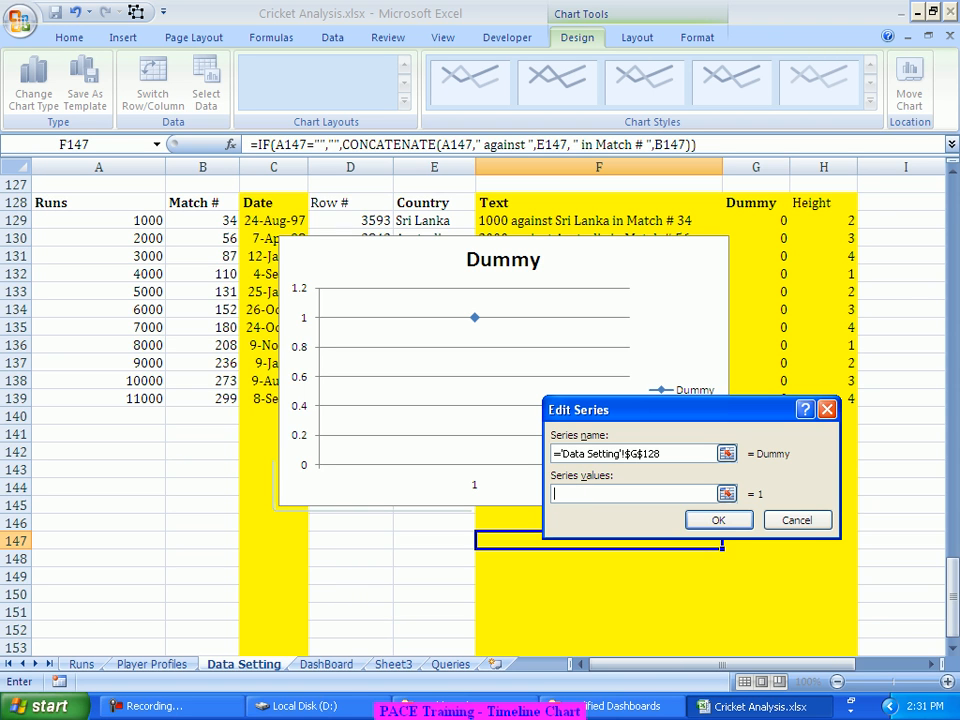
{"action": "type", "text": "='cricket Analysis.xlsx'!"}
{"action": "type", "text": "ti"}
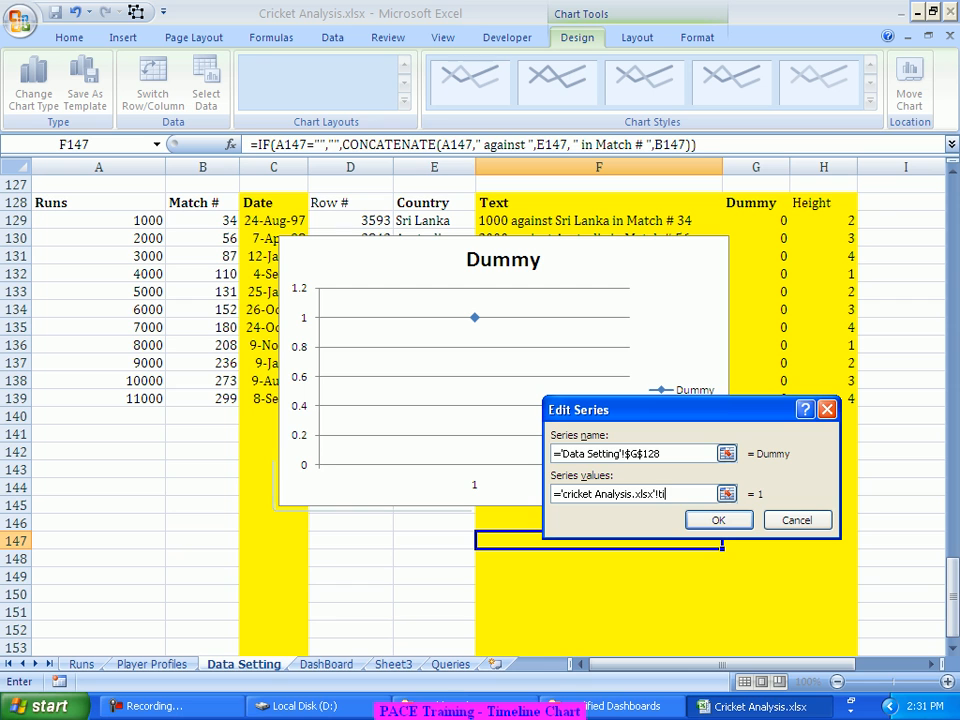
{"action": "type", "text": "meLine_Dummy"}
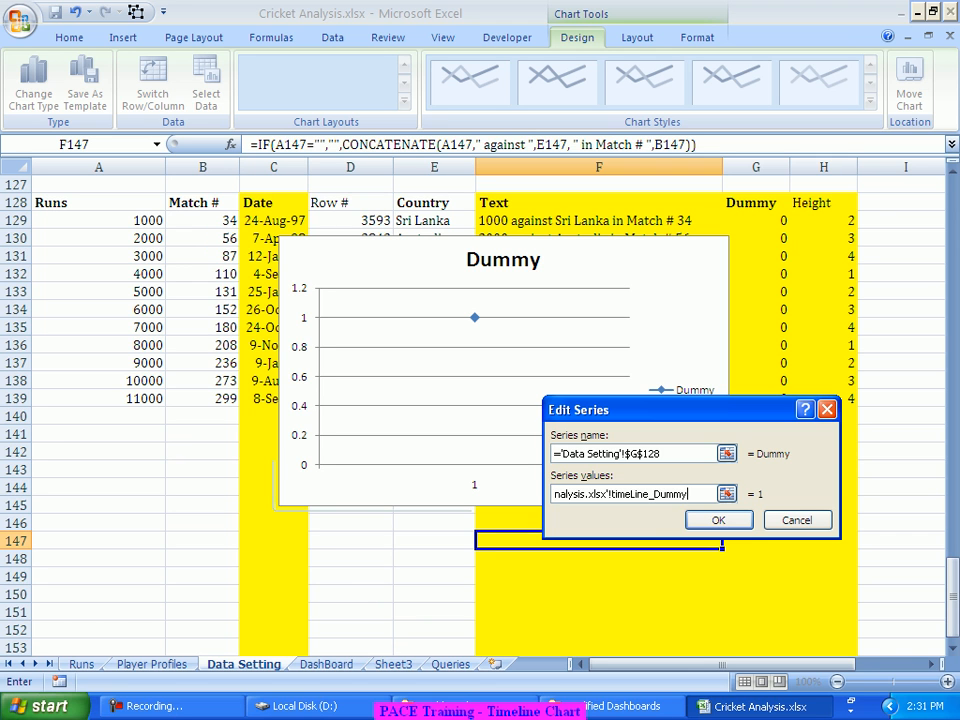
{"action": "key", "text": "Return"}
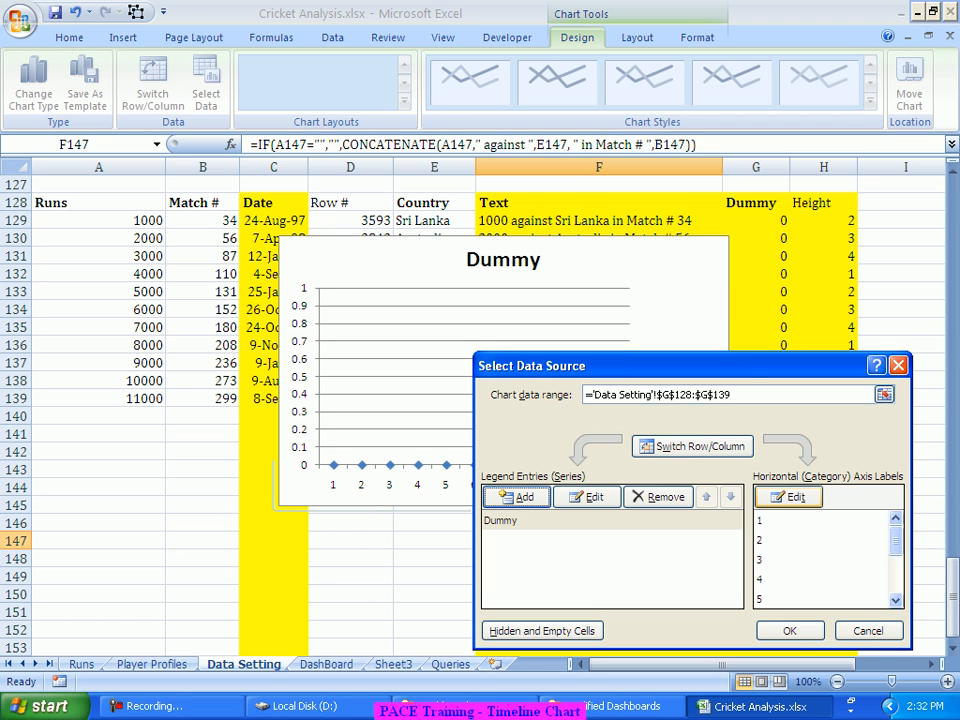
Step: Set the chart's horizontal axis label range to ='cricket Analysis.xlsx'!timeline_Date and apply the data source
{"action": "left_click", "coordinate": [788, 497]}
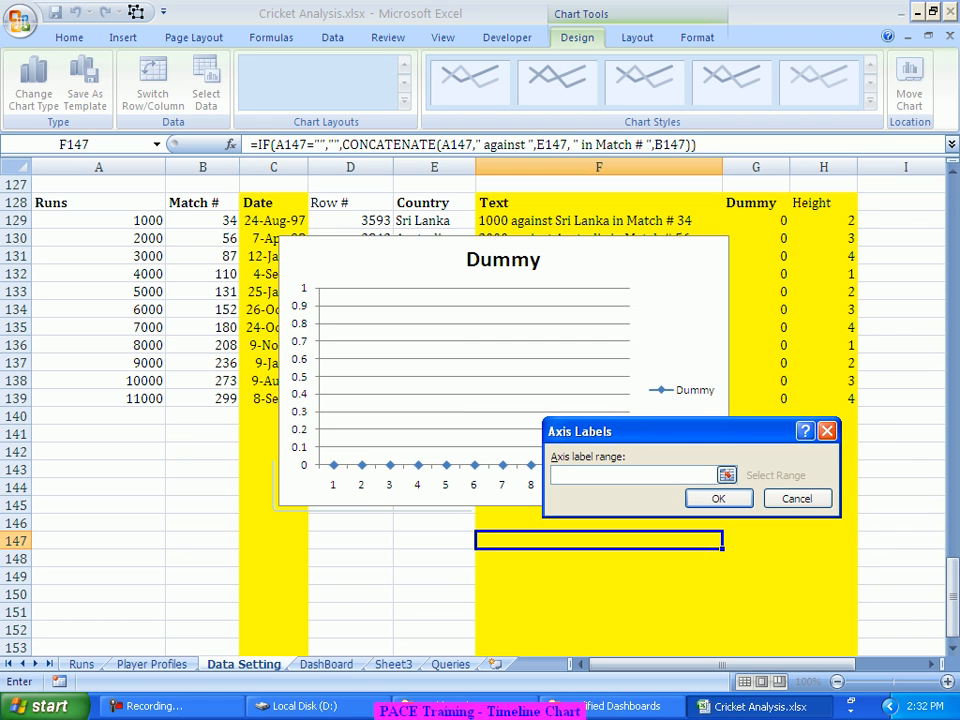
{"action": "type", "text": "='cricket Analysis.xlsx"}
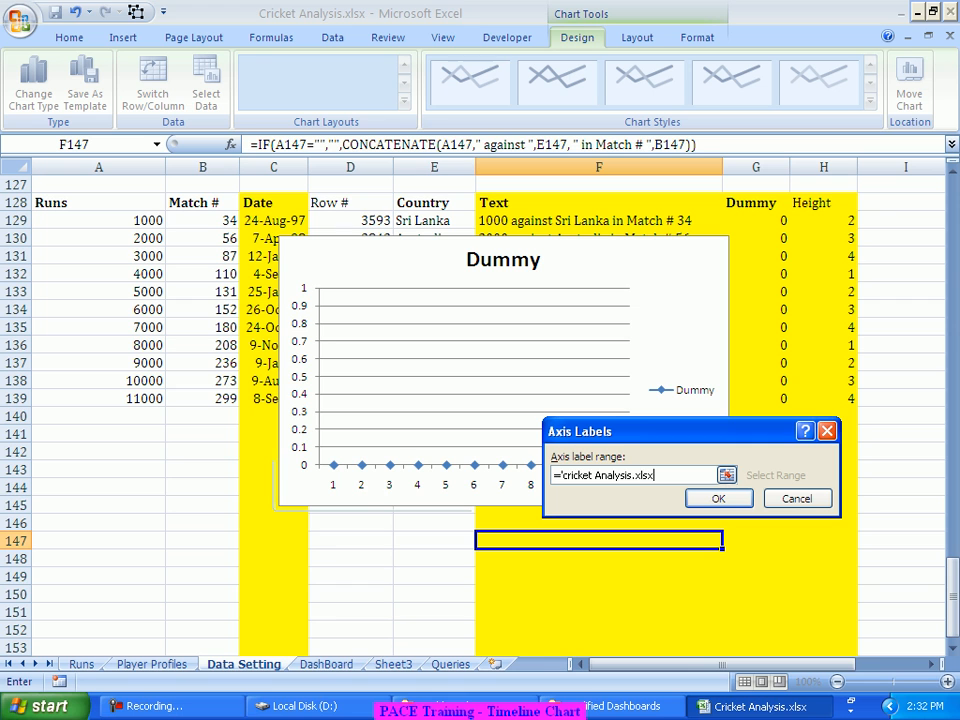
{"action": "type", "text": "'!timeline_Date"}
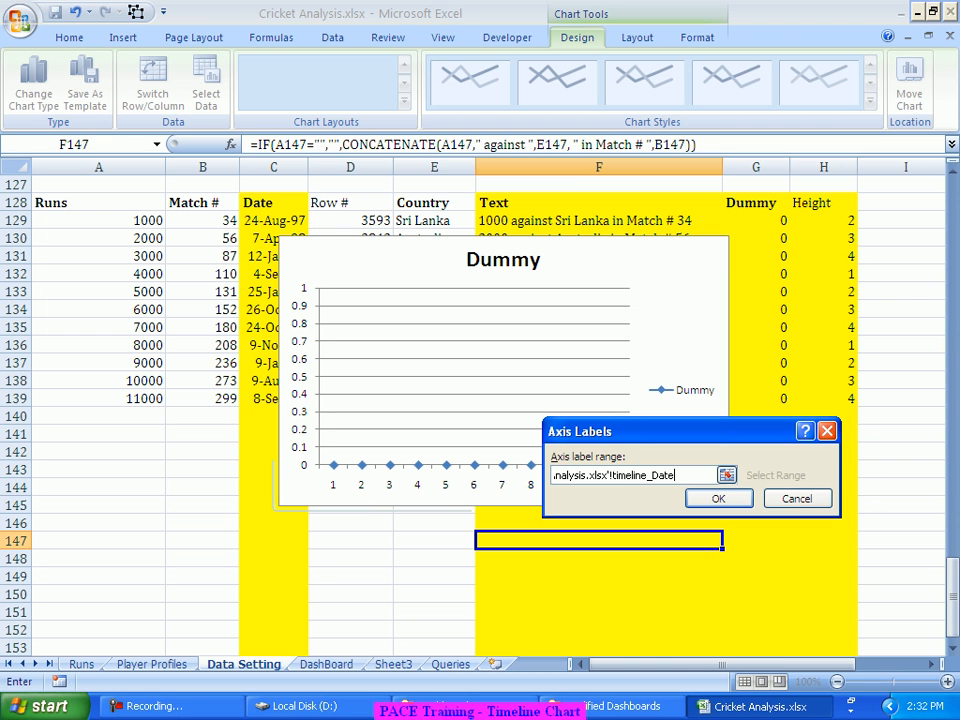
{"action": "key", "text": "Return"}
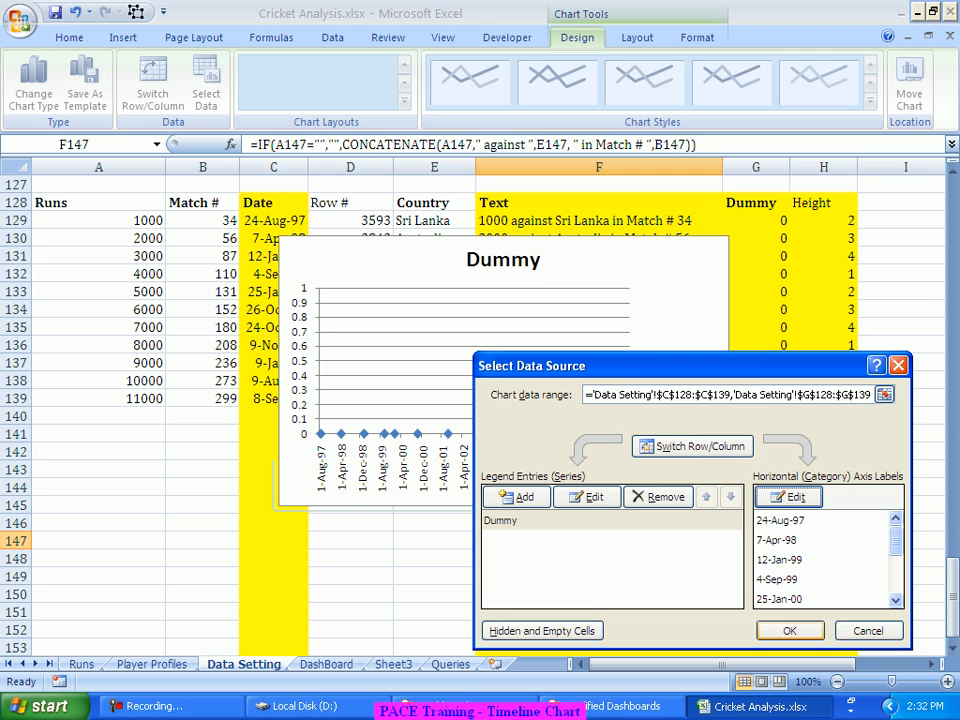
{"action": "key", "text": "Return"}
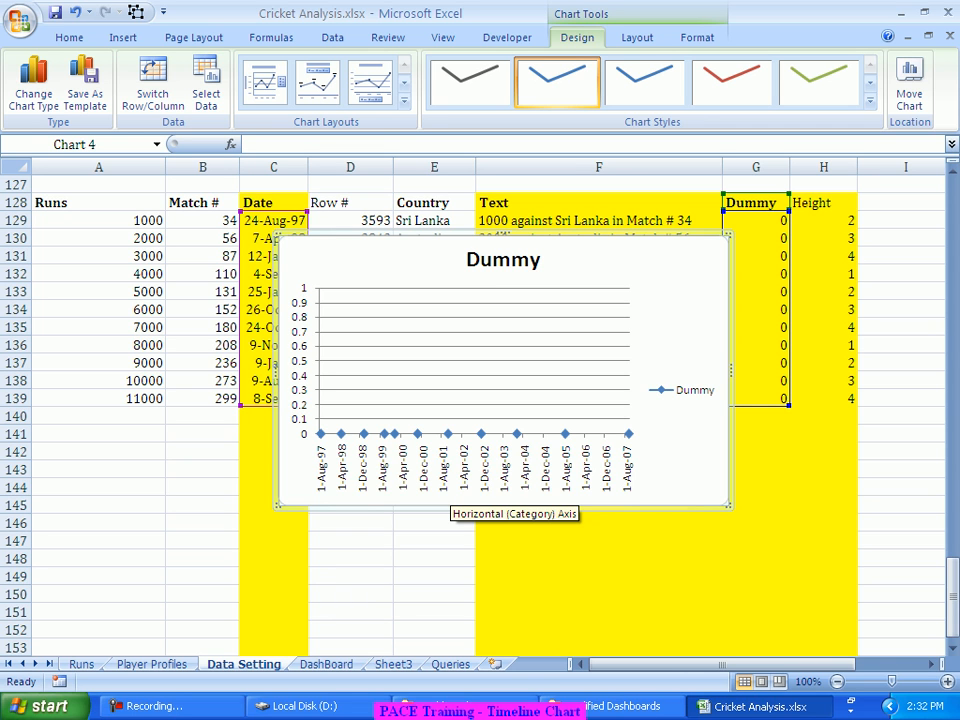
Step: Try the Text axis type on the chart's horizontal axis, and set it to Date axis
{"action": "left_click", "coordinate": [500, 490]}
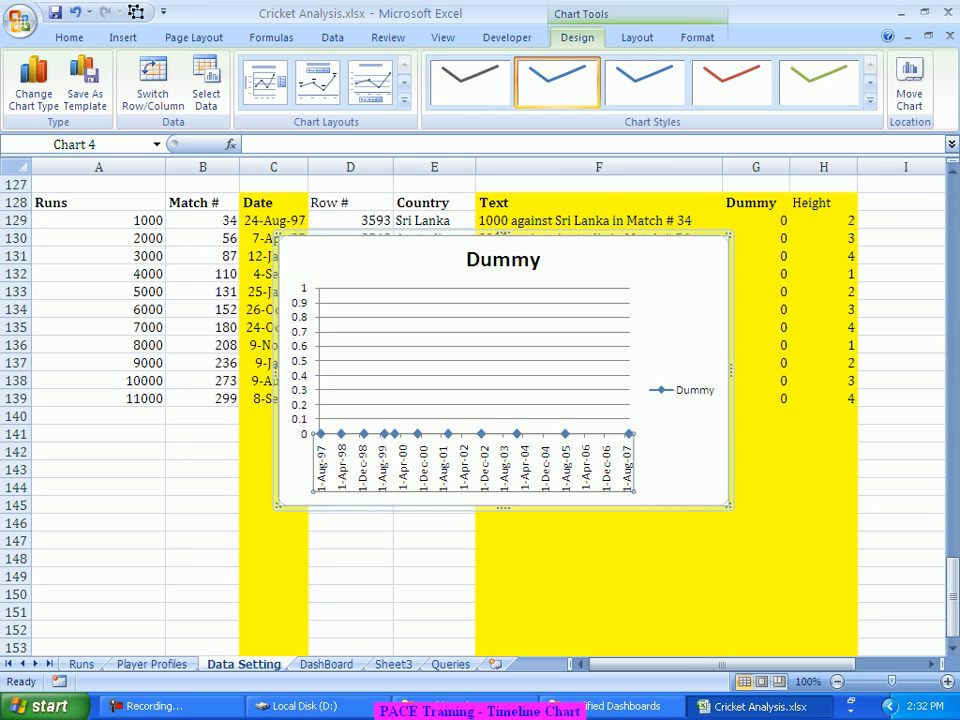
{"action": "right_click", "coordinate": [445, 472]}
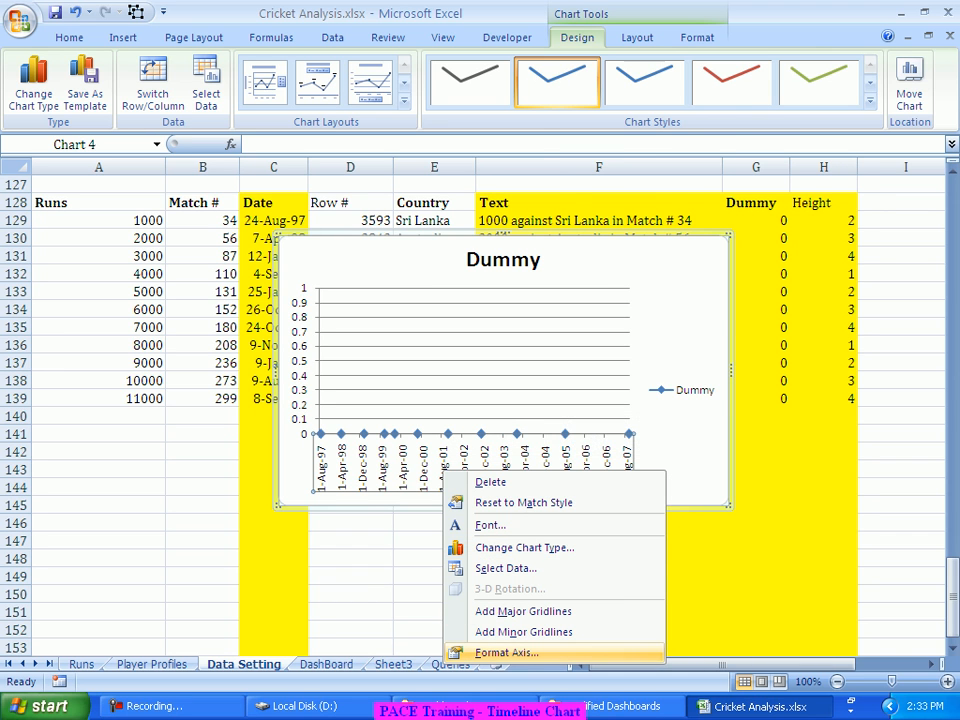
{"action": "left_click", "coordinate": [505, 652]}
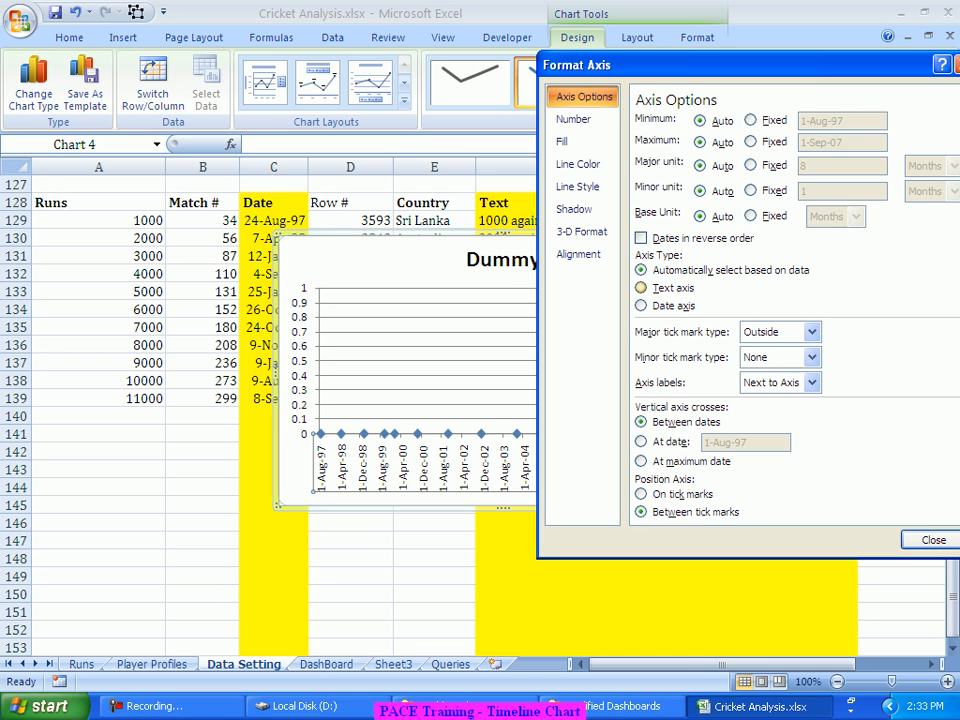
{"action": "left_click", "coordinate": [642, 288]}
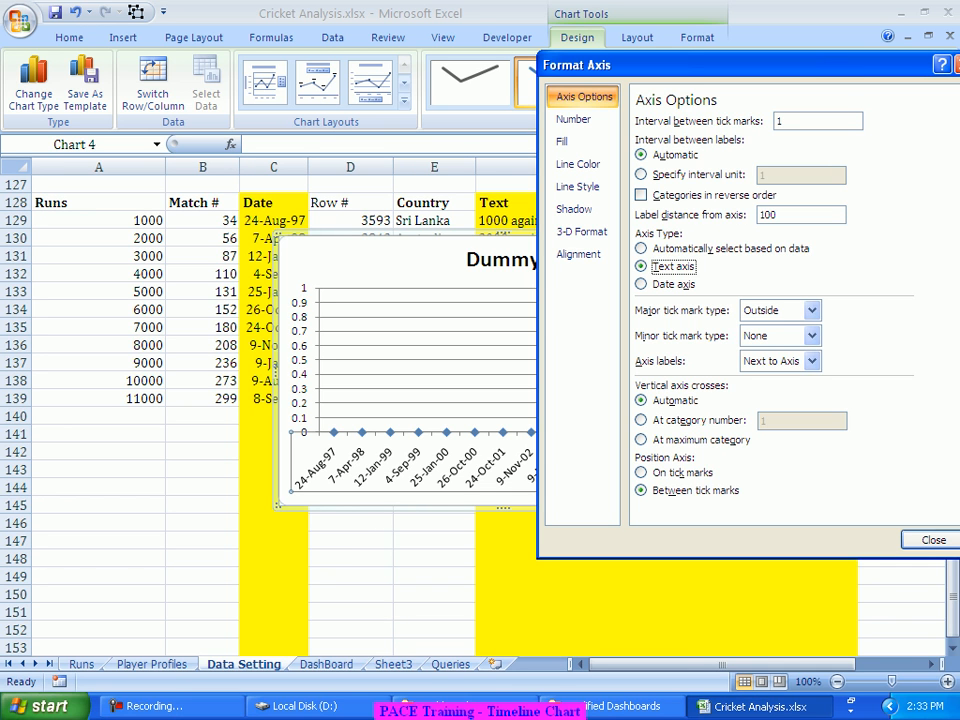
{"action": "left_click", "coordinate": [667, 284]}
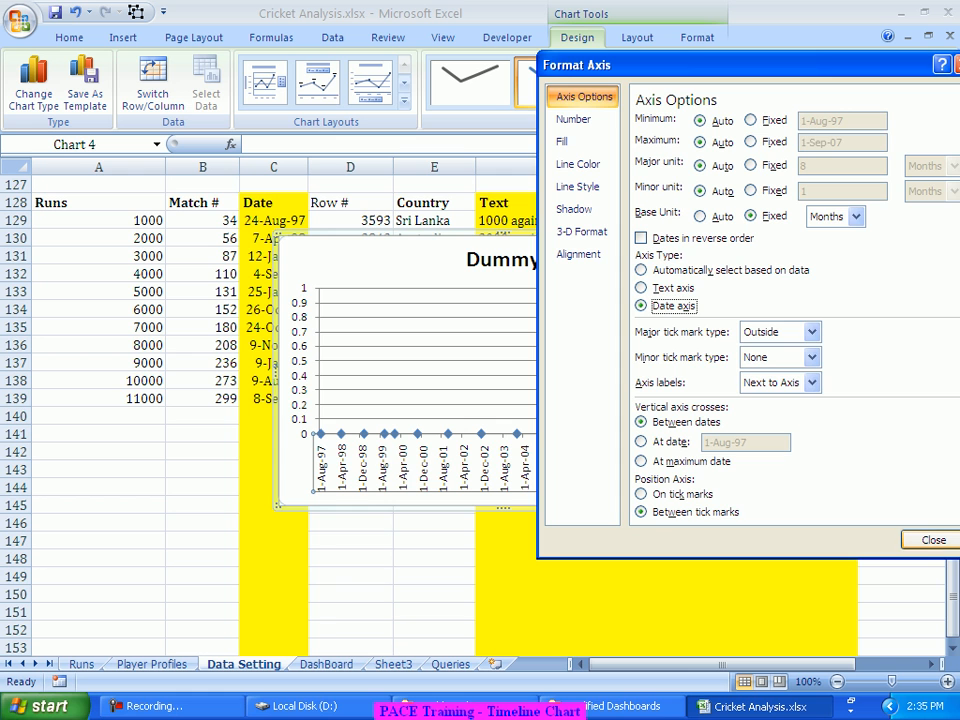
{"action": "left_click", "coordinate": [933, 540]}
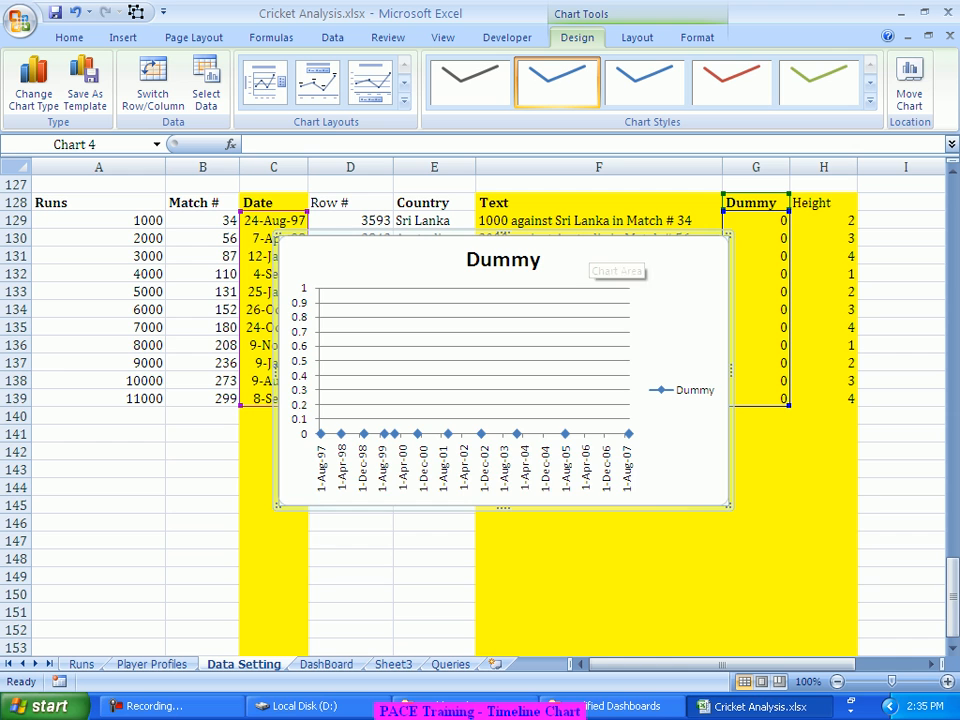
Step: Move the chart down to about row 134 and add a second series named from header cell H128
{"action": "left_click_drag", "start_coordinate": [503, 235], "coordinate": [503, 308]}
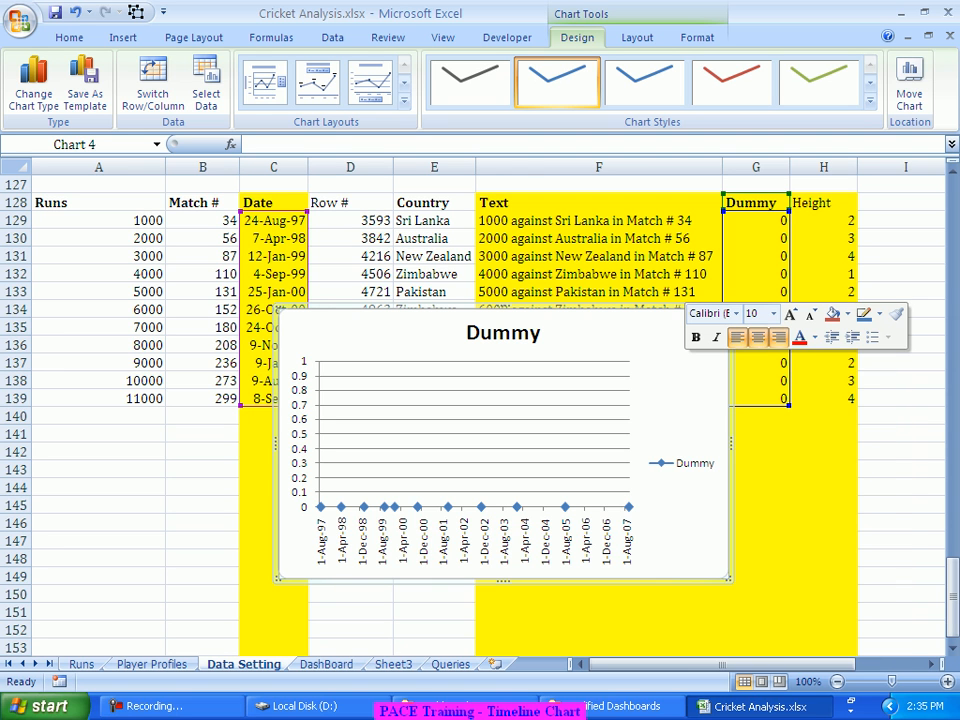
{"action": "right_click", "coordinate": [684, 366]}
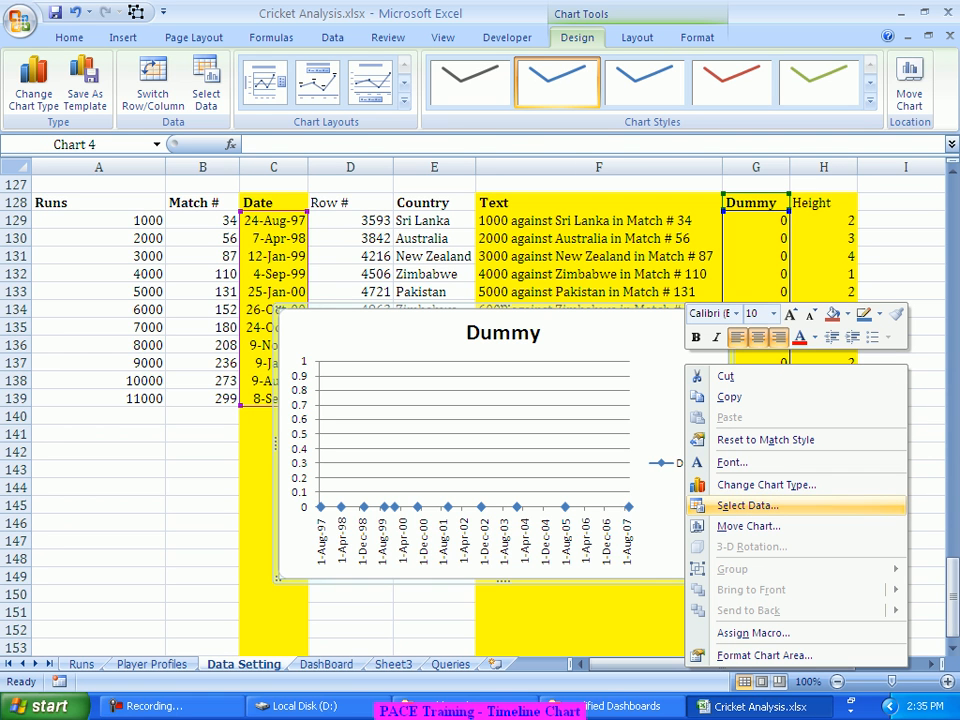
{"action": "left_click", "coordinate": [747, 505]}
{"action": "left_click_drag", "start_coordinate": [560, 365], "coordinate": [241, 260]}
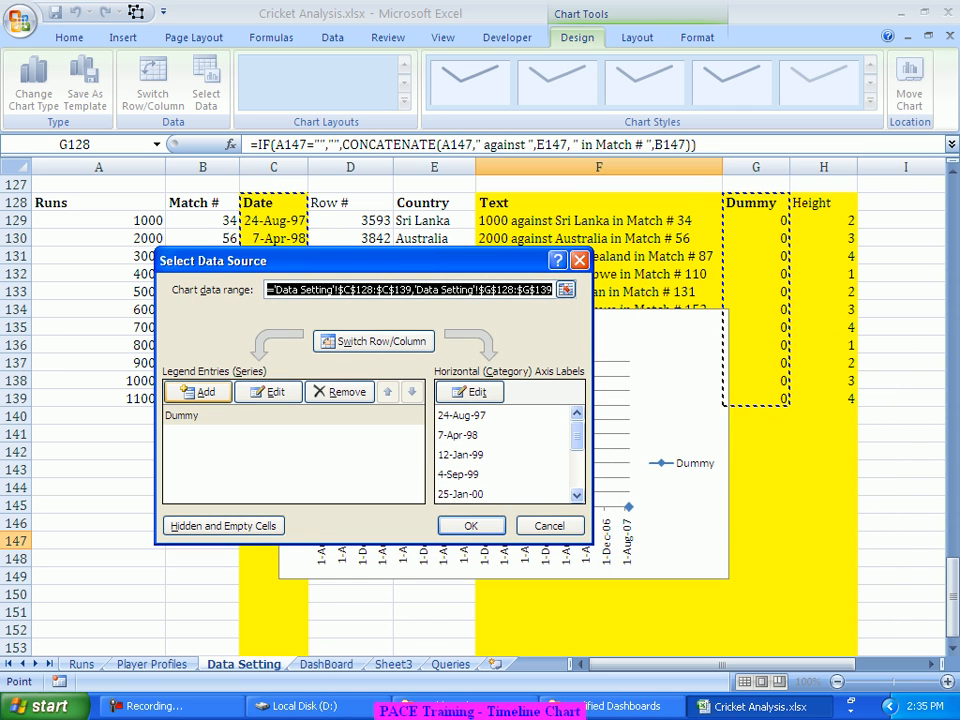
{"action": "left_click", "coordinate": [198, 391]}
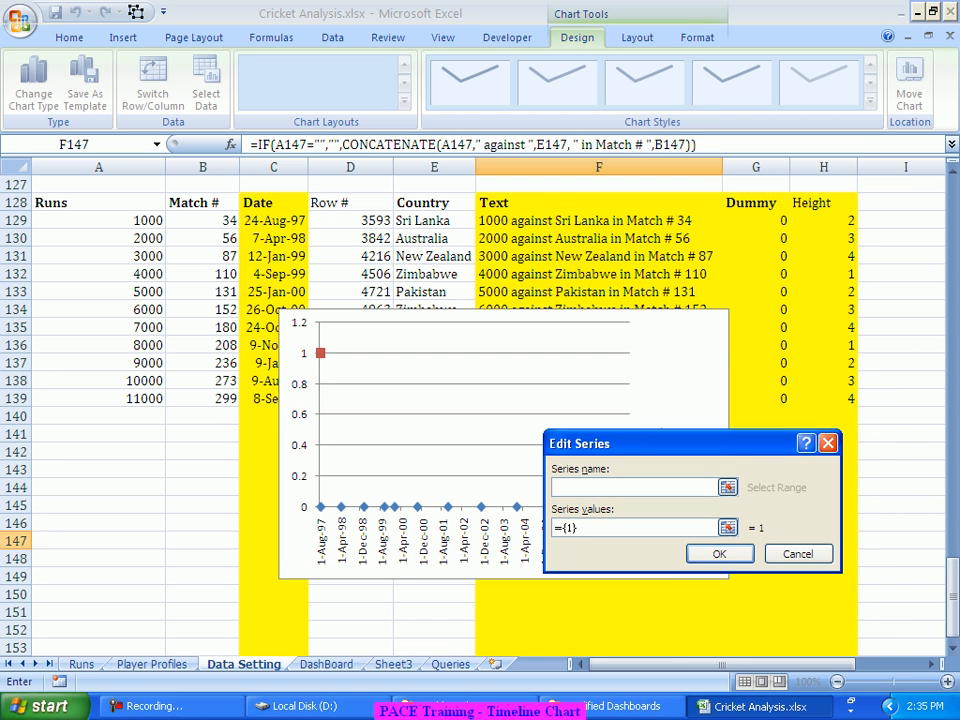
{"action": "left_click", "coordinate": [823, 203]}
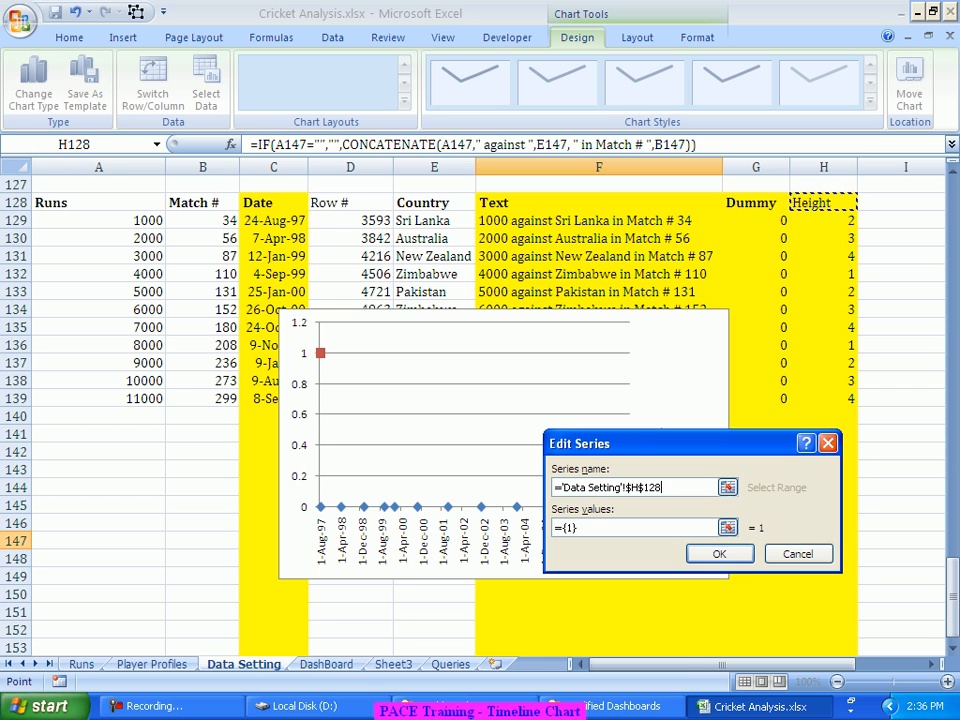
{"action": "key", "text": "Tab"}
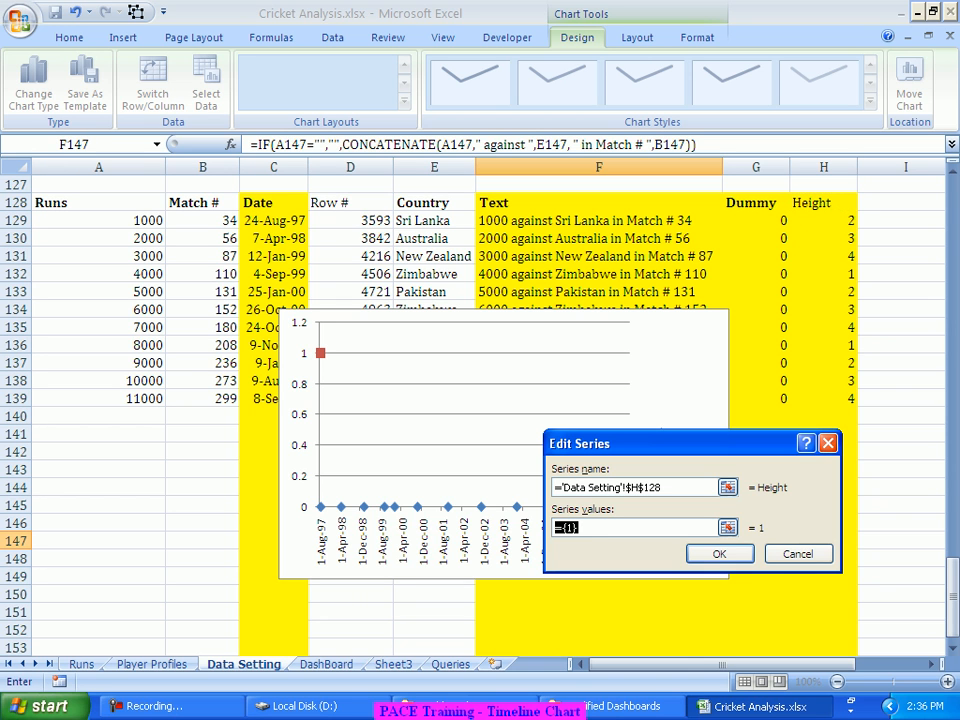
Step: Set the Height series values to ='cricket Analysis.xlsx'!Timeline_Height and apply the data source
{"action": "type", "text": "="}
{"action": "type", "text": "cric"}
{"action": "key", "text": "BackSpace"}
{"action": "key", "text": "BackSpace"}
{"action": "key", "text": "BackSpace"}
{"action": "key", "text": "BackSpace"}
{"action": "type", "text": "'cricket Analysis"}
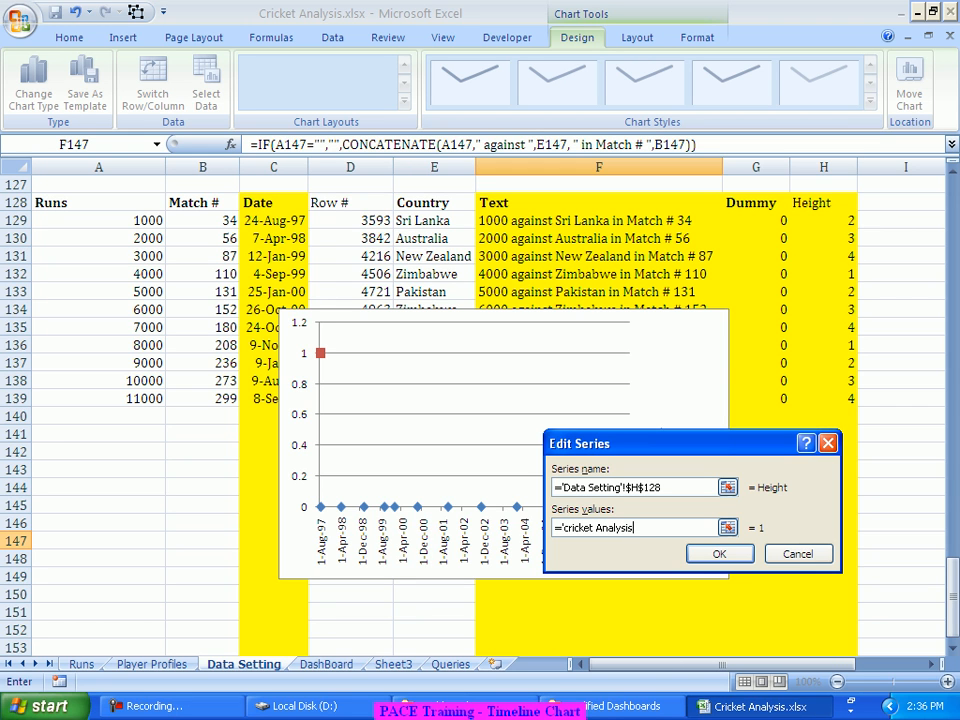
{"action": "type", "text": ".xlsx'!Timeline_"}
{"action": "type", "text": "Height"}
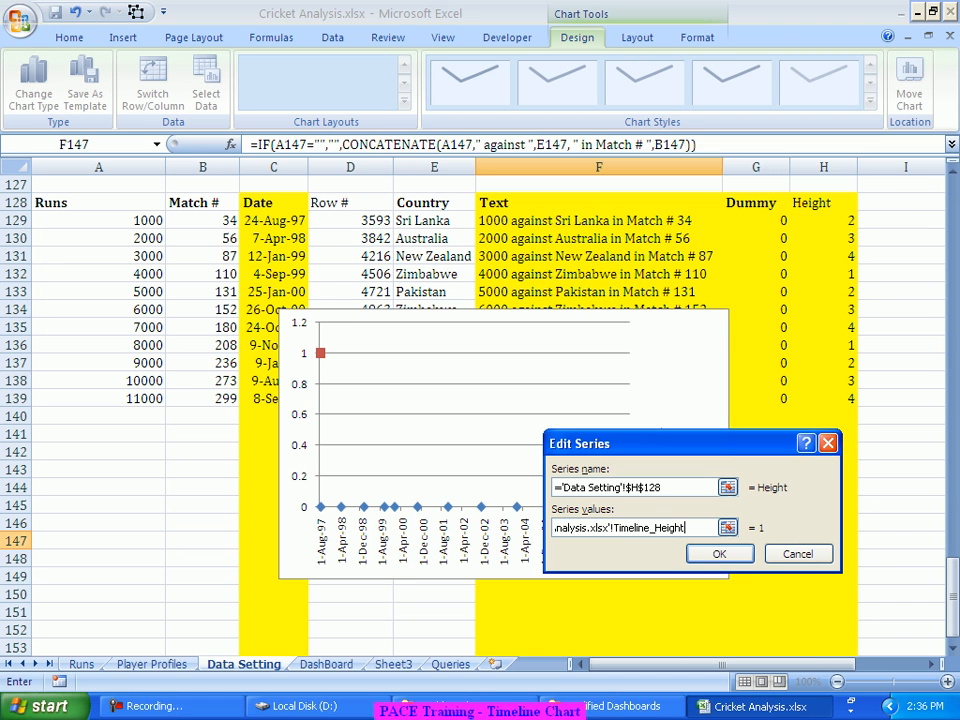
{"action": "key", "text": "Return"}
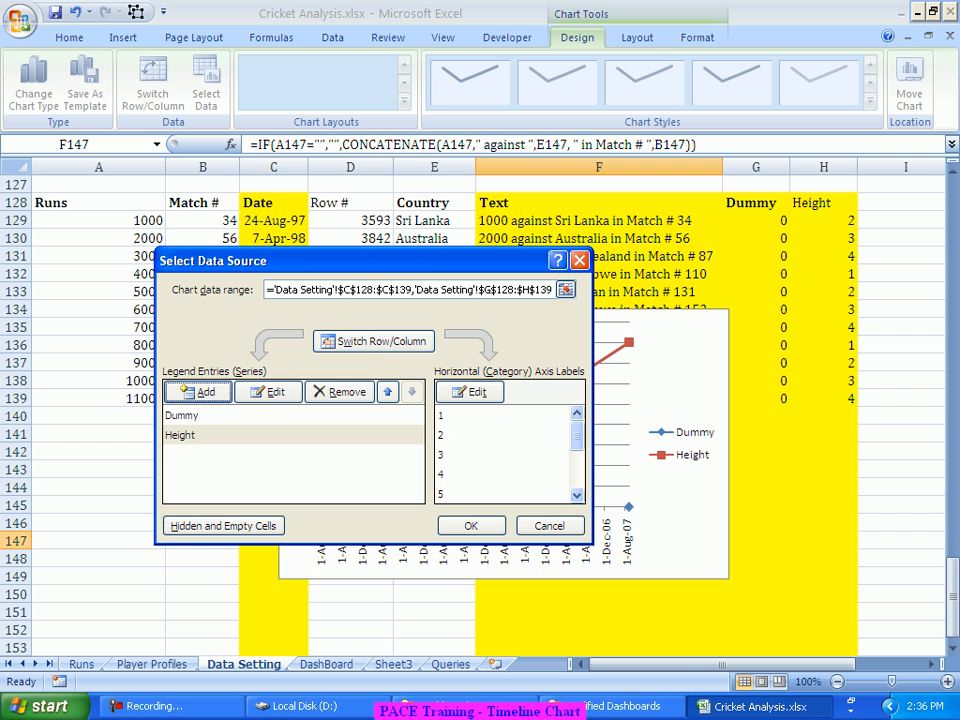
{"action": "left_click_drag", "start_coordinate": [350, 260], "coordinate": [336, 67]}
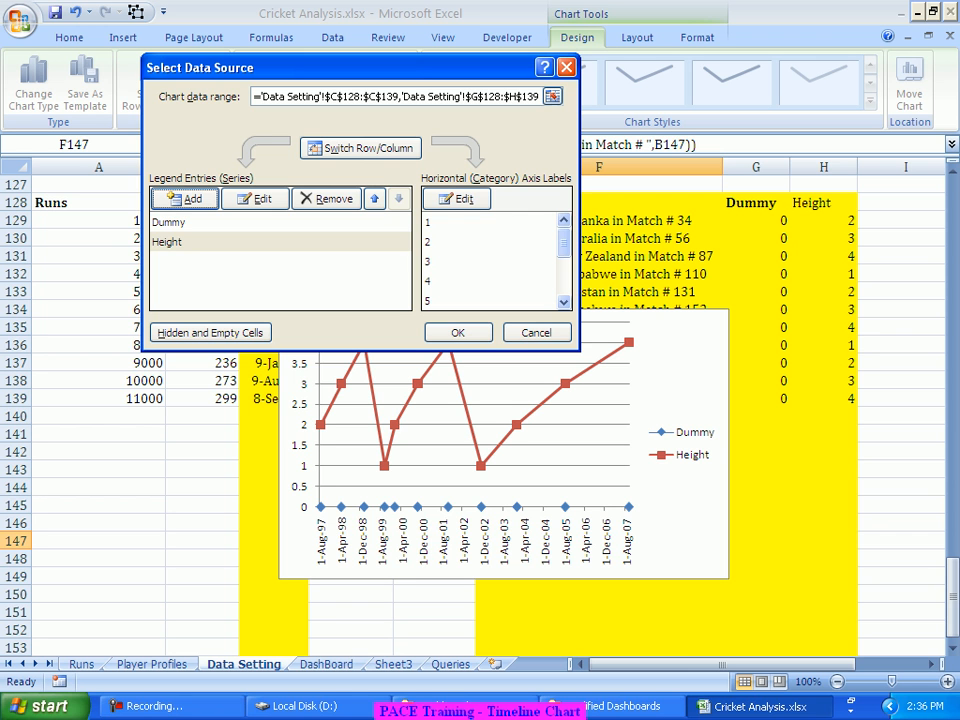
{"action": "left_click", "coordinate": [168, 242]}
{"action": "left_click", "coordinate": [458, 333]}
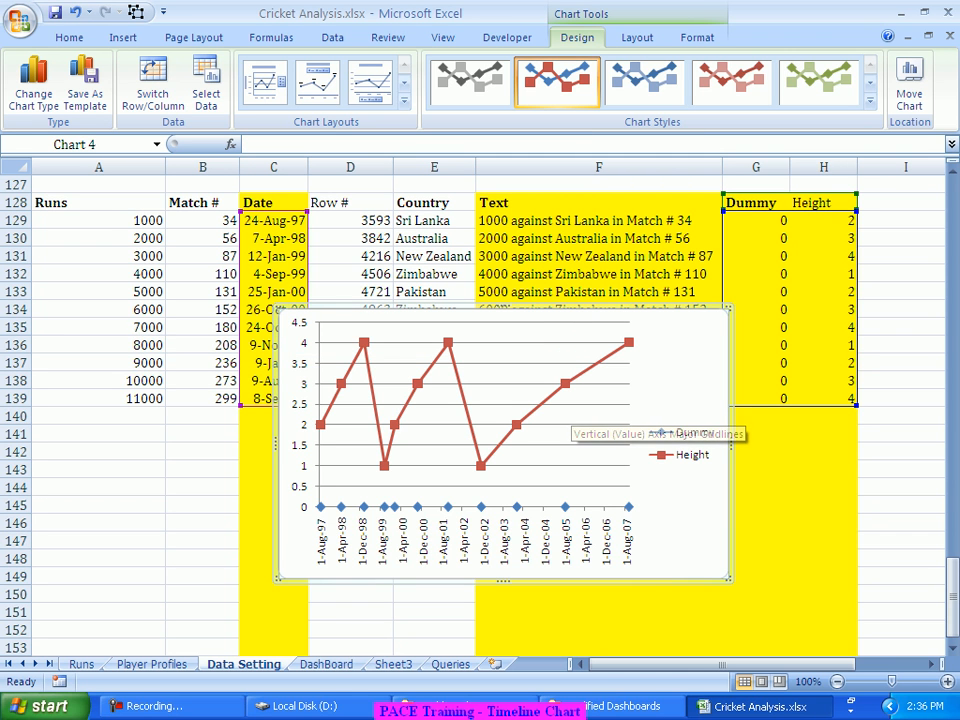
Step: Change the chart type of the Height series alone from line to Clustered Column
{"action": "right_click", "coordinate": [566, 383]}
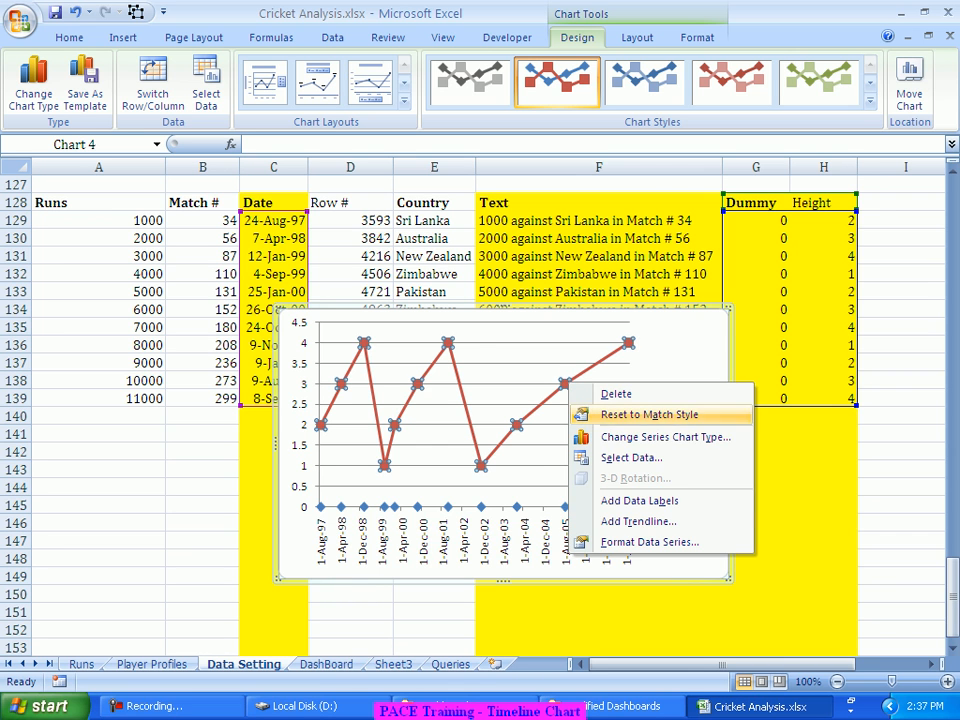
{"action": "left_click", "coordinate": [640, 437]}
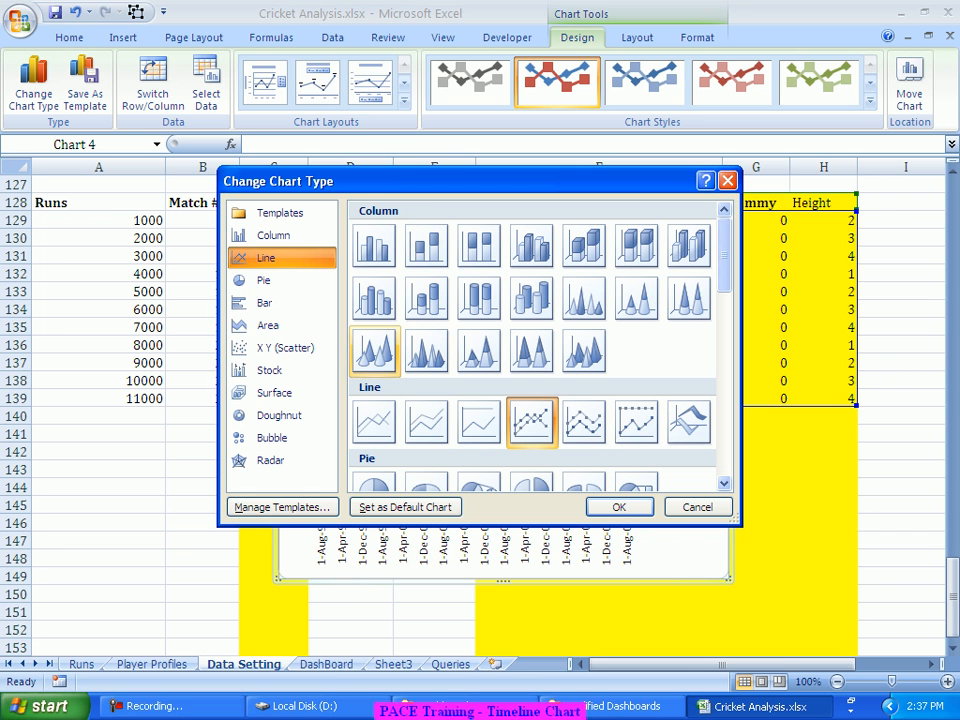
{"action": "left_click", "coordinate": [273, 235]}
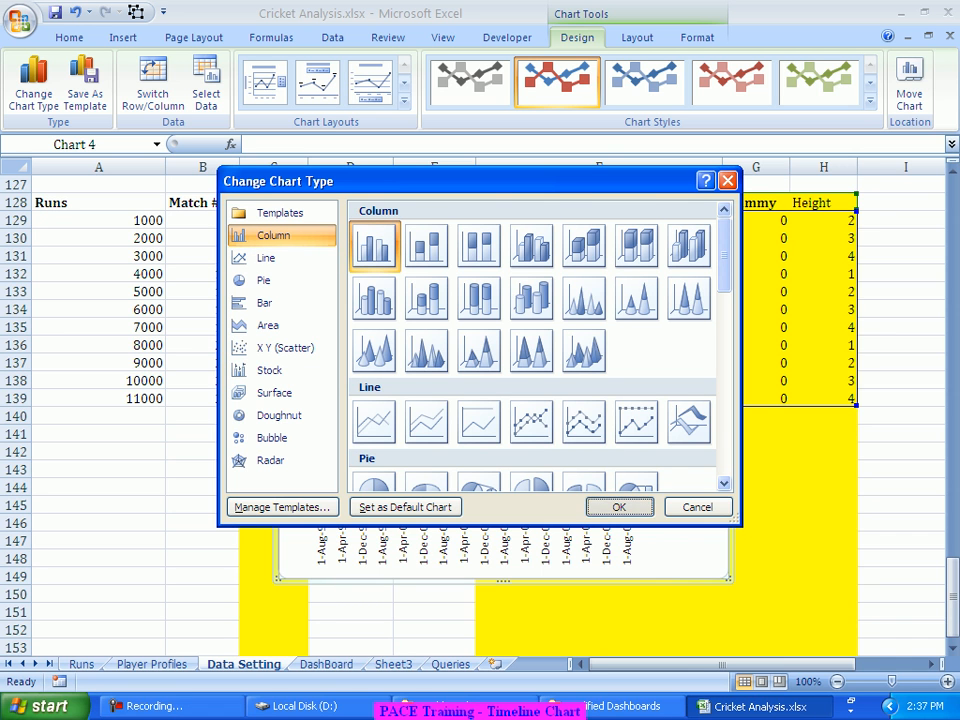
{"action": "key", "text": "Return"}
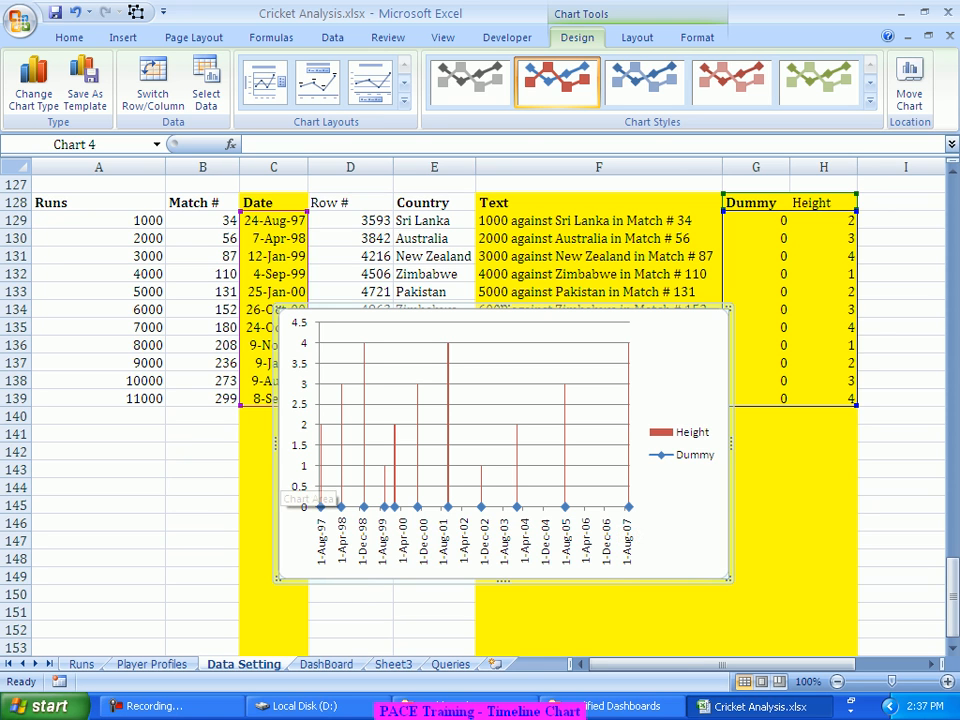
Step: Widen the chart by moving its left edge into column B, and select the Height column series
{"action": "left_click_drag", "start_coordinate": [275, 443], "coordinate": [201, 443]}
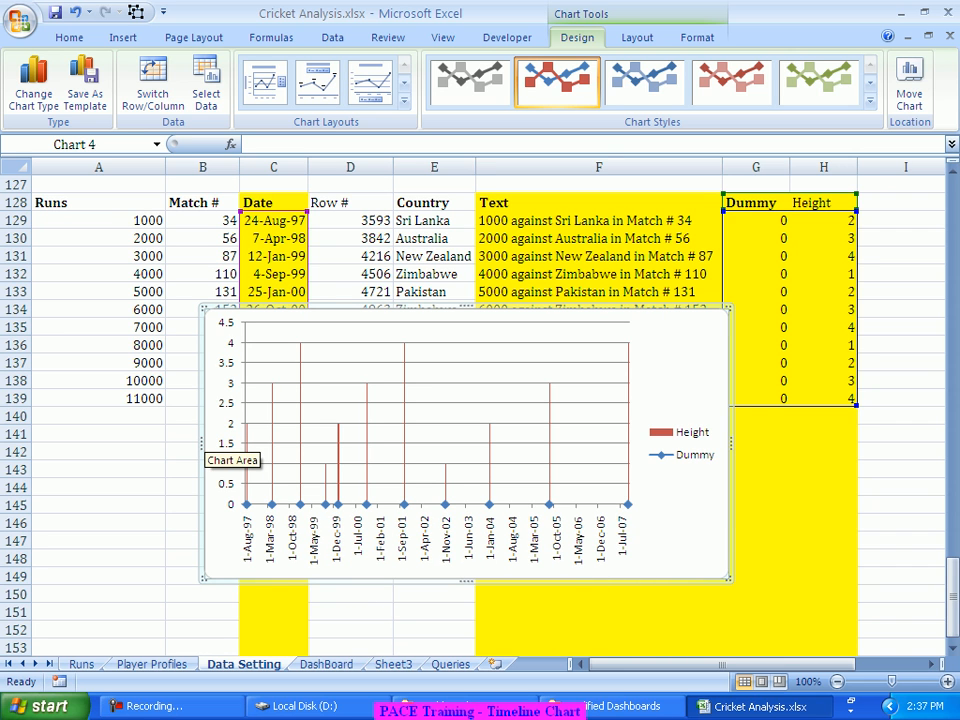
{"action": "left_click_drag", "start_coordinate": [201, 443], "coordinate": [180, 443]}
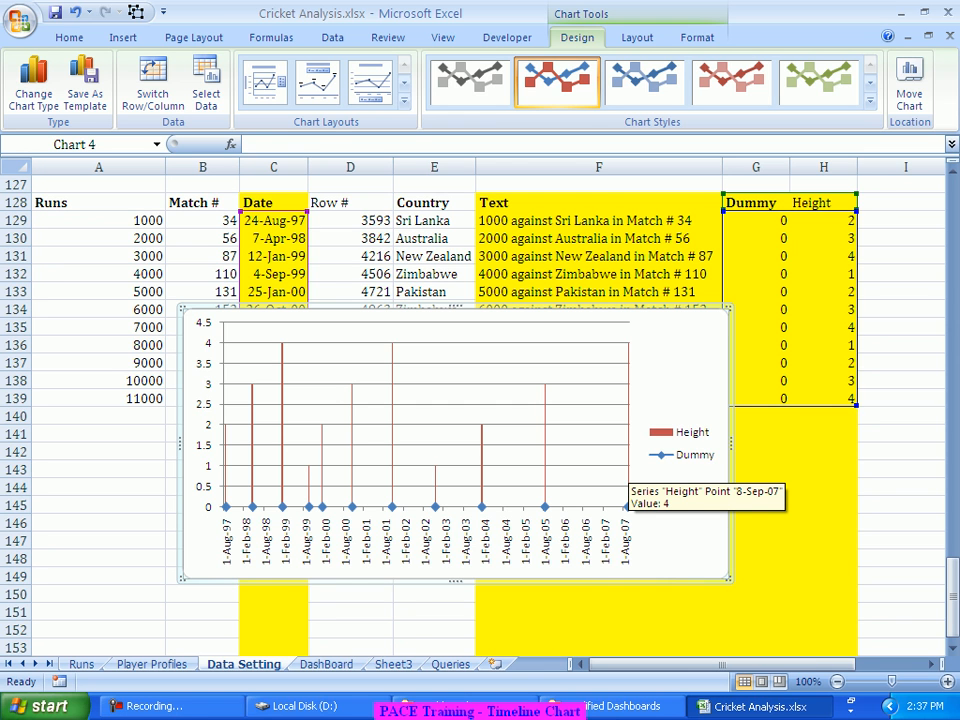
{"action": "left_click", "coordinate": [628, 470]}
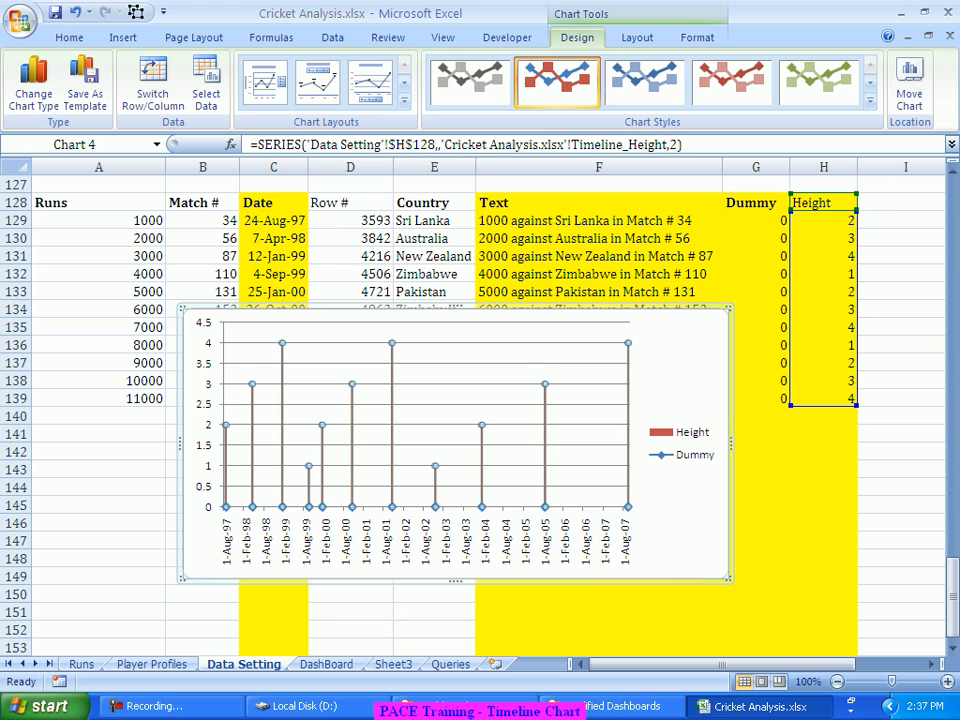
{"action": "right_click", "coordinate": [629, 465]}
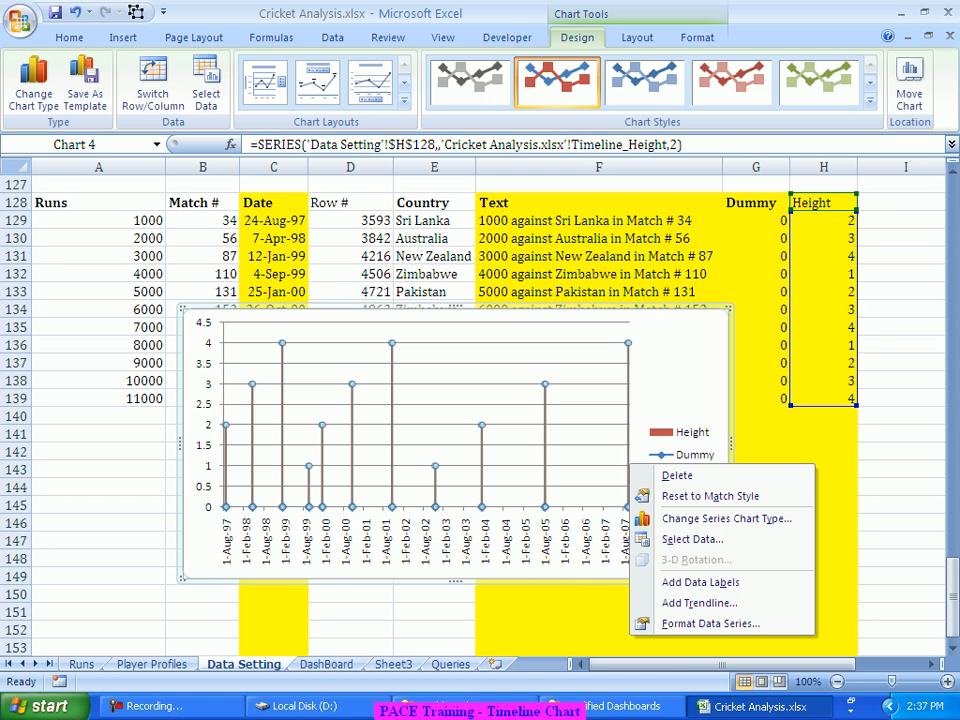
{"action": "key", "text": "Escape"}
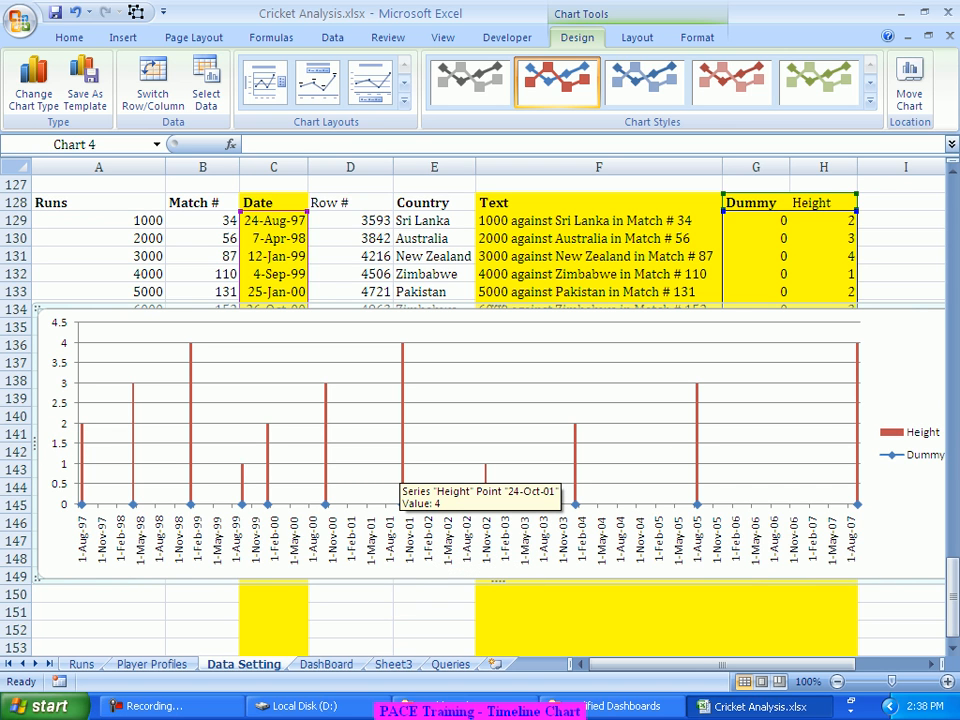
Step: Try to set the Height series' horizontal axis labels to ='cricket Analysis.xlsx'!Timeline_Text and apply the data source
{"action": "left_click", "coordinate": [402, 465]}
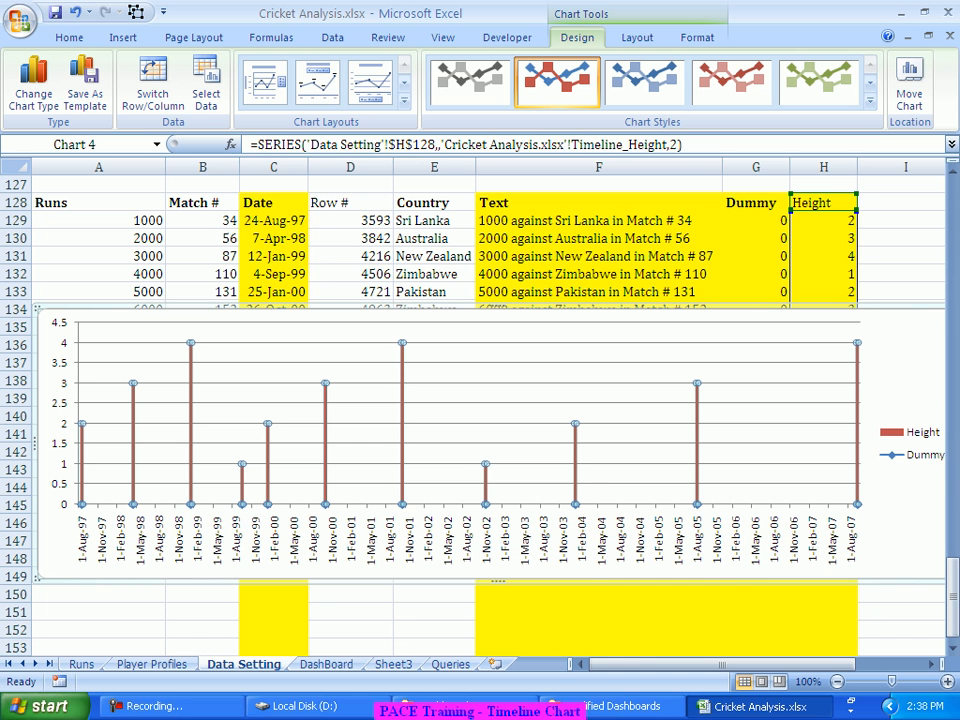
{"action": "right_click", "coordinate": [403, 466]}
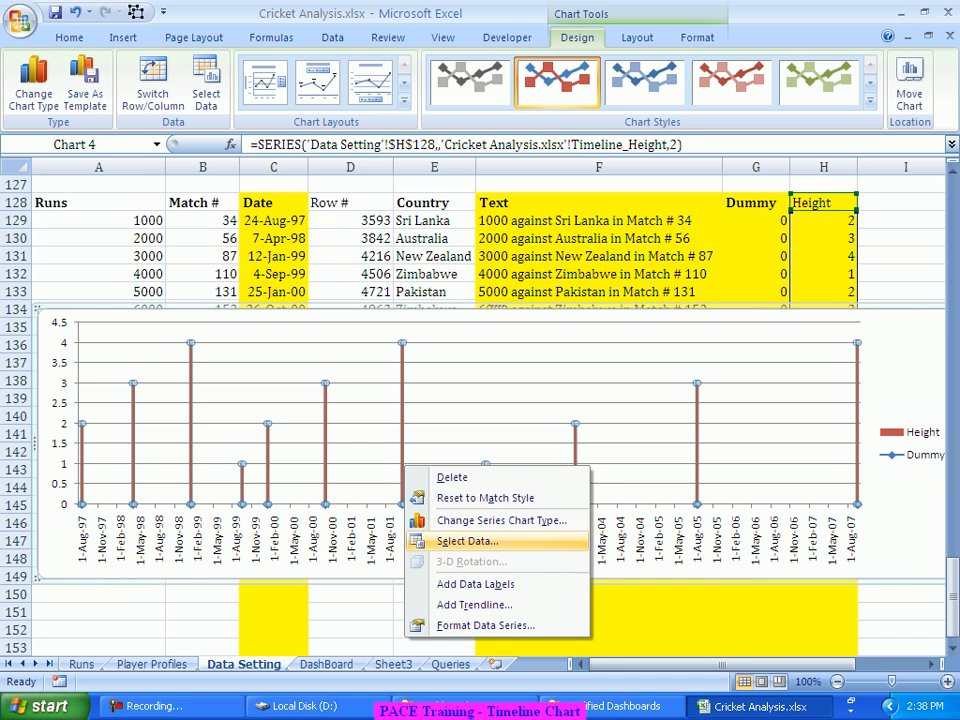
{"action": "left_click", "coordinate": [467, 541]}
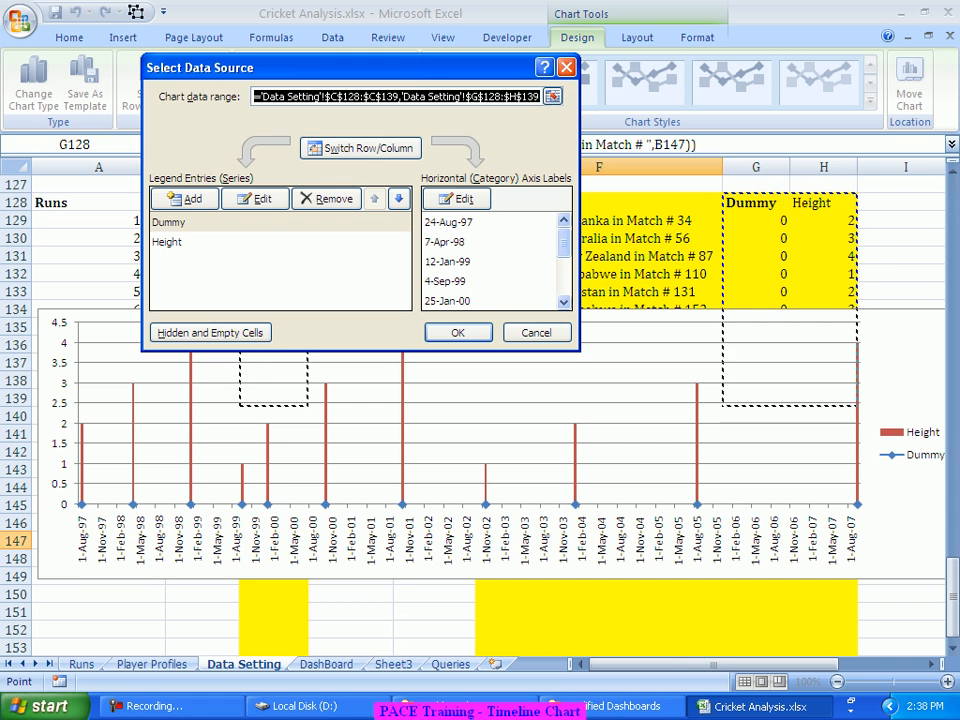
{"action": "left_click", "coordinate": [200, 242]}
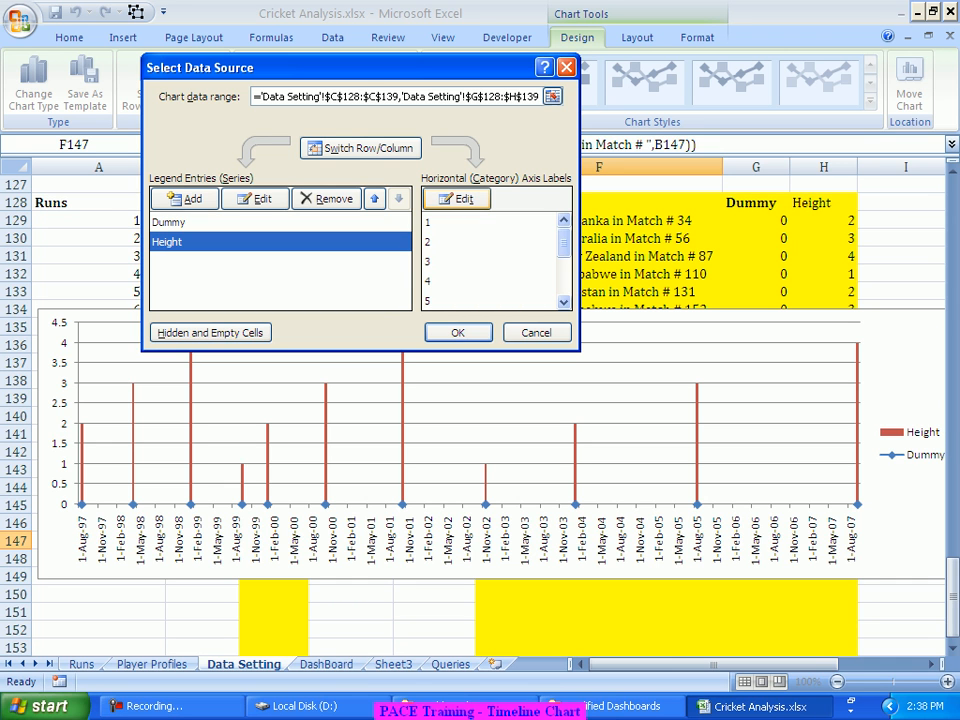
{"action": "left_click", "coordinate": [457, 199]}
{"action": "left_click_drag", "start_coordinate": [700, 220], "coordinate": [715, 262]}
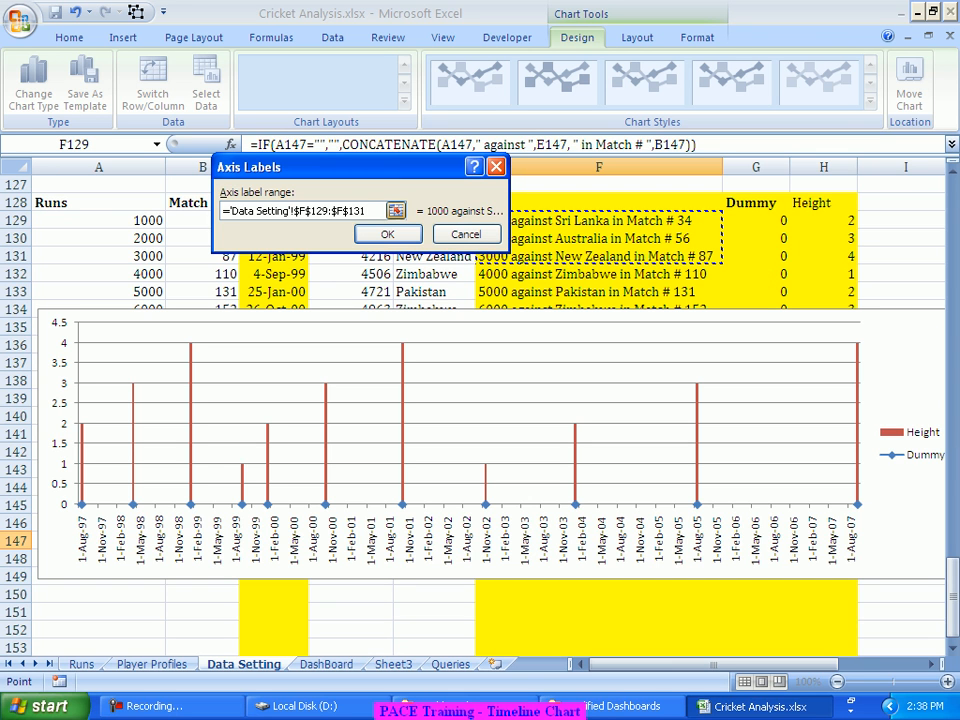
{"action": "left_click_drag", "start_coordinate": [367, 211], "coordinate": [230, 211]}
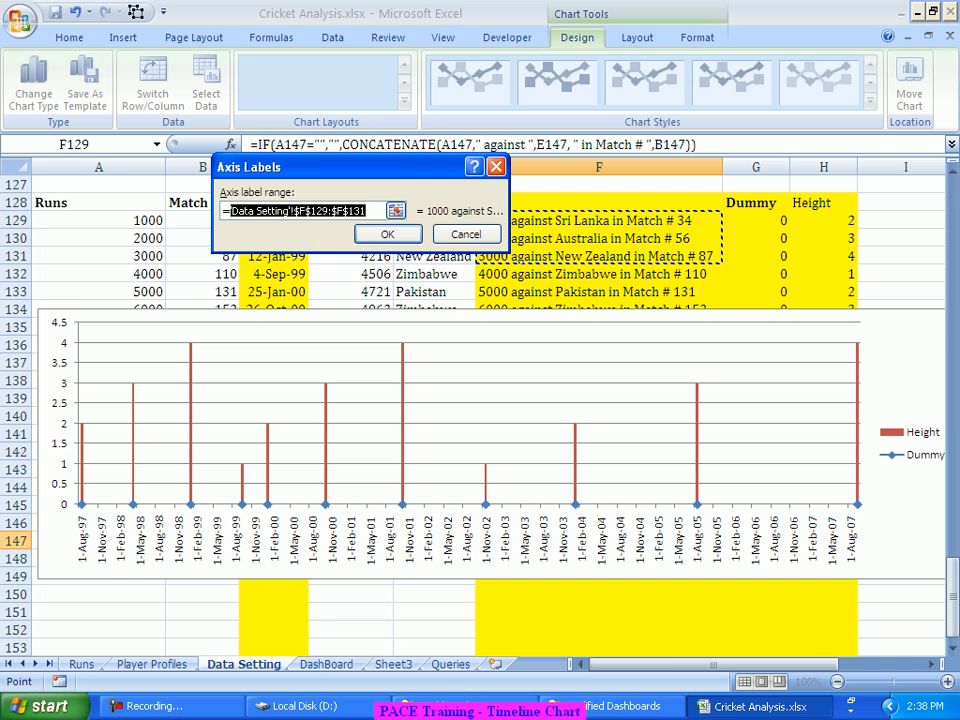
{"action": "key", "text": "BackSpace"}
{"action": "type", "text": "'cricket Analysis.xlsx"}
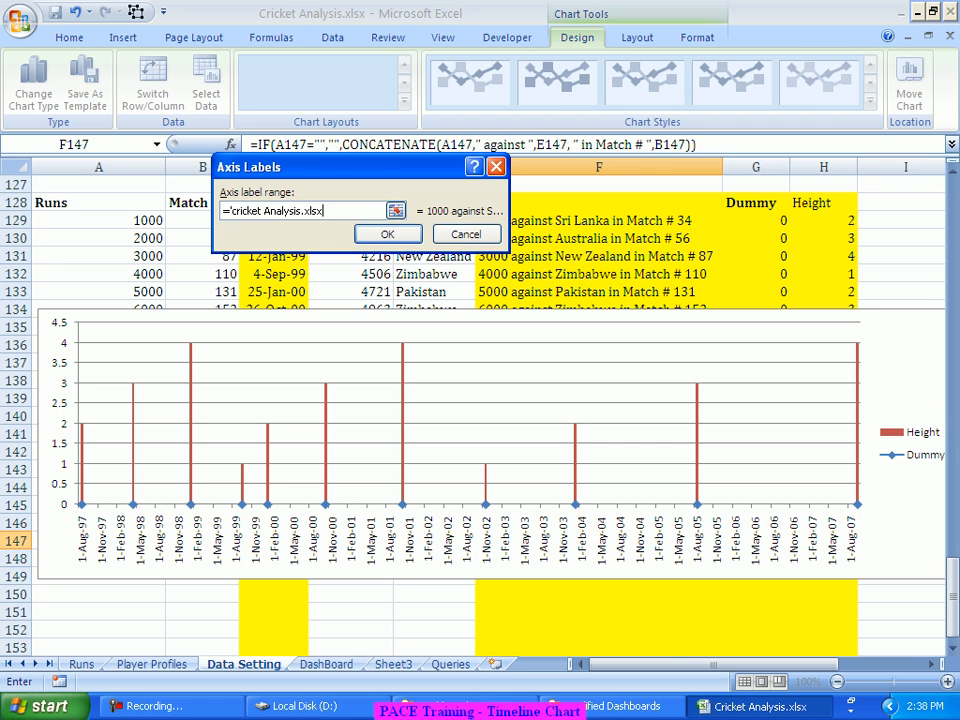
{"action": "type", "text": "'!Timeline_Text"}
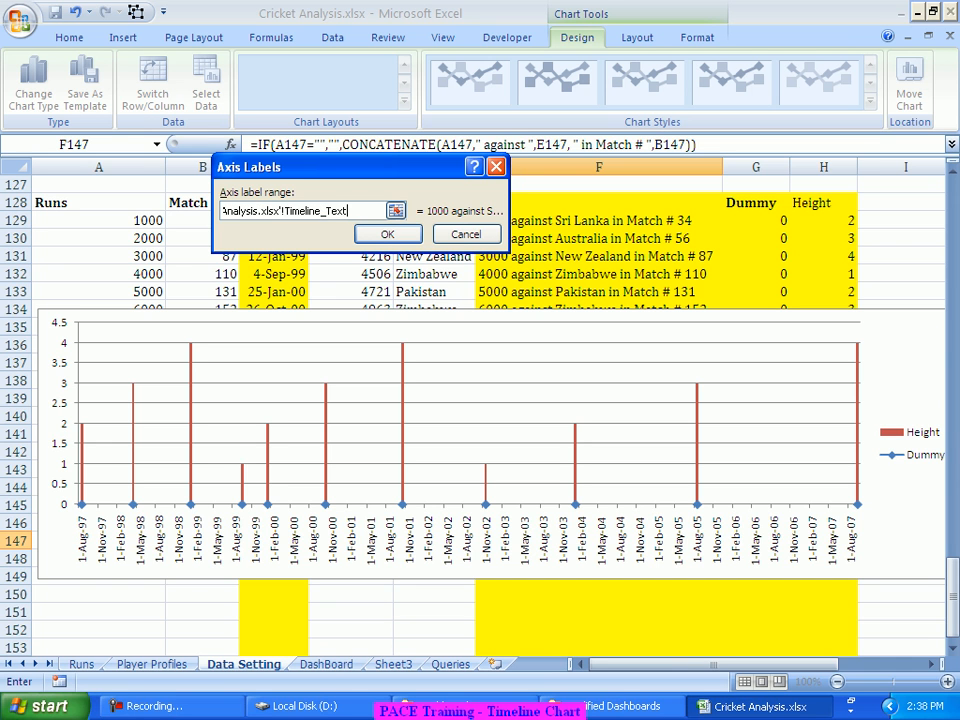
{"action": "key", "text": "Return"}
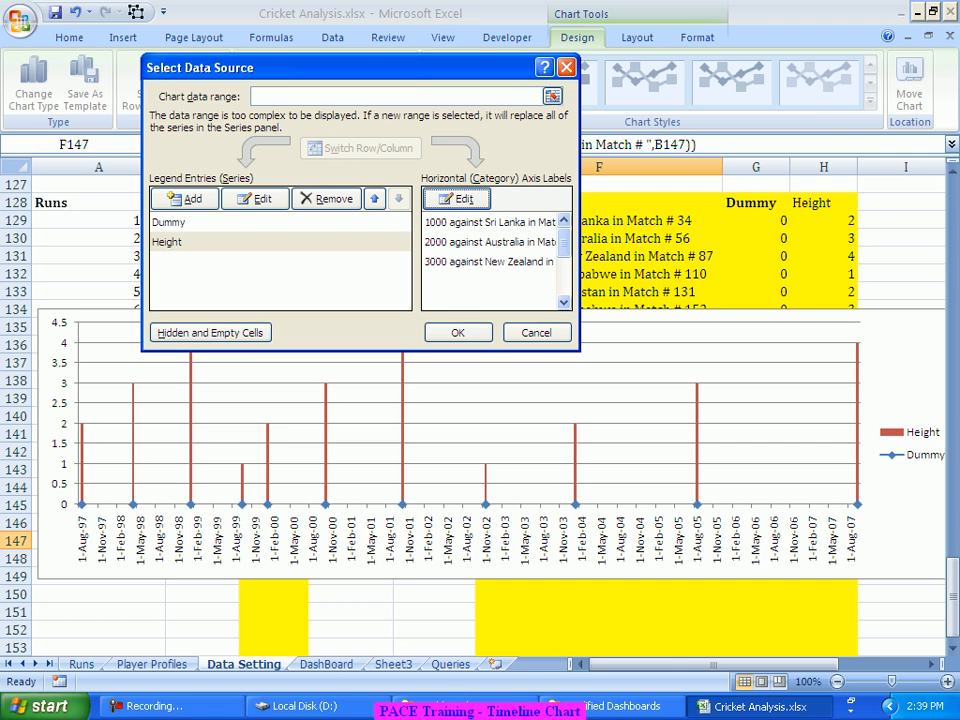
{"action": "left_click", "coordinate": [190, 222]}
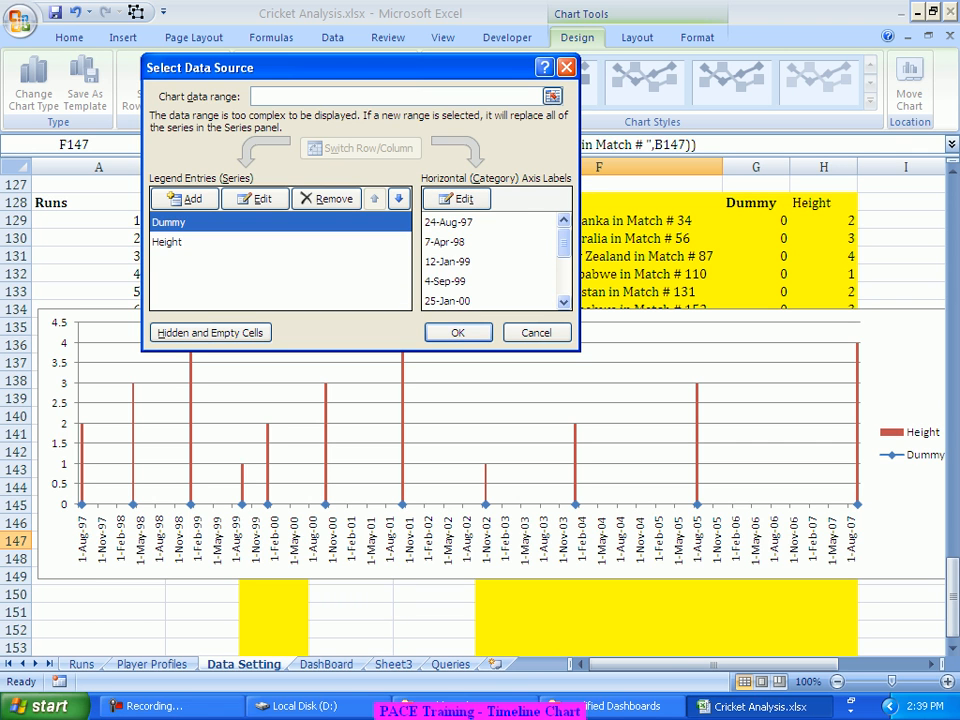
{"action": "left_click", "coordinate": [458, 332]}
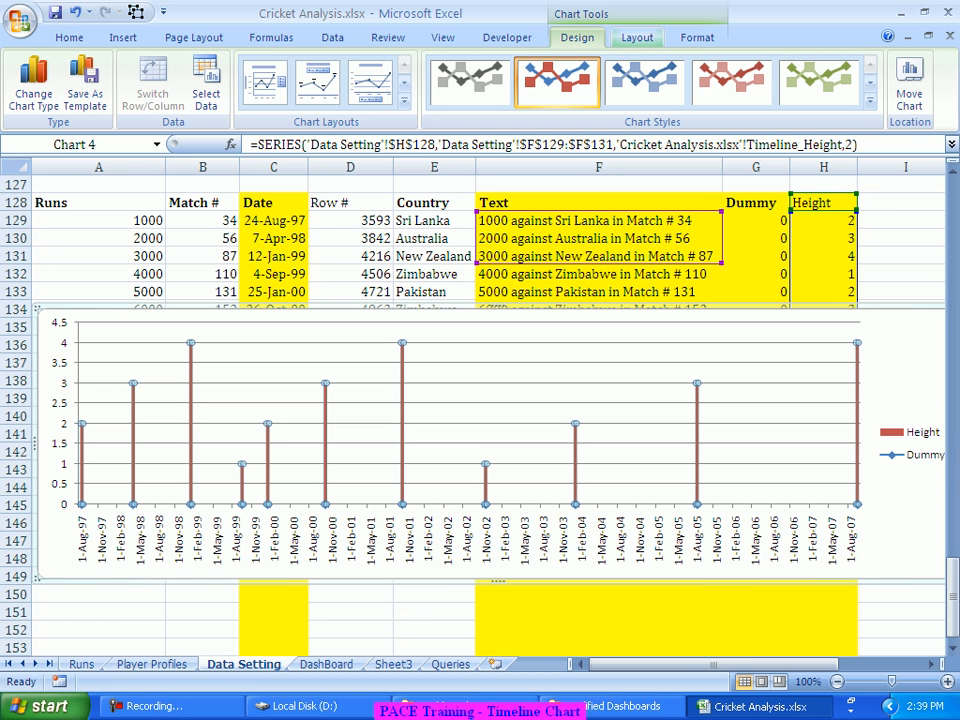
Step: Add vertical error bars to the Height series with Minus direction and a 100 percent error amount
{"action": "left_click", "coordinate": [637, 37]}
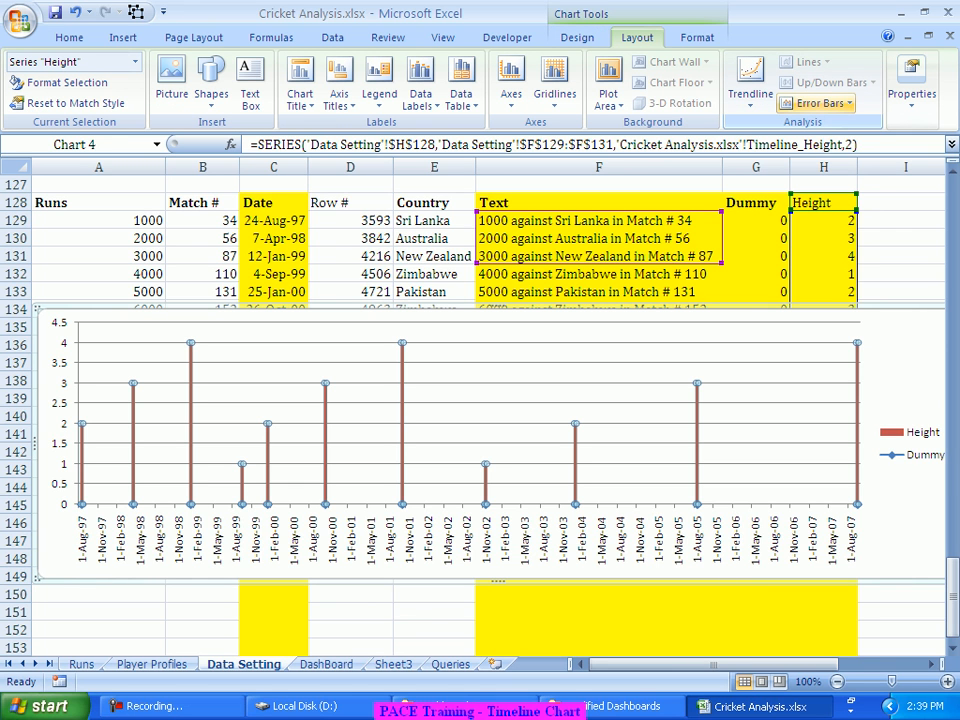
{"action": "left_click", "coordinate": [815, 103]}
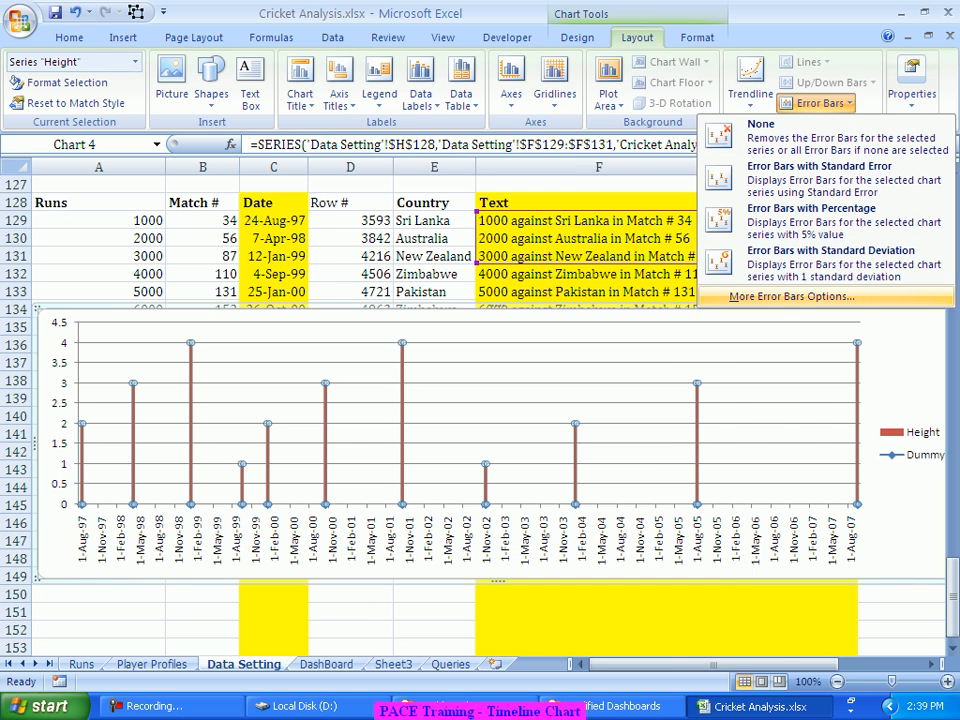
{"action": "left_click", "coordinate": [790, 297]}
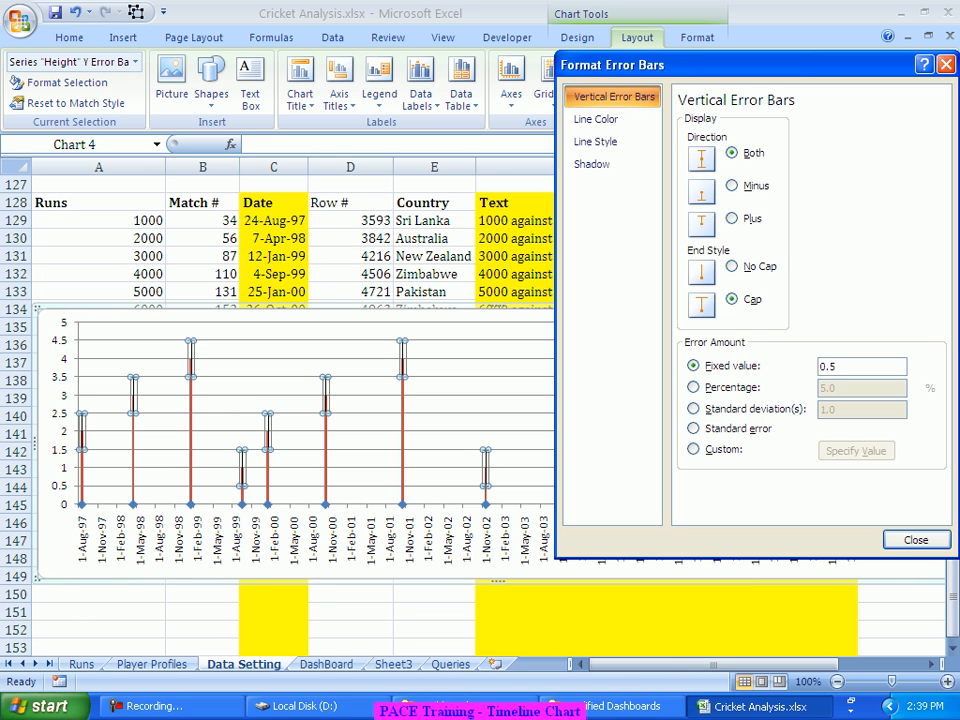
{"action": "left_click", "coordinate": [732, 186]}
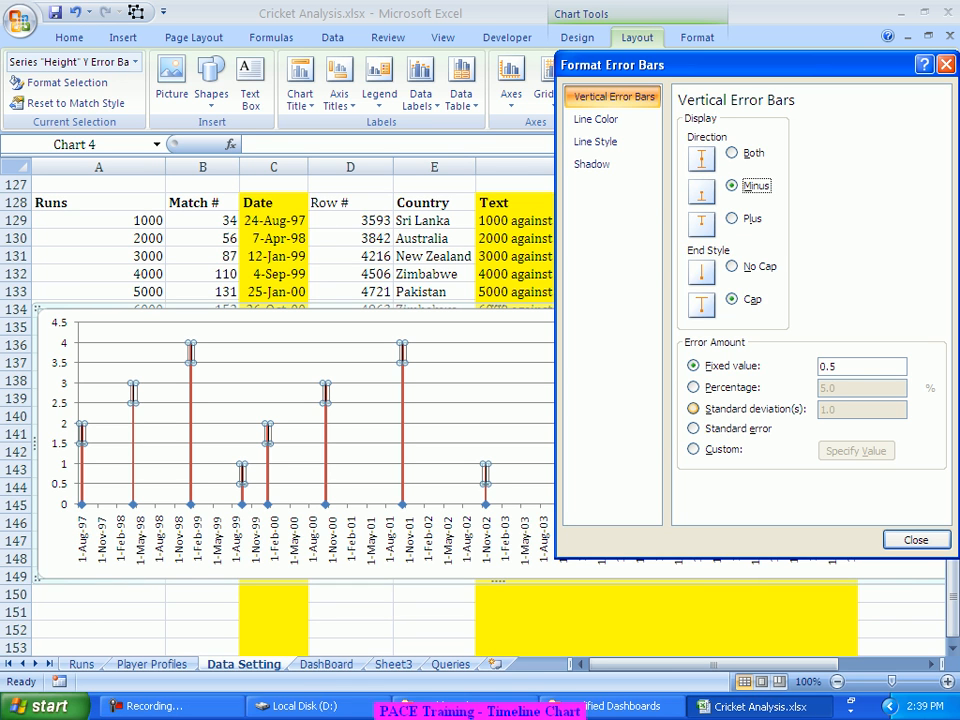
{"action": "key", "text": "alt+p"}
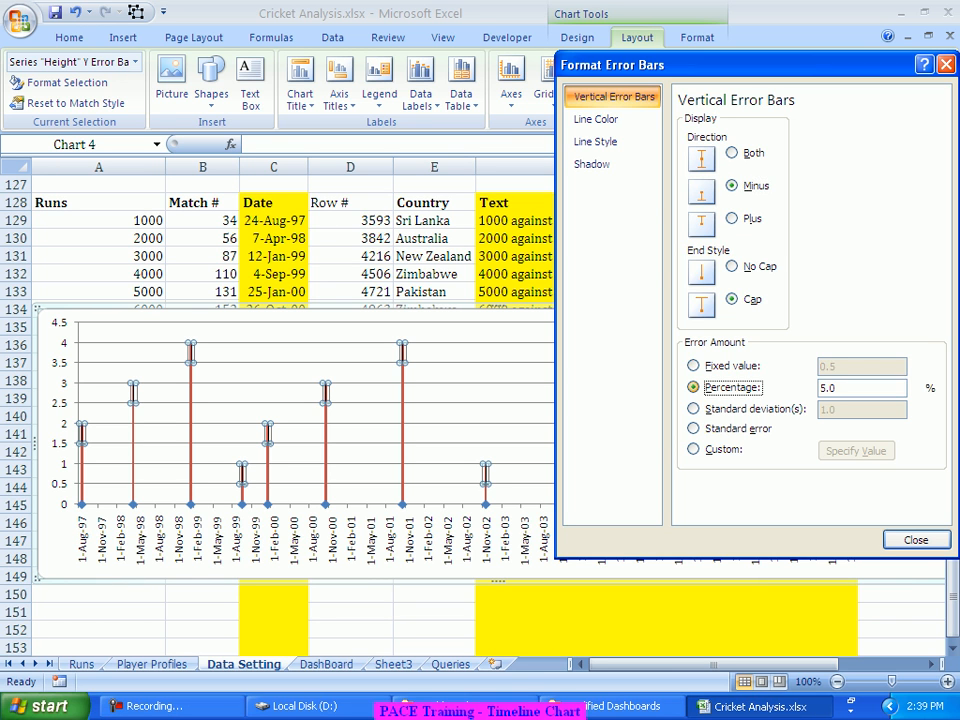
{"action": "key", "text": "Tab"}
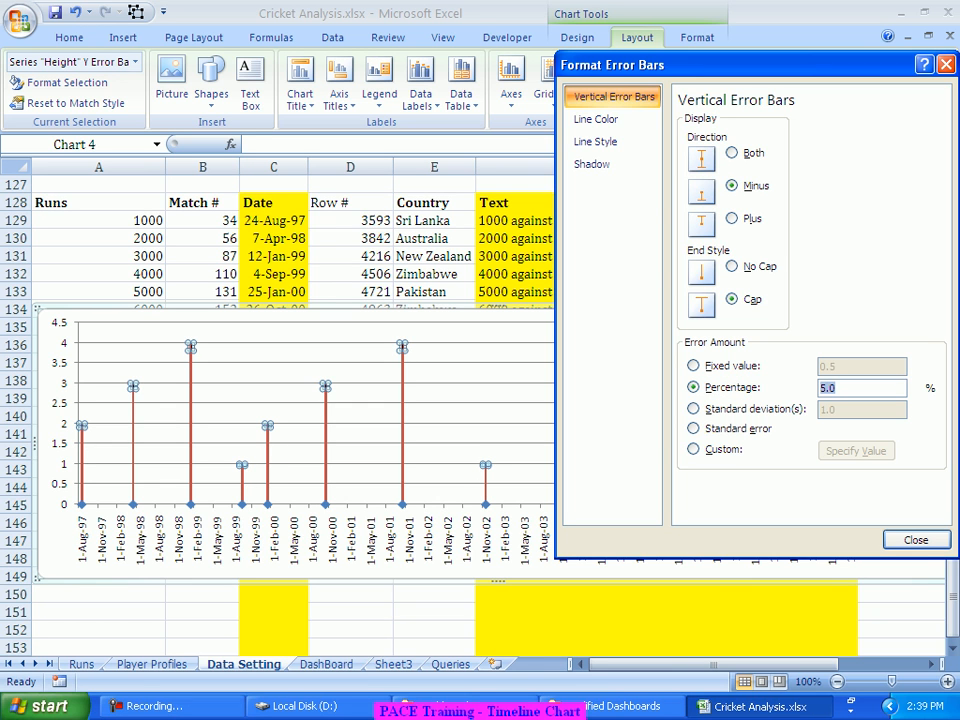
{"action": "type", "text": "100"}
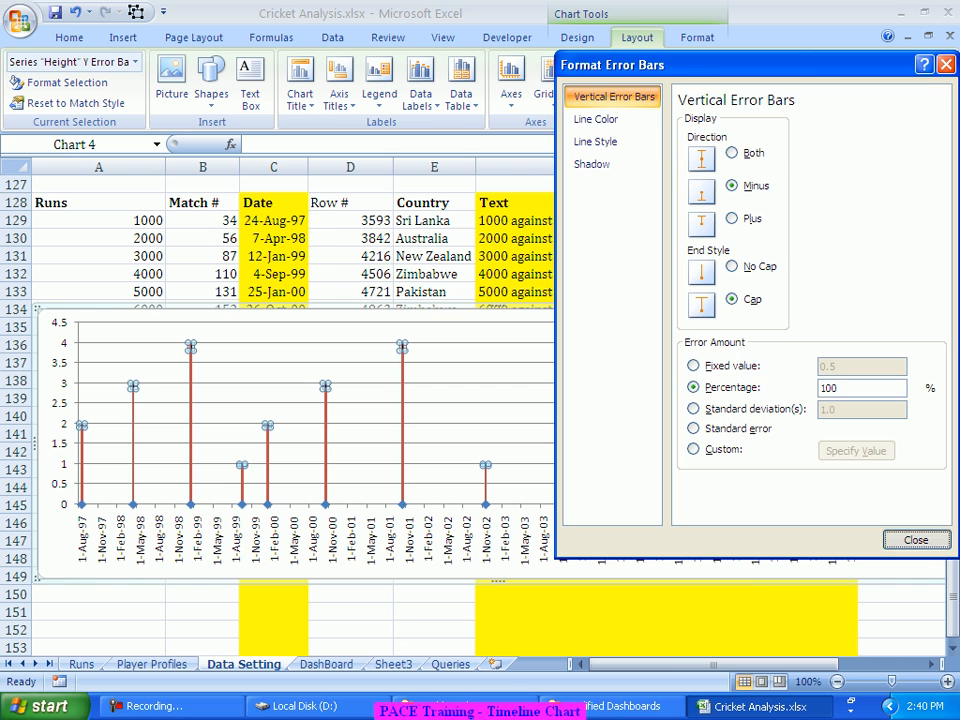
{"action": "key", "text": "Return"}
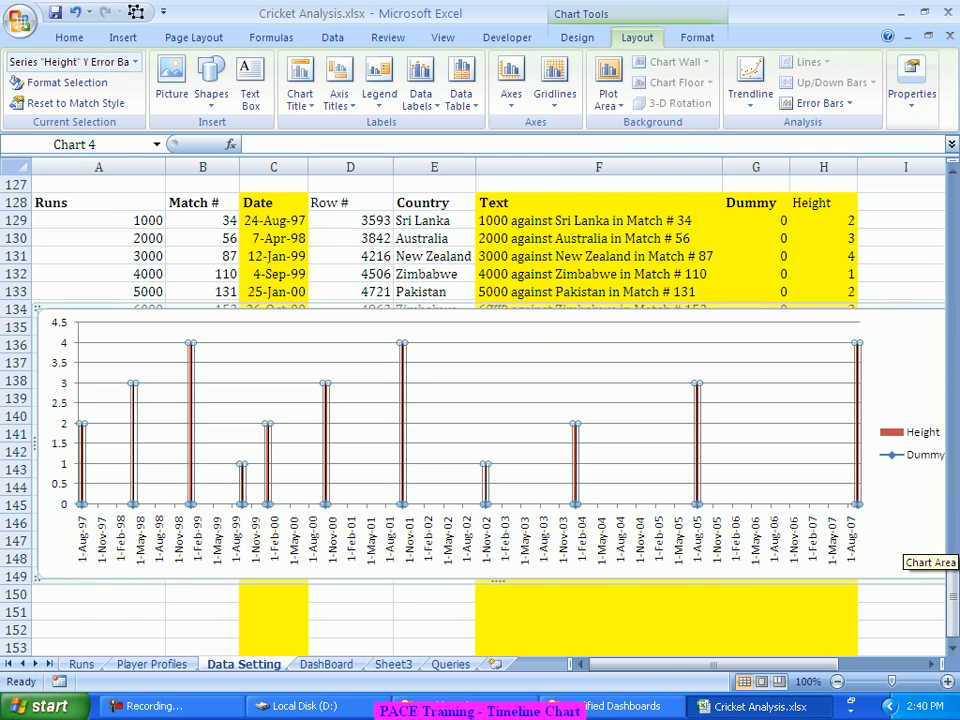
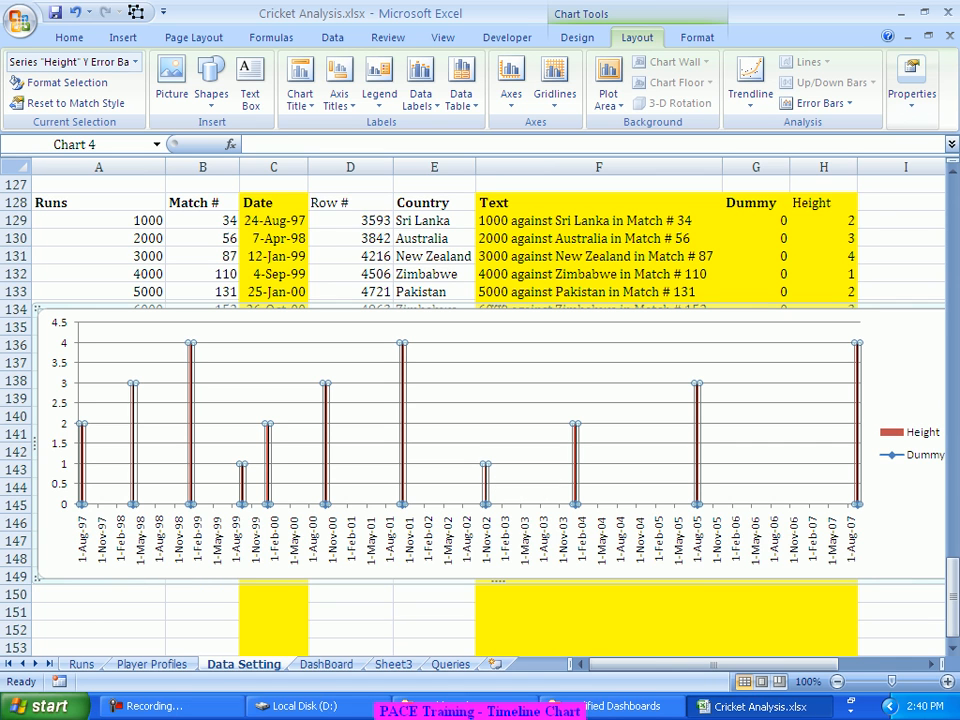
{"action": "right_click", "coordinate": [575, 470]}
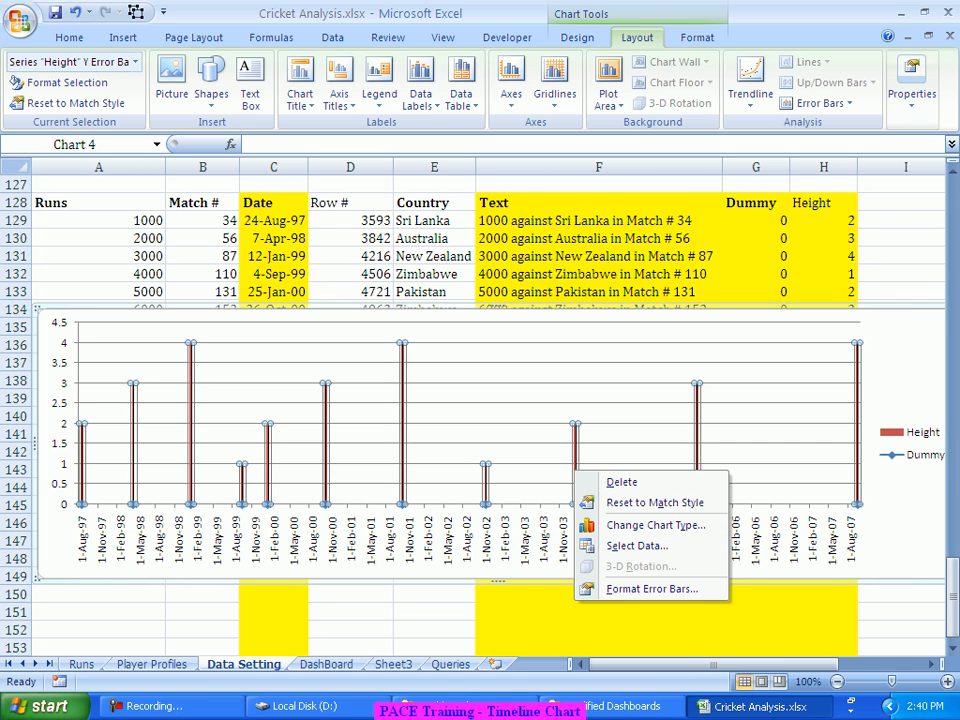
{"action": "left_click", "coordinate": [652, 589]}
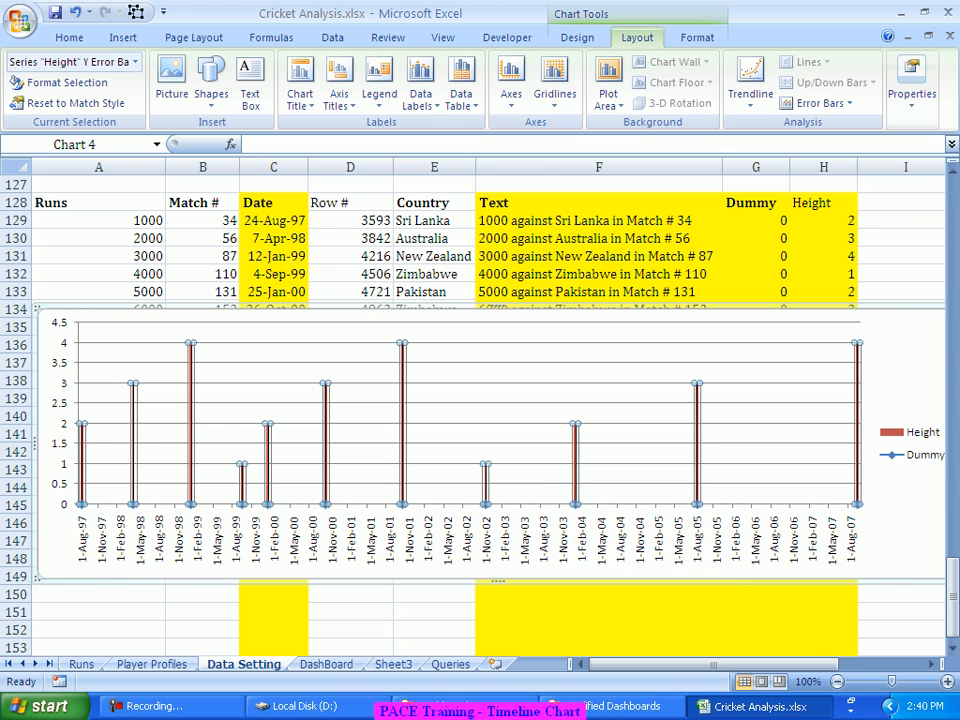
{"action": "left_click", "coordinate": [632, 433]}
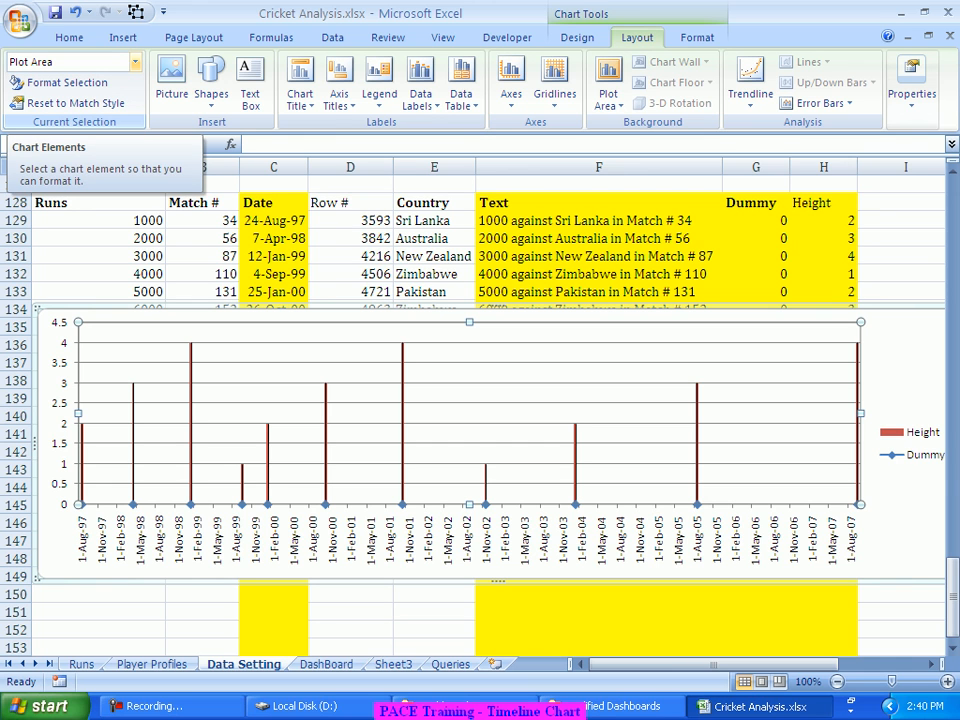
Step: Choose the Height series itself, rather than its error bars, as the selected chart element
{"action": "left_click", "coordinate": [134, 62]}
{"action": "key", "text": "Up"}
{"action": "key", "text": "Up"}
{"action": "key", "text": "Up"}
{"action": "key", "text": "Down"}
{"action": "key", "text": "Down"}
{"action": "key", "text": "Down"}
{"action": "key", "text": "Down"}
{"action": "key", "text": "Down"}
{"action": "key", "text": "Down"}
{"action": "key", "text": "Down"}
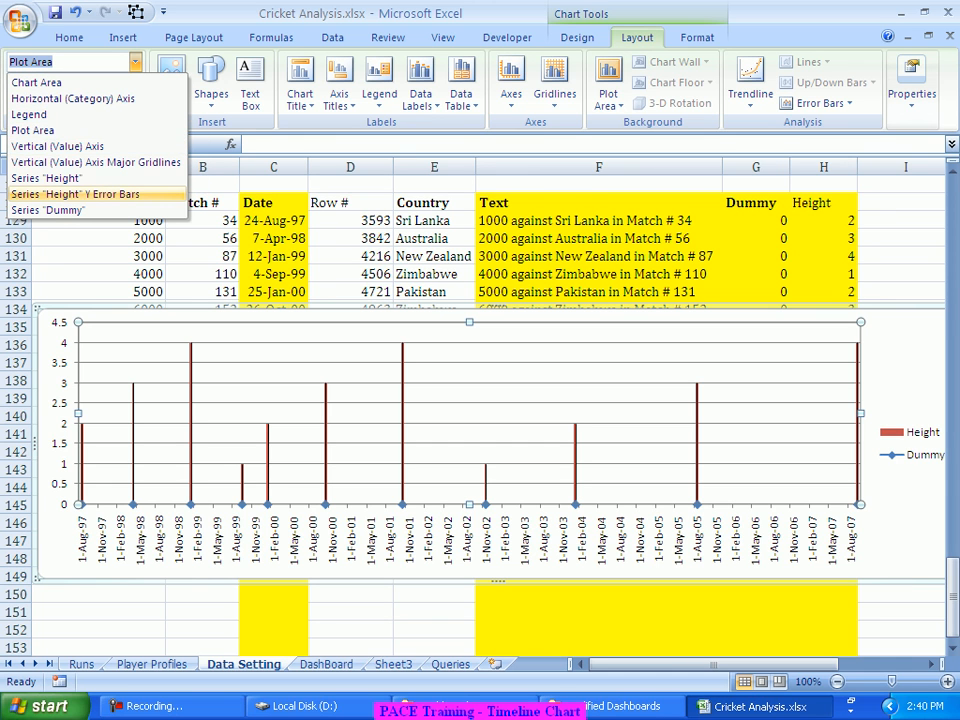
{"action": "key", "text": "Up"}
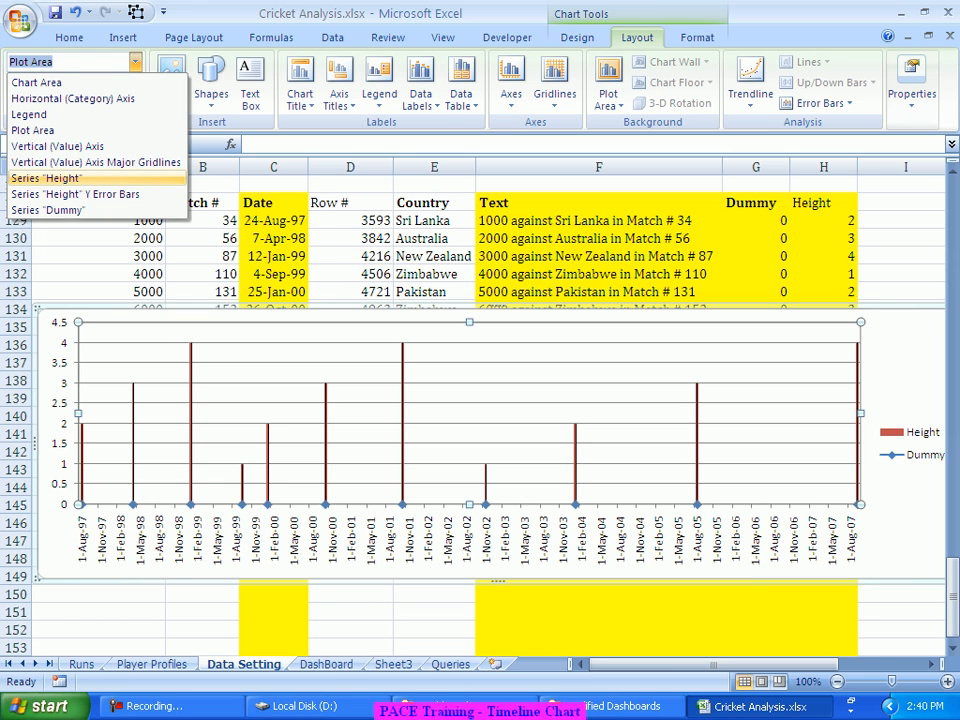
{"action": "key", "text": "Return"}
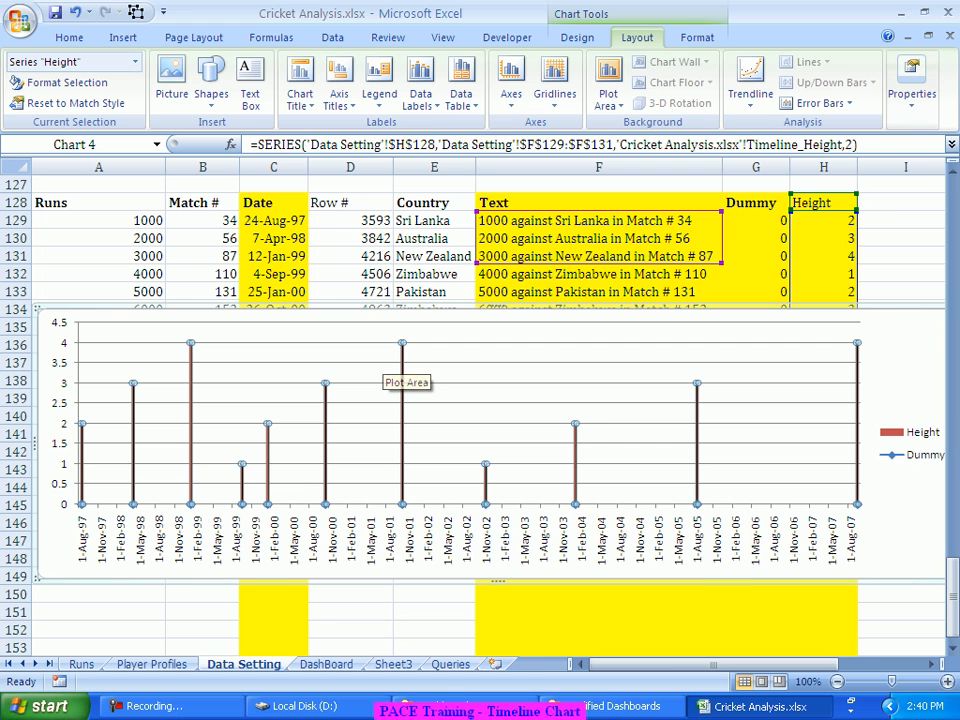
Step: Format the Height series columns with No fill and No line for the border, and deselect the series
{"action": "right_click", "coordinate": [402, 345]}
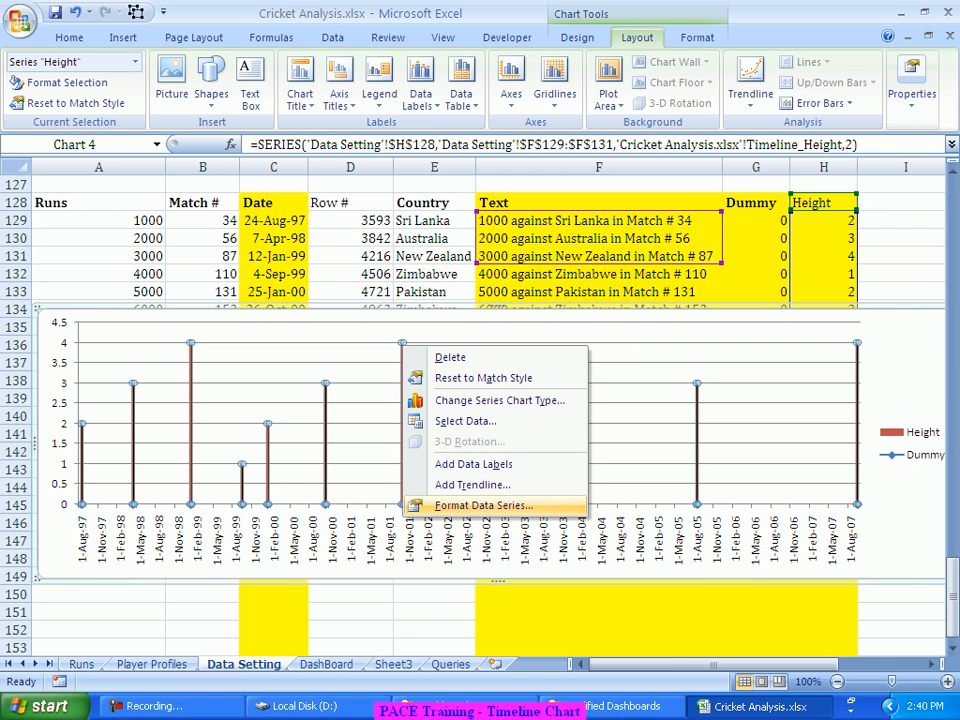
{"action": "left_click", "coordinate": [470, 505]}
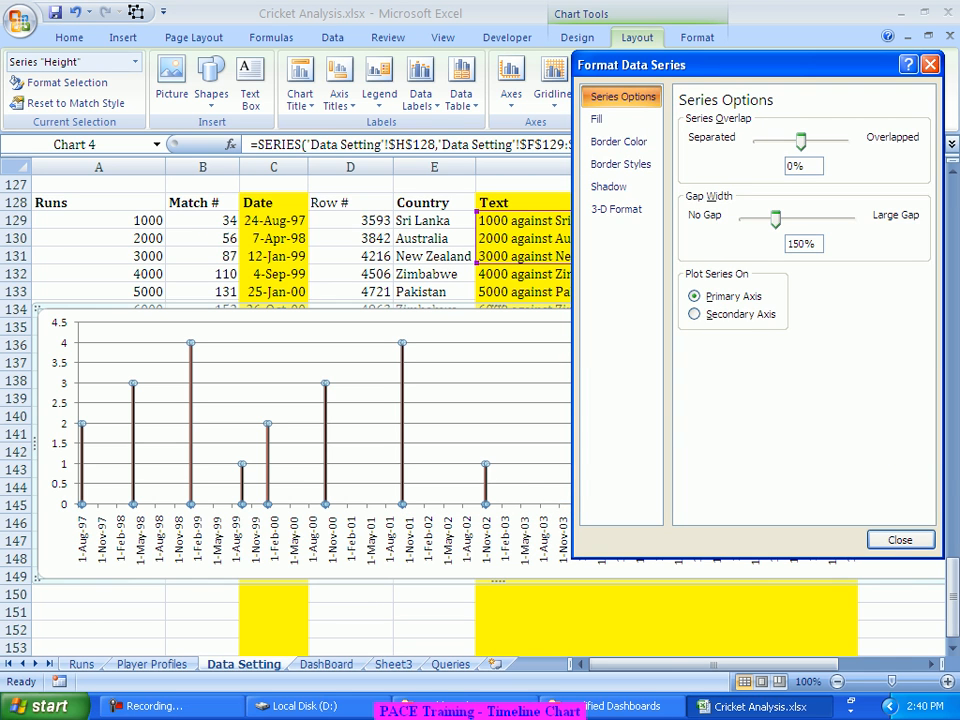
{"action": "left_click", "coordinate": [598, 119]}
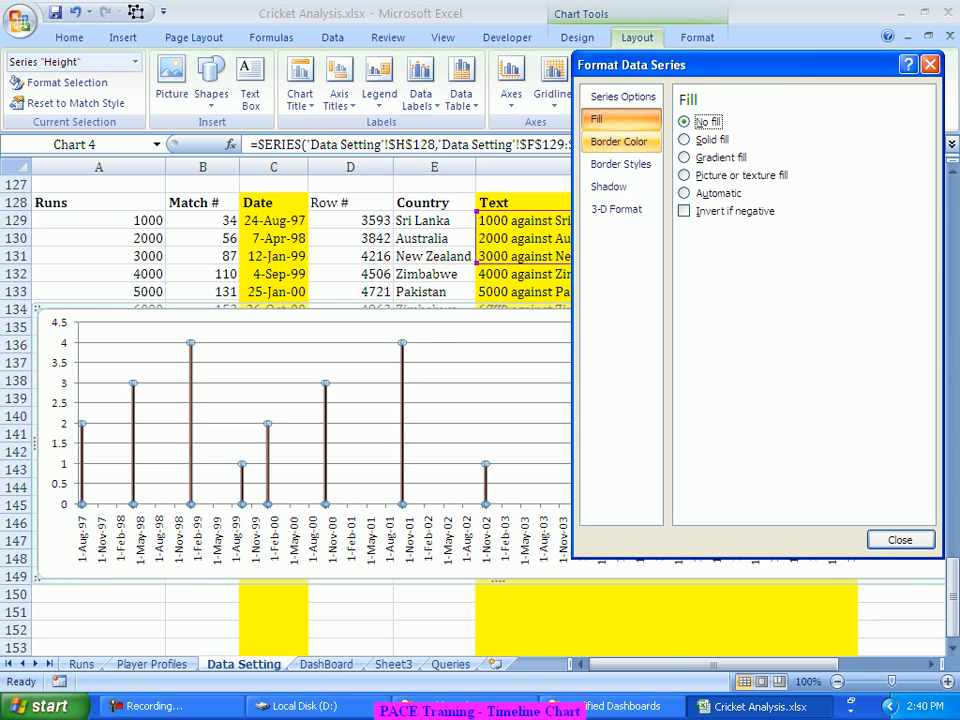
{"action": "left_click", "coordinate": [618, 141]}
{"action": "left_click", "coordinate": [684, 121]}
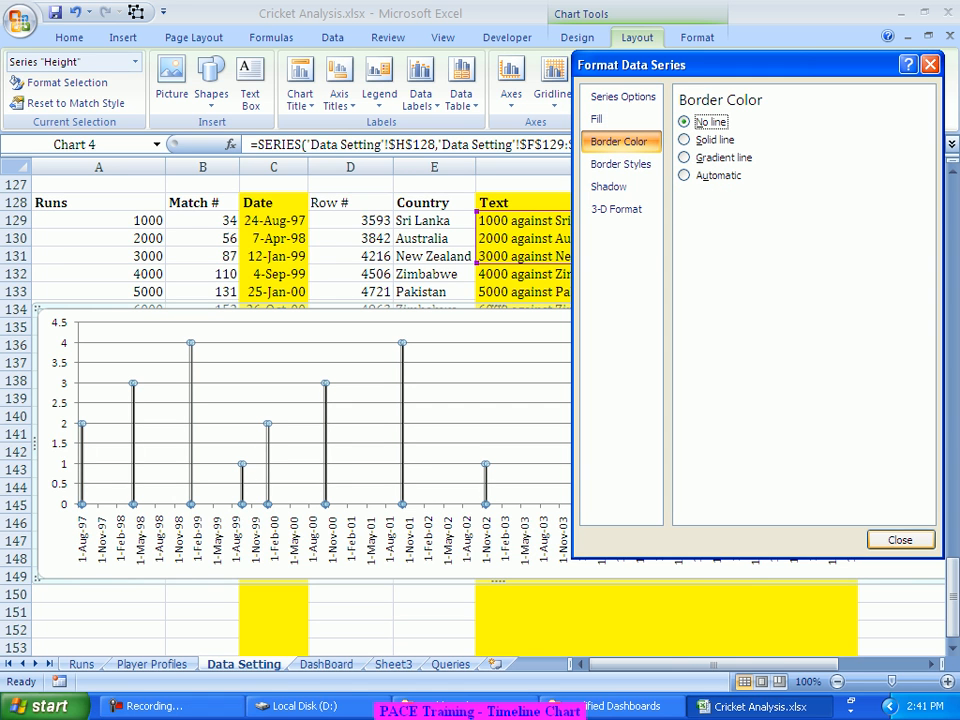
{"action": "left_click", "coordinate": [901, 540]}
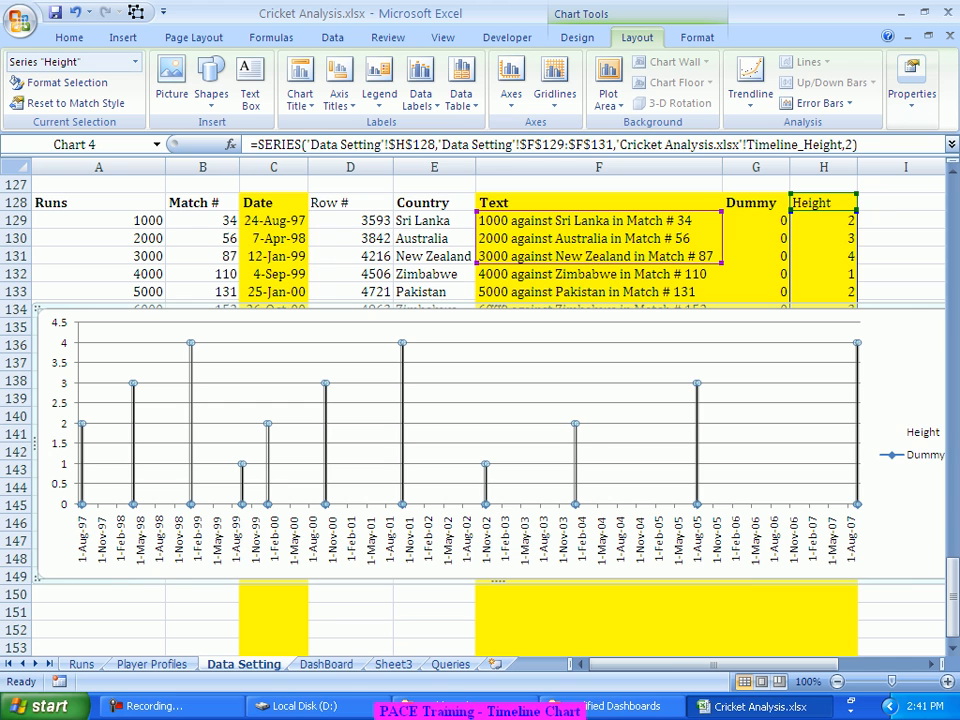
{"action": "left_click", "coordinate": [556, 414]}
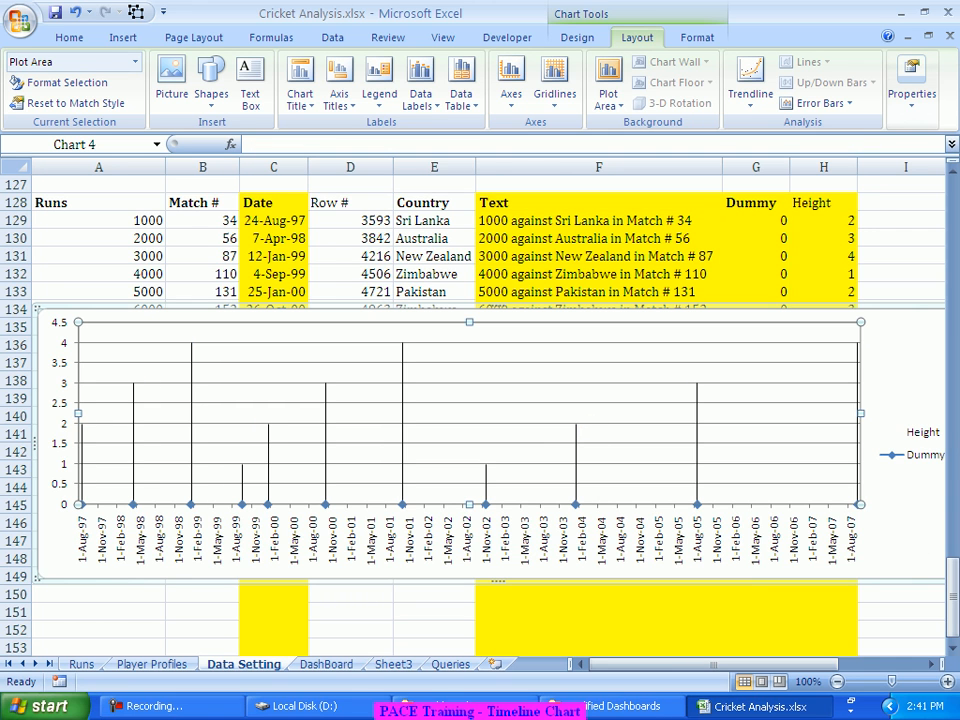
Step: Format the Height series' vertical error bars with a solid line in the recently used medium blue
{"action": "left_click", "coordinate": [402, 415]}
{"action": "right_click", "coordinate": [403, 415]}
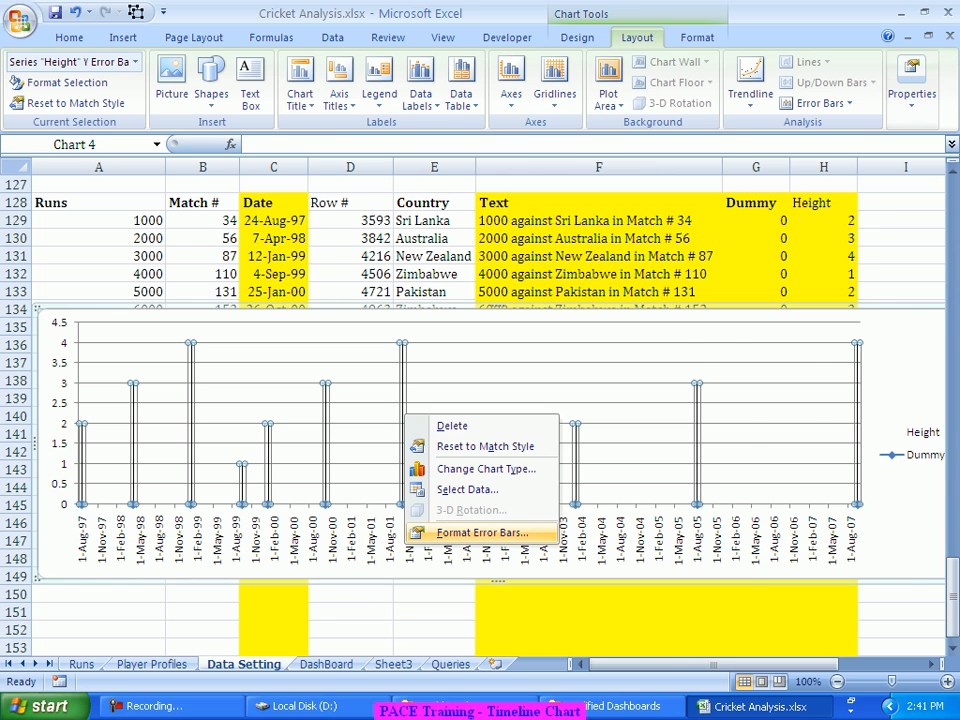
{"action": "left_click", "coordinate": [482, 532]}
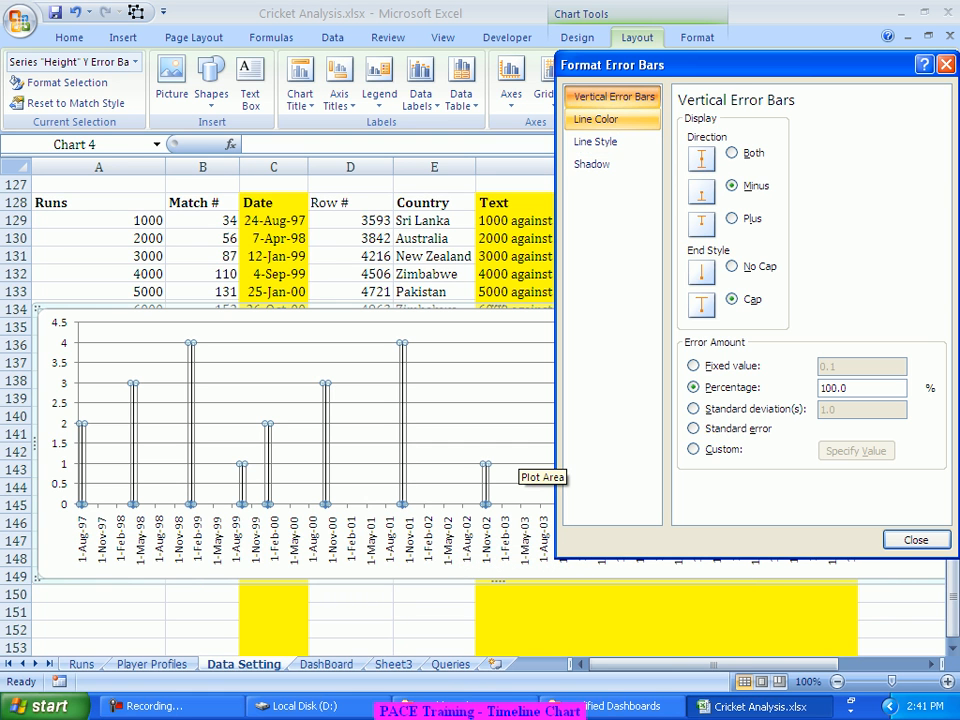
{"action": "left_click", "coordinate": [596, 119]}
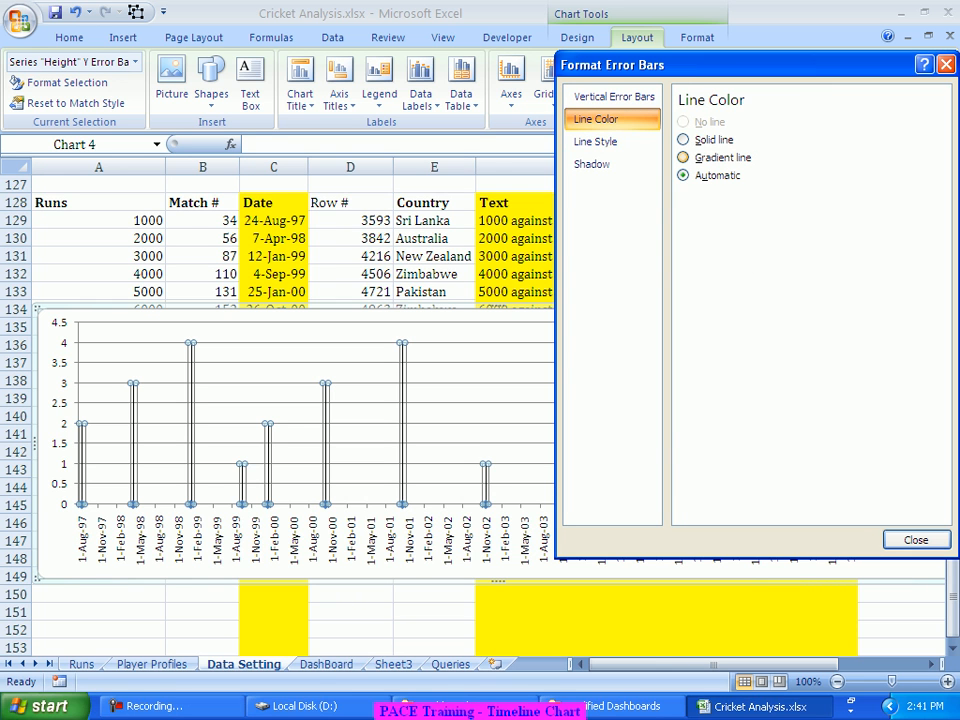
{"action": "left_click", "coordinate": [684, 140]}
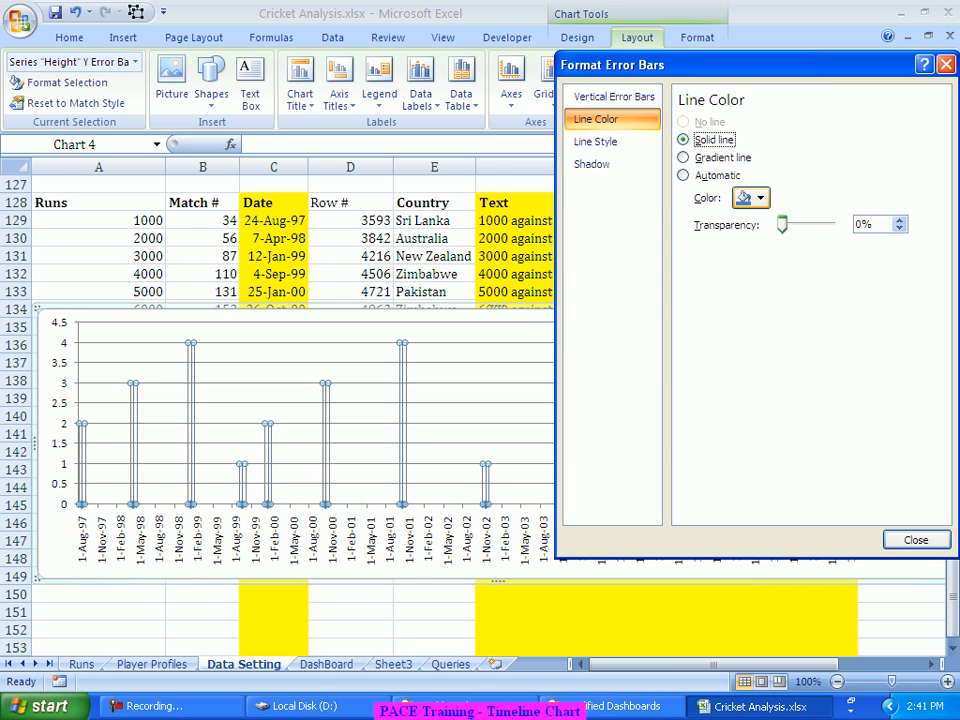
{"action": "left_click", "coordinate": [758, 198]}
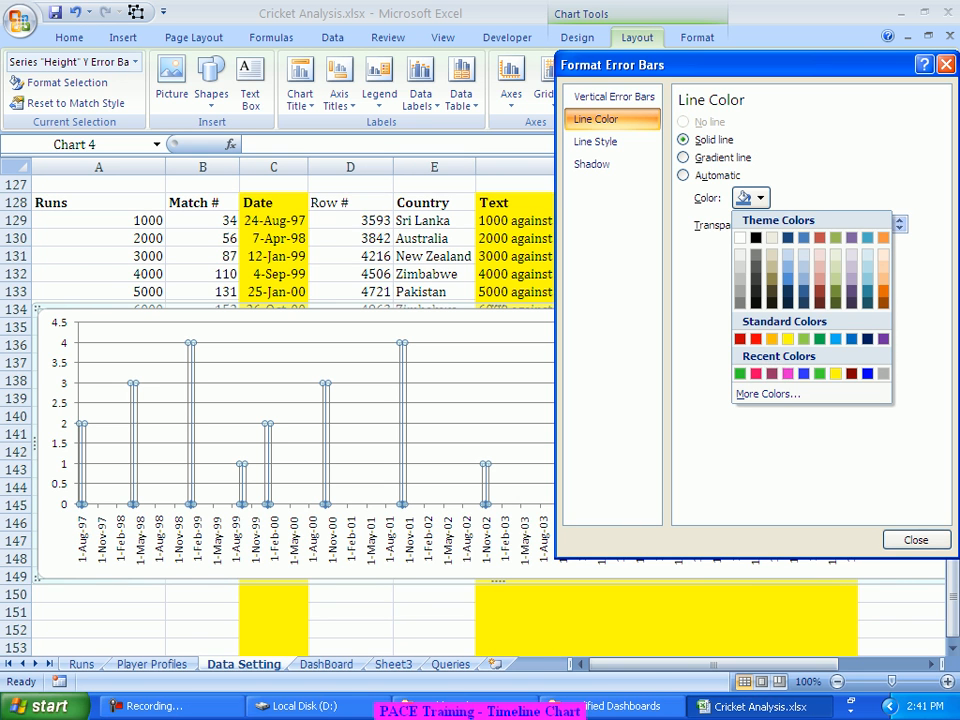
{"action": "left_click", "coordinate": [803, 374]}
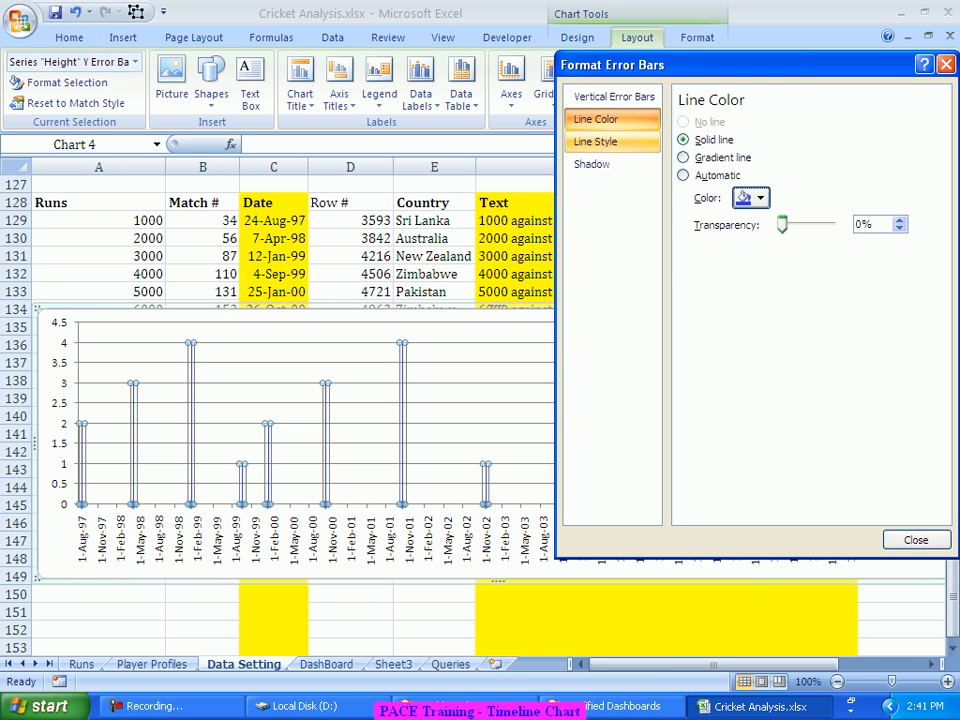
Step: Set the line width of the Height series' error bars to 1.5 pt
{"action": "left_click", "coordinate": [595, 141]}
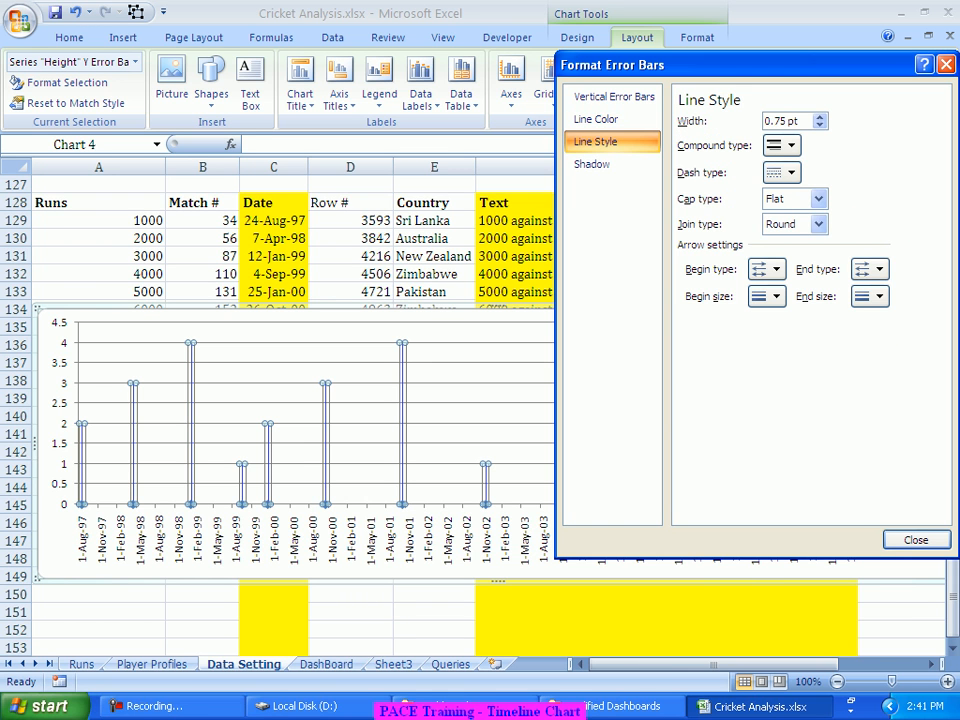
{"action": "left_click", "coordinate": [820, 117]}
{"action": "left_click", "coordinate": [820, 117]}
{"action": "left_click", "coordinate": [820, 117]}
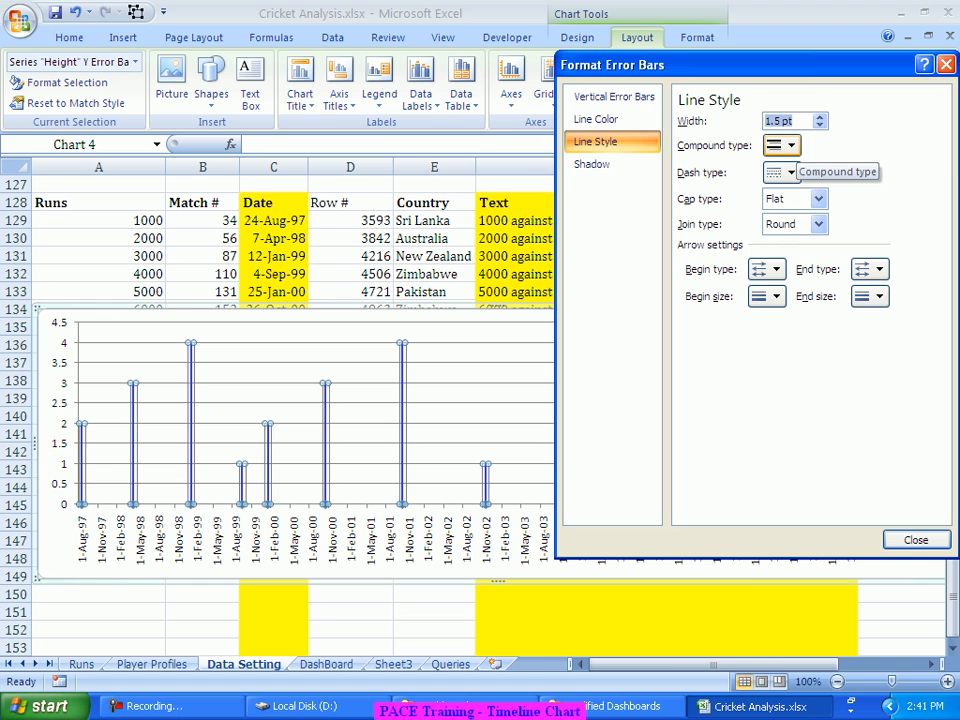
Step: Set the error bars' cap type to Square and join type to Bevel, and deselect them
{"action": "left_click", "coordinate": [819, 199]}
{"action": "left_click", "coordinate": [819, 199]}
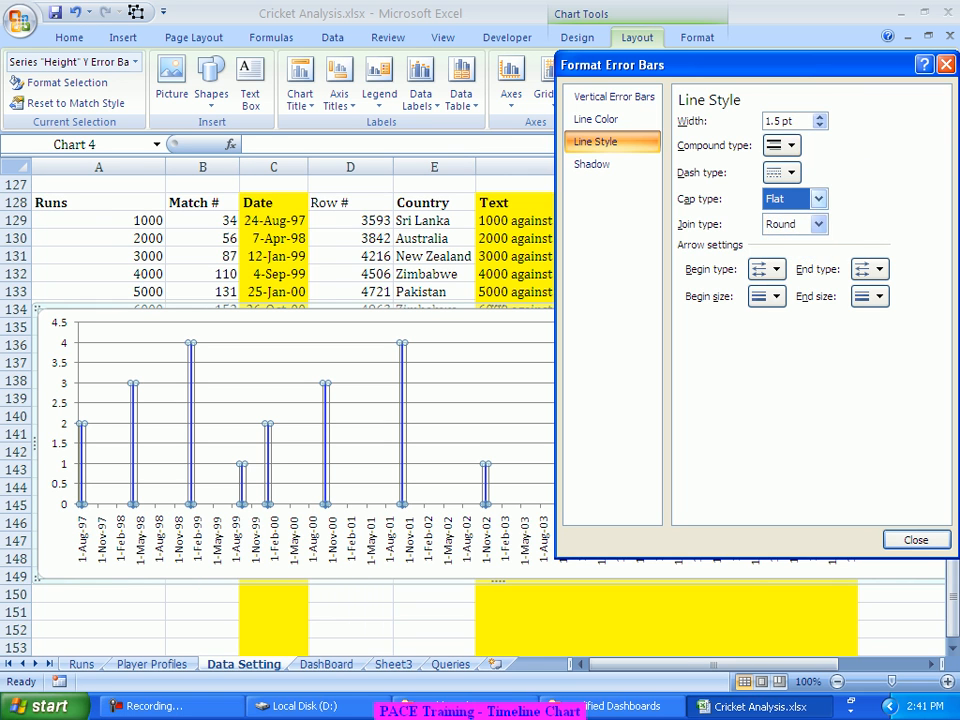
{"action": "left_click", "coordinate": [819, 225]}
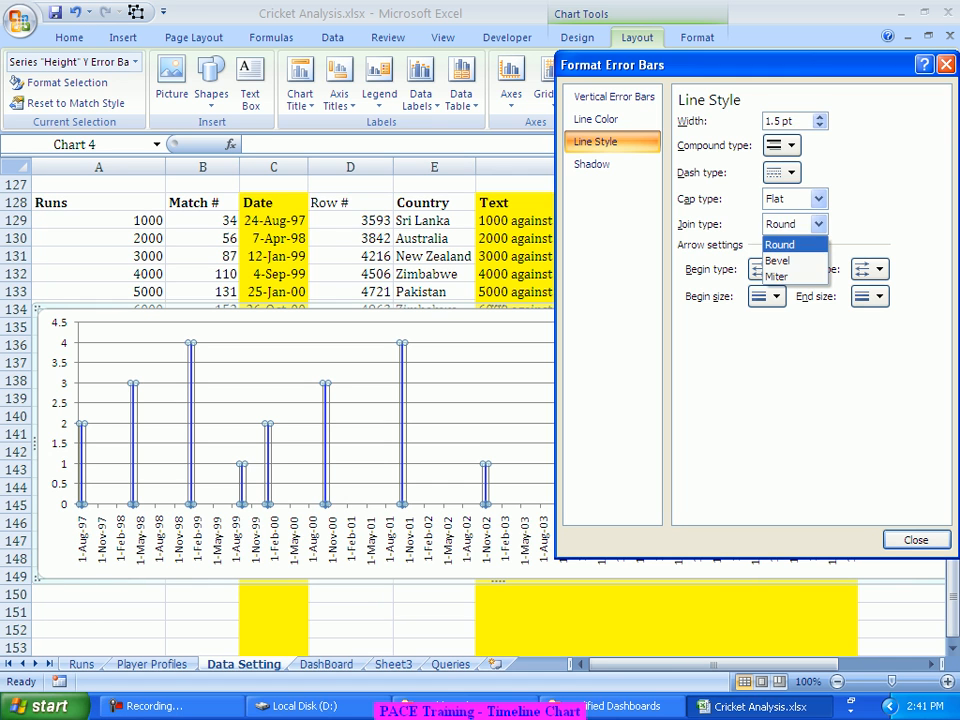
{"action": "left_click", "coordinate": [819, 225]}
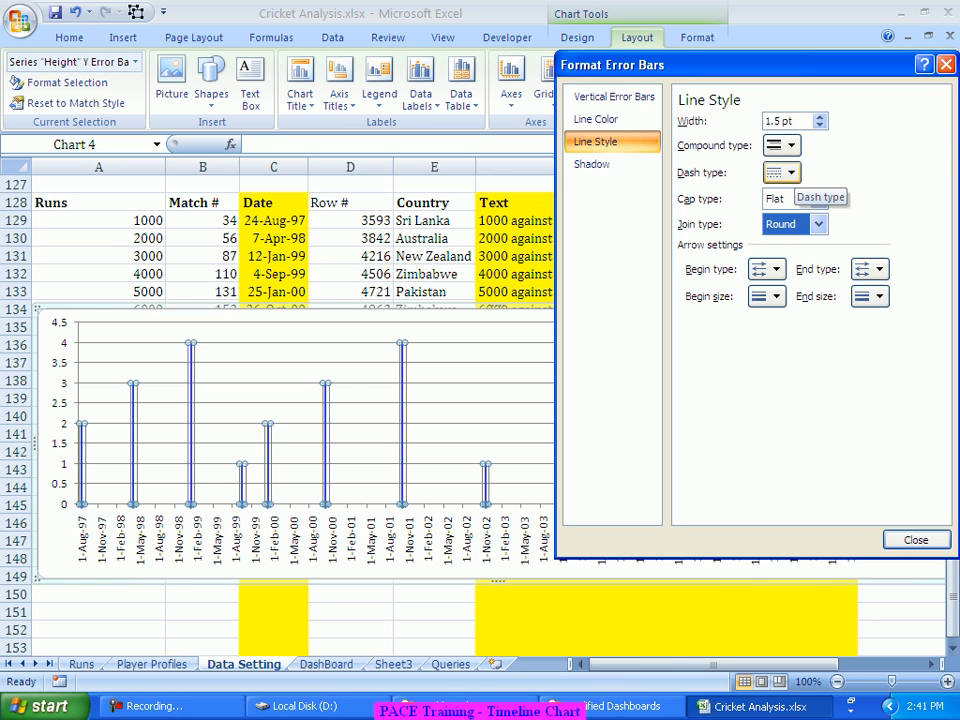
{"action": "left_click", "coordinate": [818, 198]}
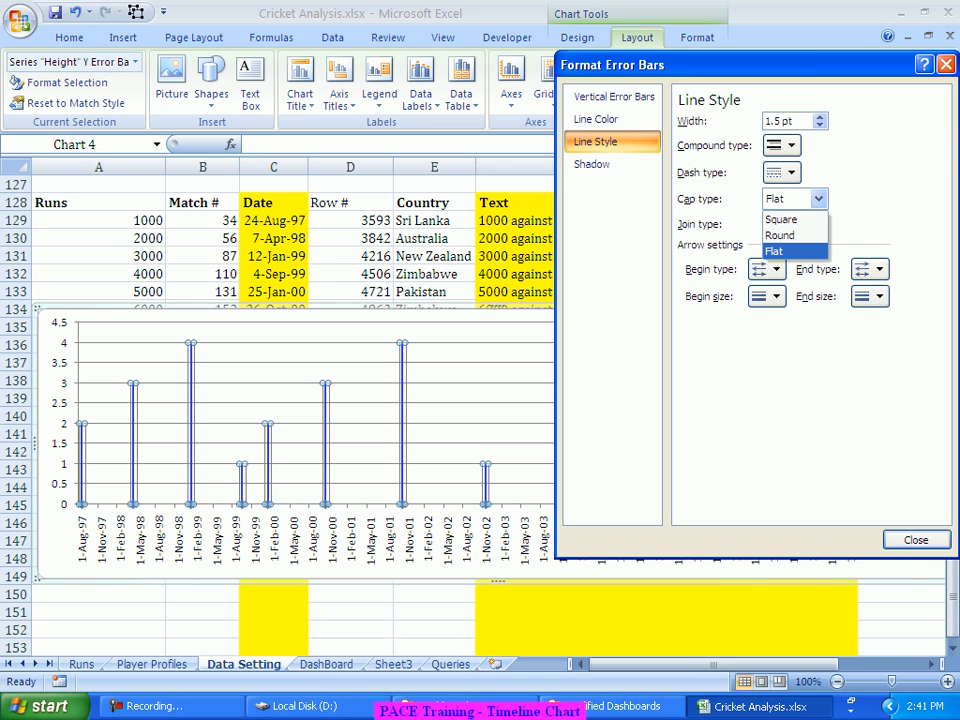
{"action": "left_click", "coordinate": [782, 219]}
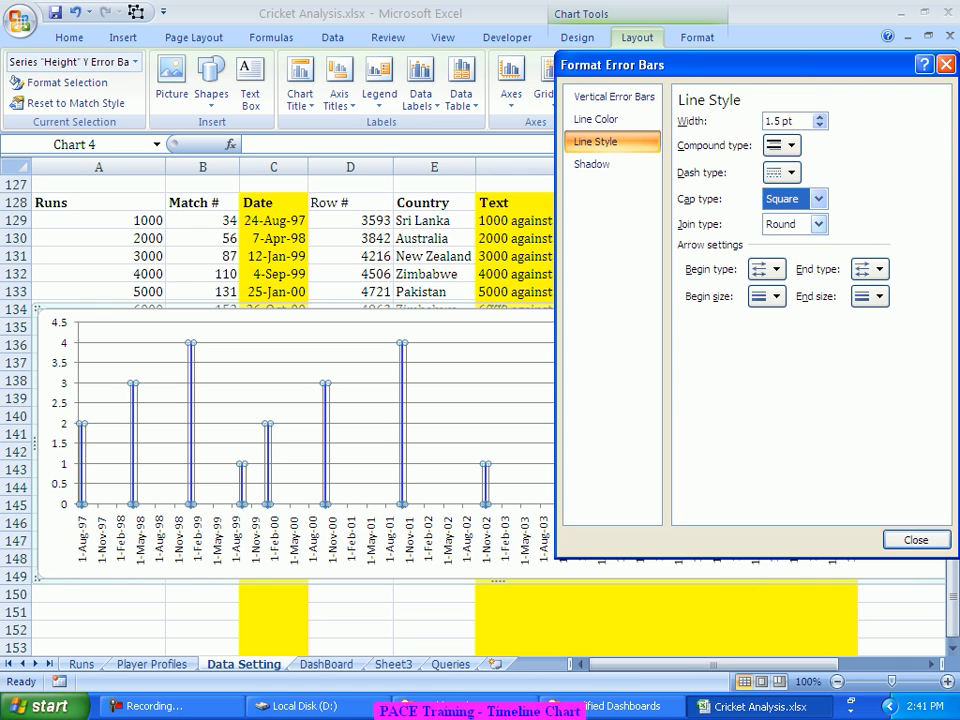
{"action": "left_click", "coordinate": [818, 224]}
{"action": "left_click", "coordinate": [766, 258]}
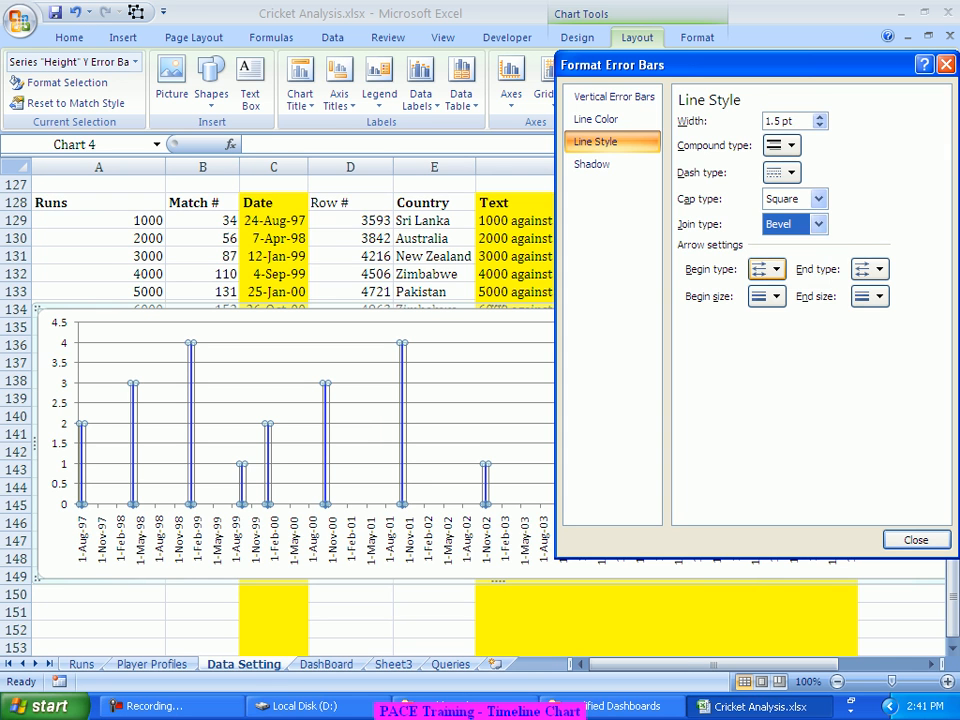
{"action": "left_click", "coordinate": [916, 540]}
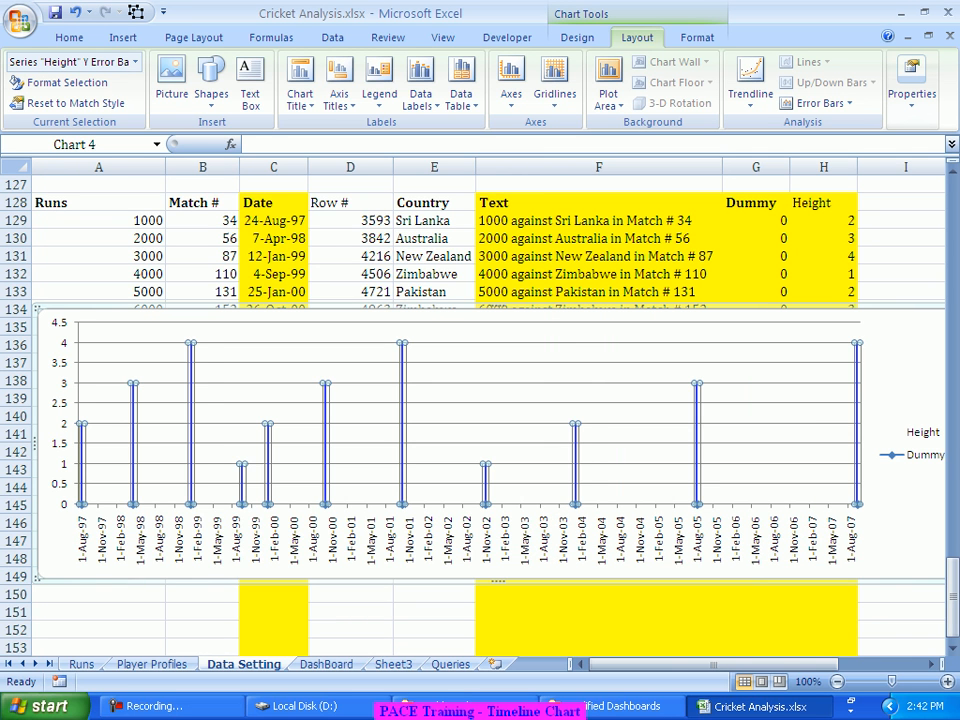
{"action": "left_click", "coordinate": [636, 396]}
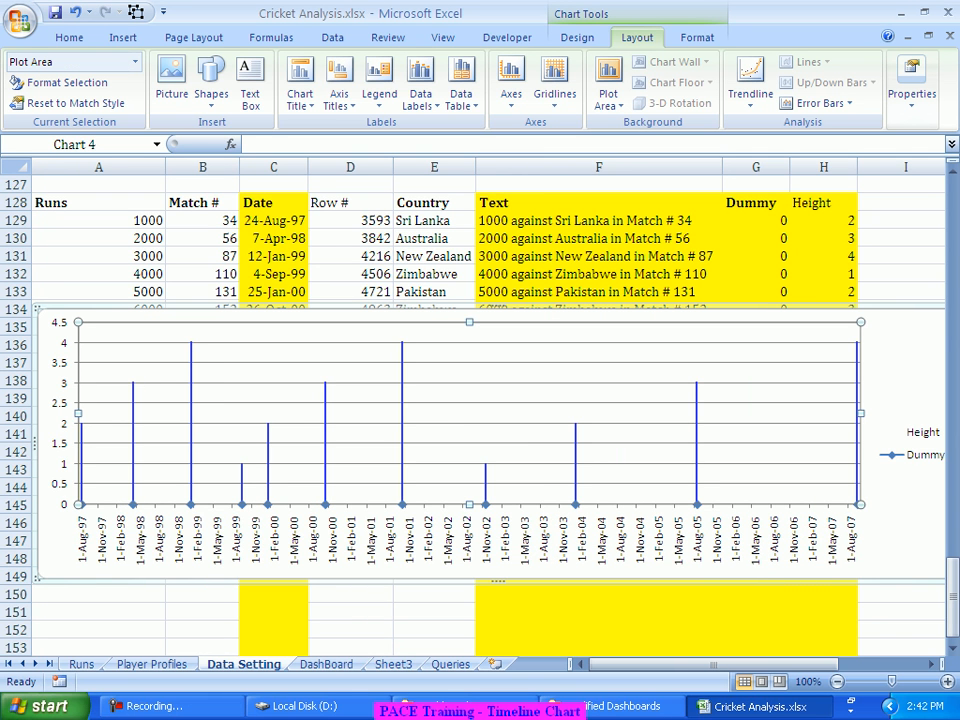
{"action": "left_click", "coordinate": [697, 430]}
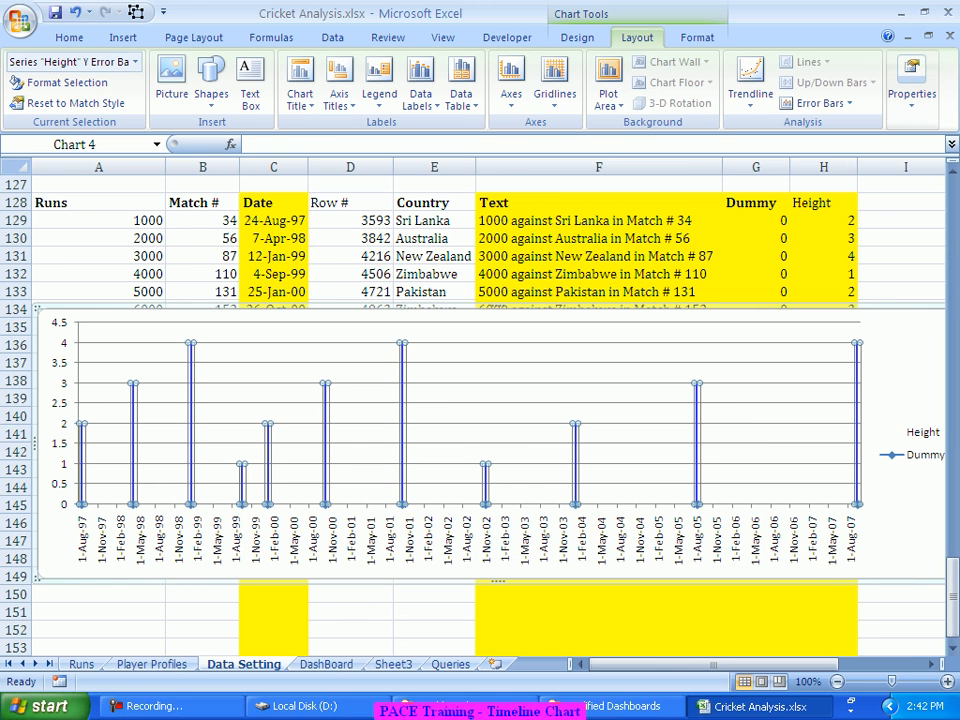
{"action": "right_click", "coordinate": [401, 393]}
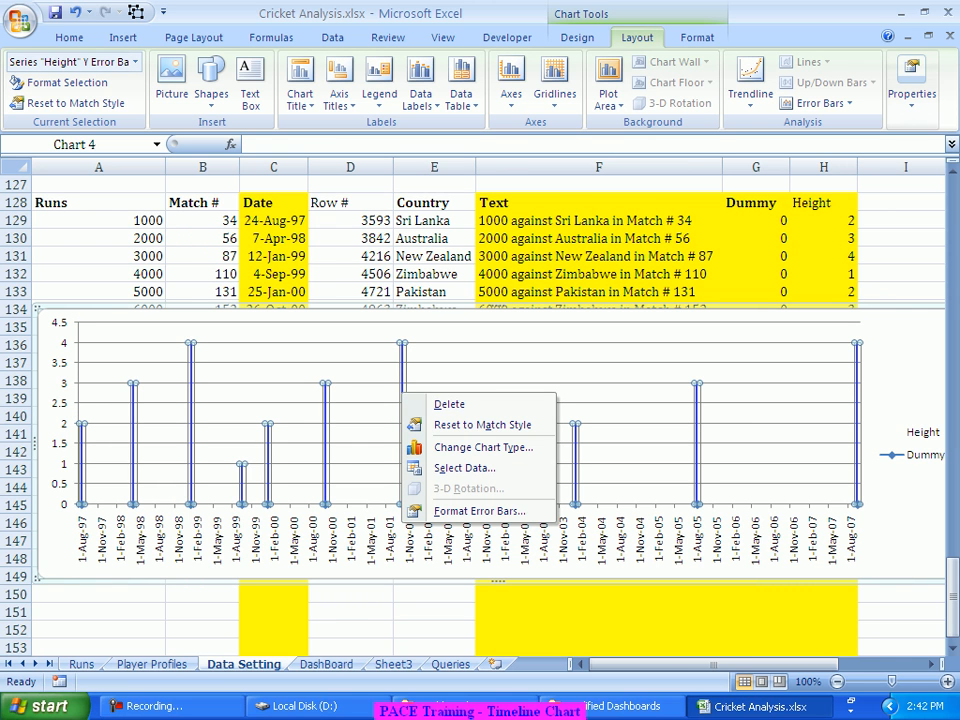
{"action": "key", "text": "Escape"}
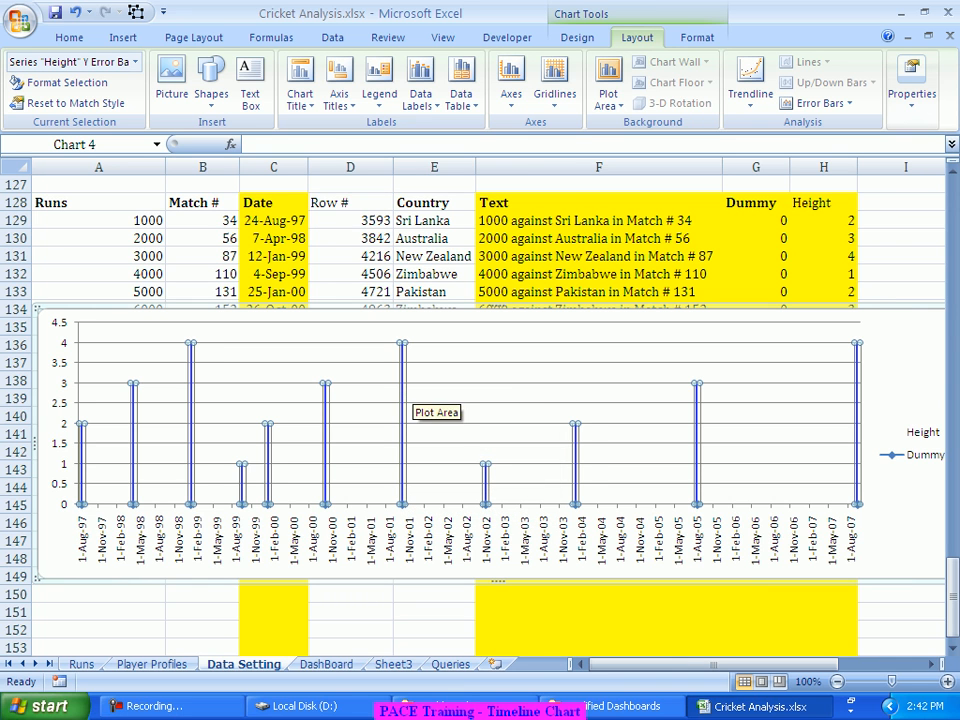
{"action": "left_click", "coordinate": [535, 372]}
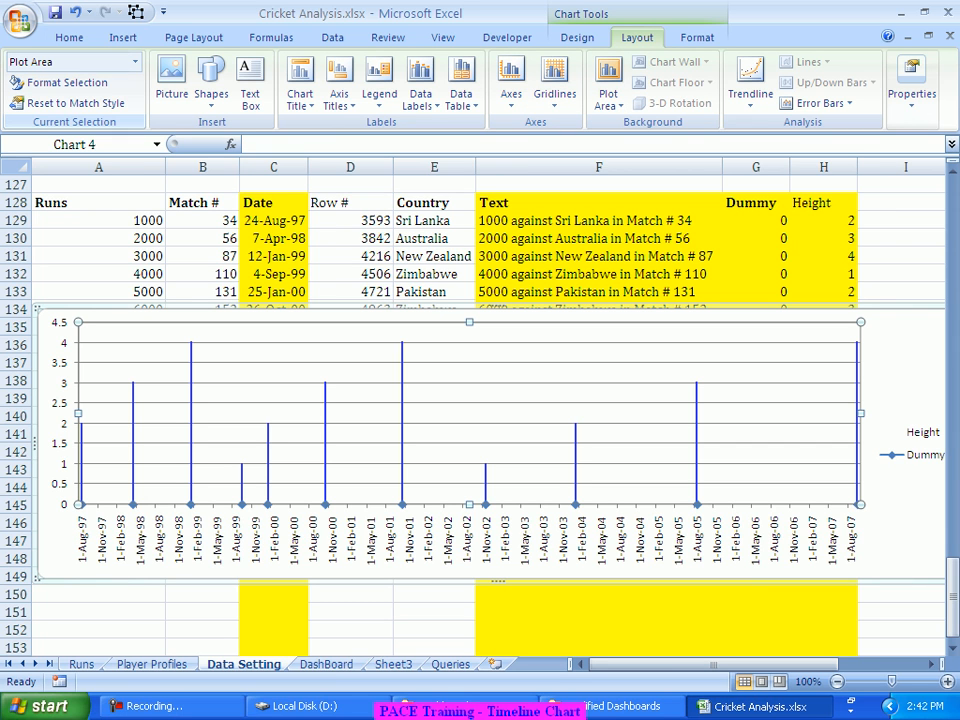
Step: Add data labels to the Height series at Outside End, containing only the category name instead of the value
{"action": "left_click", "coordinate": [135, 62]}
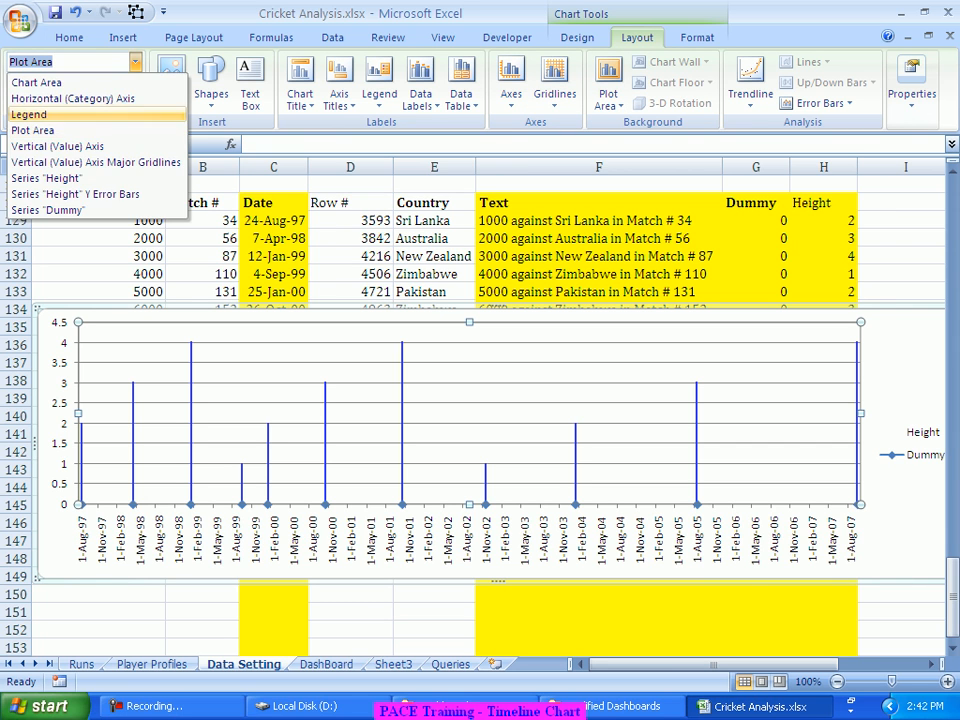
{"action": "left_click", "coordinate": [48, 178]}
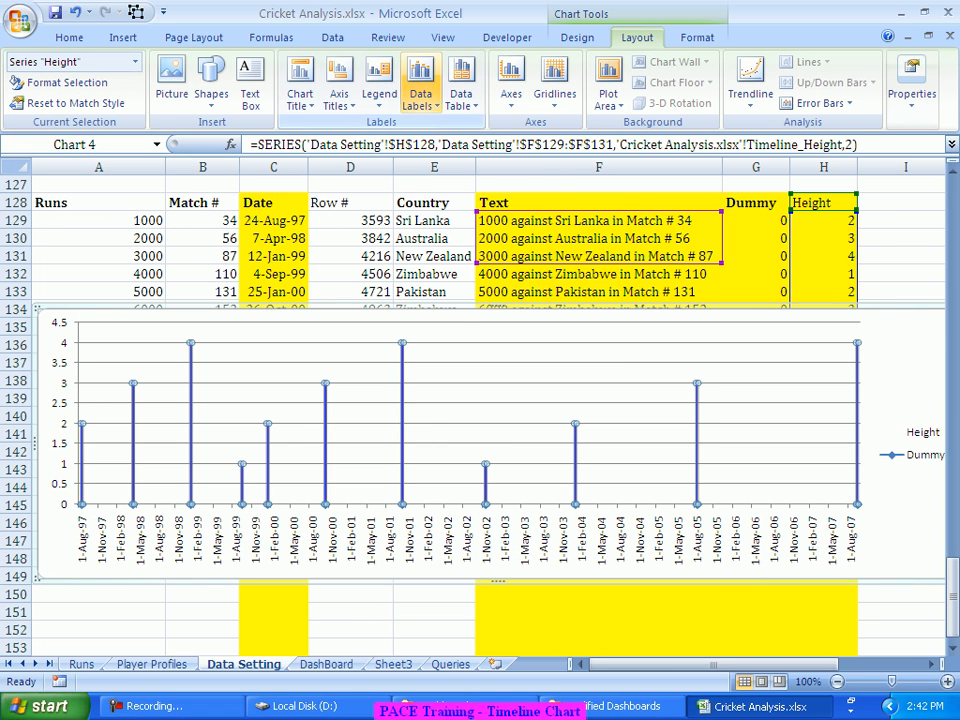
{"action": "left_click", "coordinate": [420, 95]}
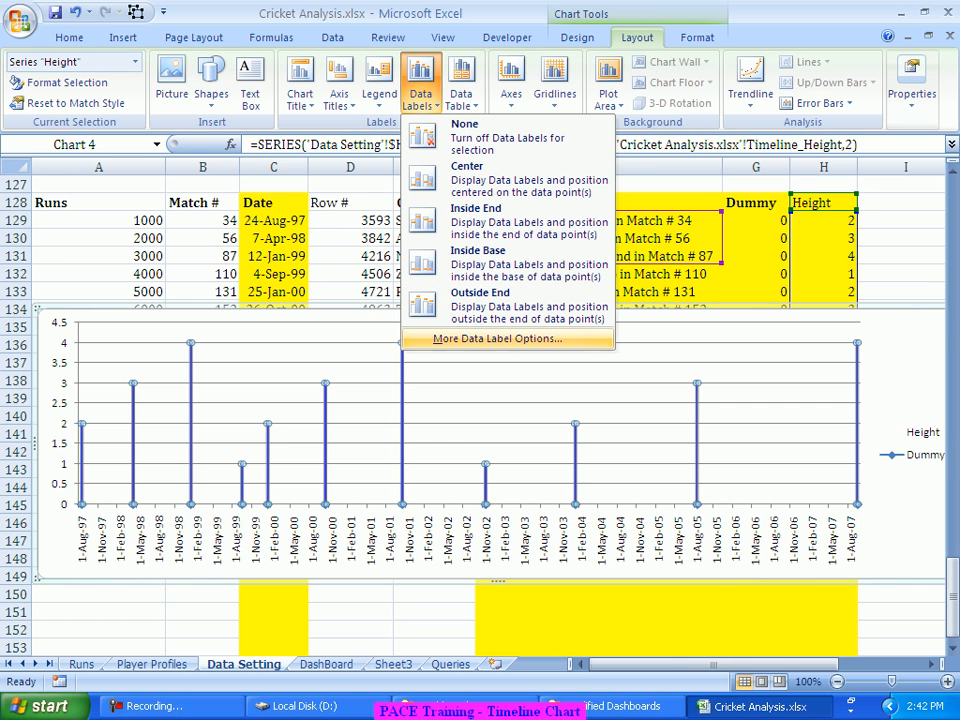
{"action": "left_click", "coordinate": [497, 338]}
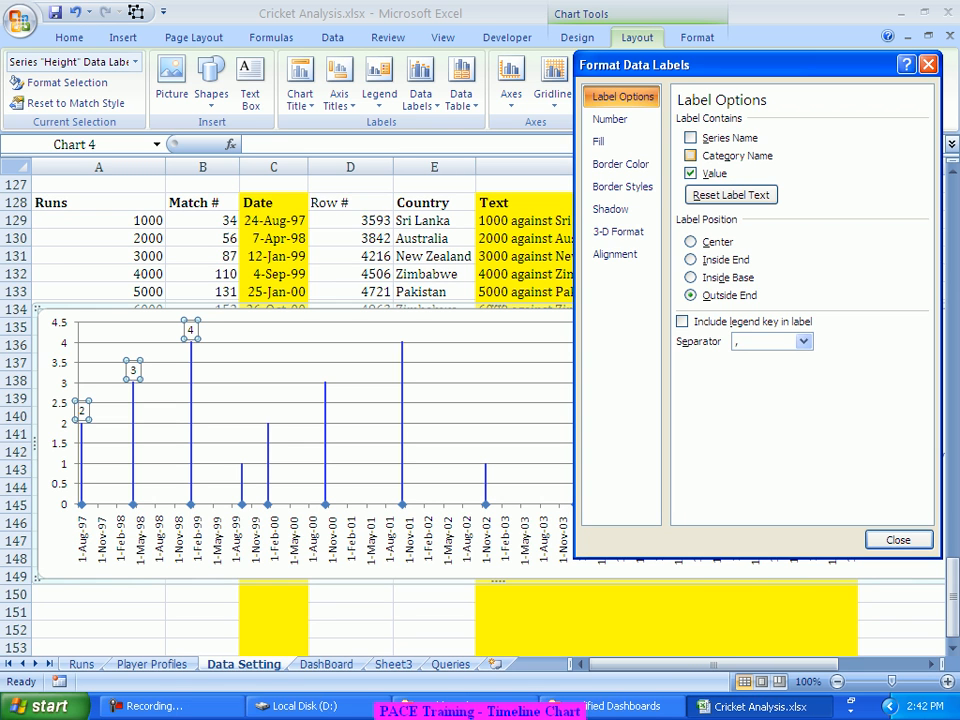
{"action": "left_click", "coordinate": [691, 174]}
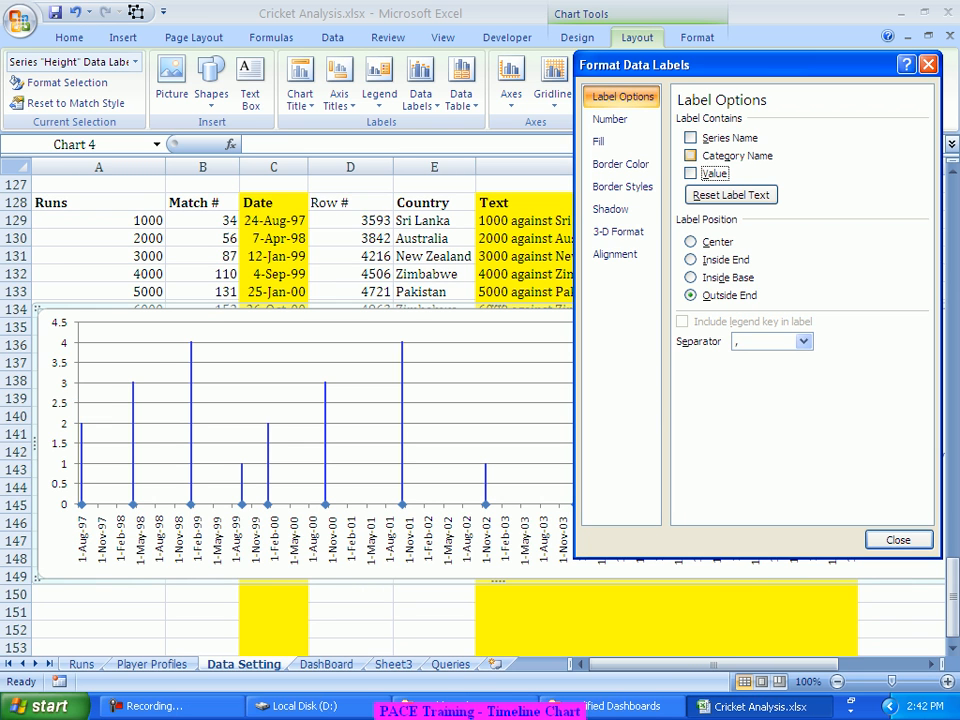
{"action": "left_click", "coordinate": [690, 156]}
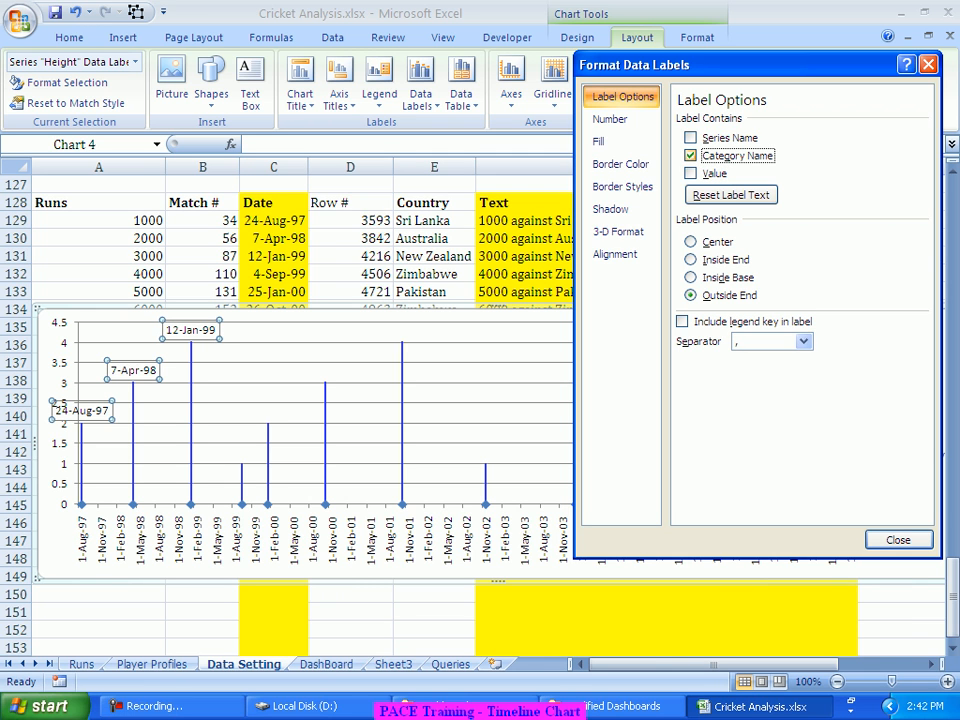
{"action": "left_click", "coordinate": [690, 156]}
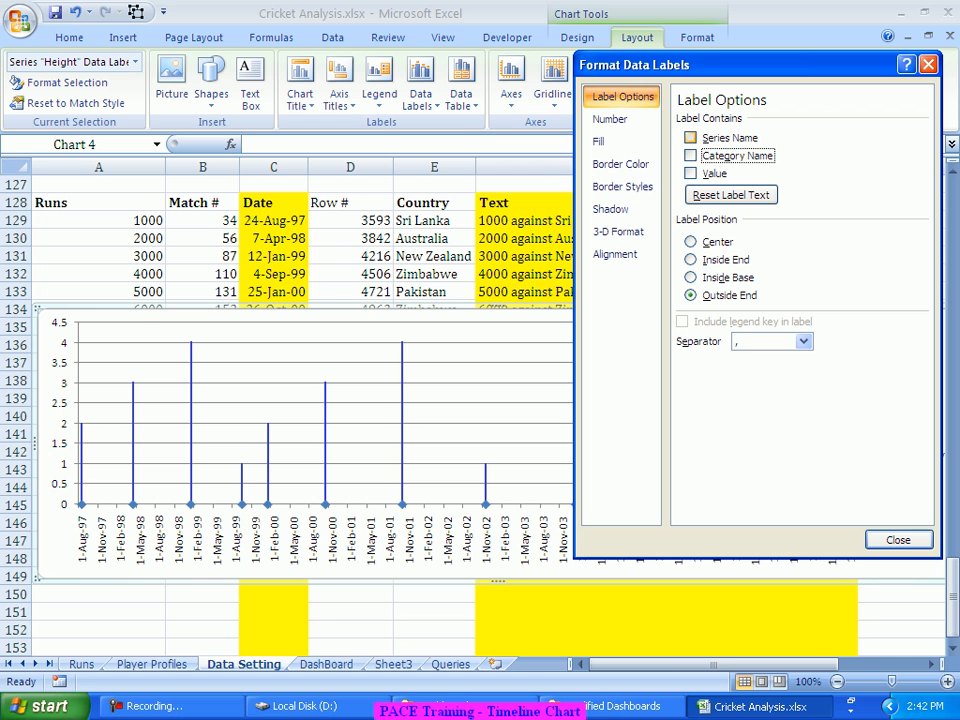
{"action": "left_click", "coordinate": [690, 138]}
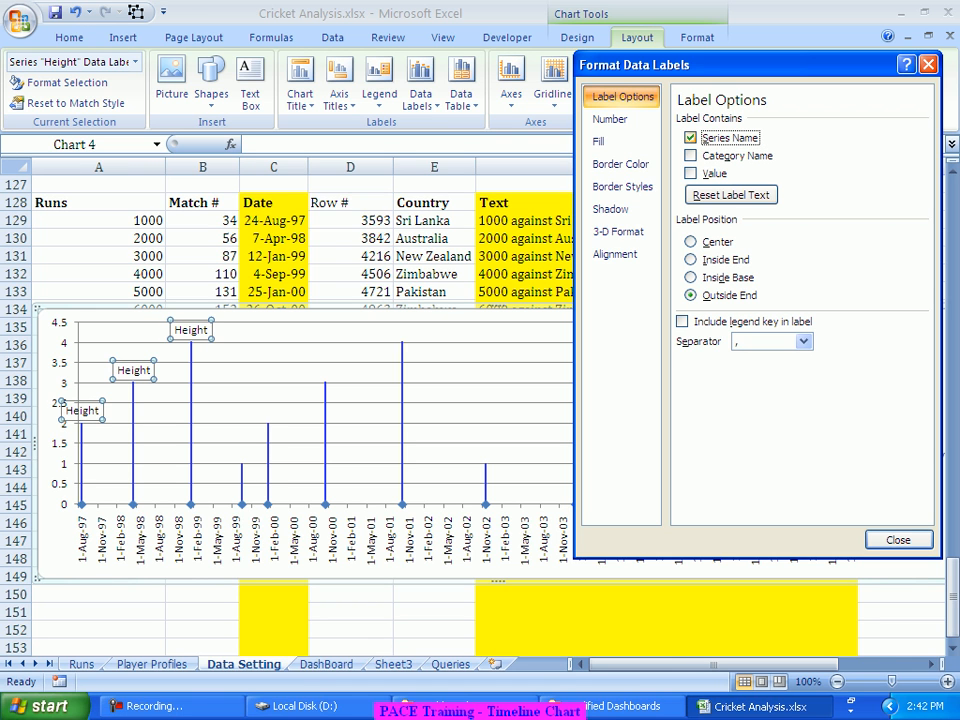
{"action": "left_click", "coordinate": [690, 156]}
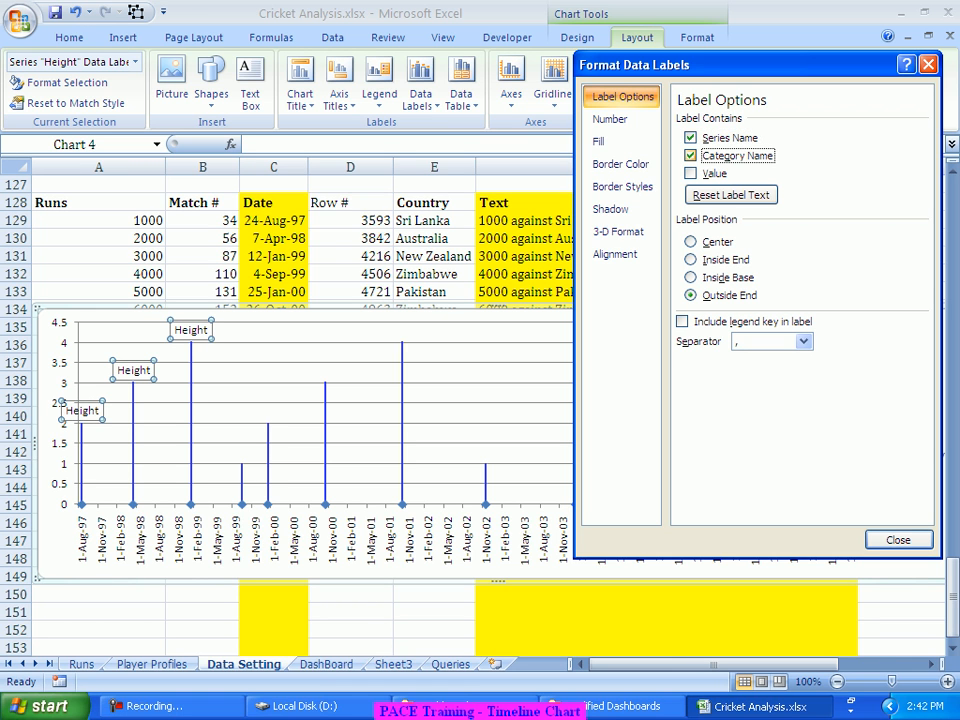
{"action": "left_click", "coordinate": [690, 138]}
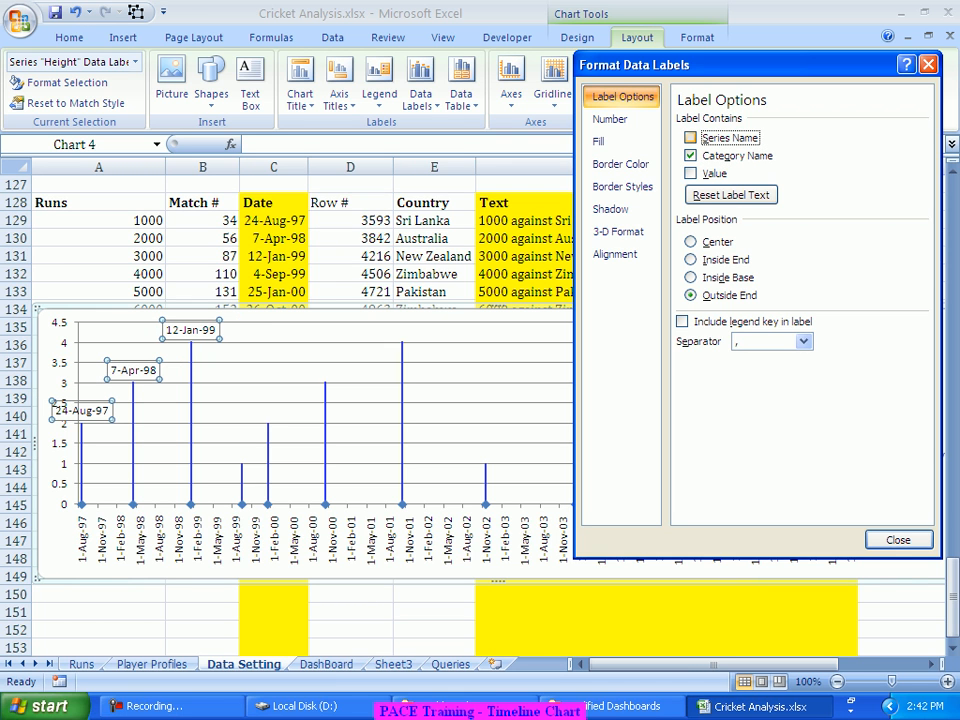
{"action": "left_click", "coordinate": [899, 540]}
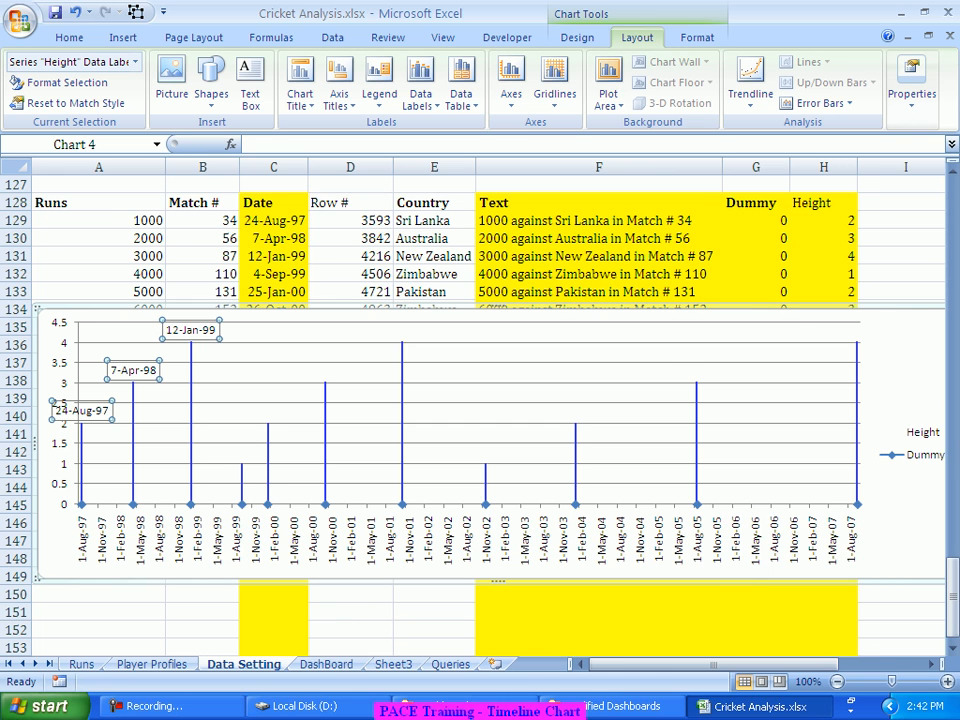
Step: Check the Height series' category axis labels in the chart's data source
{"action": "right_click", "coordinate": [895, 374]}
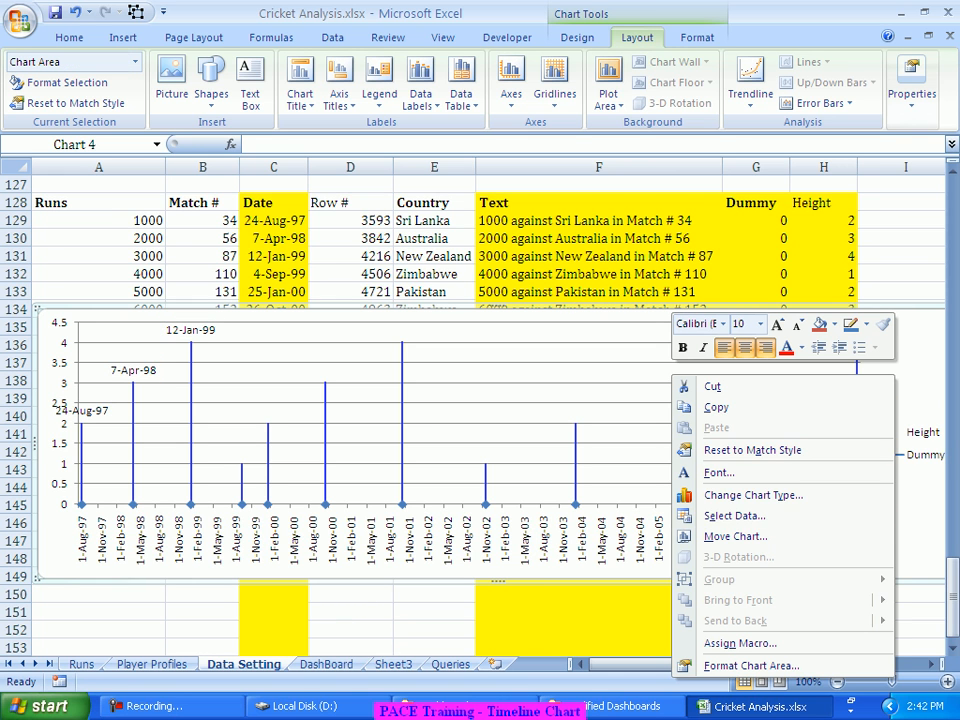
{"action": "left_click", "coordinate": [735, 515]}
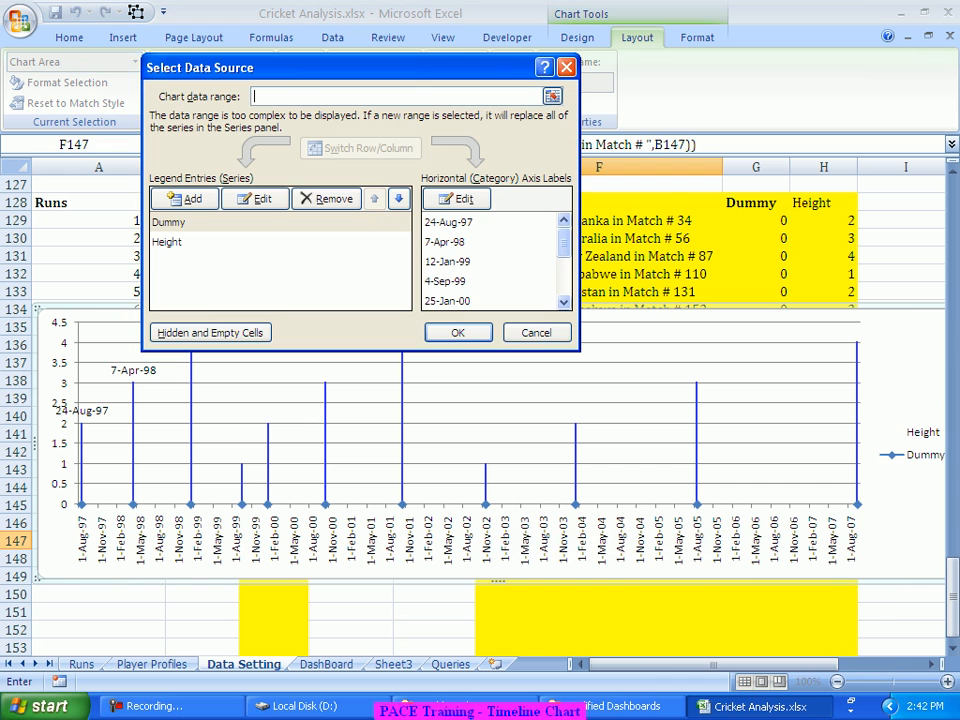
{"action": "left_click", "coordinate": [168, 242]}
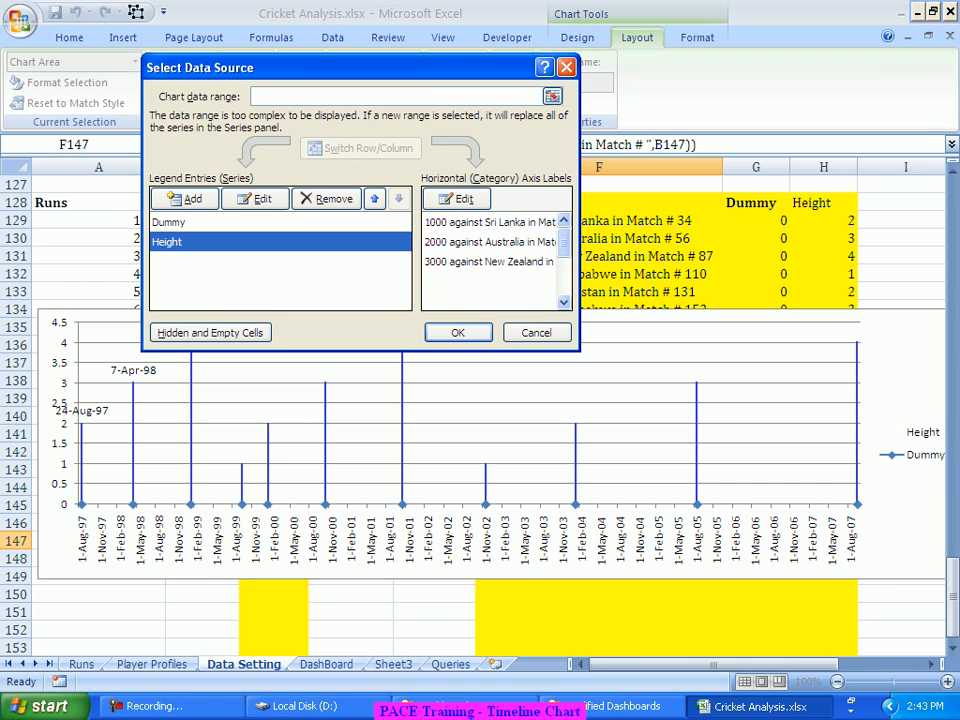
{"action": "left_click", "coordinate": [458, 333]}
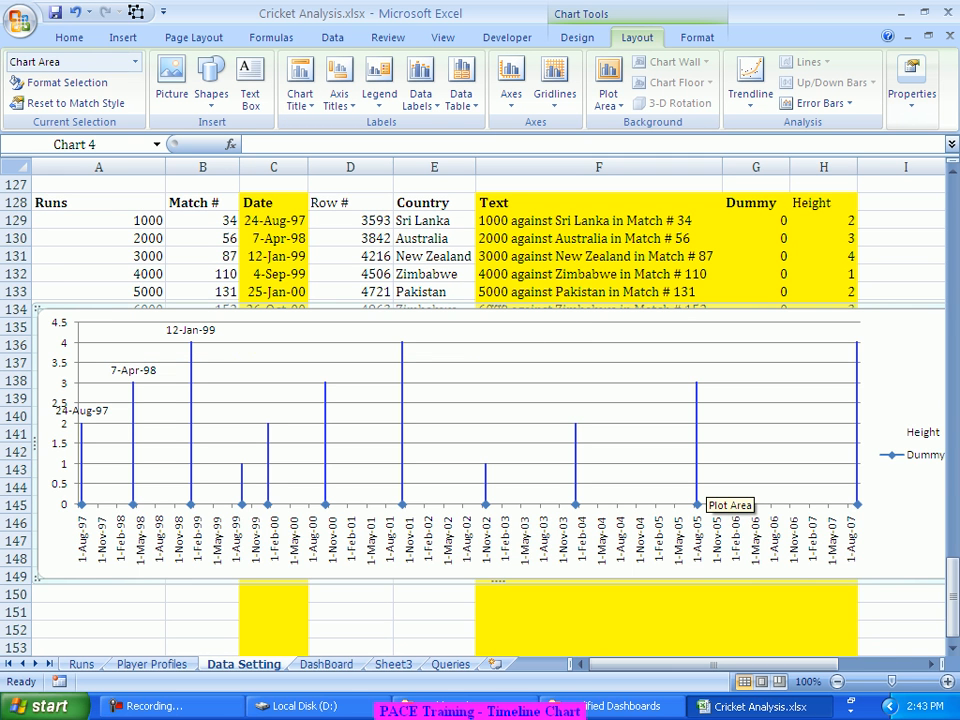
{"action": "right_click", "coordinate": [702, 483]}
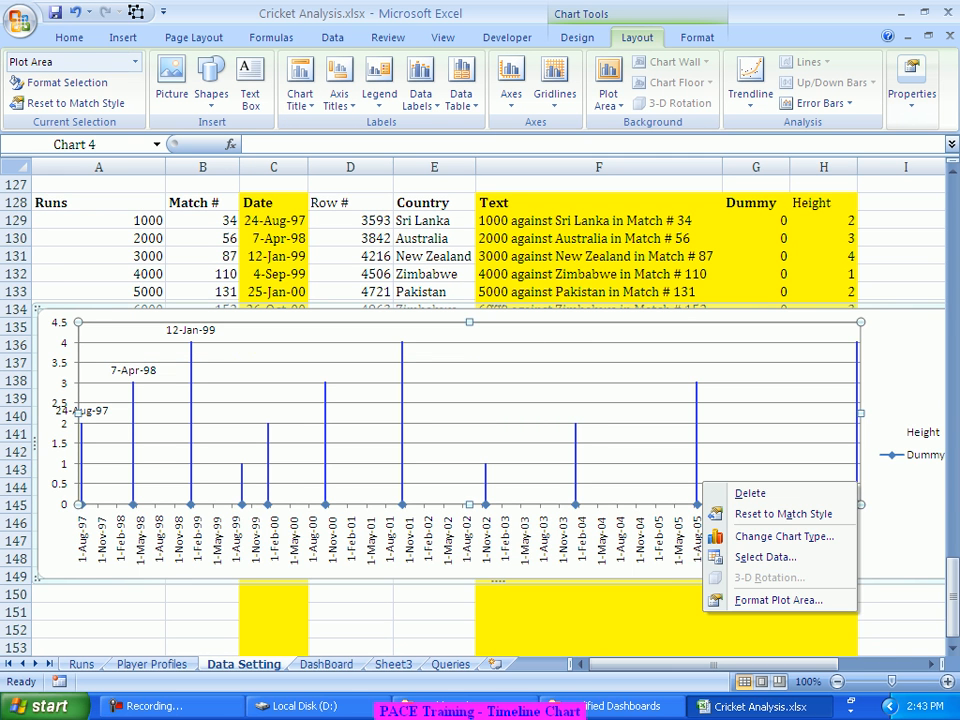
{"action": "key", "text": "Escape"}
{"action": "left_click", "coordinate": [697, 478]}
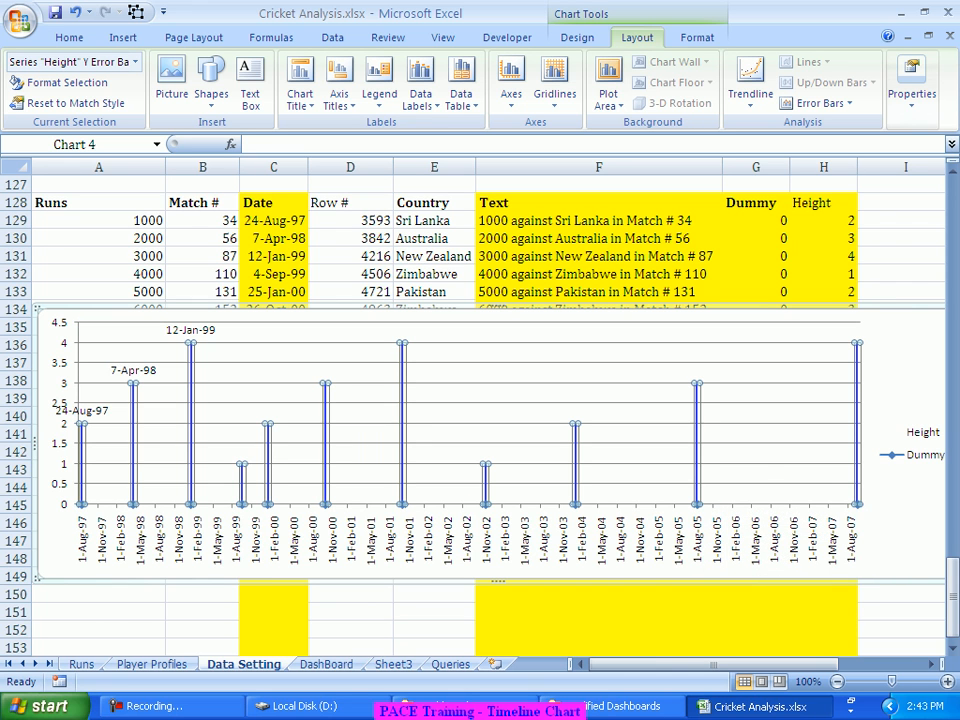
{"action": "right_click", "coordinate": [701, 449]}
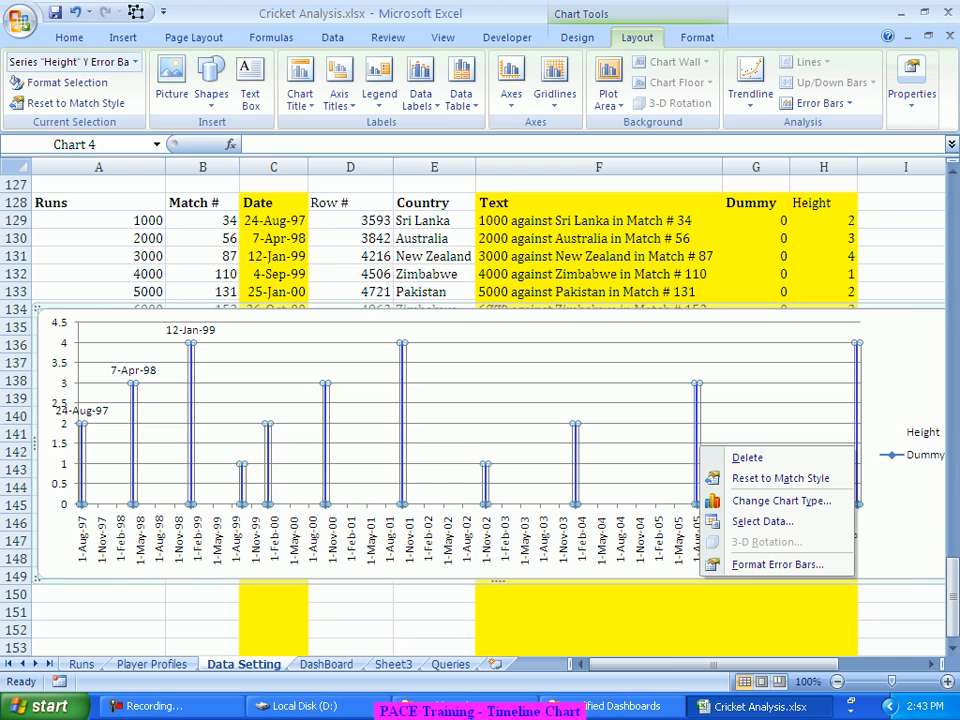
Step: Set the Height series' data labels to show the category name without the value, positioned at Outside End
{"action": "left_click", "coordinate": [135, 62]}
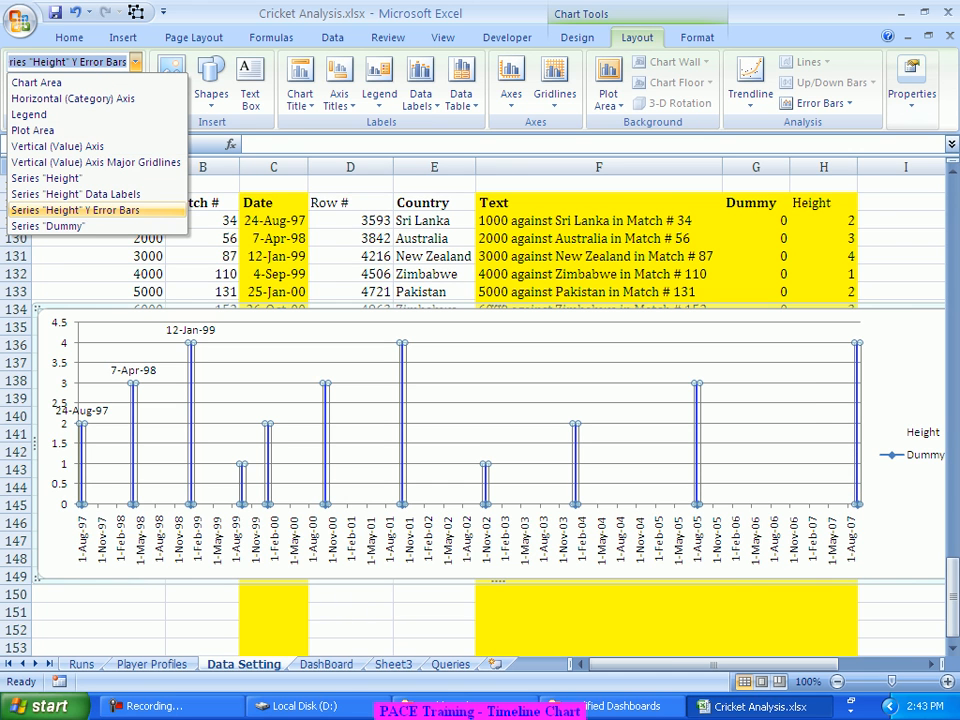
{"action": "key", "text": "Up"}
{"action": "key", "text": "Up"}
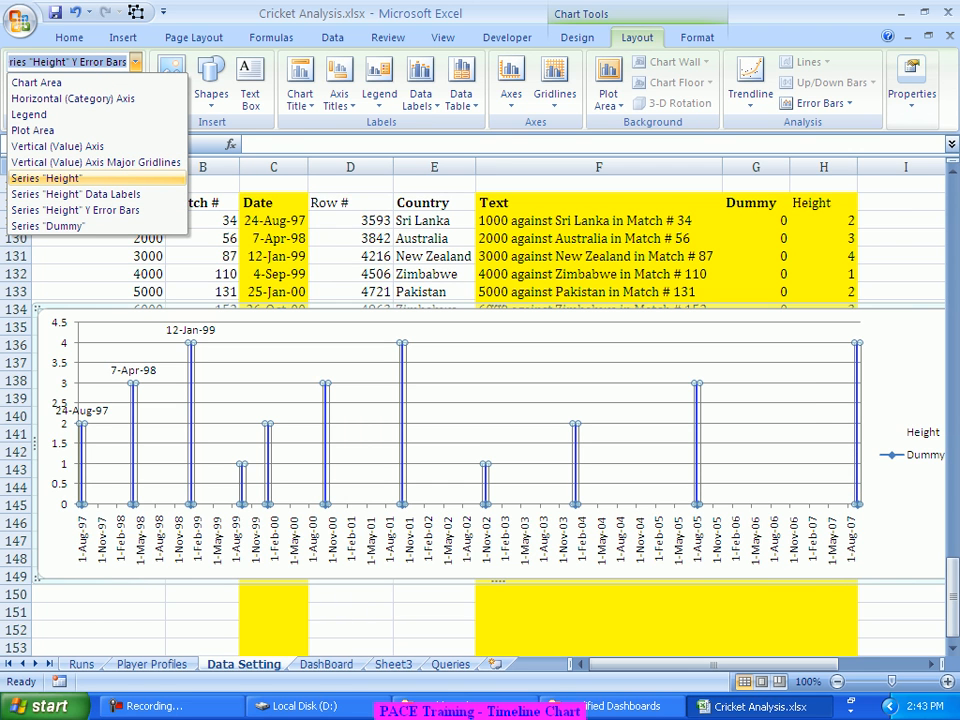
{"action": "key", "text": "Down"}
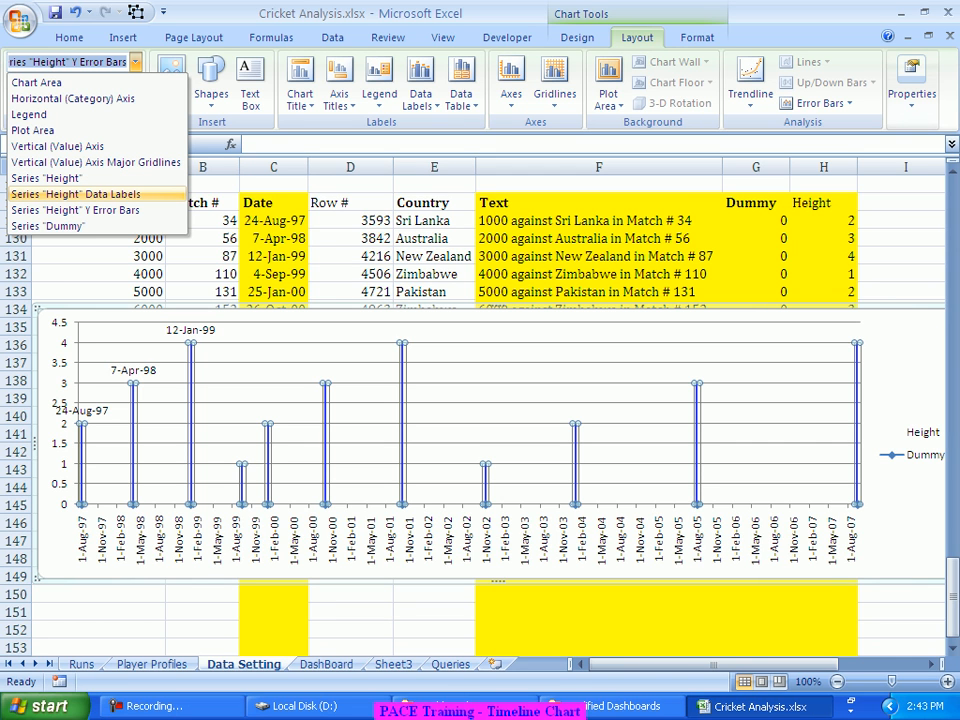
{"action": "key", "text": "Up"}
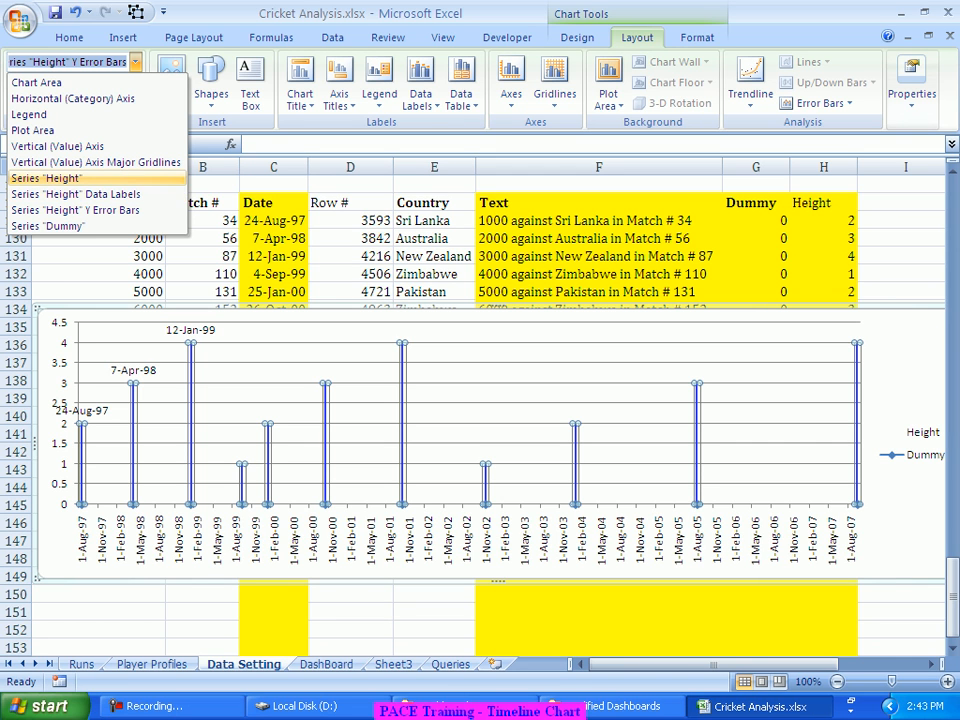
{"action": "key", "text": "Return"}
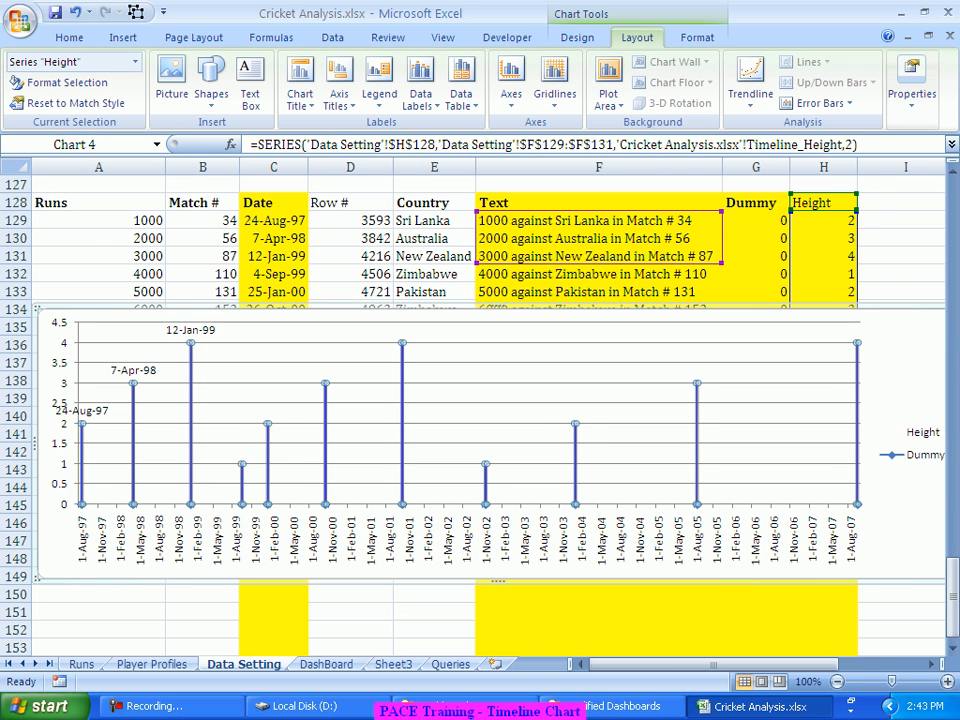
{"action": "left_click", "coordinate": [420, 95]}
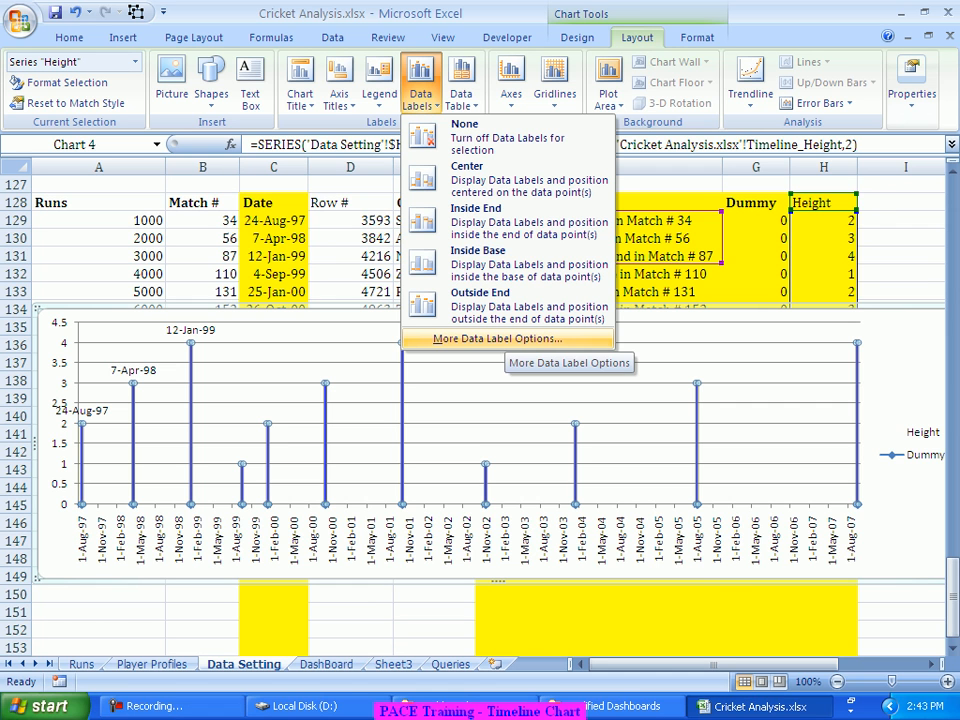
{"action": "left_click", "coordinate": [497, 338]}
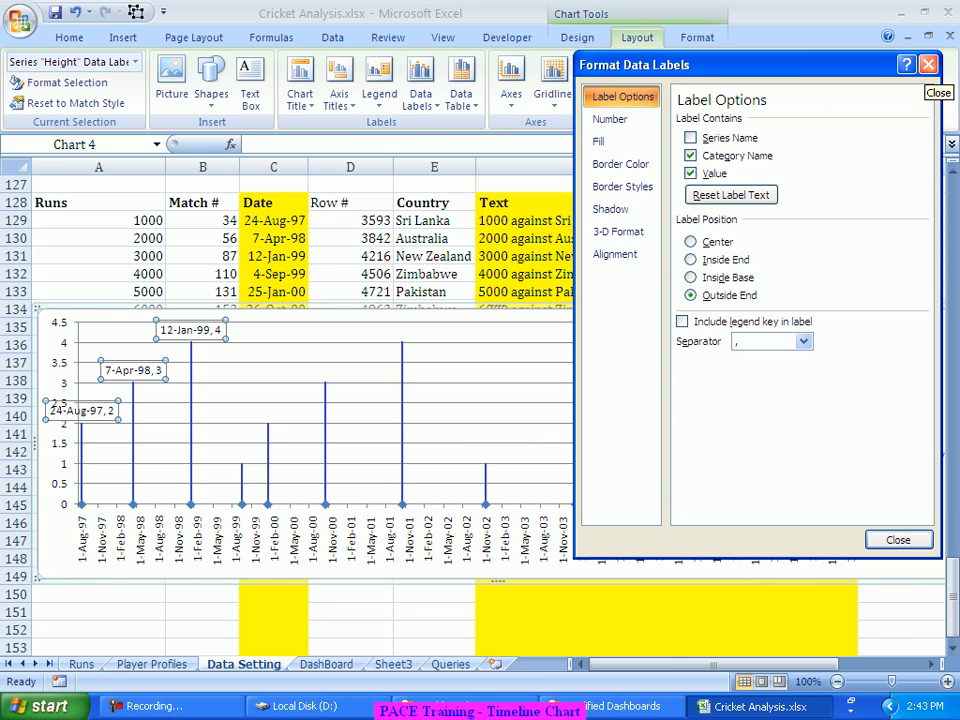
{"action": "left_click", "coordinate": [691, 173]}
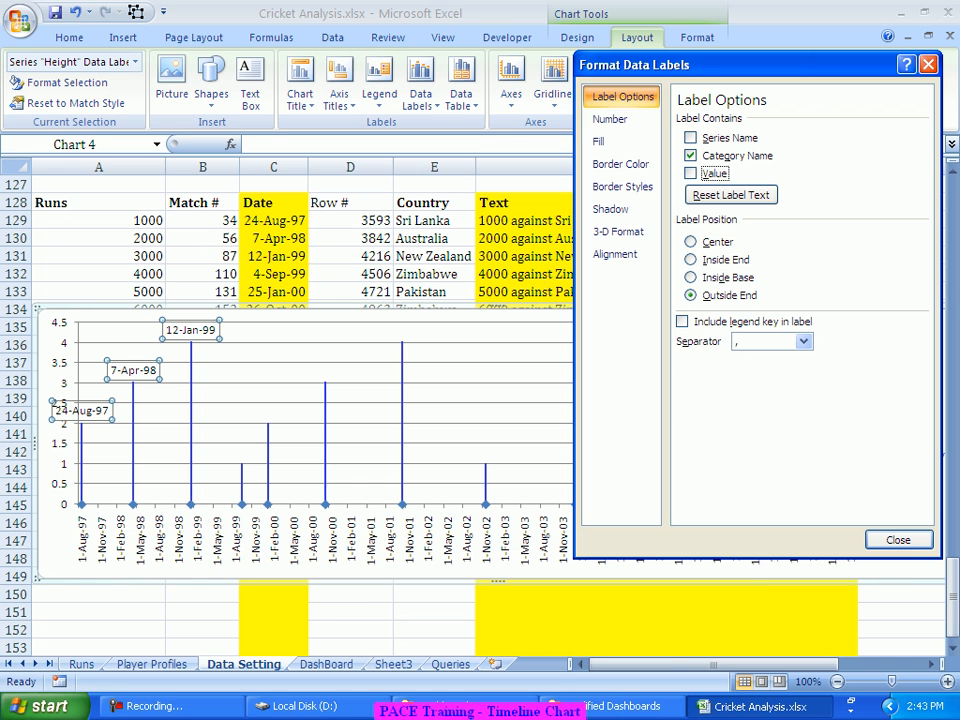
{"action": "left_click", "coordinate": [899, 540]}
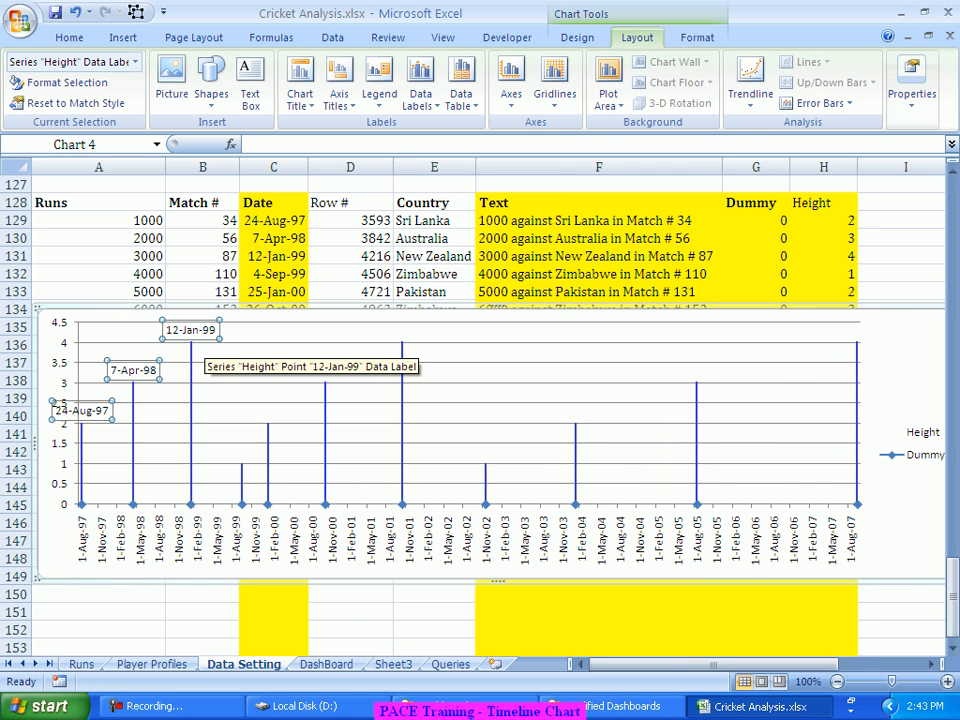
Step: Delete the Height series' individual data labels for 12-Jan-99, 7-Apr-98 and 24-Aug-97
{"action": "left_click", "coordinate": [190, 330]}
{"action": "key", "text": "Delete"}
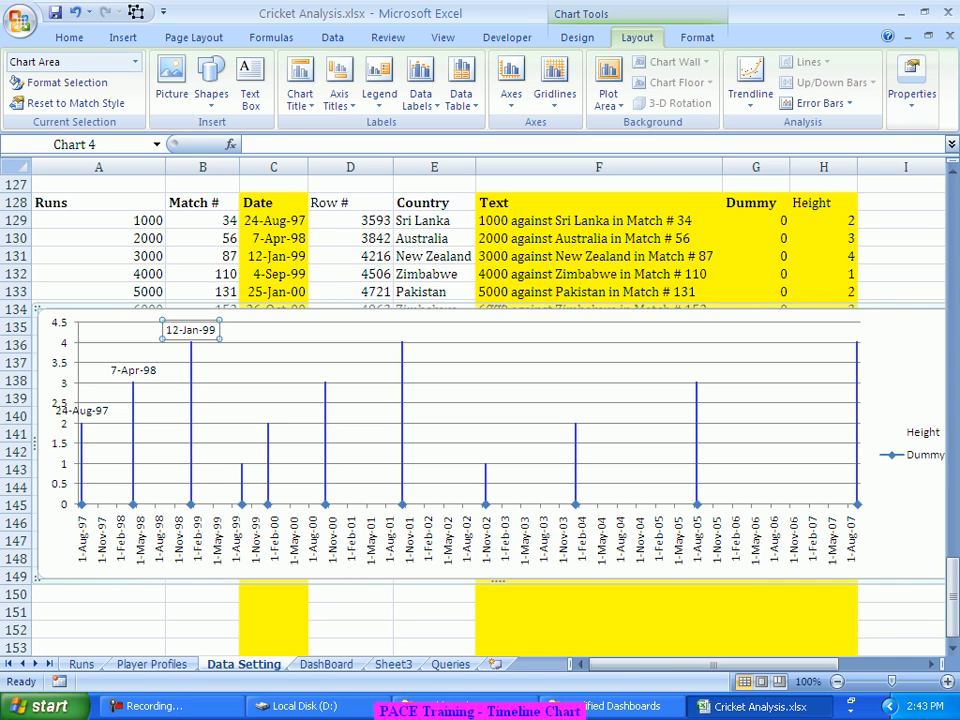
{"action": "left_click", "coordinate": [133, 371]}
{"action": "left_click", "coordinate": [133, 371]}
{"action": "key", "text": "Delete"}
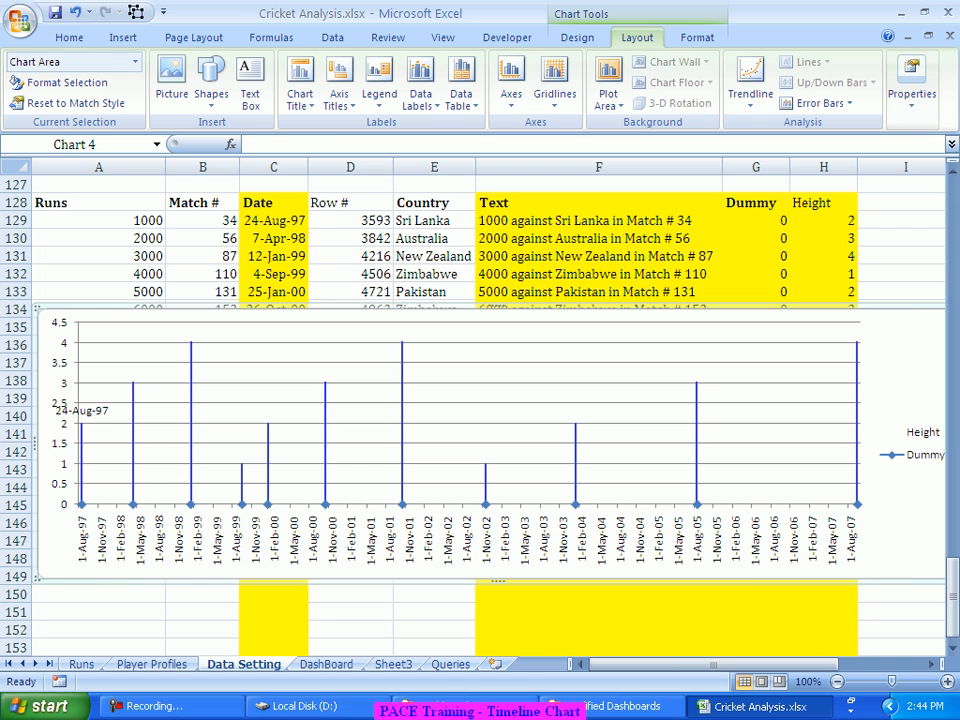
{"action": "left_click", "coordinate": [82, 410]}
{"action": "left_click", "coordinate": [82, 410]}
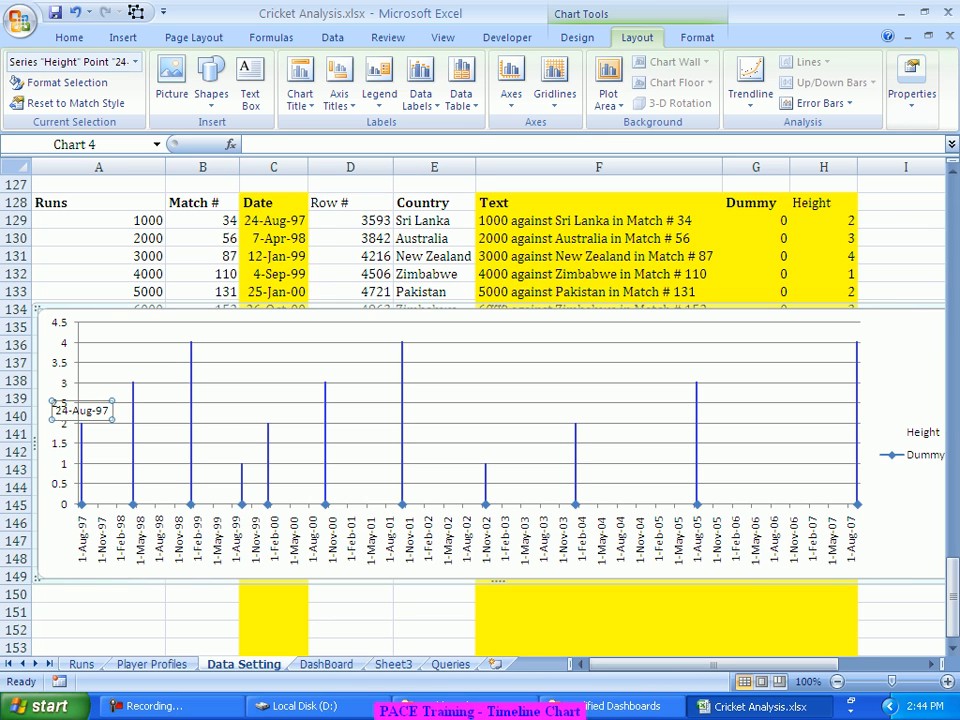
{"action": "key", "text": "Delete"}
{"action": "left_click", "coordinate": [145, 412]}
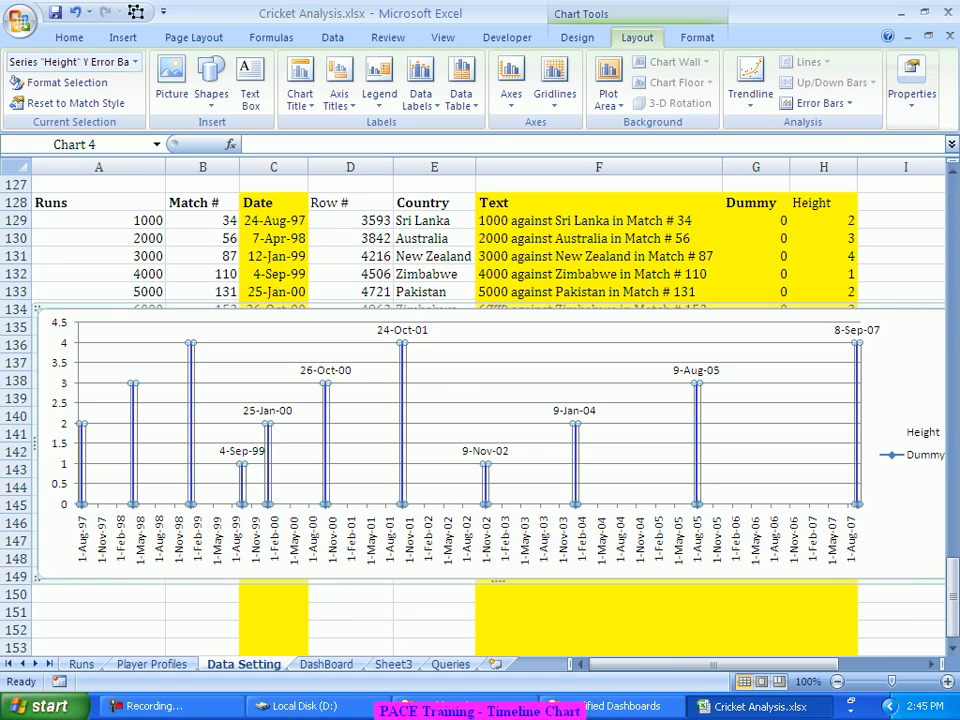
Step: Plot the Height series on the secondary axis
{"action": "right_click", "coordinate": [404, 386]}
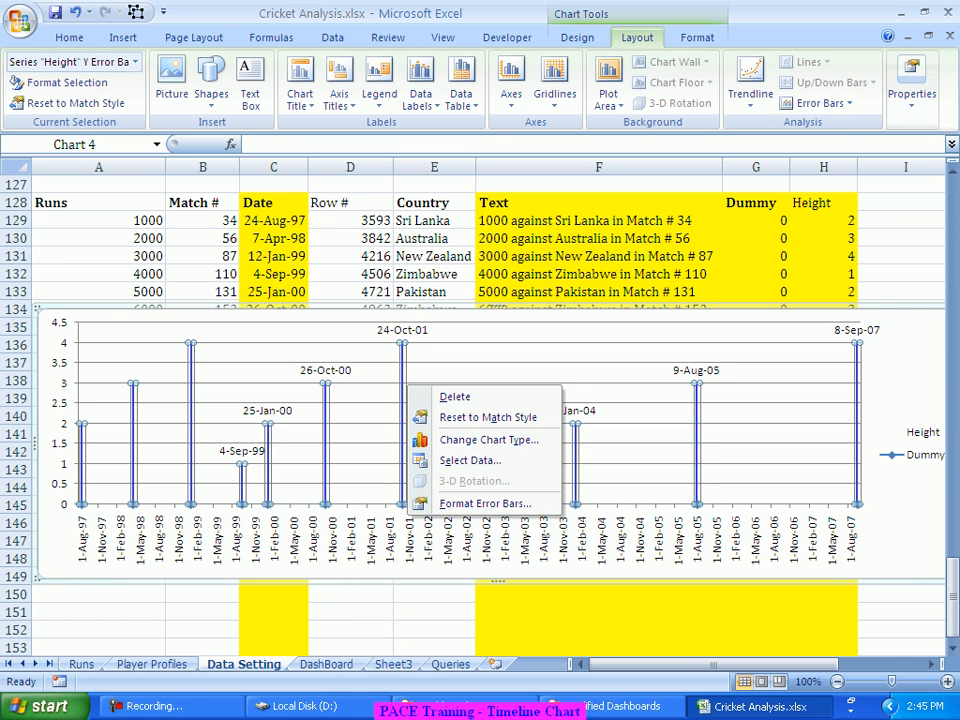
{"action": "key", "text": "Escape"}
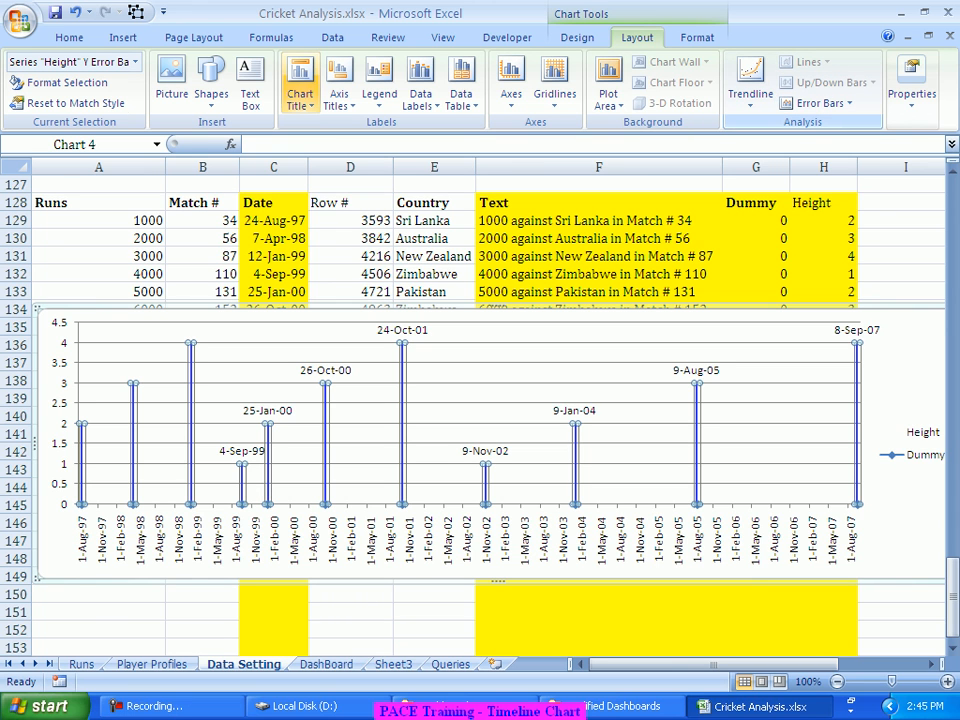
{"action": "left_click", "coordinate": [135, 62]}
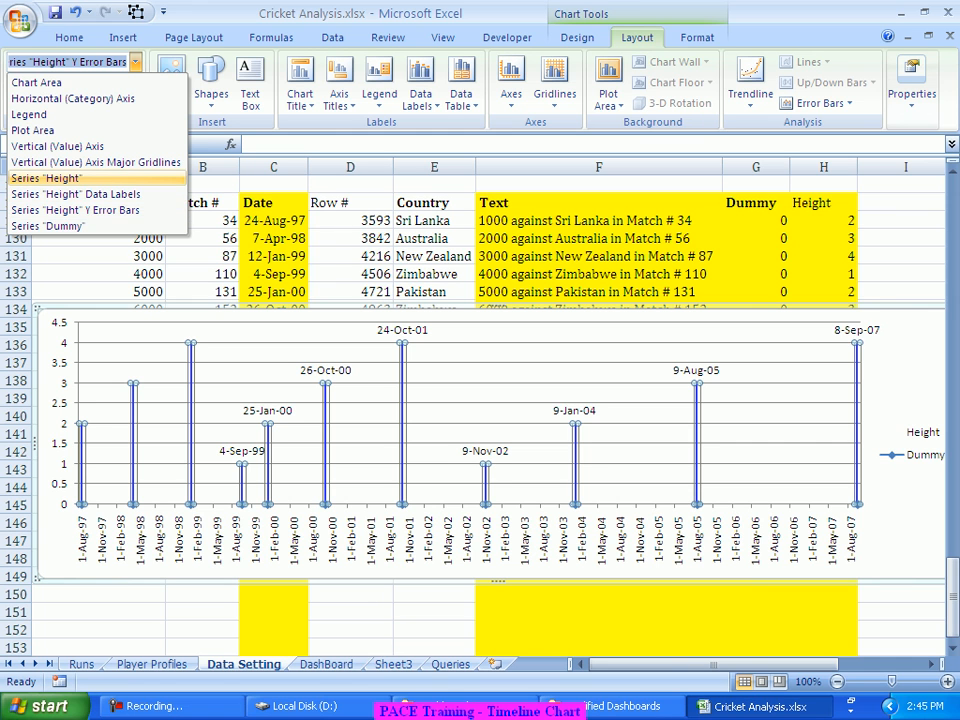
{"action": "left_click", "coordinate": [46, 178]}
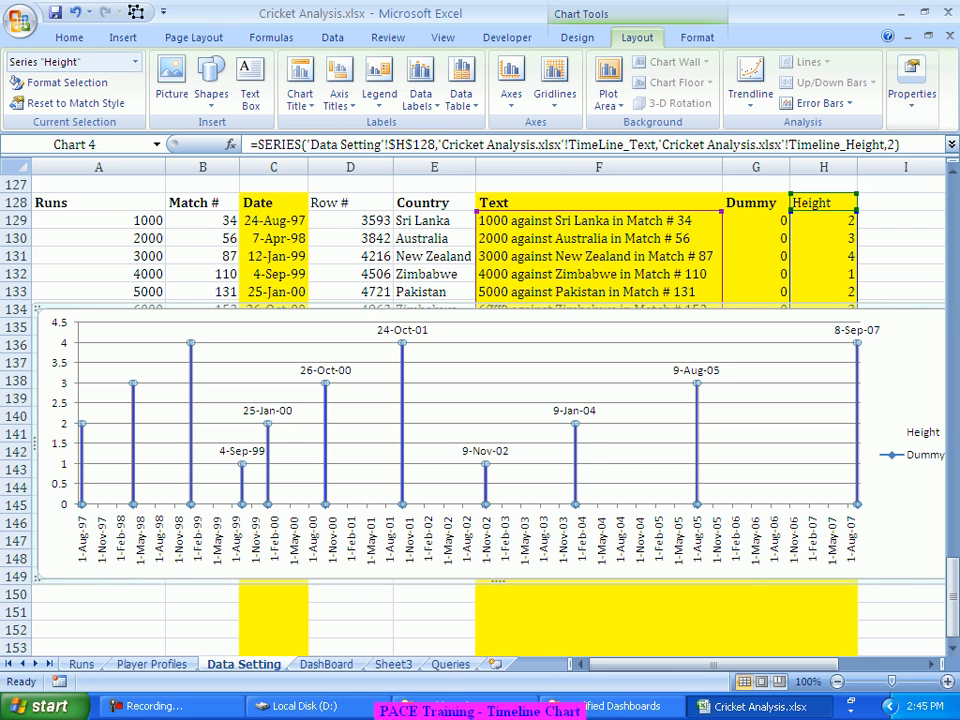
{"action": "right_click", "coordinate": [402, 352]}
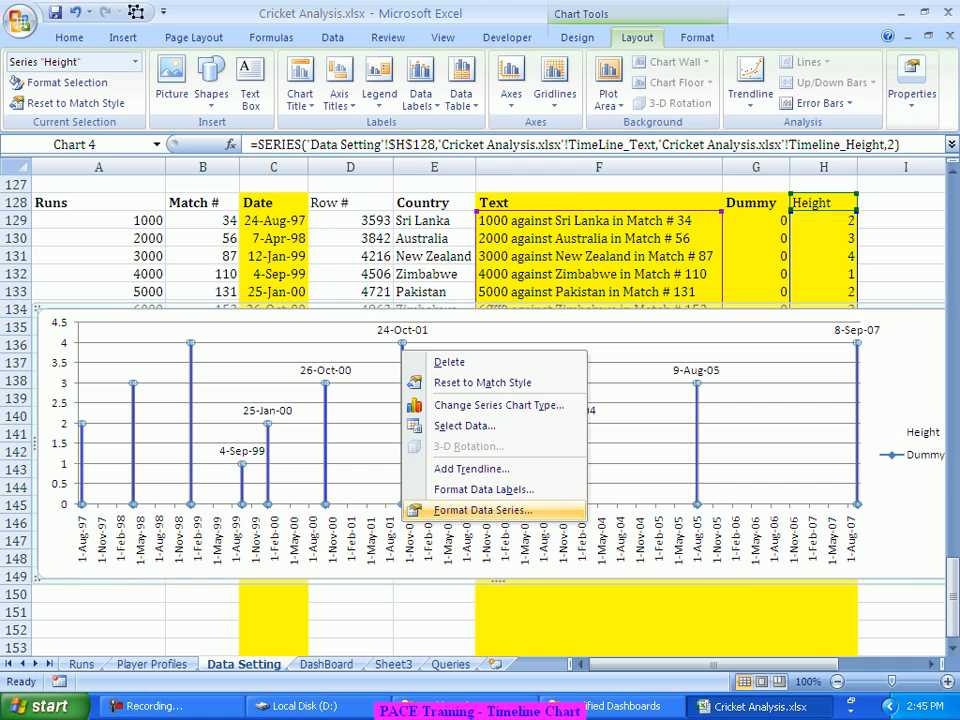
{"action": "left_click", "coordinate": [480, 510]}
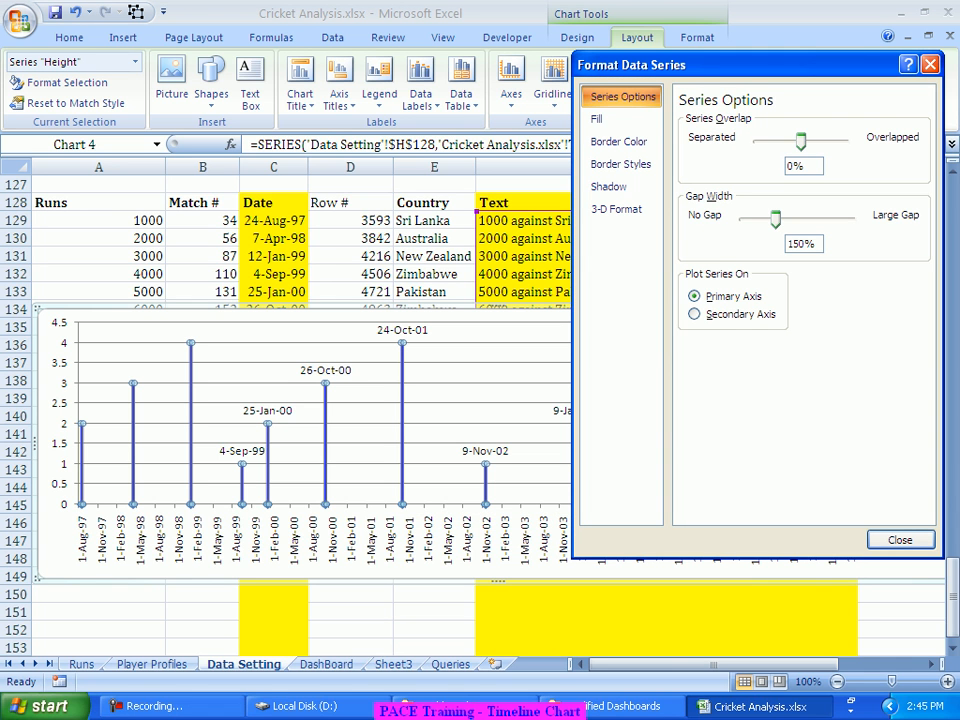
{"action": "left_click", "coordinate": [694, 314]}
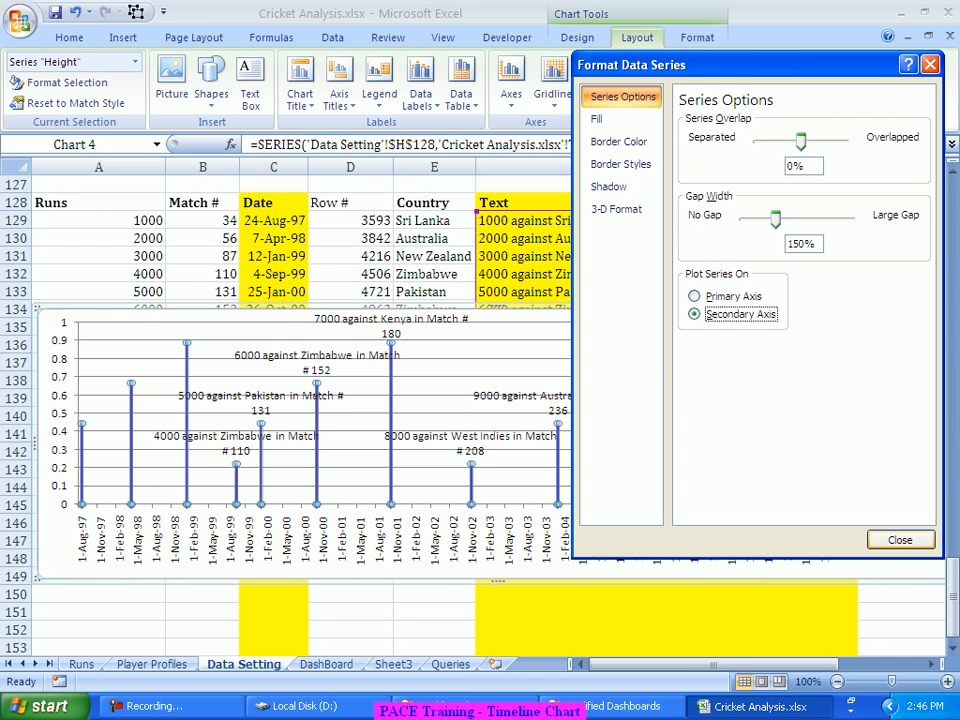
{"action": "left_click", "coordinate": [900, 539]}
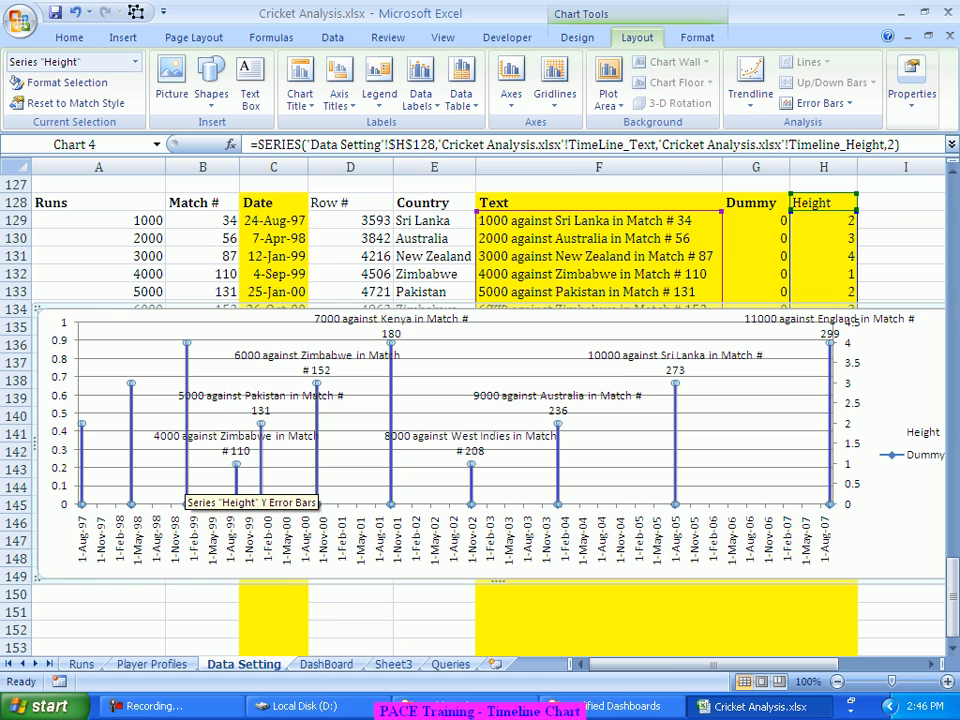
{"action": "left_click", "coordinate": [186, 485]}
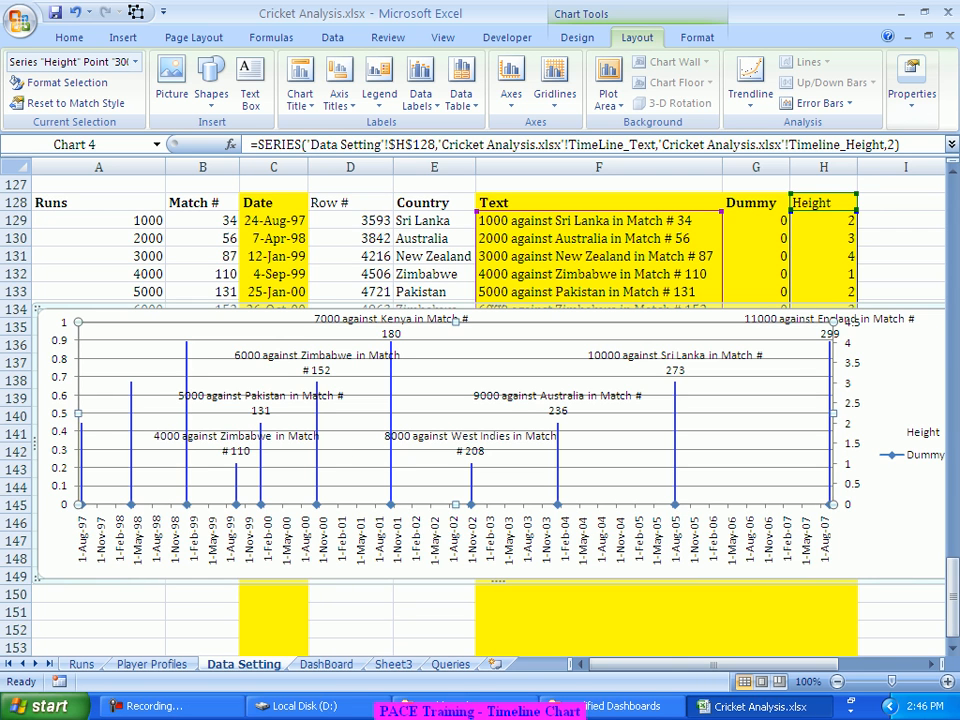
{"action": "left_click", "coordinate": [128, 442]}
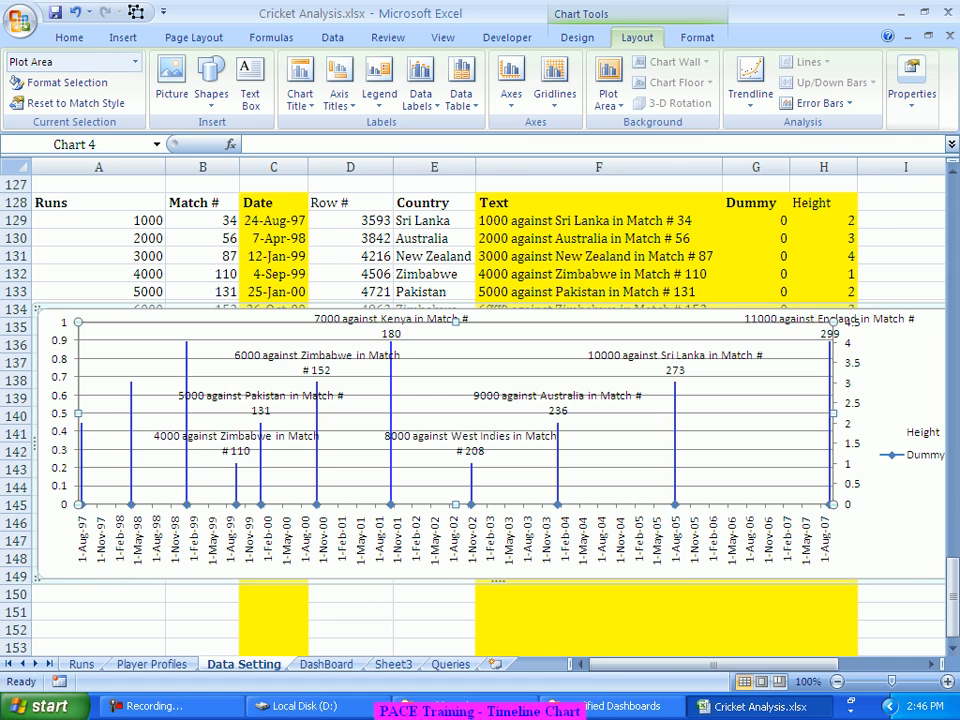
{"action": "left_click", "coordinate": [131, 433]}
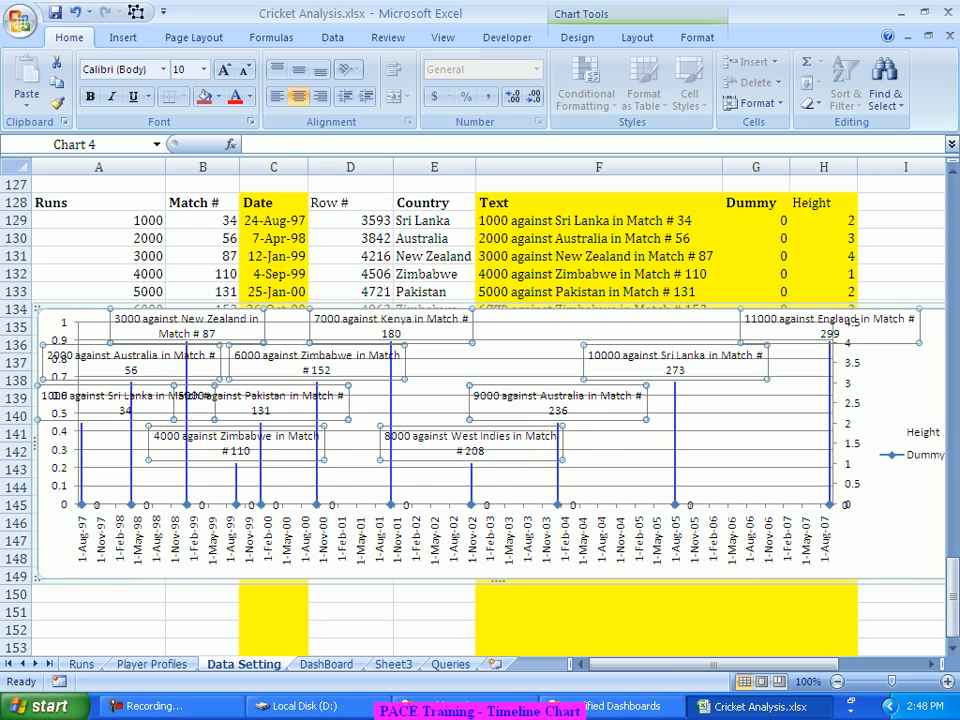
Step: Turn off the data labels of the Dummy series along the timeline's baseline
{"action": "left_click", "coordinate": [332, 505]}
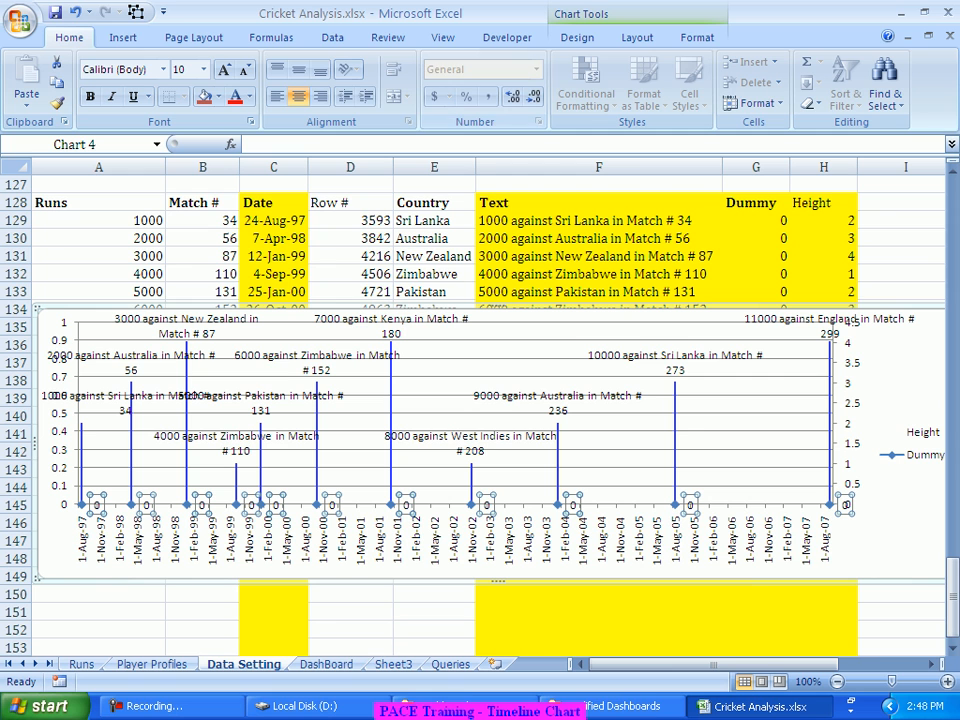
{"action": "left_click", "coordinate": [637, 37]}
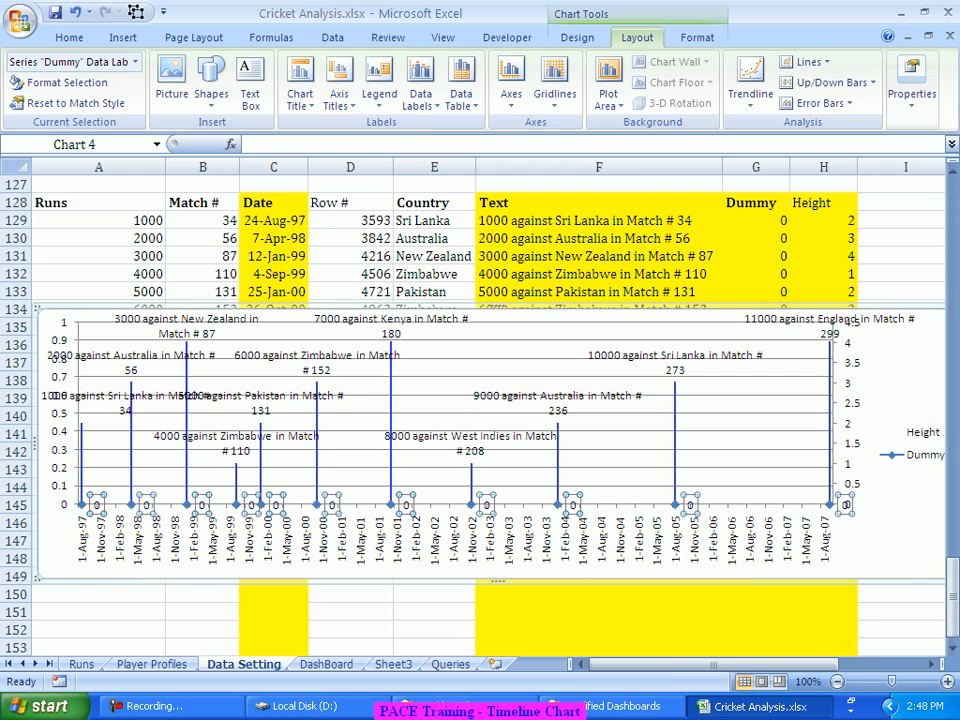
{"action": "left_click", "coordinate": [420, 95]}
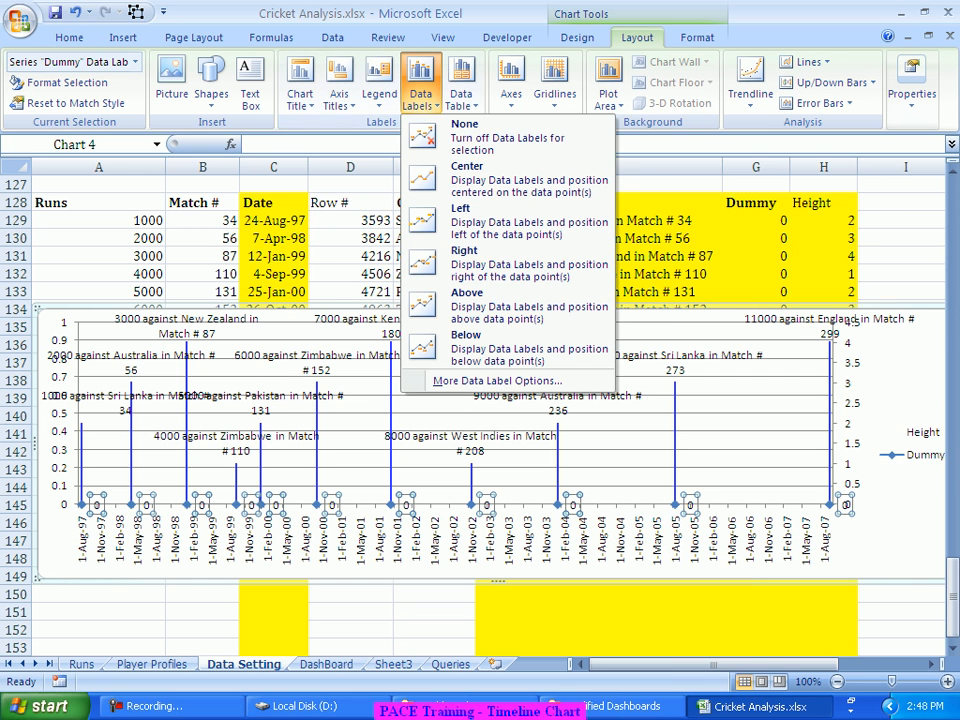
{"action": "left_click", "coordinate": [463, 130]}
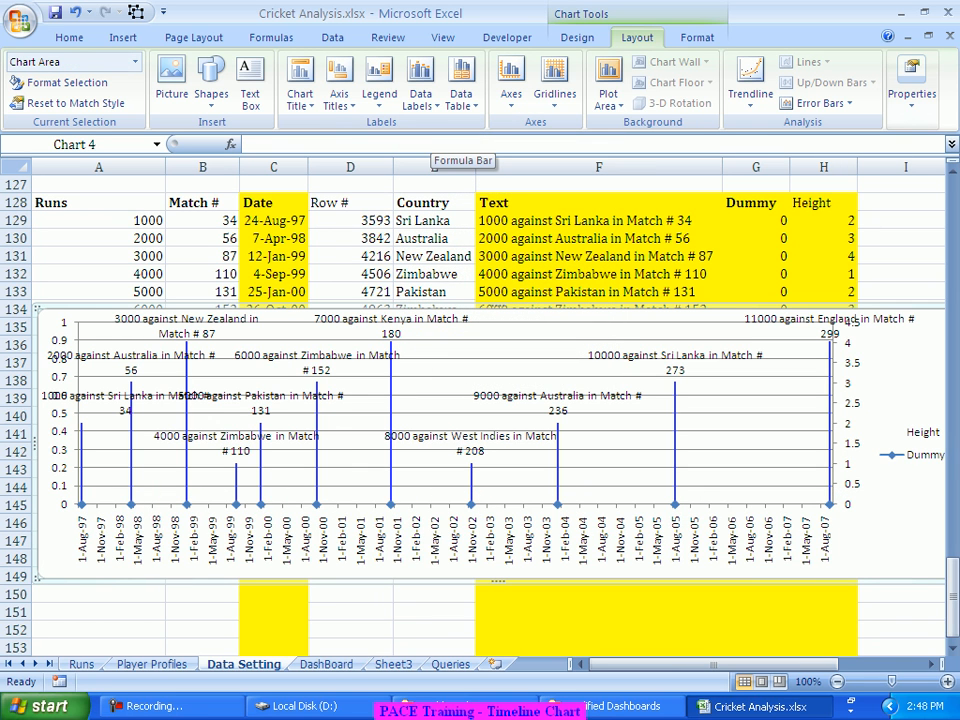
Step: Reduce the font size of the Height series' milestone text labels to 7
{"action": "left_click", "coordinate": [417, 321]}
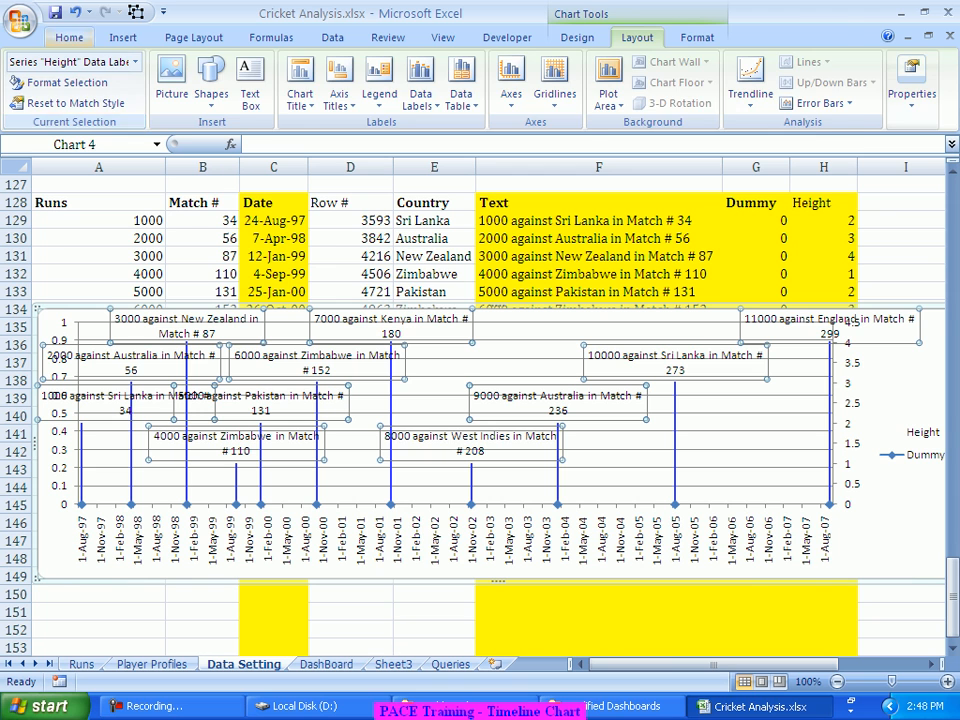
{"action": "left_click", "coordinate": [69, 38]}
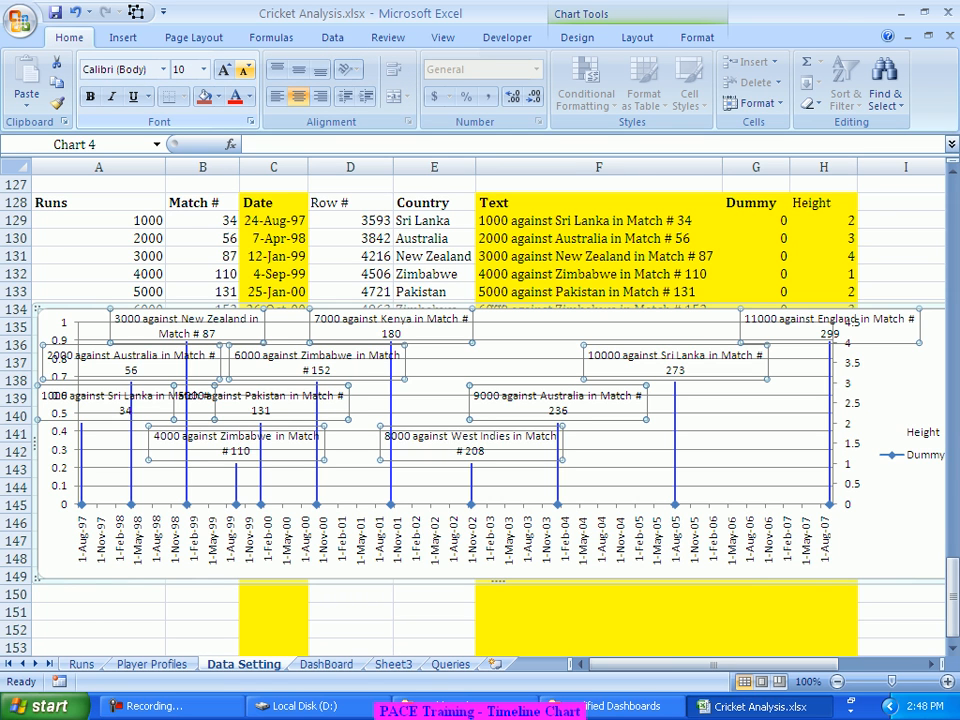
{"action": "left_click", "coordinate": [244, 69]}
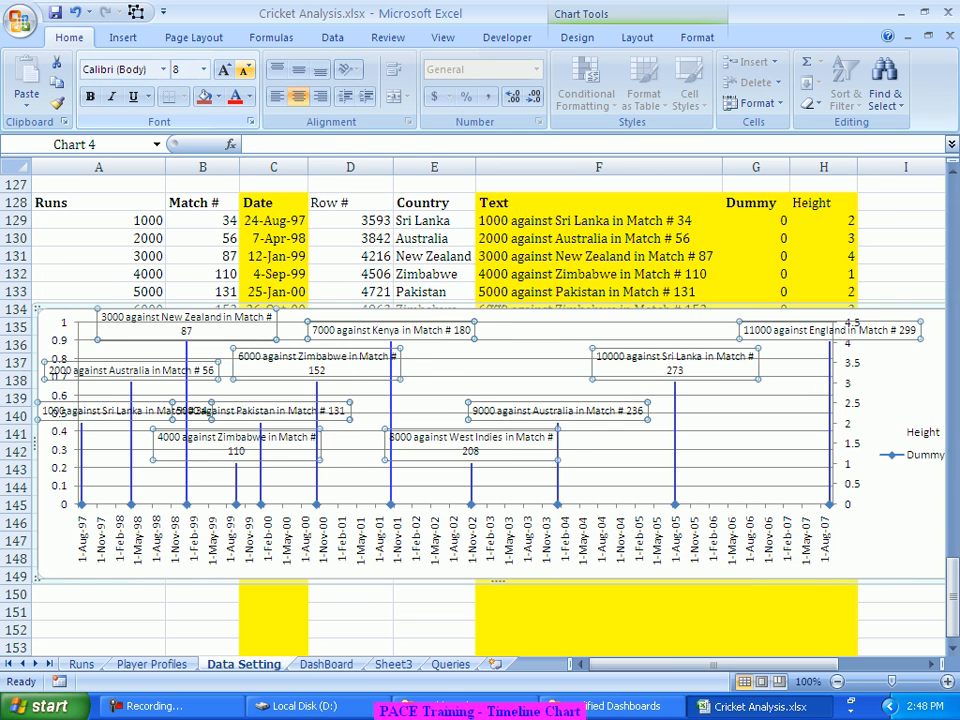
{"action": "left_click", "coordinate": [244, 69]}
{"action": "left_click", "coordinate": [244, 69]}
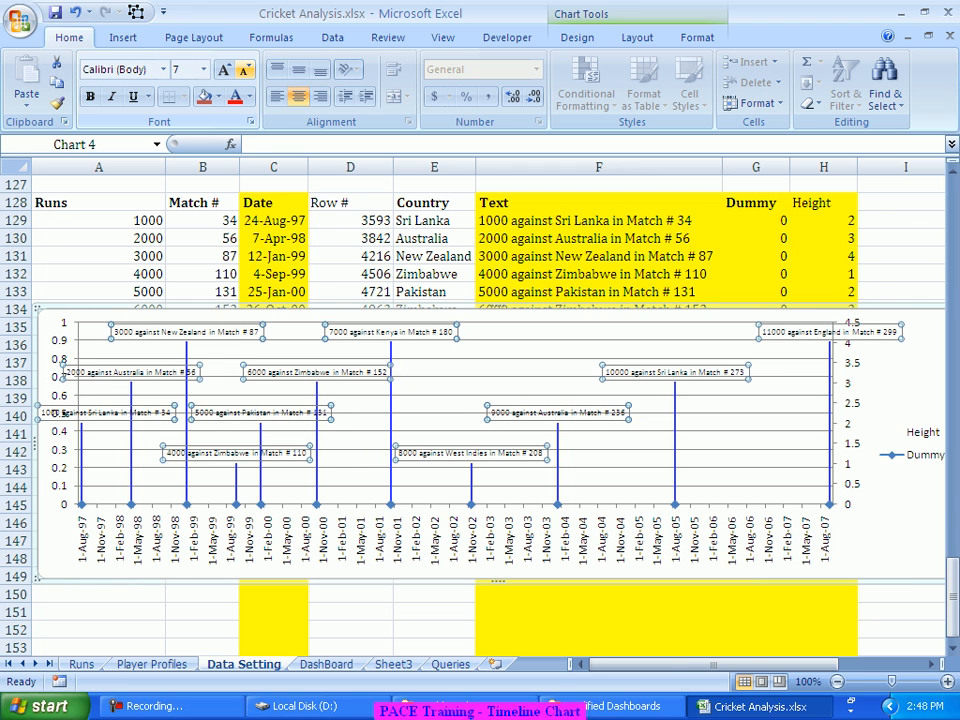
Step: Reduce the Height series' milestone labels to font size 6 and place them at Inside Base
{"action": "left_click", "coordinate": [244, 69]}
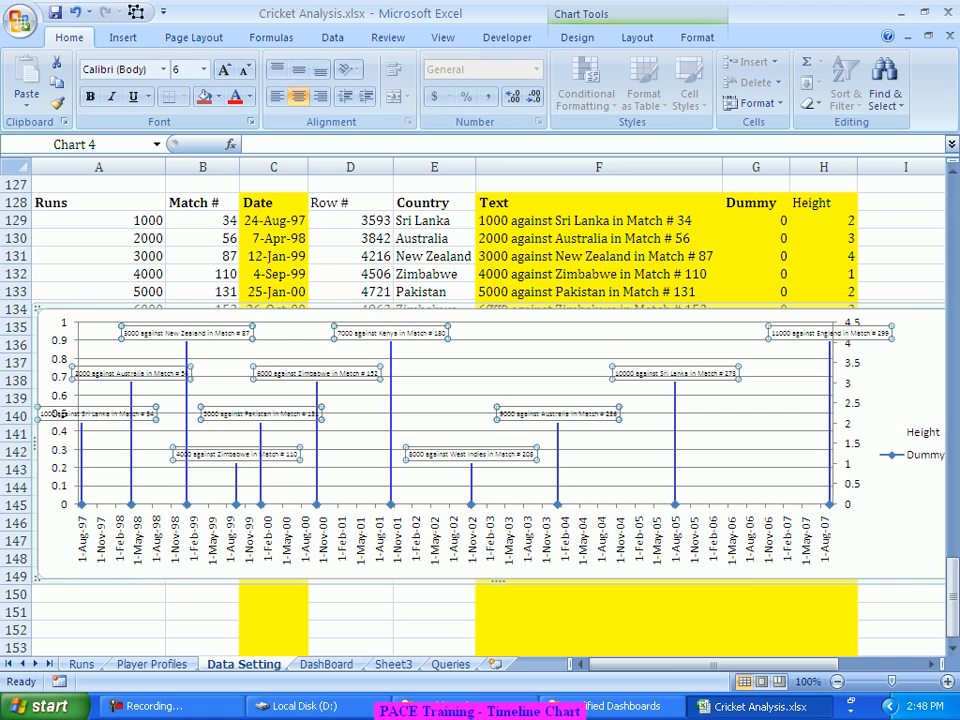
{"action": "right_click", "coordinate": [372, 338]}
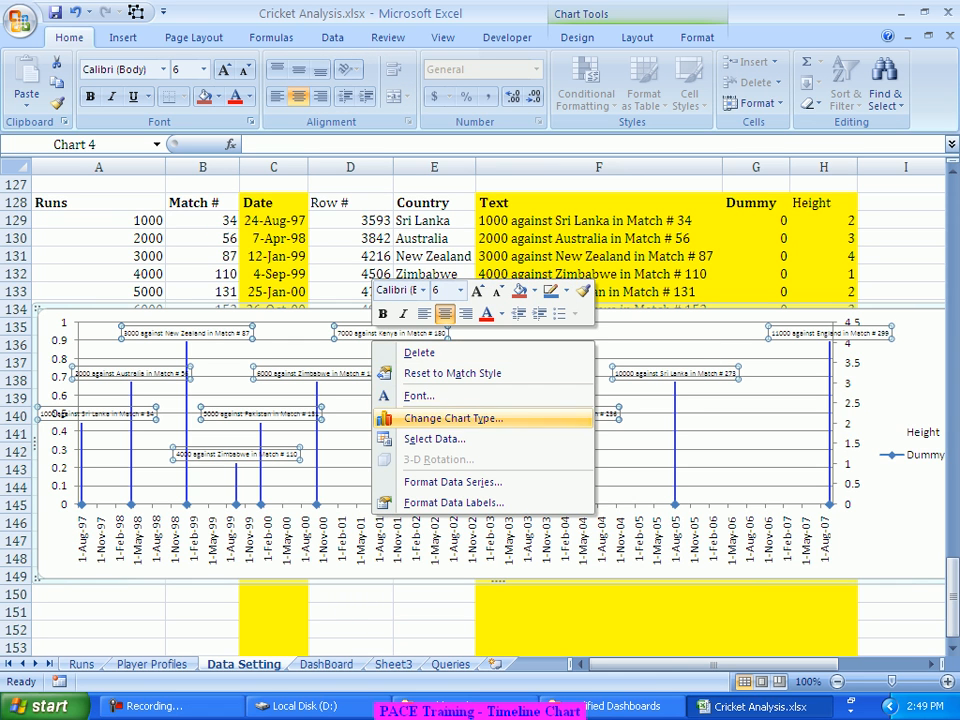
{"action": "left_click", "coordinate": [453, 502]}
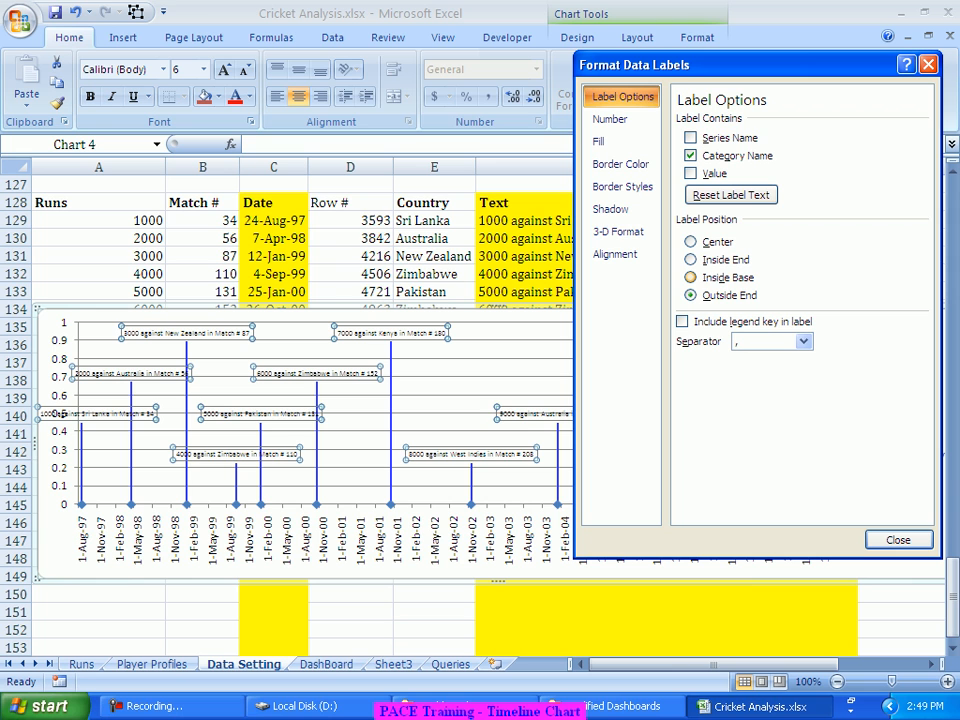
{"action": "left_click", "coordinate": [690, 277]}
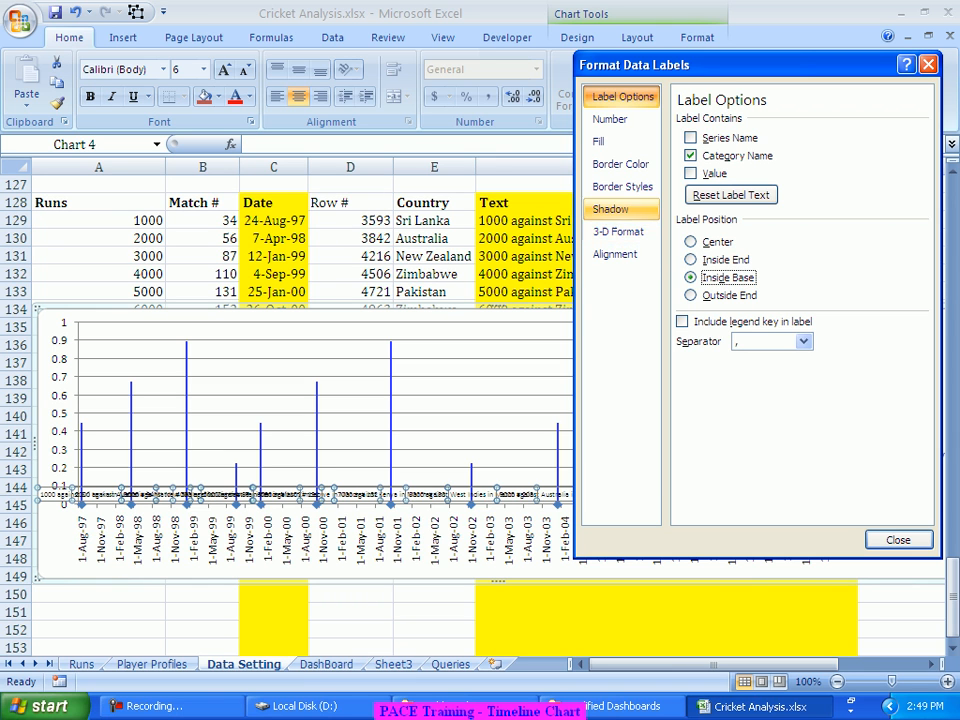
Step: Rotate the Height series' milestone labels to a -90 angle and set their horizontal alignment to Right
{"action": "left_click", "coordinate": [615, 254]}
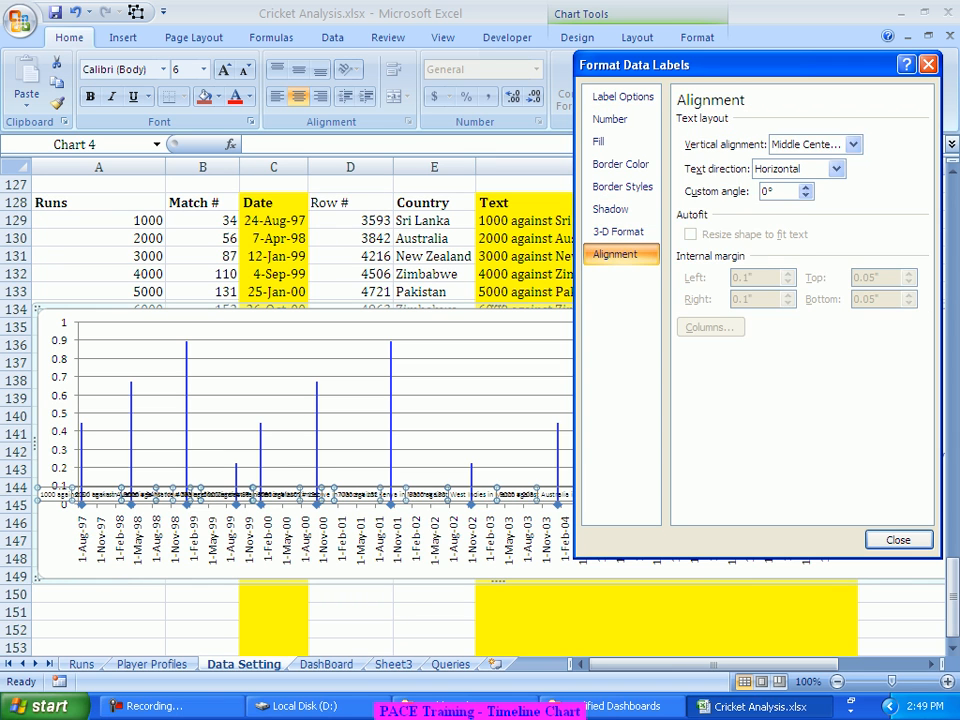
{"action": "left_click", "coordinate": [768, 191]}
{"action": "type", "text": "-90"}
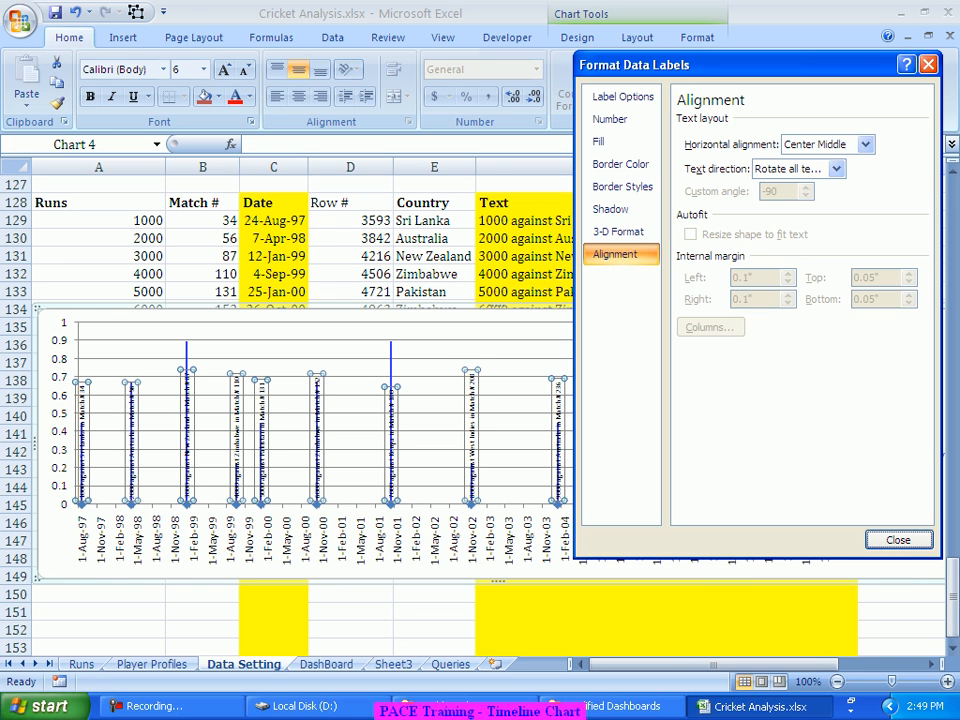
{"action": "left_click", "coordinate": [865, 144]}
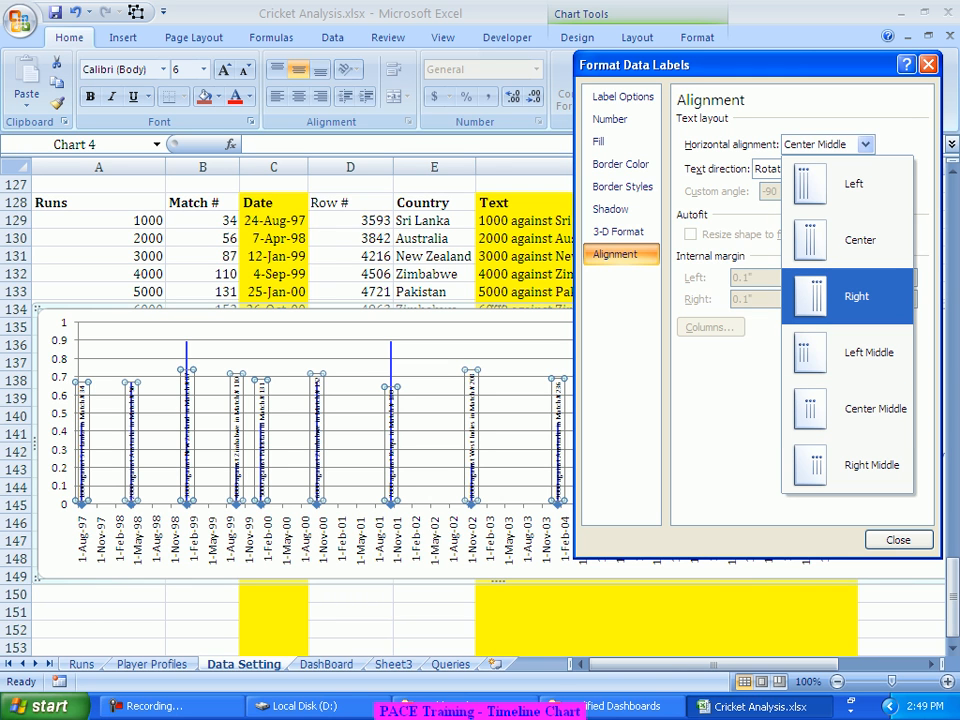
{"action": "left_click", "coordinate": [856, 297]}
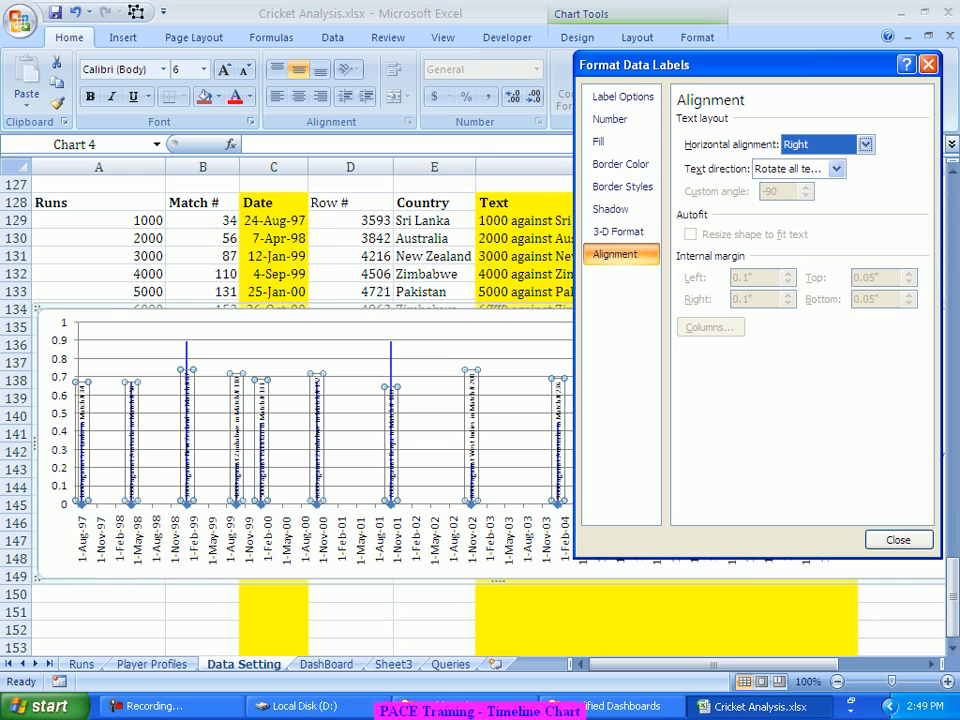
{"action": "key", "text": "Escape"}
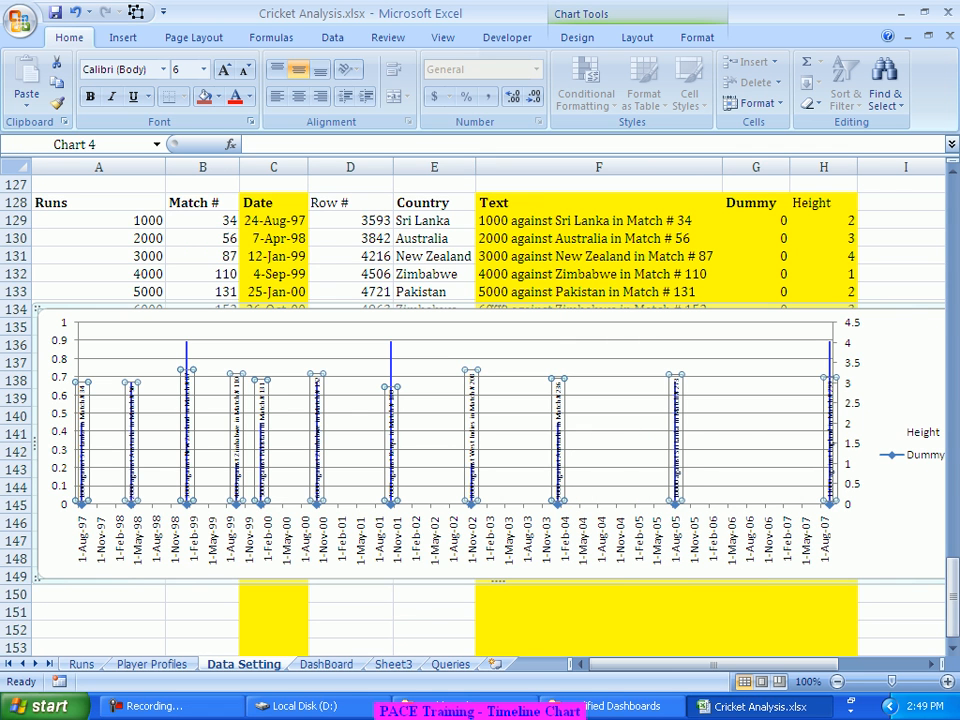
Step: Move the 8000-run West Indies label to the right of its stem and enlarge its font to size 8
{"action": "left_click", "coordinate": [472, 400]}
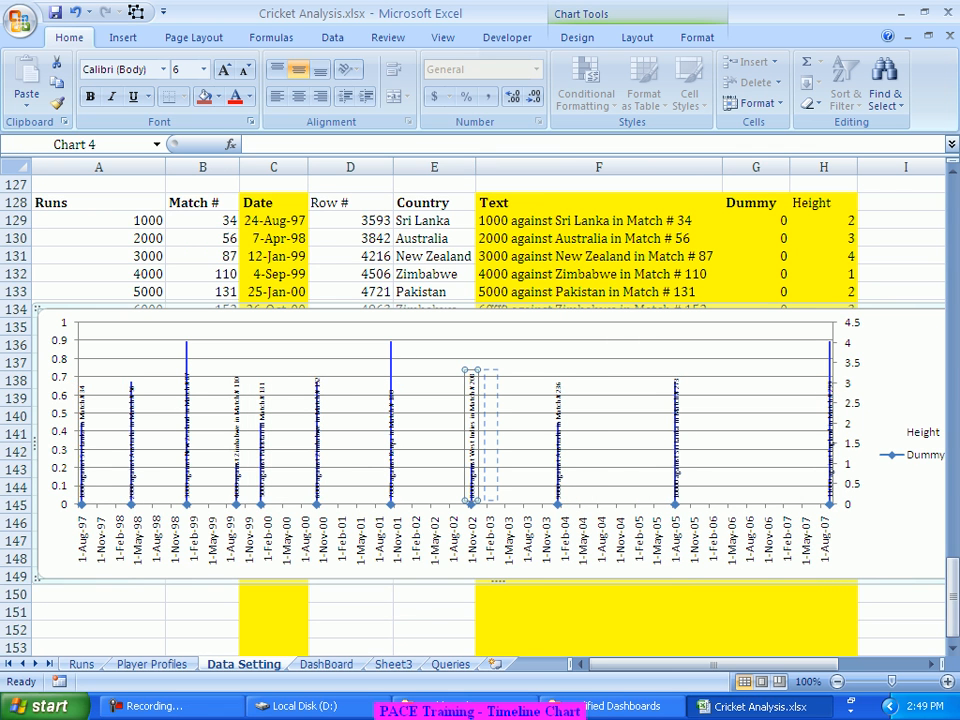
{"action": "left_click_drag", "start_coordinate": [472, 400], "coordinate": [491, 400]}
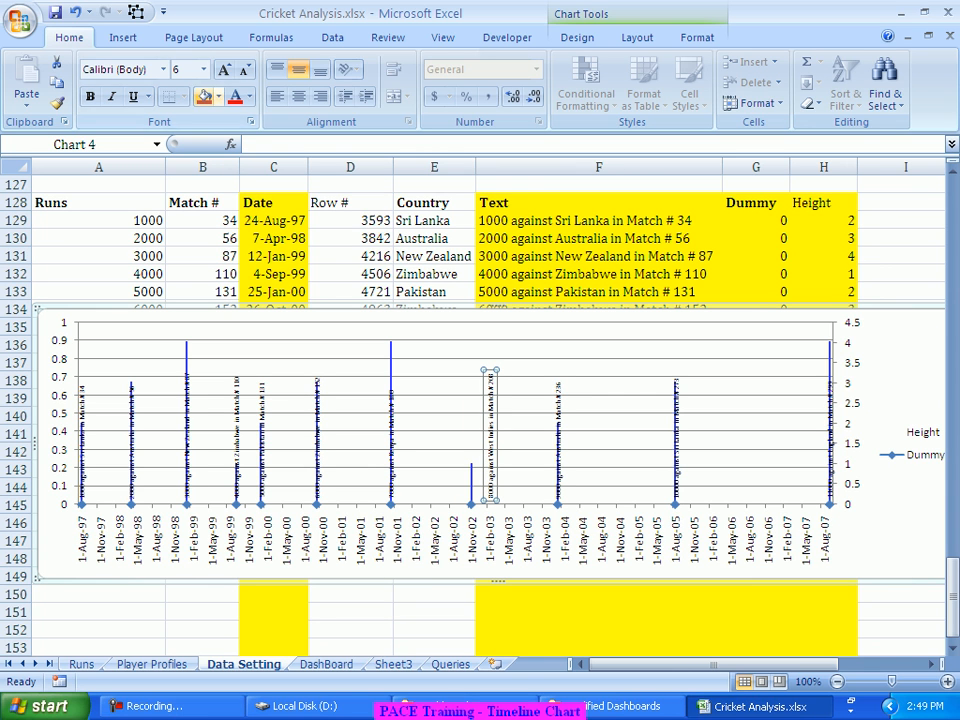
{"action": "left_click", "coordinate": [224, 69]}
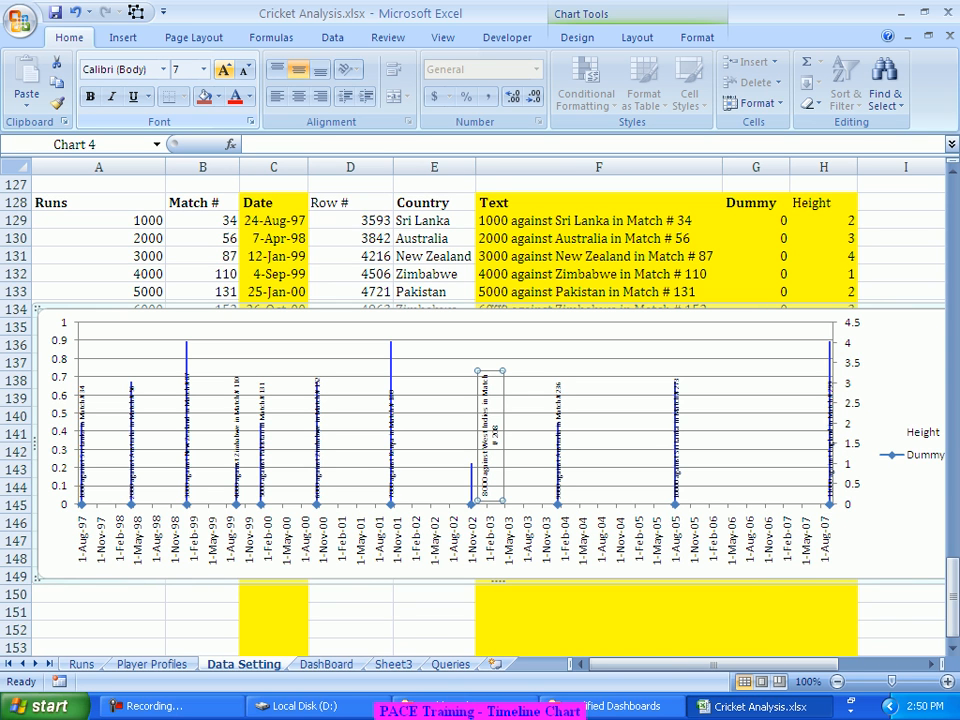
{"action": "left_click", "coordinate": [224, 69]}
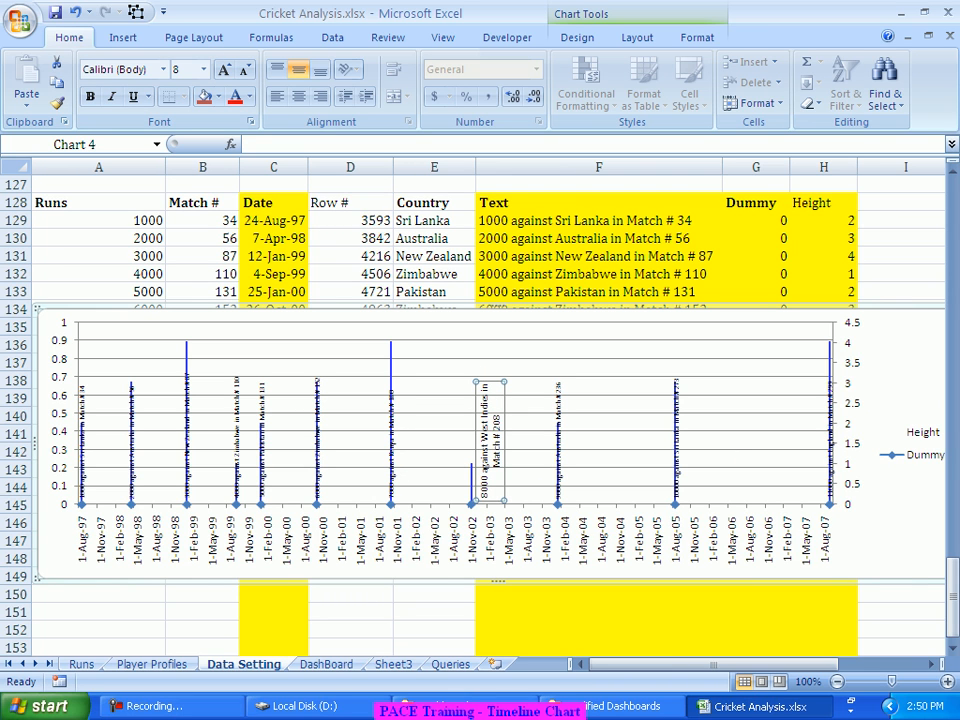
Step: Shift the 7000-run Kenya label to the right of its stem and enlarge its font to size 8
{"action": "left_click", "coordinate": [391, 445]}
{"action": "left_click_drag", "start_coordinate": [391, 445], "coordinate": [406, 445]}
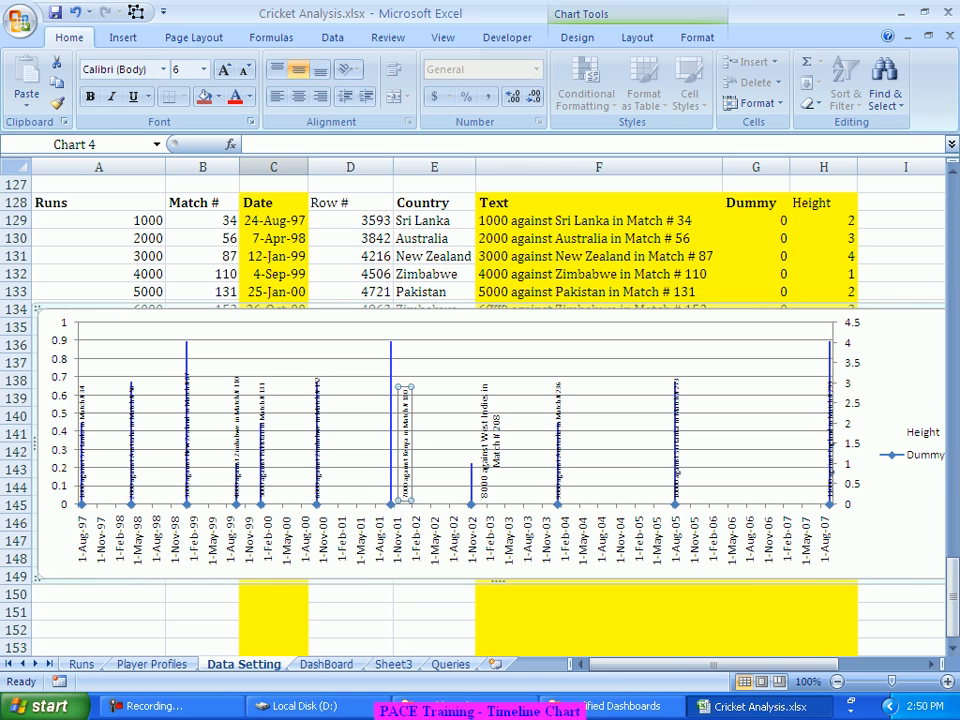
{"action": "left_click", "coordinate": [224, 69]}
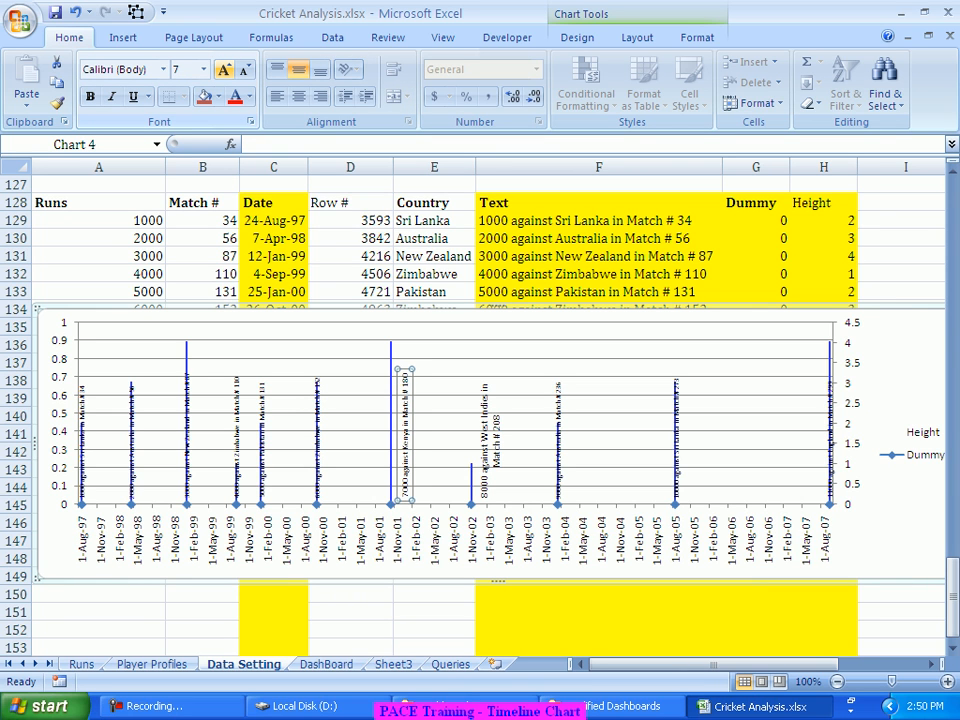
{"action": "left_click", "coordinate": [224, 69]}
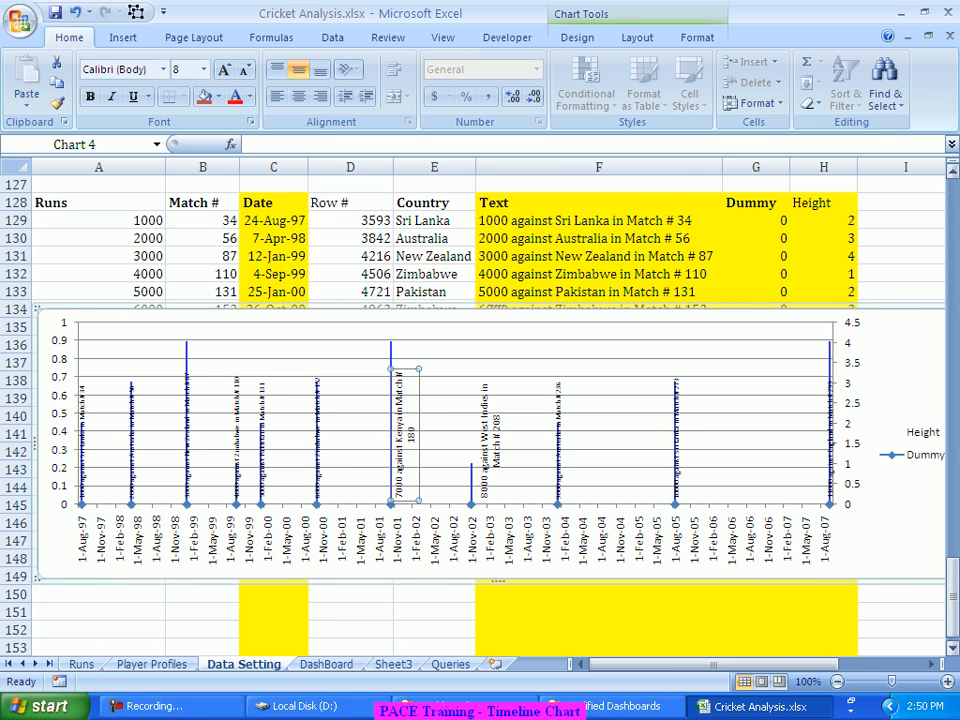
Step: Delete the timeline chart's legend and turn off all of the chart's data labels
{"action": "left_click", "coordinate": [912, 442]}
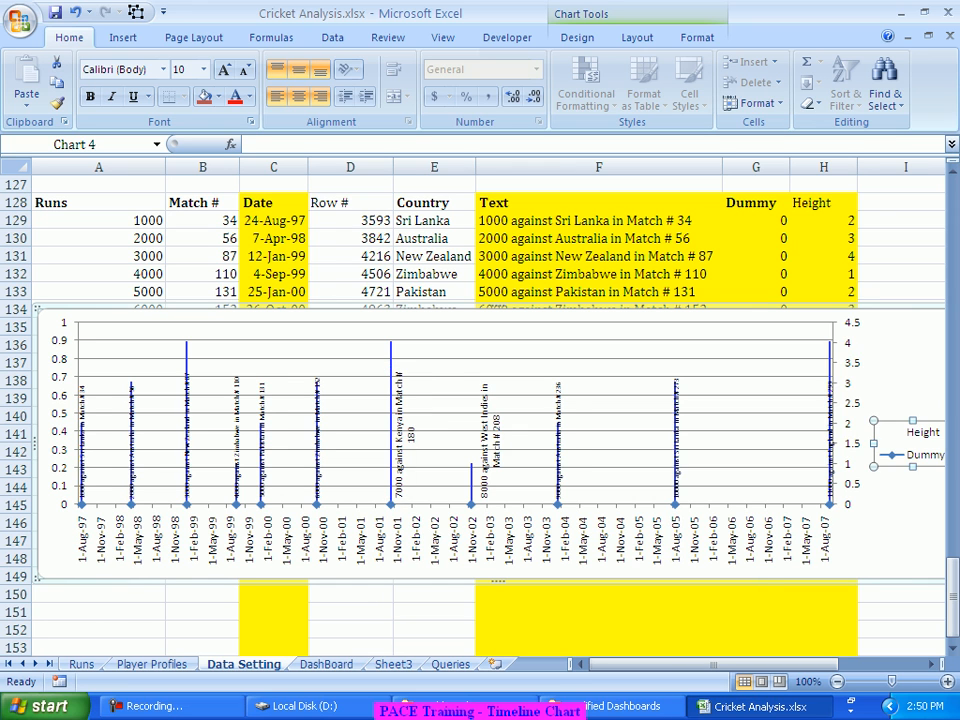
{"action": "key", "text": "Delete"}
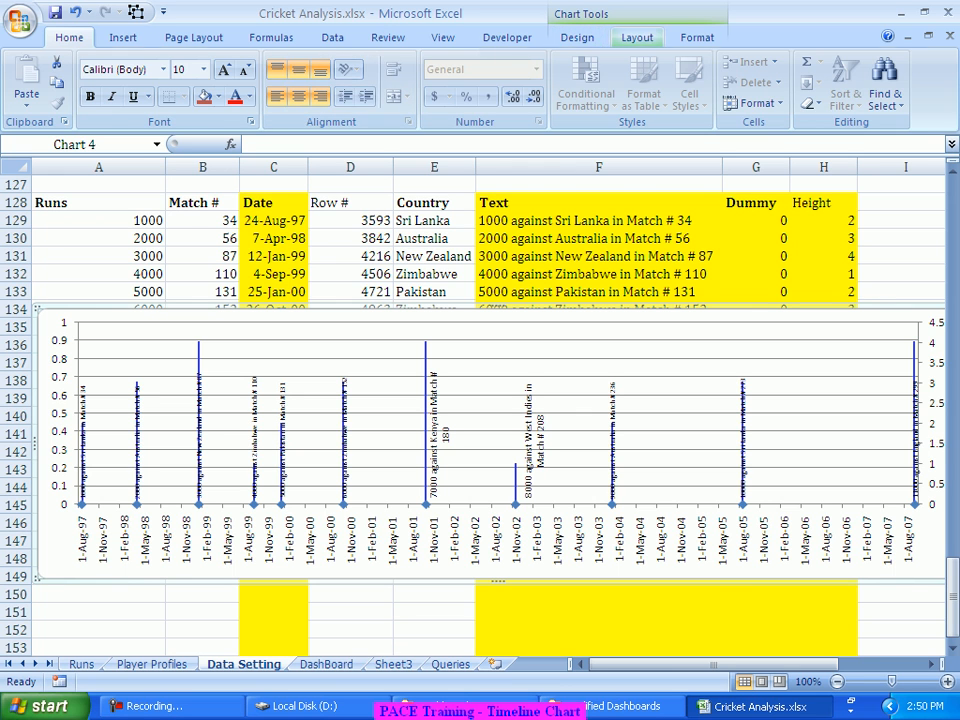
{"action": "left_click", "coordinate": [637, 37]}
{"action": "left_click", "coordinate": [420, 90]}
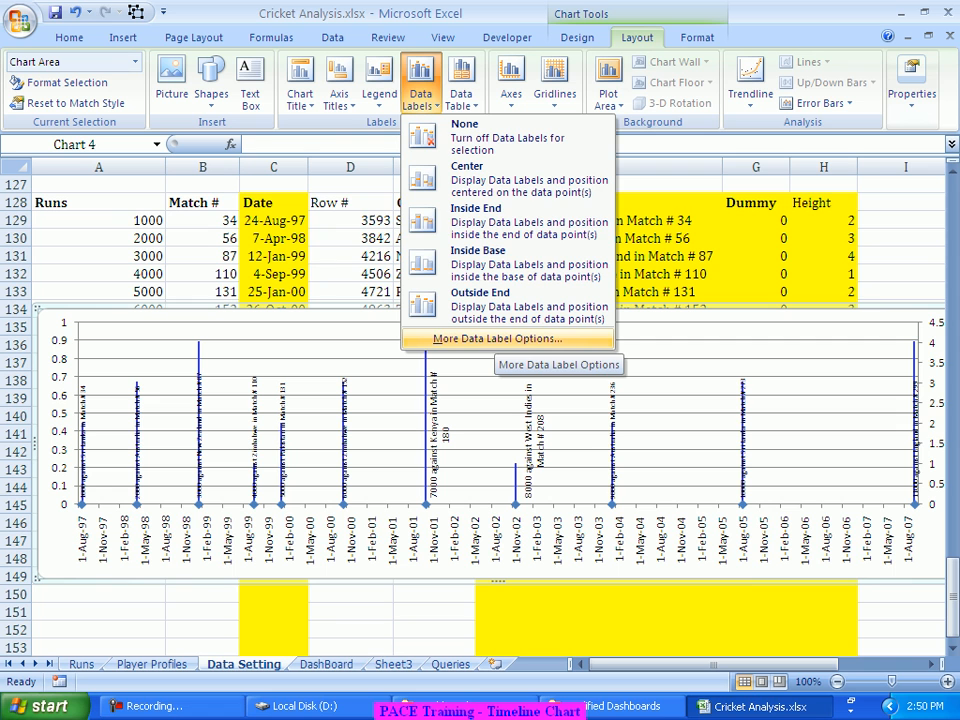
{"action": "left_click", "coordinate": [522, 121]}
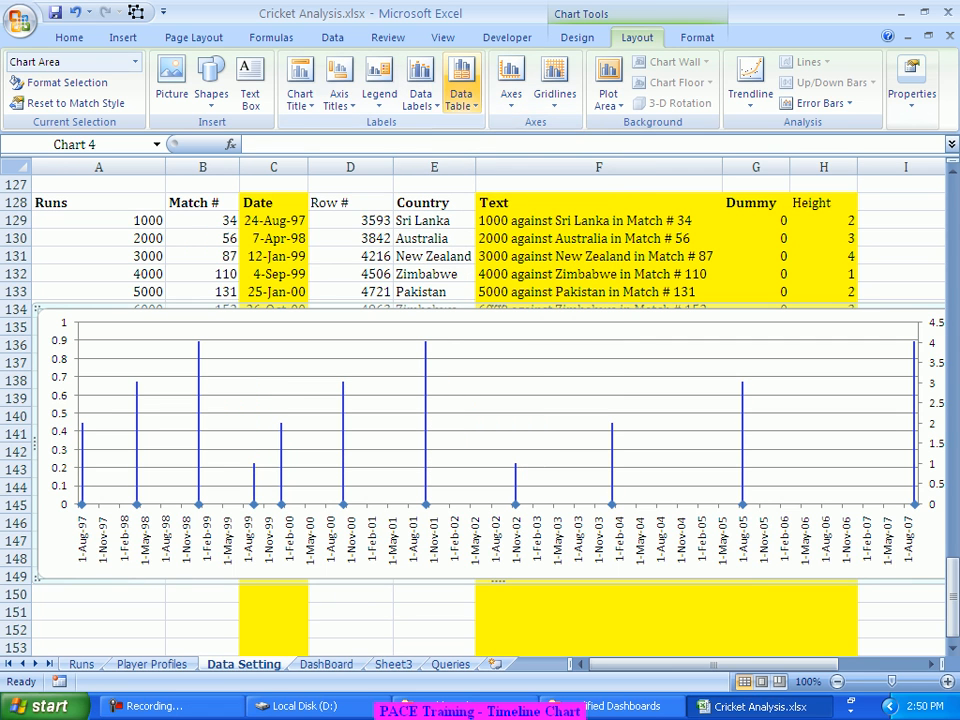
Step: Add data labels to the chart again, with the Height labels showing Category Name instead of Value at Outside End
{"action": "left_click", "coordinate": [420, 85]}
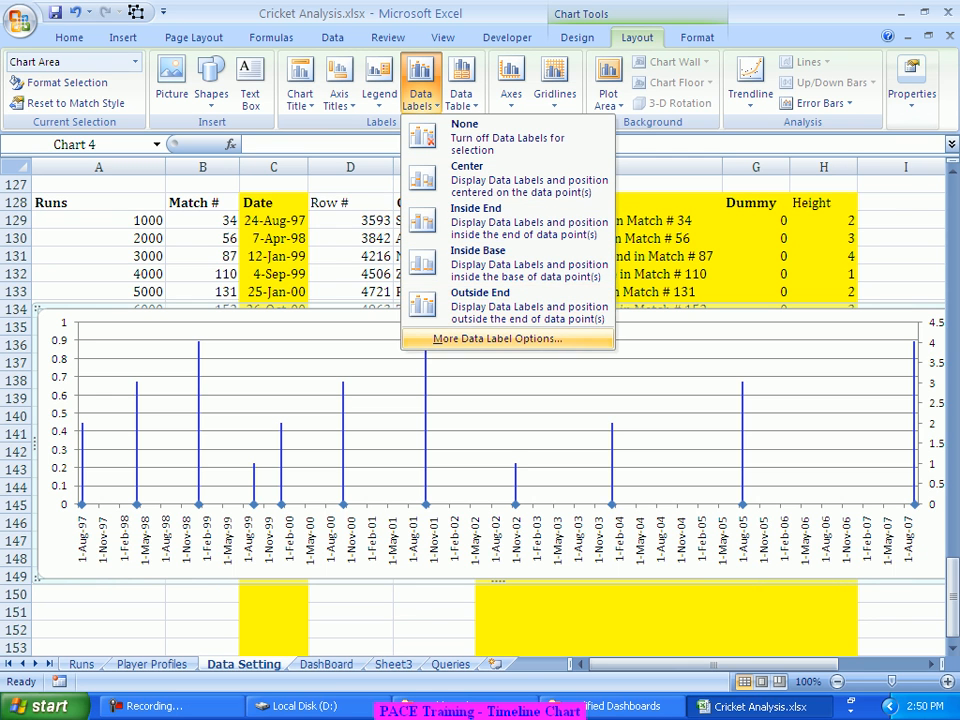
{"action": "left_click", "coordinate": [497, 338]}
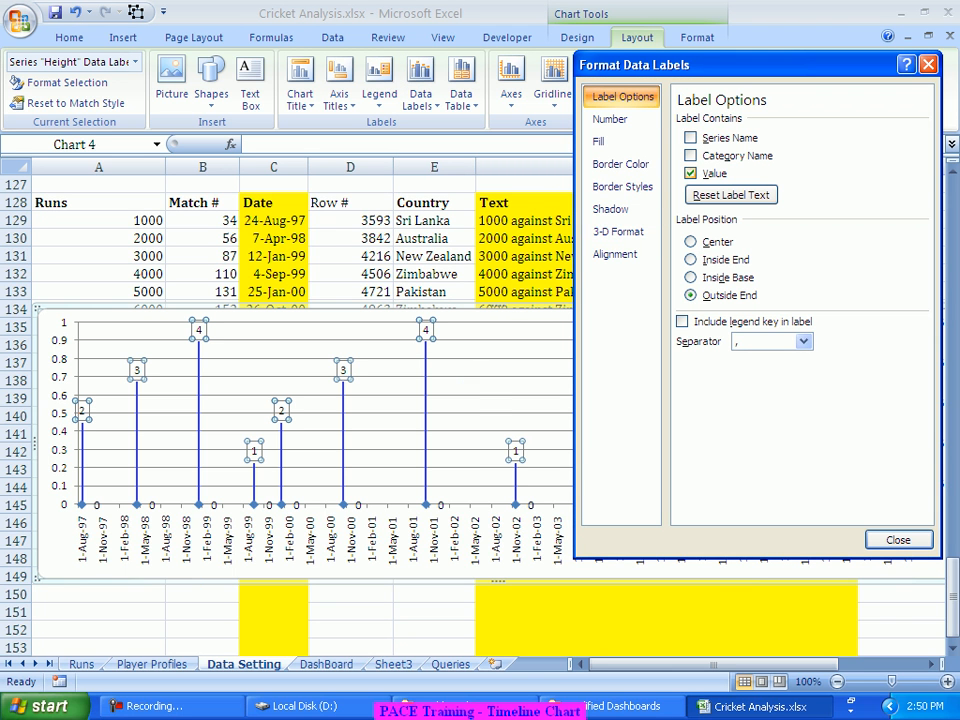
{"action": "left_click", "coordinate": [690, 173]}
{"action": "left_click", "coordinate": [690, 155]}
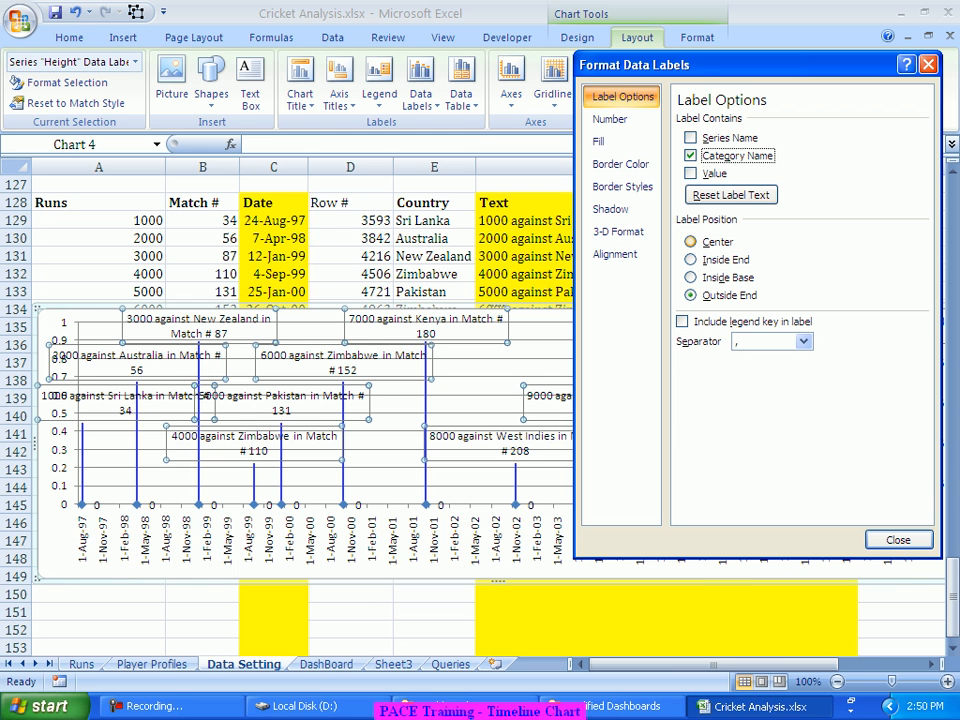
{"action": "left_click", "coordinate": [691, 242]}
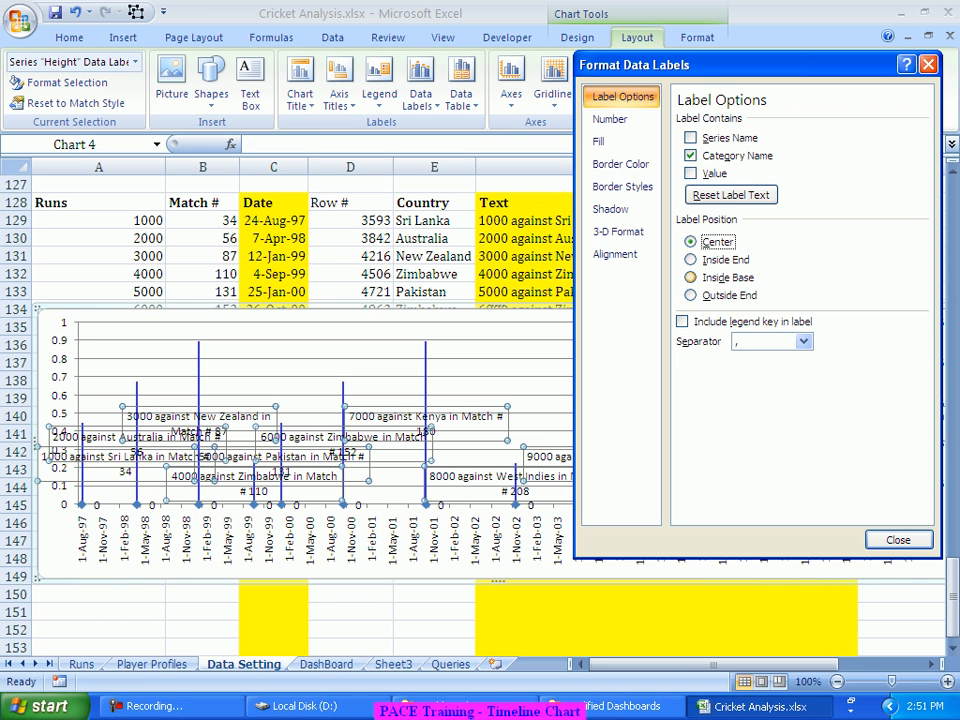
{"action": "left_click", "coordinate": [690, 295]}
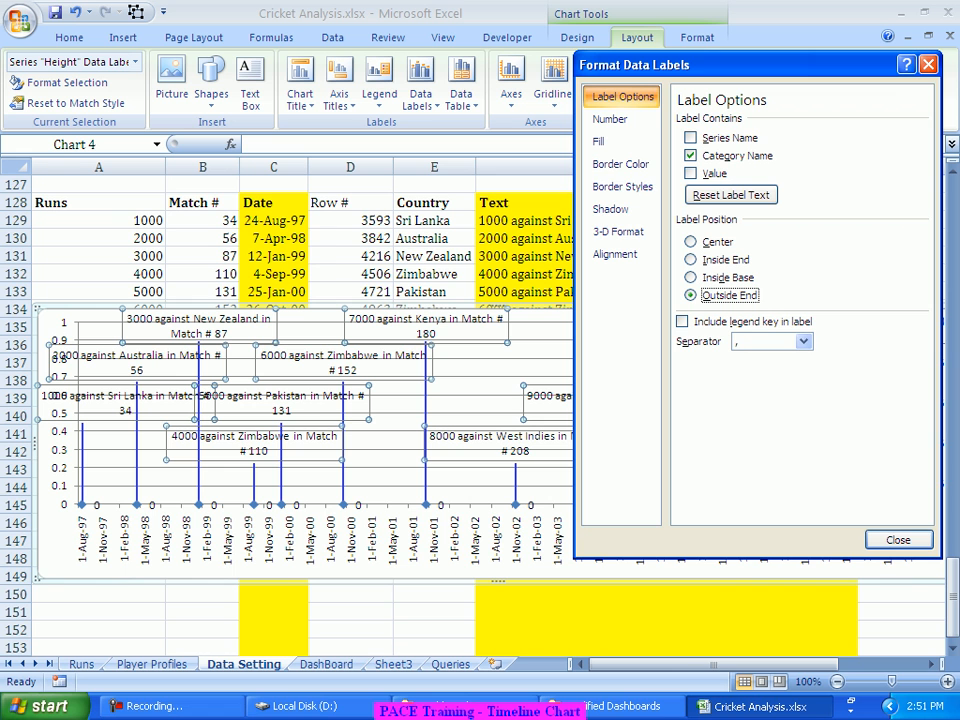
{"action": "left_click", "coordinate": [898, 540]}
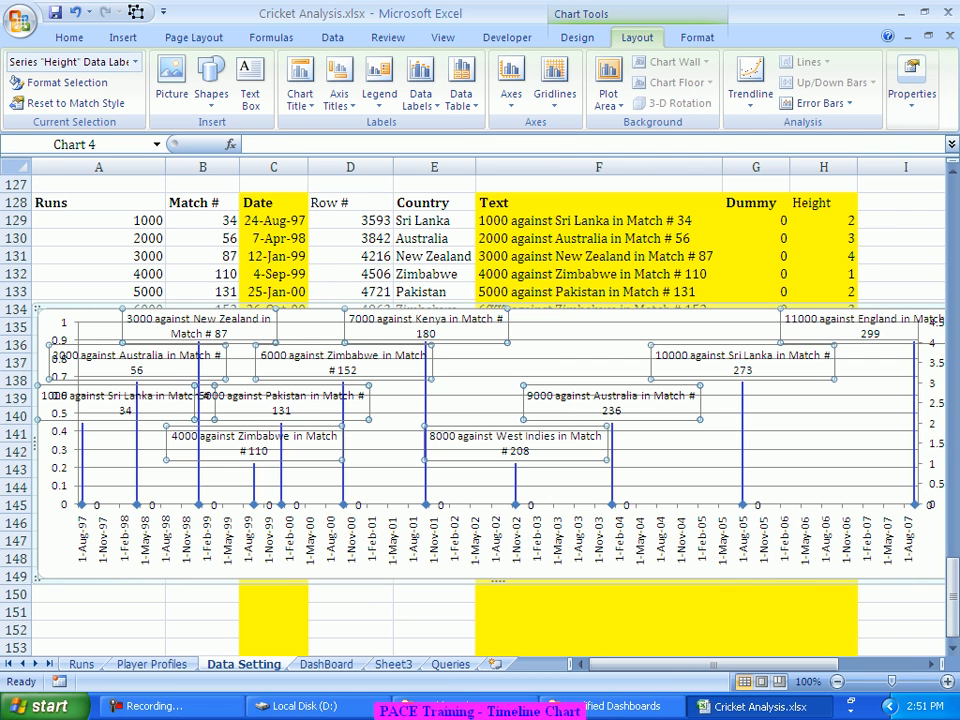
Step: Format the Height series' milestone labels in Cambria at font size 7
{"action": "left_click", "coordinate": [69, 38]}
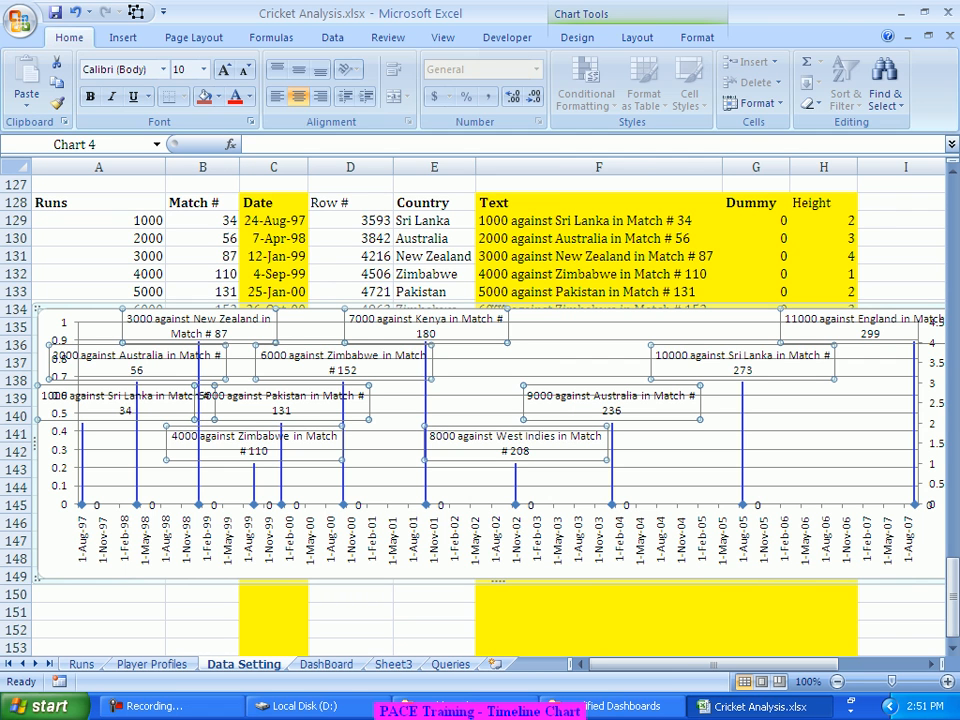
{"action": "left_click", "coordinate": [245, 70]}
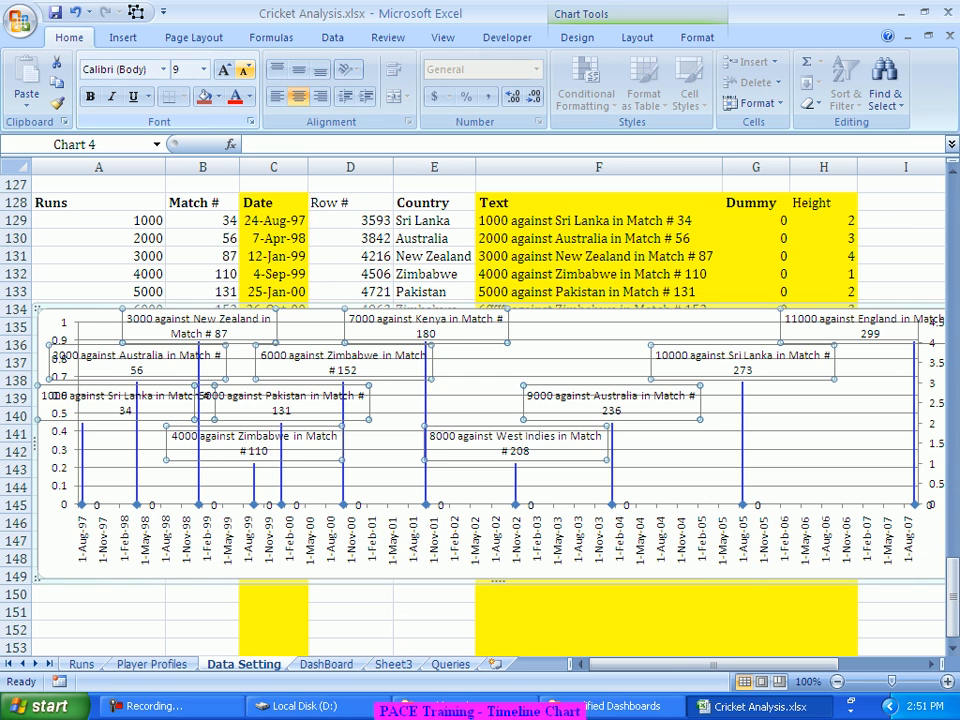
{"action": "left_click", "coordinate": [245, 70]}
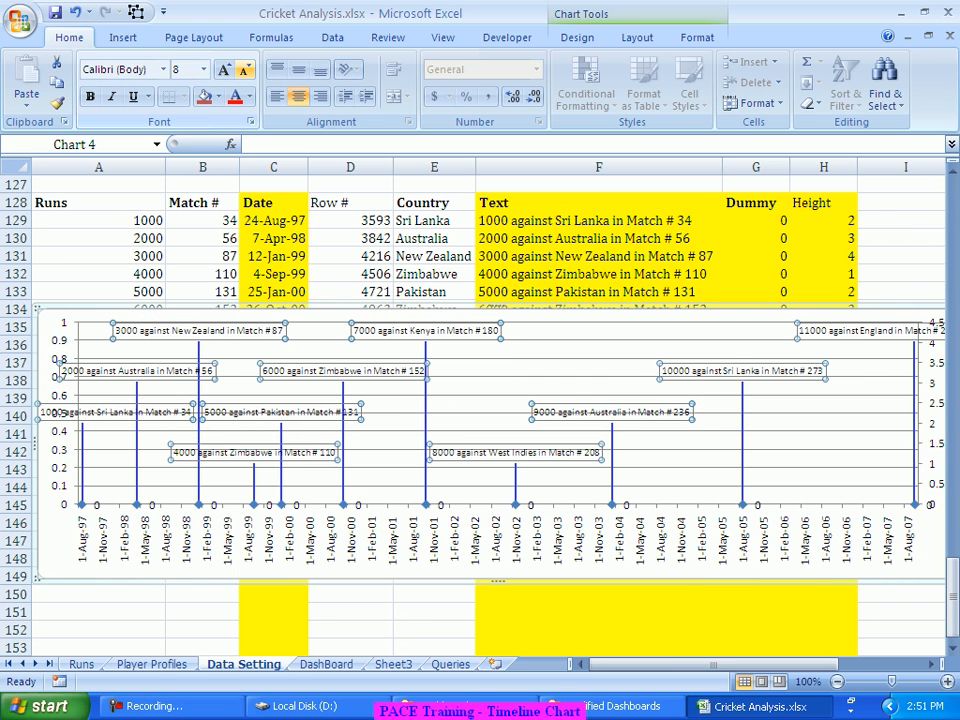
{"action": "left_click", "coordinate": [245, 70]}
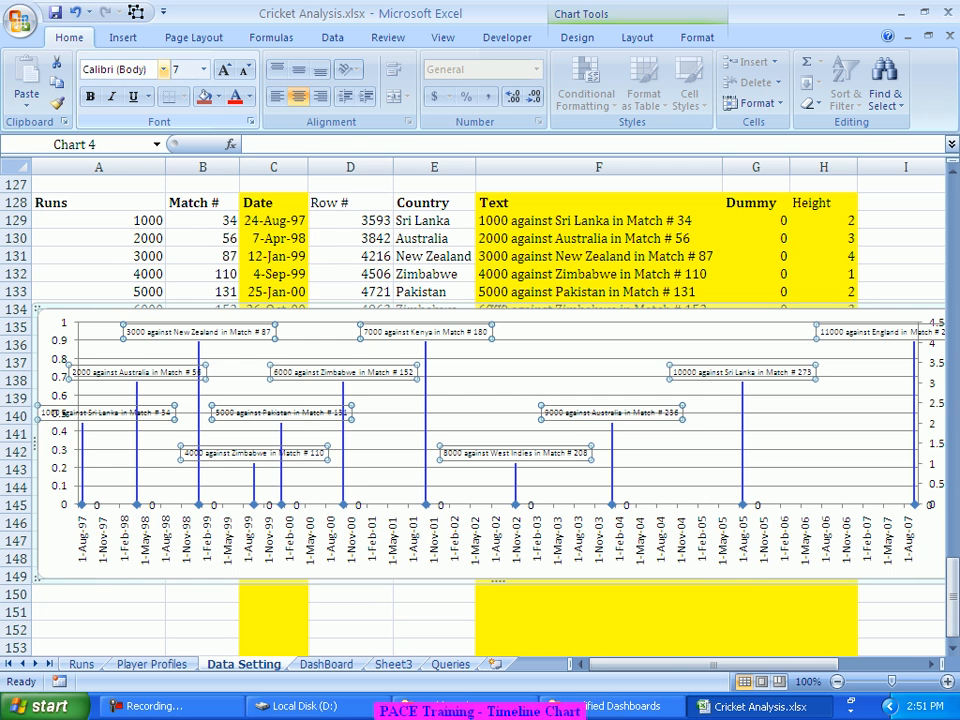
{"action": "left_click", "coordinate": [163, 69]}
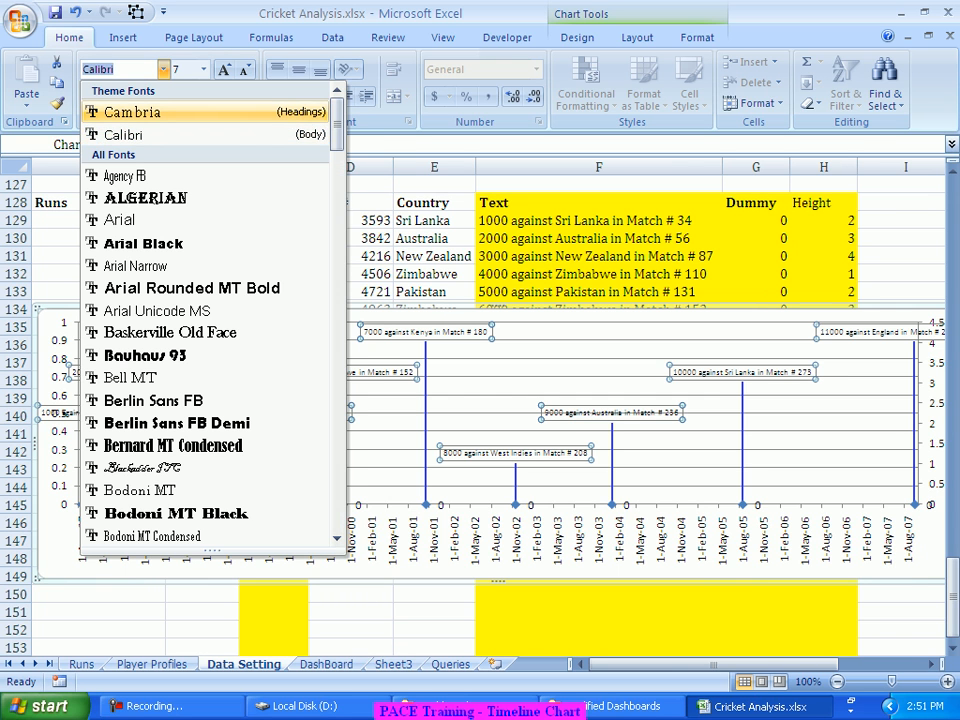
{"action": "left_click", "coordinate": [132, 112]}
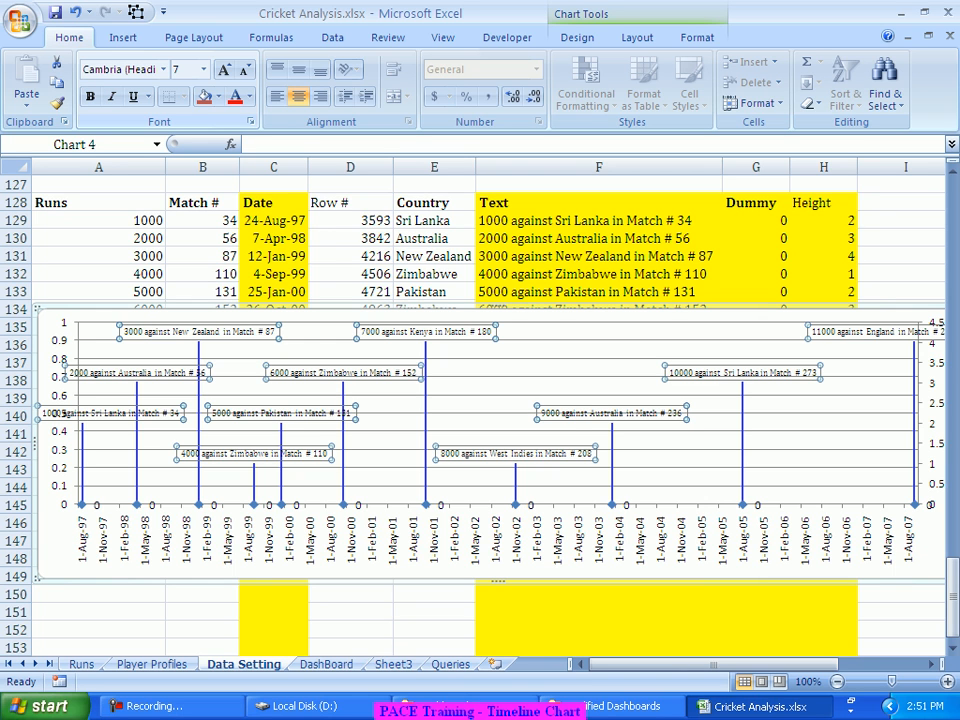
{"action": "left_click", "coordinate": [244, 69]}
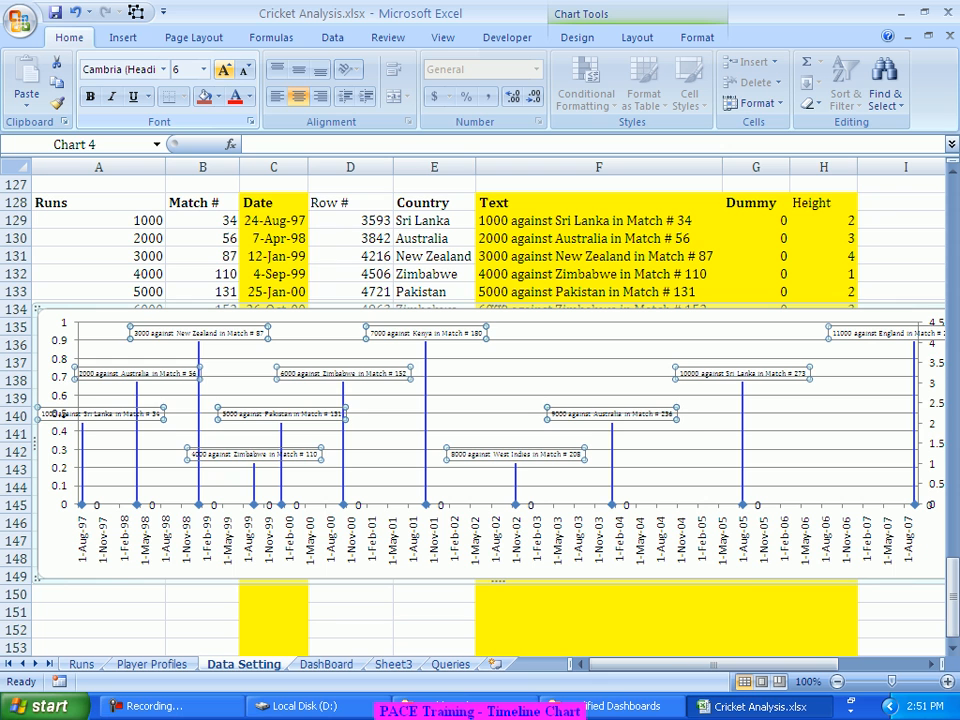
{"action": "left_click", "coordinate": [224, 69]}
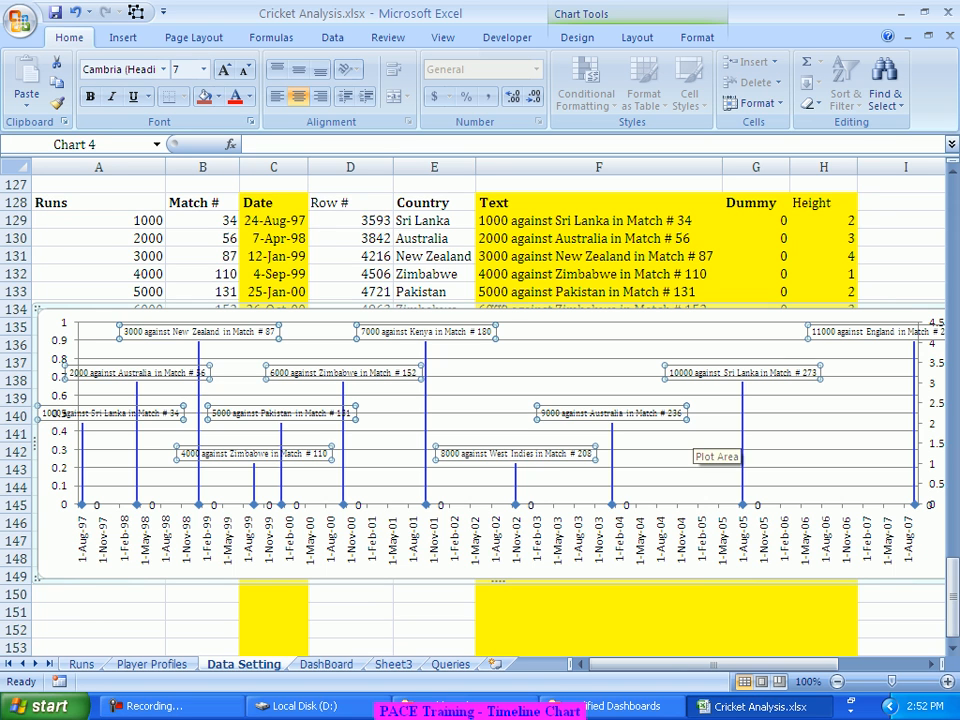
{"action": "left_click", "coordinate": [540, 345]}
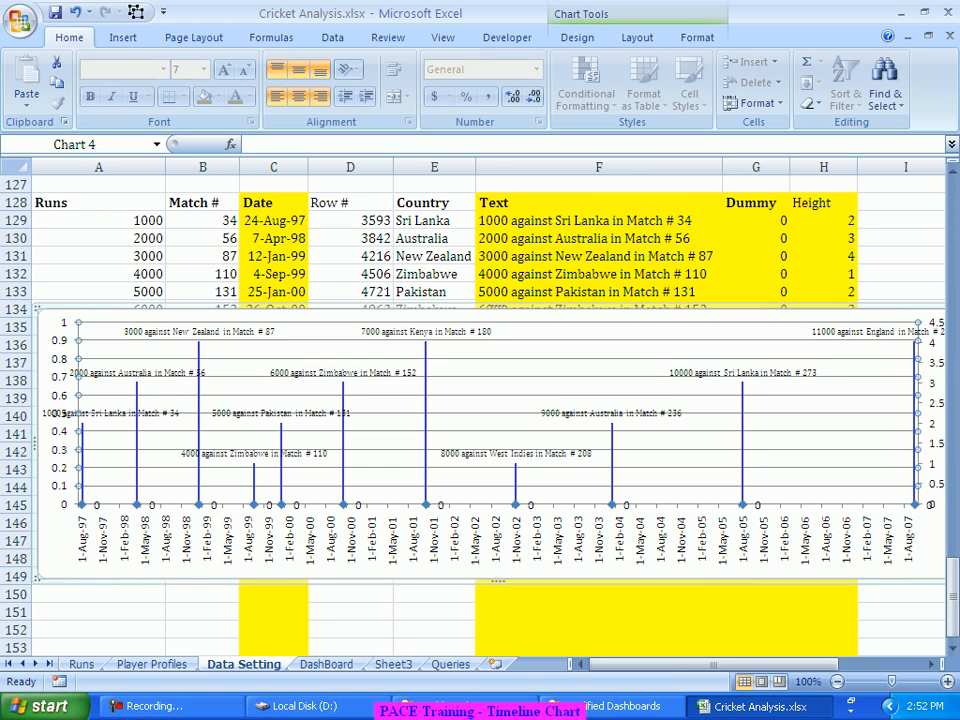
Step: Delete the horizontal gridlines and the date axis from the timeline chart
{"action": "key", "text": "Delete"}
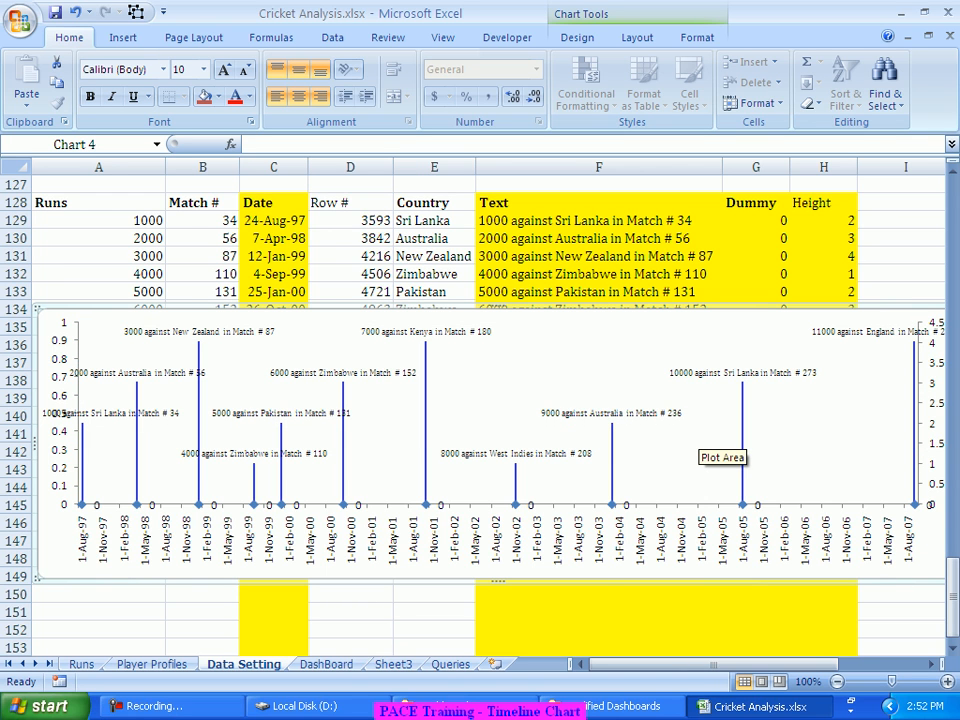
{"action": "left_click", "coordinate": [702, 538]}
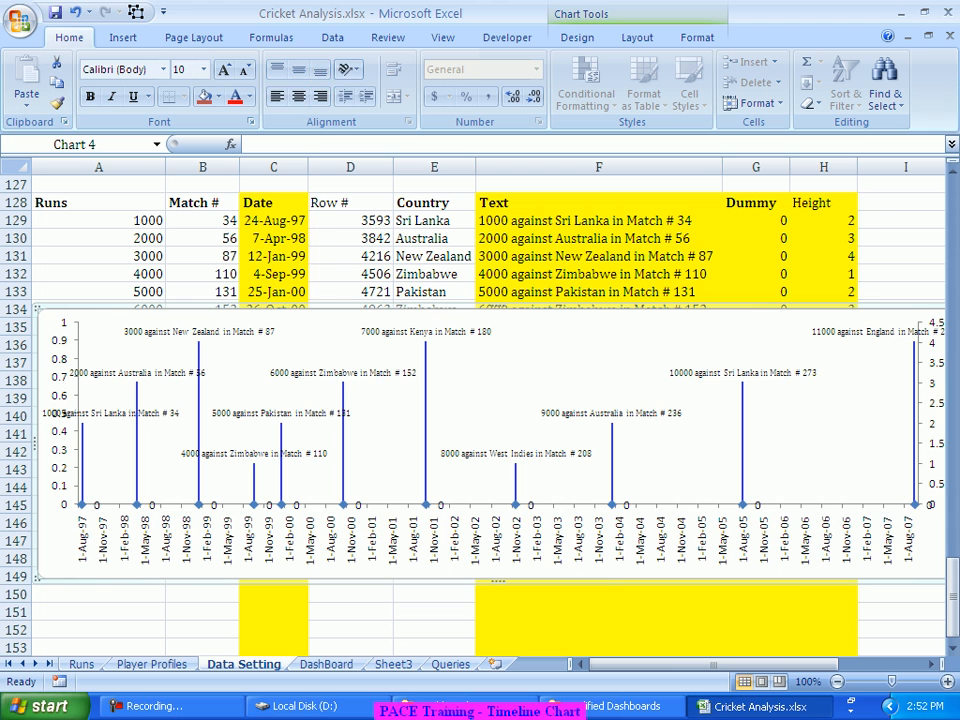
{"action": "key", "text": "Delete"}
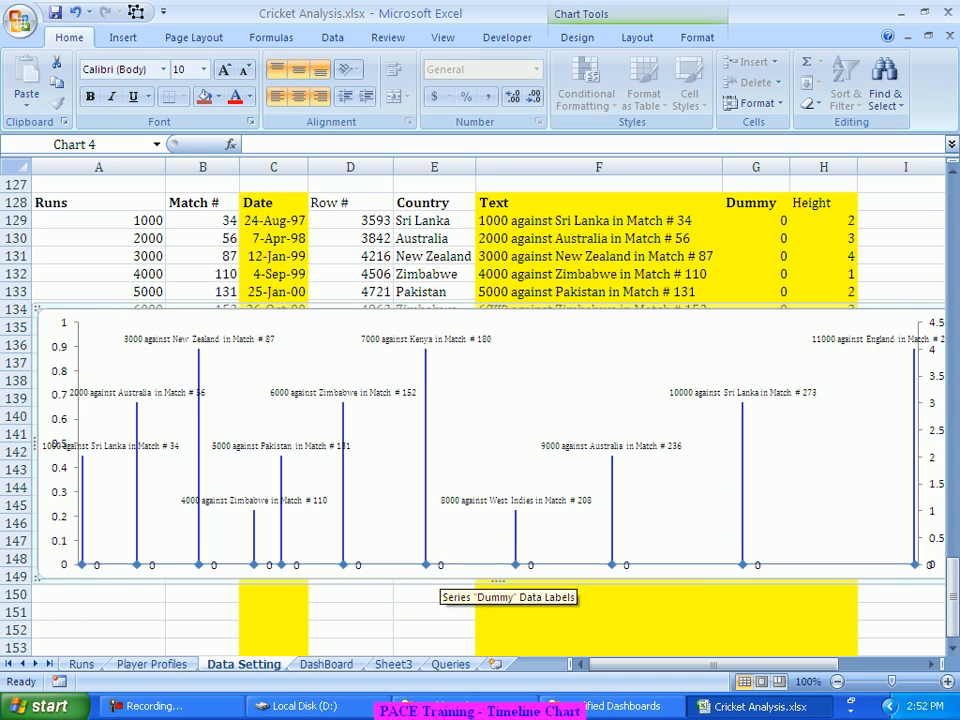
Step: Turn off the data labels of the Dummy series along the chart's baseline
{"action": "left_click", "coordinate": [199, 565]}
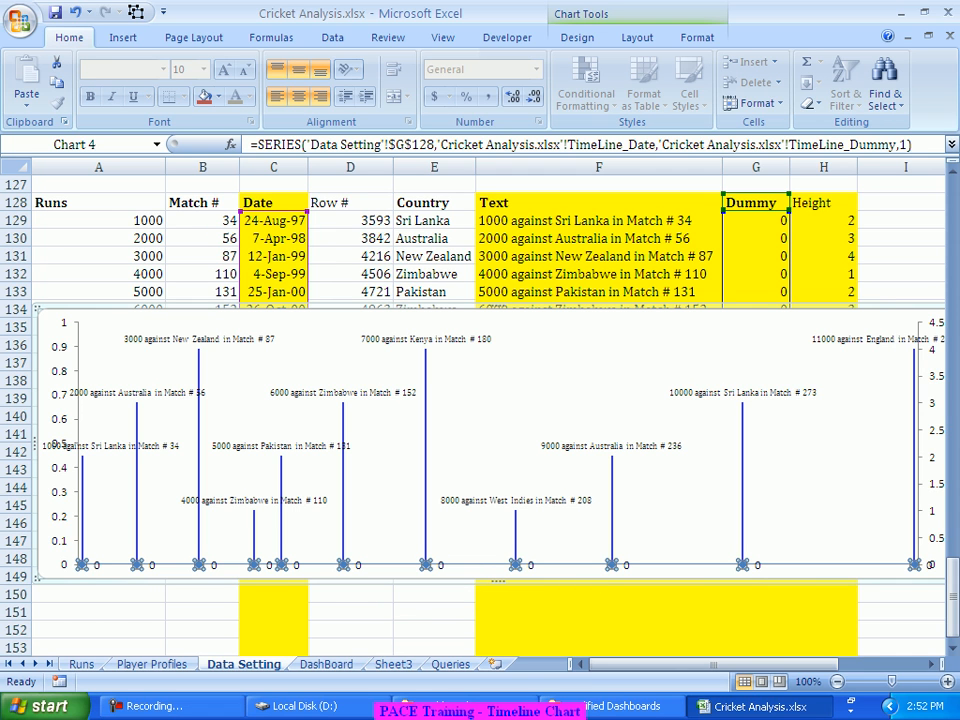
{"action": "left_click", "coordinate": [637, 37]}
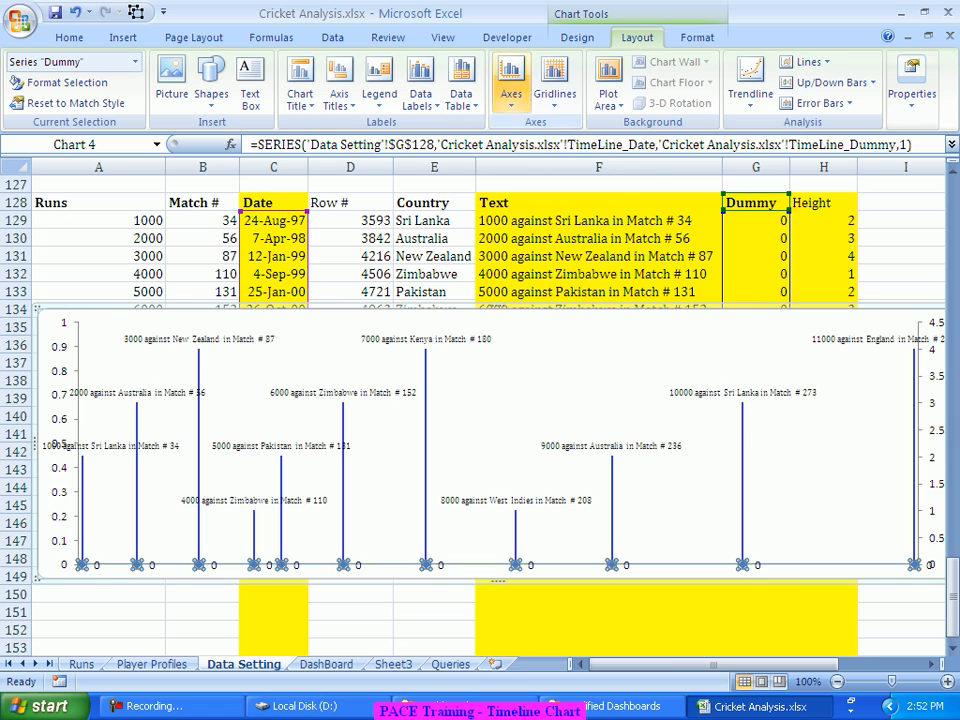
{"action": "left_click", "coordinate": [420, 95]}
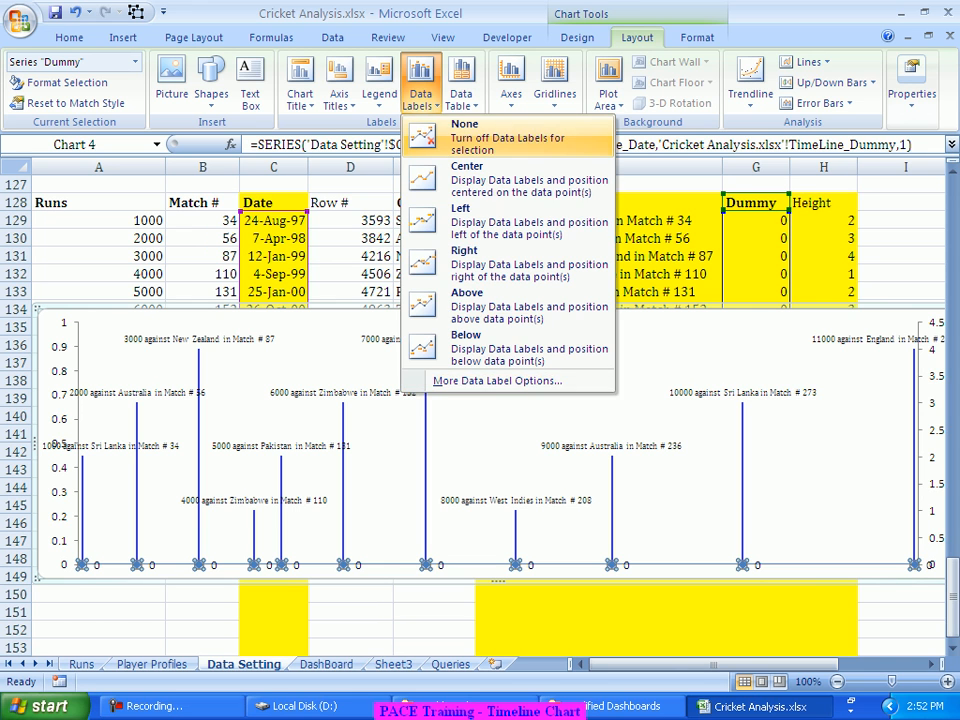
{"action": "left_click", "coordinate": [530, 127]}
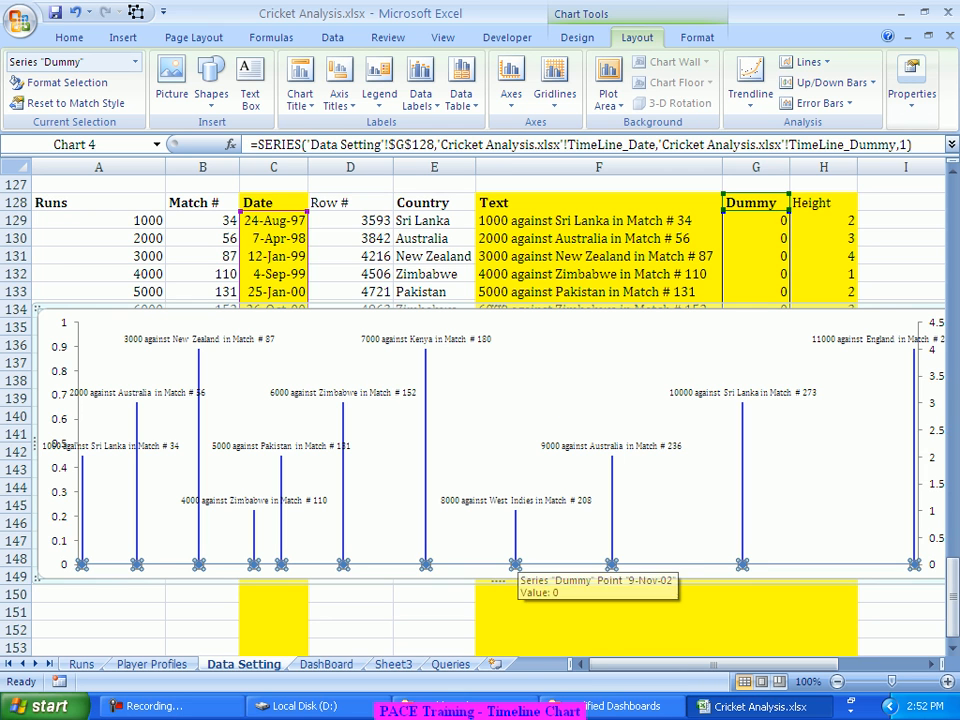
Step: Change the Dummy series' chart type to a plain Line without markers
{"action": "right_click", "coordinate": [516, 565]}
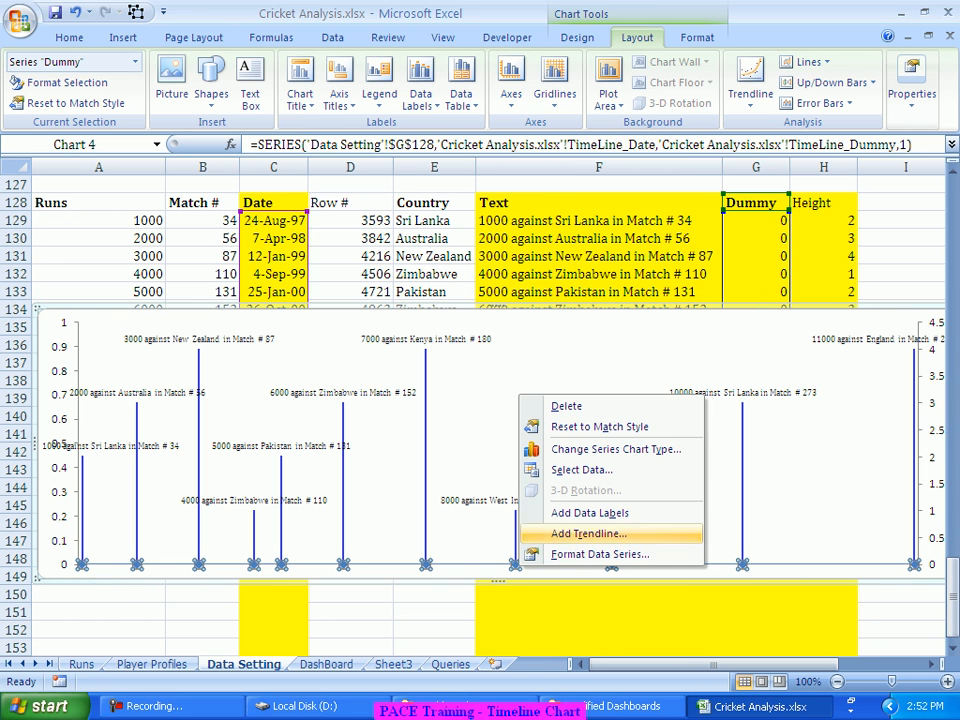
{"action": "left_click", "coordinate": [616, 449]}
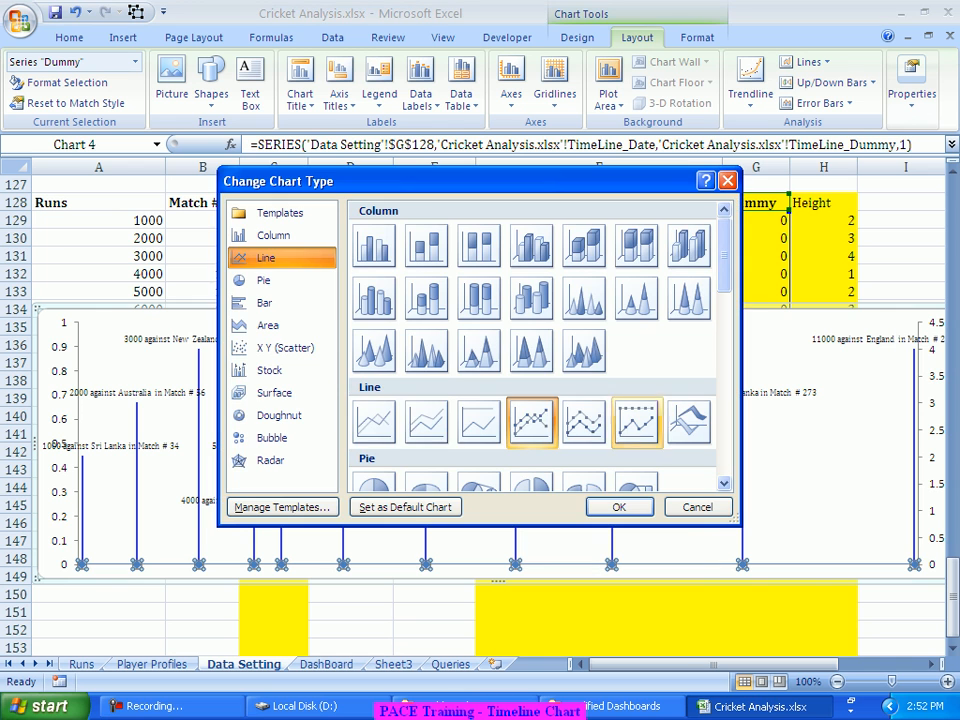
{"action": "left_click", "coordinate": [374, 420]}
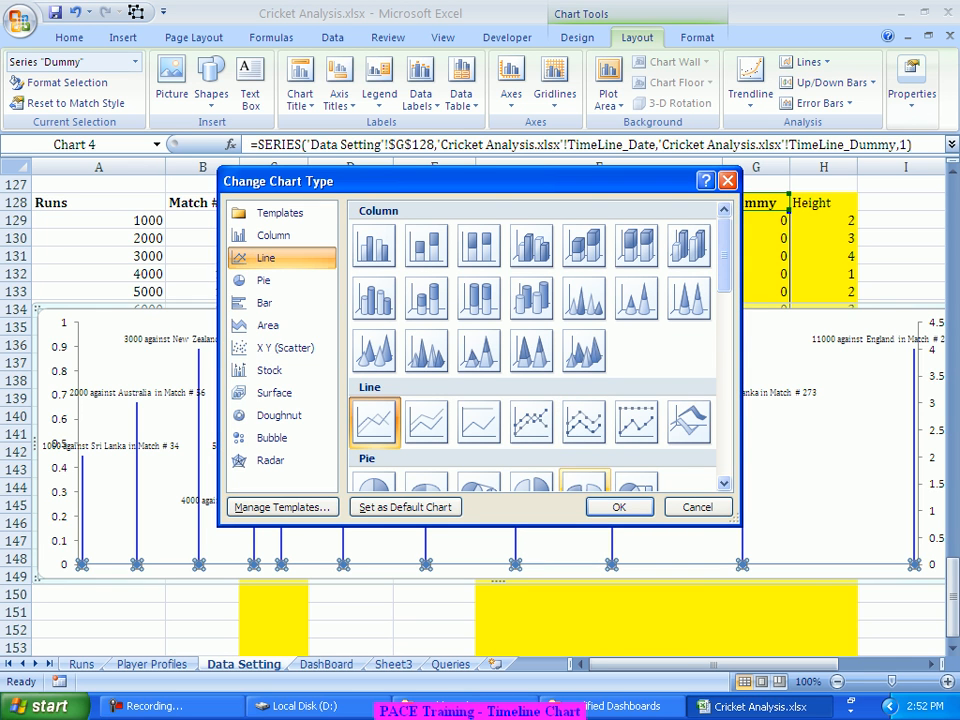
{"action": "left_click", "coordinate": [619, 507]}
{"action": "key", "text": "Escape"}
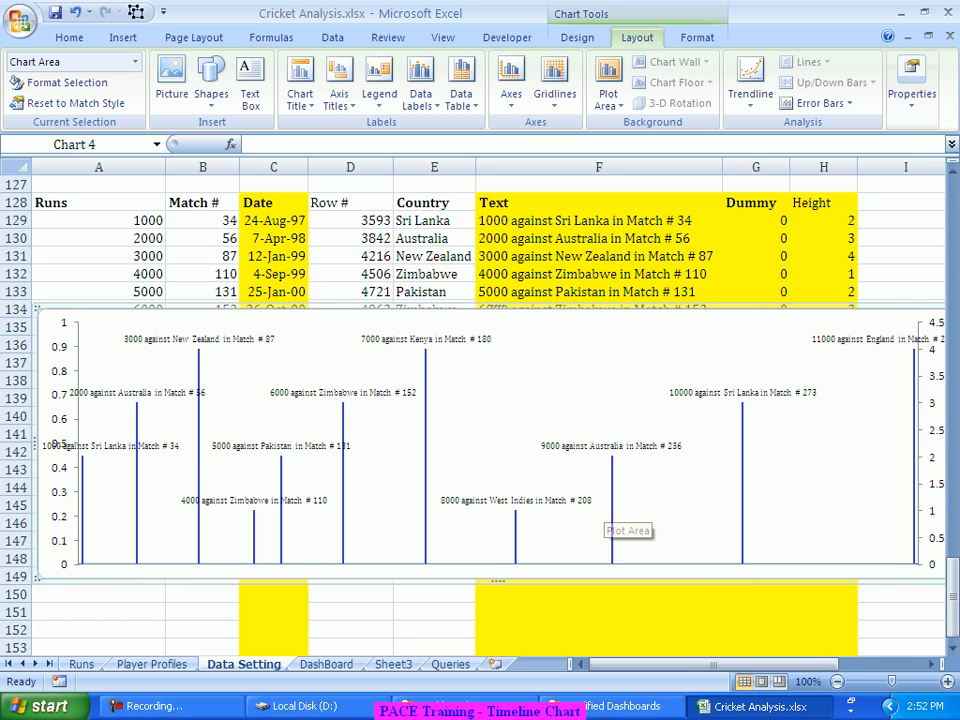
Step: Delete the primary and secondary vertical value axes from the timeline chart
{"action": "left_click", "coordinate": [62, 412]}
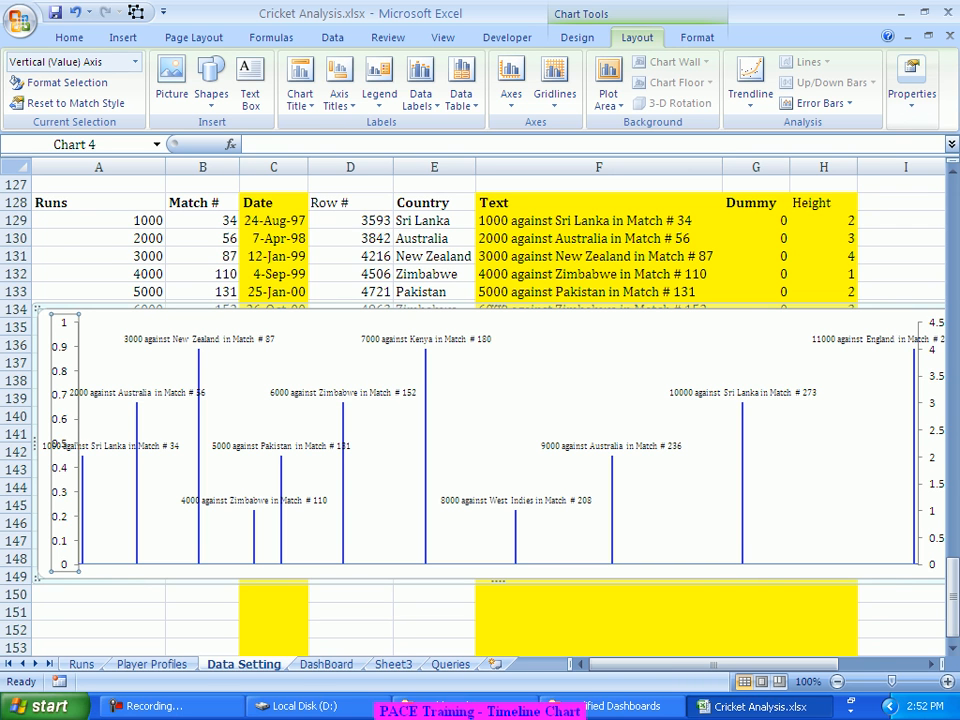
{"action": "key", "text": "Delete"}
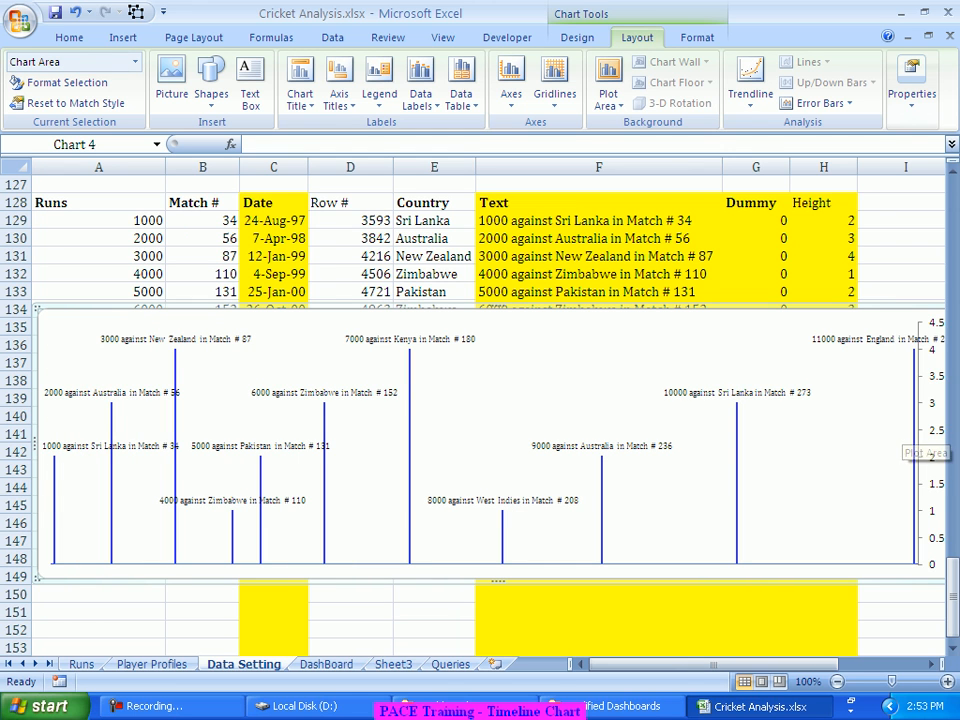
{"action": "left_click", "coordinate": [932, 430]}
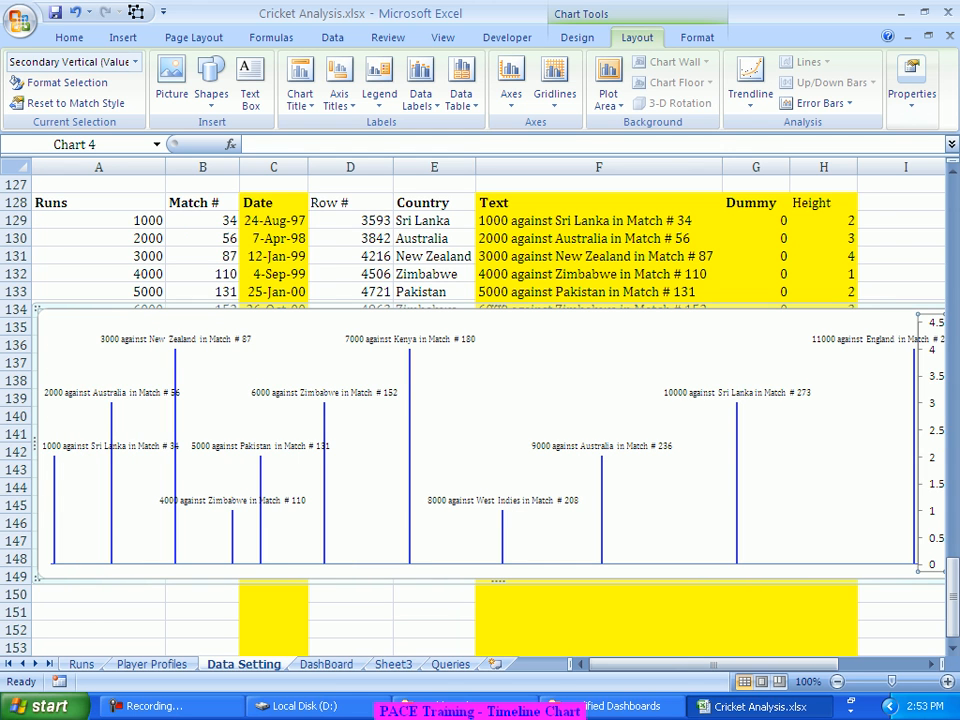
{"action": "key", "text": "Delete"}
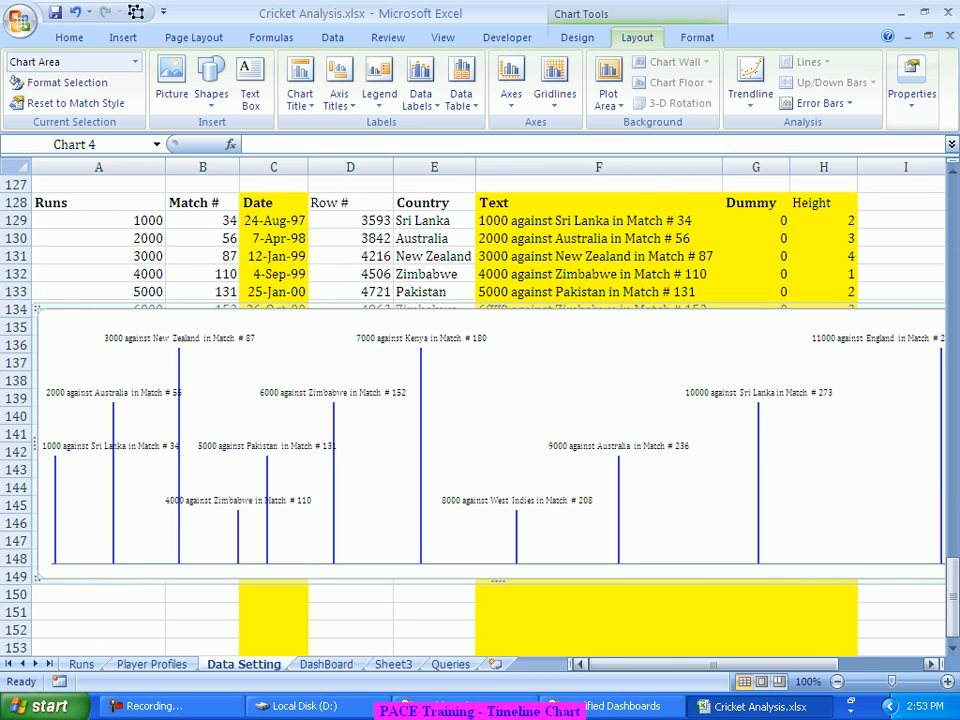
Step: Rotate all text of the Height series' data labels by 270° and enlarge their font to size 8
{"action": "mouse_move", "coordinate": [713, 664]}
{"action": "left_mouse_down"}
{"action": "mouse_move", "coordinate": [790, 664]}
{"action": "mouse_move", "coordinate": [713, 664]}
{"action": "left_mouse_up"}
{"action": "left_click", "coordinate": [420, 88]}
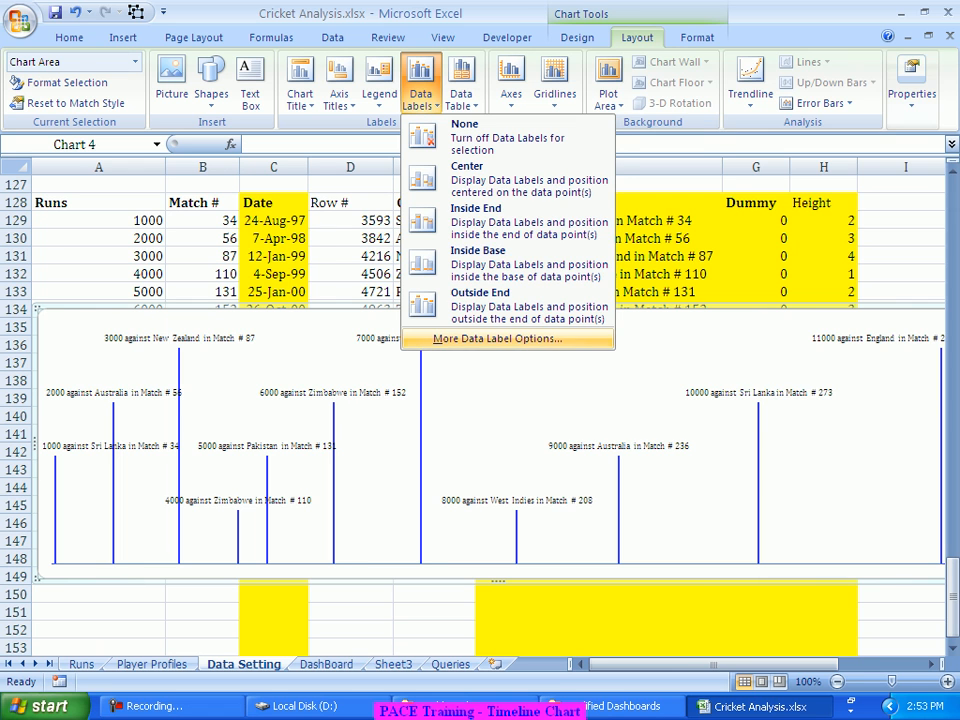
{"action": "left_click", "coordinate": [497, 338]}
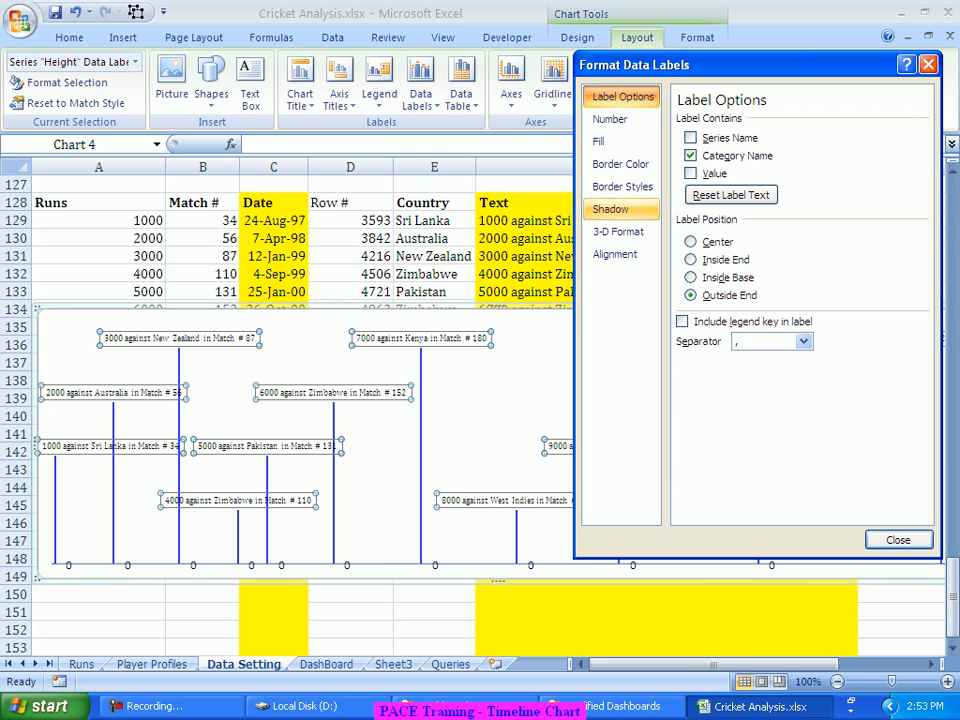
{"action": "left_click", "coordinate": [616, 254]}
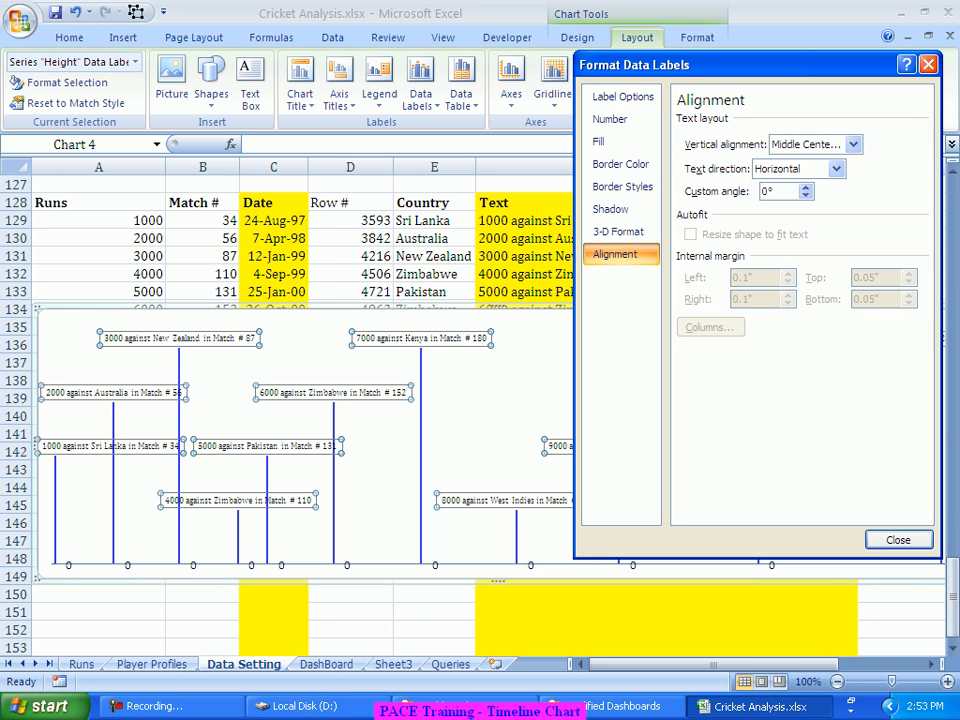
{"action": "left_click", "coordinate": [837, 169]}
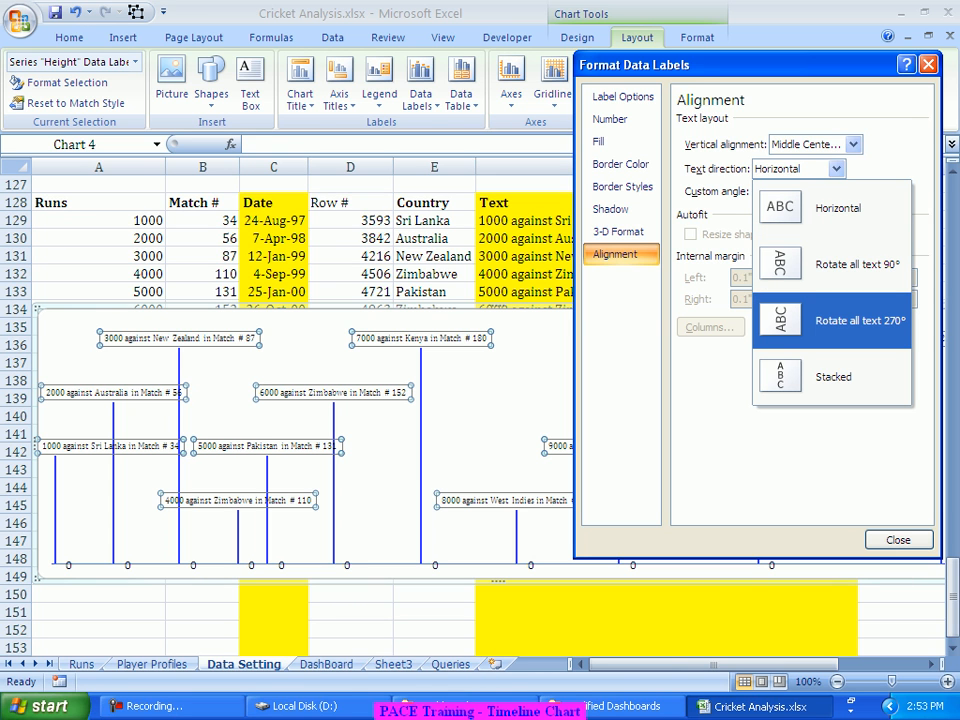
{"action": "left_click", "coordinate": [831, 320]}
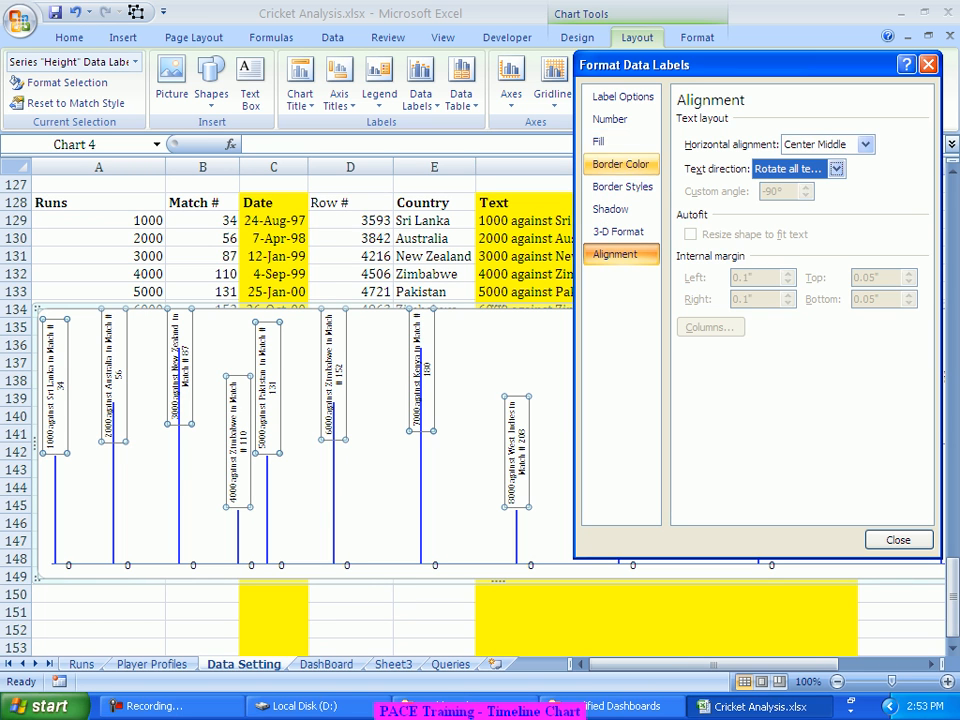
{"action": "key", "text": "Escape"}
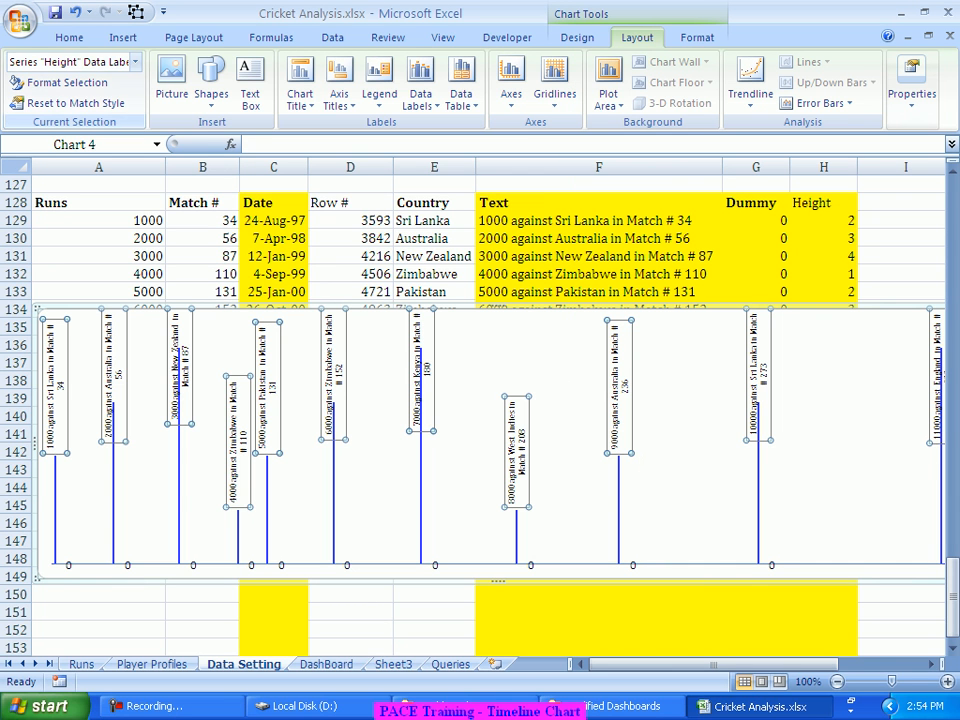
{"action": "left_click", "coordinate": [69, 37]}
{"action": "left_click", "coordinate": [224, 69]}
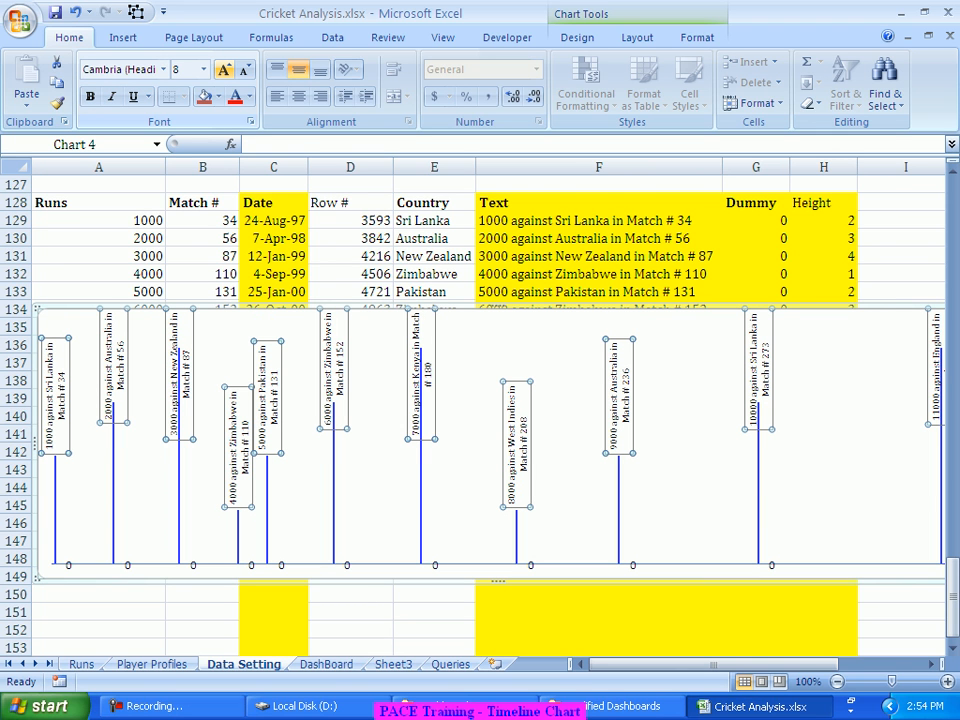
Step: Remove the zero-value data labels of the Dummy series from the chart's baseline
{"action": "left_click", "coordinate": [460, 450]}
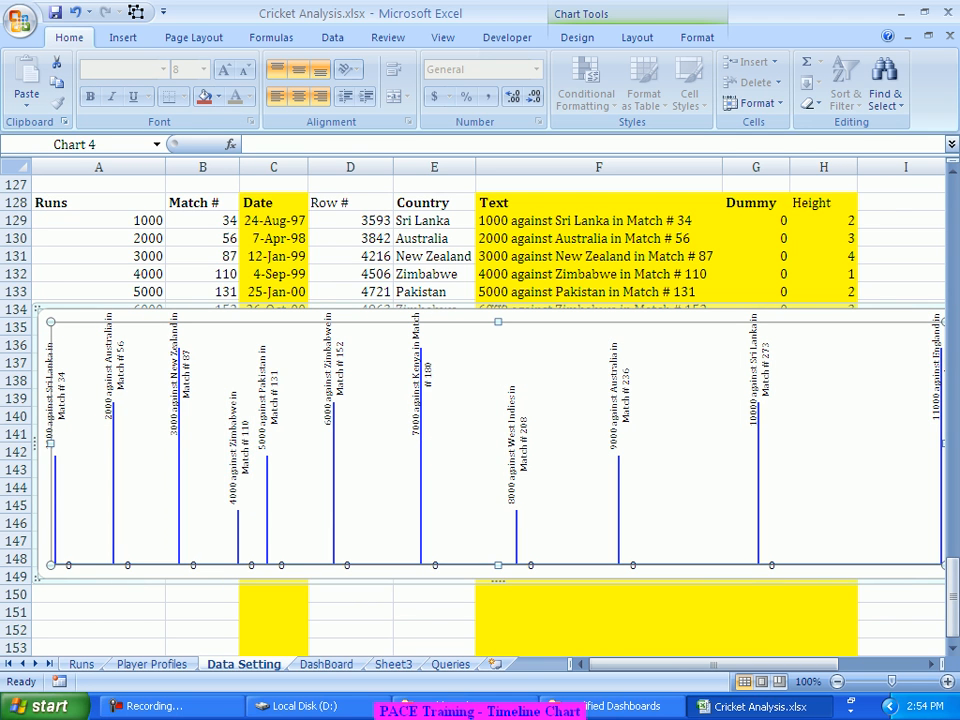
{"action": "left_click", "coordinate": [435, 566]}
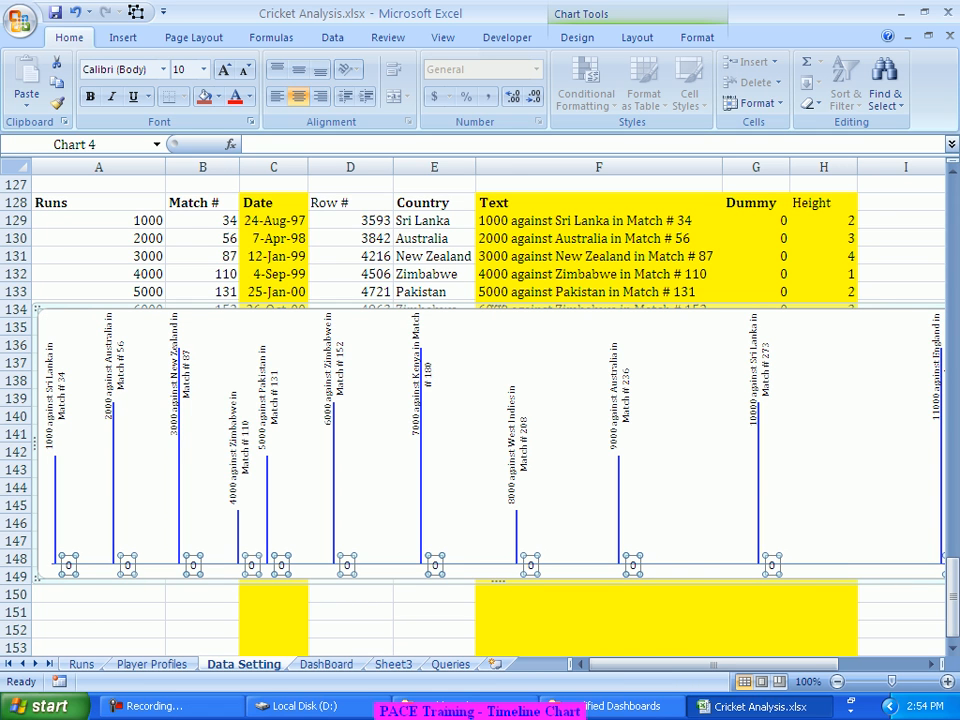
{"action": "left_click", "coordinate": [637, 37]}
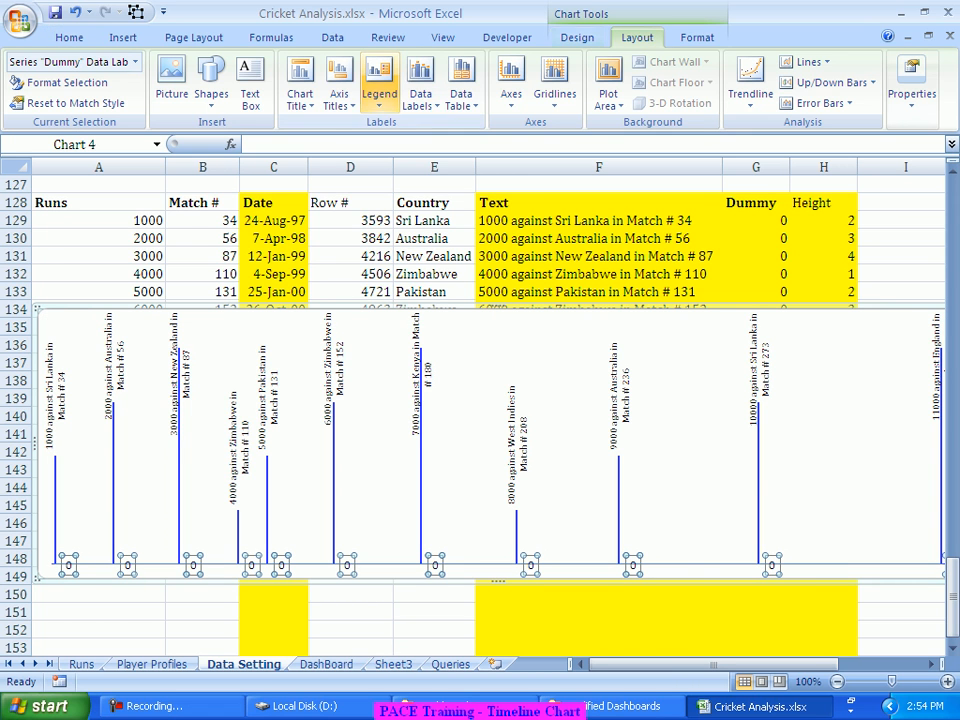
{"action": "left_click", "coordinate": [421, 88]}
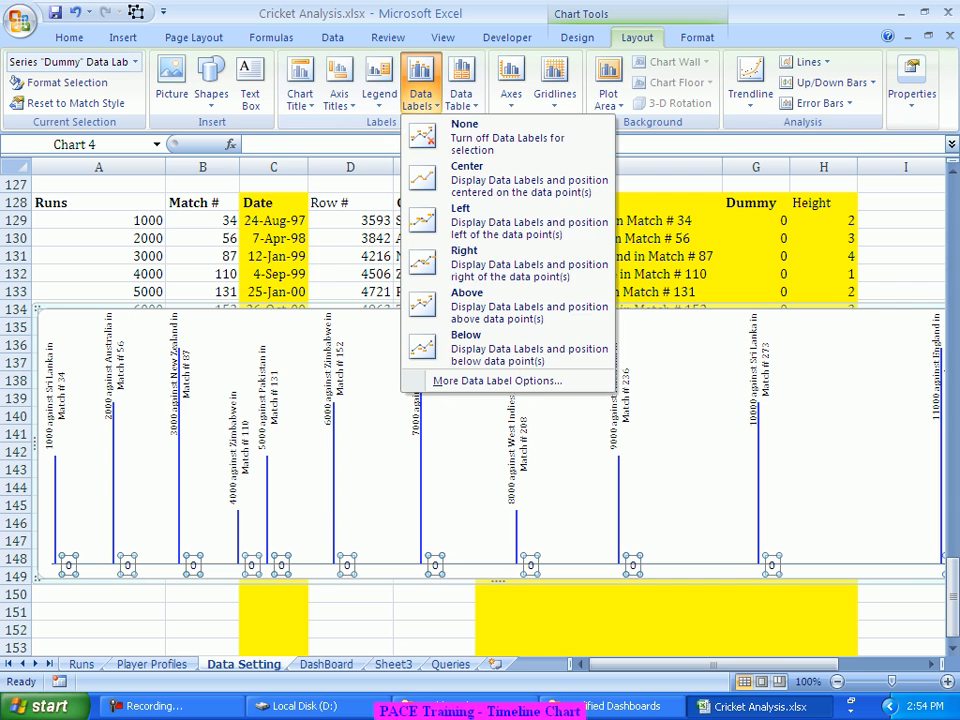
{"action": "left_click", "coordinate": [470, 137]}
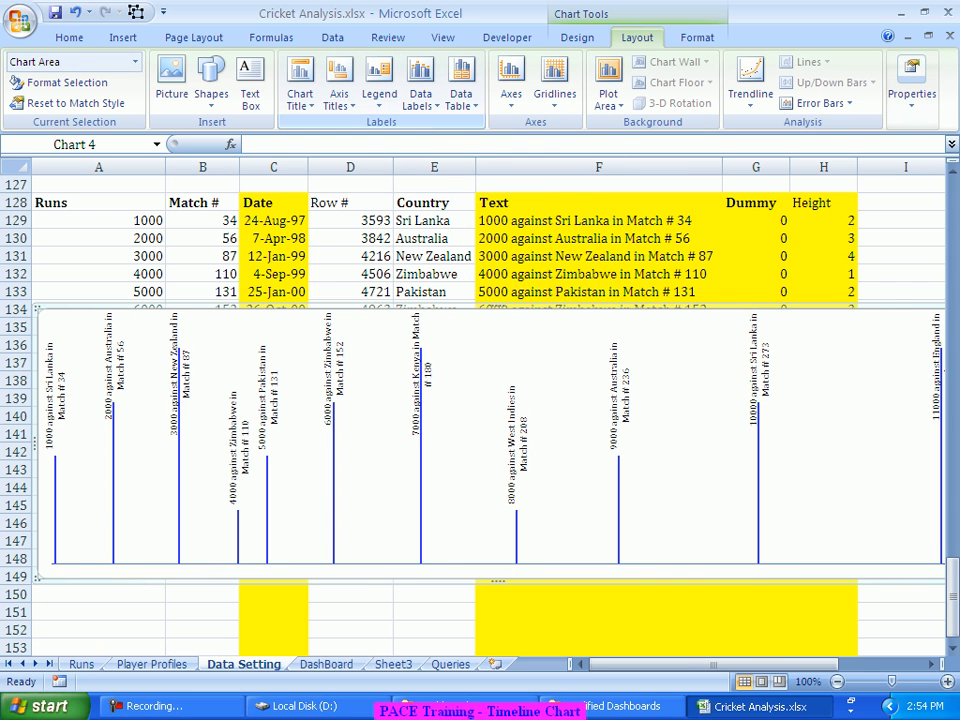
Step: Narrow the timeline chart and move it across so it covers only columns F to H beside the data table
{"action": "left_click_drag", "start_coordinate": [713, 664], "coordinate": [798, 664]}
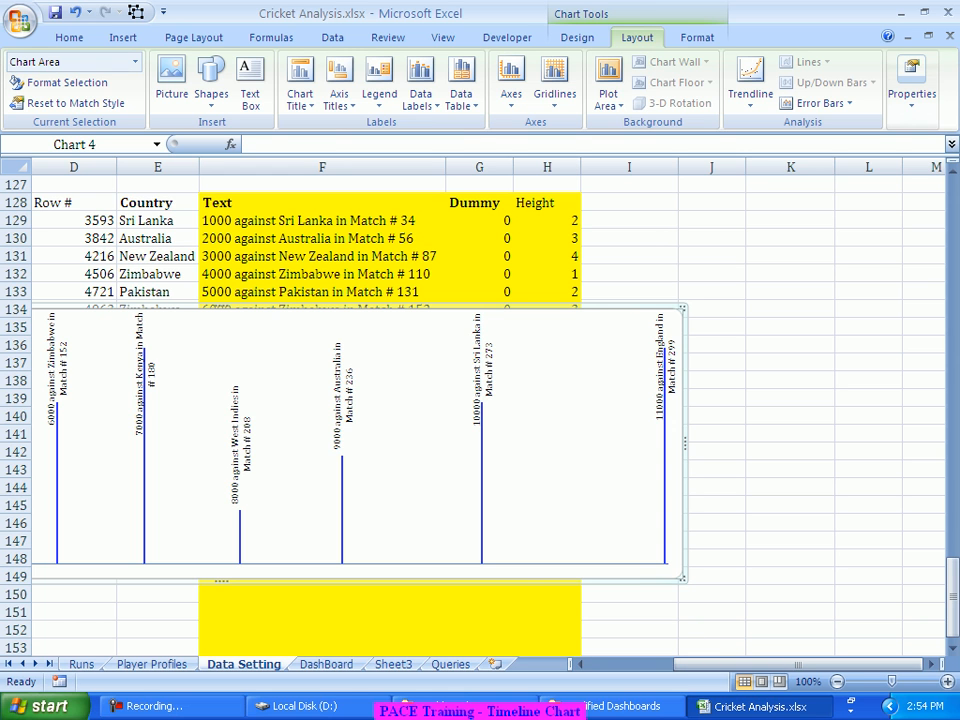
{"action": "left_click_drag", "start_coordinate": [684, 440], "coordinate": [200, 440]}
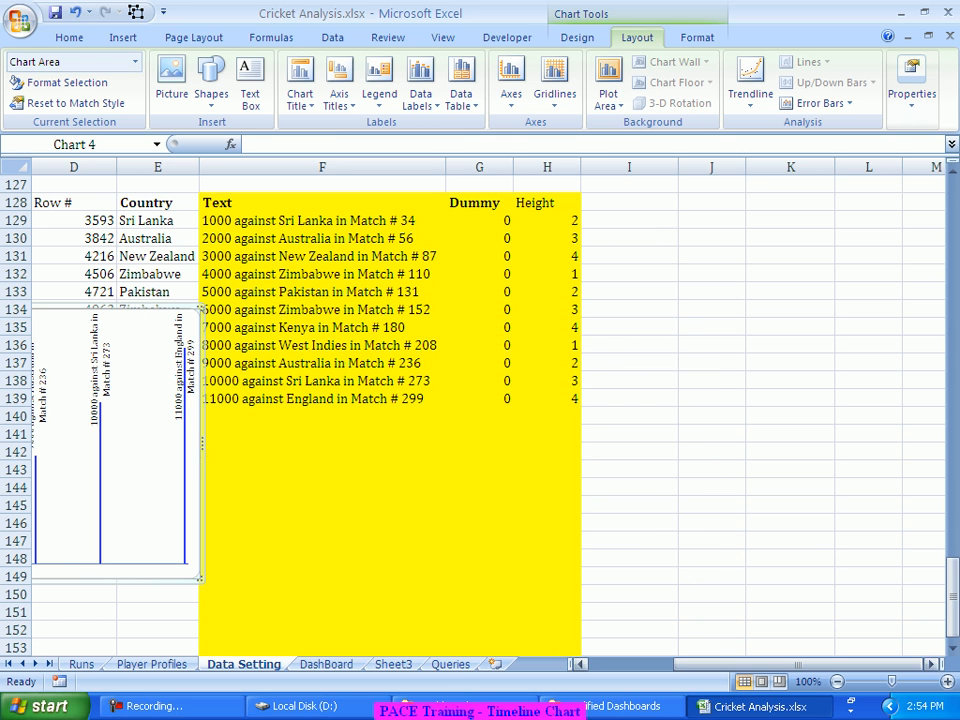
{"action": "left_click_drag", "start_coordinate": [798, 664], "coordinate": [713, 664]}
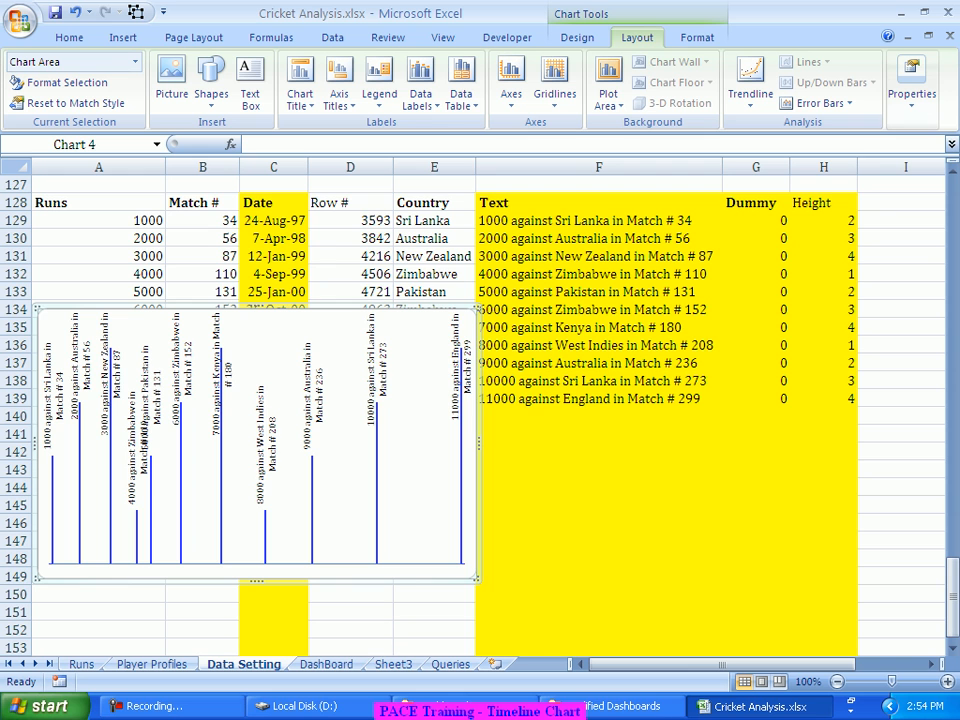
{"action": "left_click_drag", "start_coordinate": [250, 572], "coordinate": [609, 572]}
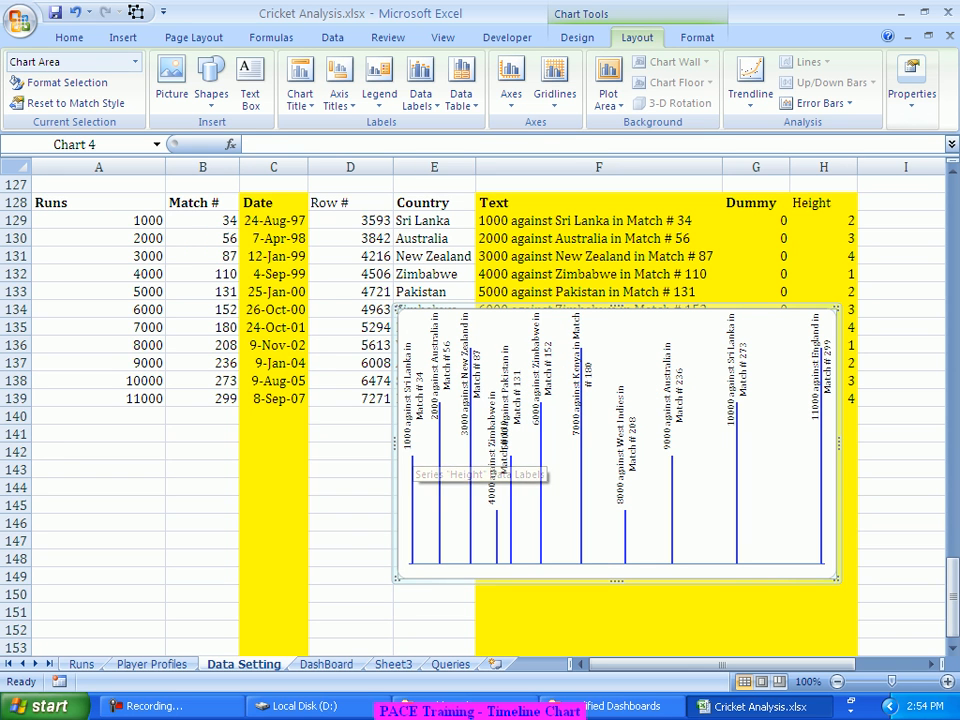
{"action": "left_click_drag", "start_coordinate": [395, 443], "coordinate": [533, 443]}
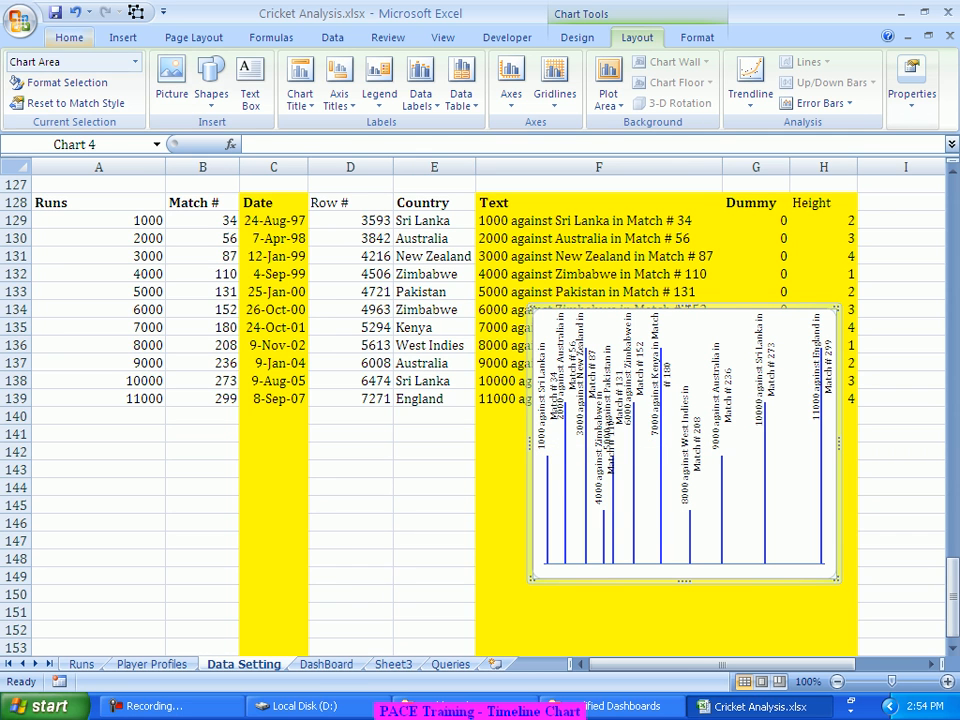
Step: Reduce the font of all the timeline chart's text to size 8
{"action": "left_click", "coordinate": [69, 37]}
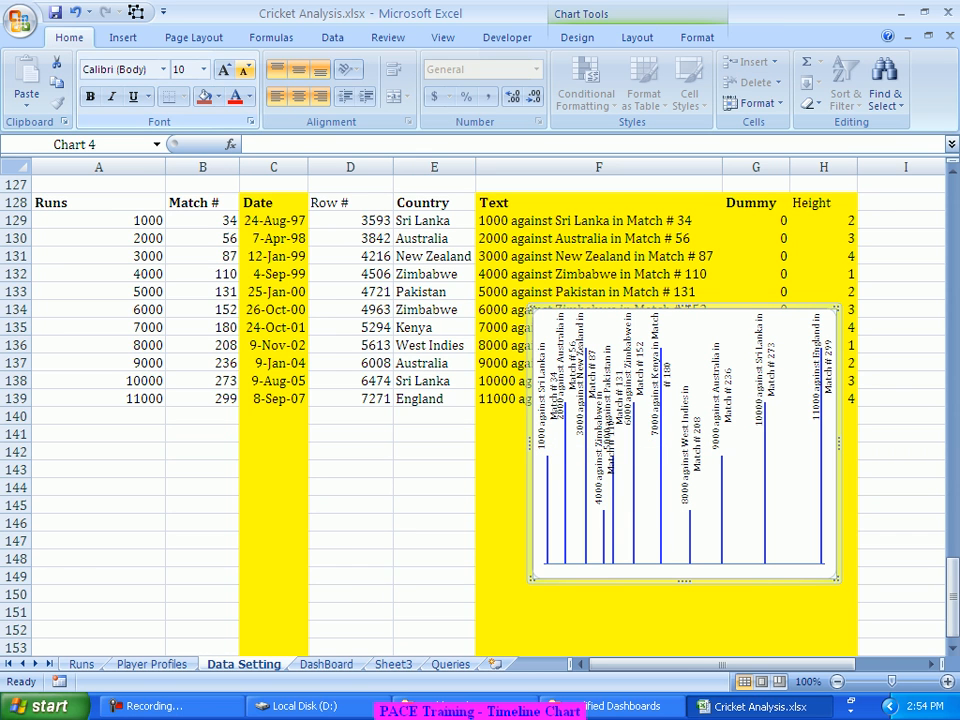
{"action": "left_click", "coordinate": [245, 71]}
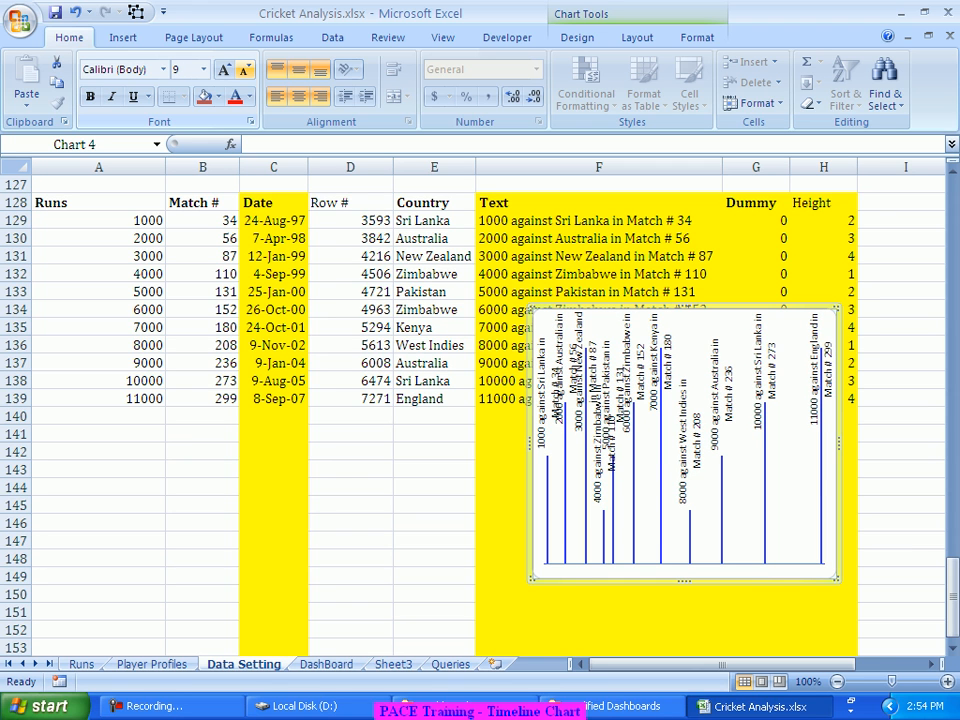
{"action": "left_click", "coordinate": [245, 71]}
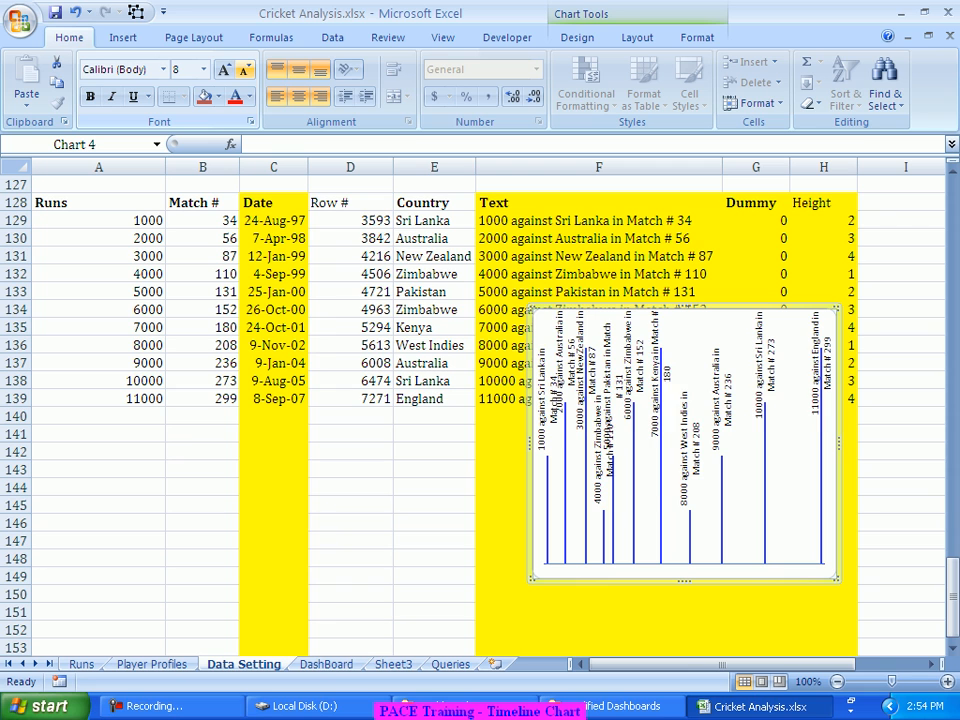
Step: Reduce the timeline chart's text to size 7 and resize the chart to span columns C to H and rows 134 to 143
{"action": "left_click", "coordinate": [245, 71]}
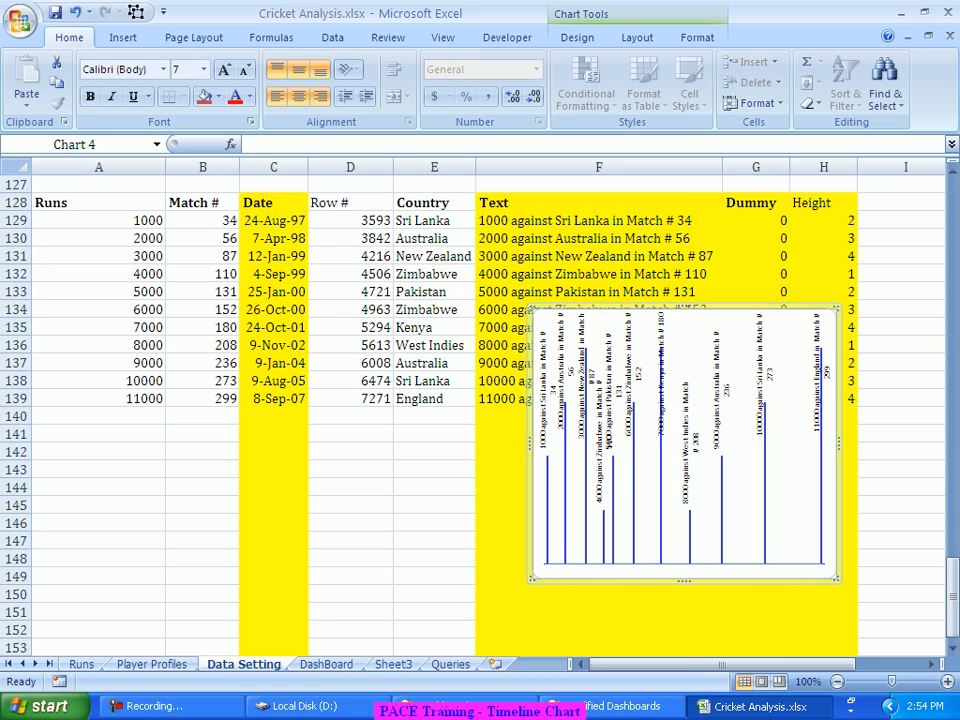
{"action": "left_click_drag", "start_coordinate": [530, 443], "coordinate": [486, 443]}
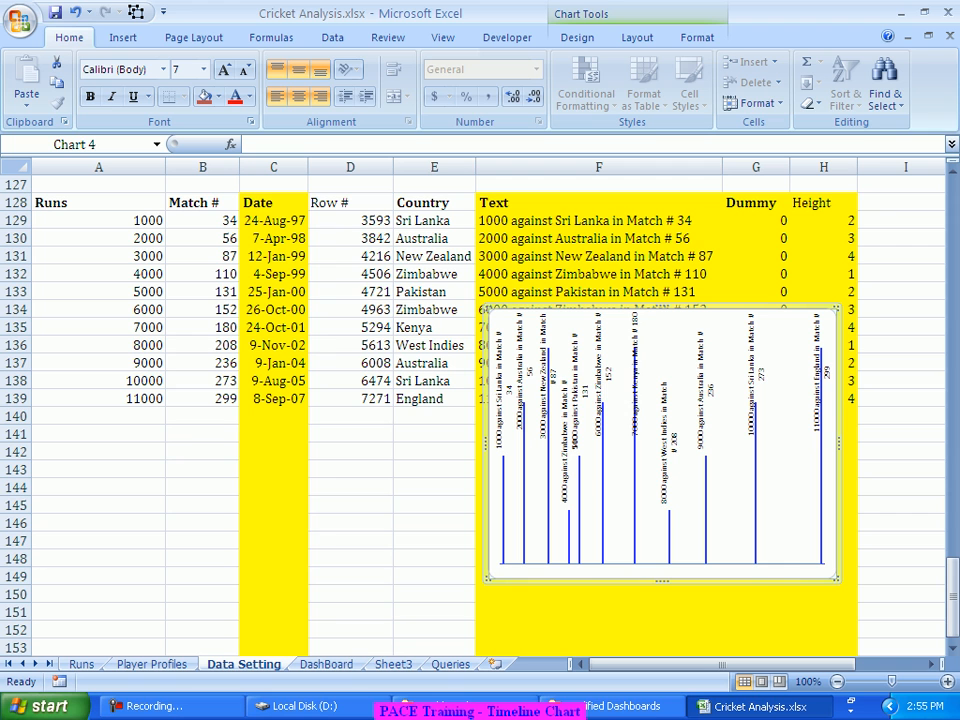
{"action": "left_click_drag", "start_coordinate": [486, 443], "coordinate": [462, 443]}
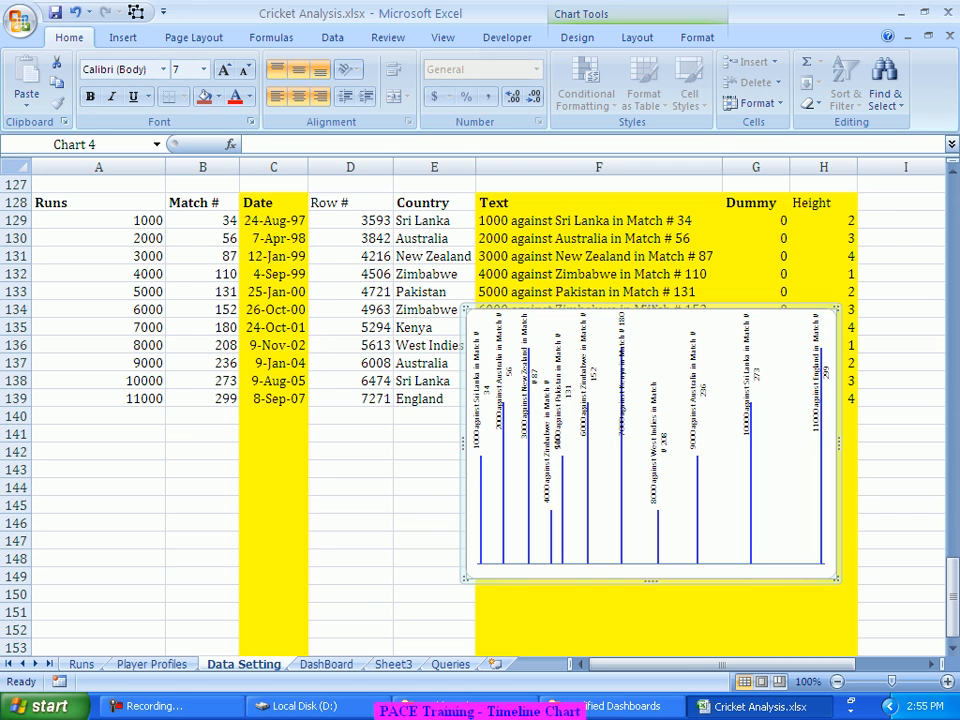
{"action": "left_click_drag", "start_coordinate": [463, 443], "coordinate": [441, 443]}
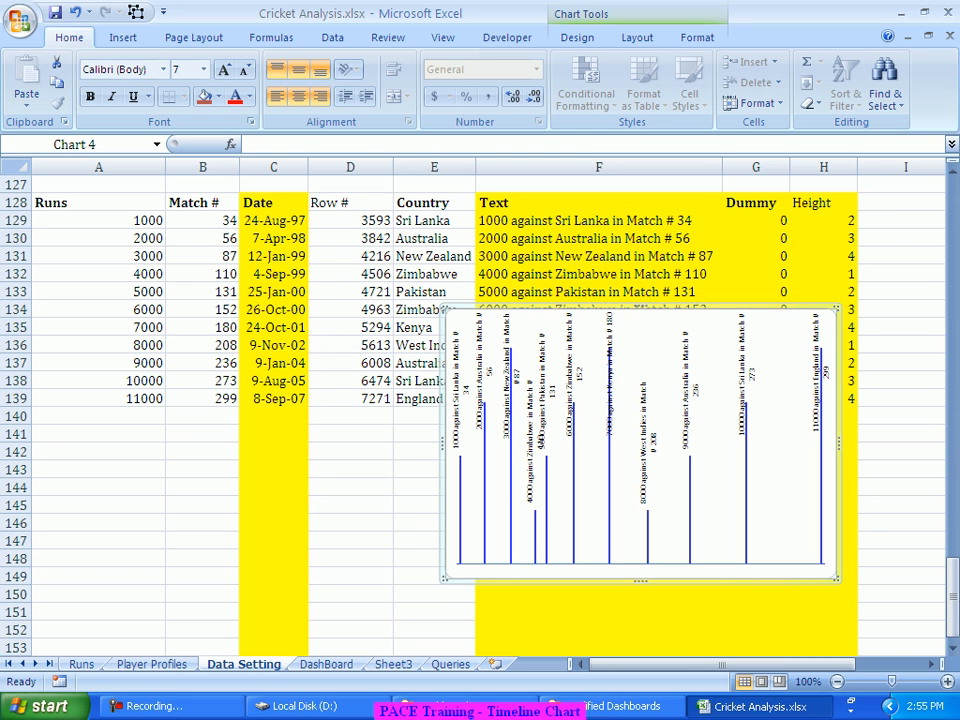
{"action": "left_click_drag", "start_coordinate": [441, 443], "coordinate": [408, 443]}
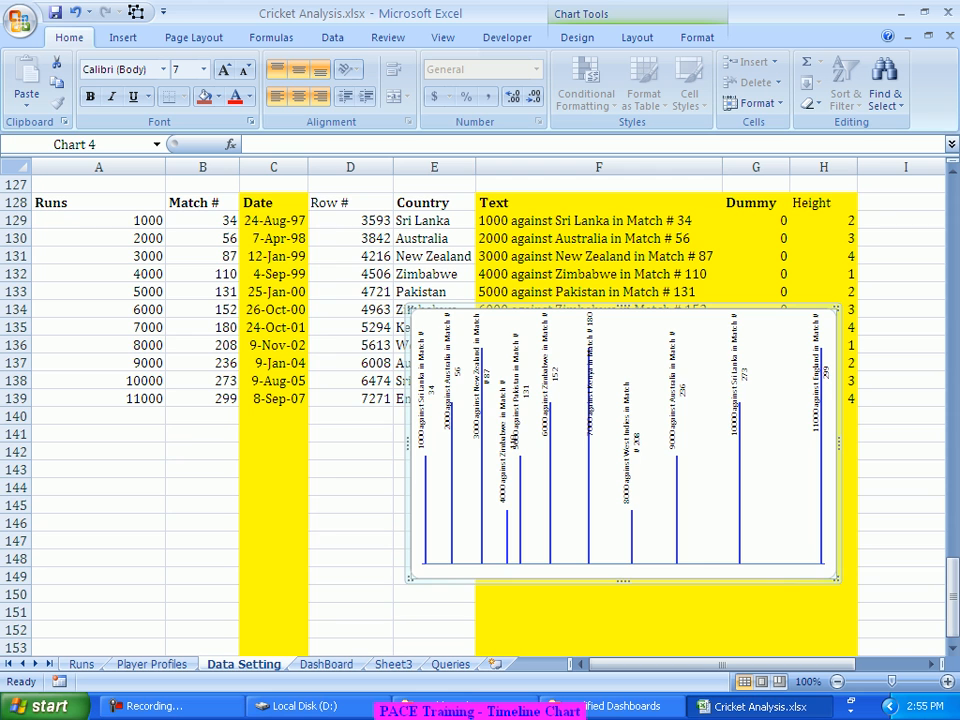
{"action": "left_click_drag", "start_coordinate": [408, 443], "coordinate": [386, 443]}
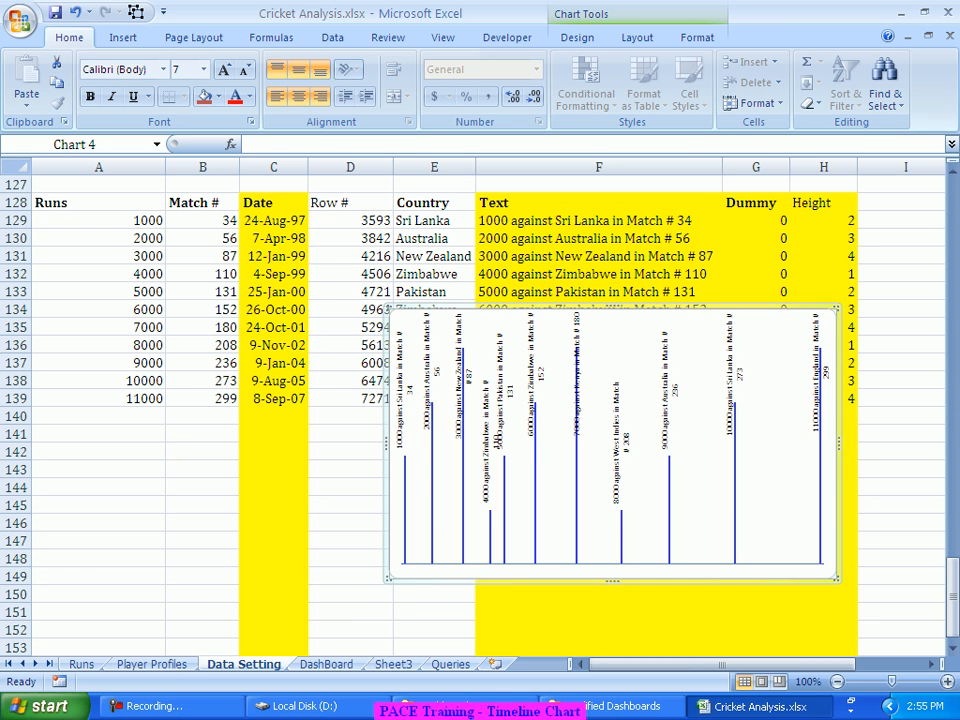
{"action": "left_click_drag", "start_coordinate": [386, 443], "coordinate": [341, 443]}
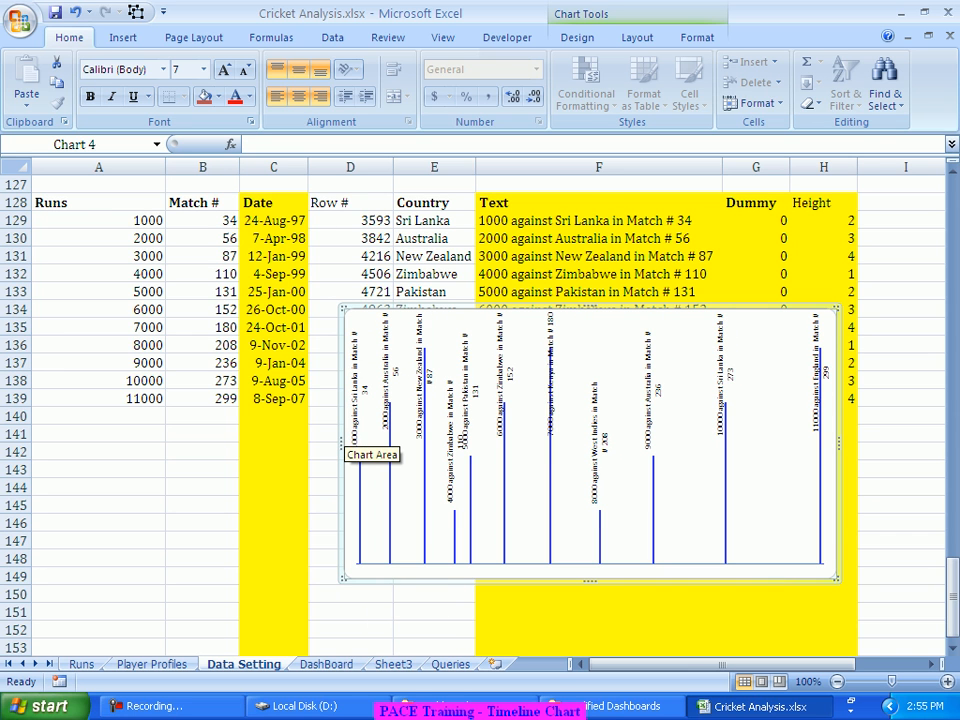
{"action": "left_click_drag", "start_coordinate": [341, 443], "coordinate": [265, 443]}
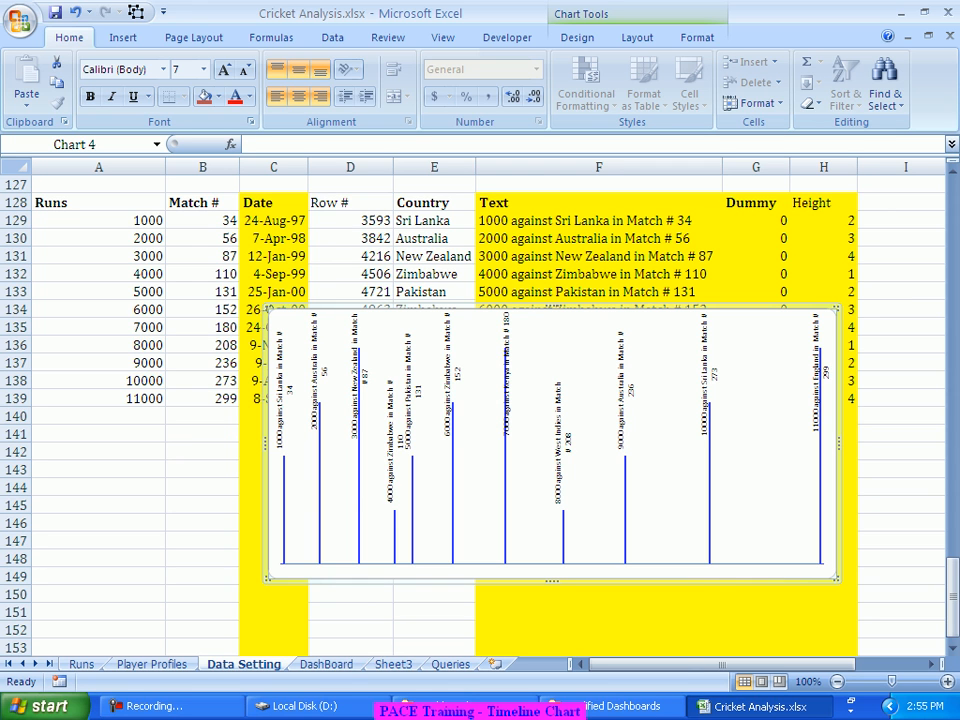
{"action": "left_click_drag", "start_coordinate": [551, 580], "coordinate": [552, 469]}
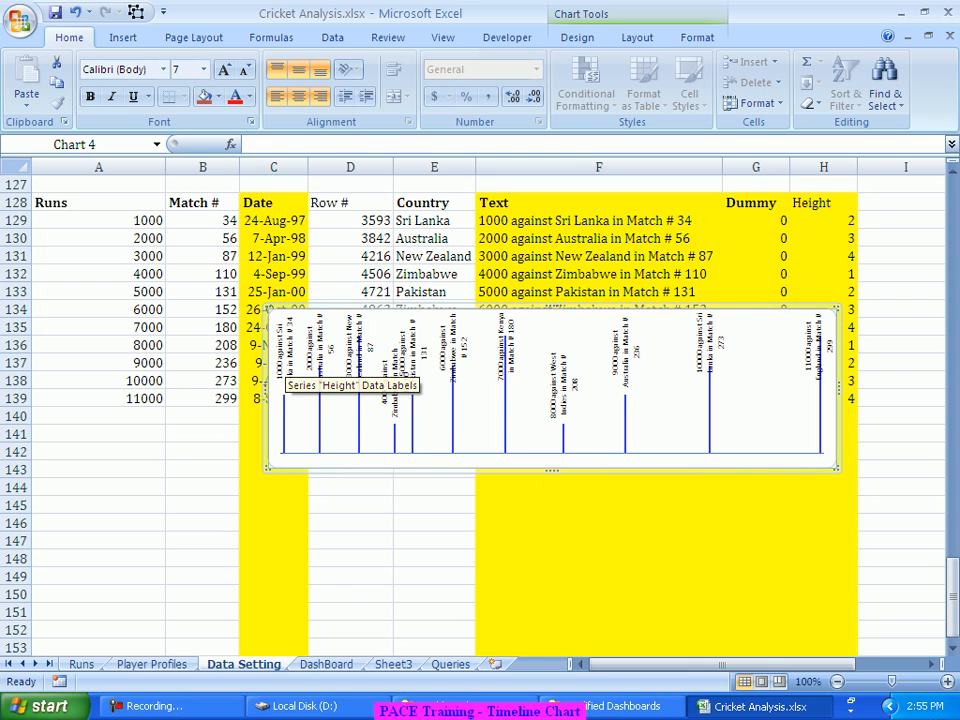
Step: Insert the match number from B129, enclosed in parentheses, directly after A129 in the CONCATENATE formula of cell F129
{"action": "left_click", "coordinate": [519, 221]}
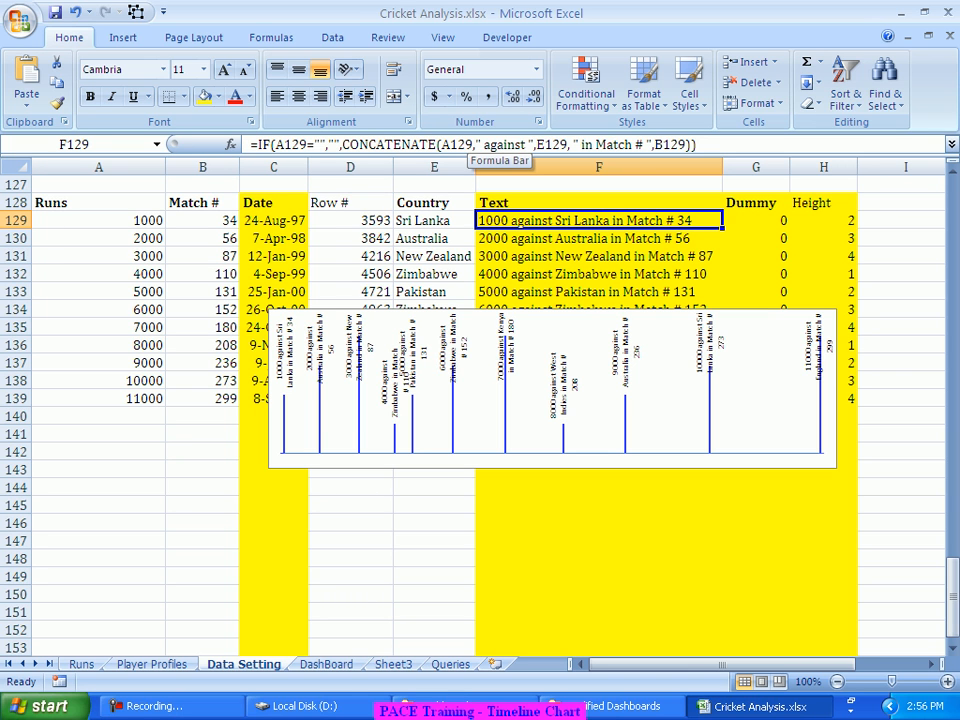
{"action": "left_click", "coordinate": [476, 146]}
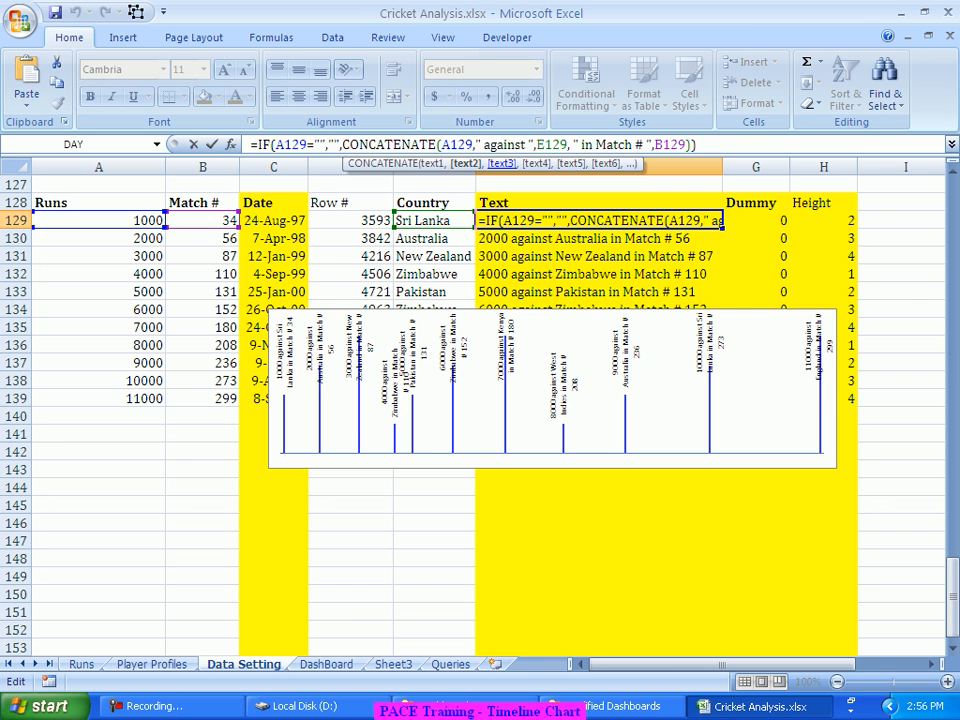
{"action": "type", "text": "\""}
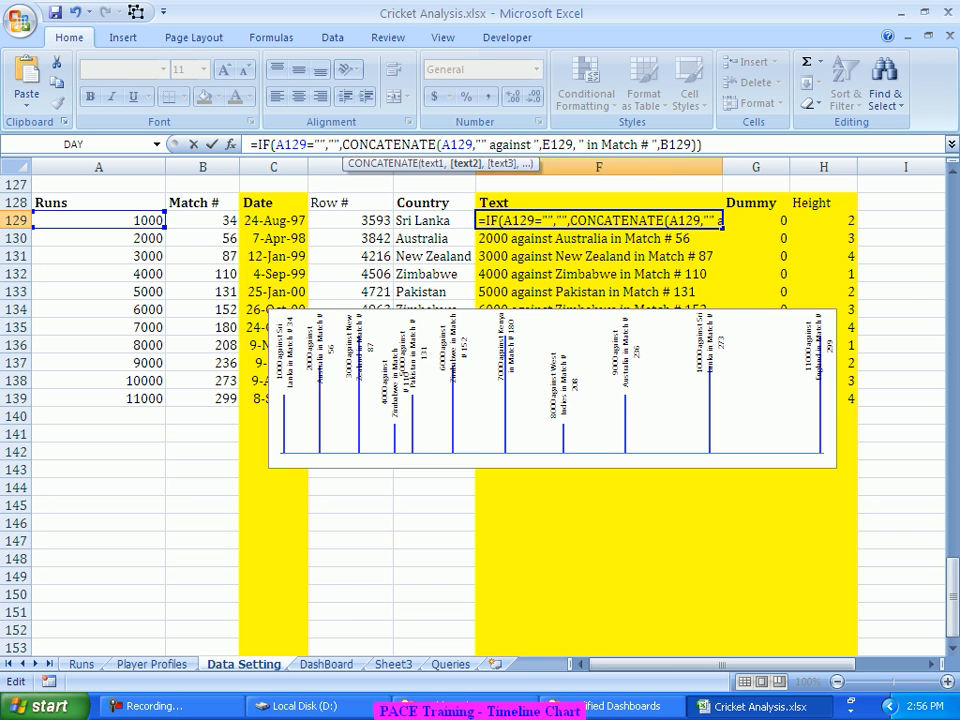
{"action": "type", "text": "("}
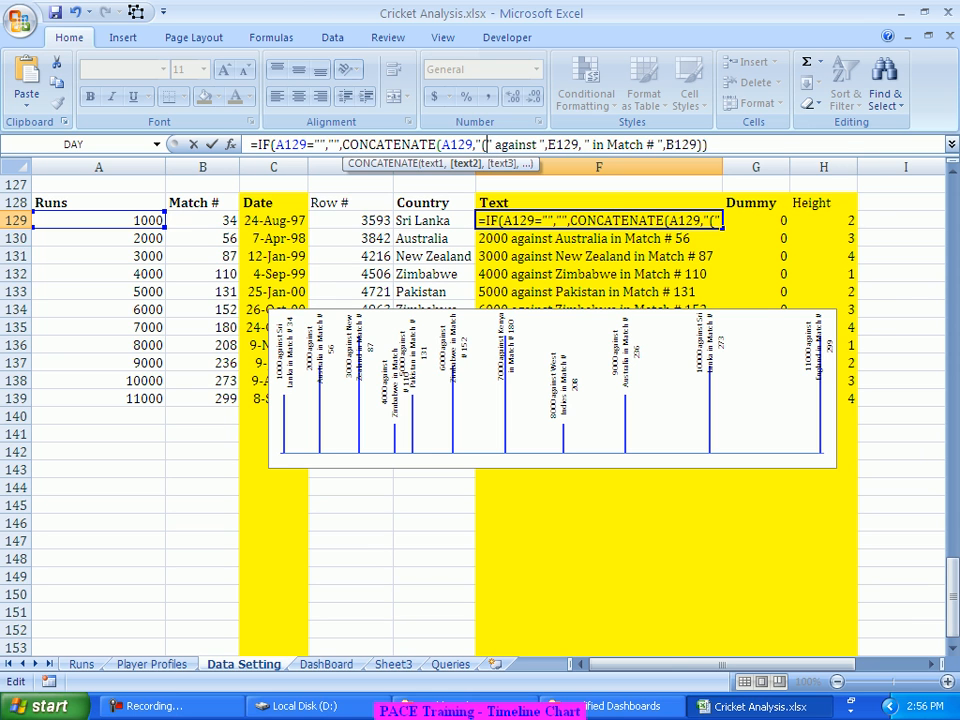
{"action": "type", "text": "\","}
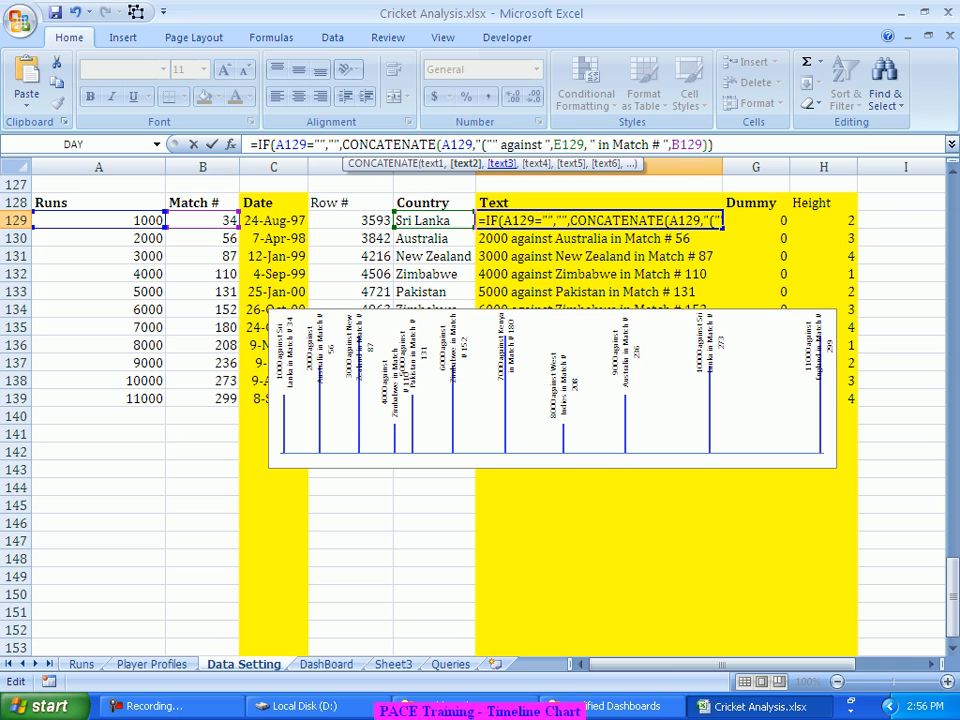
{"action": "type", "text": "\""}
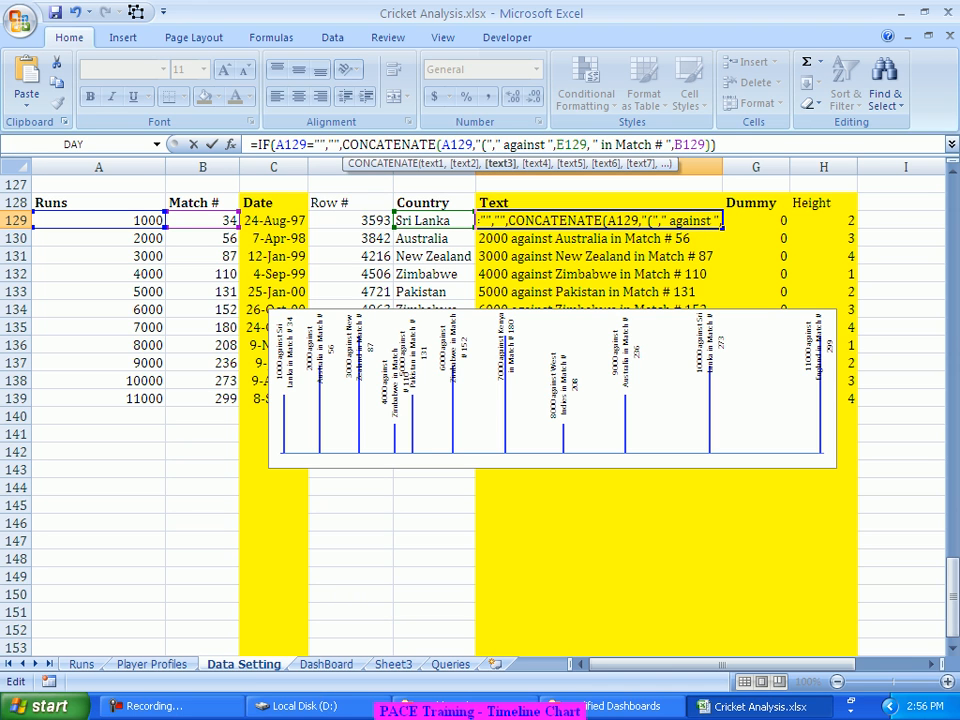
{"action": "left_click", "coordinate": [203, 220]}
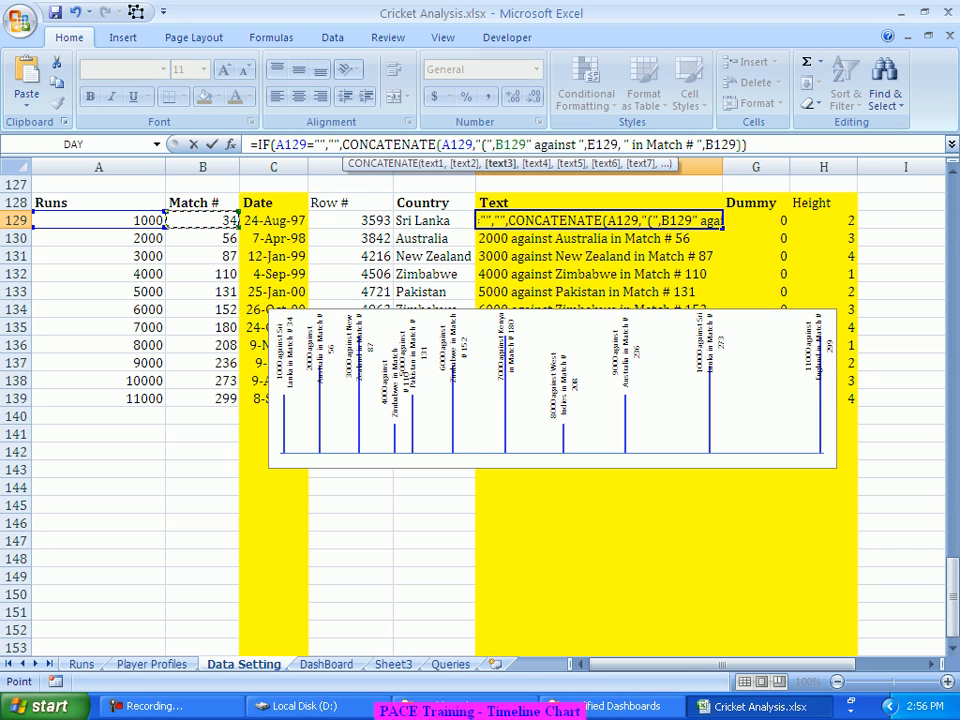
{"action": "type", "text": ",\""}
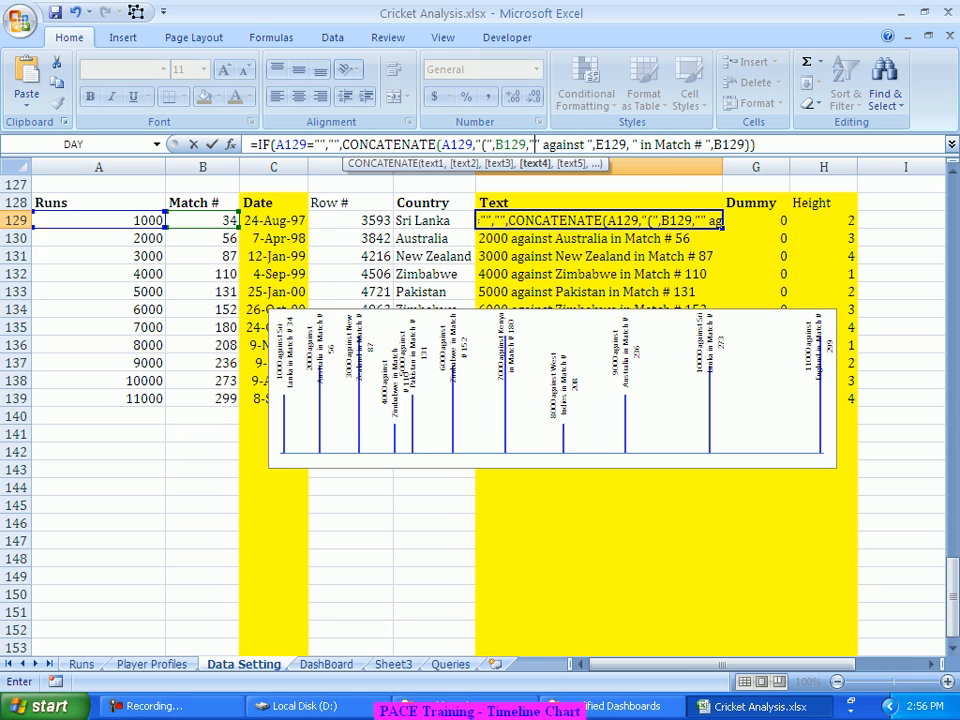
{"action": "type", "text": ")"}
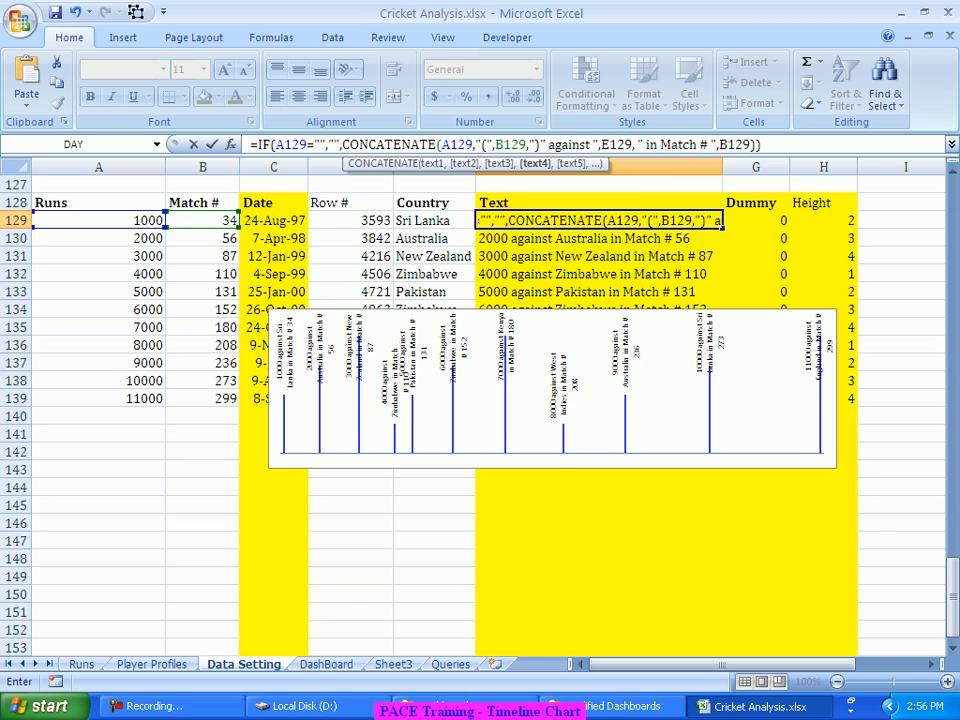
{"action": "type", "text": "\","}
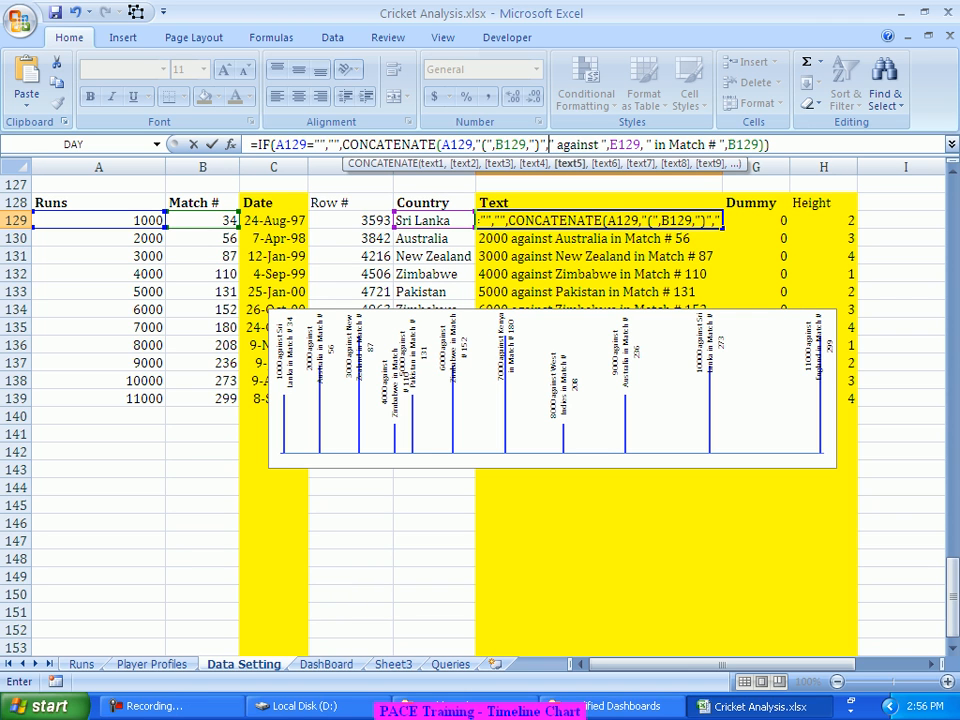
Step: Remove the trailing " in Match # " text and its B129 reference from F129's formula, and fill the formula down the Text column
{"action": "left_click_drag", "start_coordinate": [646, 144], "coordinate": [758, 144]}
{"action": "key", "text": "Delete"}
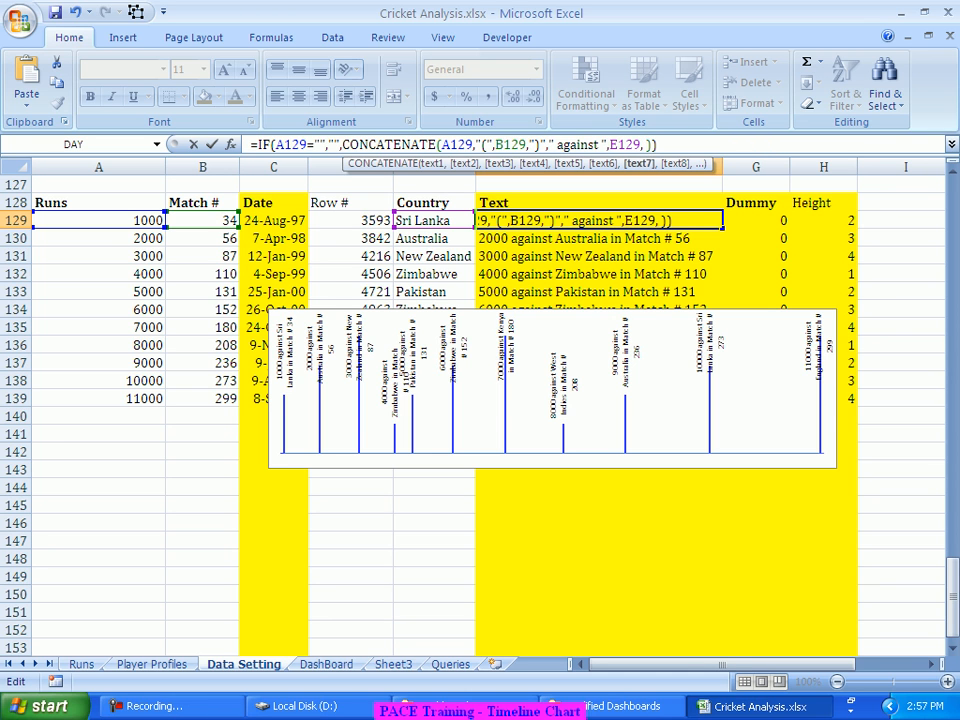
{"action": "key", "text": "BackSpace"}
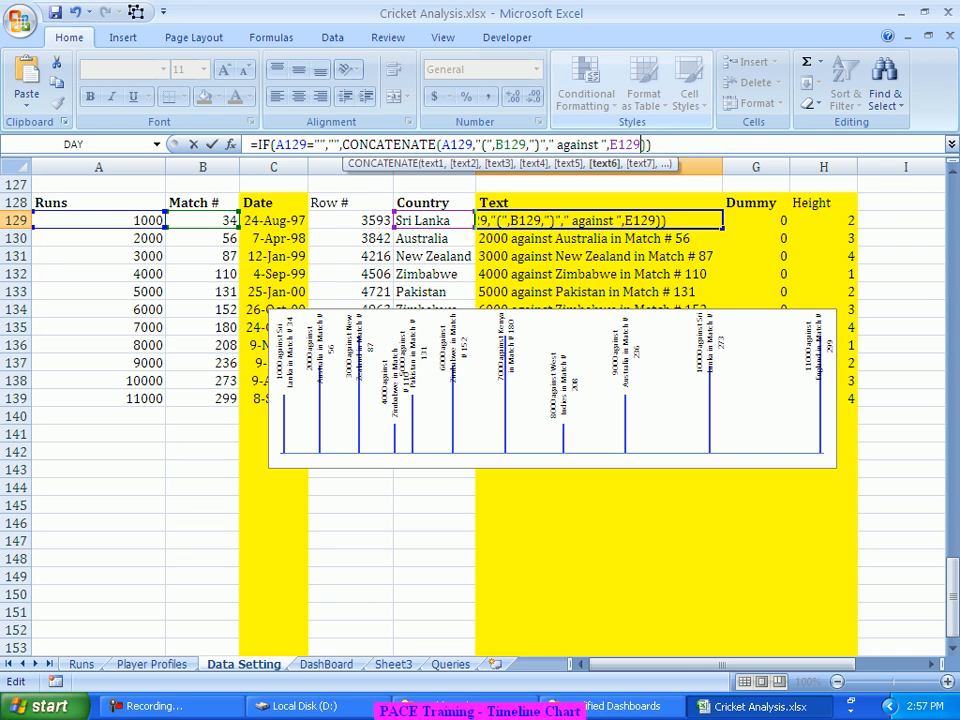
{"action": "key", "text": "Return"}
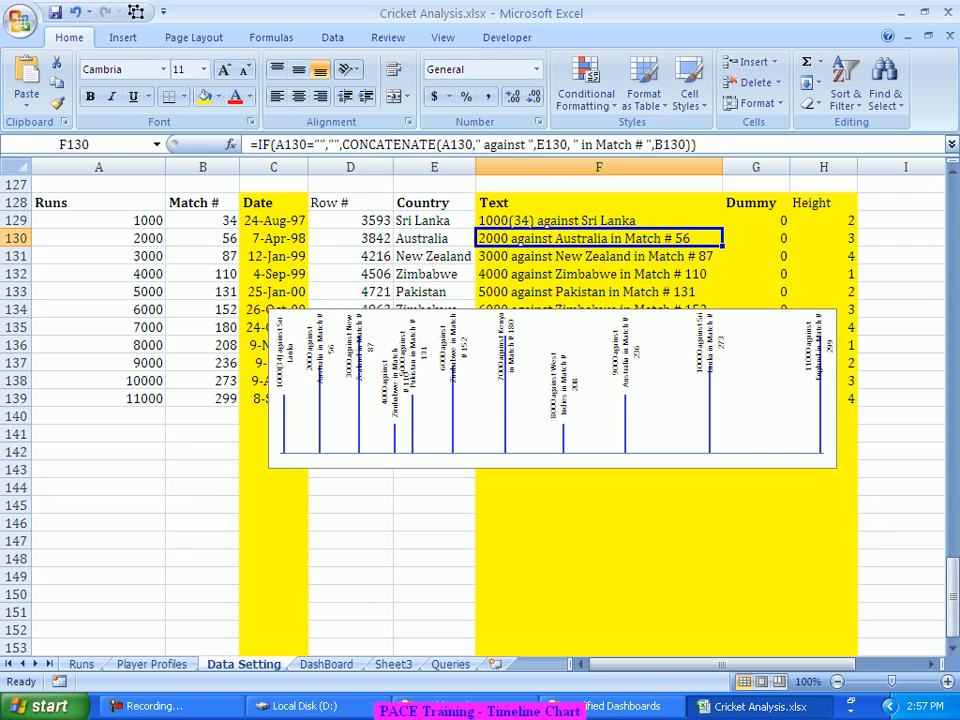
{"action": "key", "text": "Up"}
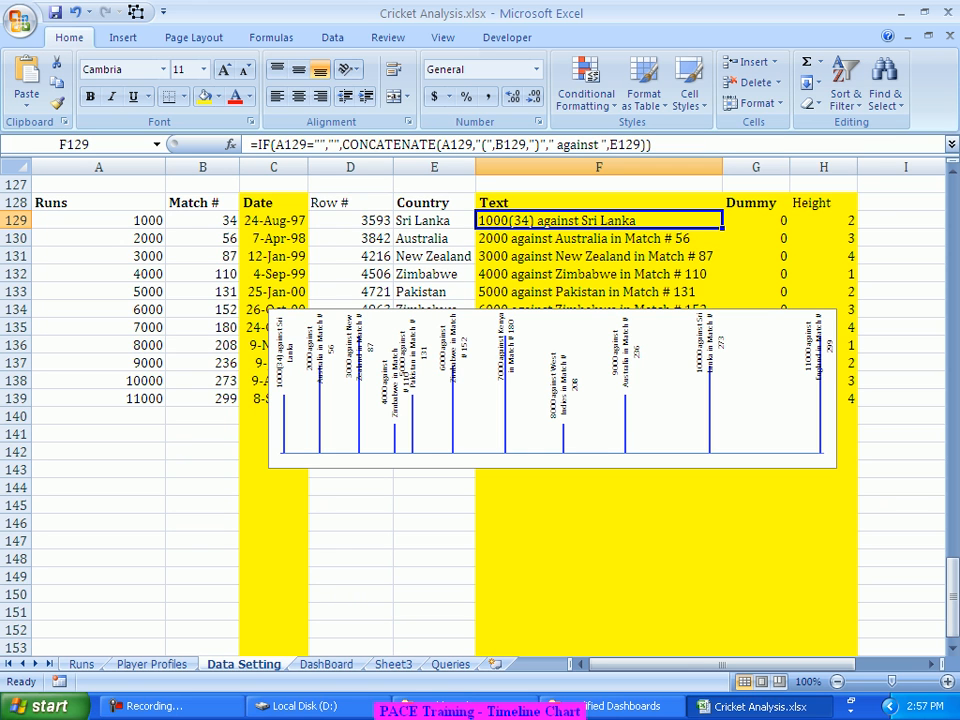
{"action": "double_click", "coordinate": [722, 229]}
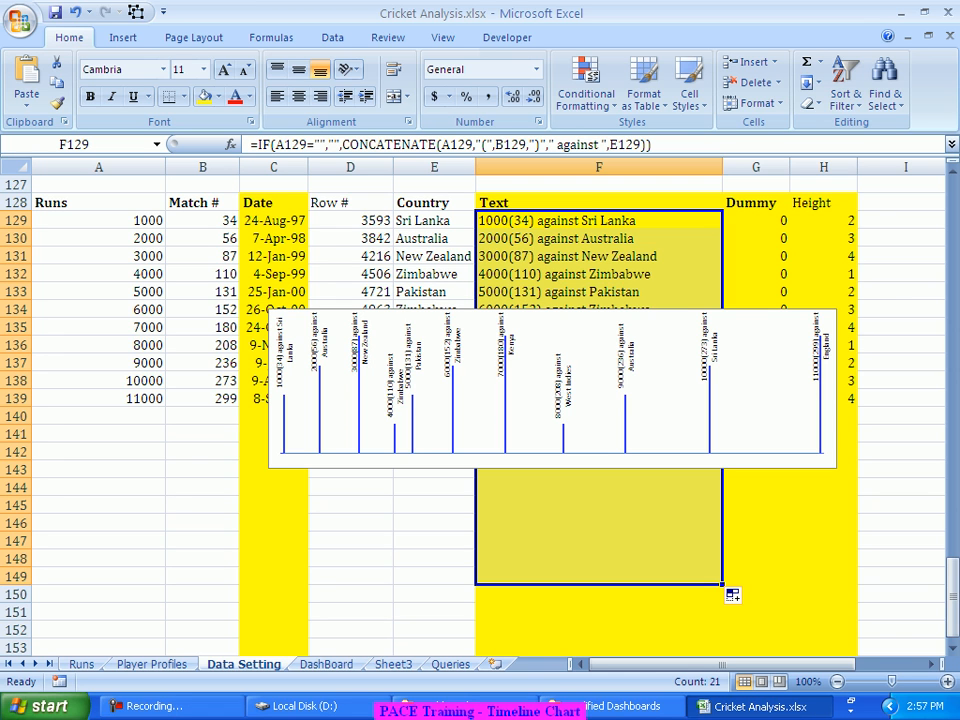
{"action": "left_click", "coordinate": [598, 221]}
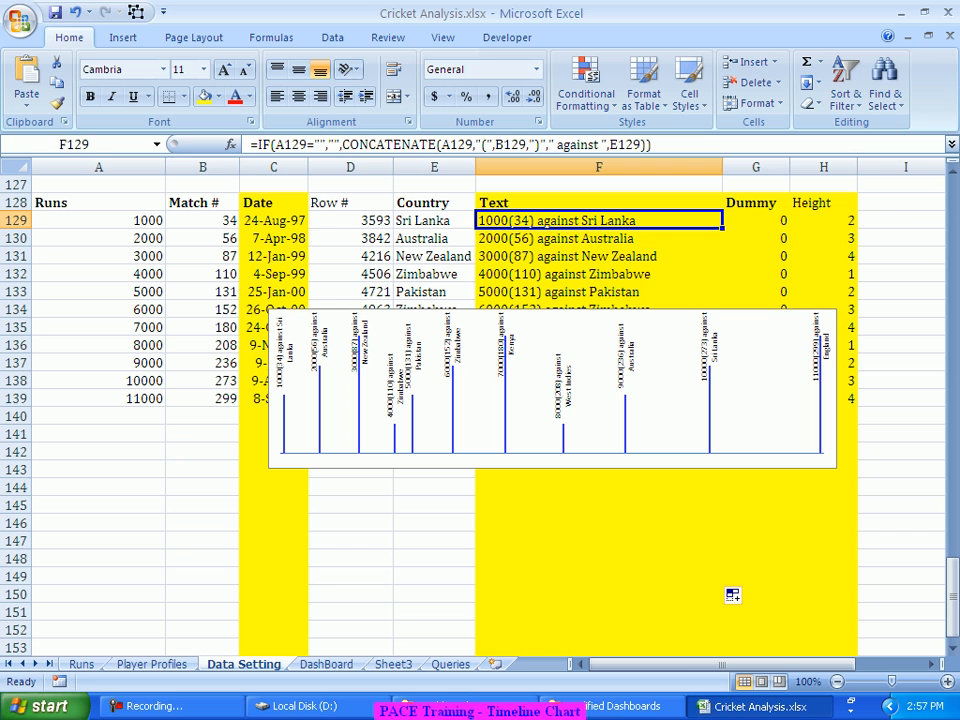
{"action": "double_click", "coordinate": [621, 145]}
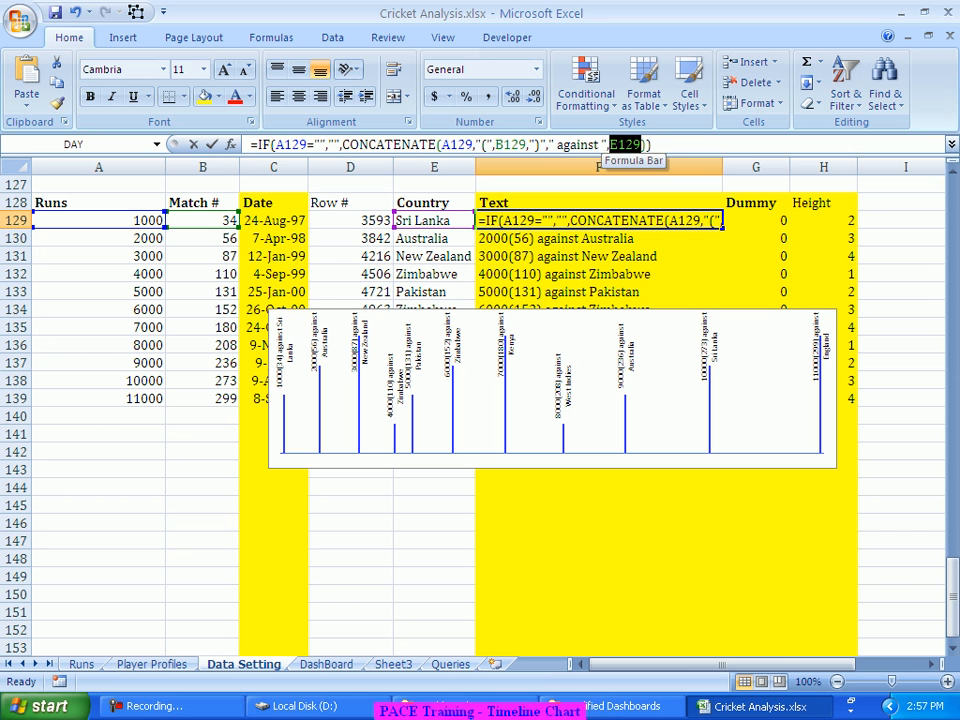
{"action": "type", "text": "vloo"}
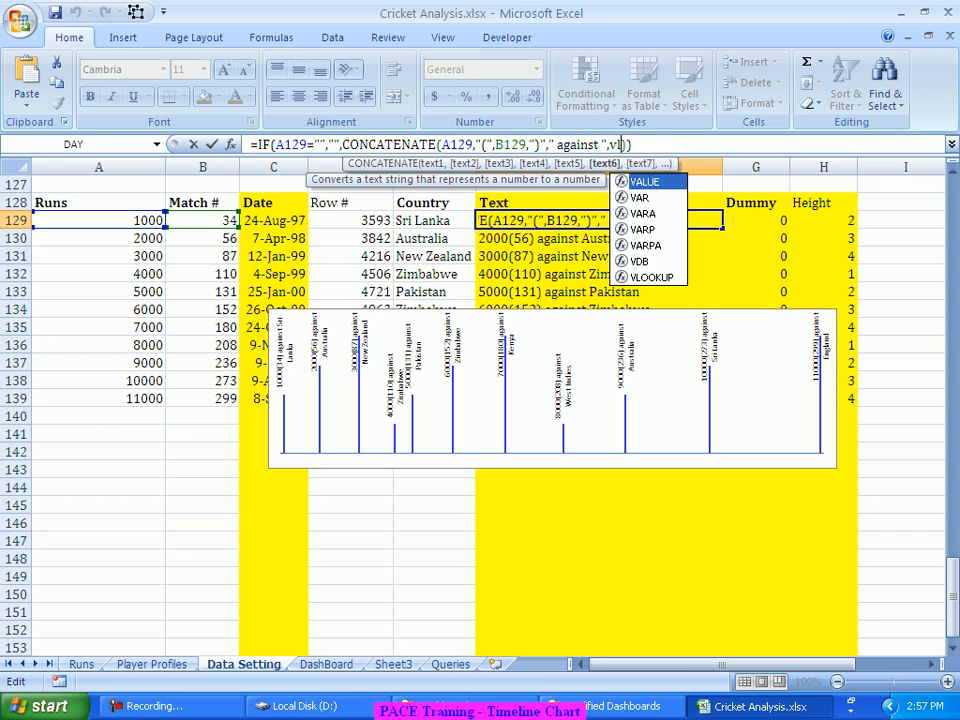
{"action": "key", "text": "Tab"}
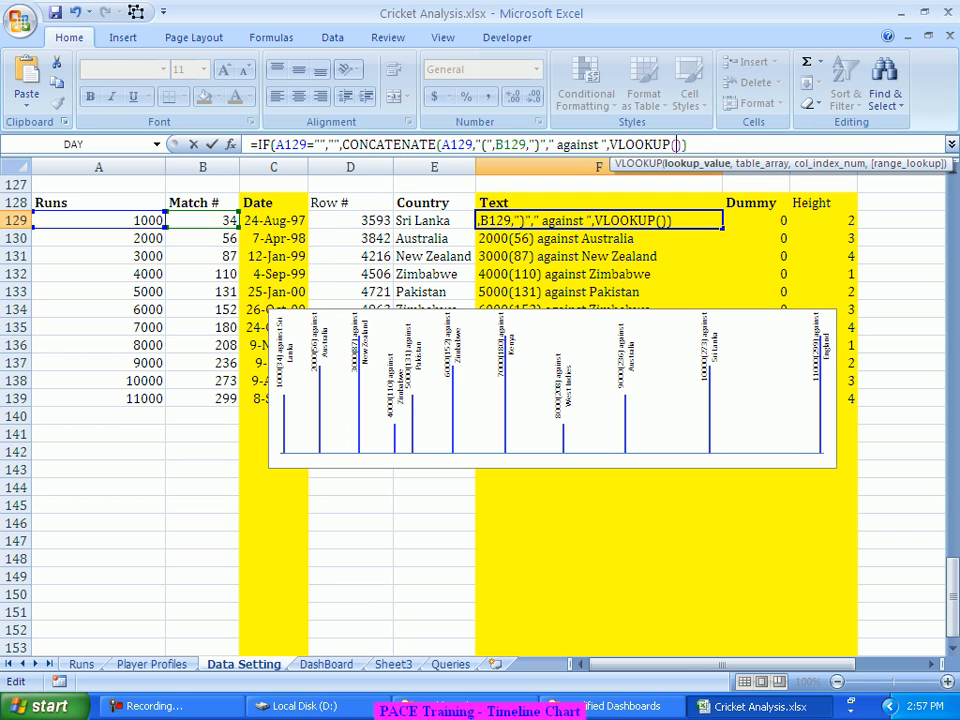
{"action": "left_click", "coordinate": [434, 221]}
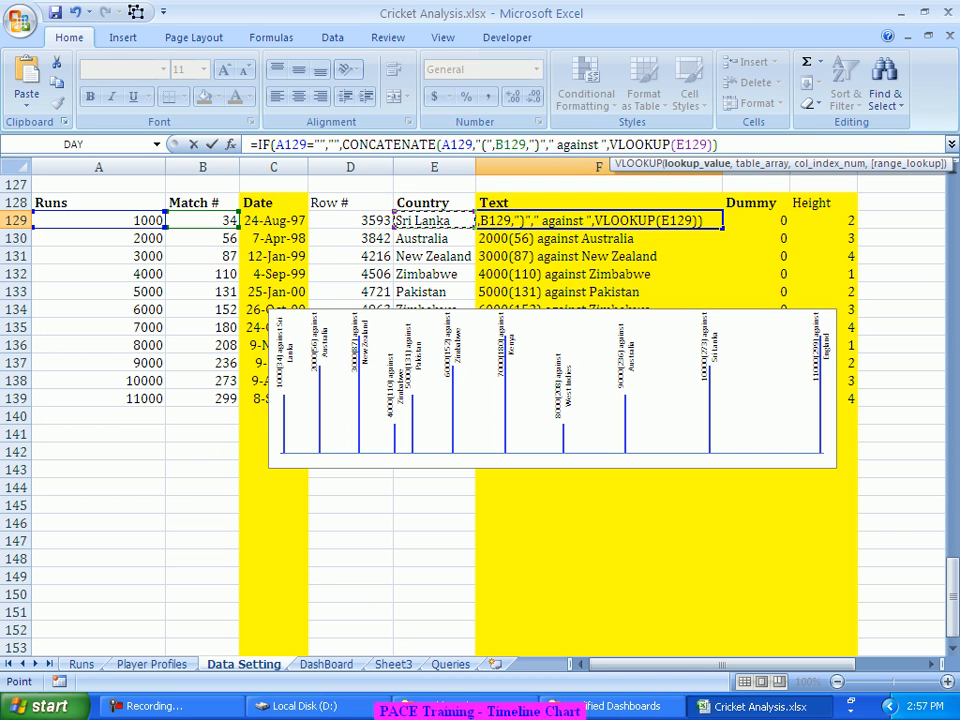
{"action": "type", "text": ","}
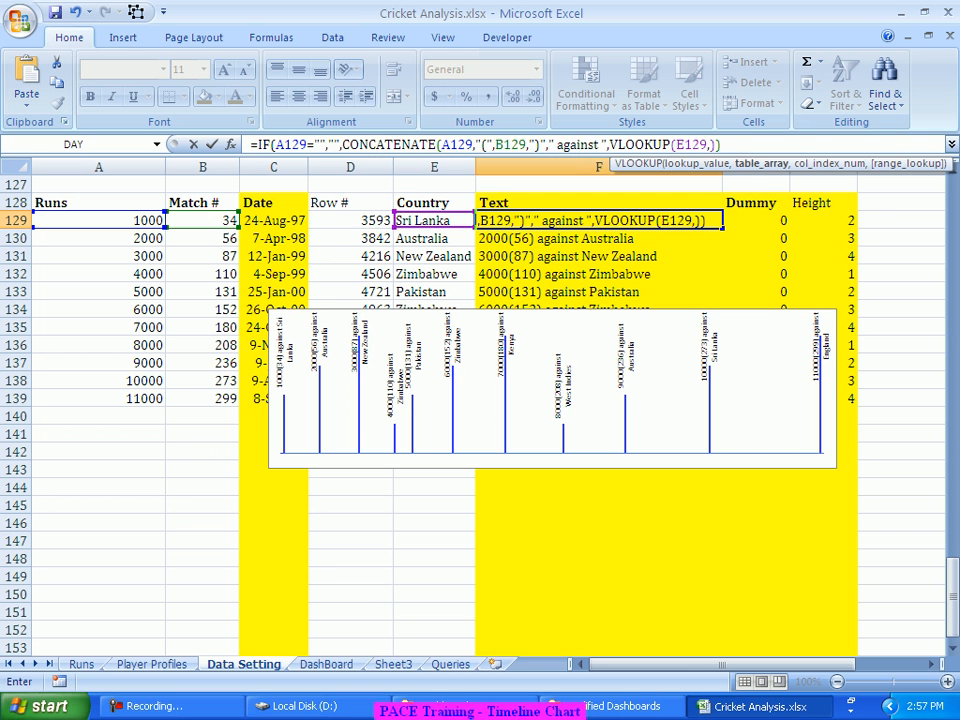
{"action": "left_click_drag", "start_coordinate": [952, 578], "coordinate": [952, 190]}
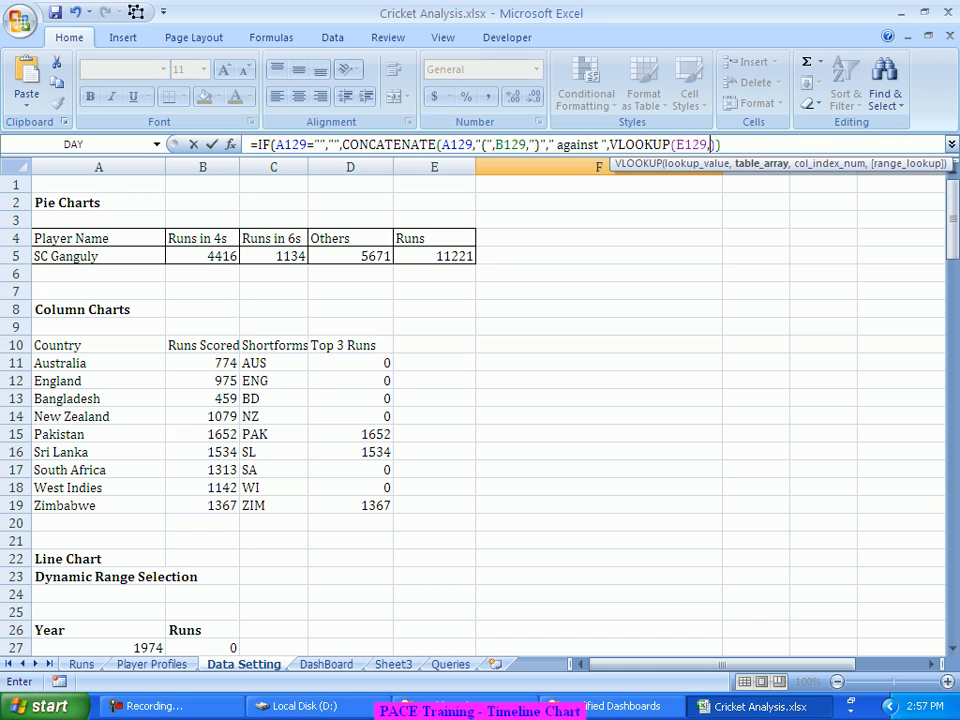
{"action": "key", "text": "Escape"}
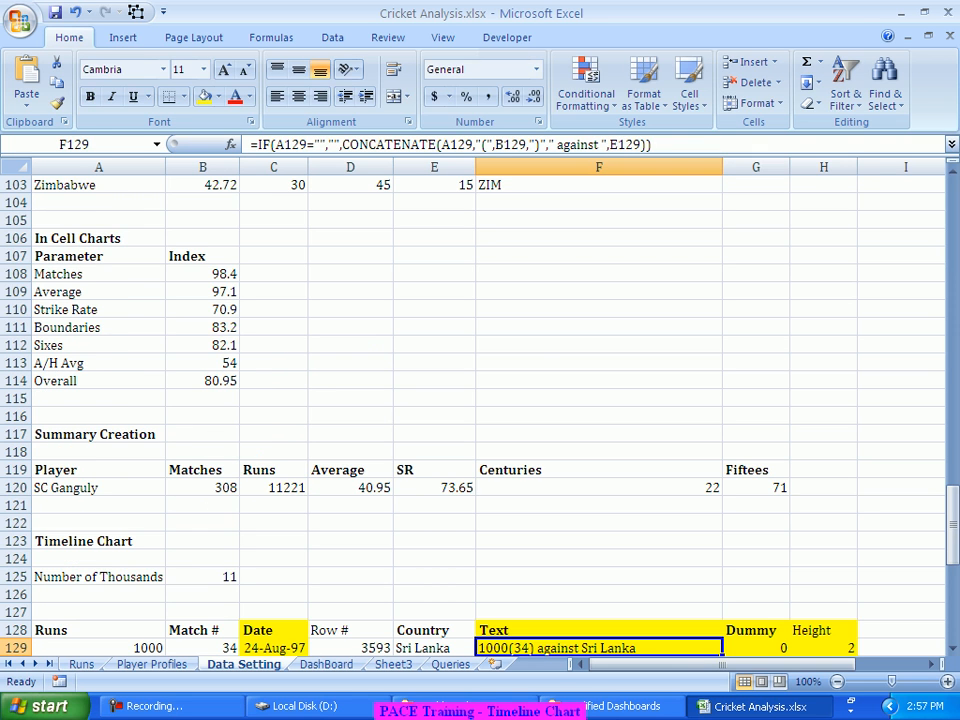
Step: Merge and center cells A22 to G22 on the DashBoard sheet as a heading row below the existing charts
{"action": "scroll", "coordinate": [729, 600], "scroll_direction": "down", "scroll_amount": 6}
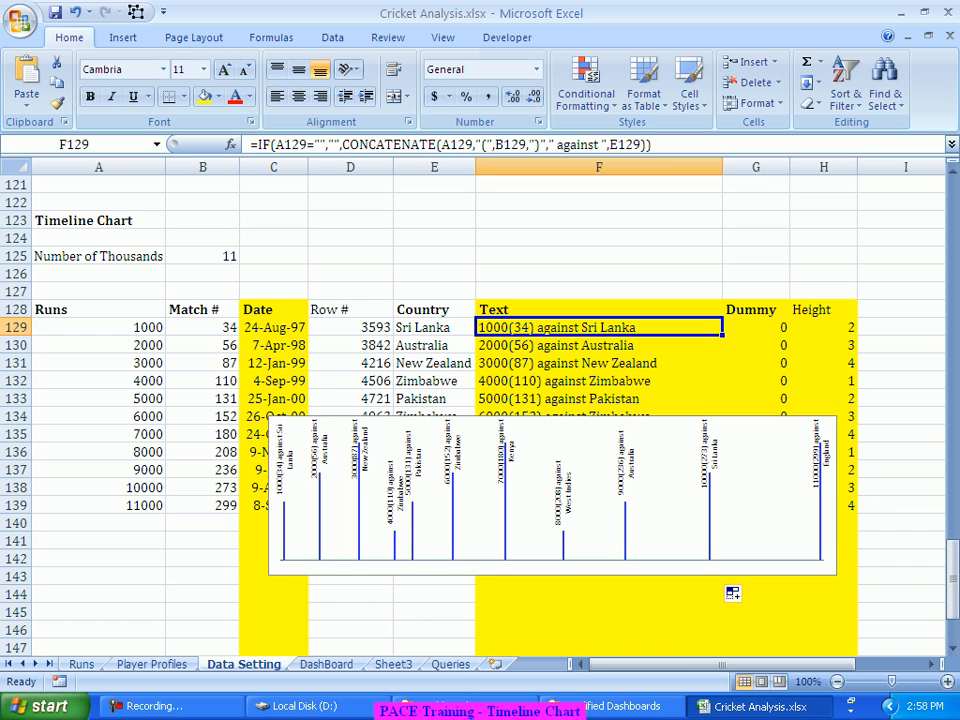
{"action": "key", "text": "ctrl+Page_Down"}
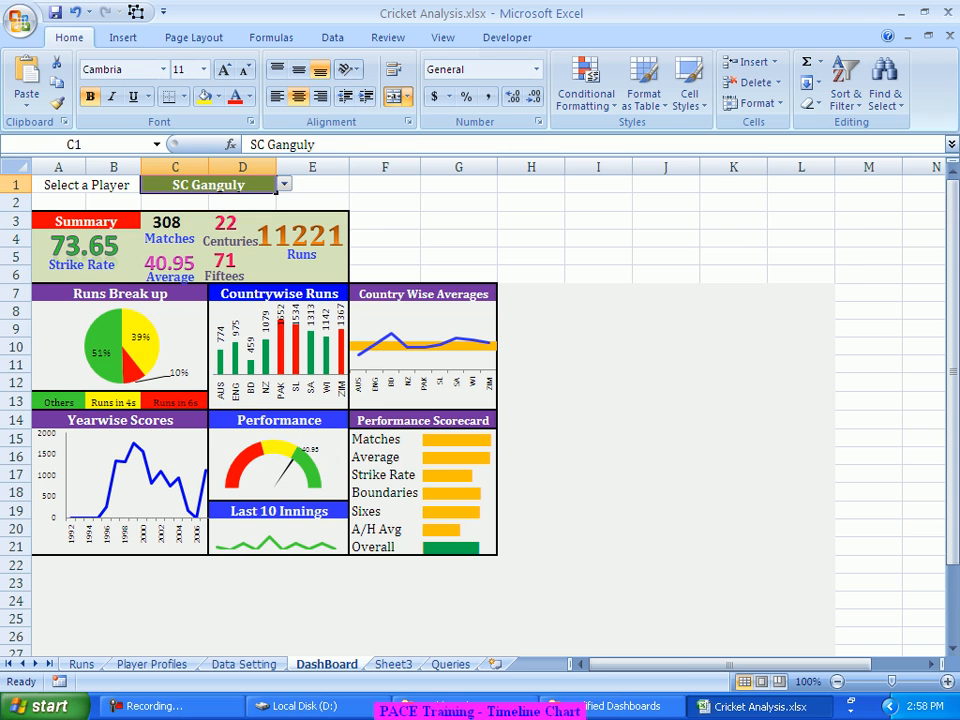
{"action": "scroll", "coordinate": [480, 400], "scroll_direction": "down", "scroll_amount": 2}
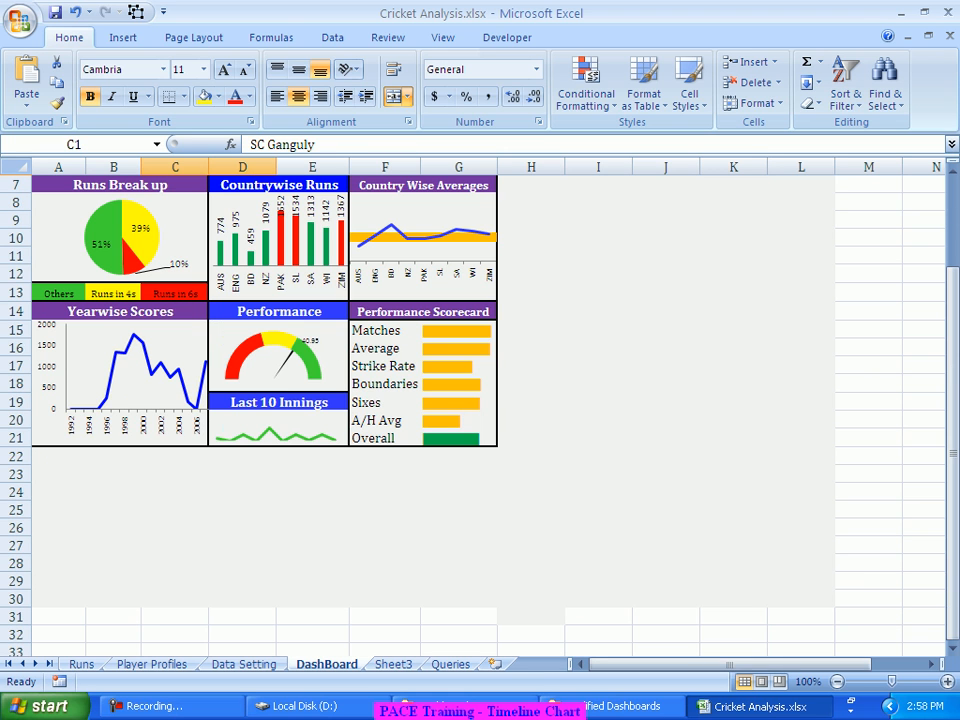
{"action": "left_click_drag", "start_coordinate": [58, 456], "coordinate": [458, 456]}
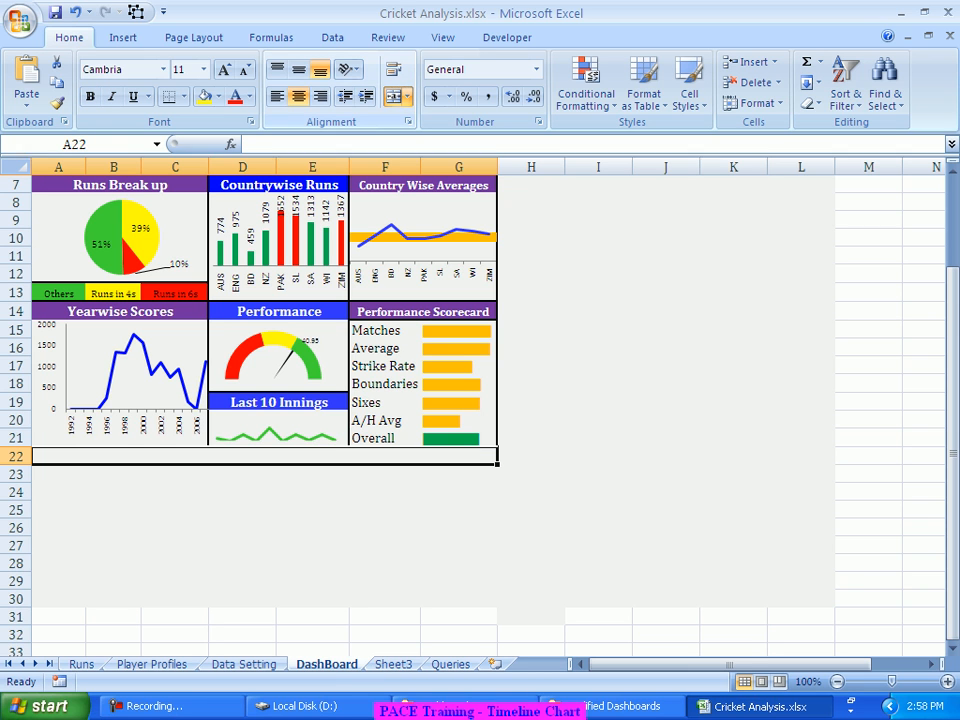
{"action": "left_click", "coordinate": [393, 96]}
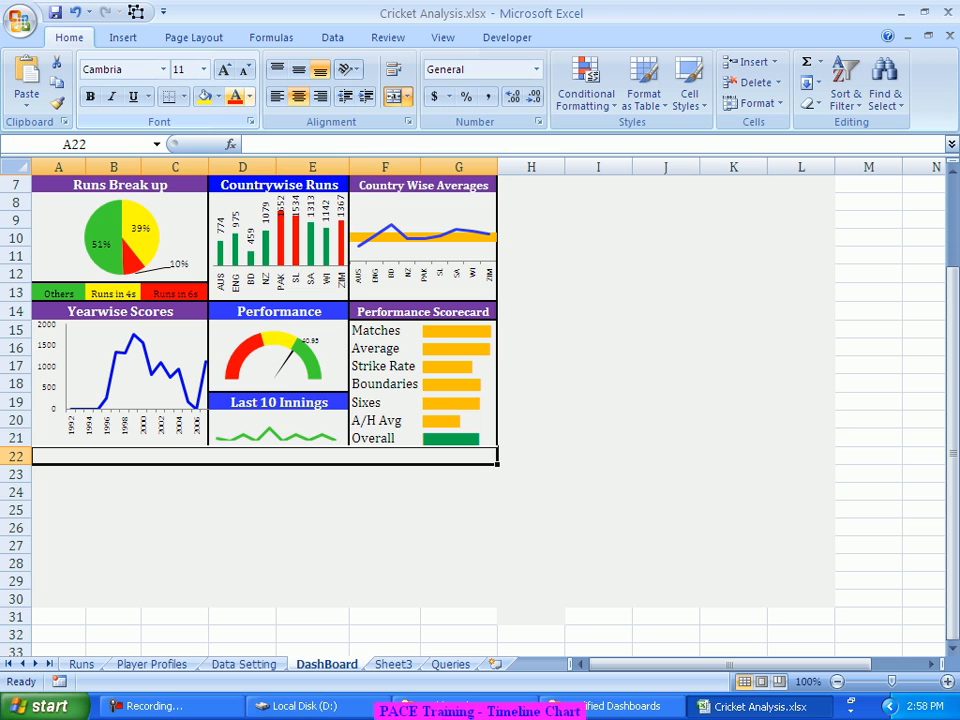
{"action": "left_click", "coordinate": [219, 96]}
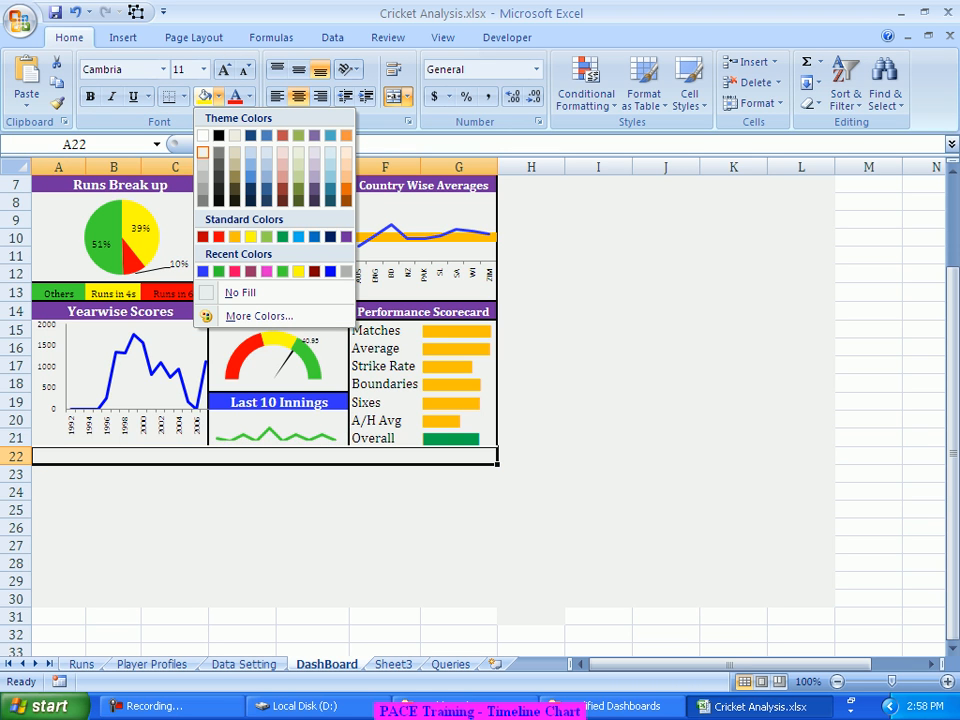
{"action": "key", "text": "Escape"}
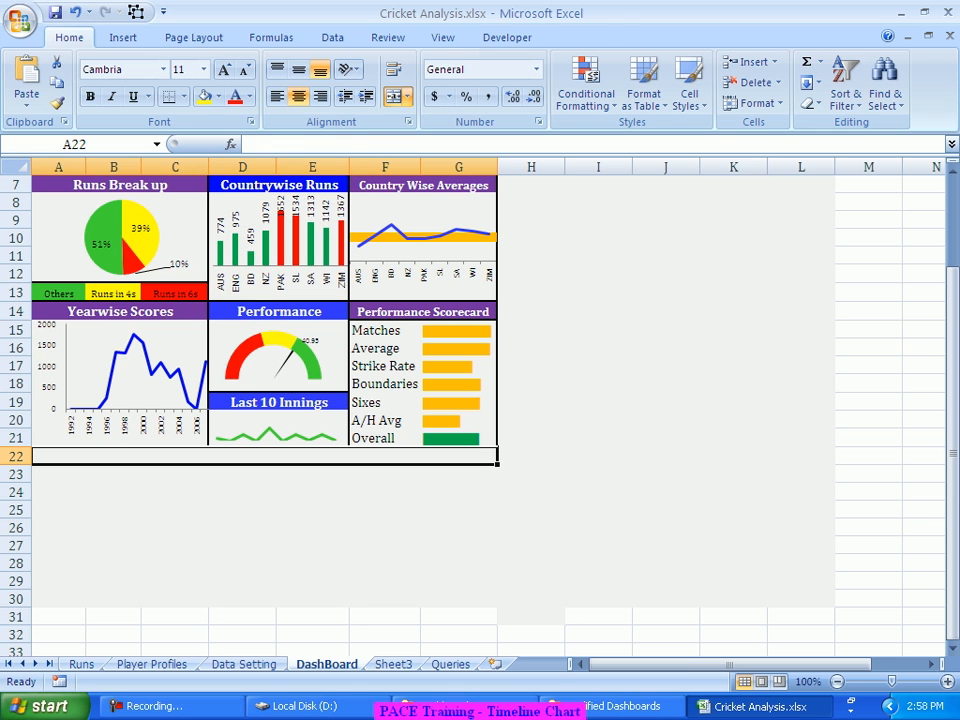
Step: Copy the Yearwise Scores heading's formatting onto A22 to G22 and merge that range back into one centered cell
{"action": "left_click", "coordinate": [205, 316]}
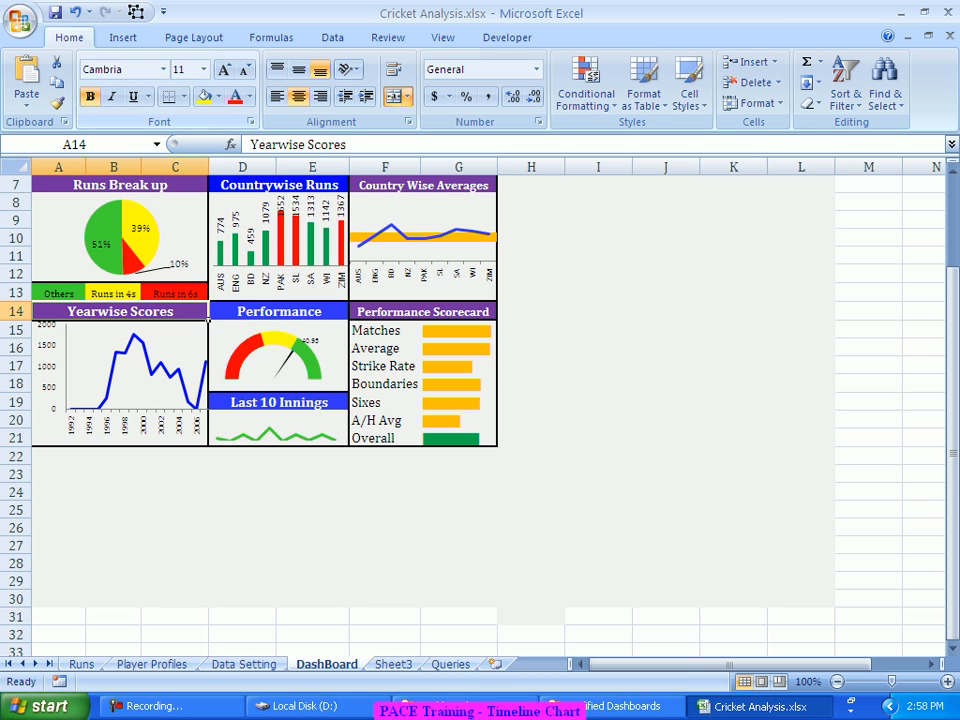
{"action": "left_click", "coordinate": [57, 103]}
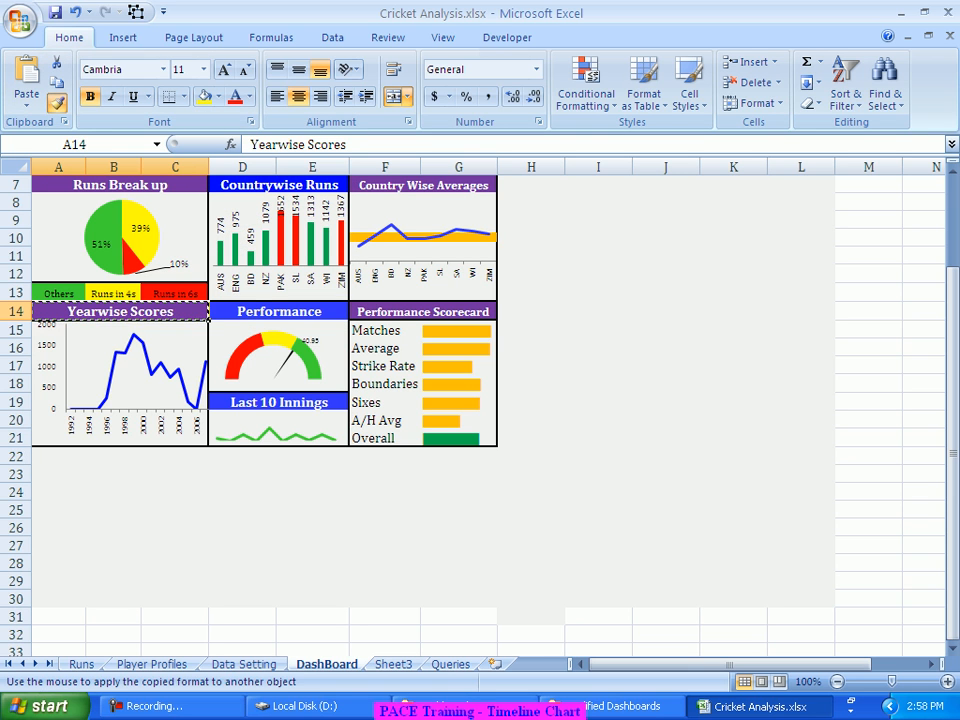
{"action": "left_click_drag", "start_coordinate": [40, 456], "coordinate": [495, 458]}
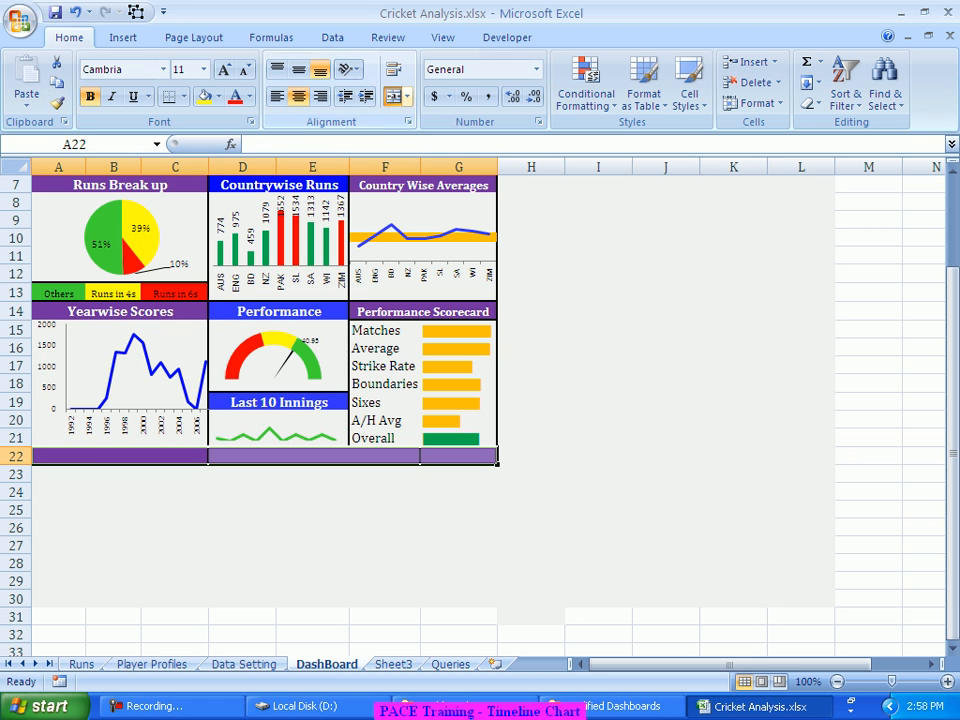
{"action": "left_click", "coordinate": [394, 97]}
{"action": "left_click", "coordinate": [394, 97]}
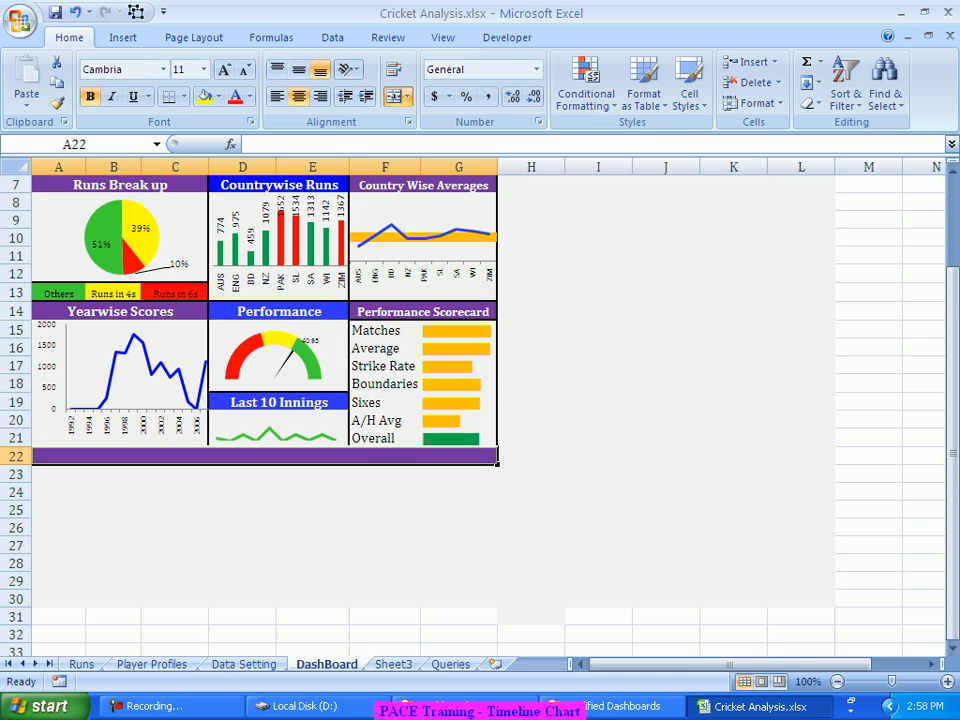
Step: Enter the heading "Time Line Chart (For Each 1000 Runs)" in the merged cell A22
{"action": "type", "text": "Time Line Chart (For"}
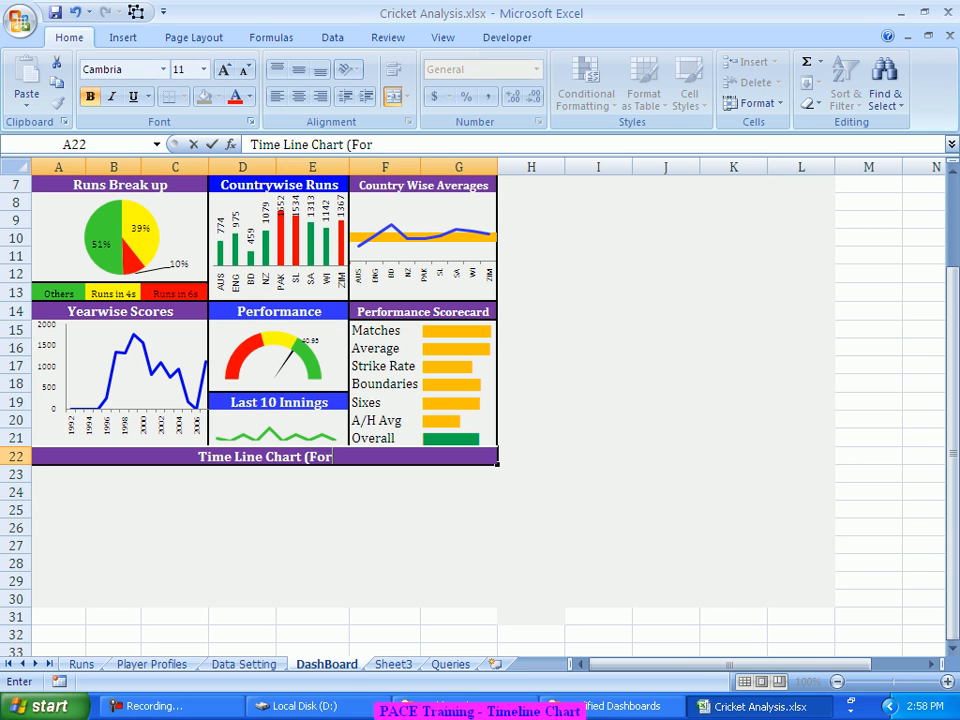
{"action": "type", "text": " Differe"}
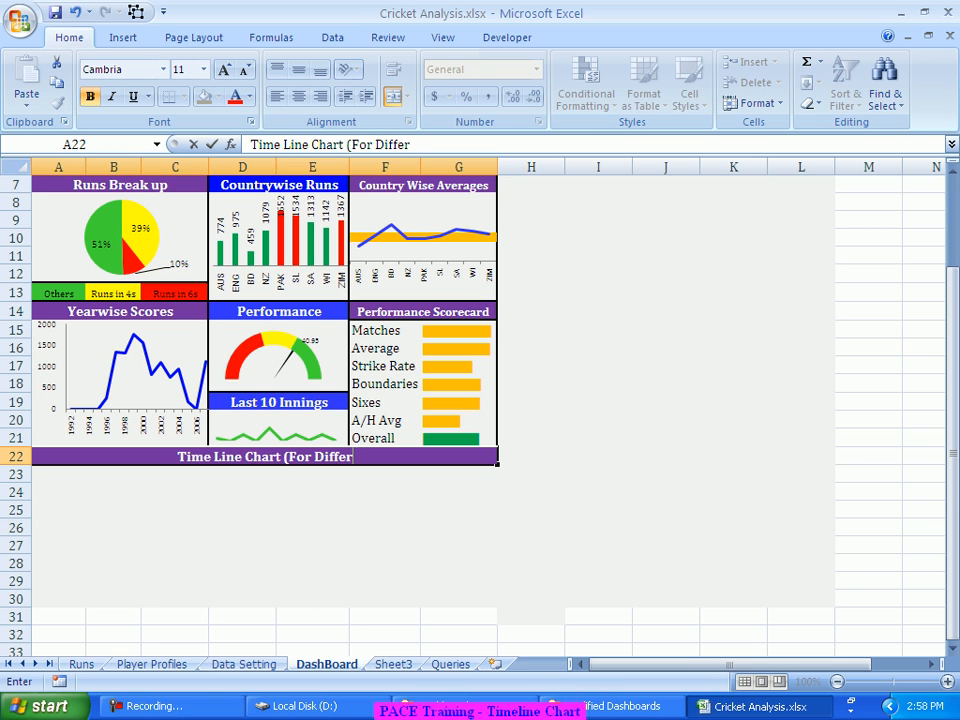
{"action": "key", "text": "BackSpace"}
{"action": "key", "text": "BackSpace"}
{"action": "key", "text": "BackSpace"}
{"action": "key", "text": "BackSpace"}
{"action": "key", "text": "BackSpace"}
{"action": "key", "text": "BackSpace"}
{"action": "key", "text": "BackSpace"}
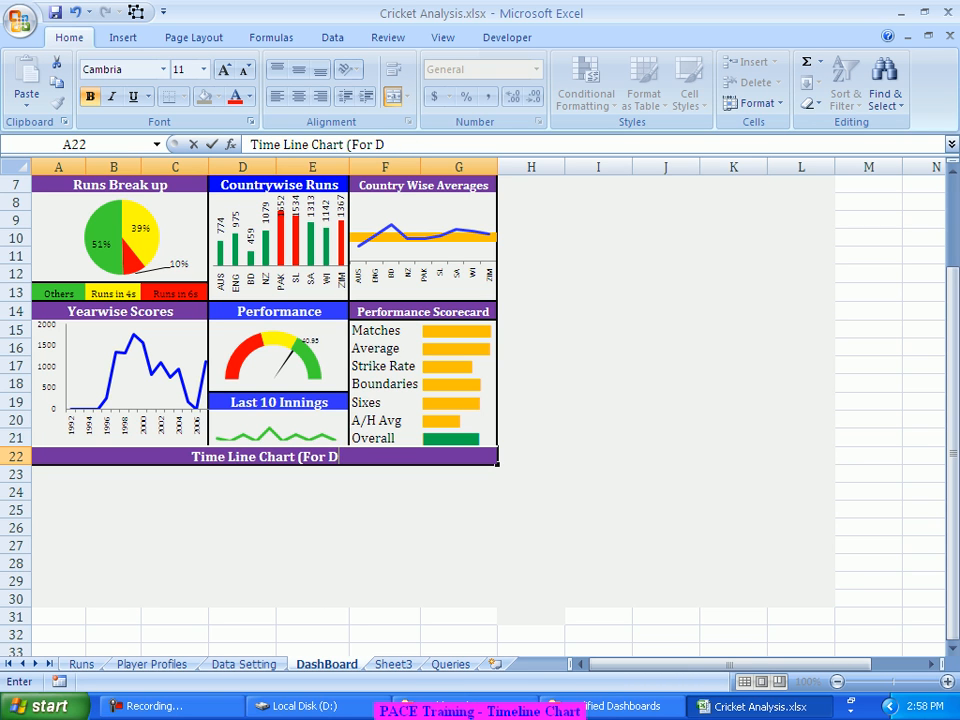
{"action": "type", "text": "Each 1"}
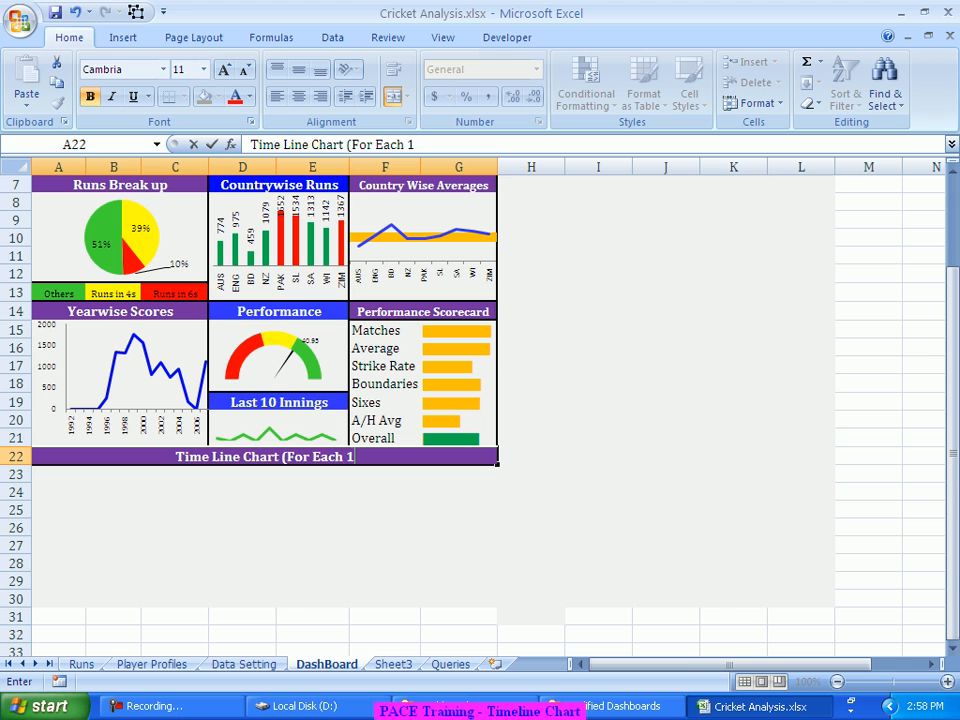
{"action": "type", "text": "000 Runs"}
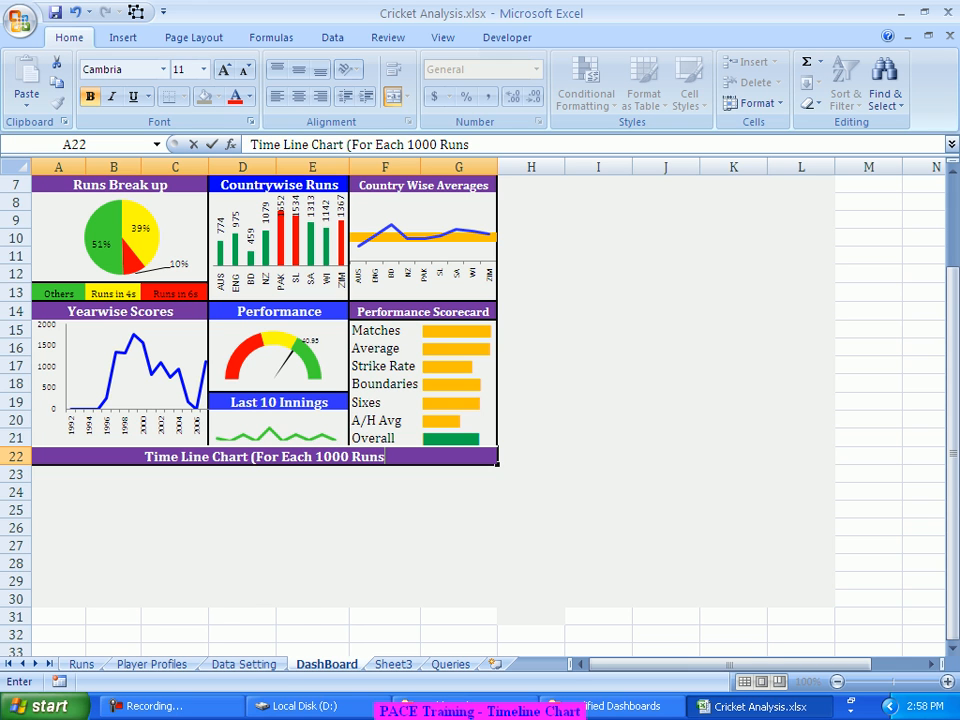
{"action": "type", "text": ")"}
{"action": "key", "text": "Return"}
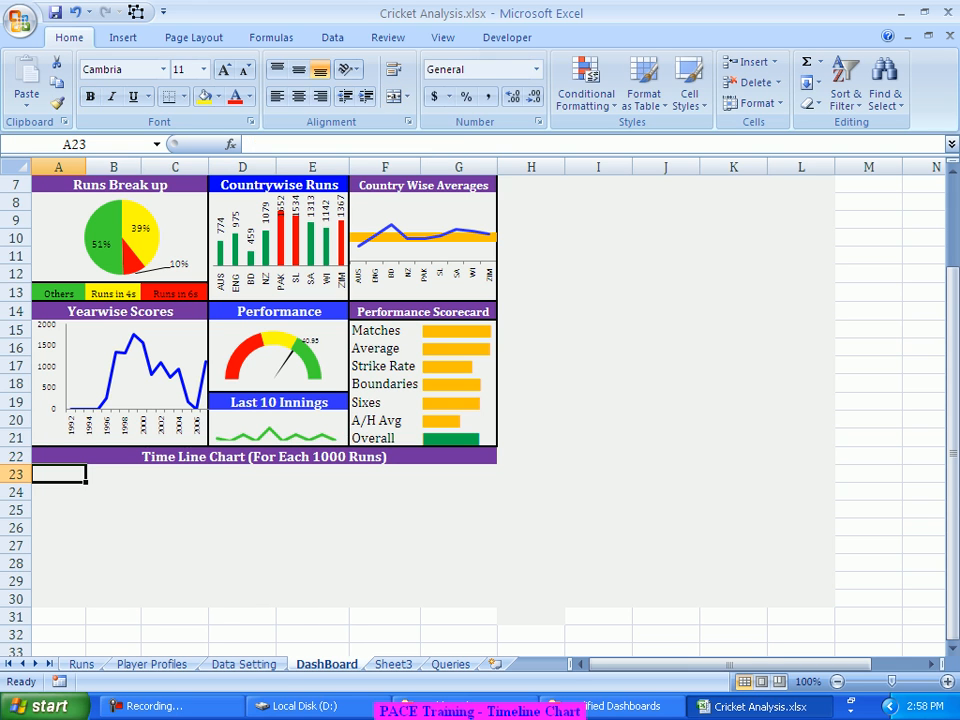
Step: Move the timeline chart from the Data Setting sheet to A23 on the DashBoard sheet and narrow it to end at column G
{"action": "key", "text": "ctrl+Page_Up"}
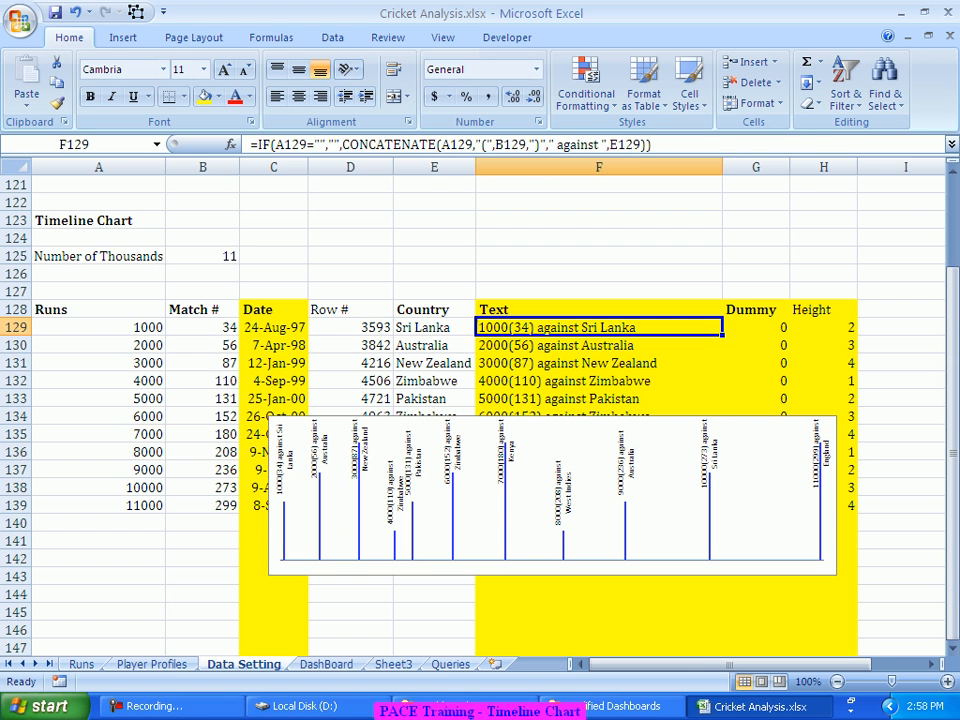
{"action": "left_click", "coordinate": [370, 570]}
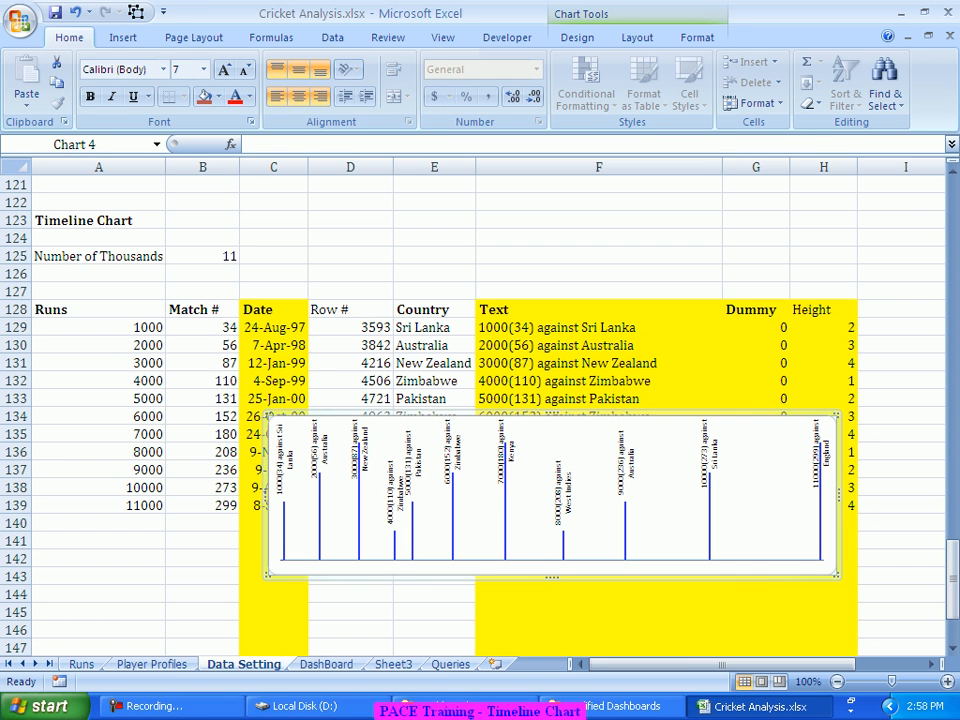
{"action": "key", "text": "ctrl+x"}
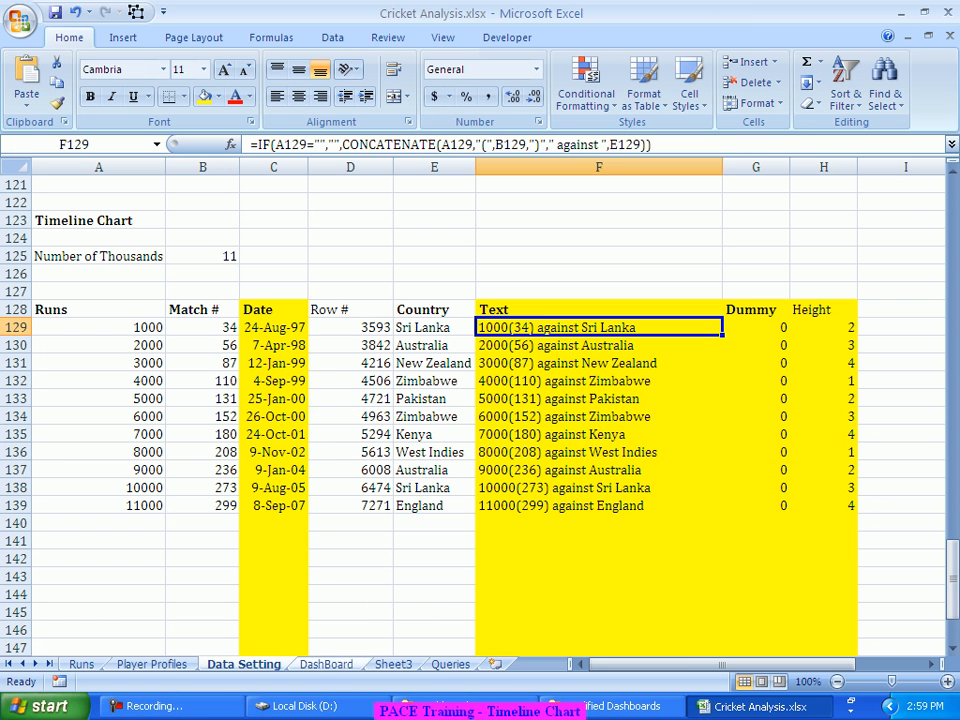
{"action": "key", "text": "ctrl+Page_Down"}
{"action": "key", "text": "ctrl+v"}
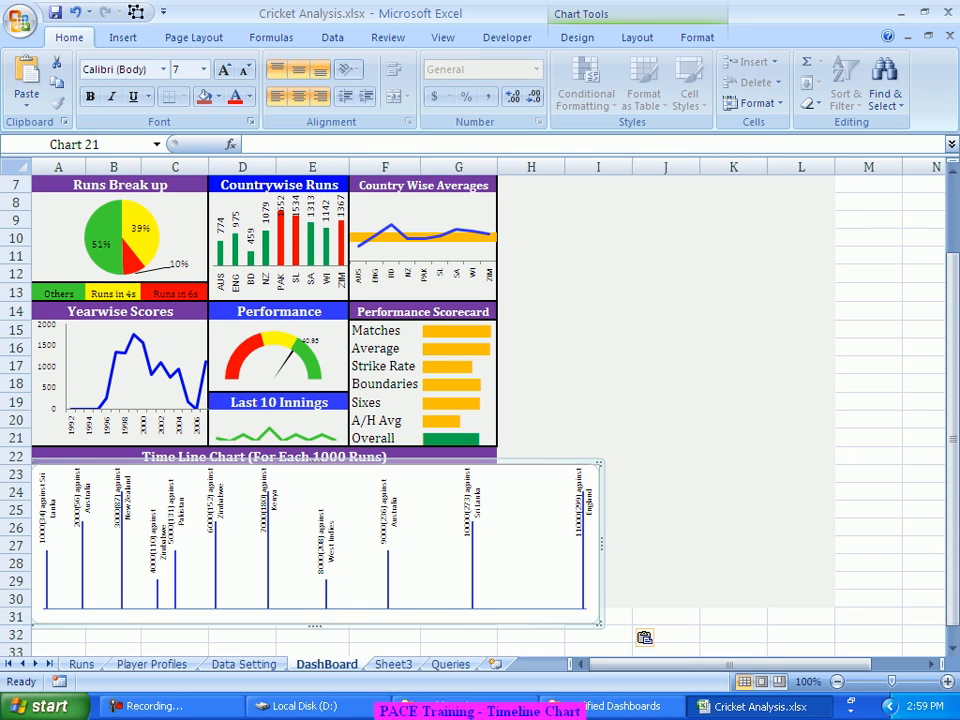
{"action": "left_click_drag", "start_coordinate": [600, 545], "coordinate": [497, 545]}
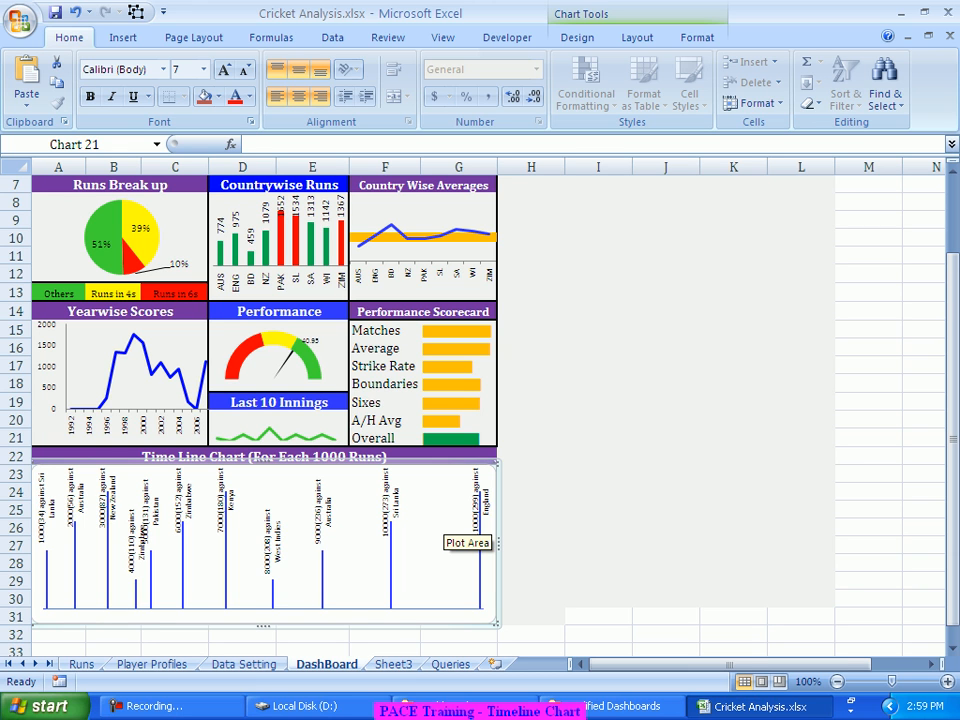
Step: Set the timeline chart's plot area to no fill
{"action": "right_click", "coordinate": [444, 517]}
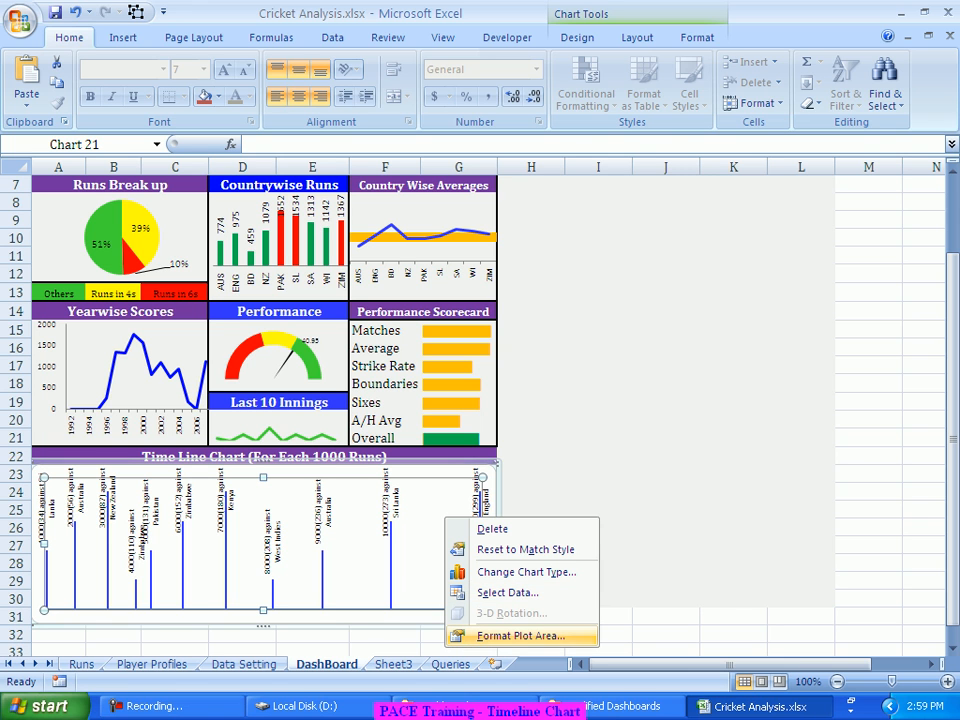
{"action": "left_click", "coordinate": [520, 636]}
{"action": "left_click", "coordinate": [682, 121]}
{"action": "left_click", "coordinate": [898, 540]}
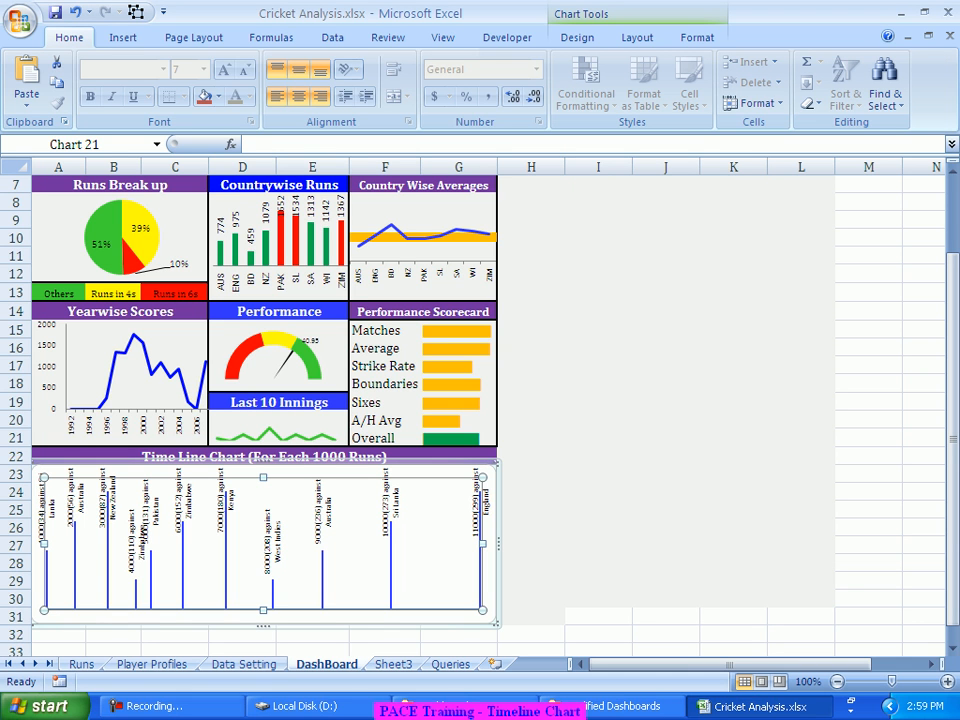
{"action": "left_click", "coordinate": [490, 485]}
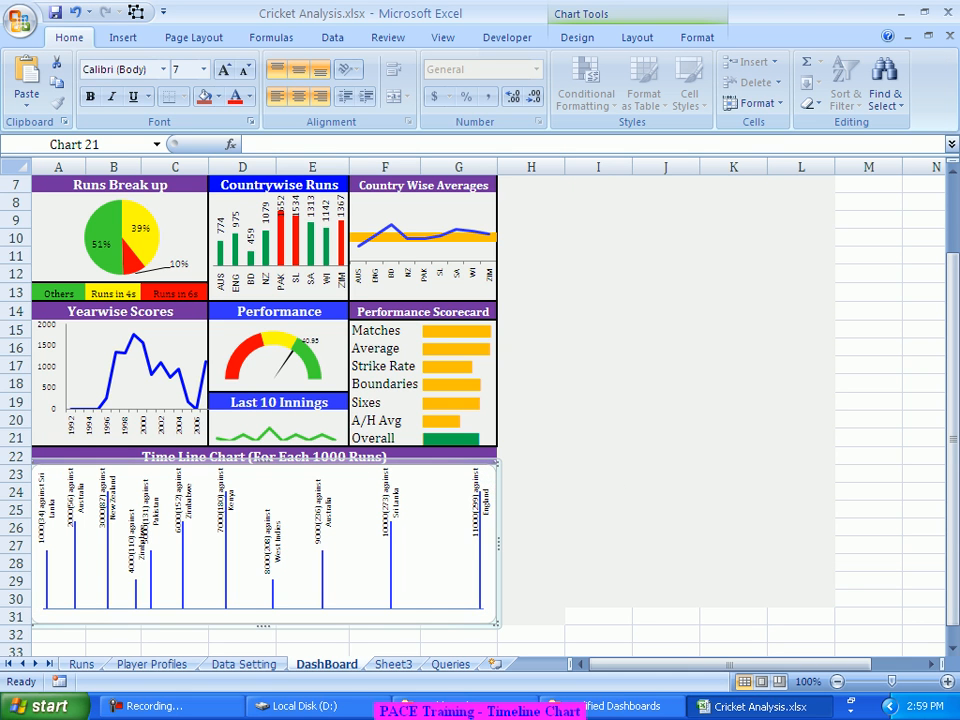
Step: Set the timeline chart's chart area to no fill and its border to no line
{"action": "right_click", "coordinate": [494, 467]}
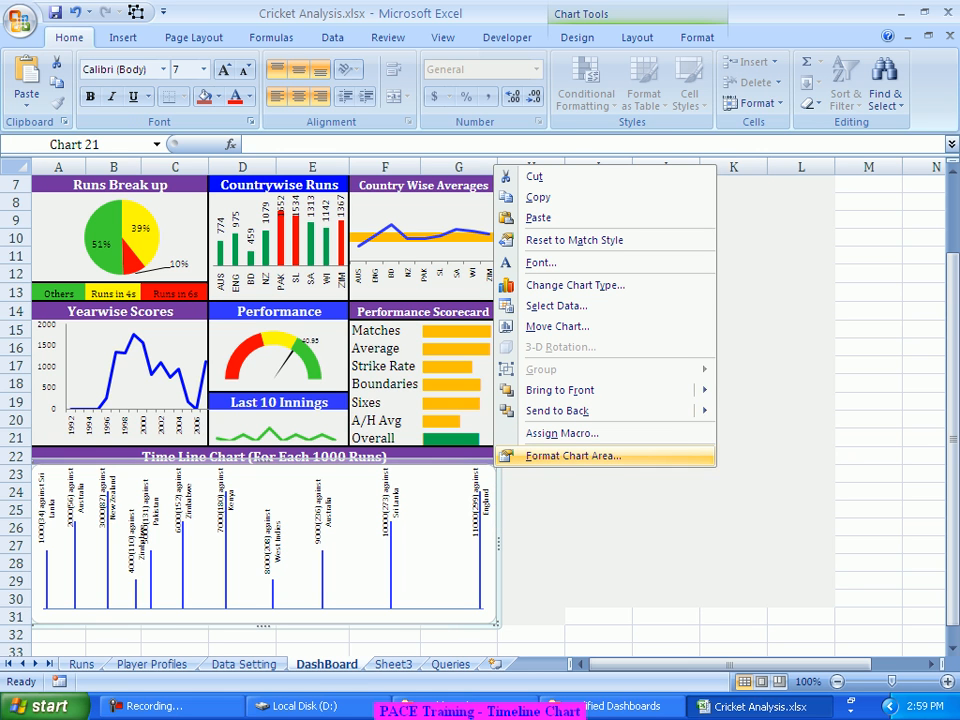
{"action": "left_click", "coordinate": [560, 456]}
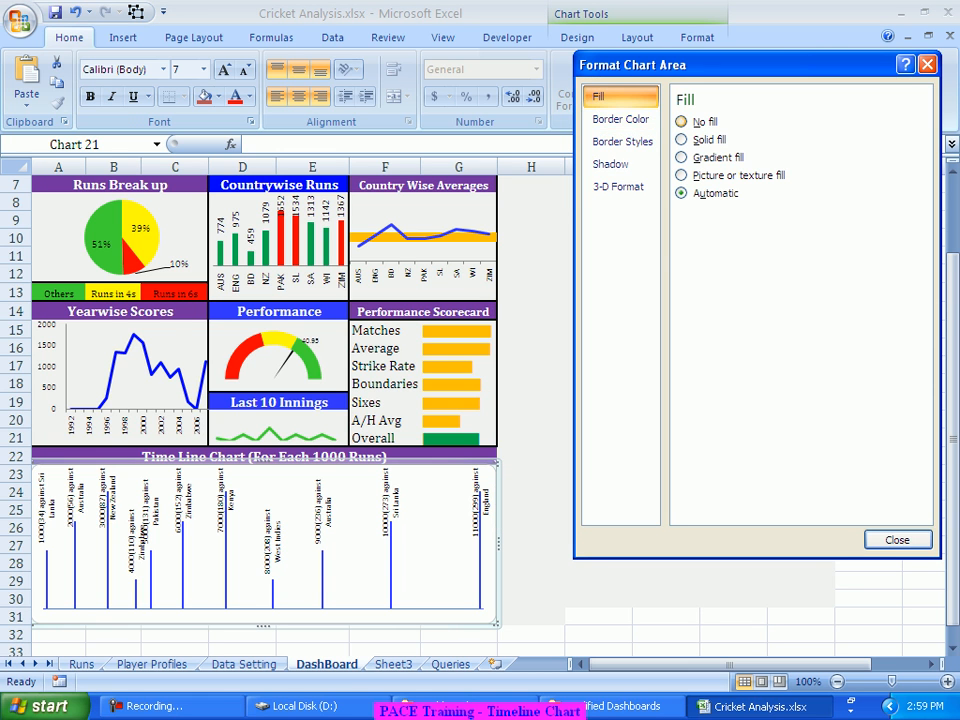
{"action": "left_click", "coordinate": [620, 119]}
{"action": "left_click", "coordinate": [707, 121]}
{"action": "key", "text": "Escape"}
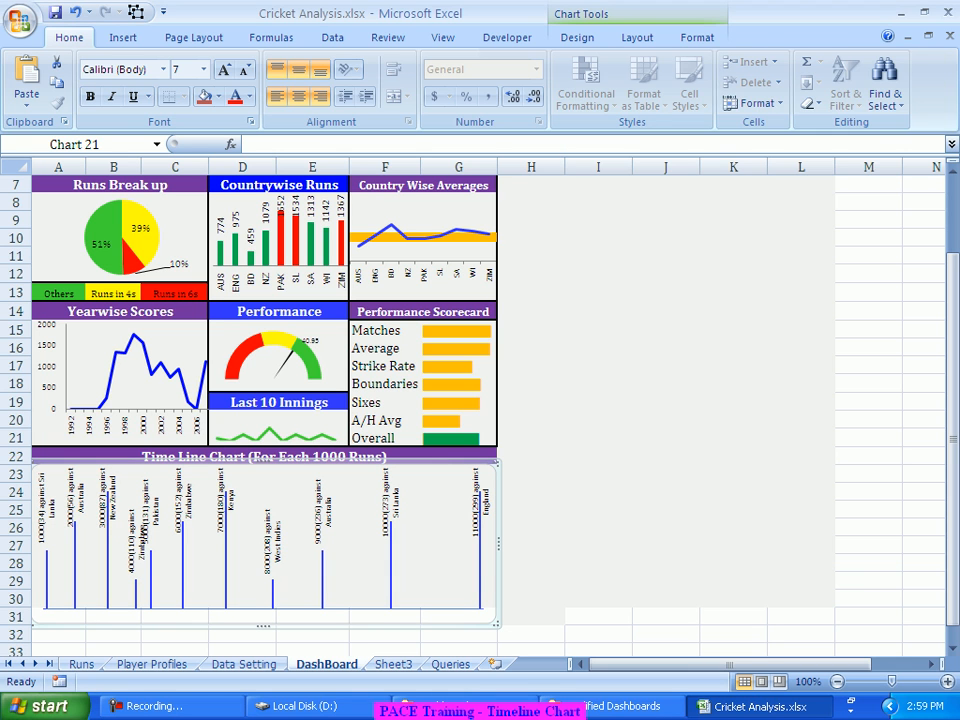
{"action": "left_click", "coordinate": [599, 490]}
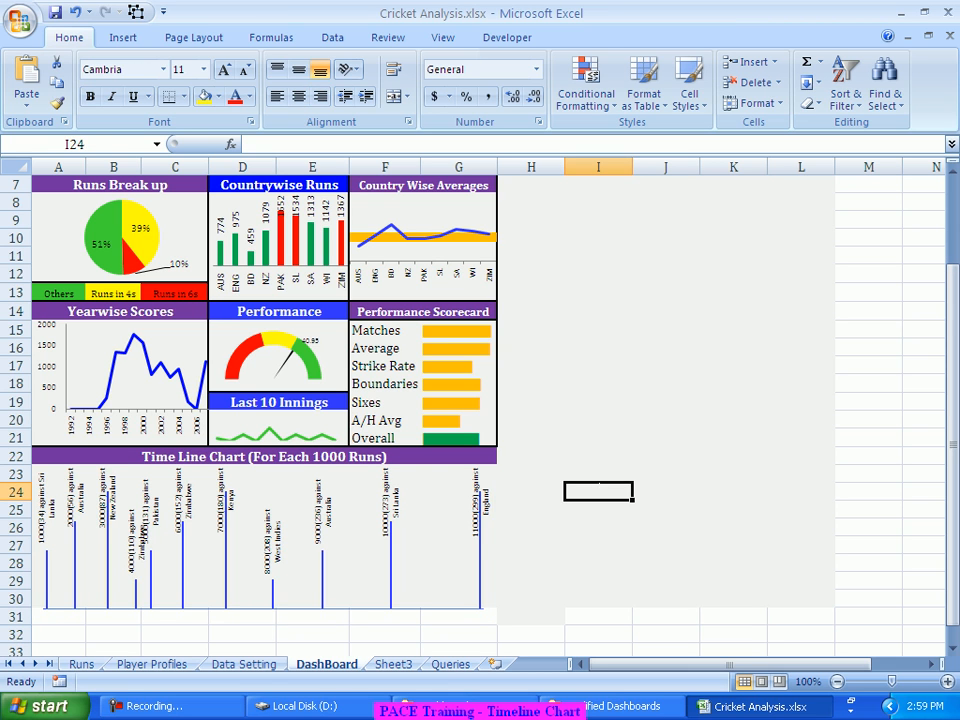
Step: Shorten the timeline chart so its lower edge sits at about the end of row 30
{"action": "left_click", "coordinate": [435, 545]}
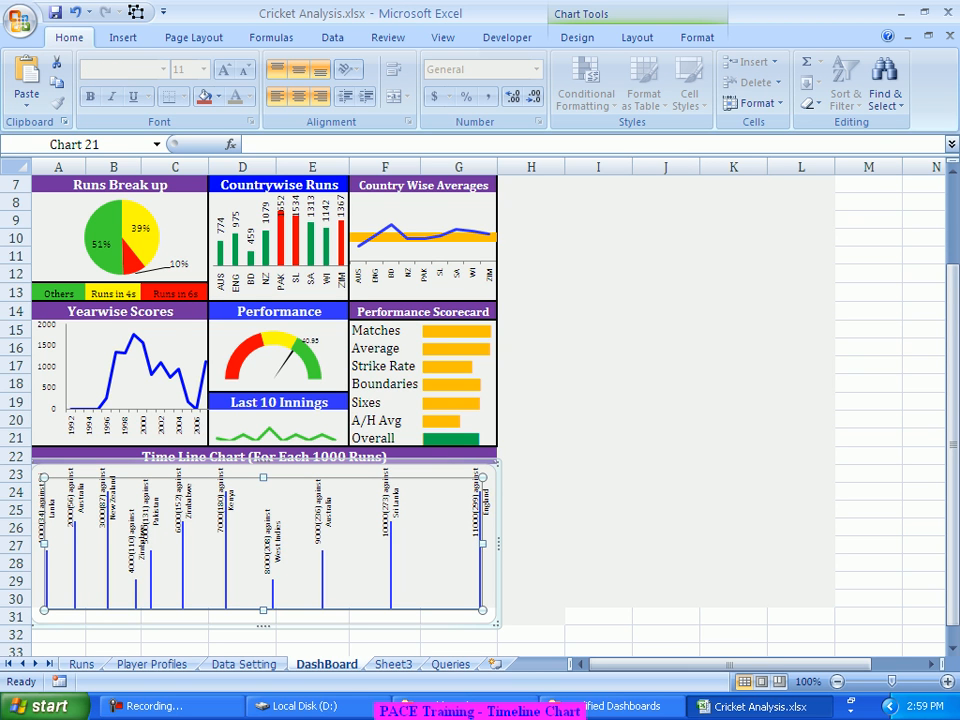
{"action": "left_click", "coordinate": [400, 617]}
{"action": "left_click_drag", "start_coordinate": [263, 626], "coordinate": [263, 614]}
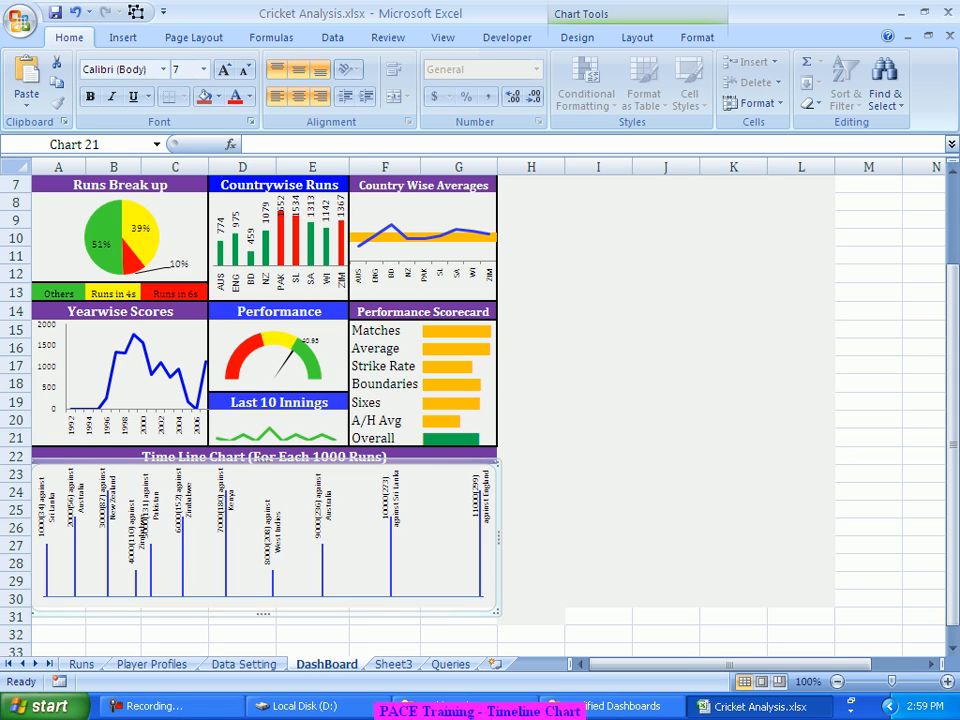
Step: Enlarge the timeline chart's plot area to fill the chart's full width and reach its lower edge
{"action": "left_click", "coordinate": [300, 548]}
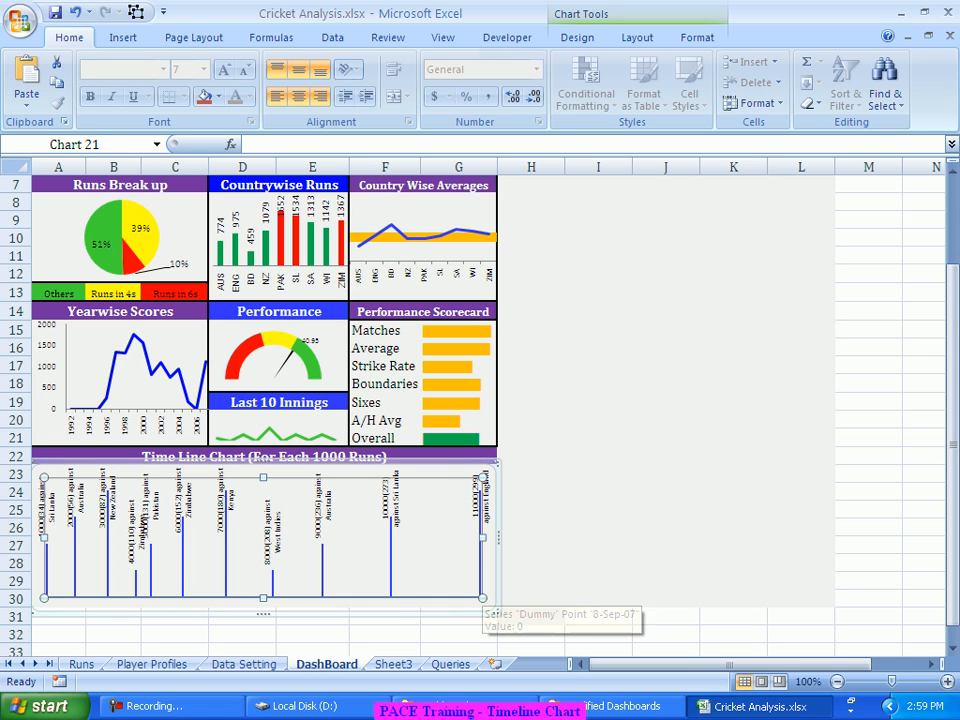
{"action": "left_click_drag", "start_coordinate": [483, 598], "coordinate": [495, 610]}
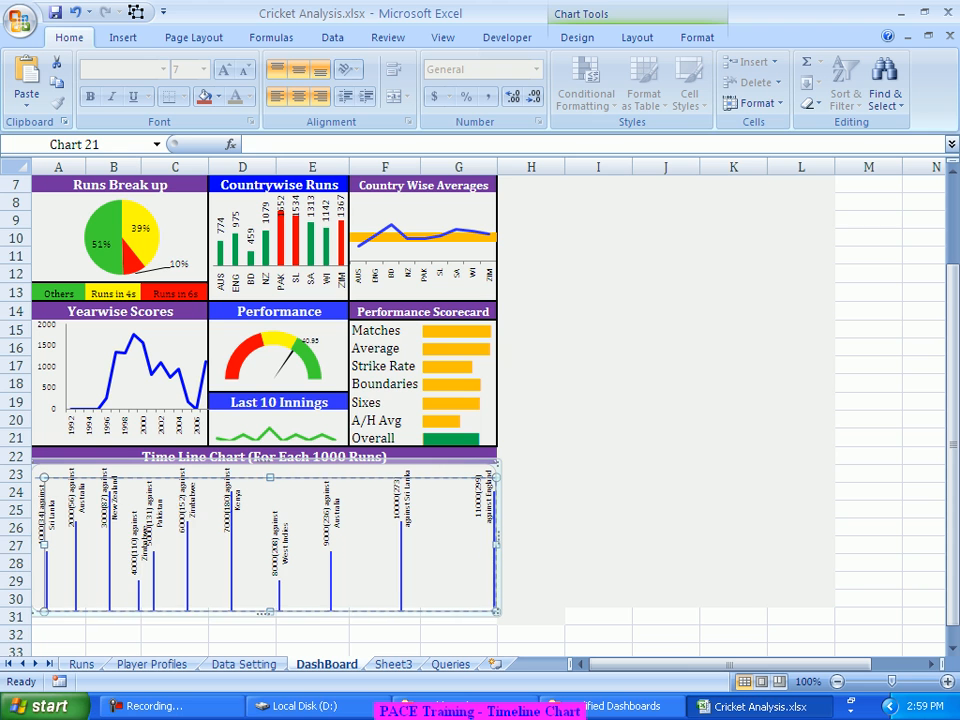
{"action": "left_click_drag", "start_coordinate": [44, 543], "coordinate": [33, 545]}
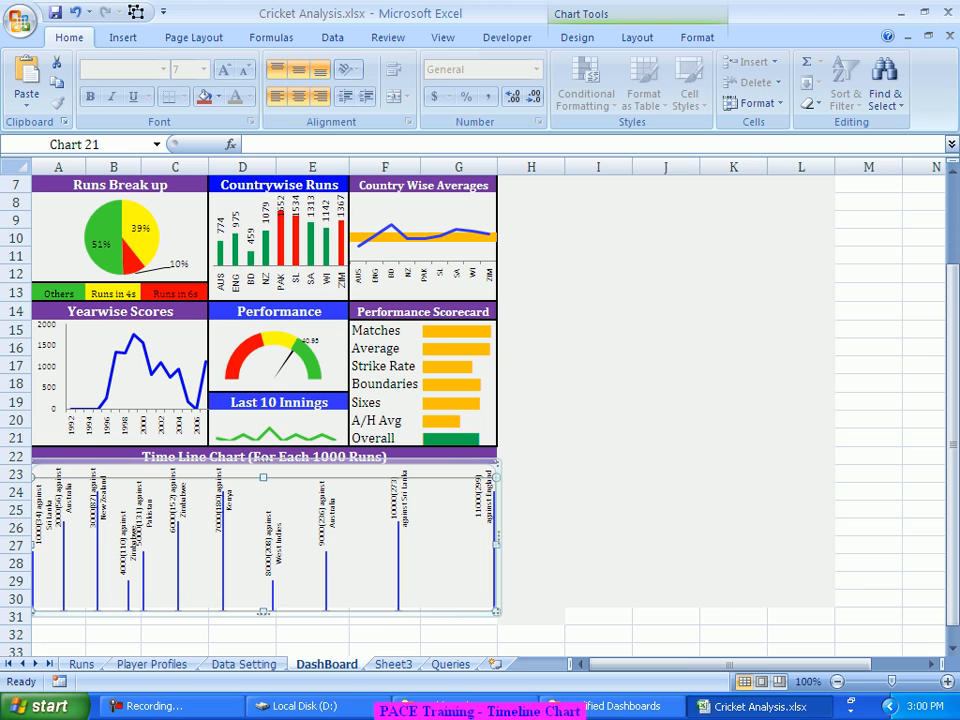
{"action": "left_click", "coordinate": [531, 527]}
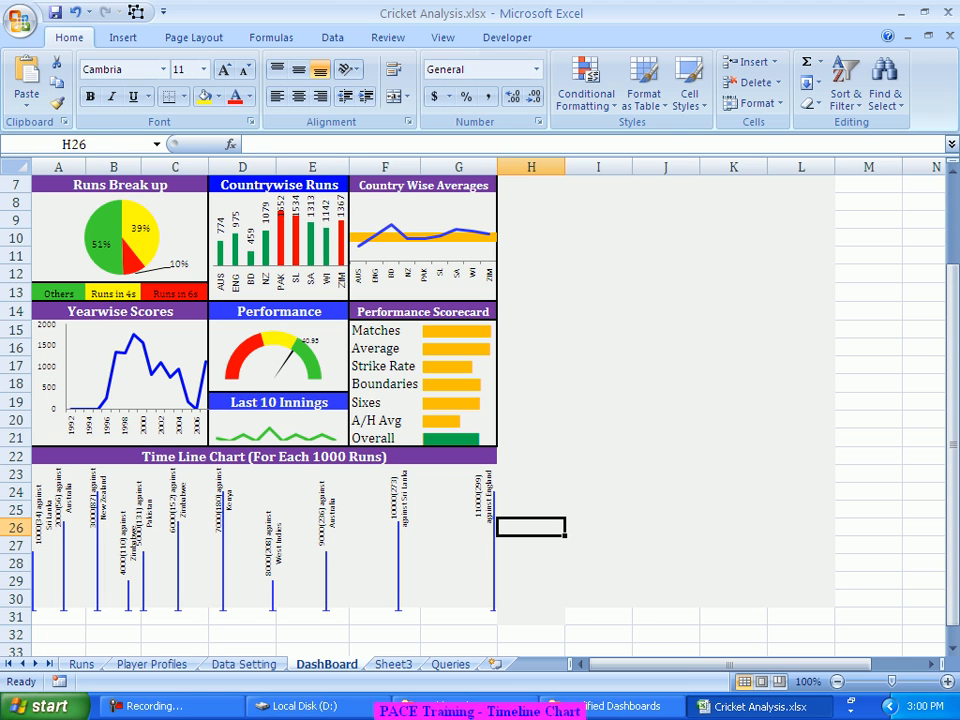
Step: Shorten the timeline chart slightly so its lower edge stays within row 30 of the dashboard
{"action": "left_click", "coordinate": [364, 556]}
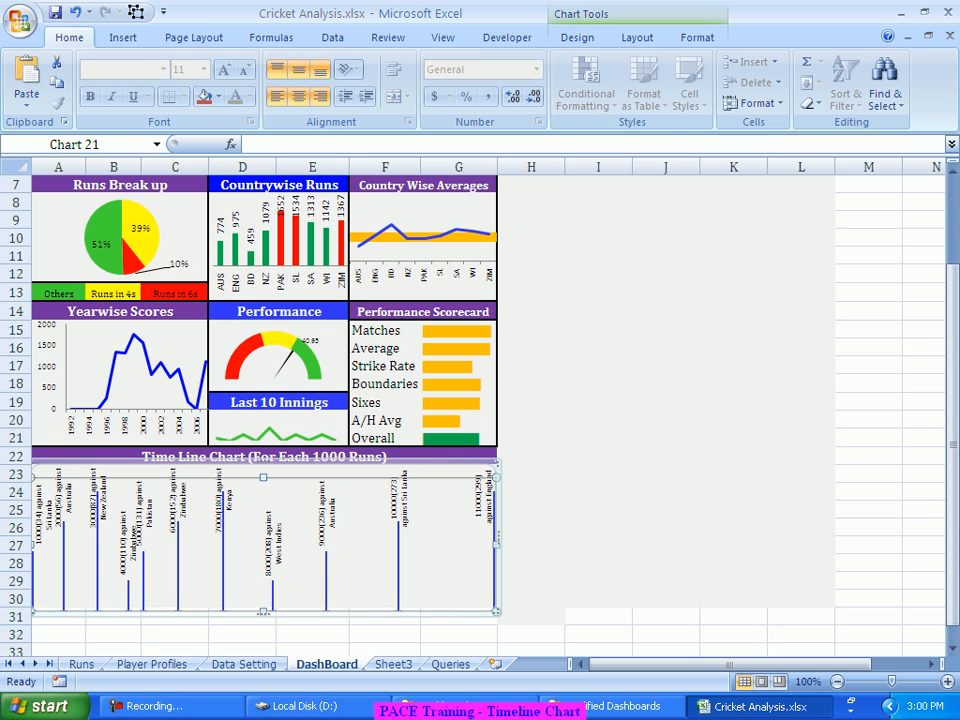
{"action": "left_click", "coordinate": [284, 467]}
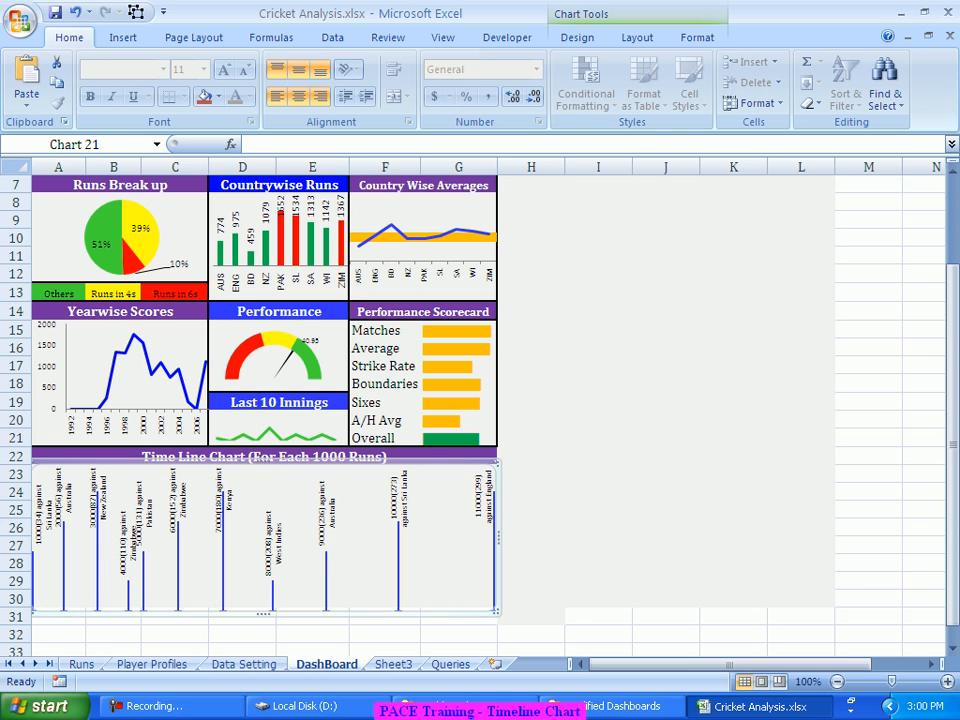
{"action": "left_click_drag", "start_coordinate": [263, 614], "coordinate": [263, 626]}
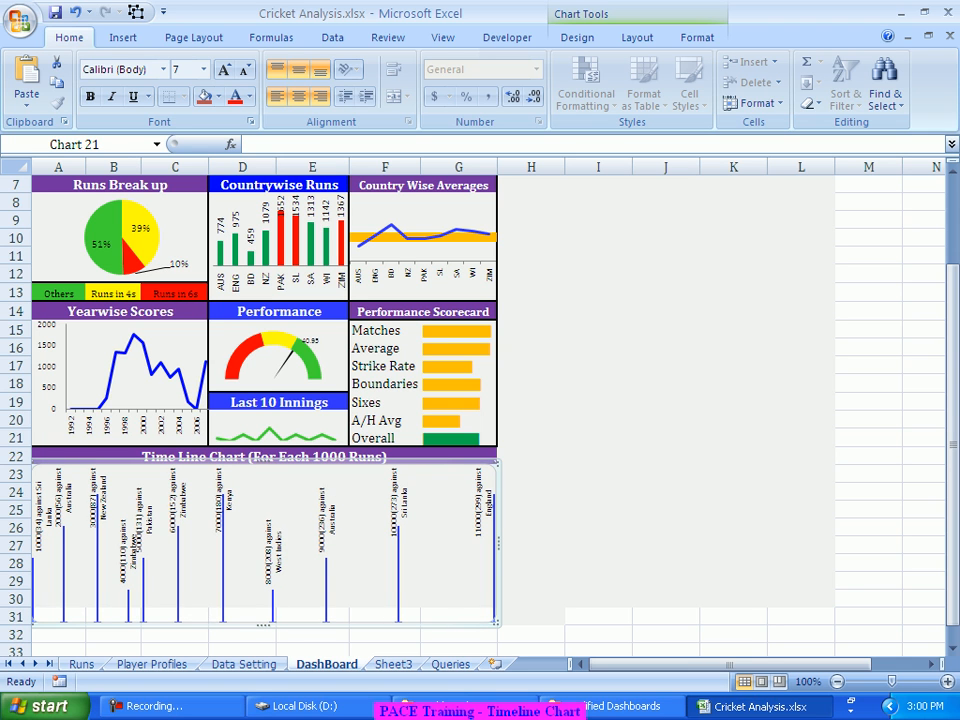
{"action": "key", "text": "ctrl+z"}
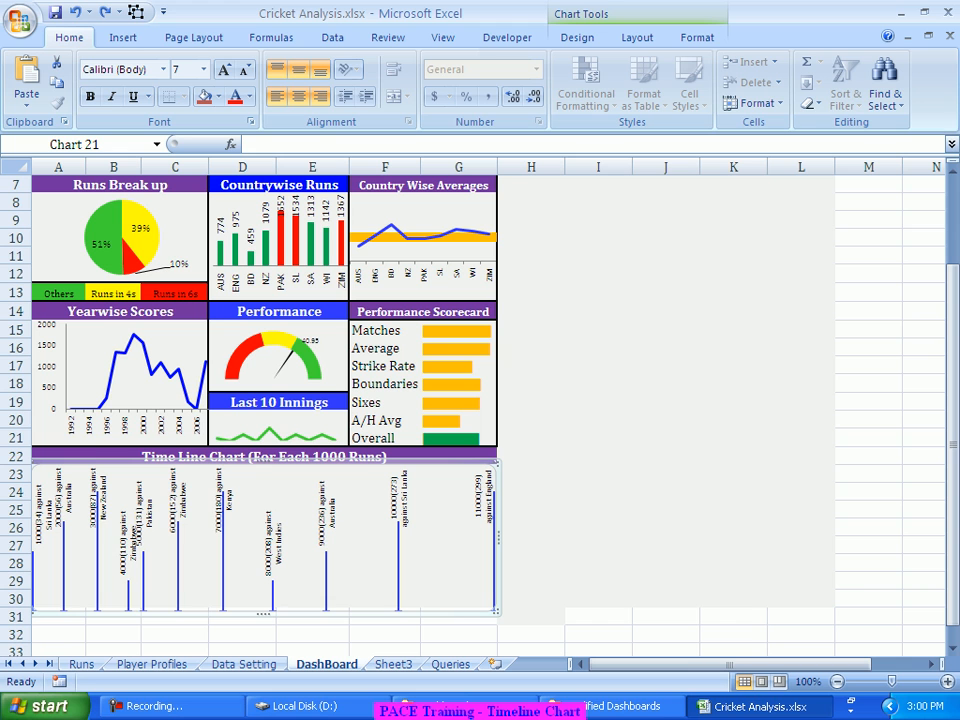
{"action": "left_click_drag", "start_coordinate": [263, 614], "coordinate": [263, 608]}
{"action": "left_click", "coordinate": [666, 545]}
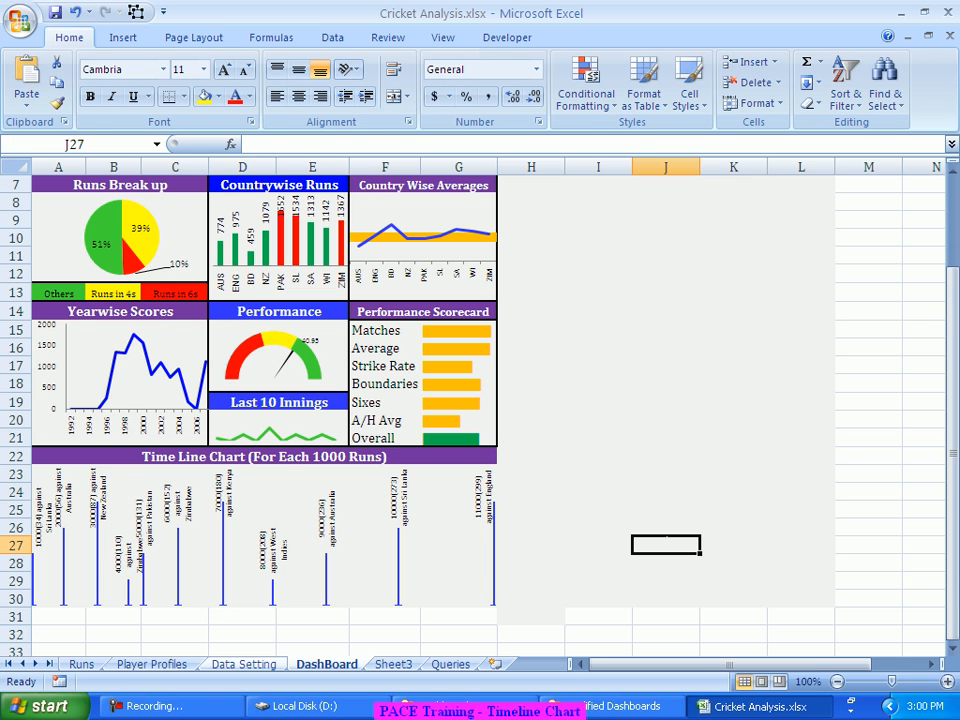
Step: On the Data Setting sheet, replace " against " with " vs." in the Text formula in F129 and fill it down the column
{"action": "key", "text": "ctrl+Page_Up"}
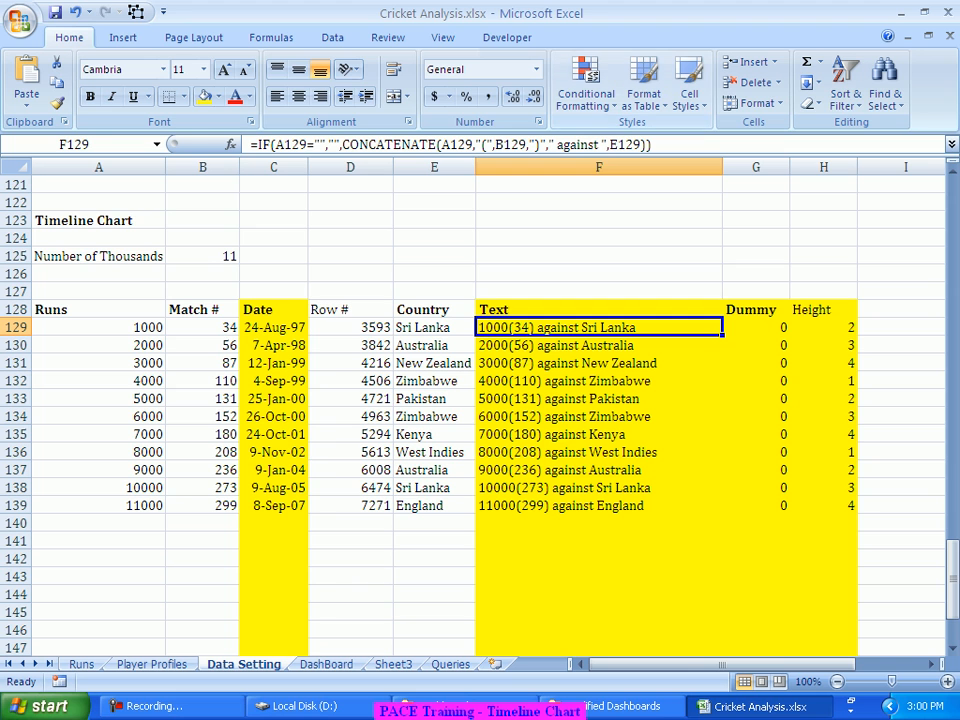
{"action": "double_click", "coordinate": [577, 144]}
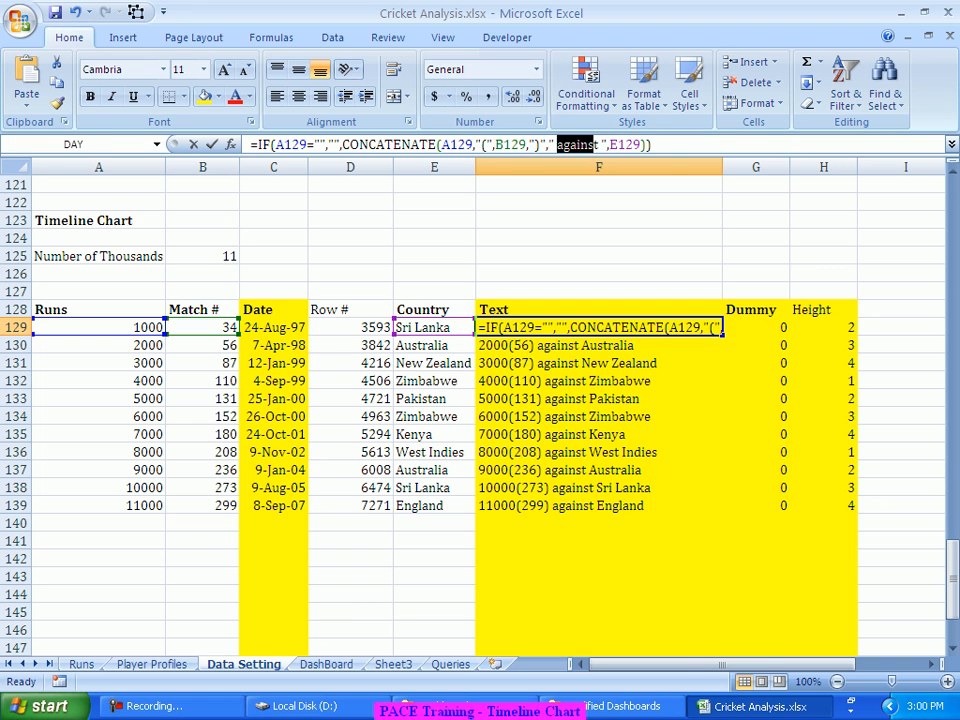
{"action": "type", "text": "vs"}
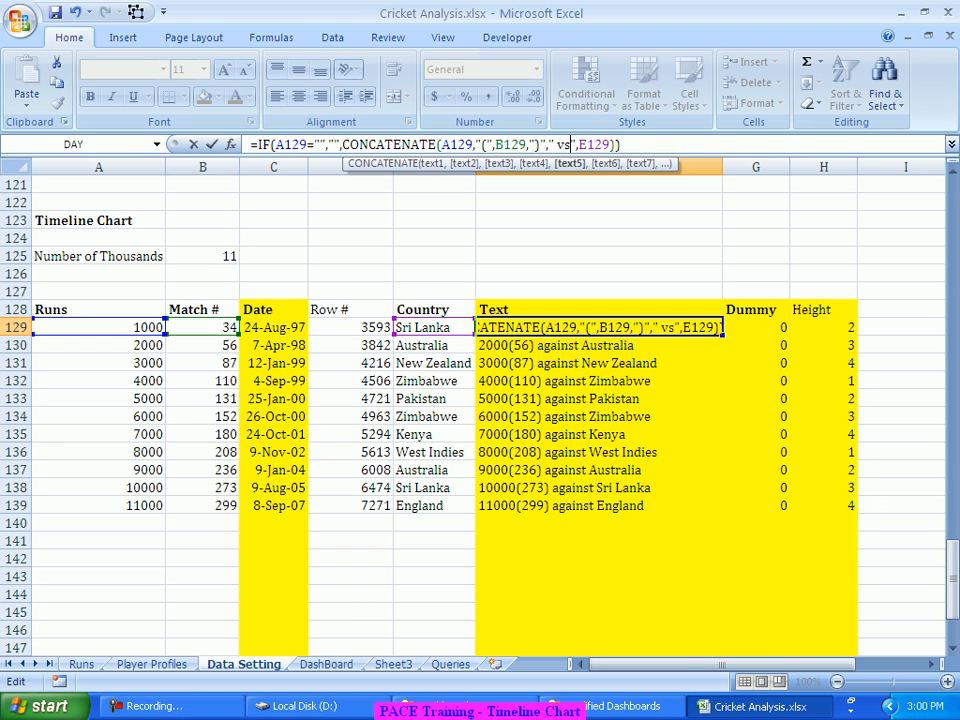
{"action": "type", "text": "."}
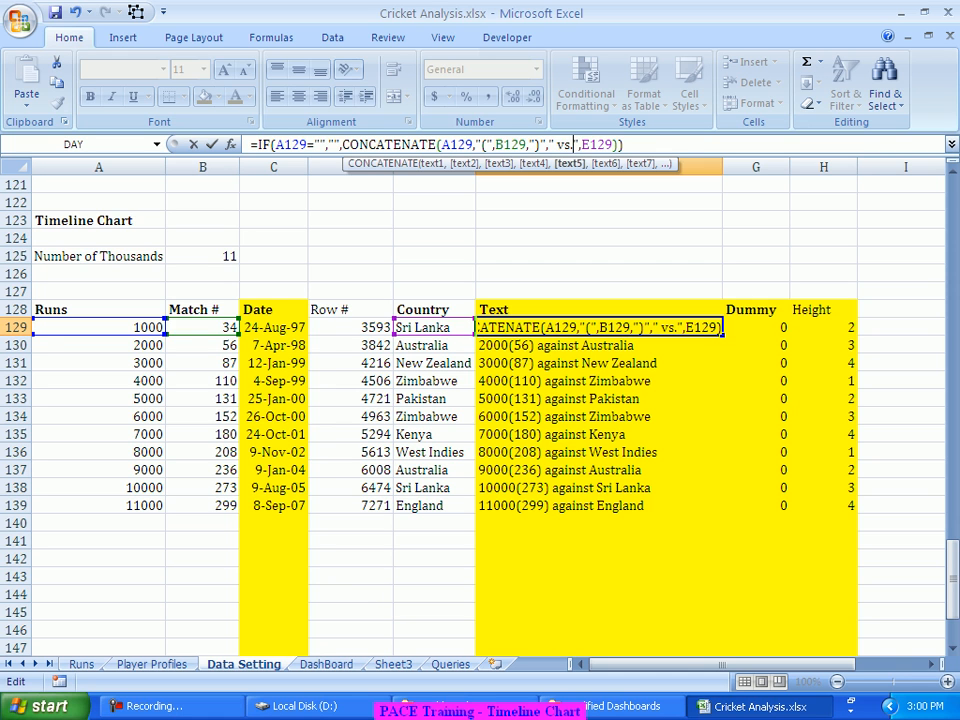
{"action": "key", "text": "Return"}
{"action": "key", "text": "Up"}
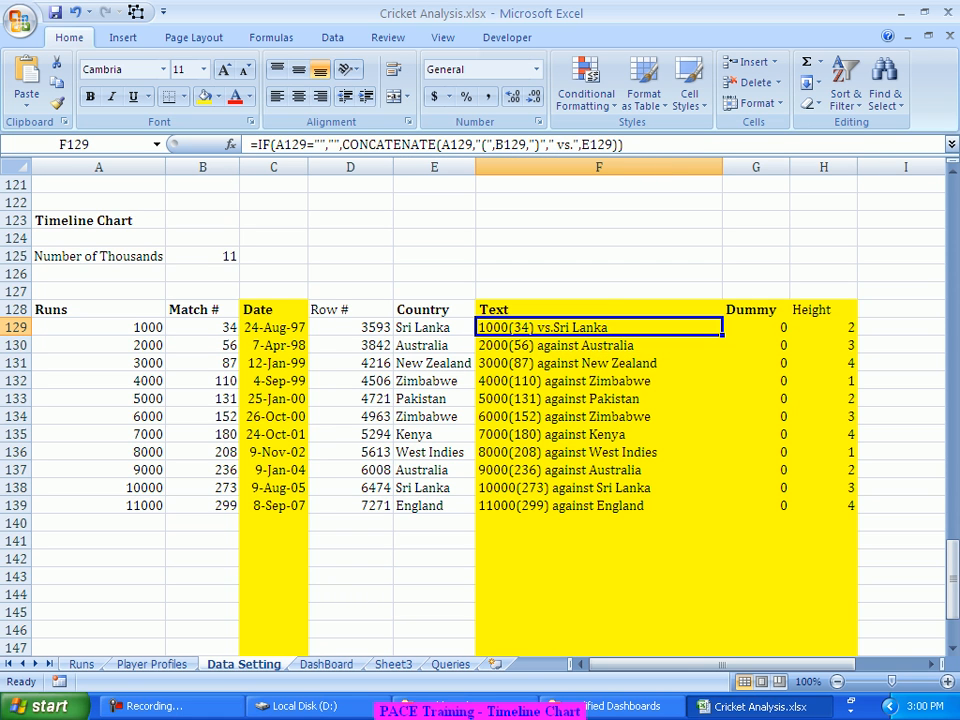
{"action": "double_click", "coordinate": [722, 335]}
{"action": "left_click", "coordinate": [599, 470]}
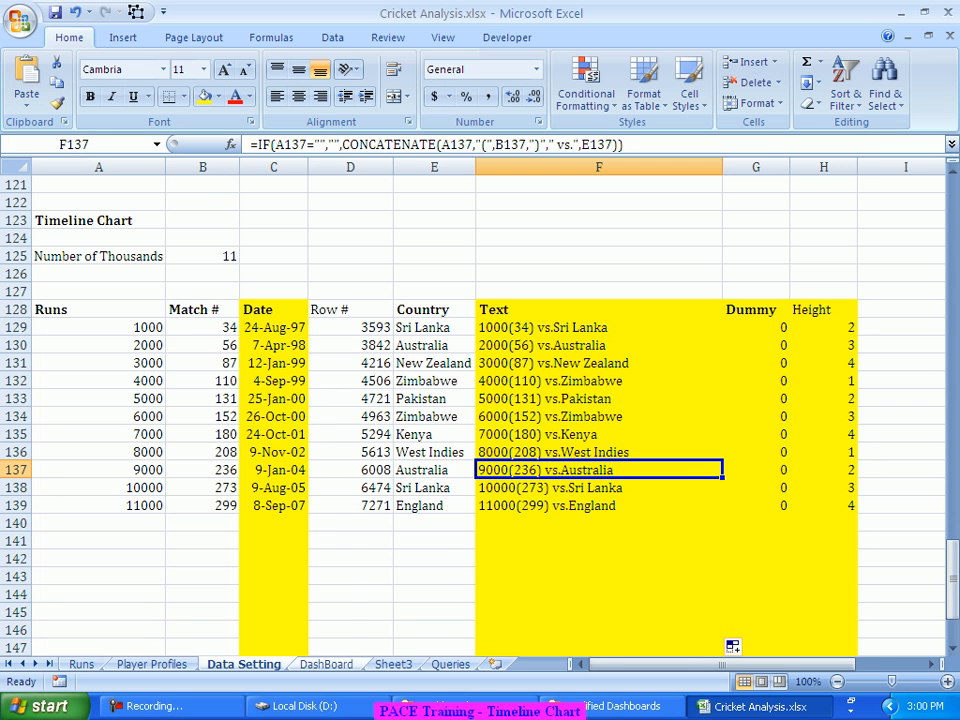
Step: Set the selected player in C1 of the DashBoard sheet to R Dravid
{"action": "key", "text": "ctrl+Page_Down"}
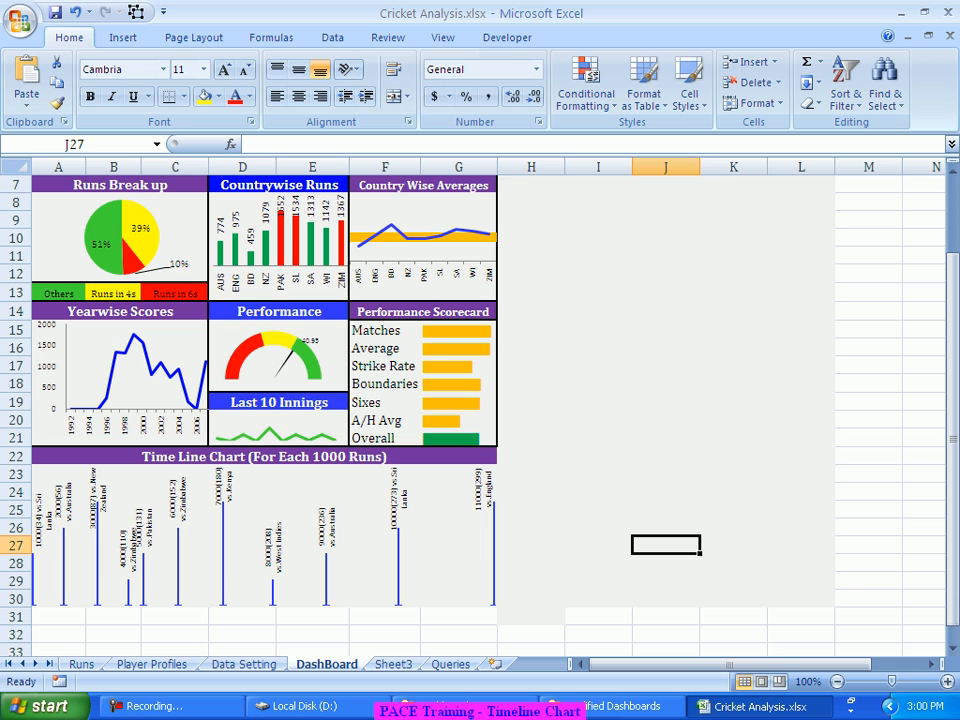
{"action": "scroll", "coordinate": [480, 400], "scroll_direction": "up", "scroll_amount": 2}
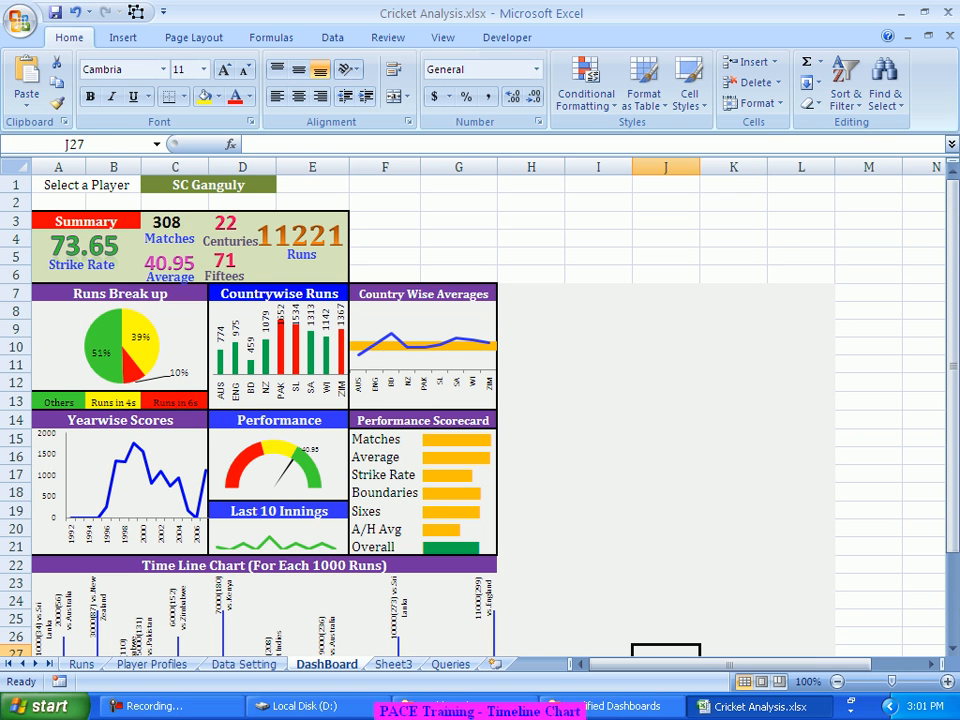
{"action": "left_click", "coordinate": [200, 185]}
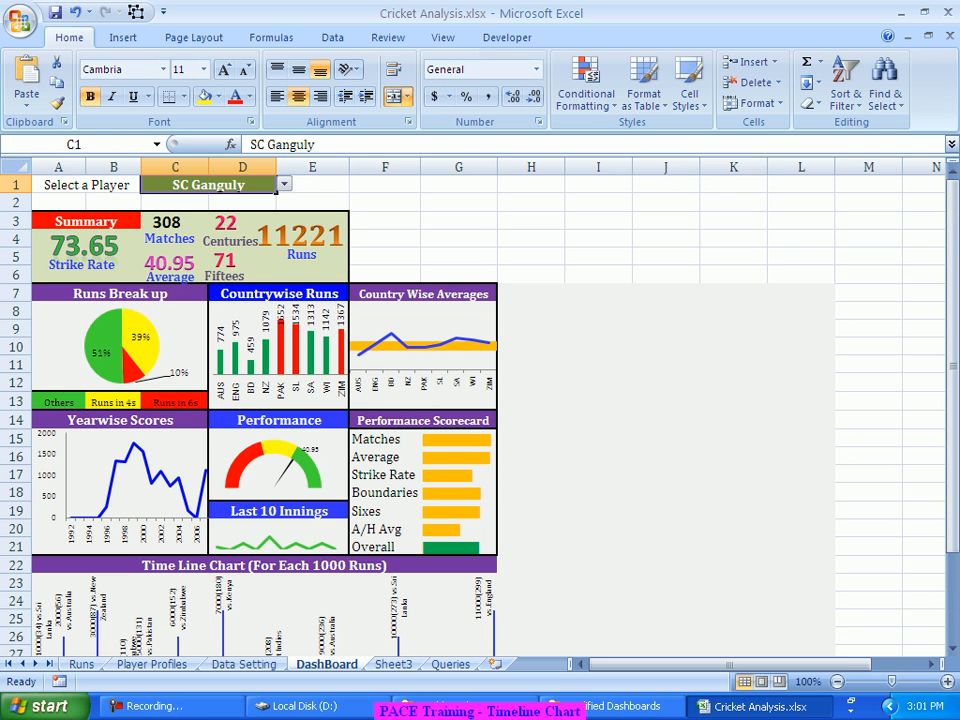
{"action": "type", "text": "R Dravid"}
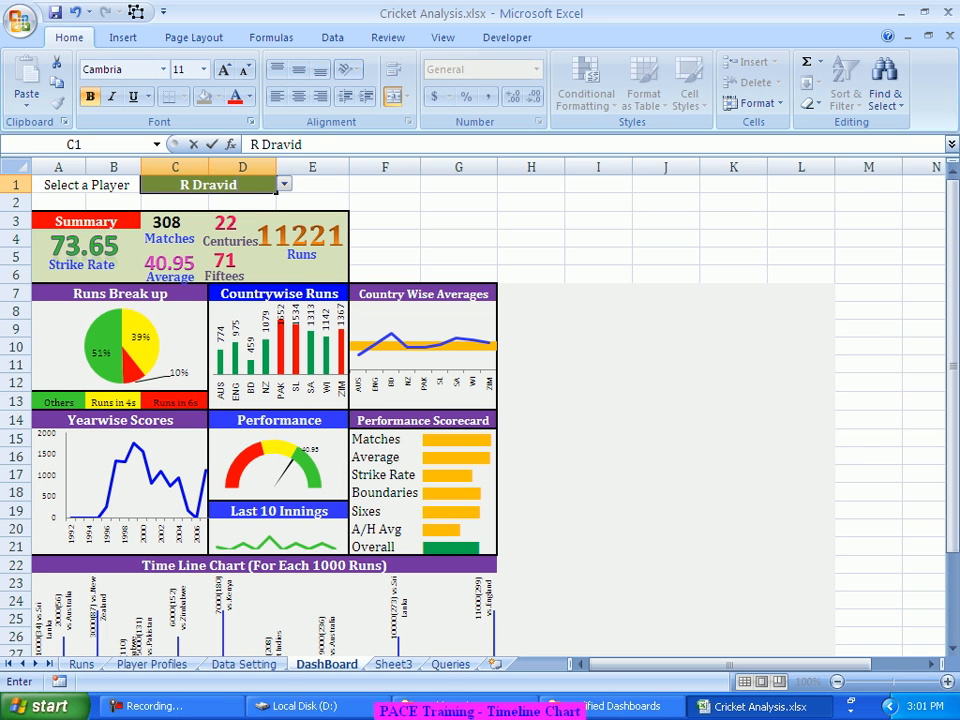
{"action": "key", "text": "Return"}
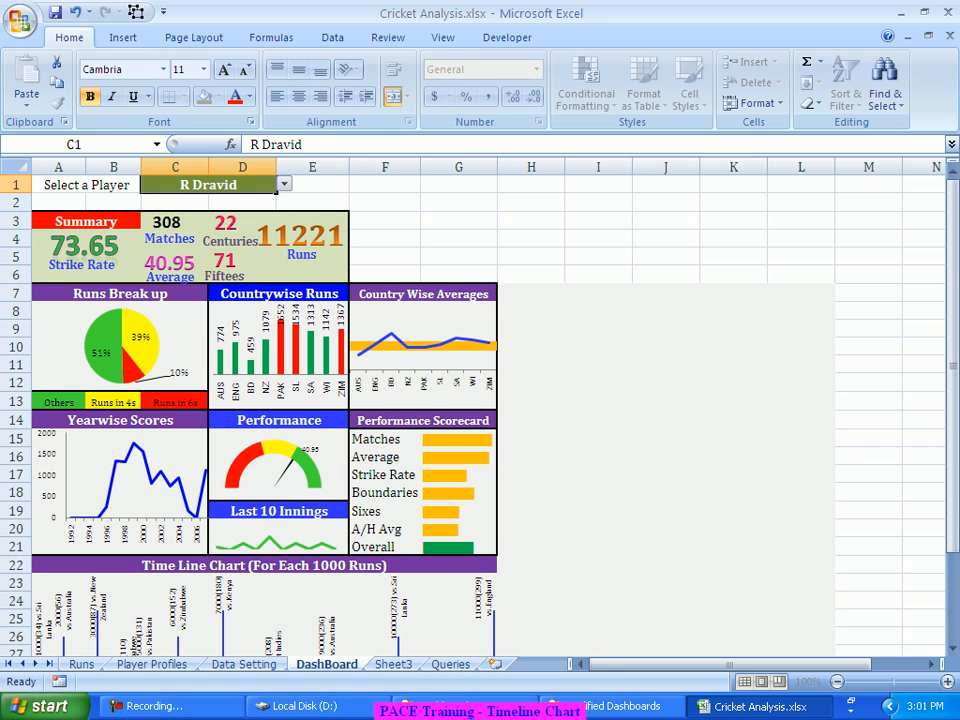
Step: Compare the dashboard's timeline chart with the milestone table on the Data Setting sheet for the selected player
{"action": "scroll", "coordinate": [480, 400], "scroll_direction": "down", "scroll_amount": 2}
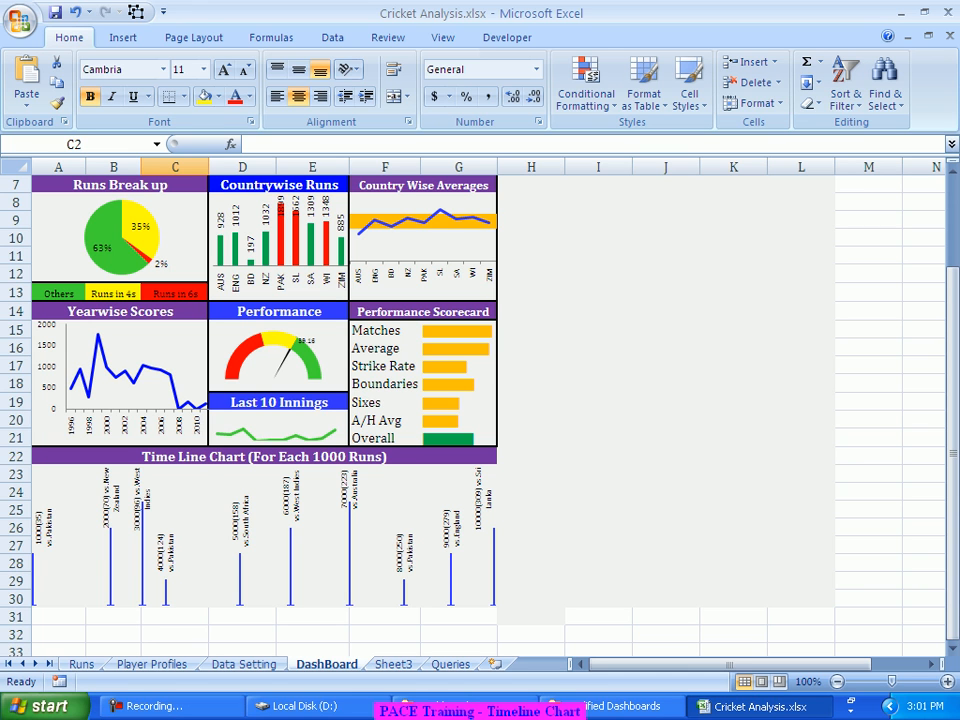
{"action": "scroll", "coordinate": [480, 400], "scroll_direction": "up", "scroll_amount": 1}
{"action": "scroll", "coordinate": [480, 400], "scroll_direction": "down", "scroll_amount": 1}
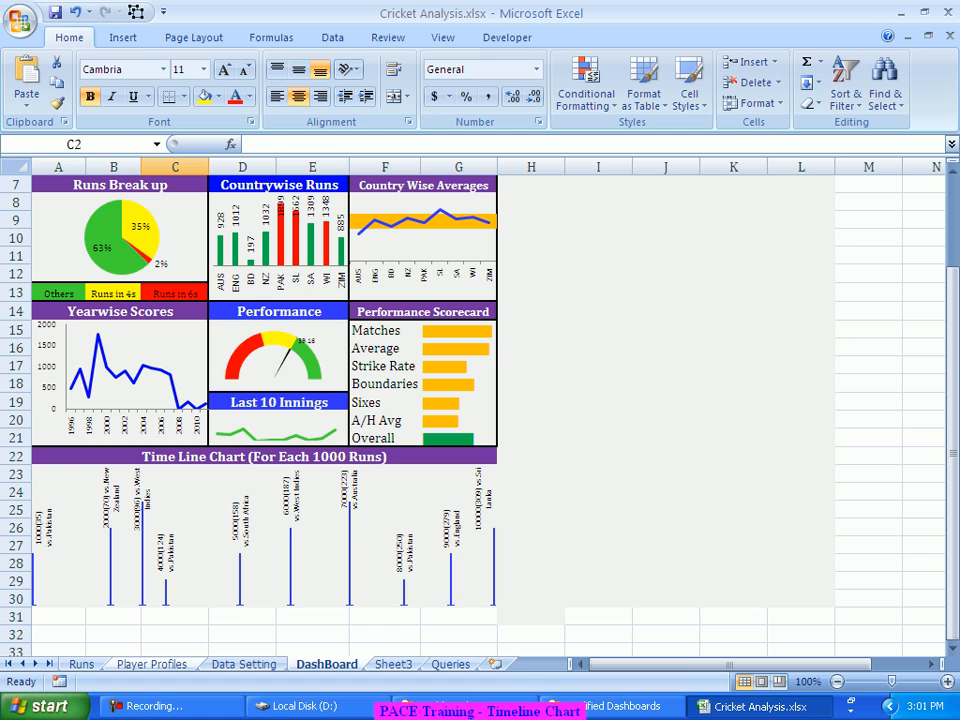
{"action": "left_click", "coordinate": [152, 664]}
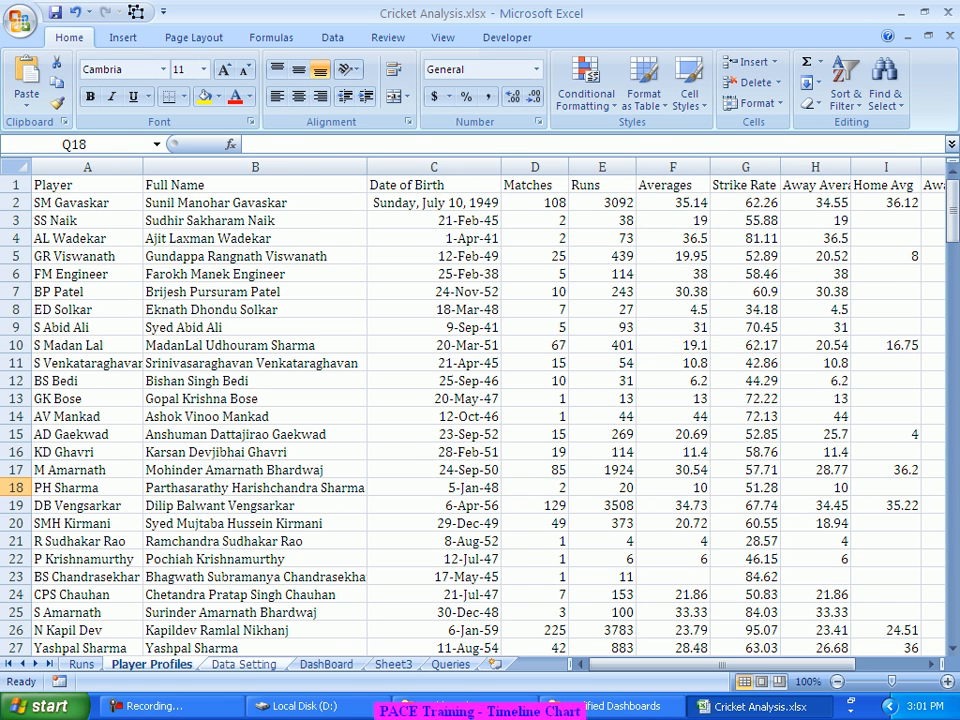
{"action": "key", "text": "ctrl+Page_Down"}
{"action": "scroll", "coordinate": [480, 400], "scroll_direction": "up", "scroll_amount": 1}
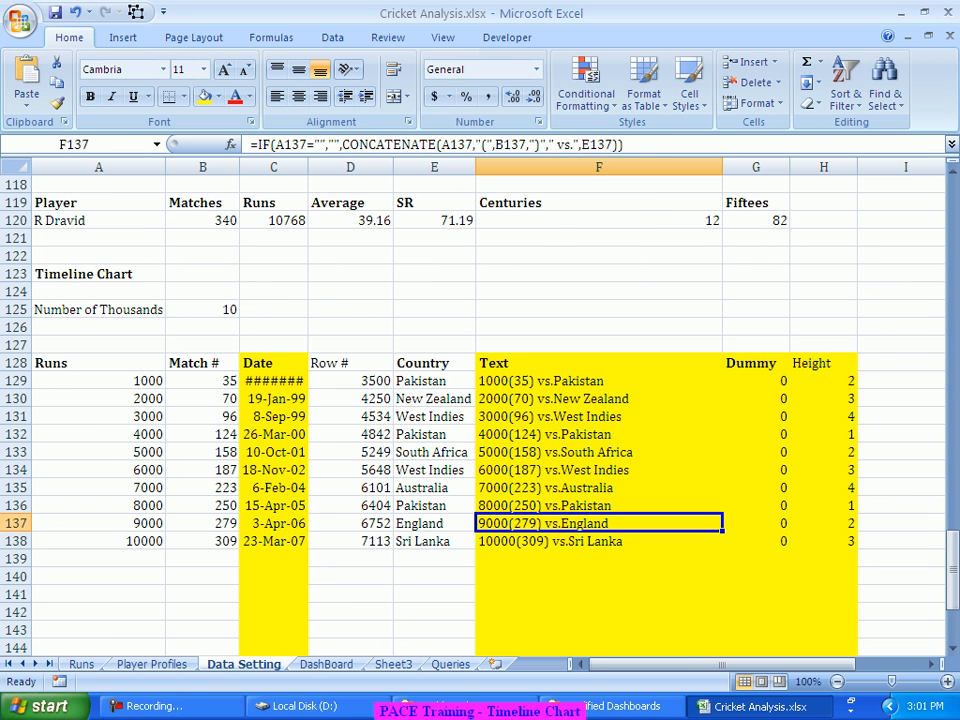
{"action": "key", "text": "ctrl+Page_Down"}
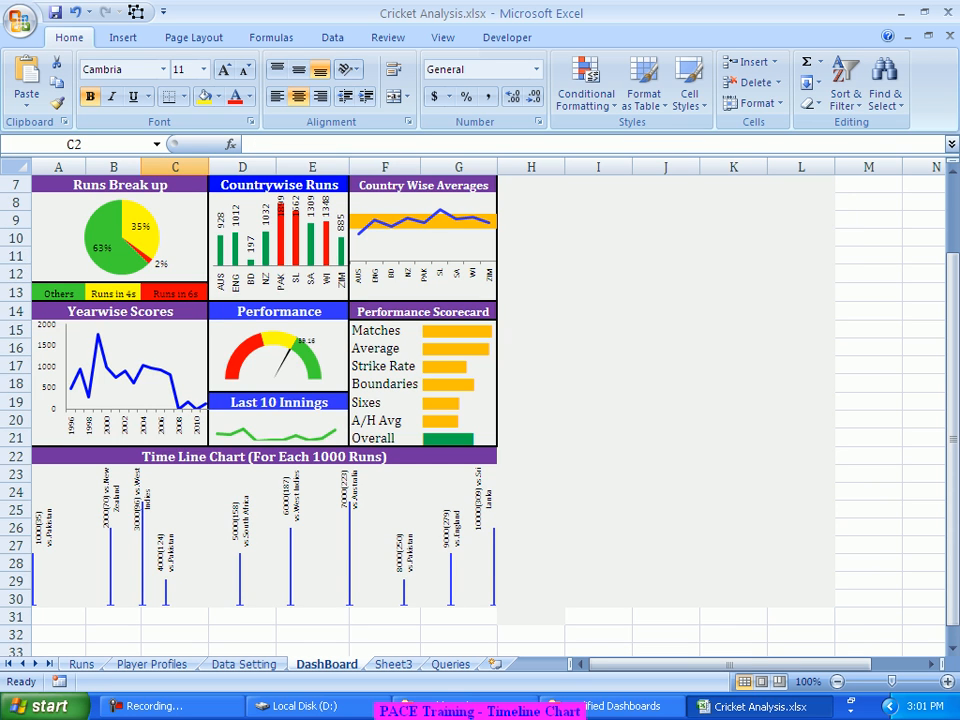
{"action": "scroll", "coordinate": [480, 400], "scroll_direction": "up", "scroll_amount": 2}
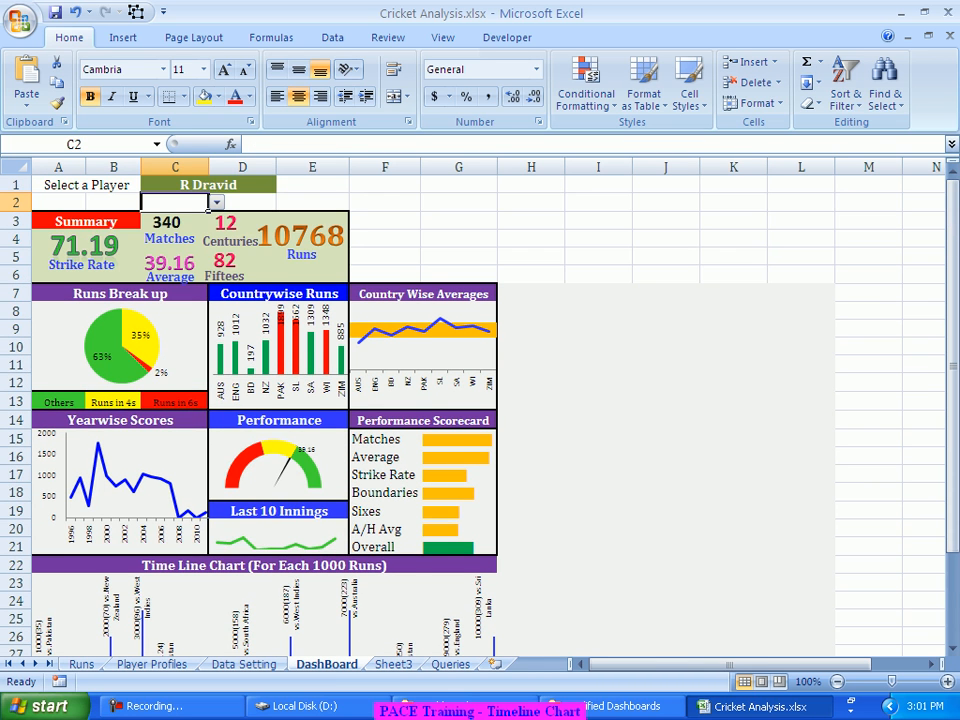
{"action": "scroll", "coordinate": [480, 400], "scroll_direction": "down", "scroll_amount": 2}
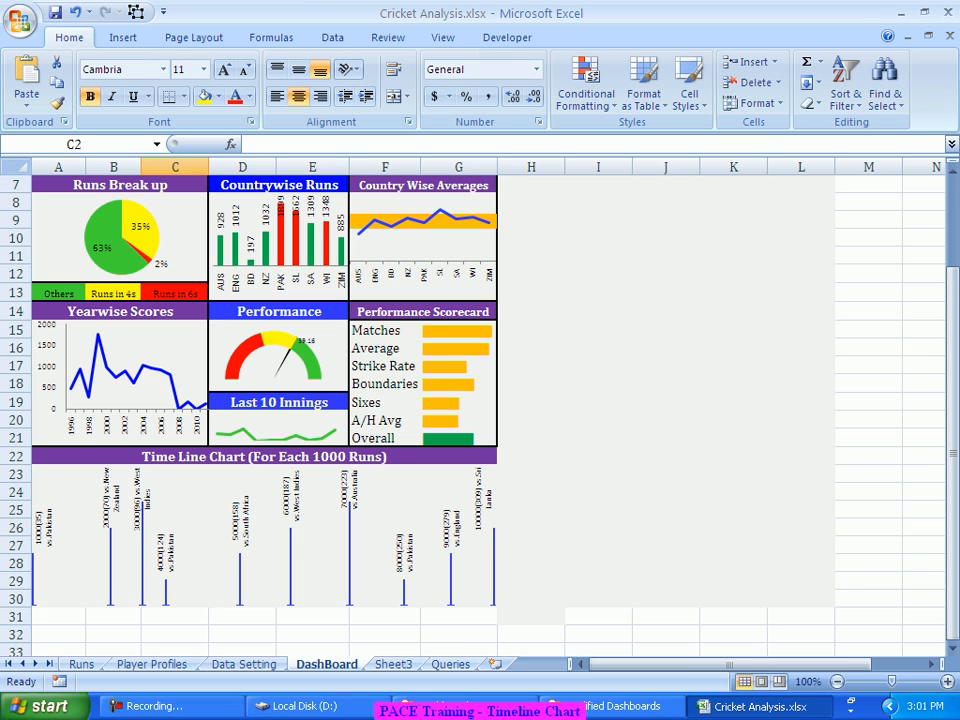
Step: Apply a Thick Box Border around the timeline chart's cell range A23:G30 on the DashBoard sheet
{"action": "left_click", "coordinate": [458, 616]}
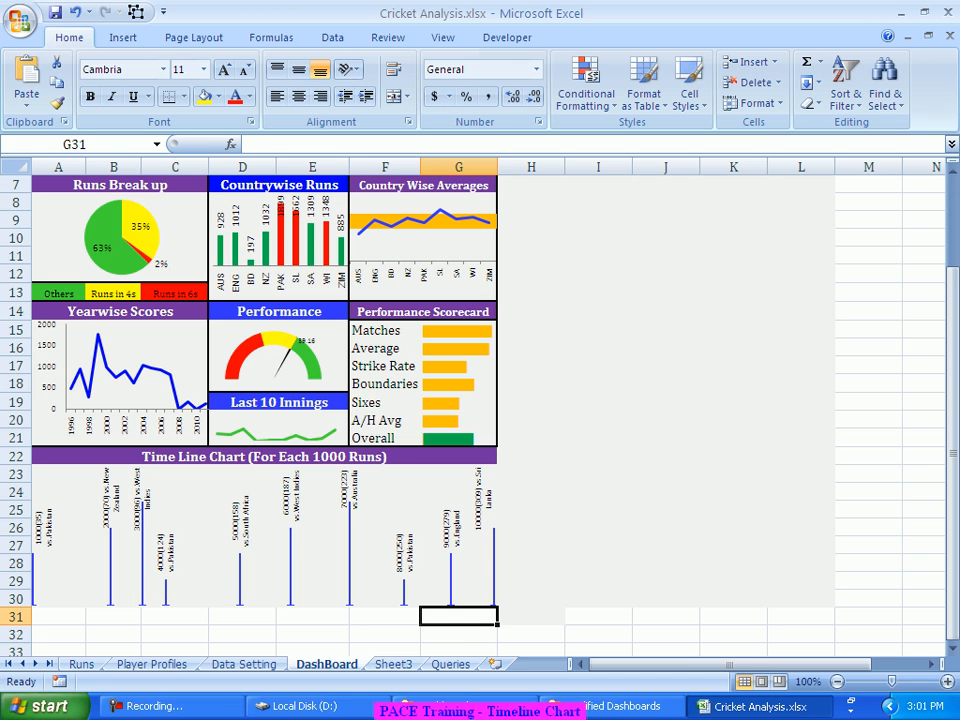
{"action": "key", "text": "Up"}
{"action": "key", "text": "shift+Left"}
{"action": "key", "text": "shift+Left"}
{"action": "key", "text": "shift+Left"}
{"action": "key", "text": "shift+Left"}
{"action": "key", "text": "shift+Left"}
{"action": "key", "text": "shift+Left"}
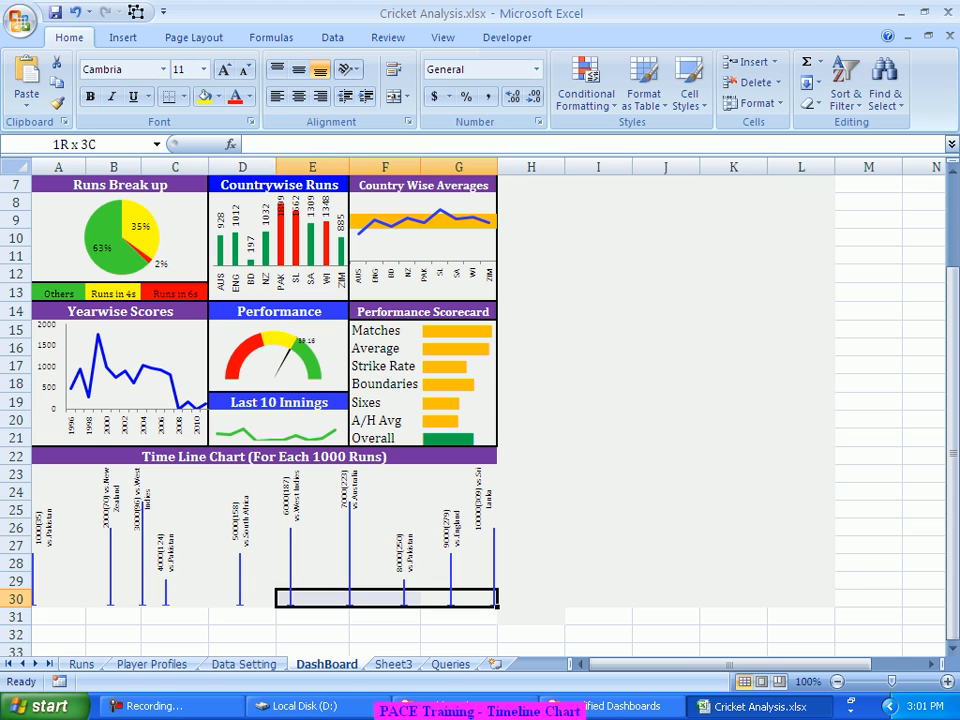
{"action": "key", "text": "shift+Up"}
{"action": "key", "text": "shift+Up"}
{"action": "key", "text": "shift+Up"}
{"action": "key", "text": "shift+Up"}
{"action": "key", "text": "shift+Up"}
{"action": "key", "text": "shift+Up"}
{"action": "key", "text": "shift+Up"}
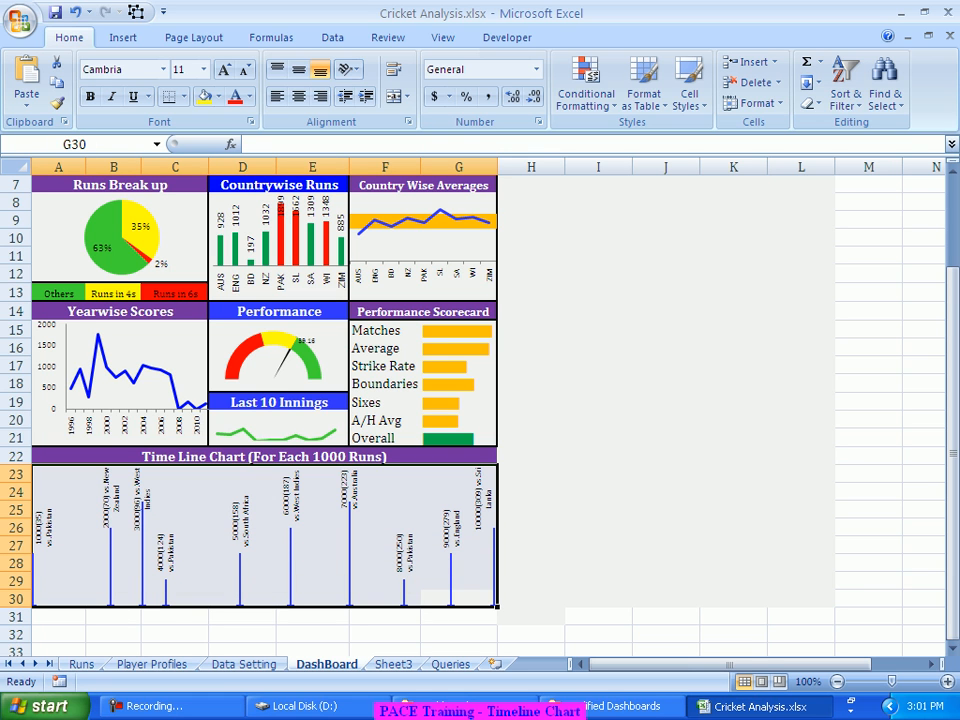
{"action": "key", "text": "alt"}
{"action": "key", "text": "h"}
{"action": "key", "text": "b"}
{"action": "key", "text": "Down"}
{"action": "key", "text": "Down"}
{"action": "key", "text": "Down"}
{"action": "key", "text": "Down"}
{"action": "key", "text": "Down"}
{"action": "key", "text": "Down"}
{"action": "key", "text": "Down"}
{"action": "key", "text": "Down"}
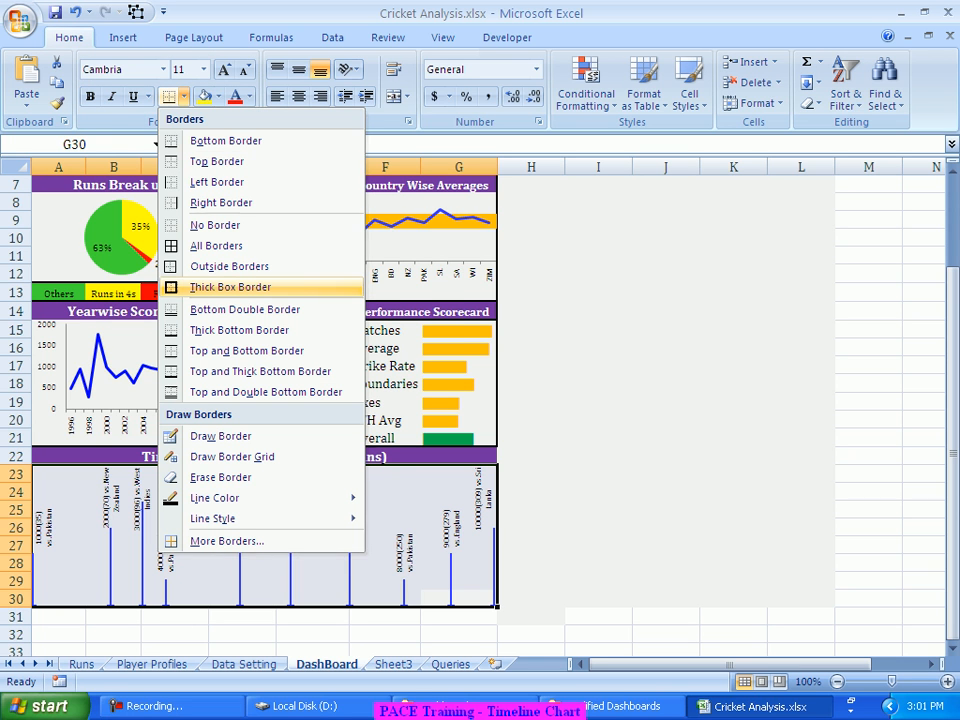
{"action": "key", "text": "Return"}
{"action": "left_click", "coordinate": [598, 420]}
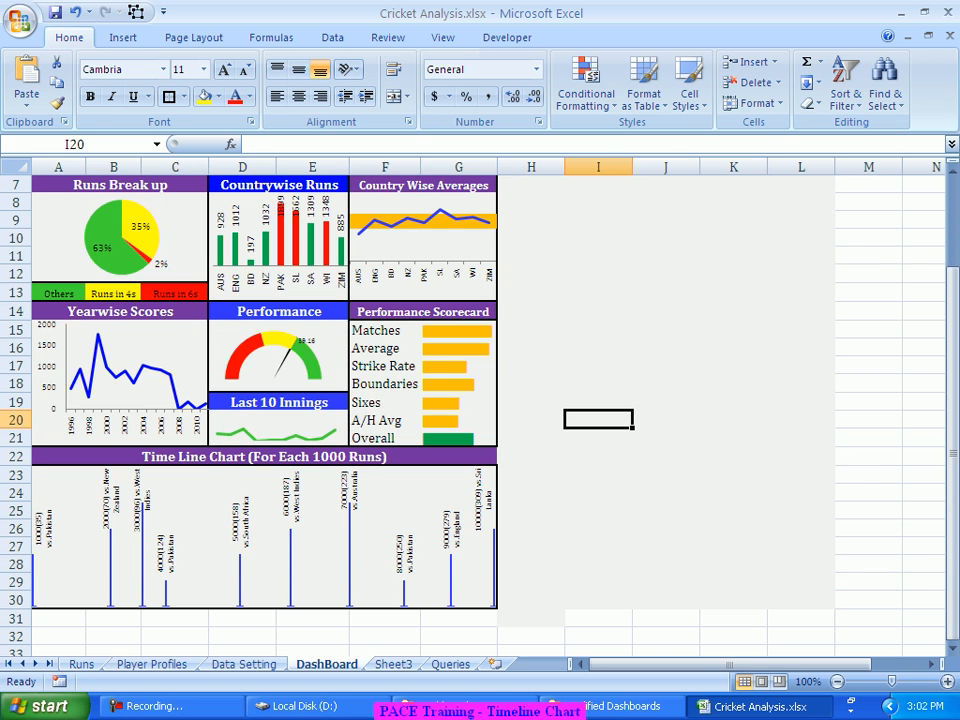
Step: Choose VVS Laxman as the dashboard's player in C1 and check the updated timeline chart
{"action": "scroll", "coordinate": [480, 400], "scroll_direction": "up", "scroll_amount": 1}
{"action": "scroll", "coordinate": [418, 415], "scroll_direction": "down", "scroll_amount": 2}
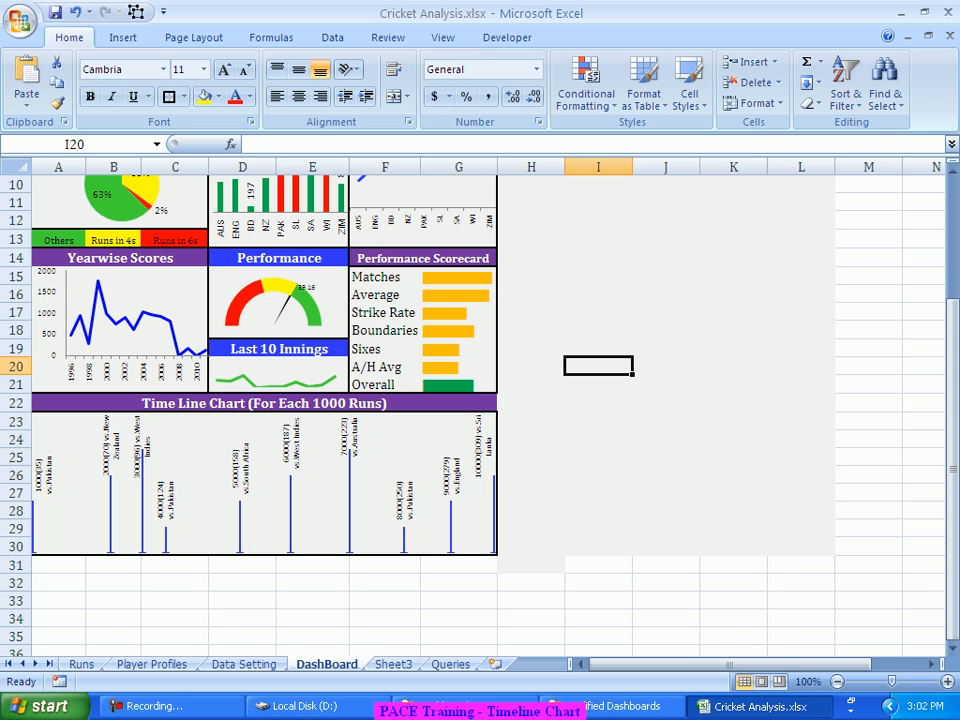
{"action": "scroll", "coordinate": [480, 410], "scroll_direction": "up", "scroll_amount": 3}
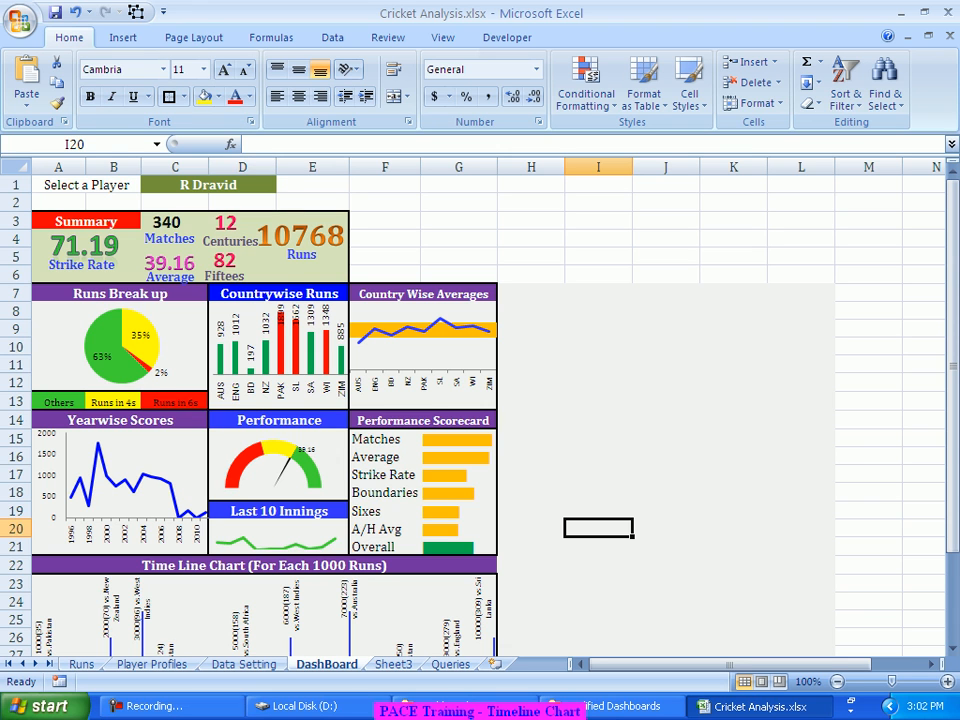
{"action": "left_click", "coordinate": [208, 185]}
{"action": "key", "text": "alt+Down"}
{"action": "key", "text": "Down"}
{"action": "key", "text": "Down"}
{"action": "key", "text": "Down"}
{"action": "key", "text": "Down"}
{"action": "key", "text": "Down"}
{"action": "key", "text": "Down"}
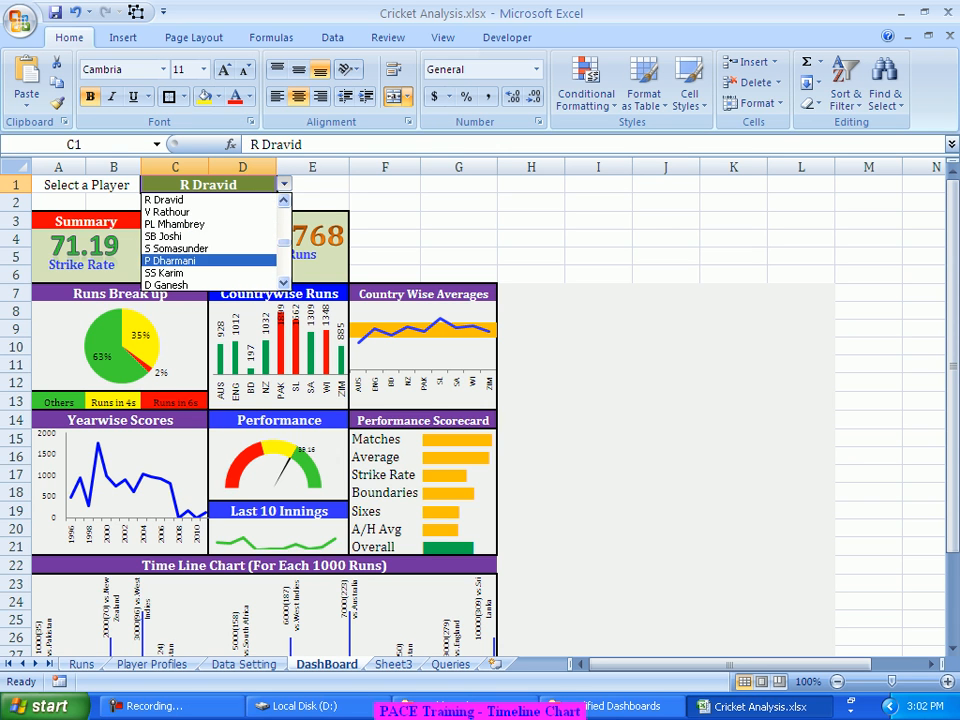
{"action": "scroll", "coordinate": [210, 242], "scroll_direction": "down", "scroll_amount": 3}
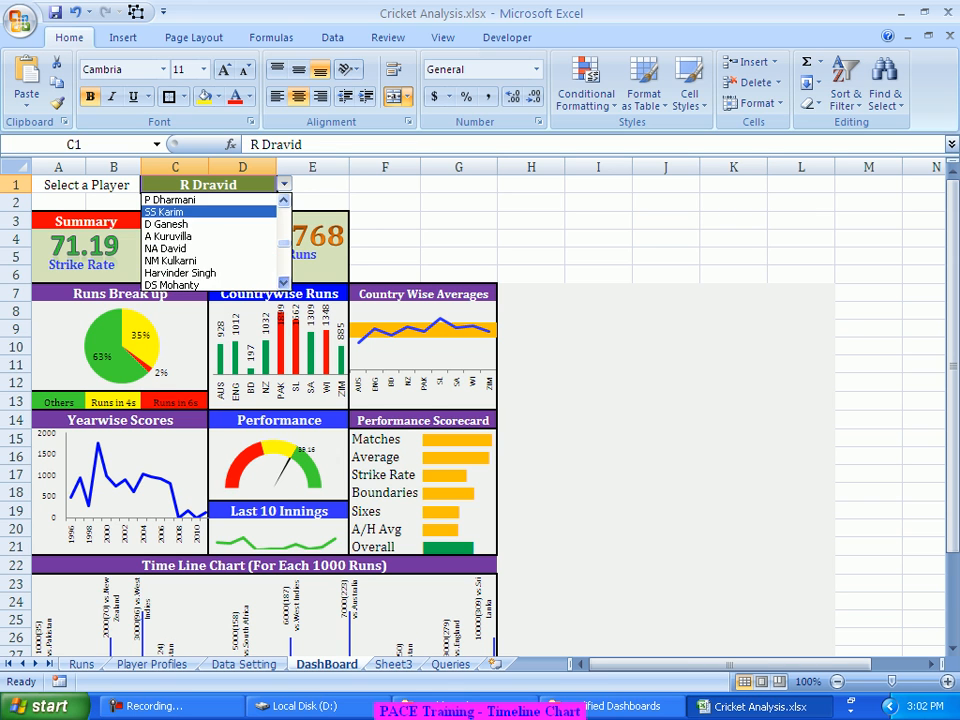
{"action": "scroll", "coordinate": [212, 242], "scroll_direction": "down", "scroll_amount": 2}
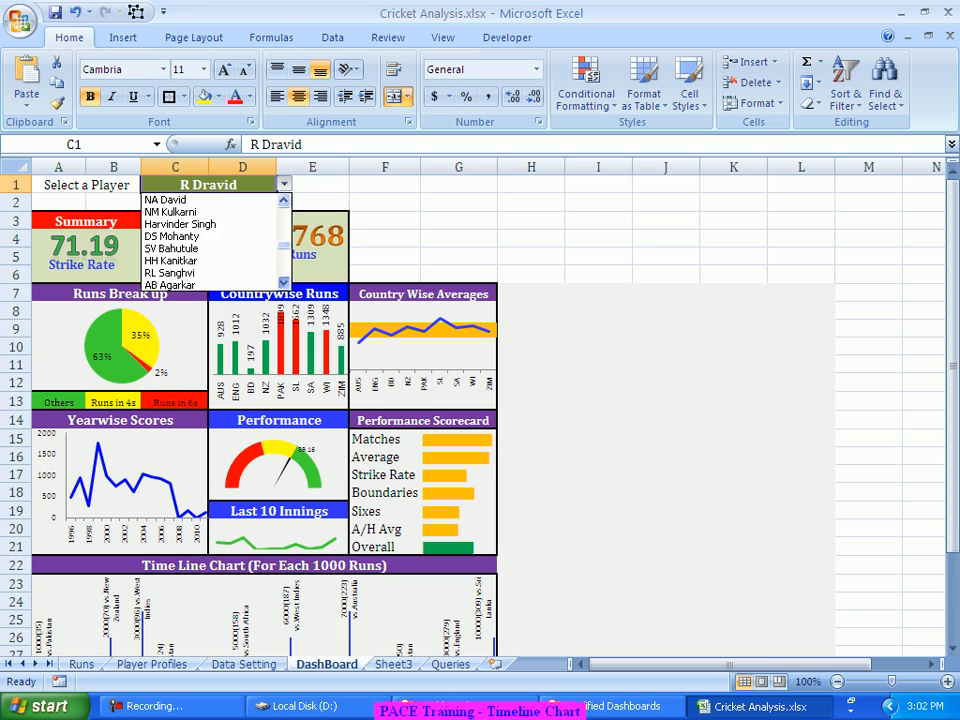
{"action": "left_click", "coordinate": [210, 261]}
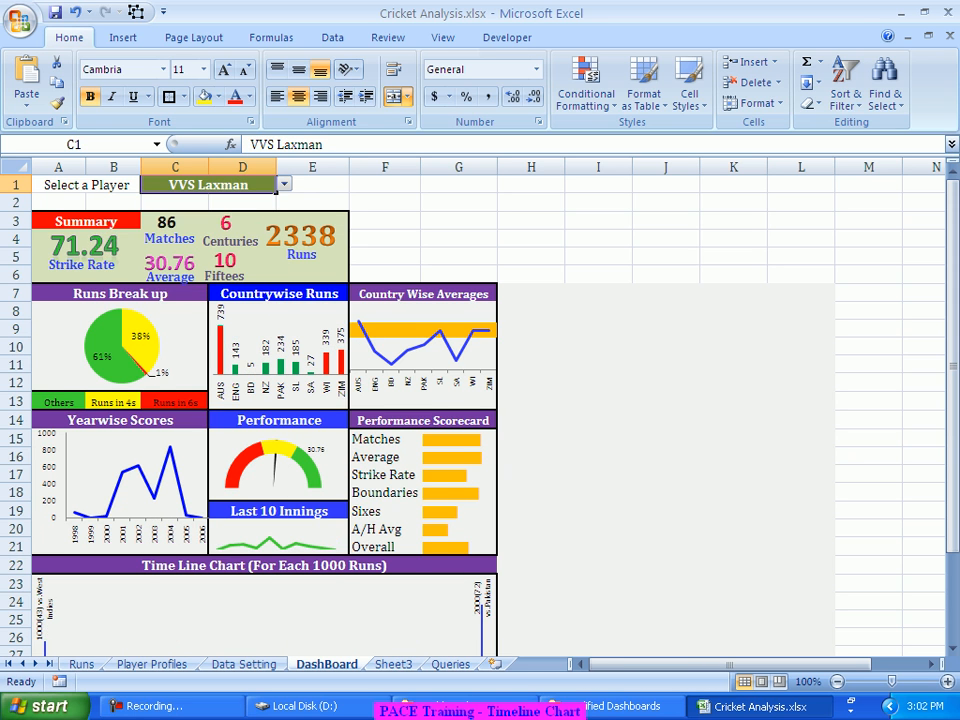
{"action": "scroll", "coordinate": [480, 400], "scroll_direction": "down", "scroll_amount": 2}
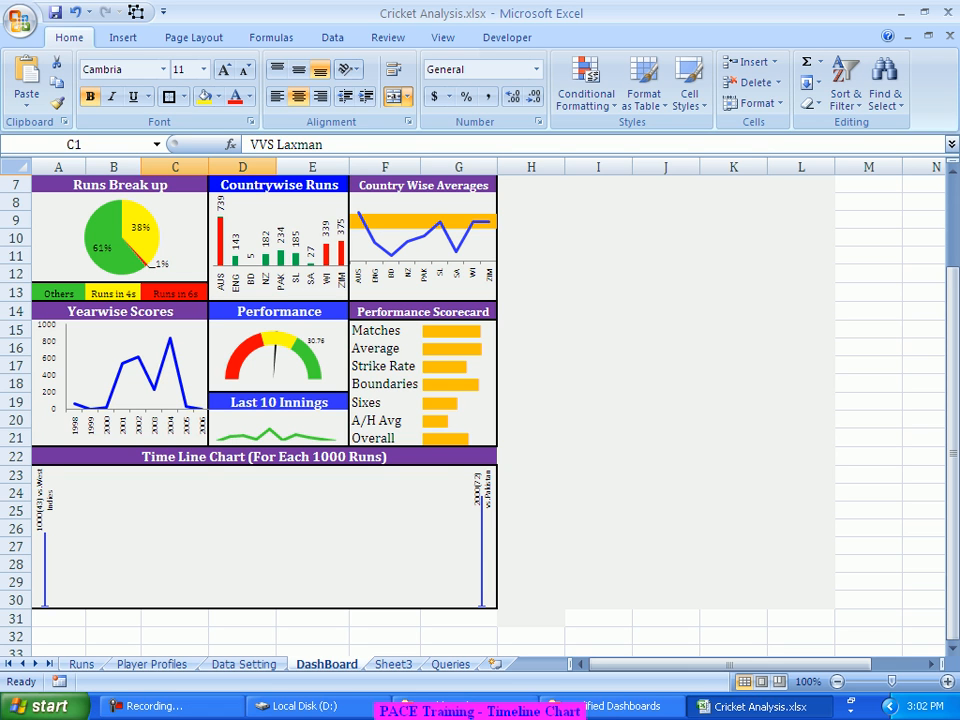
Step: Choose V Sehwag as the dashboard's player in C1
{"action": "scroll", "coordinate": [480, 400], "scroll_direction": "up", "scroll_amount": 1}
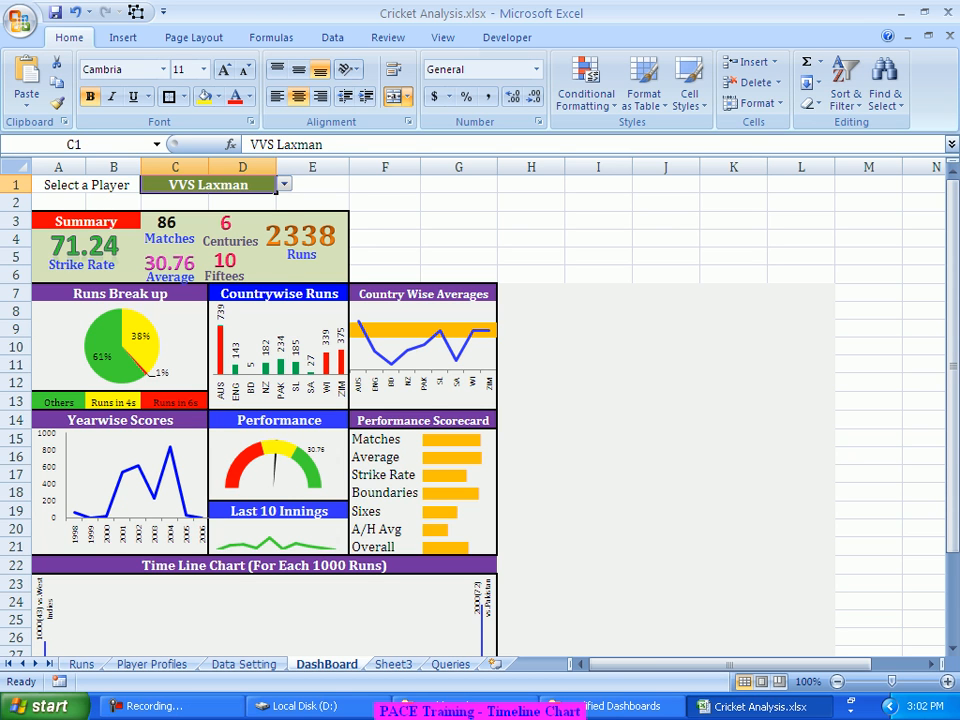
{"action": "left_click", "coordinate": [284, 184]}
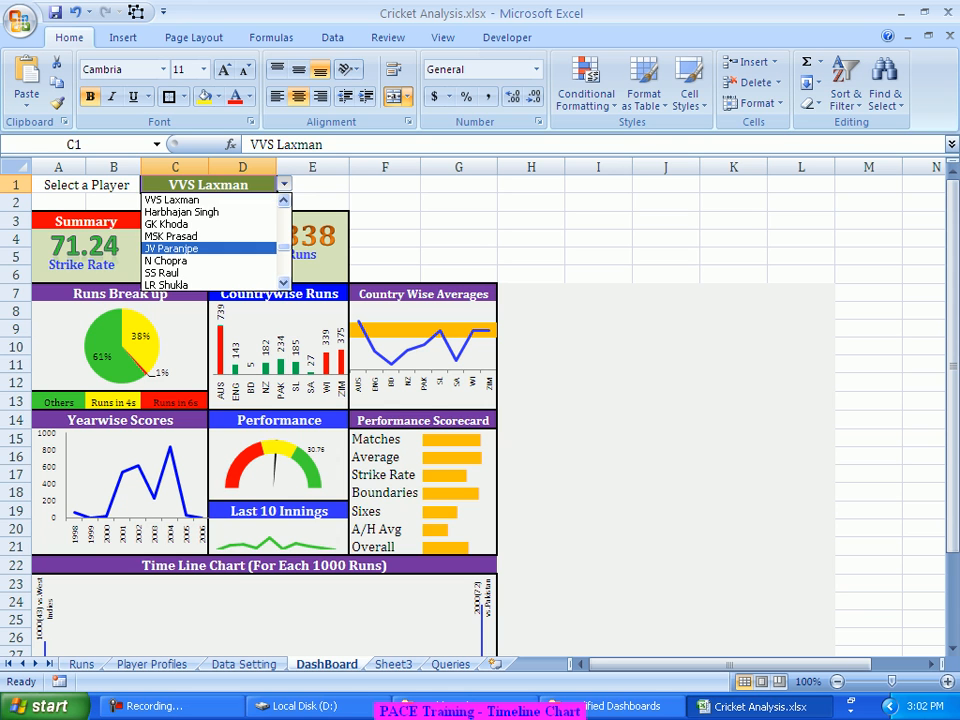
{"action": "scroll", "coordinate": [210, 242], "scroll_direction": "down", "scroll_amount": 3}
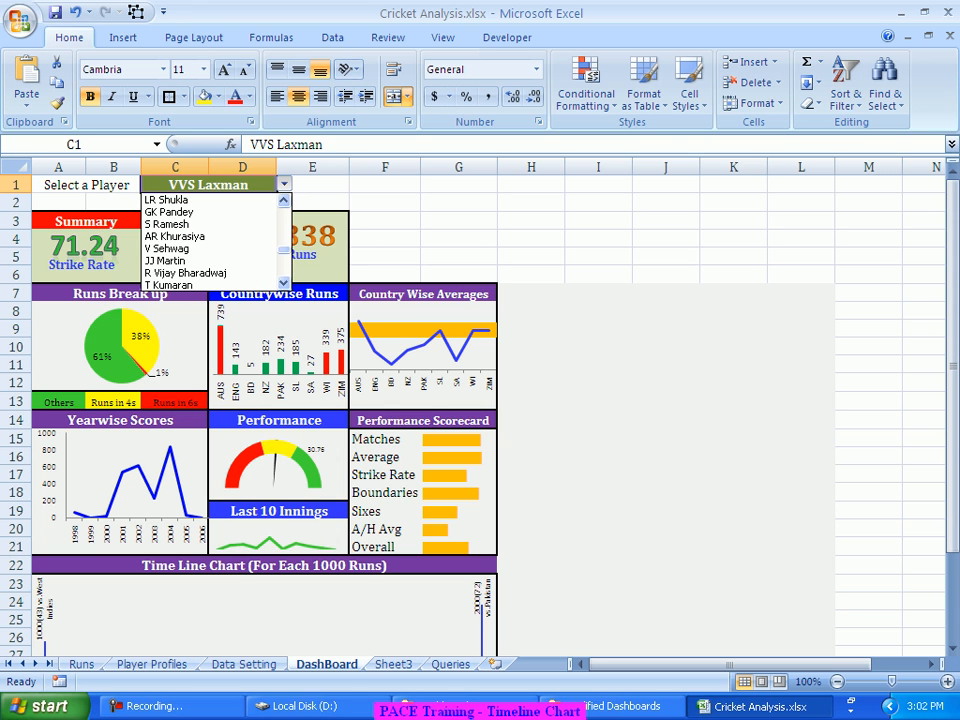
{"action": "left_click", "coordinate": [190, 248]}
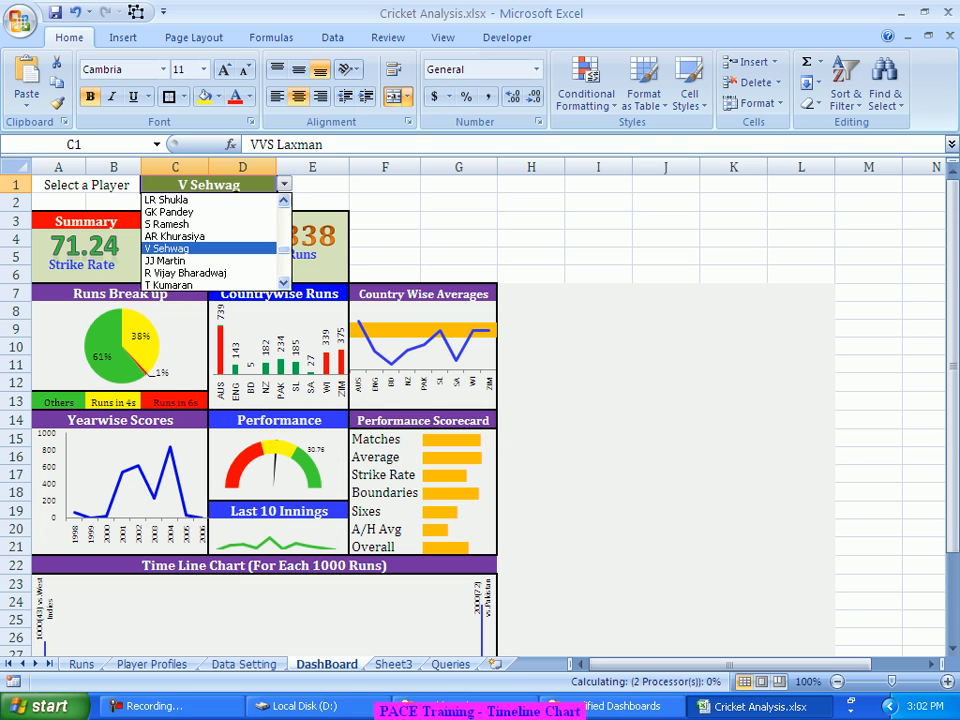
Step: Examine the timeline chart for each 1000 runs together with the summary and other charts on the DashBoard sheet
{"action": "scroll", "coordinate": [260, 400], "scroll_direction": "down", "scroll_amount": 3}
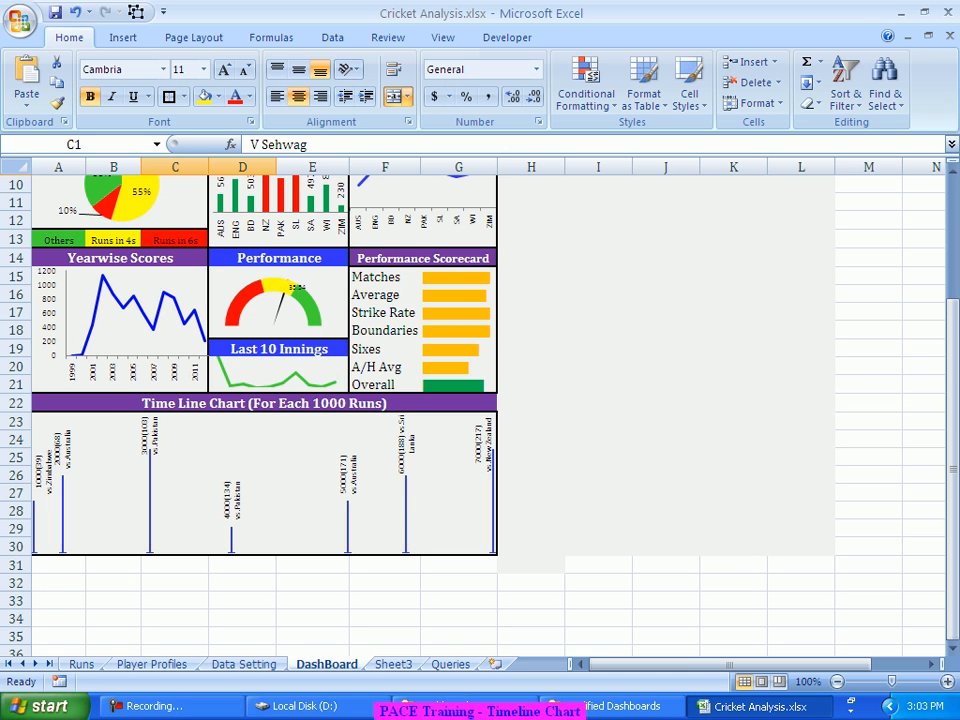
{"action": "scroll", "coordinate": [480, 410], "scroll_direction": "up", "scroll_amount": 3}
{"action": "scroll", "coordinate": [480, 410], "scroll_direction": "down", "scroll_amount": 1}
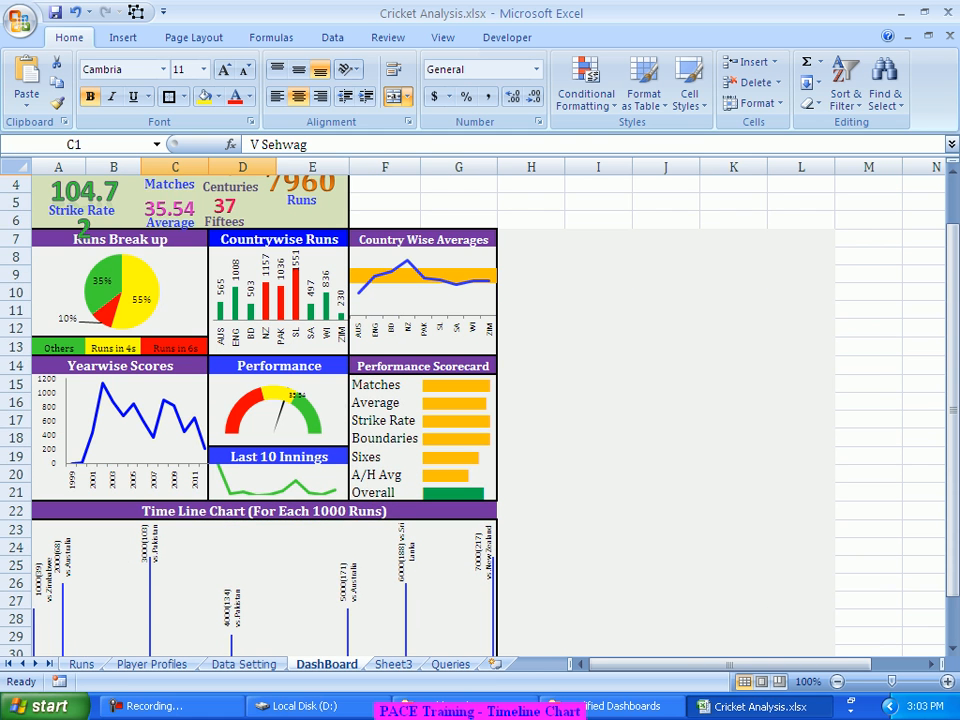
{"action": "scroll", "coordinate": [480, 410], "scroll_direction": "down", "scroll_amount": 2}
{"action": "scroll", "coordinate": [480, 410], "scroll_direction": "up", "scroll_amount": 3}
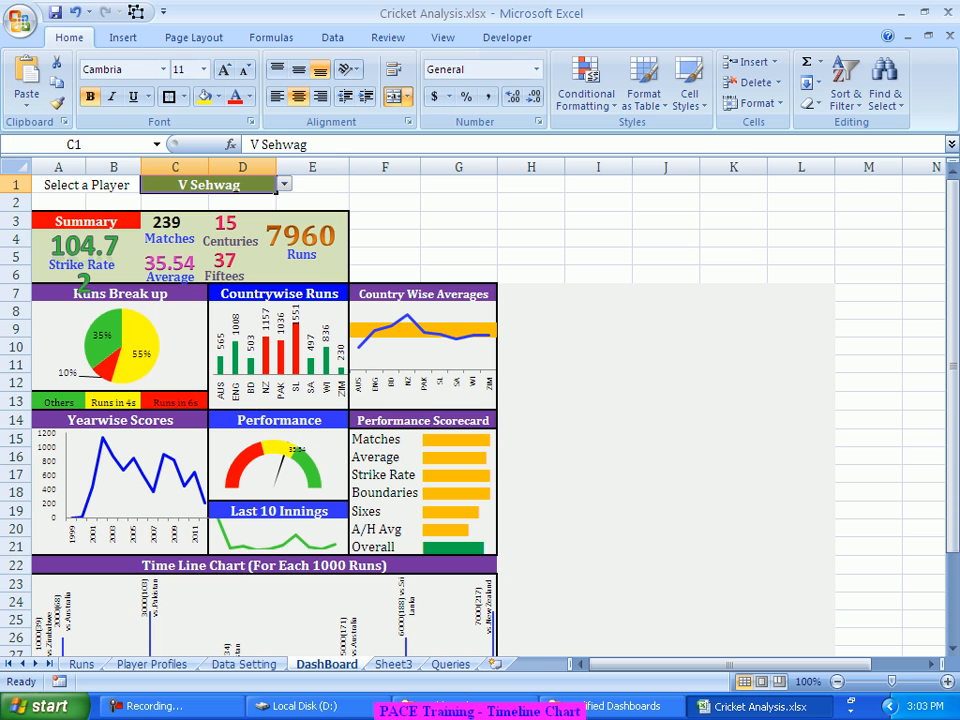
{"action": "scroll", "coordinate": [480, 410], "scroll_direction": "down", "scroll_amount": 1}
{"action": "scroll", "coordinate": [480, 410], "scroll_direction": "up", "scroll_amount": 1}
{"action": "scroll", "coordinate": [480, 410], "scroll_direction": "down", "scroll_amount": 1}
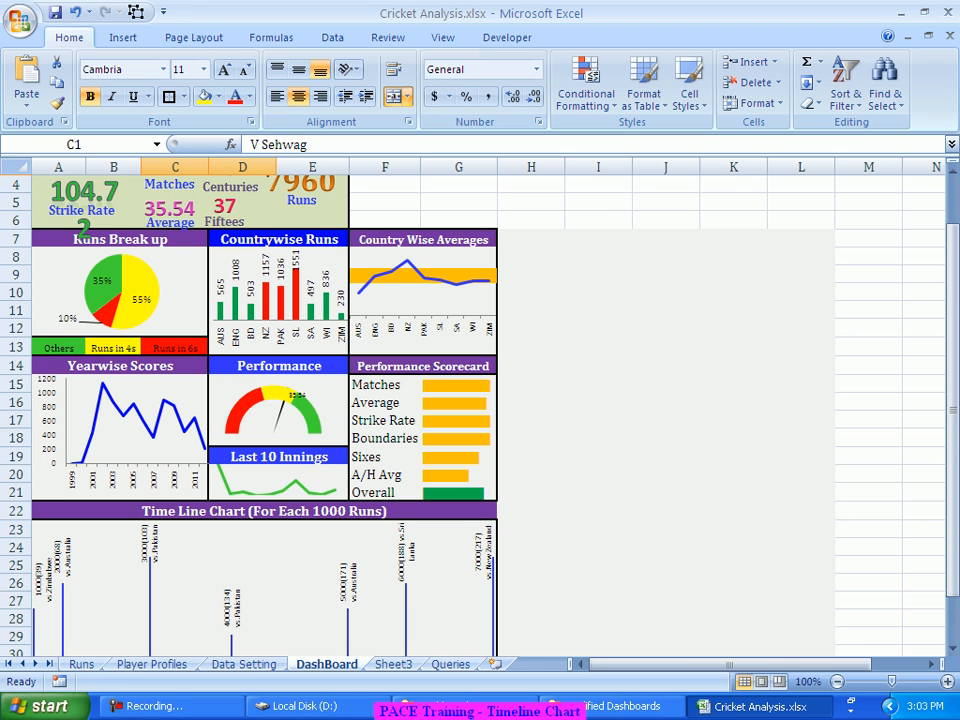
{"action": "scroll", "coordinate": [480, 410], "scroll_direction": "up", "scroll_amount": 1}
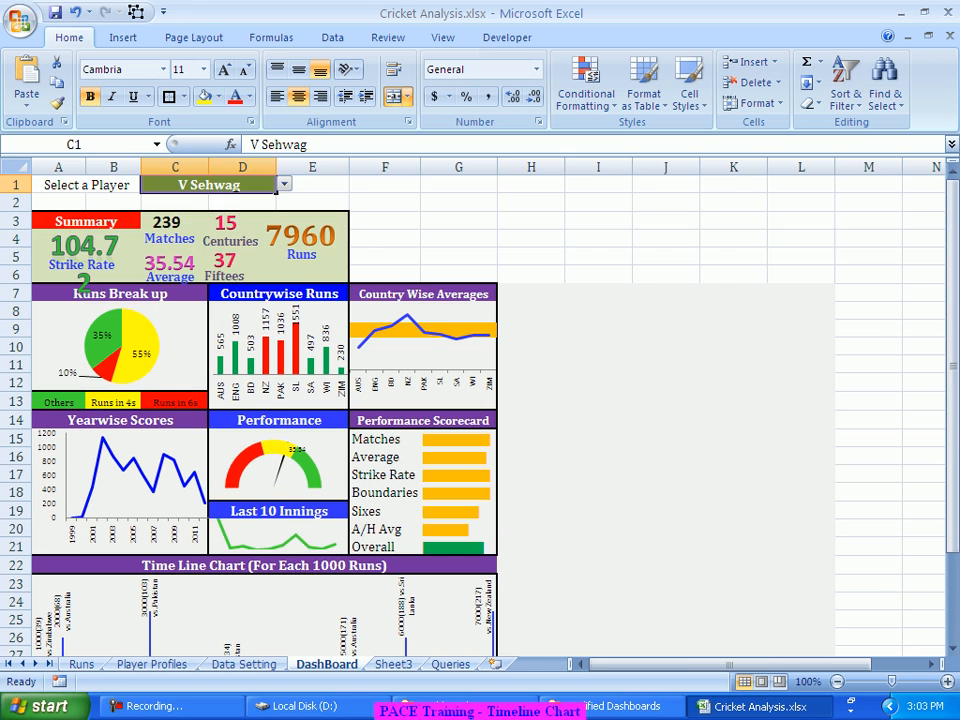
{"action": "scroll", "coordinate": [264, 400], "scroll_direction": "down", "scroll_amount": 2}
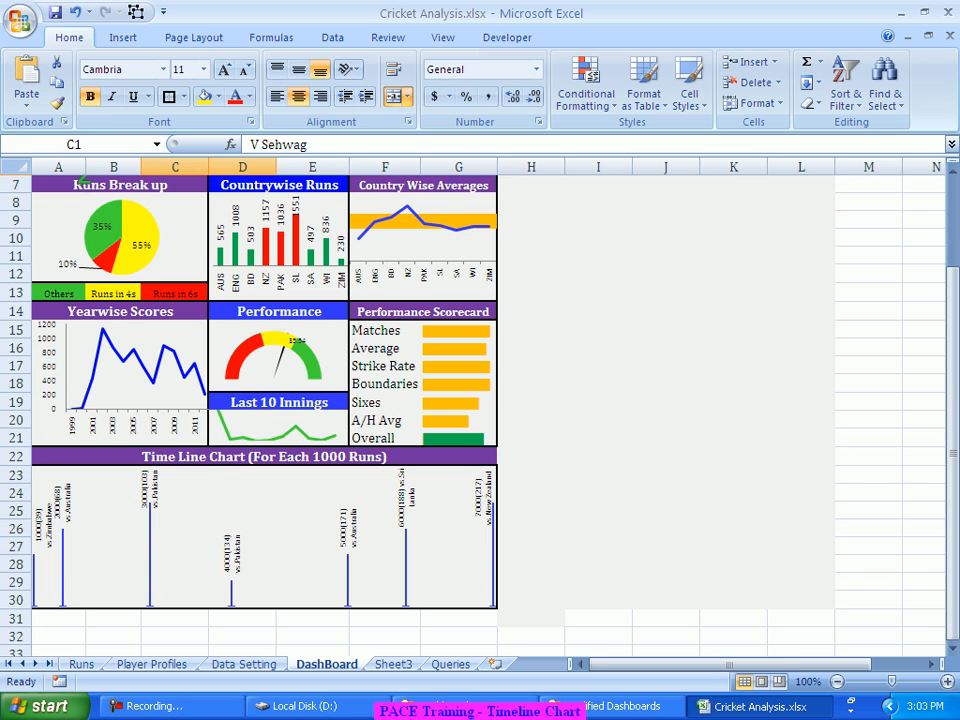
{"action": "scroll", "coordinate": [264, 400], "scroll_direction": "up", "scroll_amount": 2}
{"action": "scroll", "coordinate": [264, 400], "scroll_direction": "down", "scroll_amount": 1}
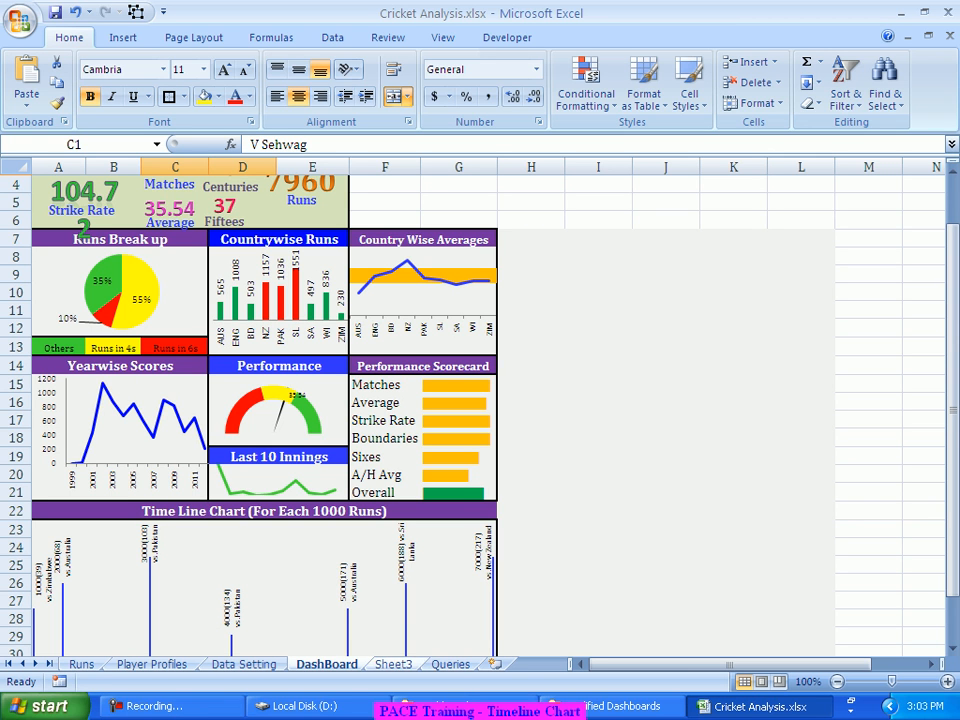
Step: Show the contact details on Sheet3 and select the empty cell G13
{"action": "key", "text": "ctrl+Page_Down"}
{"action": "left_click", "coordinate": [489, 398]}
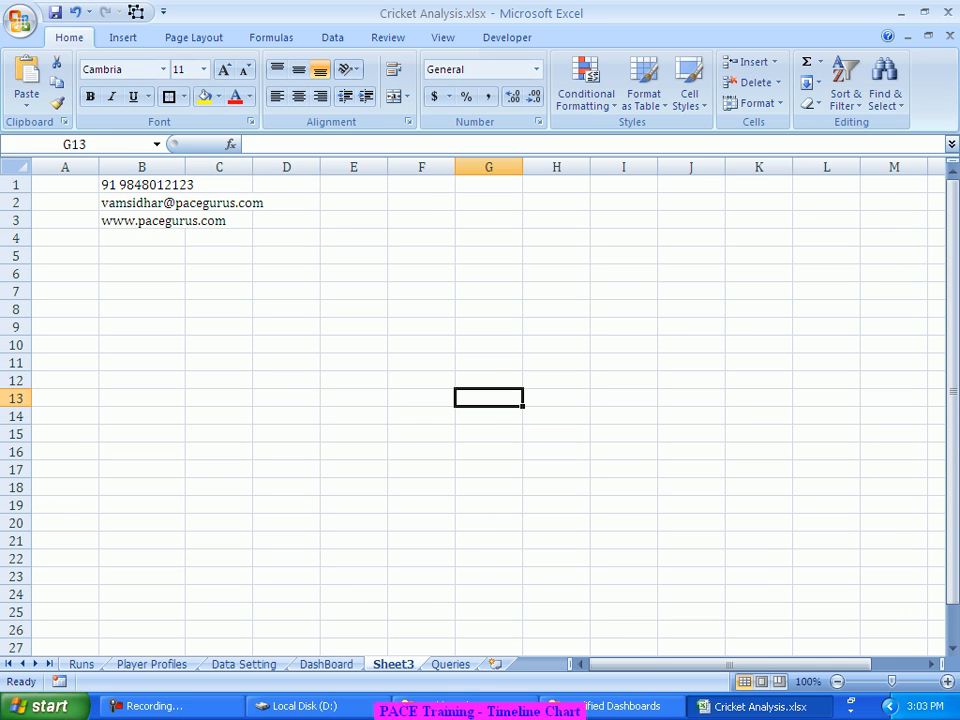